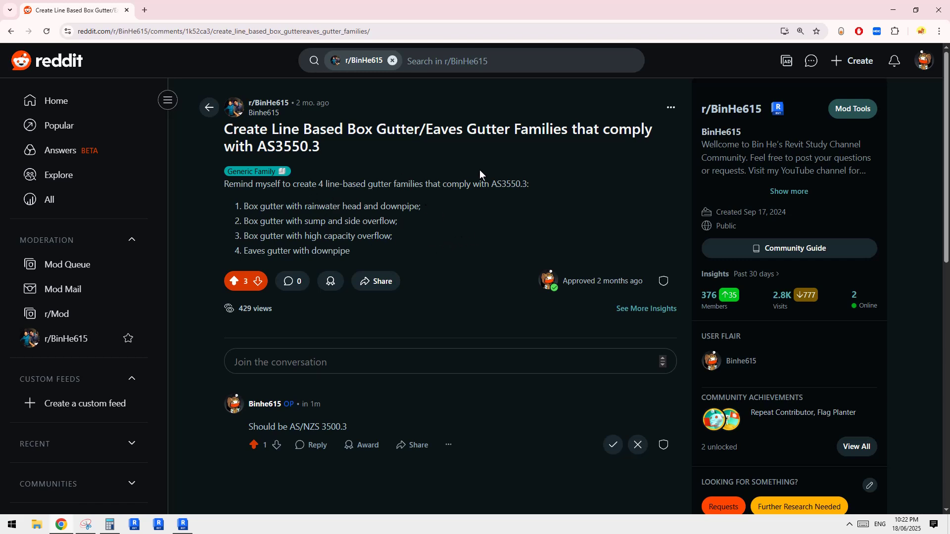
Switch to Revit and look over the sample buildings' roofs in the 3D view
{"action": "left_click", "coordinate": [183, 525]}
{"action": "middle_click_drag", "start_coordinate": [413, 395], "coordinate": [424, 373]}
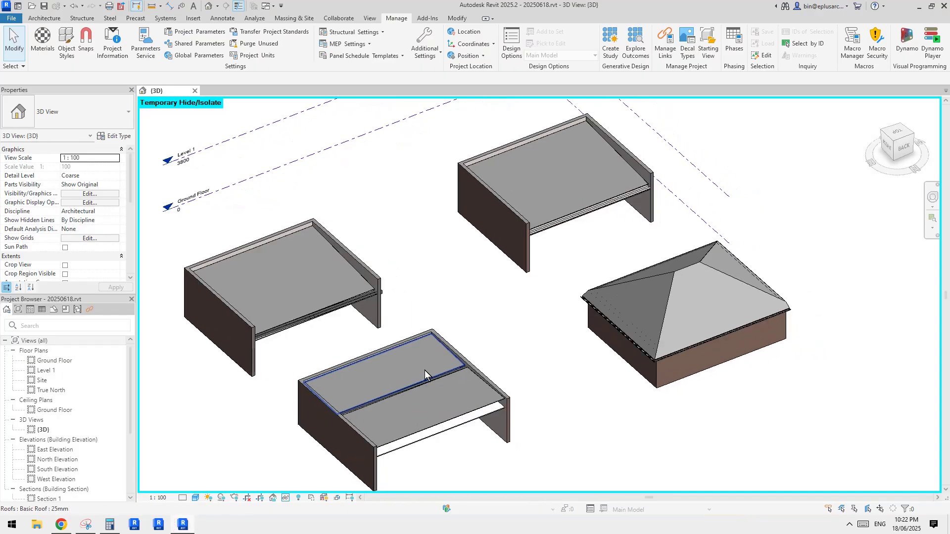
{"action": "middle_click_drag", "start_coordinate": [547, 397], "coordinate": [556, 378]}
{"action": "left_click", "coordinate": [467, 376]}
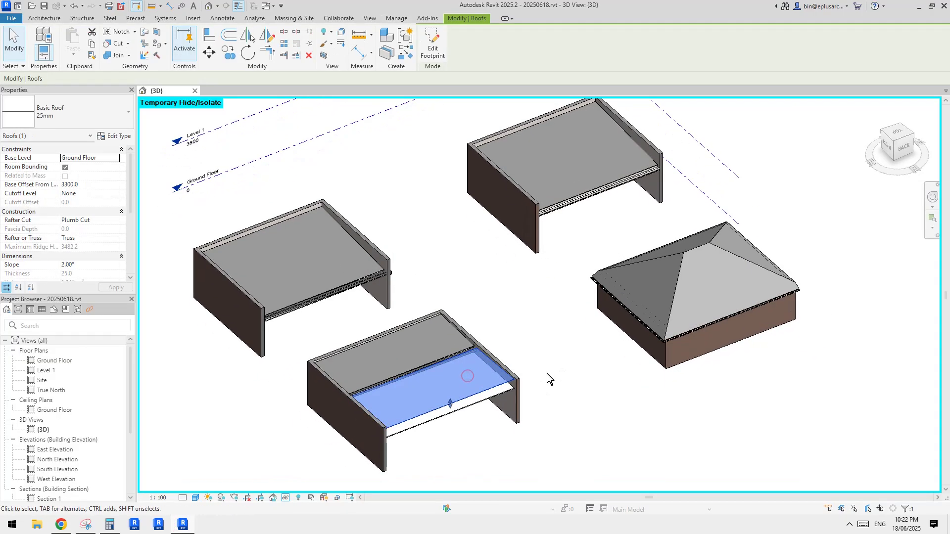
{"action": "scroll", "coordinate": [568, 371], "scroll_direction": "up", "scroll_amount": 3}
{"action": "left_click", "coordinate": [521, 289]}
{"action": "scroll", "coordinate": [524, 292], "scroll_direction": "up", "scroll_amount": 5}
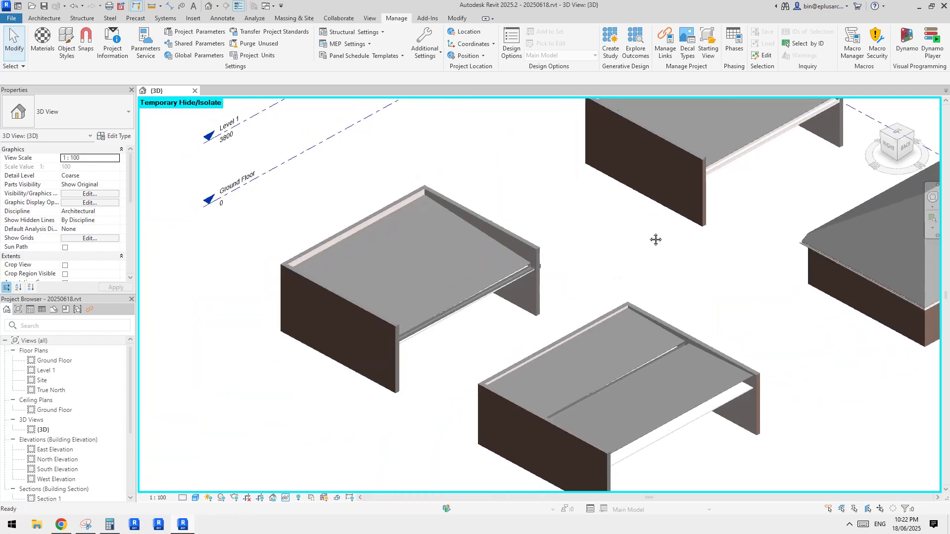
{"action": "scroll", "coordinate": [547, 272], "scroll_direction": "down", "scroll_amount": 2}
Examine the box gutter, rainwater head and downpipe on the building with the single-slope roof, from inside and outside the walls
{"action": "left_click", "coordinate": [554, 268]}
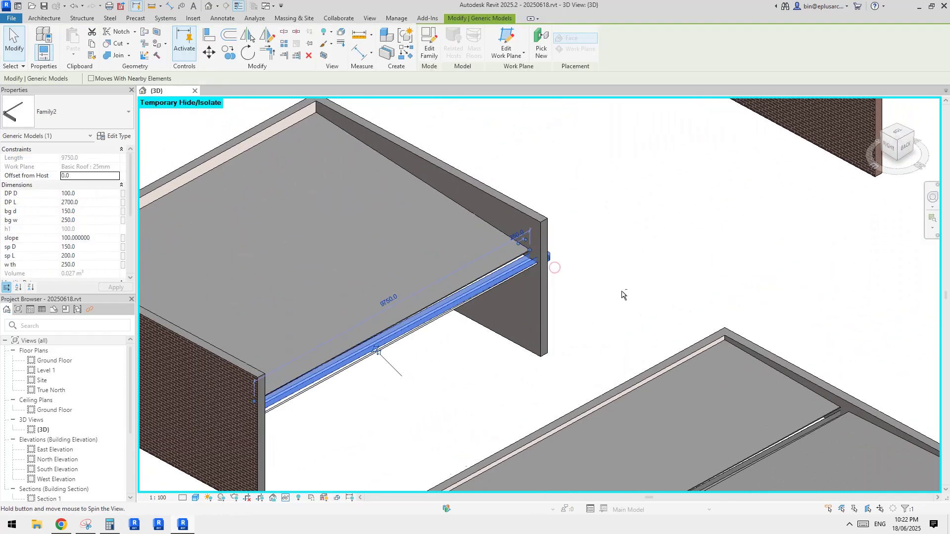
{"action": "middle_click_drag", "start_coordinate": [621, 295], "coordinate": [374, 263], "text": "shift"}
{"action": "scroll", "coordinate": [425, 304], "scroll_direction": "down", "scroll_amount": 1}
{"action": "middle_click_drag", "start_coordinate": [425, 305], "coordinate": [533, 273]}
{"action": "scroll", "coordinate": [441, 248], "scroll_direction": "up", "scroll_amount": 3}
{"action": "key", "text": "Escape"}
{"action": "scroll", "coordinate": [453, 271], "scroll_direction": "up", "scroll_amount": 1}
{"action": "left_click", "coordinate": [443, 270]}
{"action": "scroll", "coordinate": [461, 268], "scroll_direction": "down", "scroll_amount": 1}
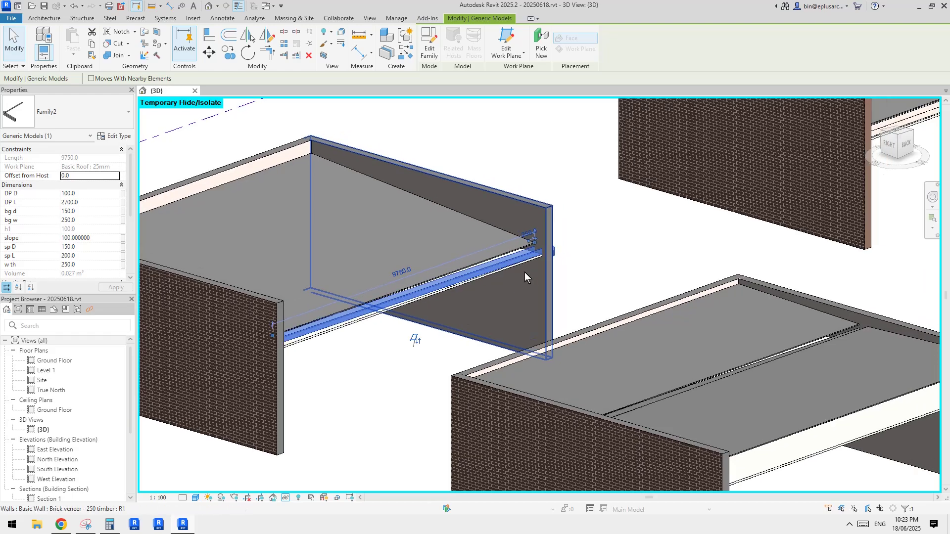
{"action": "key", "text": "Escape"}
{"action": "scroll", "coordinate": [516, 270], "scroll_direction": "down", "scroll_amount": 1}
{"action": "scroll", "coordinate": [519, 277], "scroll_direction": "down", "scroll_amount": 4}
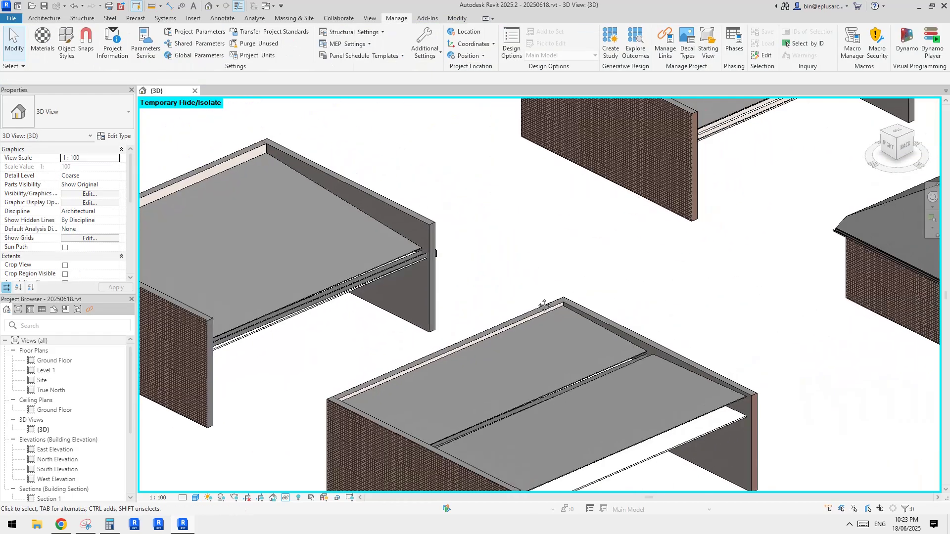
{"action": "scroll", "coordinate": [355, 307], "scroll_direction": "up", "scroll_amount": 4}
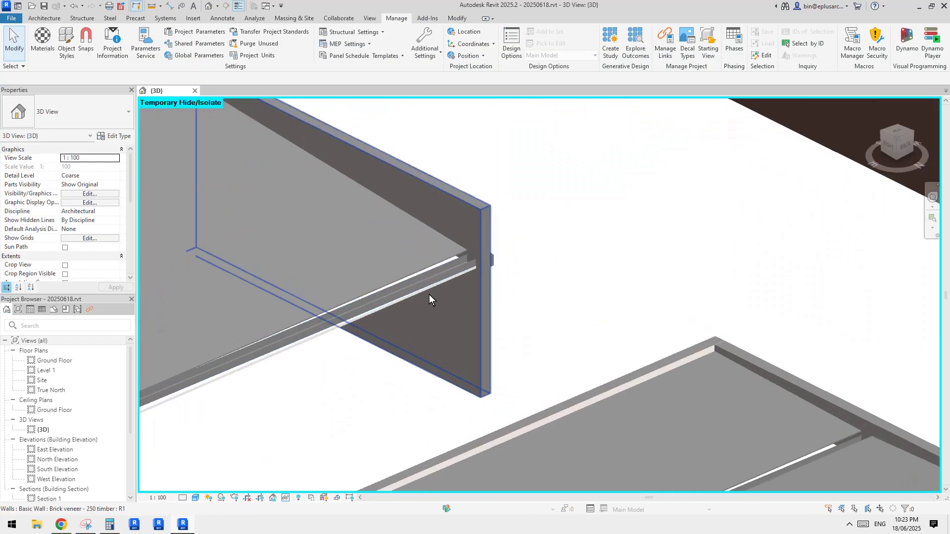
{"action": "left_click", "coordinate": [409, 301]}
{"action": "middle_click_drag", "start_coordinate": [409, 301], "coordinate": [496, 278], "text": "shift"}
{"action": "middle_click_drag", "start_coordinate": [600, 332], "coordinate": [578, 291]}
{"action": "scroll", "coordinate": [577, 290], "scroll_direction": "up", "scroll_amount": 1}
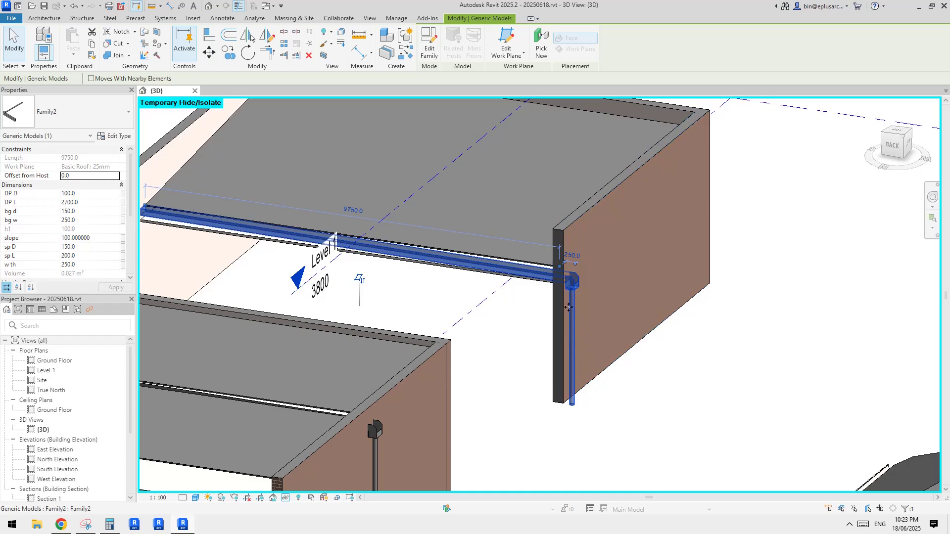
{"action": "middle_click_drag", "start_coordinate": [569, 307], "coordinate": [502, 236], "text": "shift"}
{"action": "key", "text": "Escape"}
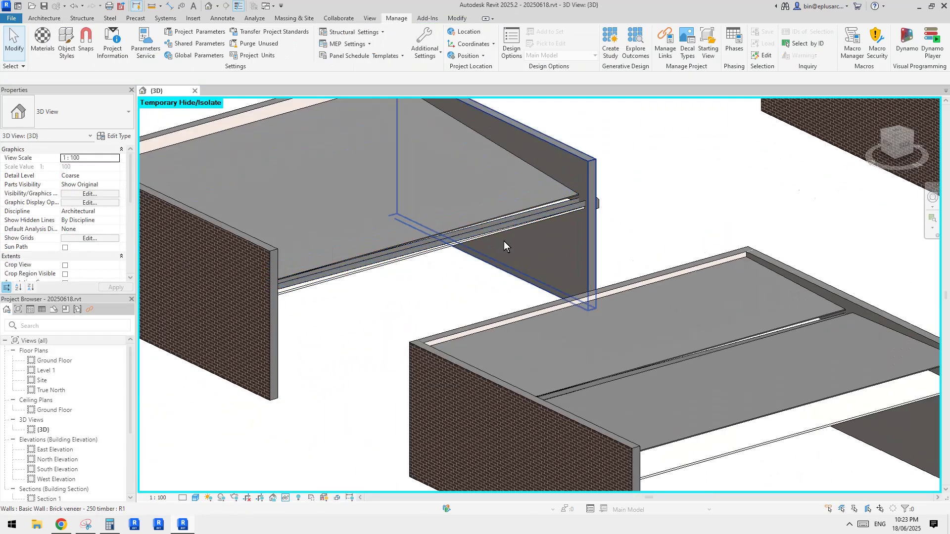
Review the arrangement of all the sample buildings from an overall 3D viewpoint
{"action": "scroll", "coordinate": [504, 242], "scroll_direction": "down", "scroll_amount": 3}
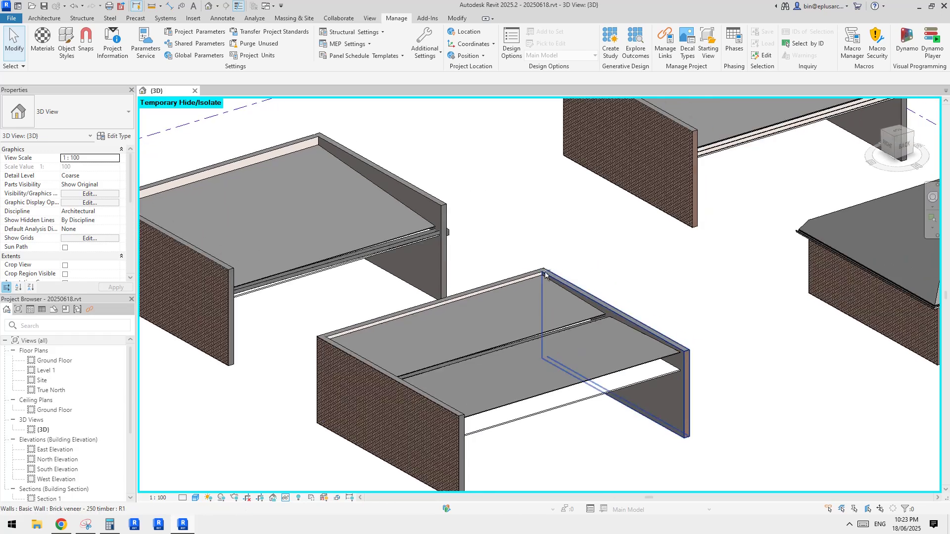
{"action": "scroll", "coordinate": [537, 278], "scroll_direction": "down", "scroll_amount": 2}
{"action": "scroll", "coordinate": [530, 284], "scroll_direction": "up", "scroll_amount": 1}
{"action": "mouse_move", "coordinate": [559, 266]}
{"action": "middle_mouse_down", "text": "shift"}
{"action": "mouse_move", "coordinate": [530, 278]}
{"action": "mouse_move", "coordinate": [601, 273]}
{"action": "mouse_move", "coordinate": [602, 260]}
{"action": "mouse_move", "coordinate": [549, 279]}
{"action": "middle_mouse_up", "text": "shift"}
{"action": "mouse_move", "coordinate": [663, 249]}
{"action": "middle_mouse_down"}
{"action": "mouse_move", "coordinate": [570, 283]}
{"action": "mouse_move", "coordinate": [604, 275]}
{"action": "middle_mouse_up"}
{"action": "middle_click_drag", "start_coordinate": [507, 218], "coordinate": [538, 203]}
{"action": "left_click", "coordinate": [47, 21]}
Inspect the gutter side-on, checking its position relative to the sloping roof and the ceiling below
{"action": "scroll", "coordinate": [485, 276], "scroll_direction": "up", "scroll_amount": 2}
{"action": "middle_click_drag", "start_coordinate": [351, 286], "coordinate": [530, 283]}
{"action": "scroll", "coordinate": [531, 287], "scroll_direction": "down", "scroll_amount": 1}
{"action": "scroll", "coordinate": [583, 269], "scroll_direction": "up", "scroll_amount": 2}
{"action": "left_click", "coordinate": [584, 269]}
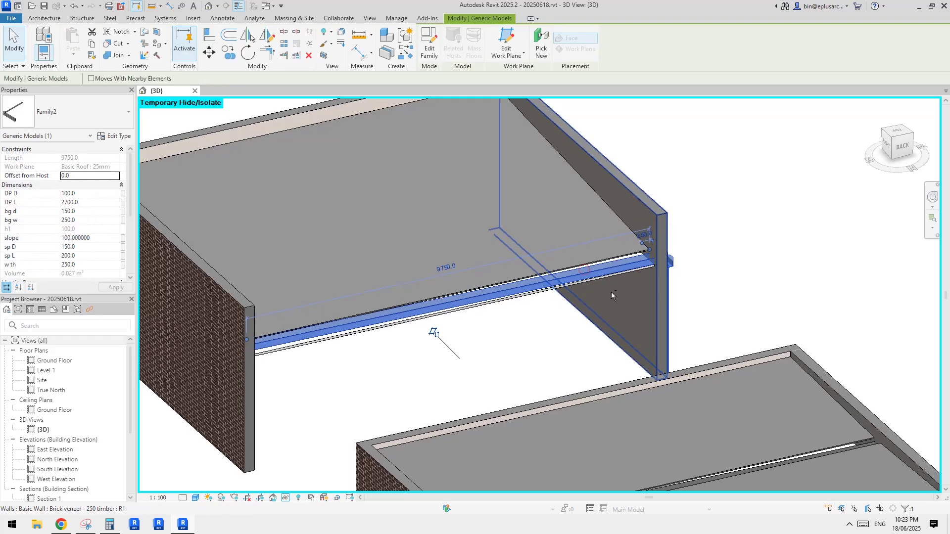
{"action": "scroll", "coordinate": [616, 242], "scroll_direction": "up", "scroll_amount": 2}
{"action": "scroll", "coordinate": [616, 241], "scroll_direction": "down", "scroll_amount": 1}
{"action": "scroll", "coordinate": [547, 297], "scroll_direction": "up", "scroll_amount": 4}
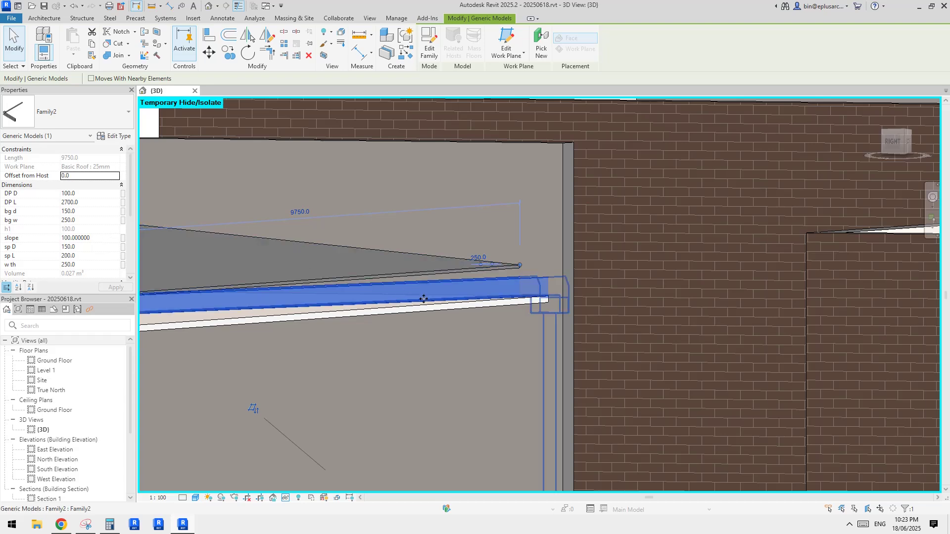
{"action": "middle_click_drag", "start_coordinate": [505, 286], "coordinate": [544, 281]}
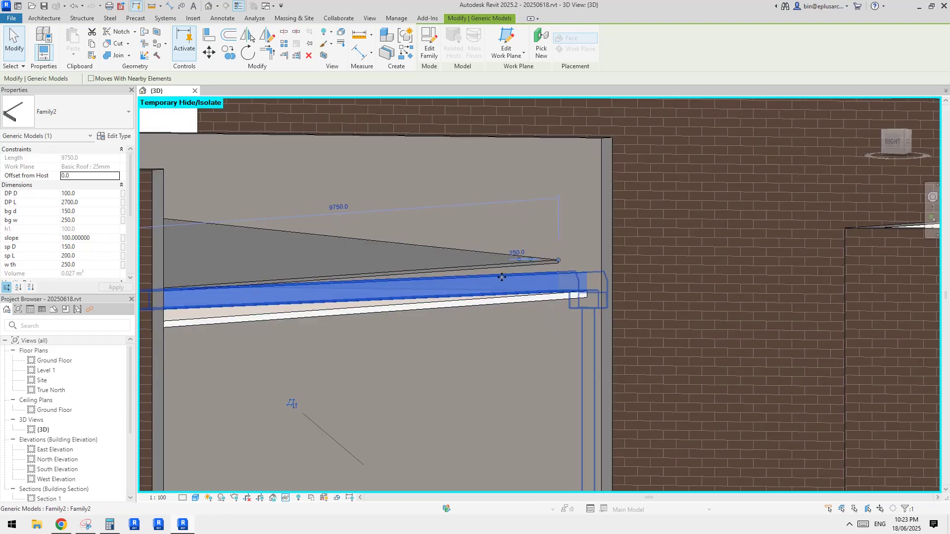
{"action": "scroll", "coordinate": [530, 298], "scroll_direction": "down", "scroll_amount": 1}
{"action": "middle_click_drag", "start_coordinate": [532, 298], "coordinate": [569, 302]}
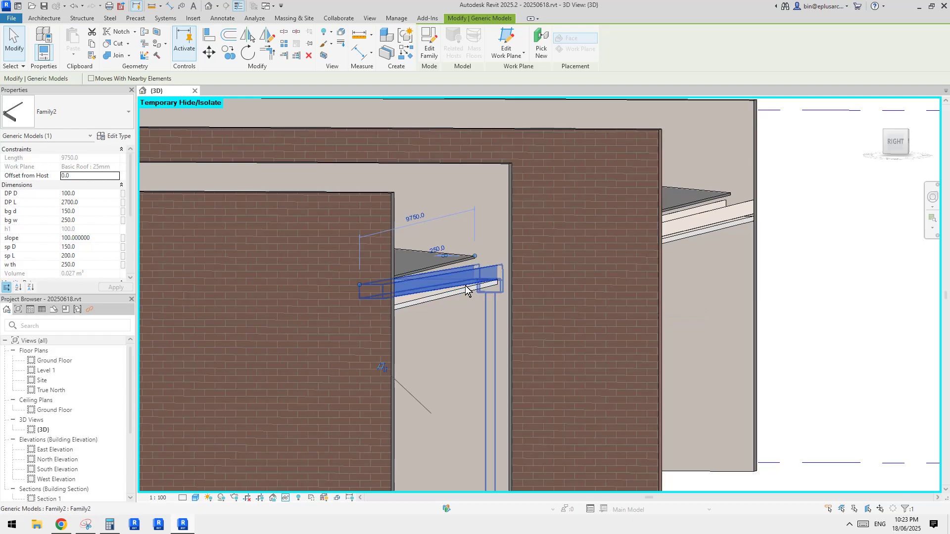
Set the base offset of the roof above the gutter to 3300 and its slope to 2°
{"action": "middle_click_drag", "start_coordinate": [462, 277], "coordinate": [411, 267], "text": "shift"}
{"action": "left_click", "coordinate": [403, 259]}
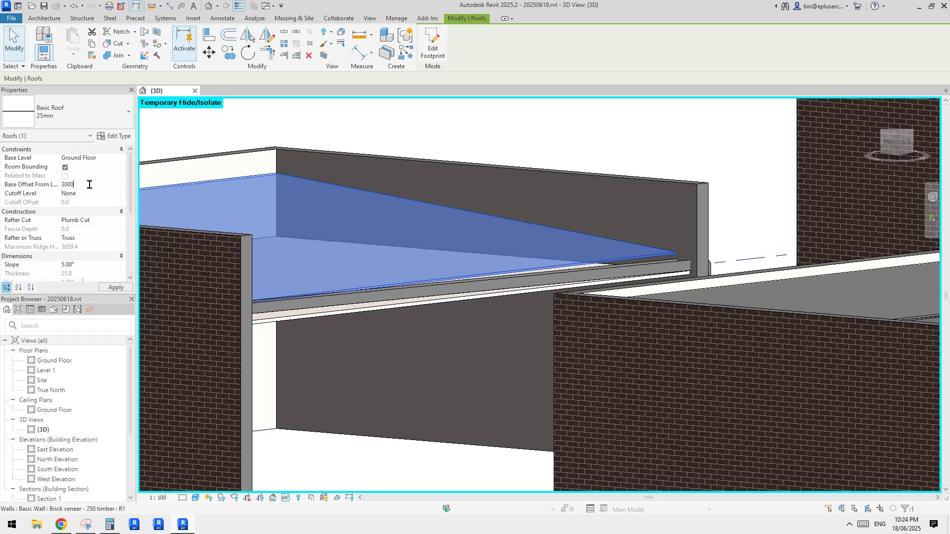
{"action": "key", "text": "Return"}
{"action": "double_click", "coordinate": [94, 186]}
{"action": "type", "text": "3300"}
{"action": "key", "text": "Return"}
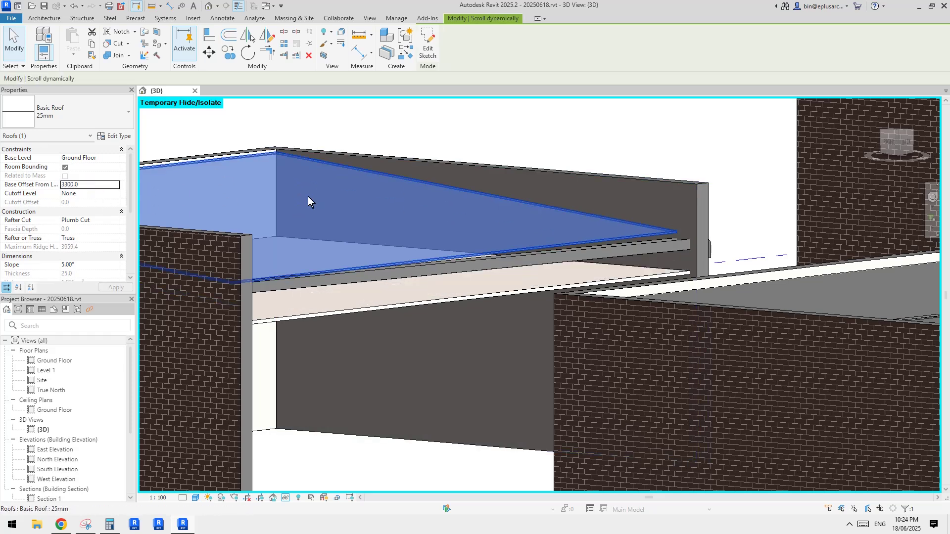
{"action": "type", "text": "2"}
{"action": "key", "text": "Return"}
{"action": "key", "text": "Escape"}
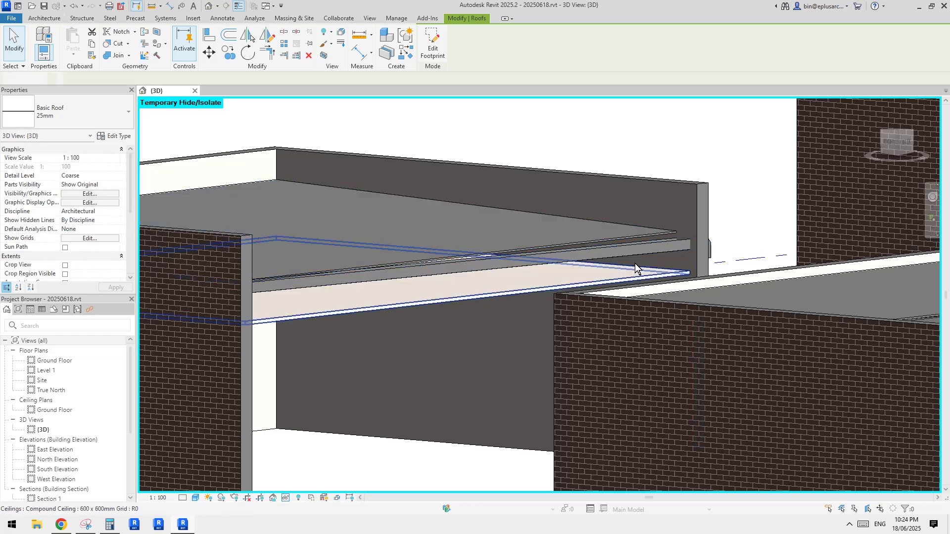
{"action": "middle_click_drag", "start_coordinate": [637, 262], "coordinate": [630, 290], "text": "shift"}
{"action": "scroll", "coordinate": [630, 291], "scroll_direction": "down", "scroll_amount": 5}
{"action": "scroll", "coordinate": [593, 324], "scroll_direction": "up", "scroll_amount": 6}
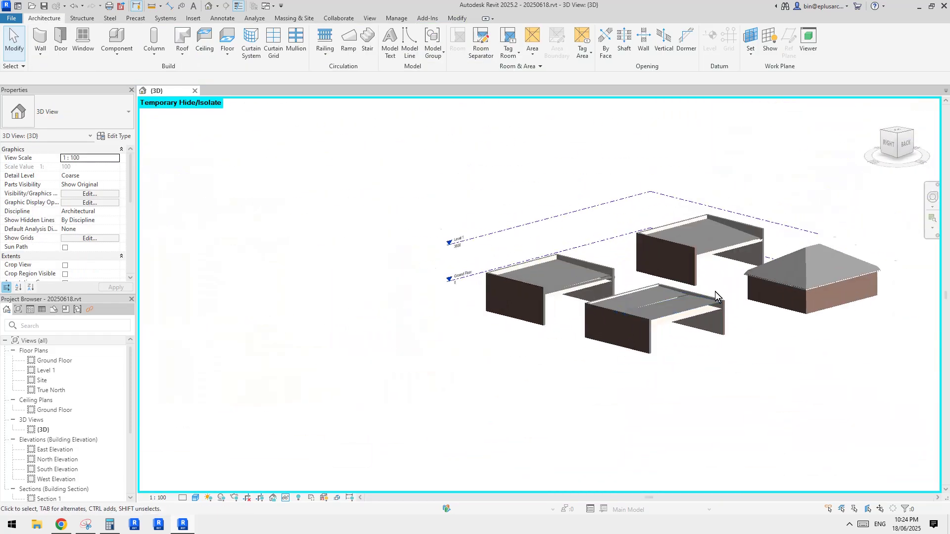
{"action": "middle_click_drag", "start_coordinate": [583, 325], "coordinate": [568, 337], "text": "shift"}
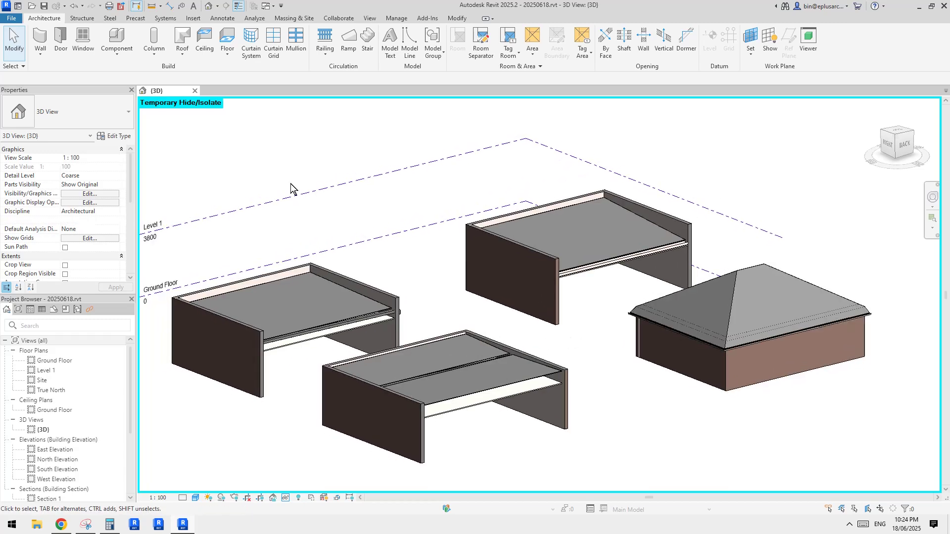
{"action": "middle_click_drag", "start_coordinate": [395, 195], "coordinate": [388, 200]}
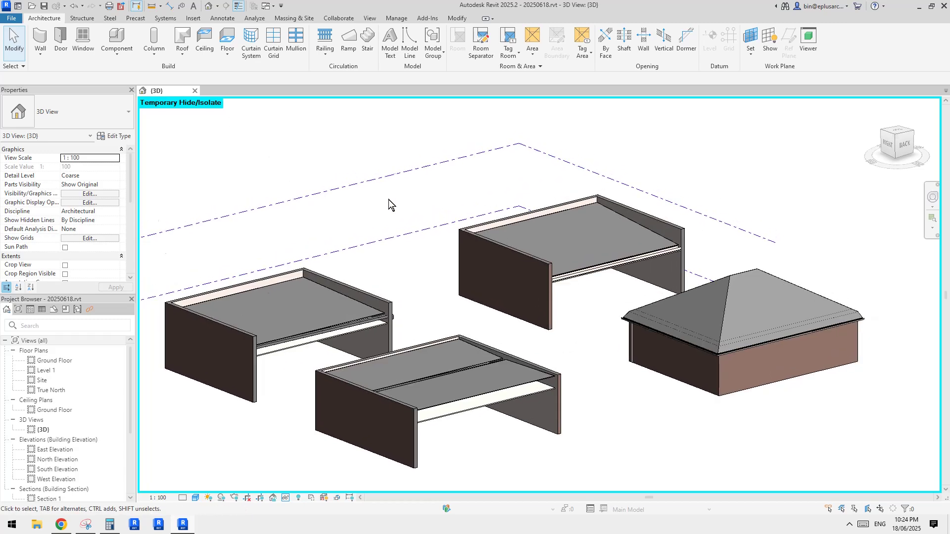
Close the sample model without saving and create a new project from the Architectural Template
{"action": "left_click", "coordinate": [195, 91]}
{"action": "left_click", "coordinate": [495, 264]}
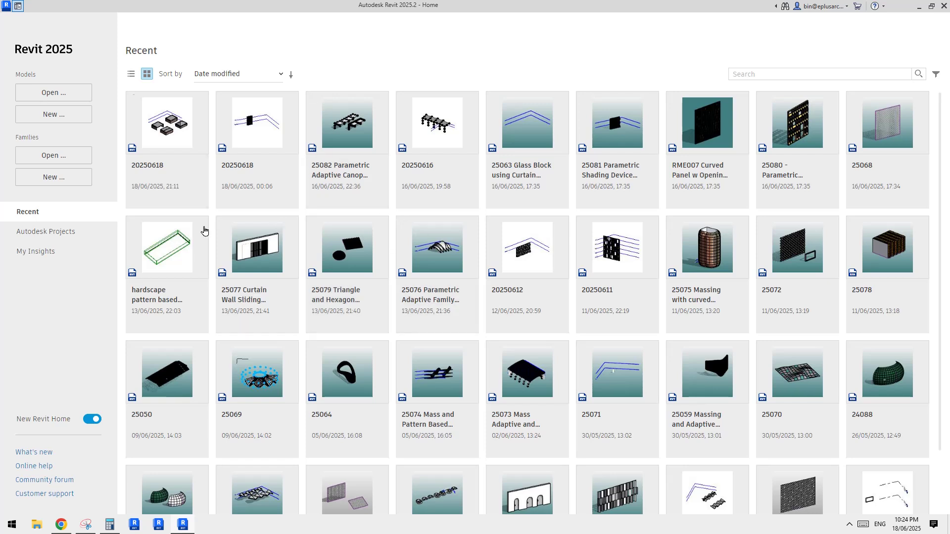
{"action": "left_click", "coordinate": [52, 115]}
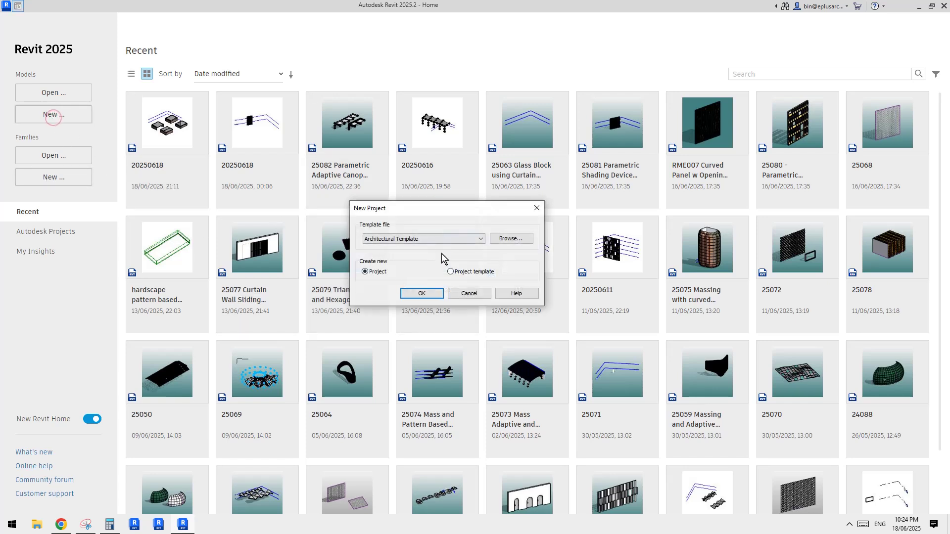
{"action": "left_click", "coordinate": [425, 291]}
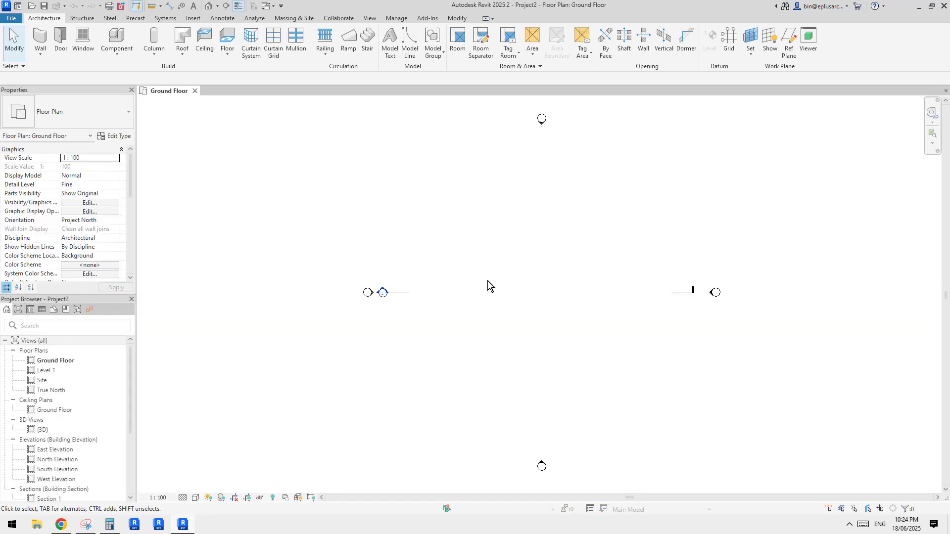
Open the new project's default 3D view and orient it to look down from a corner
{"action": "middle_click_drag", "start_coordinate": [502, 299], "coordinate": [506, 288]}
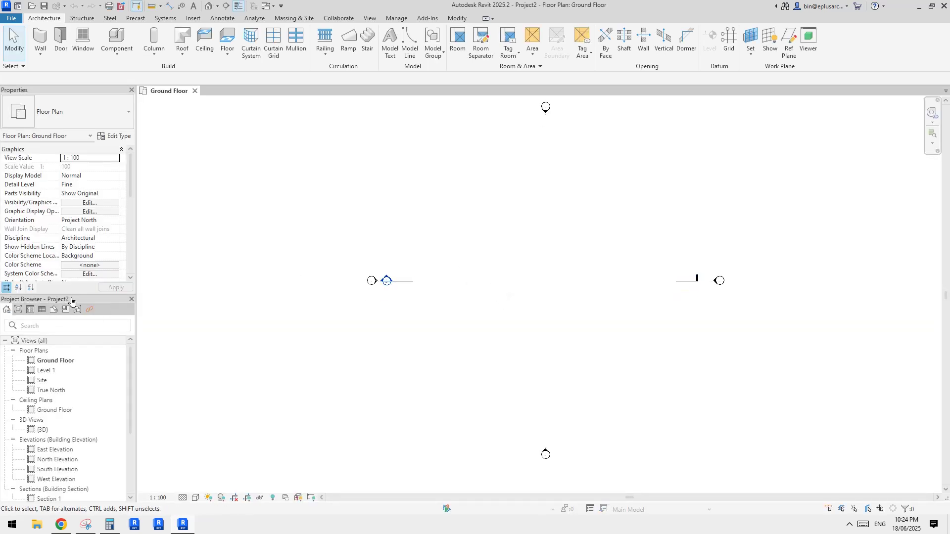
{"action": "middle_click_drag", "start_coordinate": [403, 294], "coordinate": [377, 286]}
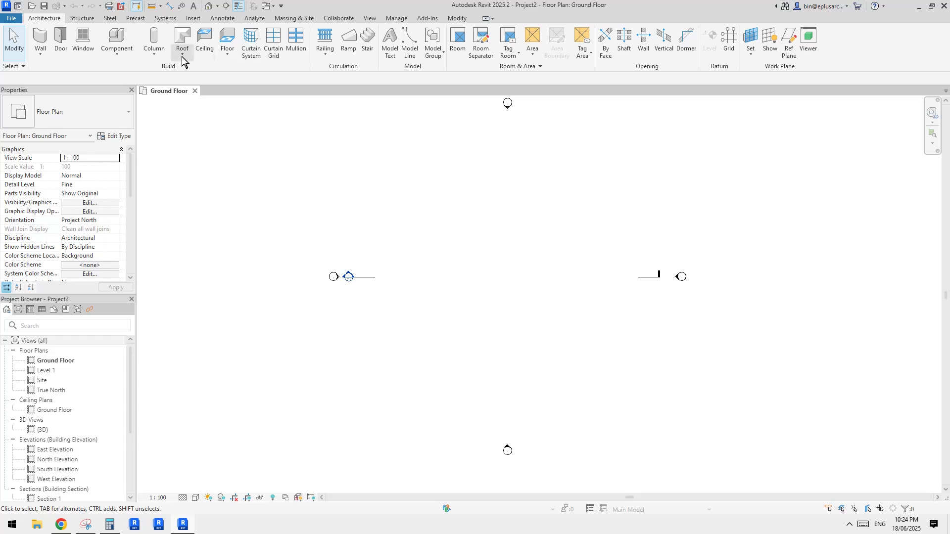
{"action": "left_click", "coordinate": [208, 6]}
{"action": "middle_click_drag", "start_coordinate": [524, 254], "coordinate": [483, 304], "text": "shift"}
Draw a rectangular enclosure of Double brick - 270 walls, about 8830 by 8430 mm and 4000 mm high, on the Ground Floor
{"action": "key", "text": "w"}
{"action": "key", "text": "a"}
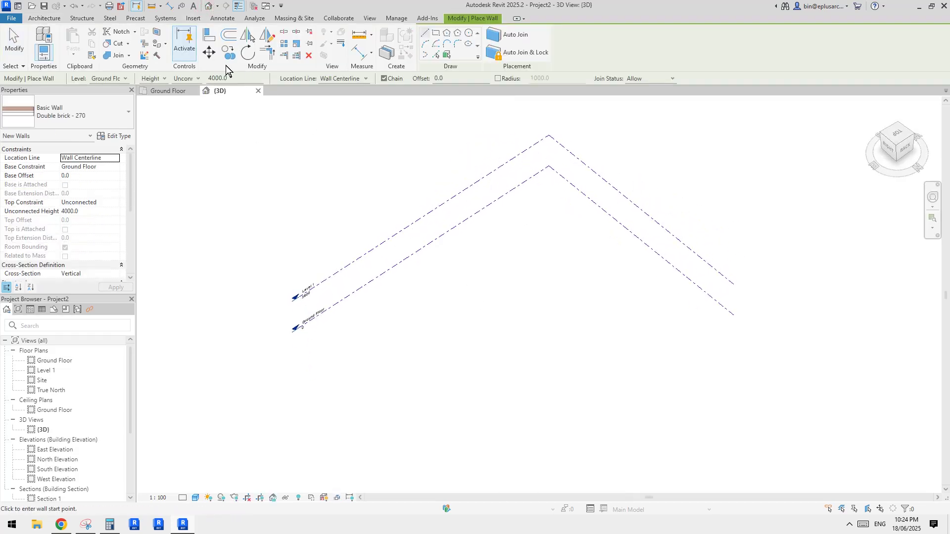
{"action": "left_click", "coordinate": [61, 20]}
{"action": "left_click", "coordinate": [37, 35]}
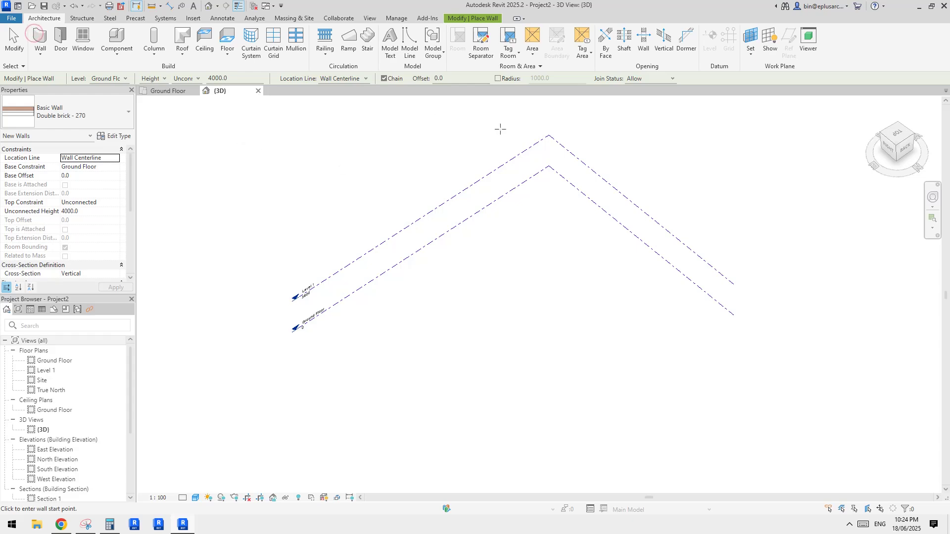
{"action": "left_click", "coordinate": [474, 19]}
{"action": "left_click", "coordinate": [436, 34]}
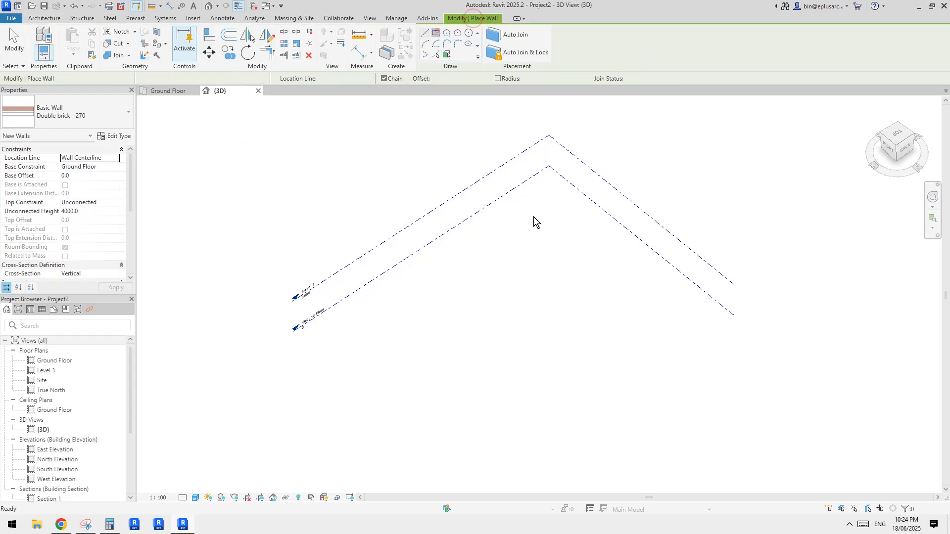
{"action": "left_click", "coordinate": [534, 320]}
{"action": "left_click", "coordinate": [520, 421]}
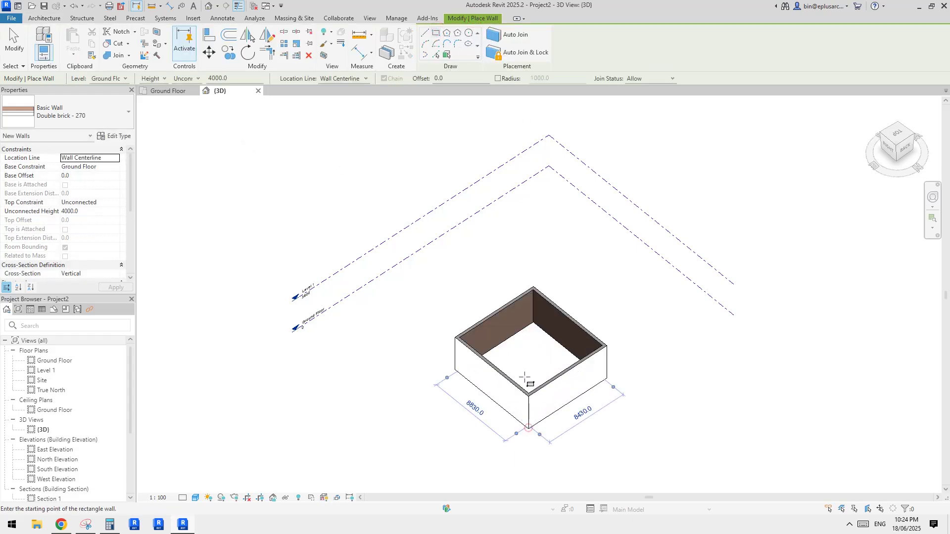
{"action": "key", "text": "Escape"}
{"action": "key", "text": "Escape"}
Change all four walls to the Brick veneer - 250 timber type
{"action": "scroll", "coordinate": [547, 396], "scroll_direction": "up", "scroll_amount": 3}
{"action": "left_click", "coordinate": [554, 396]}
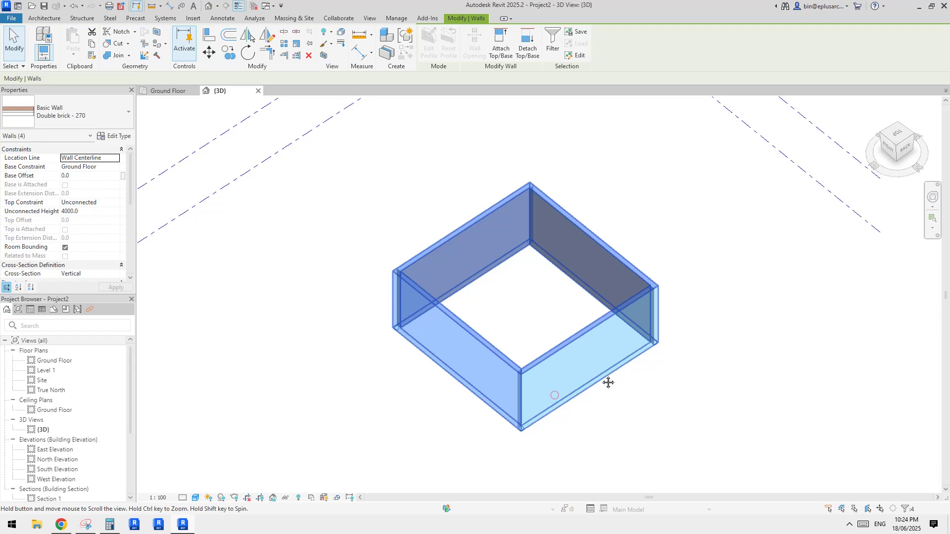
{"action": "left_click", "coordinate": [681, 371]}
{"action": "scroll", "coordinate": [621, 364], "scroll_direction": "up", "scroll_amount": 2}
{"action": "scroll", "coordinate": [594, 369], "scroll_direction": "up", "scroll_amount": 1}
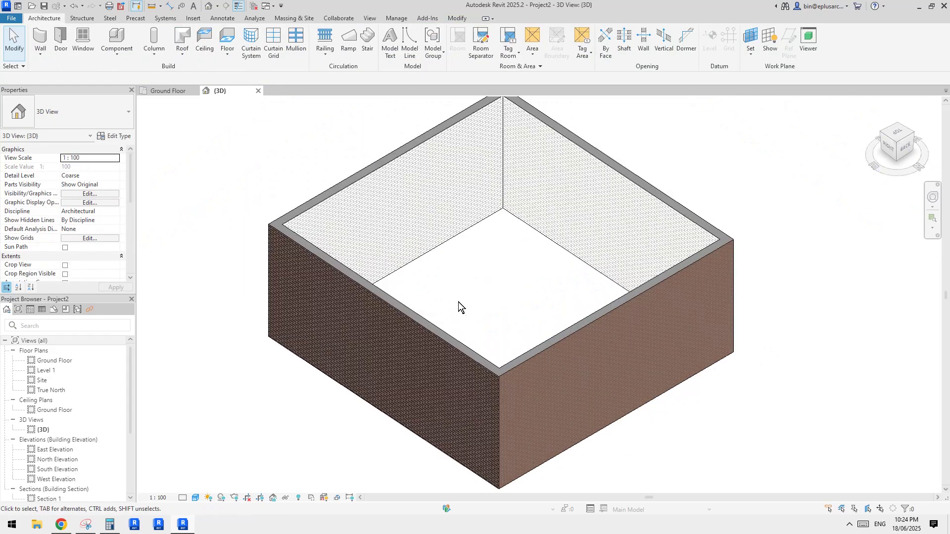
{"action": "left_click", "coordinate": [373, 354]}
{"action": "left_click", "coordinate": [89, 115]}
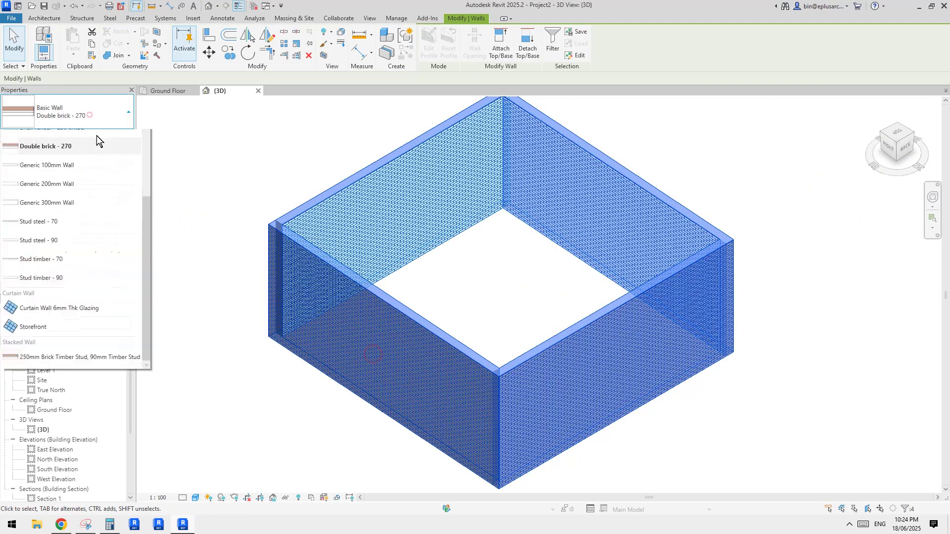
{"action": "scroll", "coordinate": [102, 218], "scroll_direction": "up", "scroll_amount": 2}
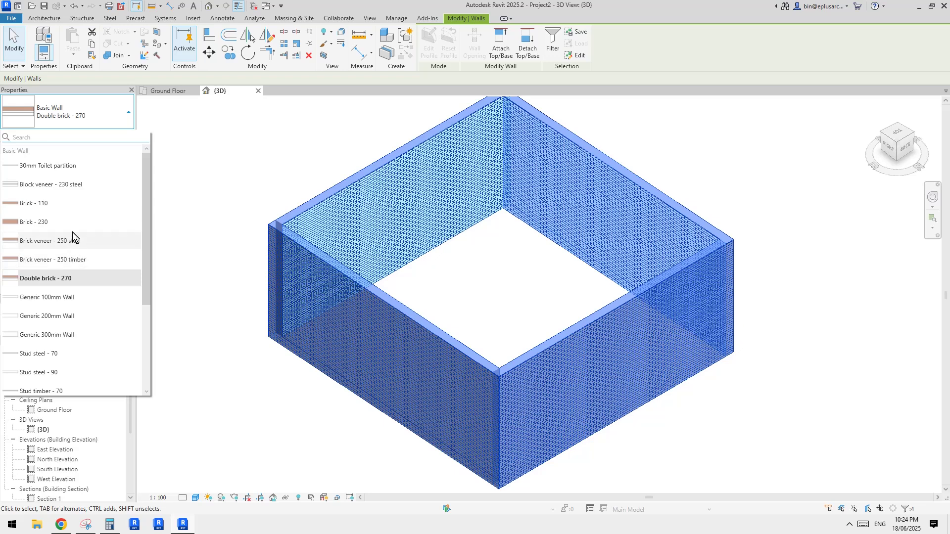
{"action": "left_click", "coordinate": [79, 260]}
{"action": "left_click", "coordinate": [548, 272]}
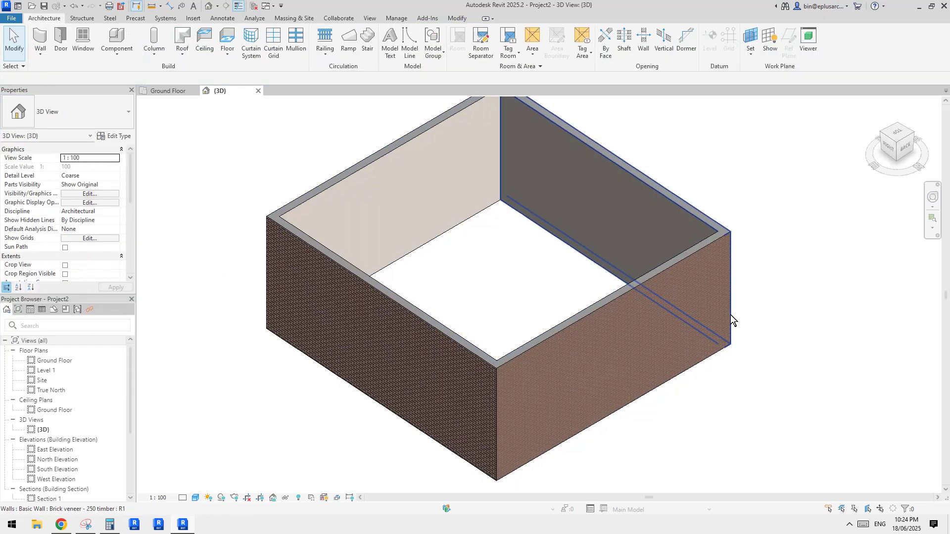
{"action": "middle_click_drag", "start_coordinate": [730, 315], "coordinate": [744, 319], "text": "shift"}
{"action": "middle_click_drag", "start_coordinate": [675, 312], "coordinate": [670, 333]}
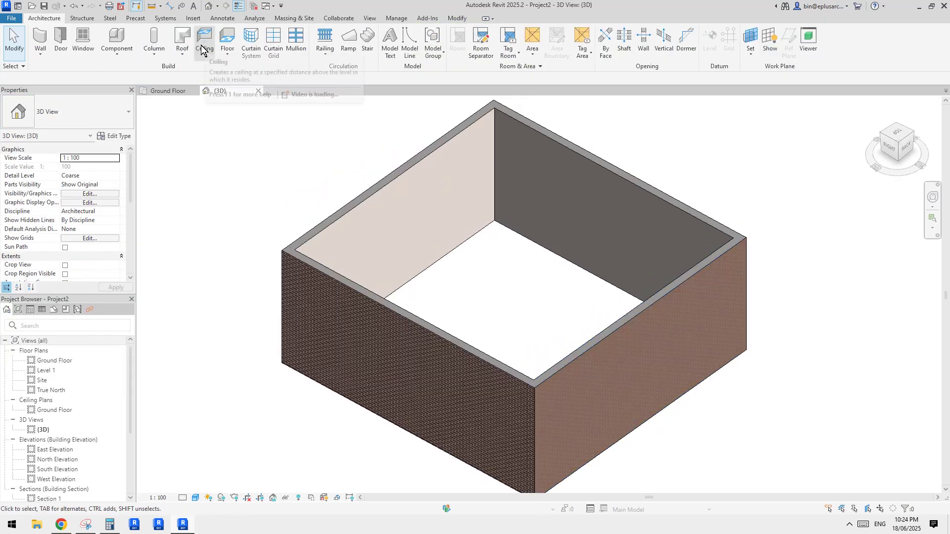
Start a Generic - 400mm roof by footprint on the Ground Floor with a base offset of 3000 mm
{"action": "left_click", "coordinate": [182, 38]}
{"action": "left_click", "coordinate": [470, 267]}
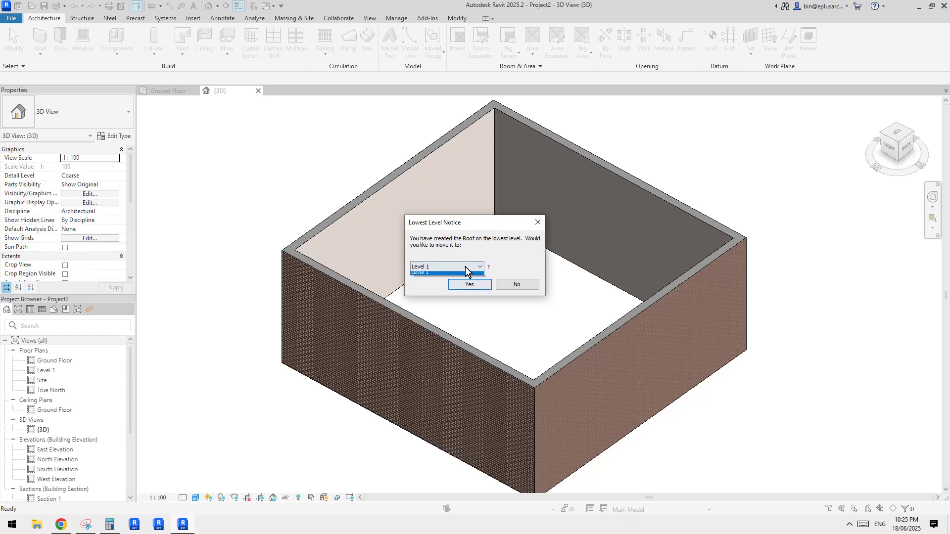
{"action": "left_click", "coordinate": [446, 275]}
{"action": "left_click", "coordinate": [469, 285]}
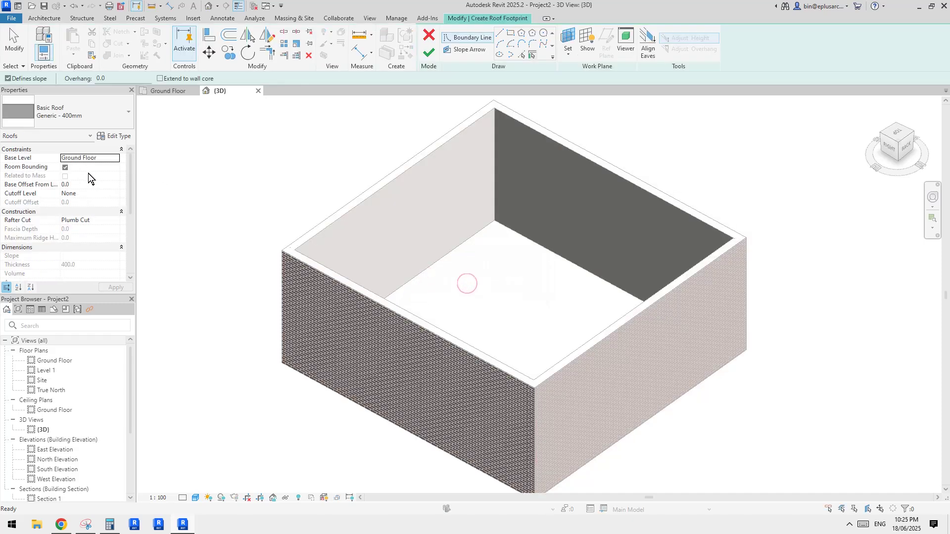
{"action": "left_click", "coordinate": [91, 184]}
{"action": "type", "text": "300"}
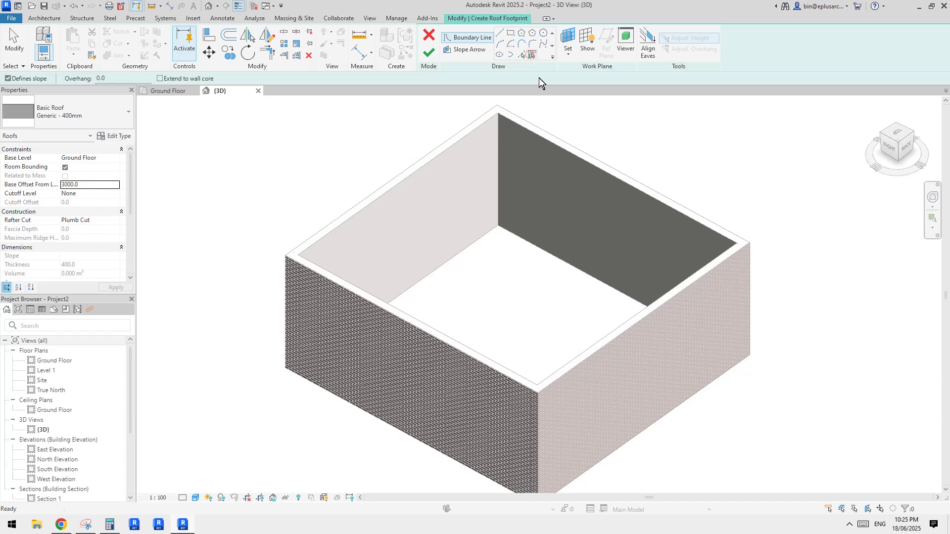
Sketch the roof boundary from the chain of four enclosure walls, aligned to their inner faces
{"action": "key", "text": "Tab"}
{"action": "left_click", "coordinate": [632, 221]}
{"action": "left_click", "coordinate": [625, 287]}
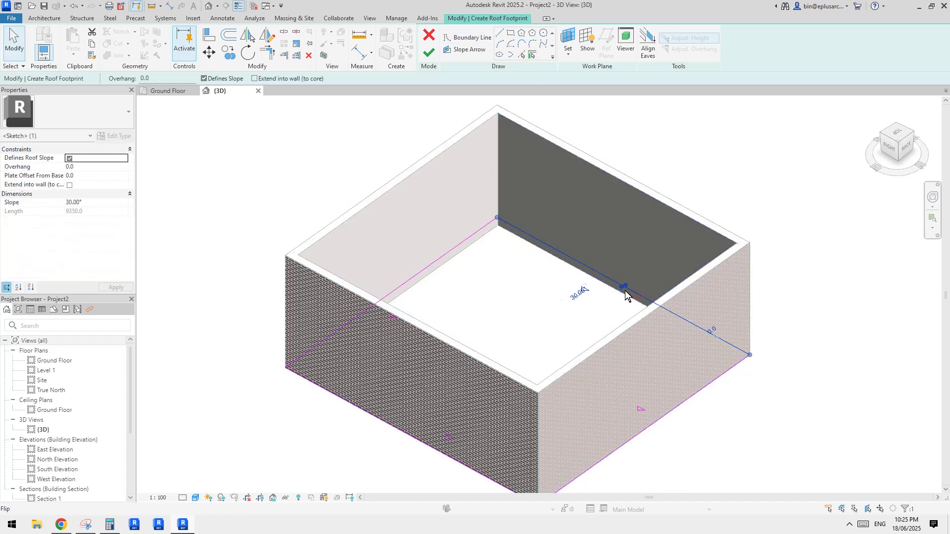
{"action": "middle_click_drag", "start_coordinate": [626, 291], "coordinate": [632, 266]}
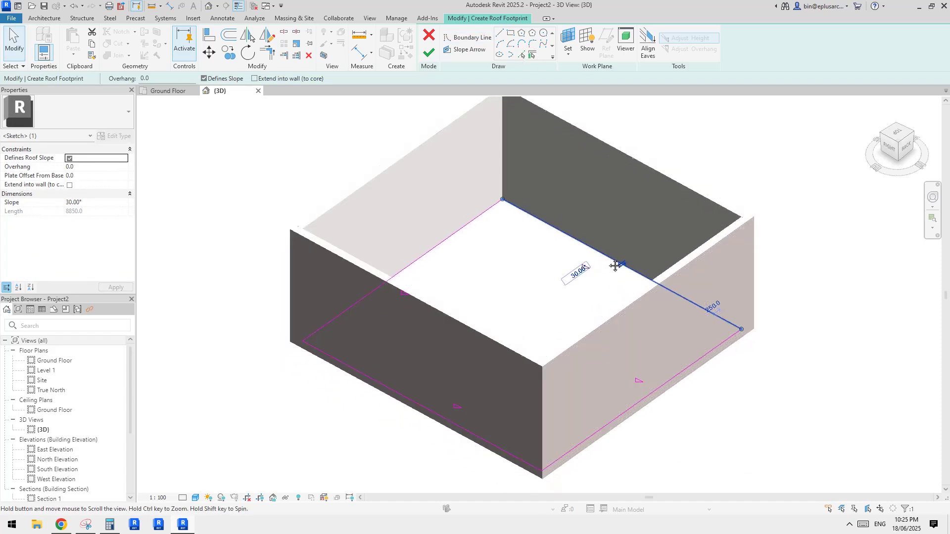
Clear the slope definition from all four roof boundary lines, and enable it only for the line along the back wall
{"action": "key", "text": "Tab"}
{"action": "left_click", "coordinate": [639, 274]}
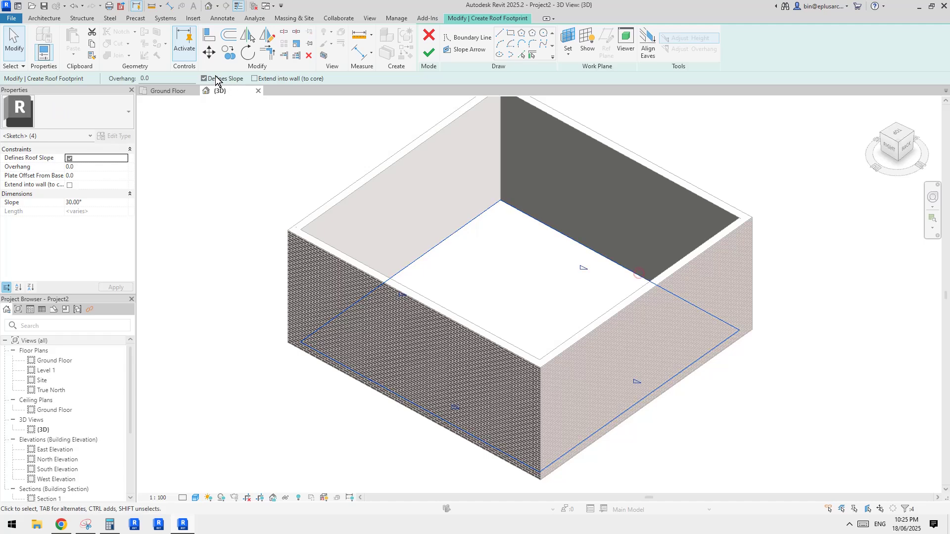
{"action": "middle_click_drag", "start_coordinate": [663, 282], "coordinate": [658, 245]}
{"action": "left_click_drag", "start_coordinate": [699, 355], "coordinate": [628, 334]}
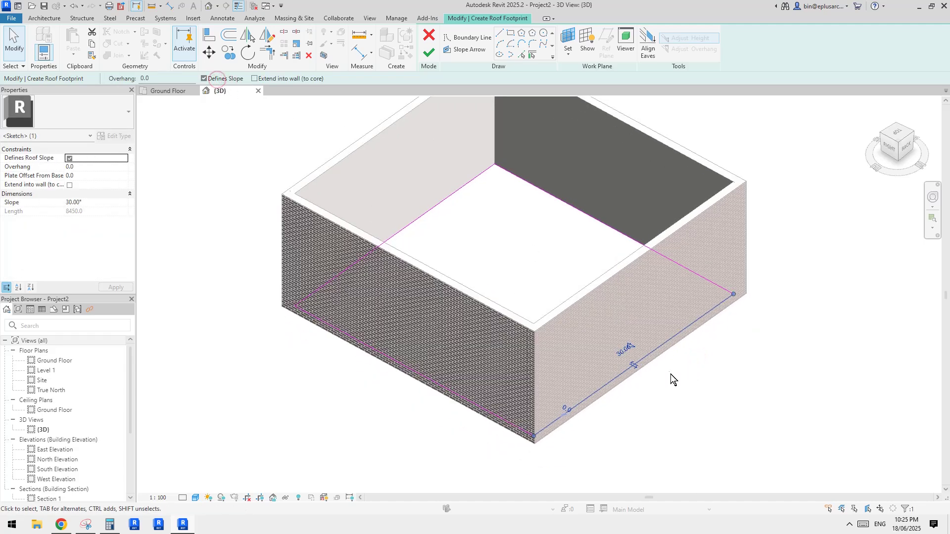
{"action": "mouse_move", "coordinate": [670, 374]}
{"action": "middle_mouse_down", "text": "shift"}
{"action": "mouse_move", "coordinate": [667, 363]}
{"action": "mouse_move", "coordinate": [721, 333]}
{"action": "mouse_move", "coordinate": [647, 238]}
{"action": "mouse_move", "coordinate": [655, 288]}
{"action": "middle_mouse_up", "text": "shift"}
Set a 300 mm overhang on the slope-defining boundary line to leave a gutter gap, and finish the roof sketch
{"action": "left_click", "coordinate": [685, 349]}
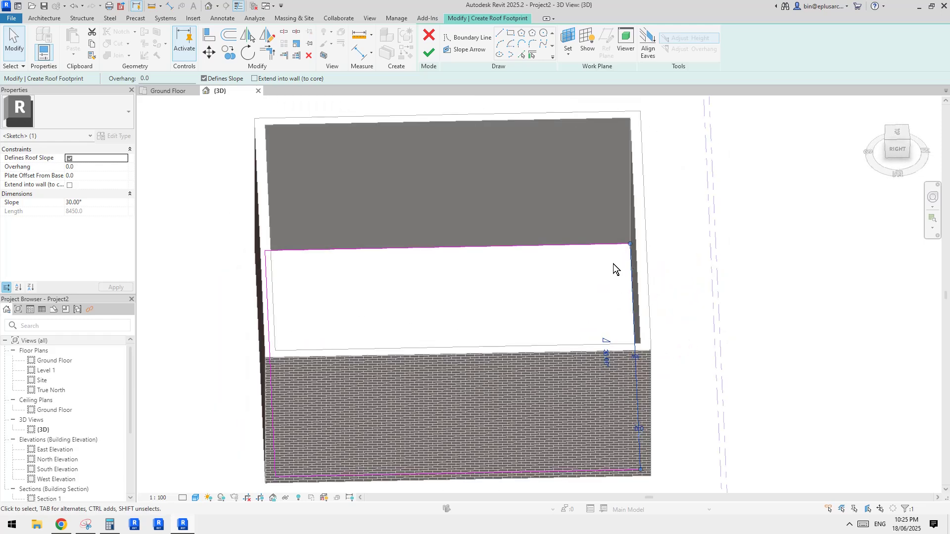
{"action": "left_click", "coordinate": [149, 79]}
{"action": "type", "text": "300"}
{"action": "key", "text": "Return"}
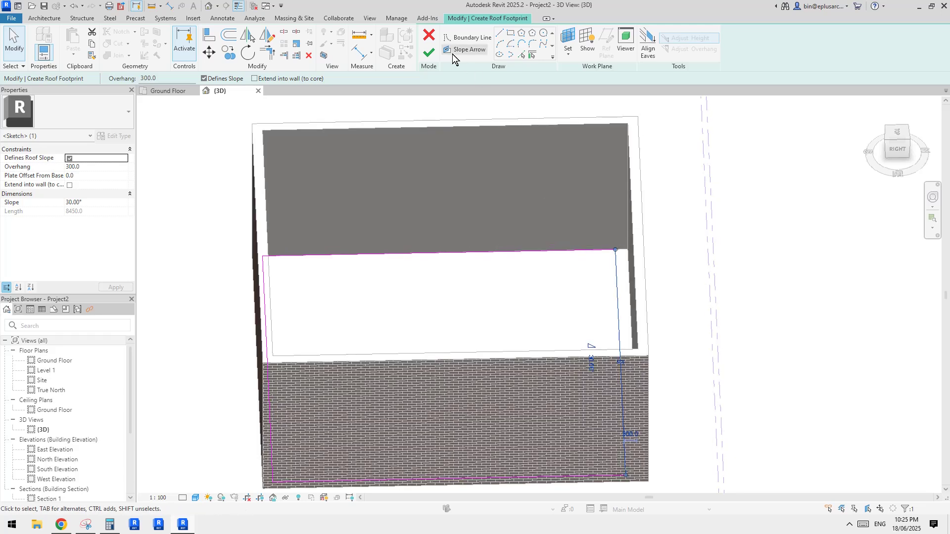
{"action": "left_click", "coordinate": [428, 52]}
Set the new roof's slope to 5° and check its fit within the walls
{"action": "middle_click_drag", "start_coordinate": [660, 179], "coordinate": [642, 244], "text": "shift"}
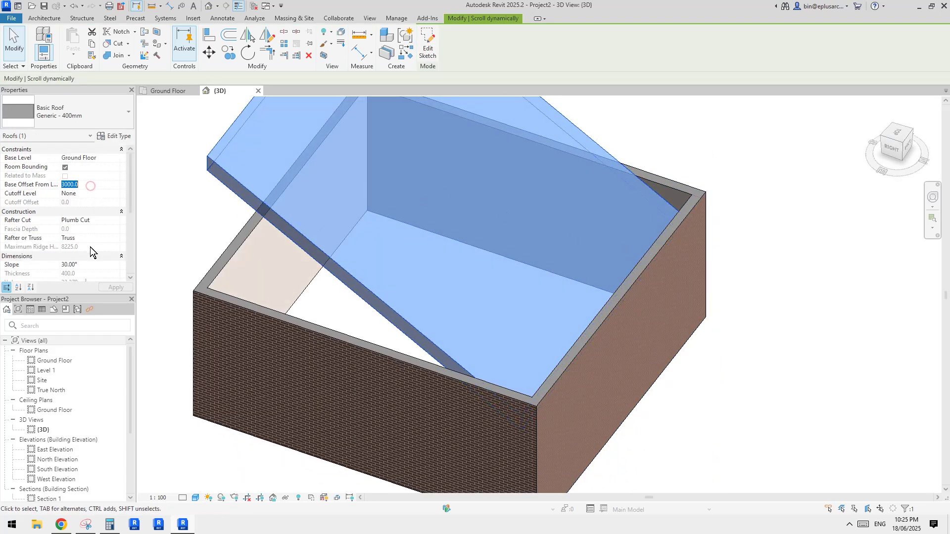
{"action": "key", "text": "Return"}
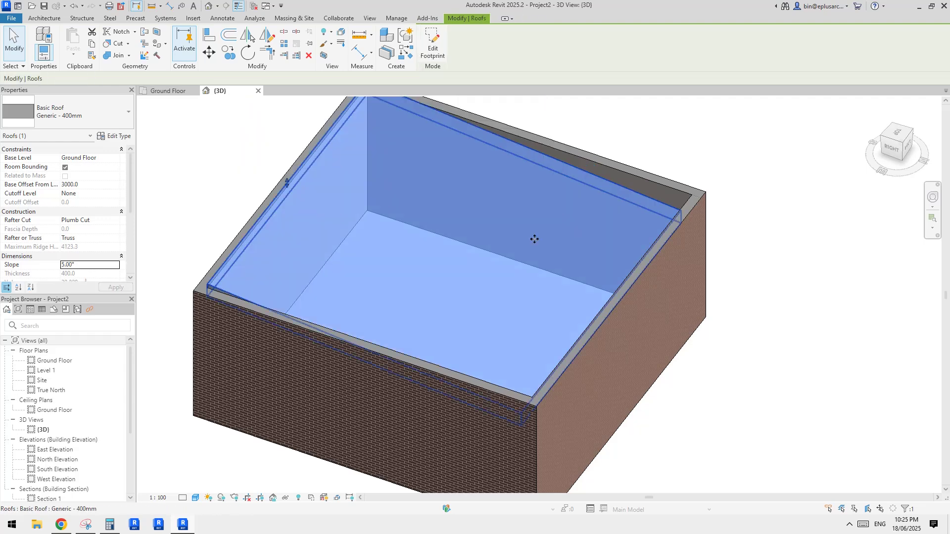
{"action": "key", "text": "Escape"}
{"action": "middle_click_drag", "start_coordinate": [520, 255], "coordinate": [599, 176], "text": "shift"}
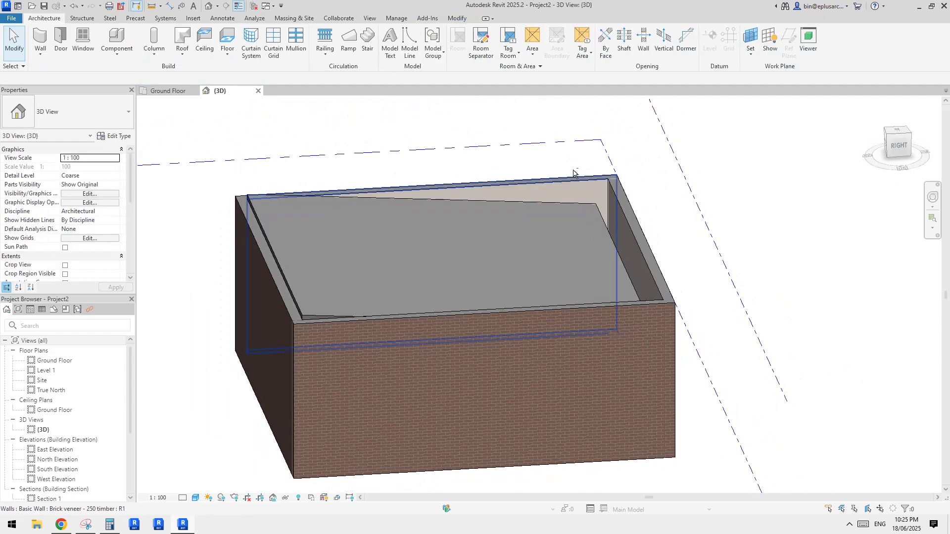
{"action": "middle_click_drag", "start_coordinate": [567, 229], "coordinate": [568, 286], "text": "shift"}
{"action": "left_click", "coordinate": [546, 248]}
{"action": "scroll", "coordinate": [560, 245], "scroll_direction": "up", "scroll_amount": 2}
{"action": "key", "text": "Escape"}
Duplicate the roof's Generic - 400mm type under the name 25mm
{"action": "left_click", "coordinate": [646, 259]}
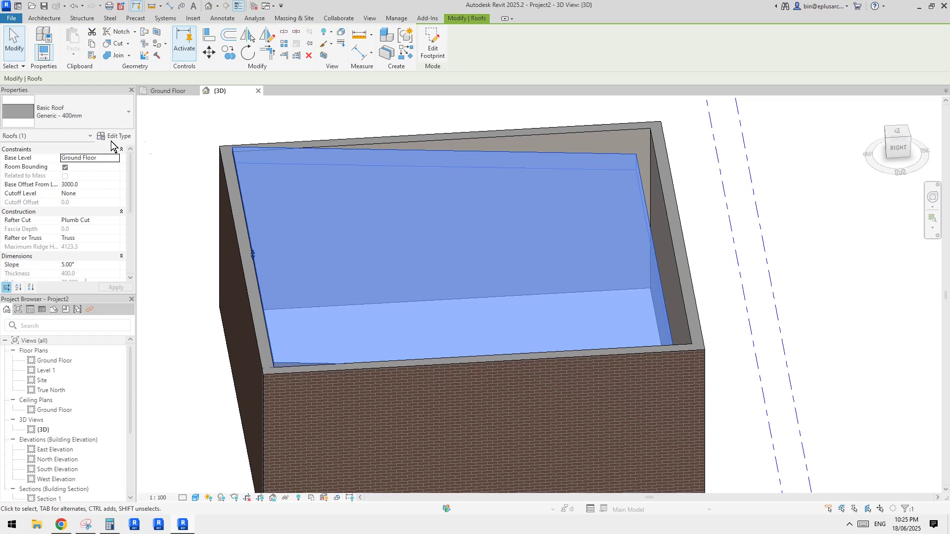
{"action": "middle_click_drag", "start_coordinate": [524, 205], "coordinate": [491, 218], "text": "shift"}
{"action": "middle_click_drag", "start_coordinate": [607, 199], "coordinate": [586, 212], "text": "shift"}
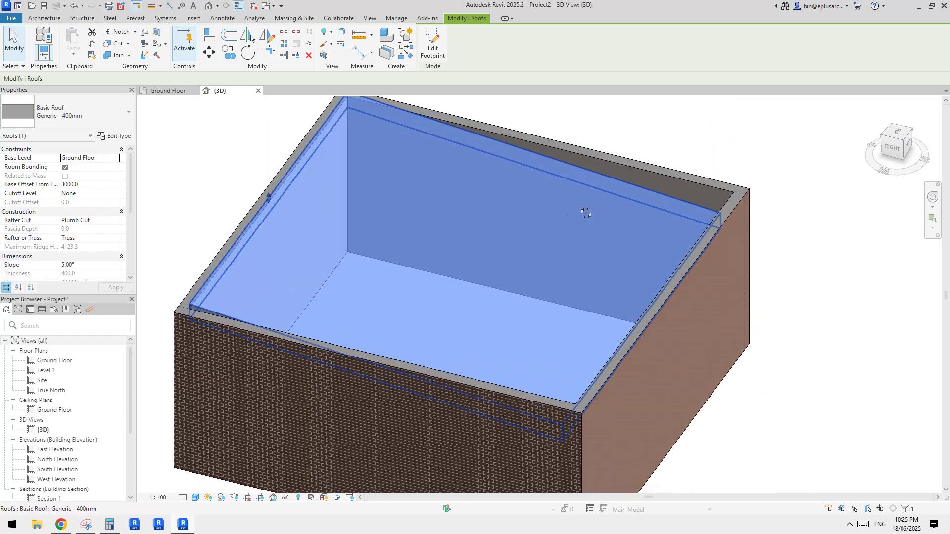
{"action": "left_click", "coordinate": [115, 136]}
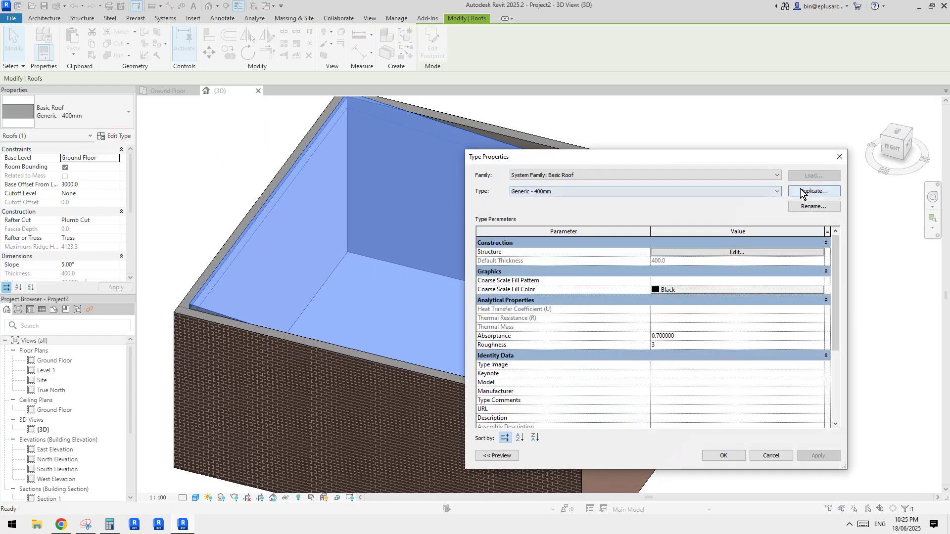
{"action": "left_click", "coordinate": [799, 190]}
{"action": "type", "text": "200m"}
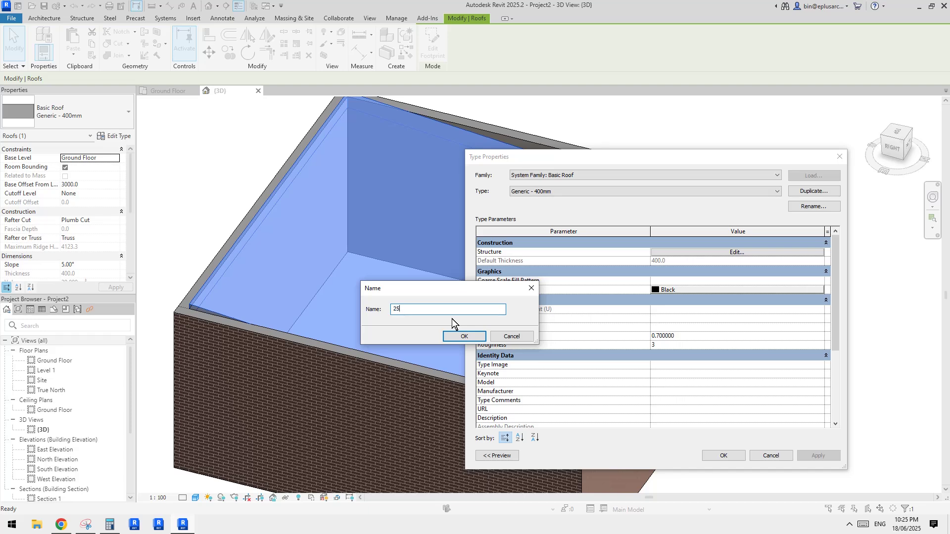
{"action": "left_click_drag", "start_coordinate": [431, 311], "coordinate": [404, 309]}
{"action": "key", "text": "Caps_Lock"}
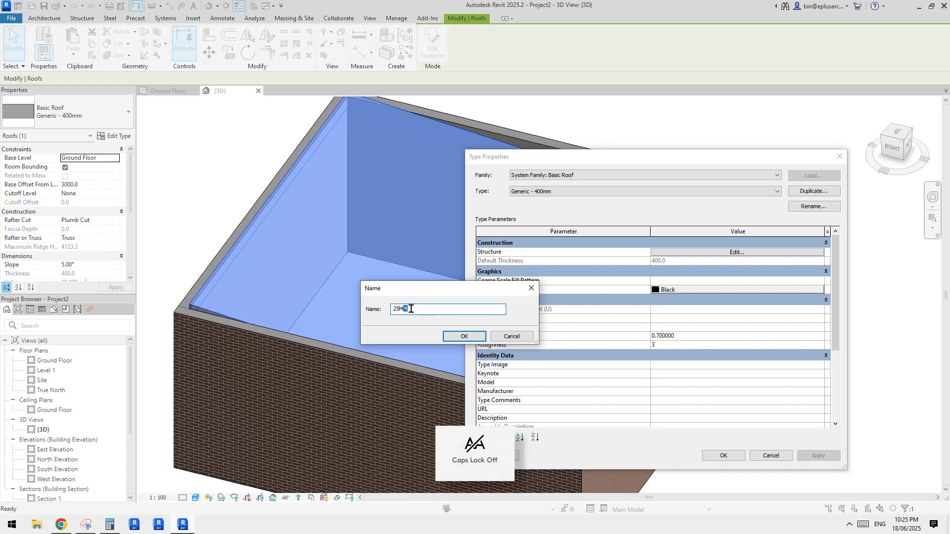
{"action": "type", "text": "mm"}
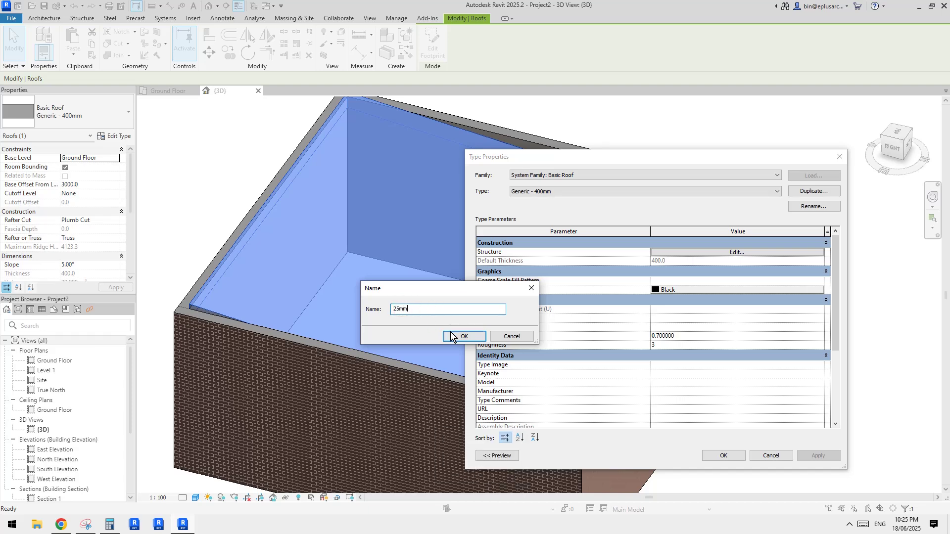
{"action": "left_click", "coordinate": [458, 336]}
Set the structure layer thickness of the 25mm roof type to 25 mm and apply the type
{"action": "left_click", "coordinate": [736, 251]}
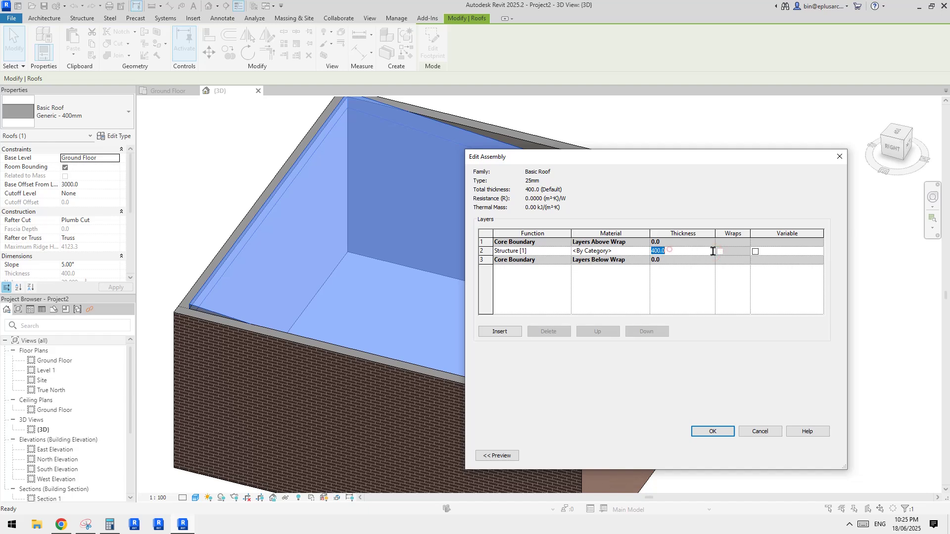
{"action": "left_click", "coordinate": [721, 432]}
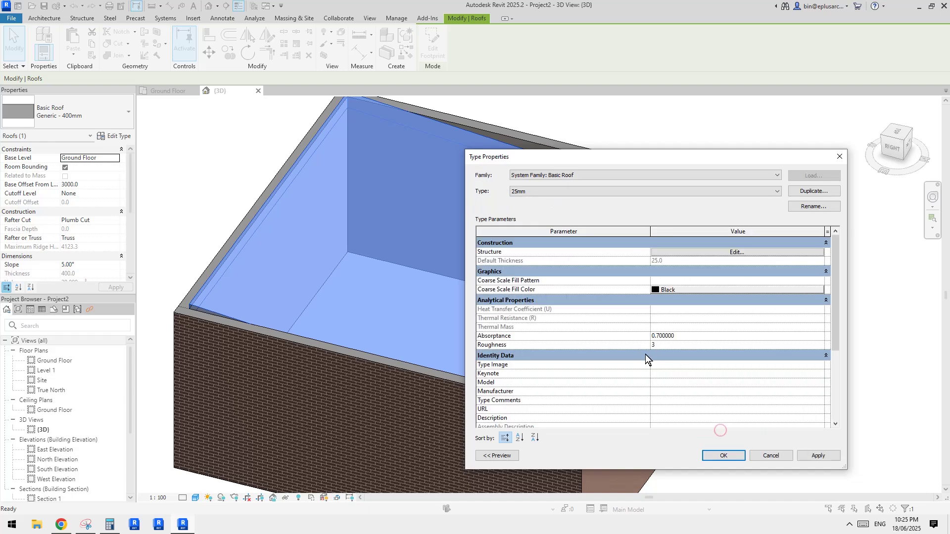
{"action": "left_click", "coordinate": [725, 453]}
{"action": "middle_click_drag", "start_coordinate": [651, 380], "coordinate": [557, 299], "text": "shift"}
{"action": "key", "text": "Escape"}
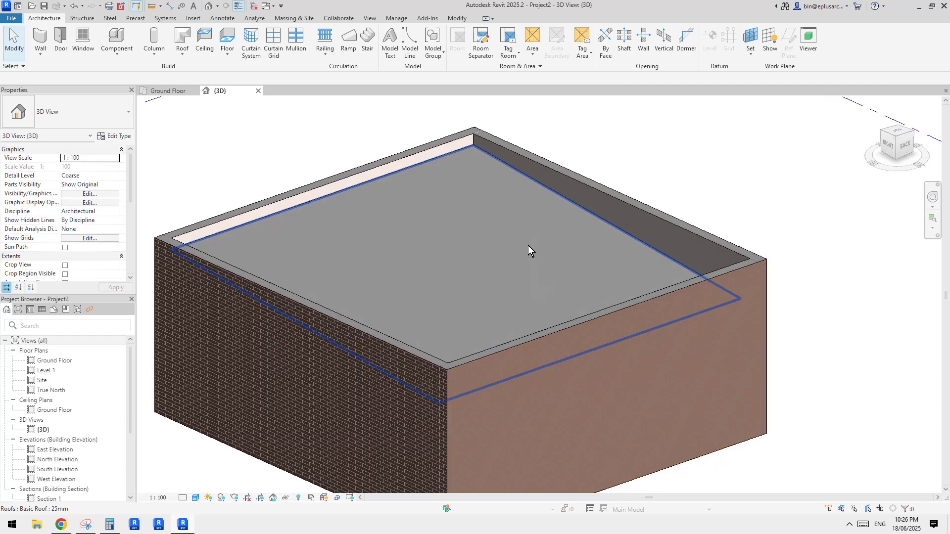
Temporarily hide the back wall beside the roof's low edge to expose the roof edge
{"action": "middle_click_drag", "start_coordinate": [530, 252], "coordinate": [688, 266], "text": "shift"}
{"action": "middle_click_drag", "start_coordinate": [663, 247], "coordinate": [601, 299], "text": "shift"}
{"action": "left_click", "coordinate": [601, 299]}
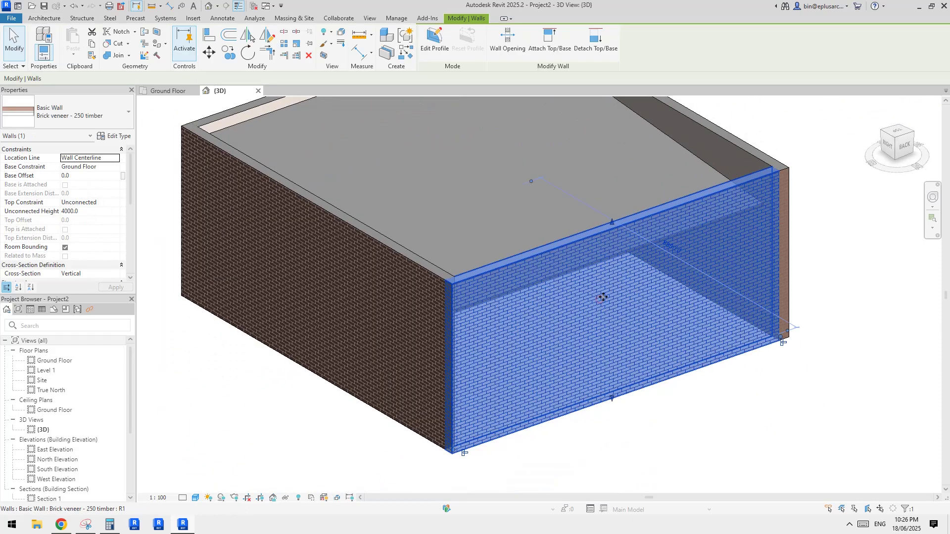
{"action": "key", "text": "h"}
{"action": "key", "text": "h"}
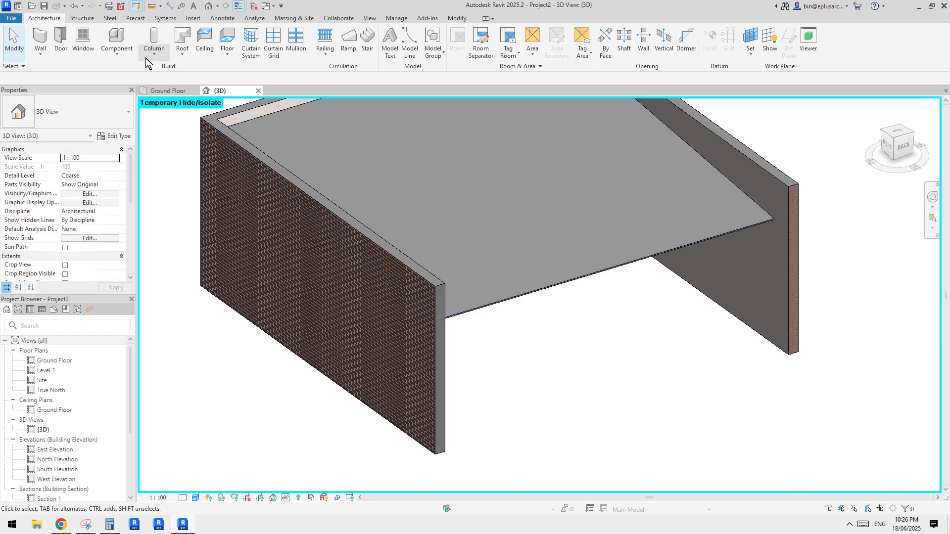
{"action": "scroll", "coordinate": [564, 228], "scroll_direction": "down", "scroll_amount": 2}
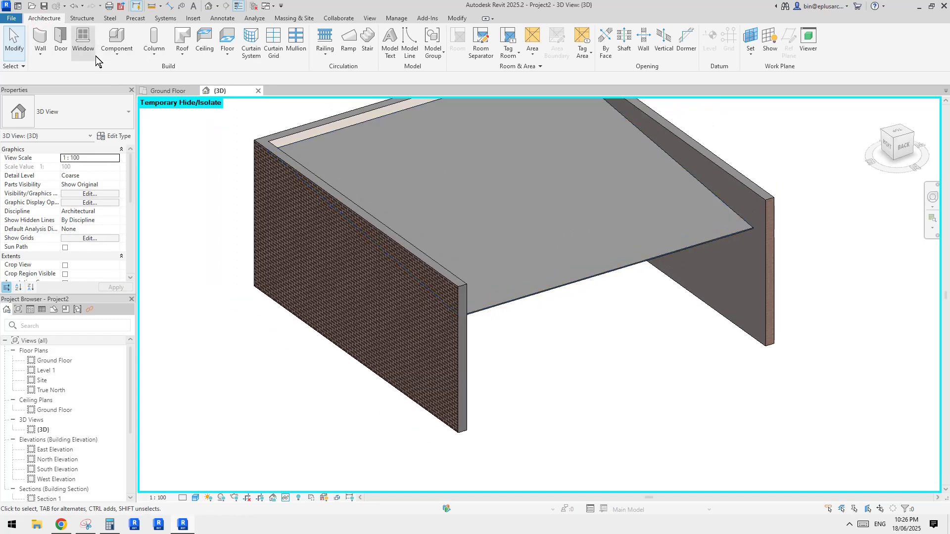
{"action": "left_click", "coordinate": [184, 55]}
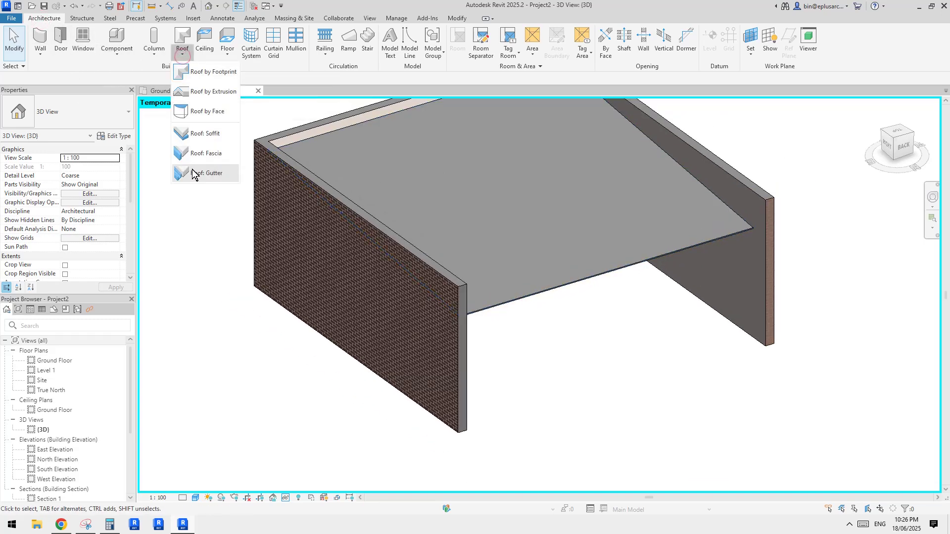
{"action": "left_click", "coordinate": [417, 159]}
{"action": "scroll", "coordinate": [526, 208], "scroll_direction": "down", "scroll_amount": 1}
{"action": "middle_click_drag", "start_coordinate": [527, 215], "coordinate": [525, 239]}
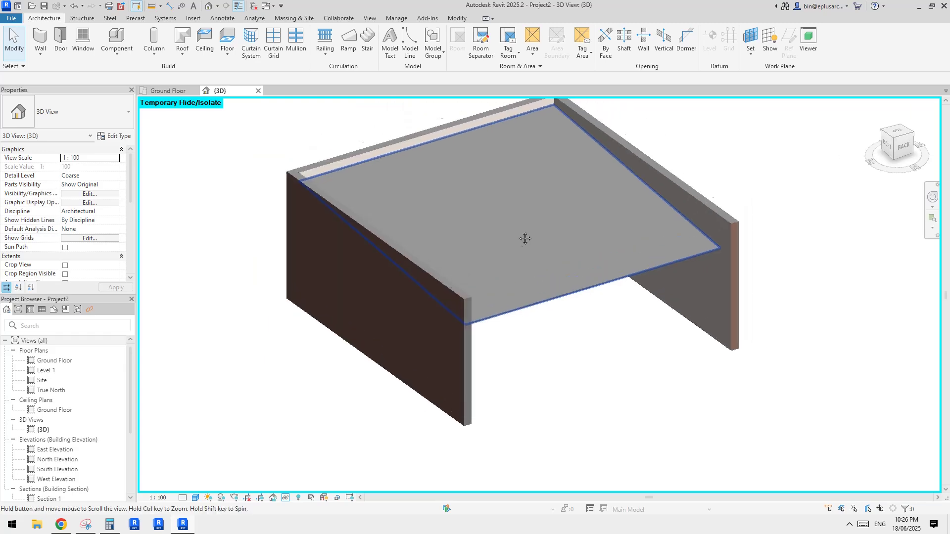
Draw a second rectangular enclosure of Double brick - 270 walls, about 8300 by 10400 mm and 4000 mm high, beside the first building
{"action": "scroll", "coordinate": [524, 242], "scroll_direction": "down", "scroll_amount": 2}
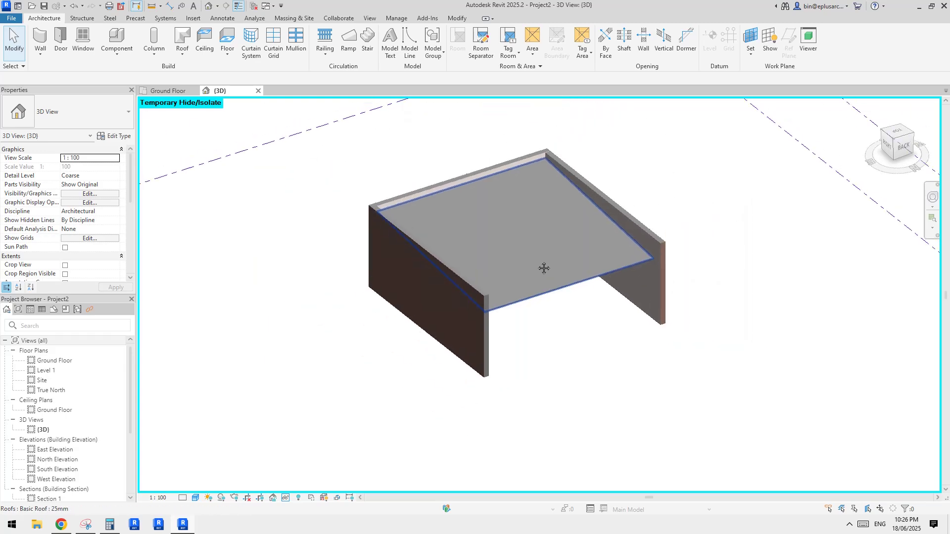
{"action": "scroll", "coordinate": [555, 272], "scroll_direction": "down", "scroll_amount": 1}
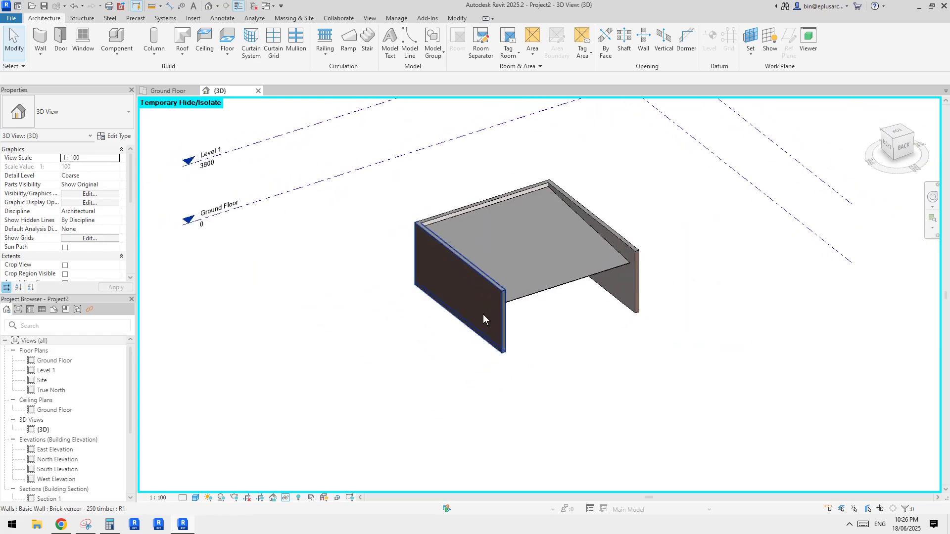
{"action": "middle_click_drag", "start_coordinate": [504, 333], "coordinate": [500, 303]}
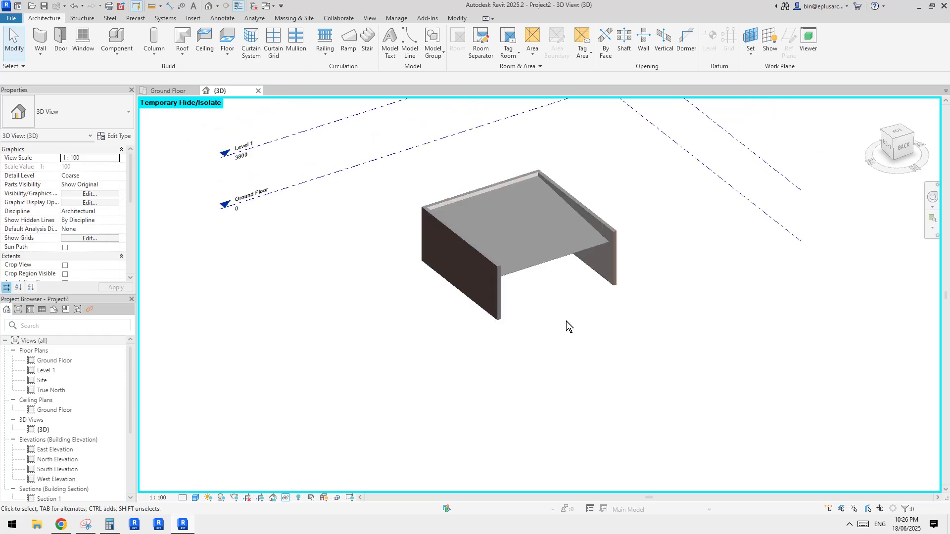
{"action": "key", "text": "w"}
{"action": "key", "text": "a"}
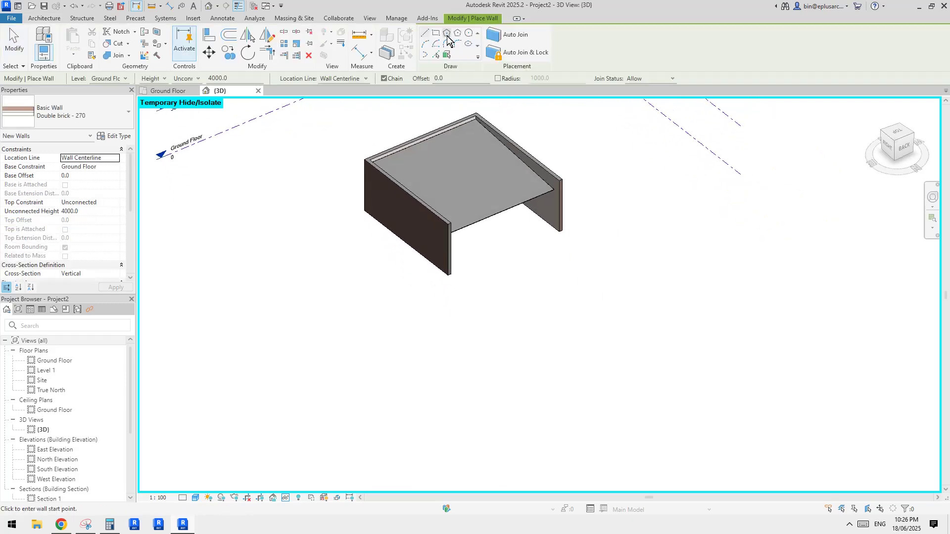
{"action": "left_click", "coordinate": [664, 263]}
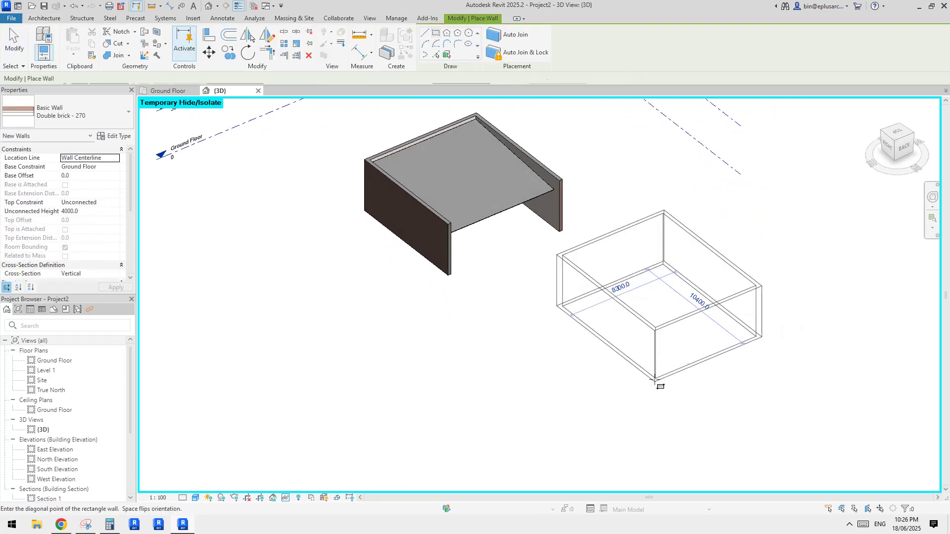
{"action": "left_click", "coordinate": [654, 374]}
{"action": "scroll", "coordinate": [654, 330], "scroll_direction": "up", "scroll_amount": 1}
{"action": "key", "text": "Escape"}
{"action": "key", "text": "Escape"}
{"action": "scroll", "coordinate": [652, 328], "scroll_direction": "up", "scroll_amount": 2}
Change all four walls of the second enclosure to the Brick veneer - 250 steel type
{"action": "key", "text": "Tab"}
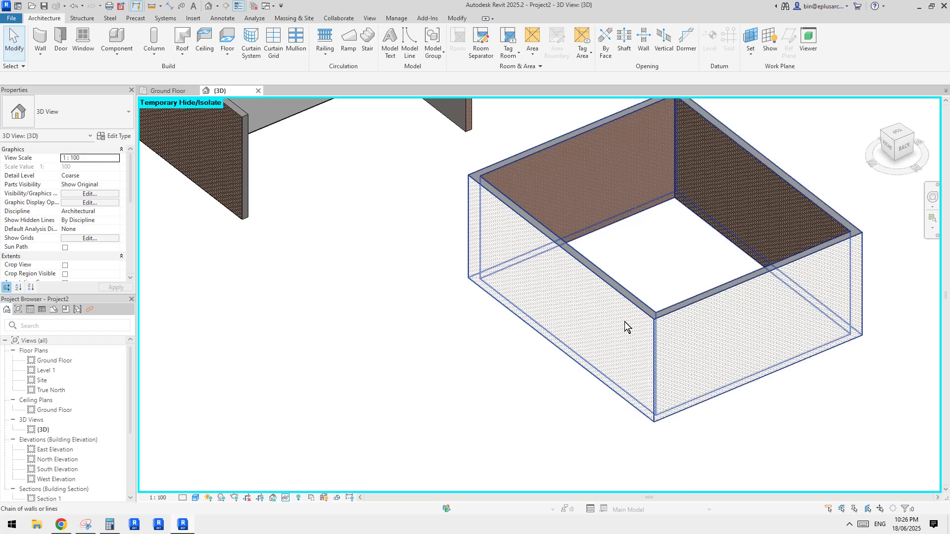
{"action": "left_click", "coordinate": [625, 322]}
{"action": "left_click", "coordinate": [55, 122]}
{"action": "scroll", "coordinate": [67, 244], "scroll_direction": "up", "scroll_amount": 2}
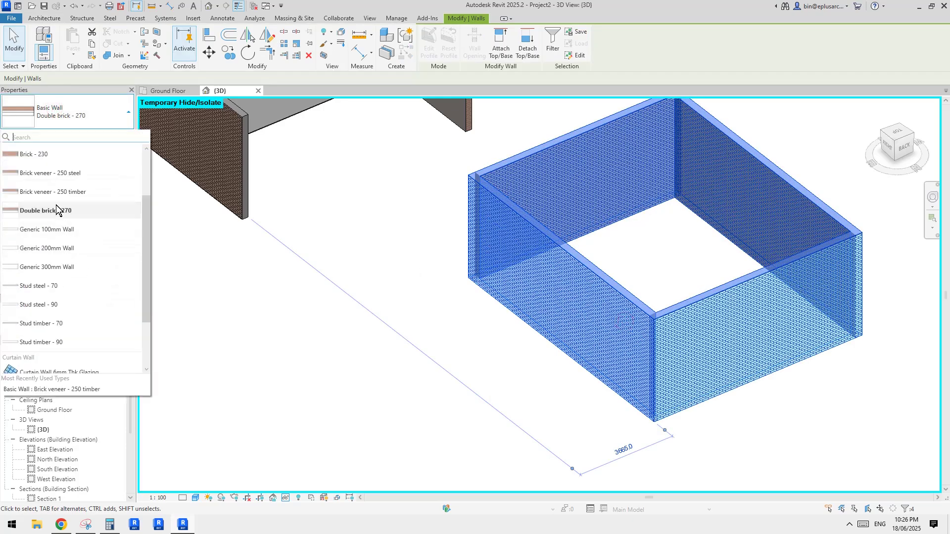
{"action": "left_click", "coordinate": [61, 178]}
{"action": "left_click", "coordinate": [818, 361]}
Flip the second enclosure's four walls so that their brick faces point outward
{"action": "key", "text": "Tab"}
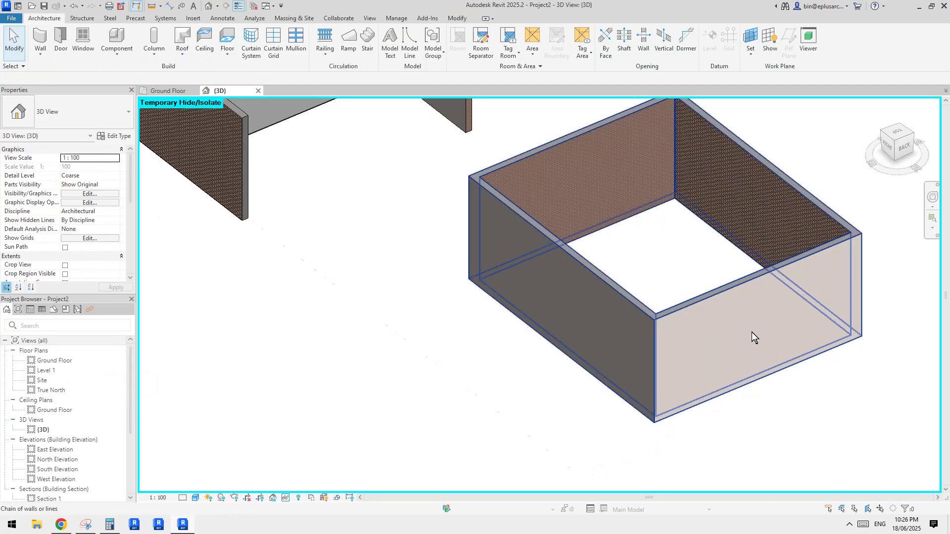
{"action": "left_click", "coordinate": [752, 332]}
{"action": "left_click", "coordinate": [638, 226]}
{"action": "middle_click_drag", "start_coordinate": [768, 363], "coordinate": [753, 364]}
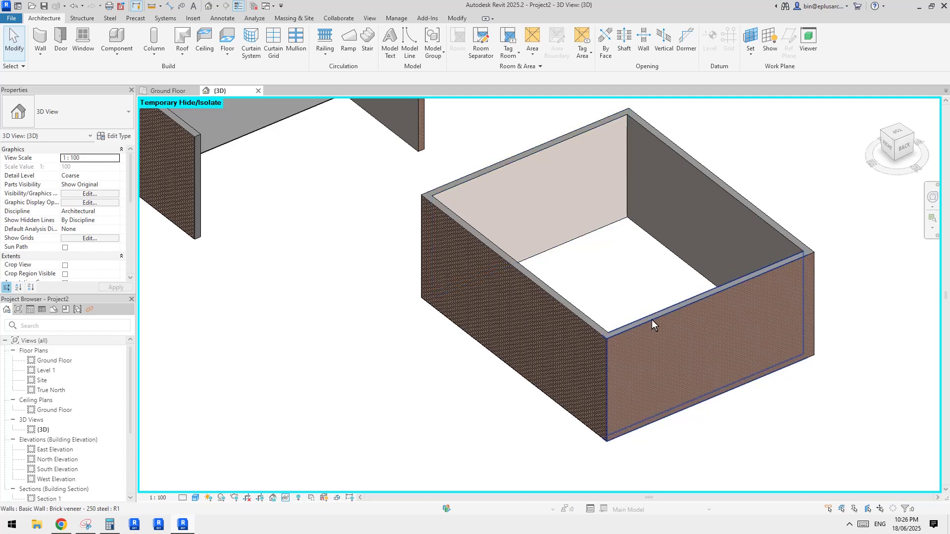
Start a footprint roof on the Ground Floor level and sketch its boundary along the outer faces of the second enclosure's four walls
{"action": "left_click", "coordinate": [183, 39]}
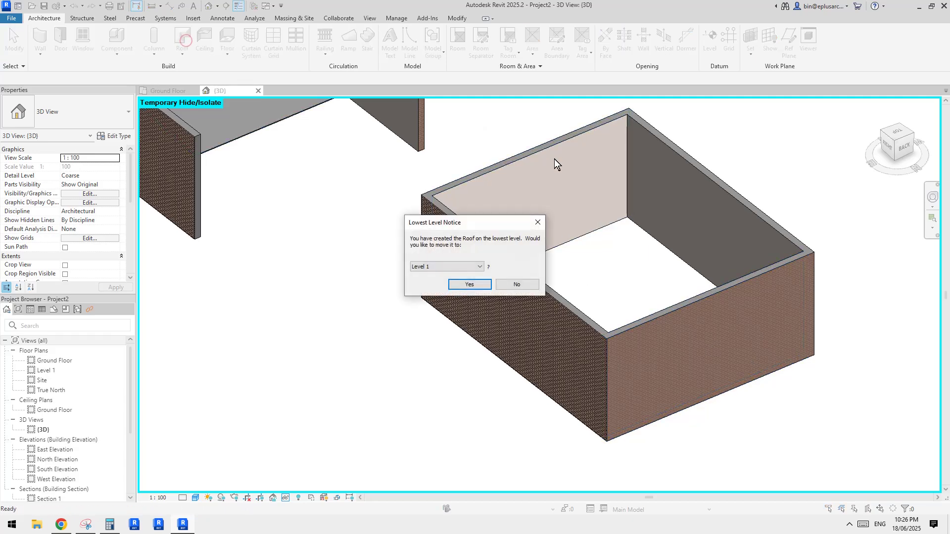
{"action": "left_click", "coordinate": [461, 269]}
{"action": "left_click", "coordinate": [436, 278]}
{"action": "left_click", "coordinate": [470, 284]}
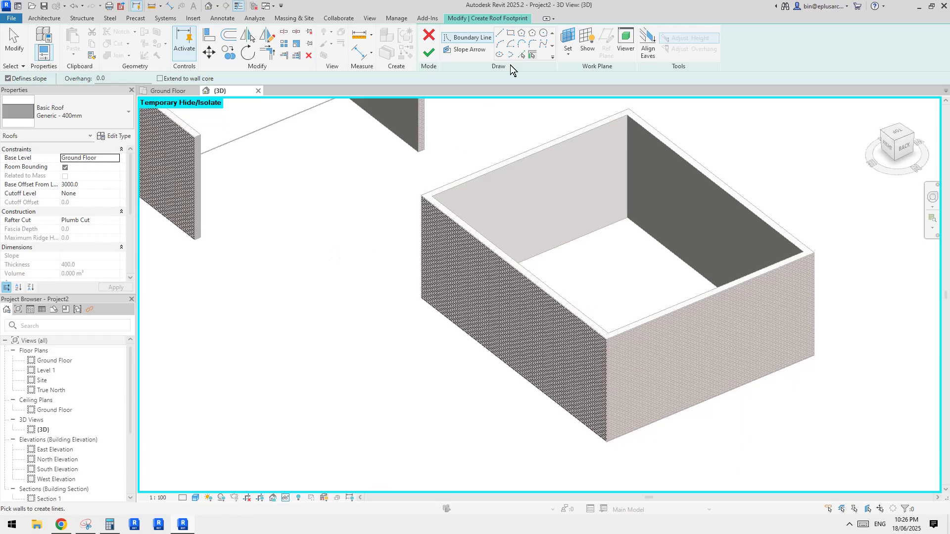
{"action": "key", "text": "Tab"}
{"action": "left_click", "coordinate": [711, 330]}
{"action": "key", "text": "Escape"}
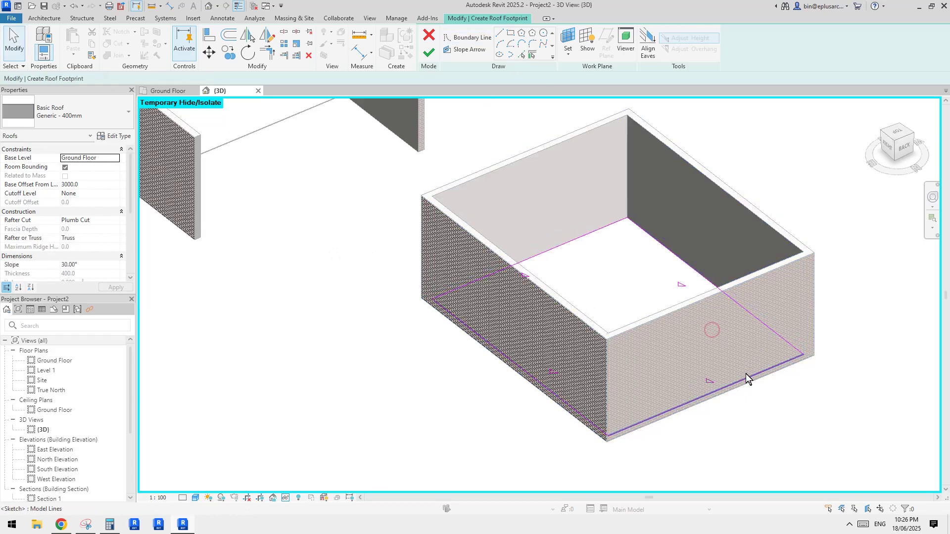
{"action": "left_click", "coordinate": [745, 377]}
{"action": "left_click", "coordinate": [704, 396]}
Turn Defines Slope off and back on for the roof sketch's two long boundary lines
{"action": "middle_click_drag", "start_coordinate": [716, 396], "coordinate": [722, 390], "text": "shift"}
{"action": "left_click", "coordinate": [695, 322]}
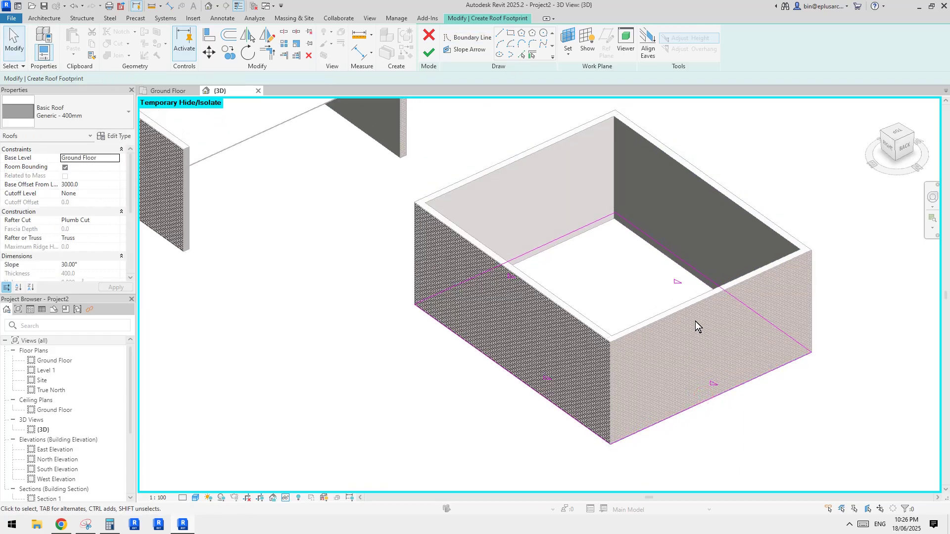
{"action": "left_click", "coordinate": [690, 273]}
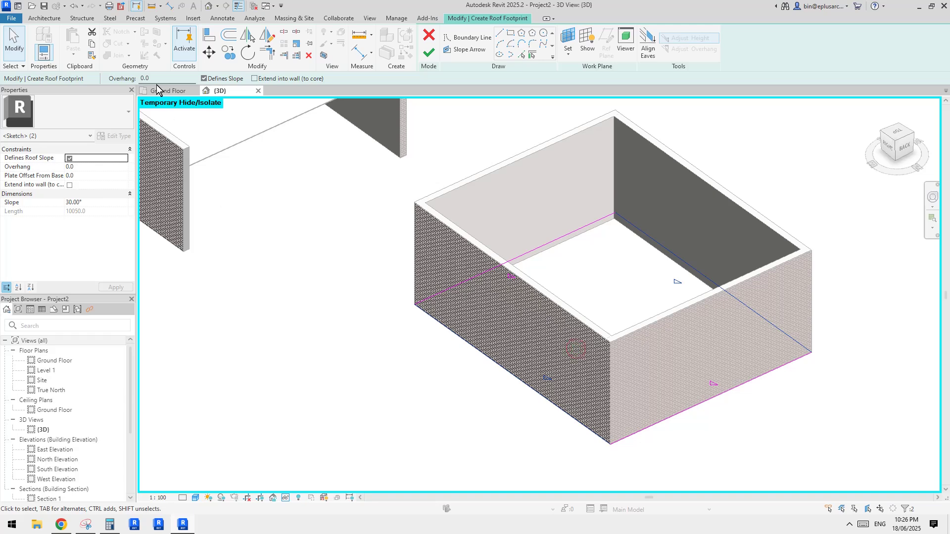
{"action": "left_click", "coordinate": [602, 227]}
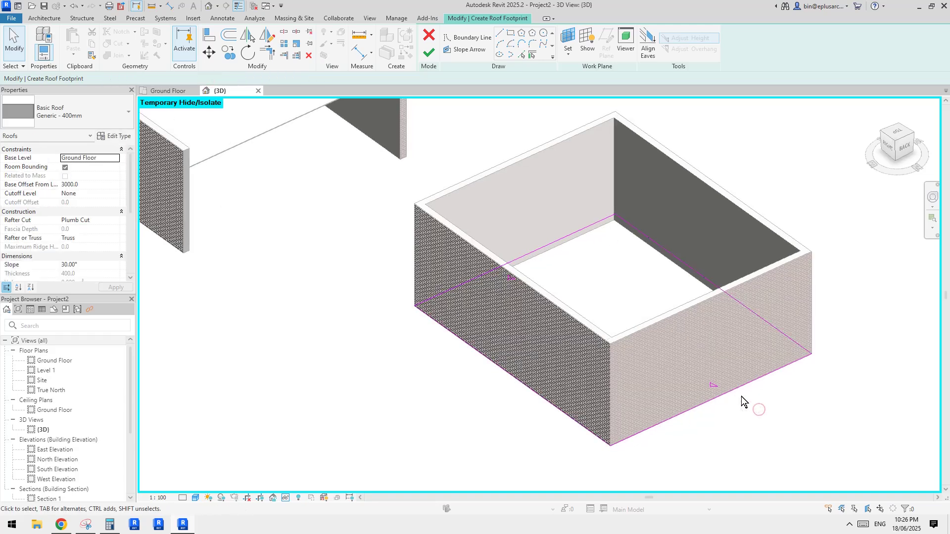
{"action": "left_click", "coordinate": [731, 271]}
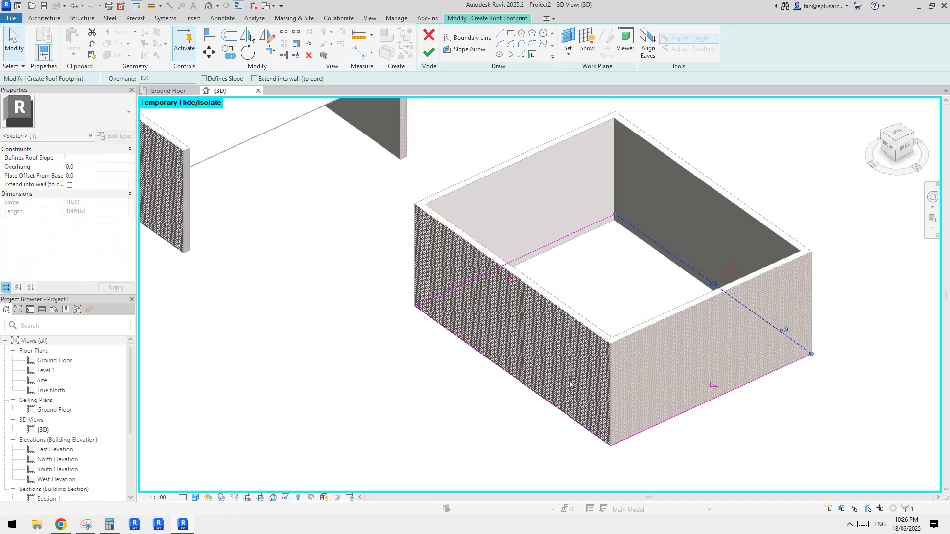
{"action": "left_click", "coordinate": [217, 79]}
{"action": "key", "text": "Escape"}
Set a 450 mm overhang on all four roof boundary lines and finish the roof
{"action": "left_click", "coordinate": [747, 387]}
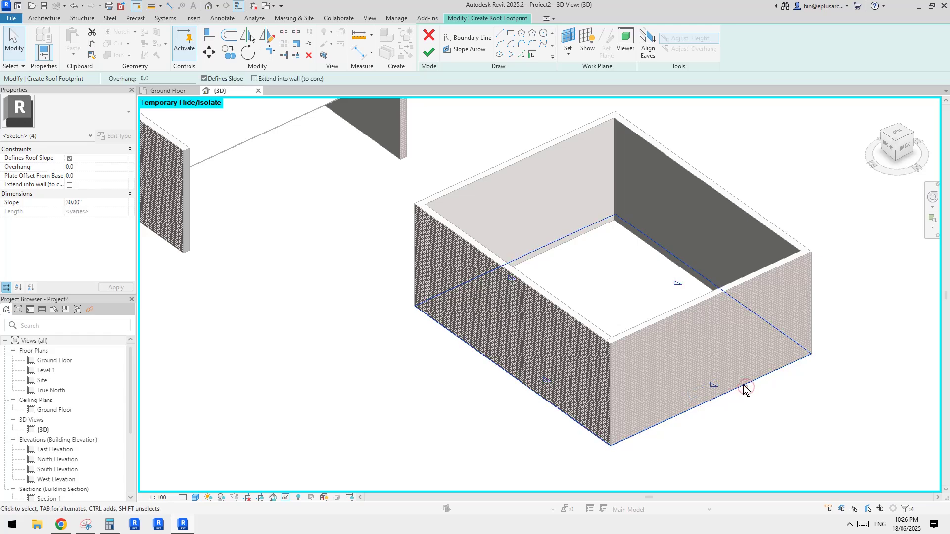
{"action": "type", "text": "450"}
{"action": "key", "text": "Return"}
{"action": "middle_click_drag", "start_coordinate": [311, 237], "coordinate": [308, 188], "text": "shift"}
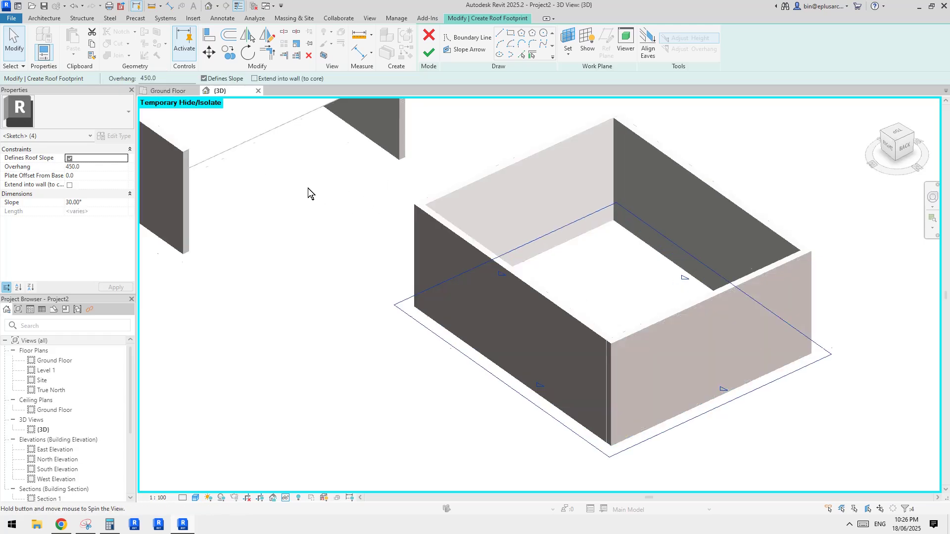
{"action": "left_click", "coordinate": [872, 382]}
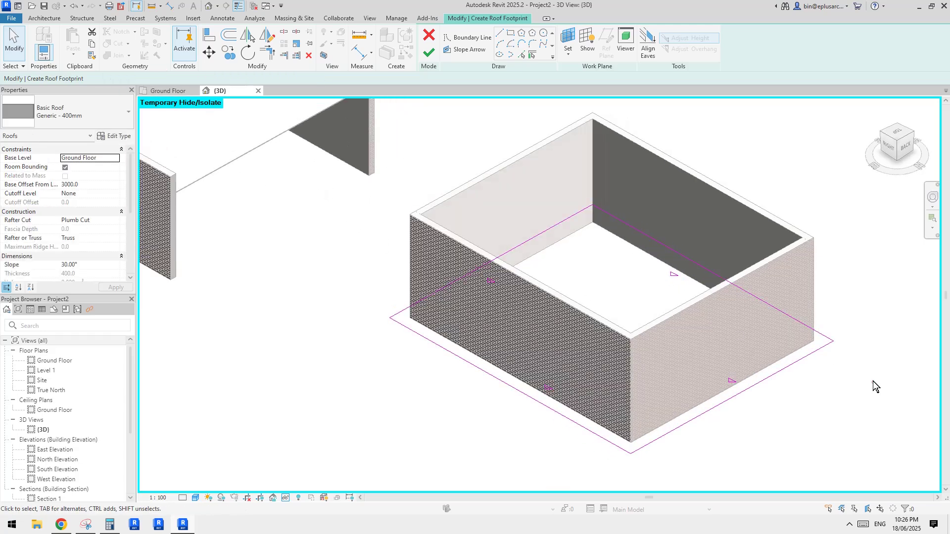
{"action": "left_click", "coordinate": [429, 52]}
Change the second building's hip roof to the Generic - 125mm type
{"action": "left_click", "coordinate": [503, 262]}
{"action": "scroll", "coordinate": [588, 346], "scroll_direction": "up", "scroll_amount": 5}
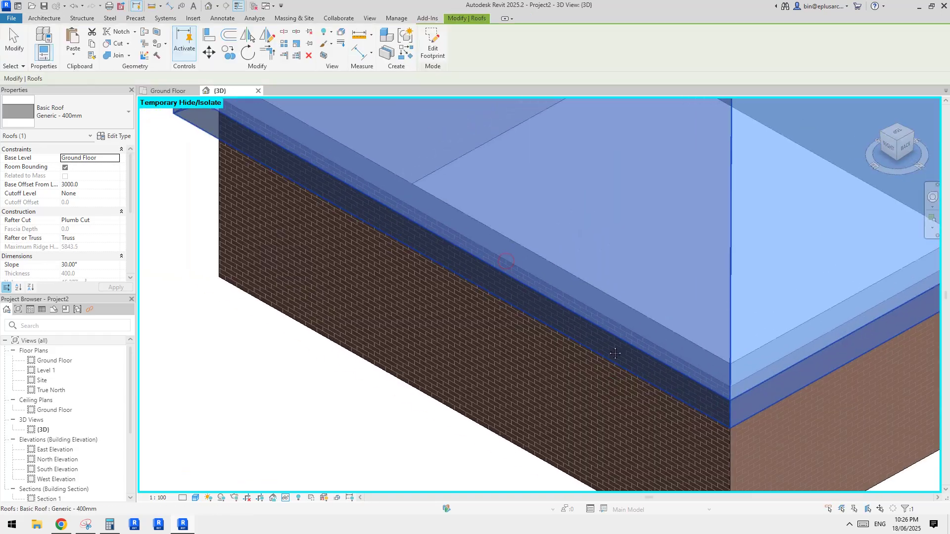
{"action": "scroll", "coordinate": [588, 346], "scroll_direction": "down", "scroll_amount": 1}
{"action": "left_click", "coordinate": [102, 124]}
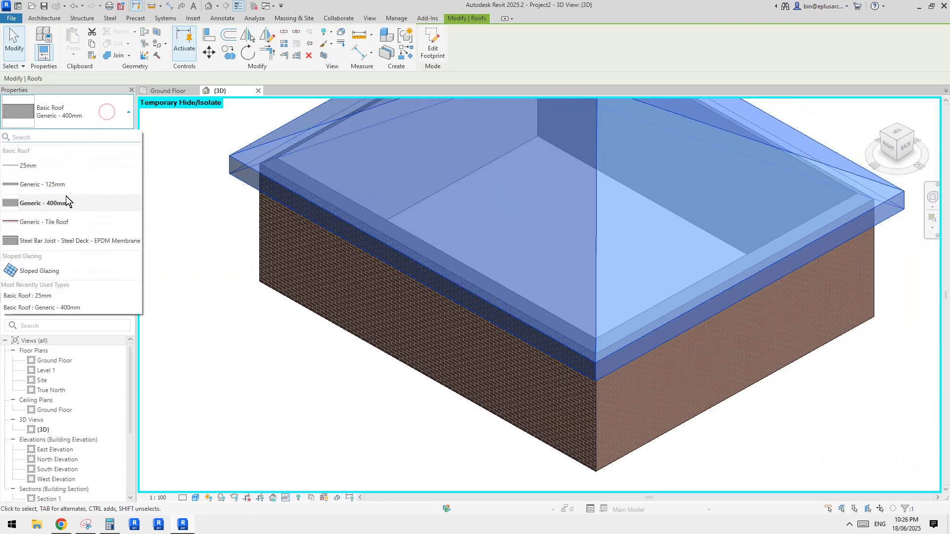
{"action": "left_click", "coordinate": [46, 186]}
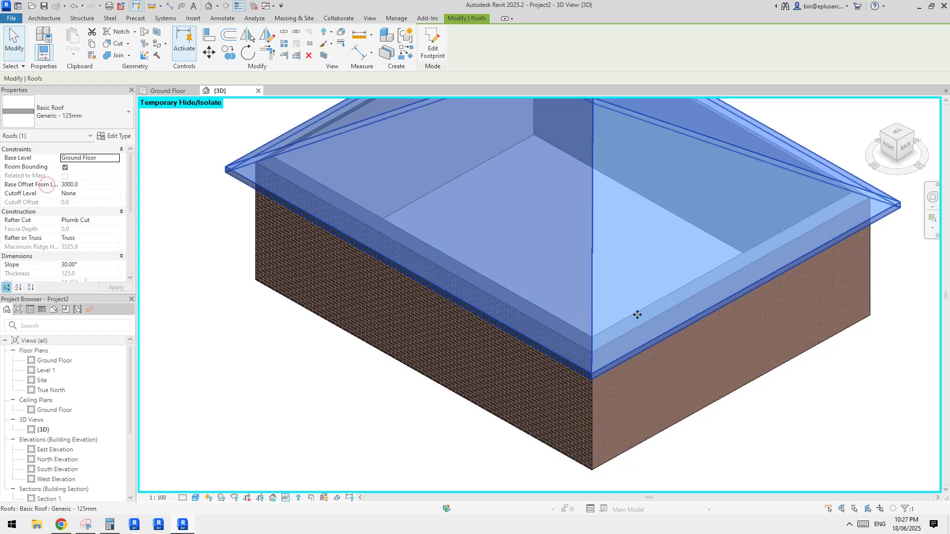
{"action": "middle_click_drag", "start_coordinate": [571, 309], "coordinate": [540, 288]}
{"action": "key", "text": "Escape"}
{"action": "scroll", "coordinate": [596, 331], "scroll_direction": "up", "scroll_amount": 1}
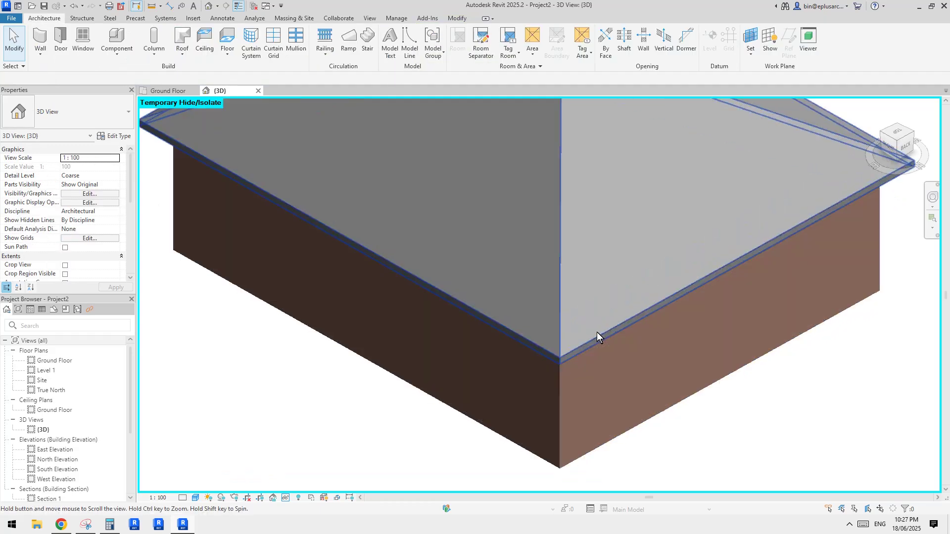
Place roof gutters along the two adjoining eaves that meet at the hip roof's near corner
{"action": "left_click", "coordinate": [181, 56]}
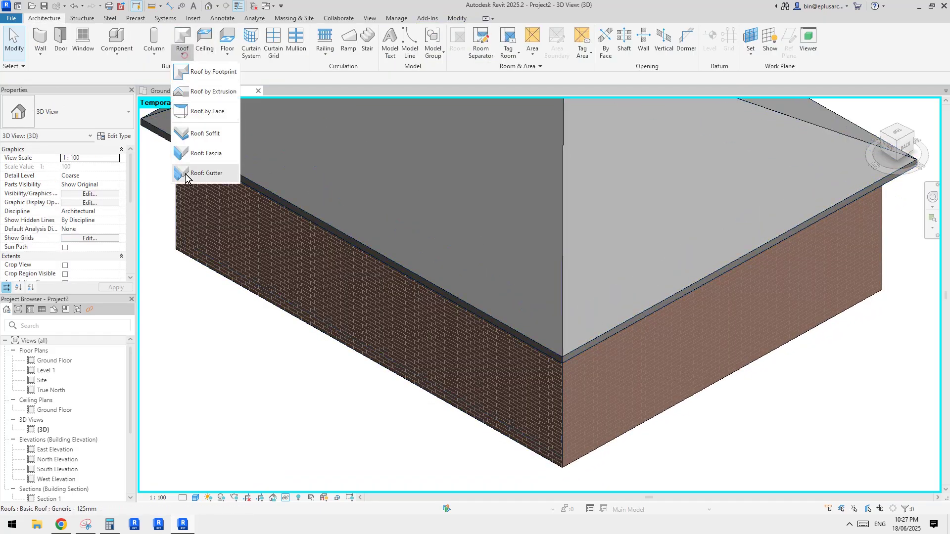
{"action": "left_click", "coordinate": [212, 174]}
{"action": "scroll", "coordinate": [653, 304], "scroll_direction": "up", "scroll_amount": 3}
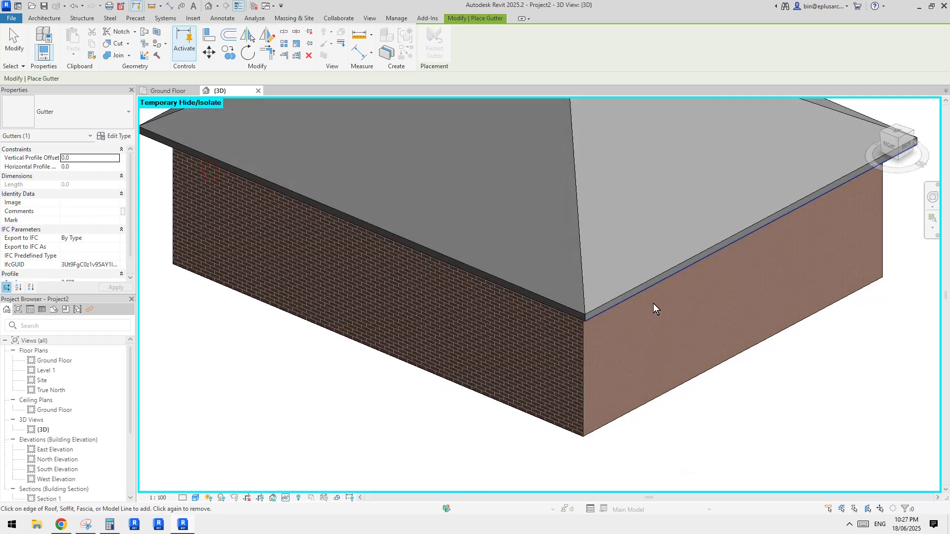
{"action": "left_click", "coordinate": [618, 299]}
{"action": "key", "text": "Escape"}
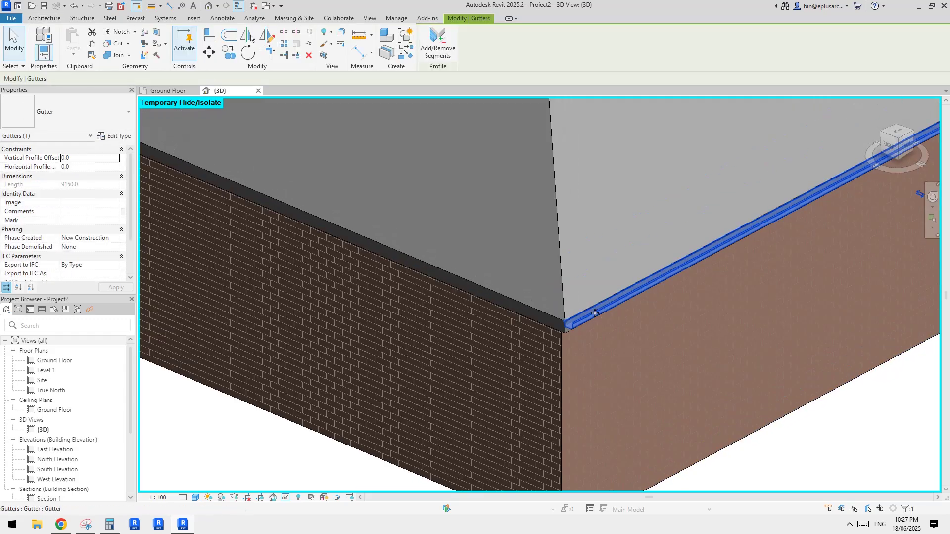
{"action": "left_click", "coordinate": [546, 314]}
{"action": "key", "text": "Escape"}
{"action": "key", "text": "Escape"}
{"action": "left_click", "coordinate": [556, 322]}
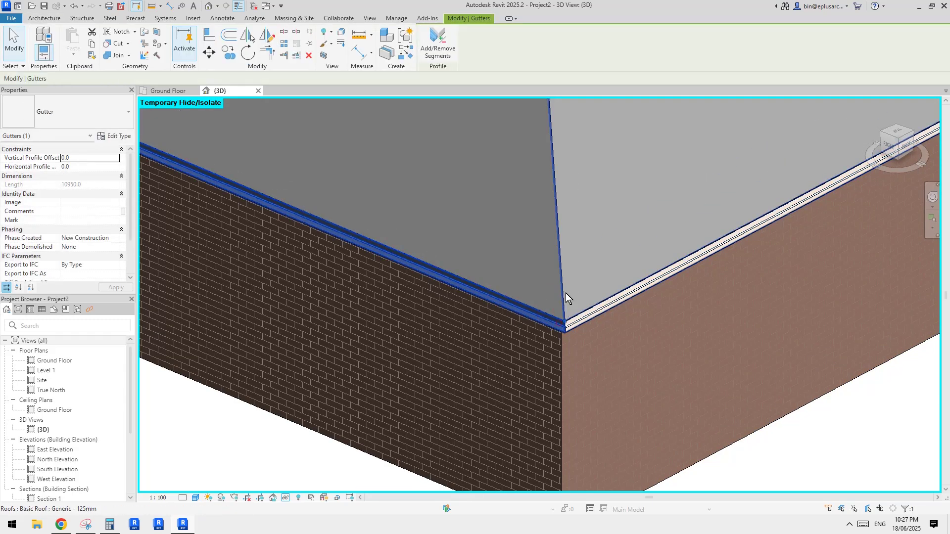
Examine the eaves gutters around the hip roof and compare them with the open low edge of the first building's roof
{"action": "key", "text": "Escape"}
{"action": "middle_click_drag", "start_coordinate": [561, 268], "coordinate": [598, 277], "text": "shift"}
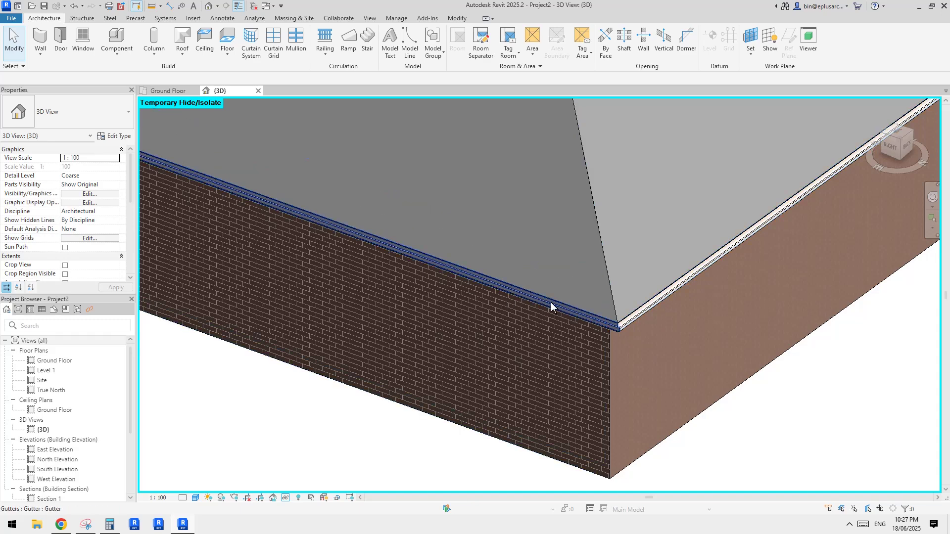
{"action": "scroll", "coordinate": [552, 290], "scroll_direction": "down", "scroll_amount": 4}
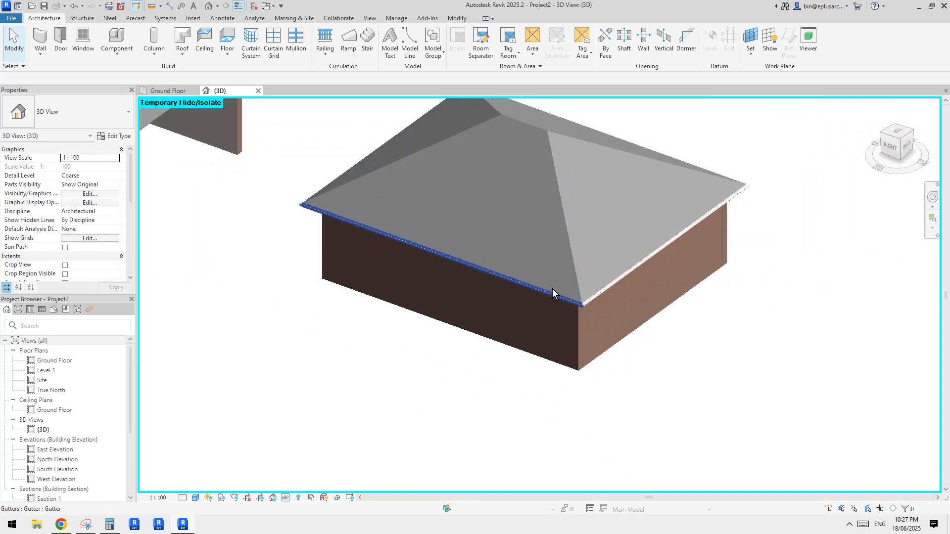
{"action": "middle_click_drag", "start_coordinate": [553, 289], "coordinate": [626, 268], "text": "shift"}
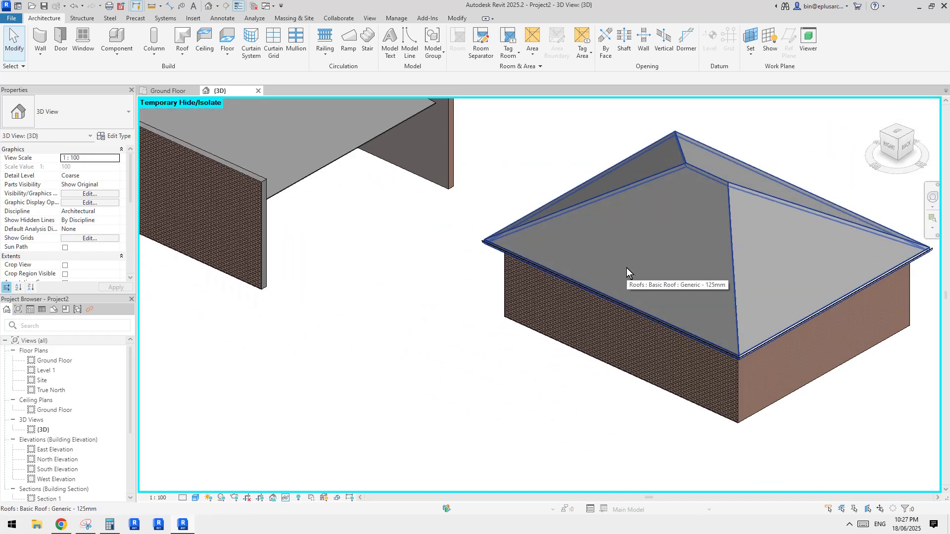
{"action": "key", "text": "Tab"}
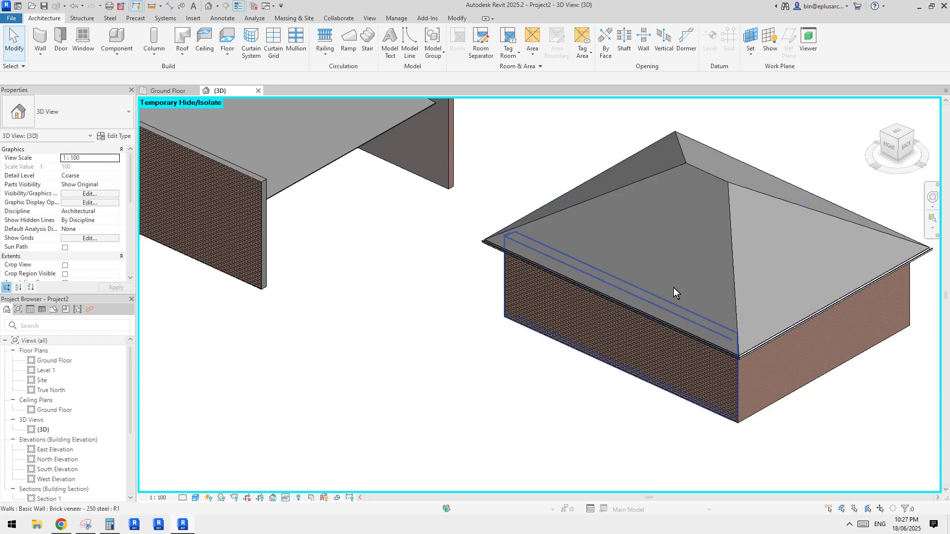
{"action": "scroll", "coordinate": [630, 286], "scroll_direction": "up", "scroll_amount": 6}
{"action": "left_click", "coordinate": [717, 351]}
{"action": "middle_click_drag", "start_coordinate": [728, 340], "coordinate": [600, 327]}
{"action": "scroll", "coordinate": [554, 340], "scroll_direction": "down", "scroll_amount": 2}
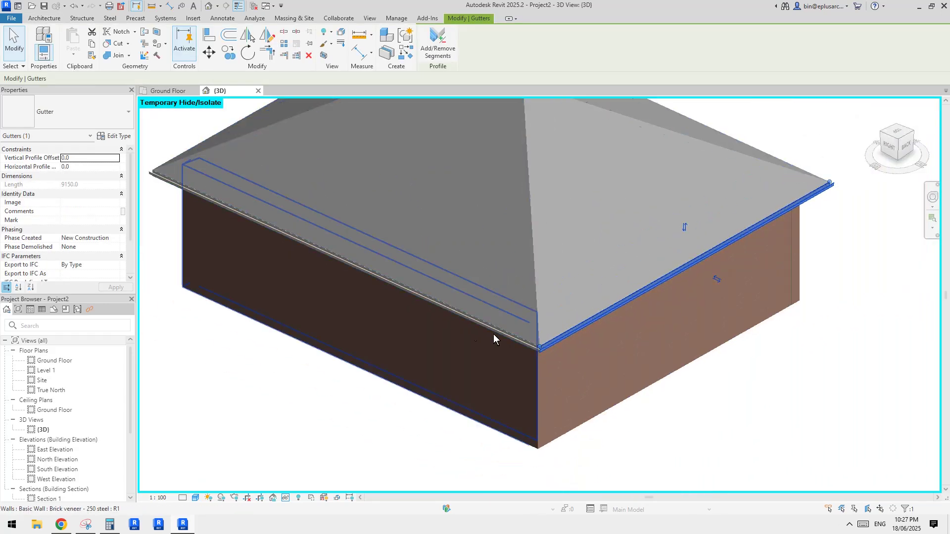
{"action": "middle_click_drag", "start_coordinate": [494, 339], "coordinate": [670, 349]}
{"action": "scroll", "coordinate": [608, 343], "scroll_direction": "down", "scroll_amount": 2}
{"action": "mouse_move", "coordinate": [543, 325]}
{"action": "middle_mouse_down"}
{"action": "mouse_move", "coordinate": [608, 343]}
{"action": "mouse_move", "coordinate": [559, 329]}
{"action": "middle_mouse_up"}
{"action": "middle_click_drag", "start_coordinate": [595, 302], "coordinate": [539, 325], "text": "shift"}
{"action": "scroll", "coordinate": [614, 370], "scroll_direction": "up", "scroll_amount": 2}
{"action": "key", "text": "Escape"}
{"action": "middle_click_drag", "start_coordinate": [621, 370], "coordinate": [547, 379]}
{"action": "middle_click_drag", "start_coordinate": [547, 379], "coordinate": [562, 355], "text": "shift"}
{"action": "middle_click_drag", "start_coordinate": [390, 222], "coordinate": [770, 371]}
{"action": "middle_click_drag", "start_coordinate": [639, 337], "coordinate": [646, 372]}
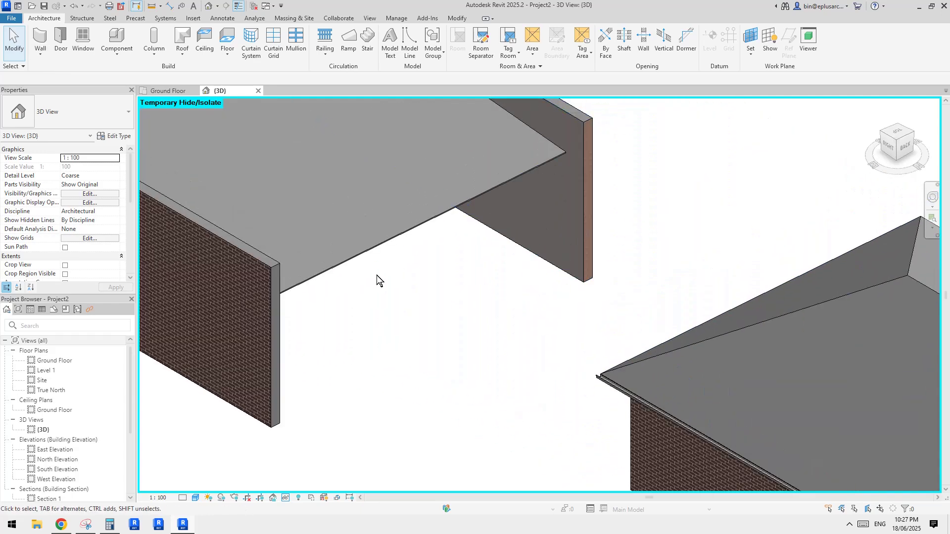
{"action": "scroll", "coordinate": [435, 219], "scroll_direction": "down", "scroll_amount": 2}
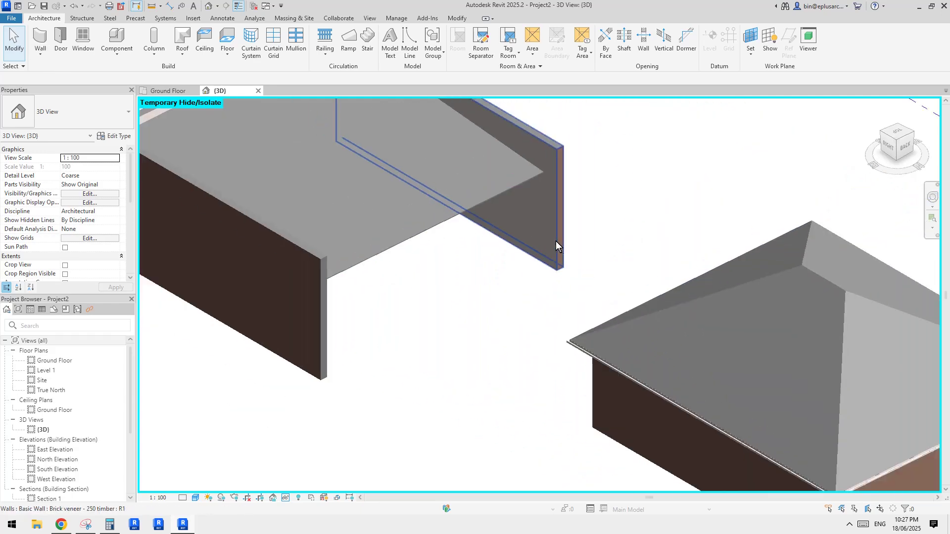
{"action": "middle_click_drag", "start_coordinate": [556, 242], "coordinate": [396, 231]}
{"action": "middle_click_drag", "start_coordinate": [470, 245], "coordinate": [431, 223]}
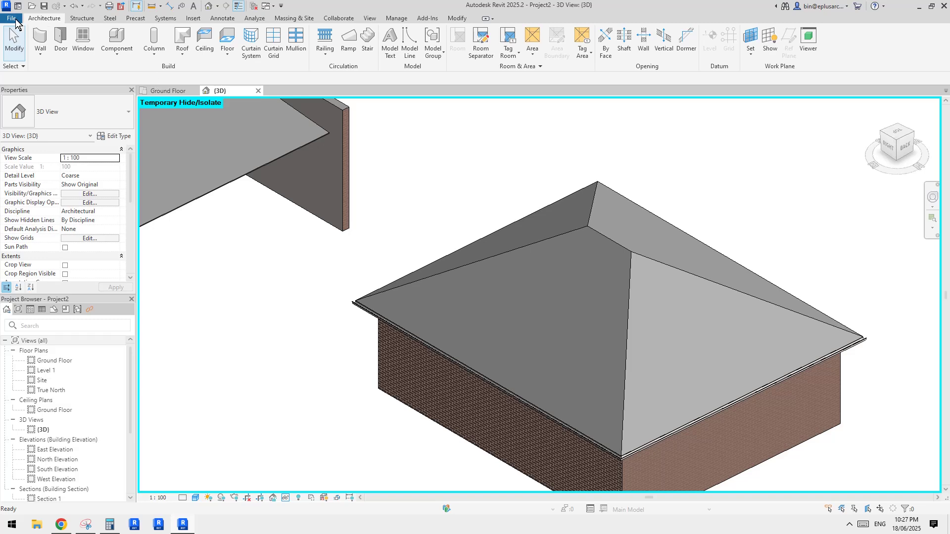
Create a new family from the Metric Profile.rft template
{"action": "key", "text": "alt+f"}
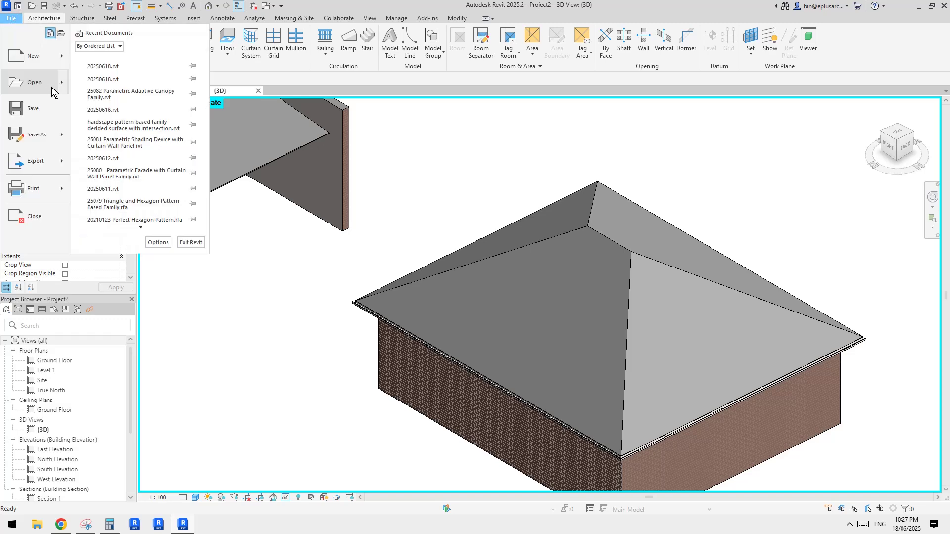
{"action": "mouse_move", "coordinate": [62, 58]}
{"action": "left_click", "coordinate": [111, 102]}
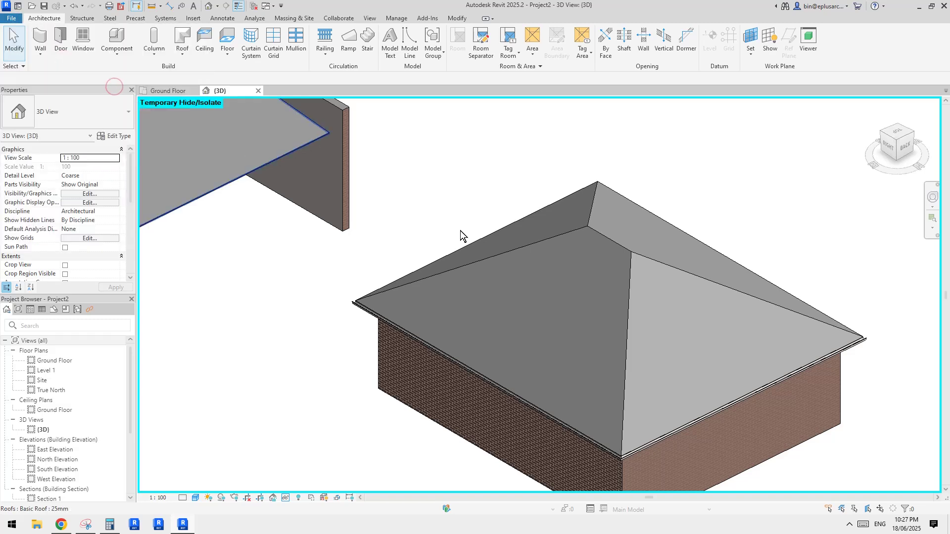
{"action": "left_click", "coordinate": [590, 254]}
{"action": "left_click", "coordinate": [590, 262]}
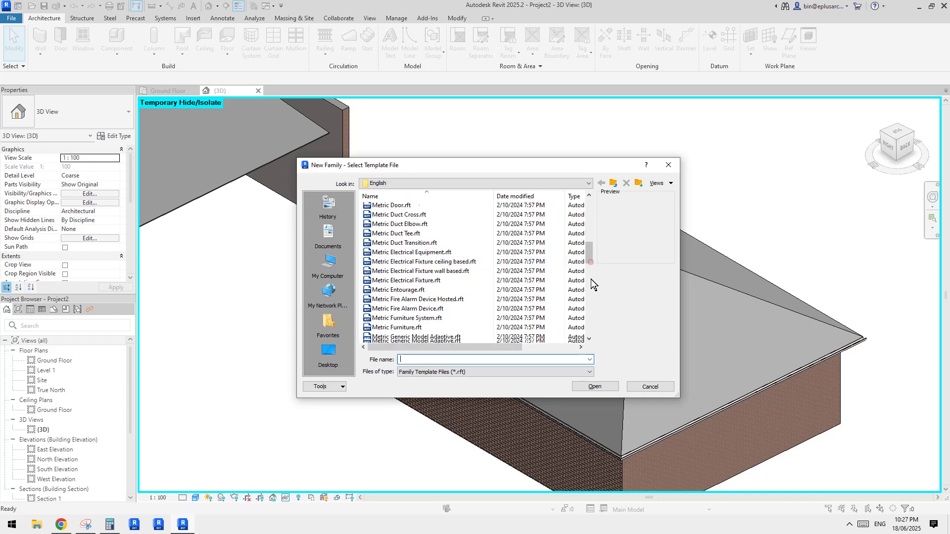
{"action": "left_click", "coordinate": [591, 279]}
{"action": "left_click_drag", "start_coordinate": [590, 279], "coordinate": [589, 291]}
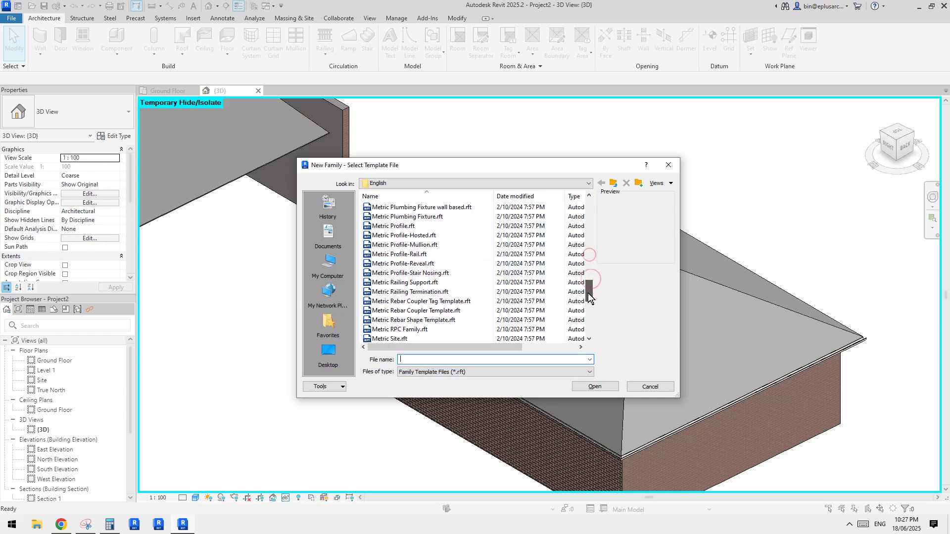
{"action": "left_click", "coordinate": [407, 226]}
{"action": "left_click", "coordinate": [594, 387]}
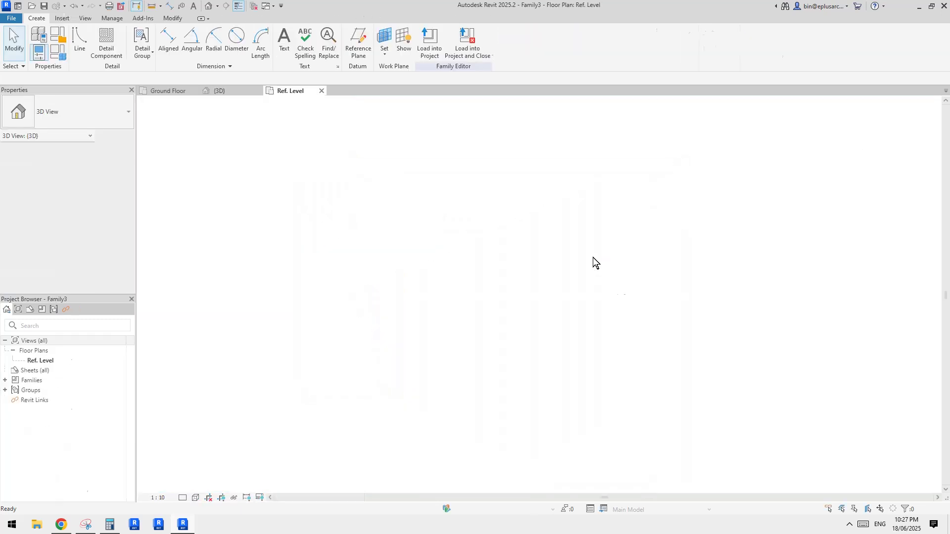
Draw an open three-sided channel outline of connected lines, starting at the reference plane intersection and hanging below the horizontal reference plane
{"action": "left_click", "coordinate": [80, 44]}
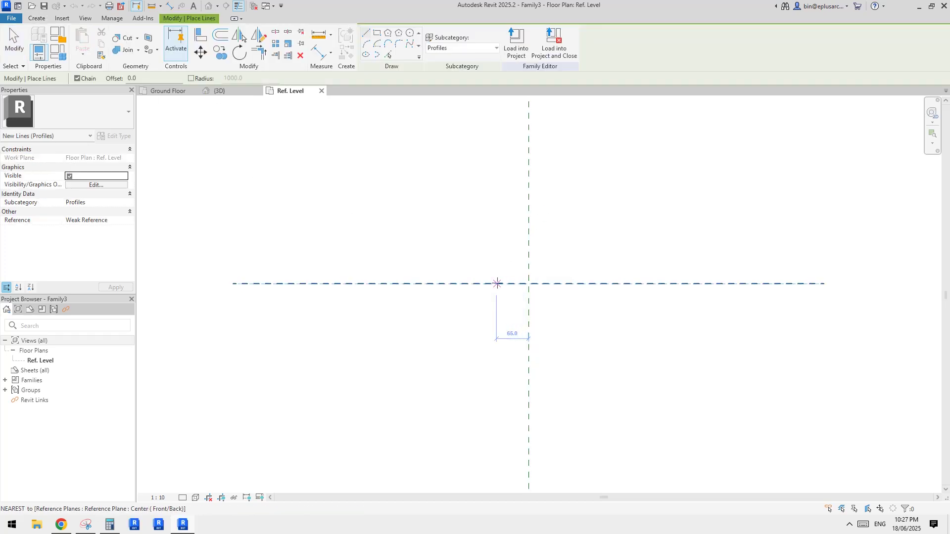
{"action": "left_click", "coordinate": [529, 284]}
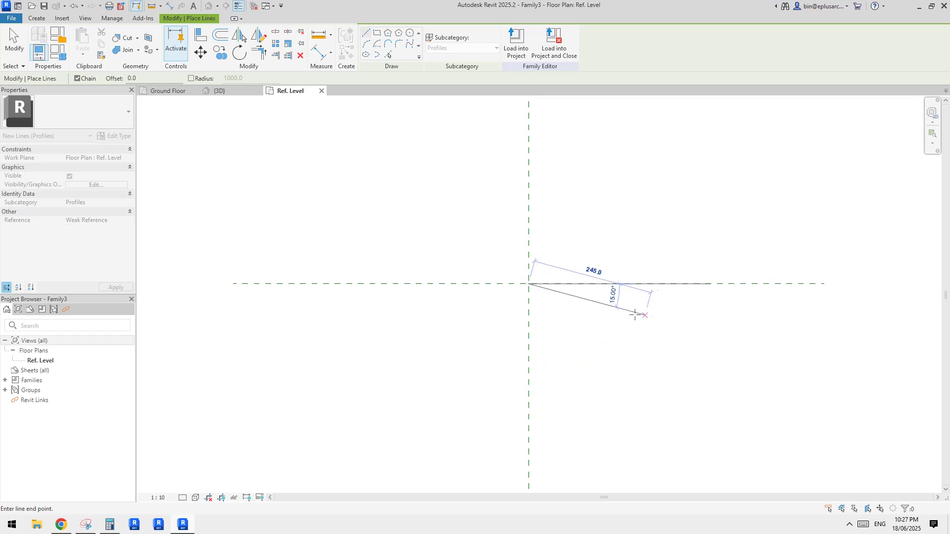
{"action": "scroll", "coordinate": [552, 312], "scroll_direction": "up", "scroll_amount": 1}
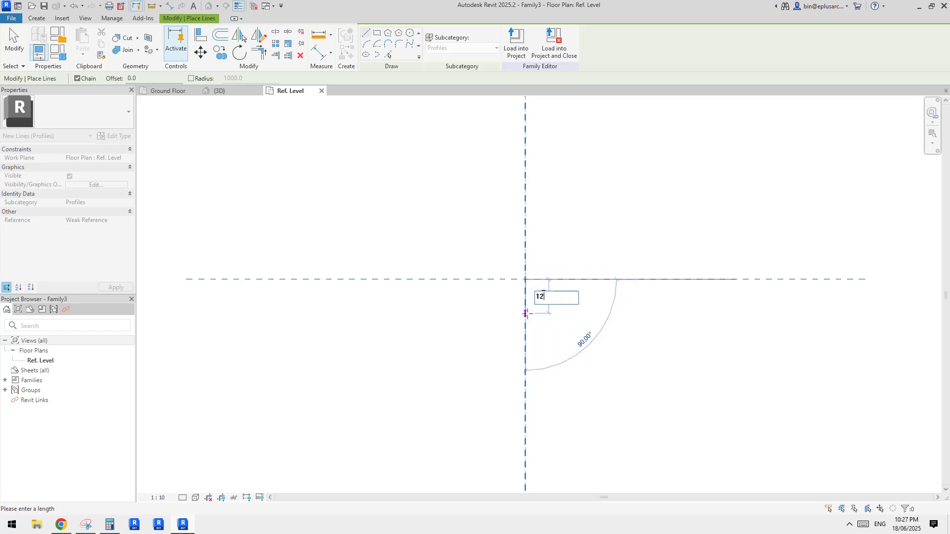
{"action": "key", "text": "Return"}
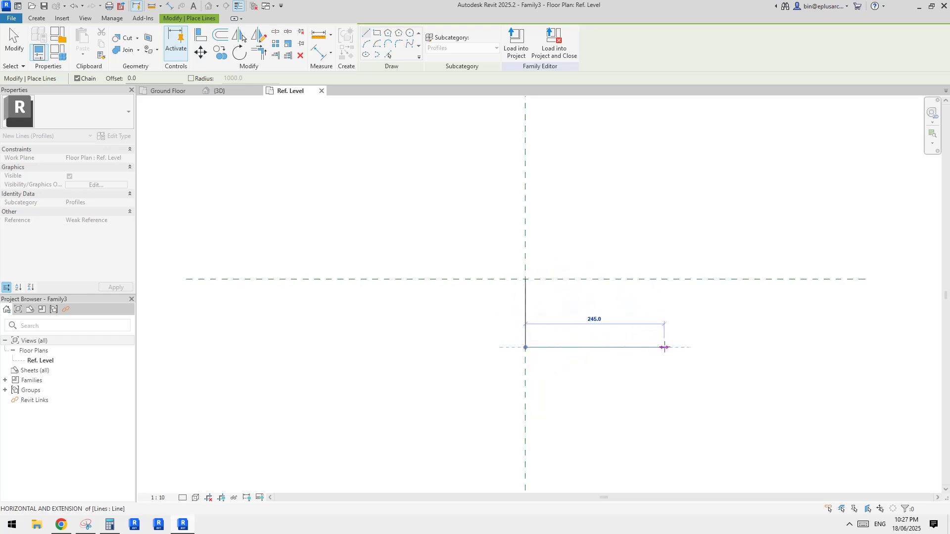
{"action": "key", "text": "Return"}
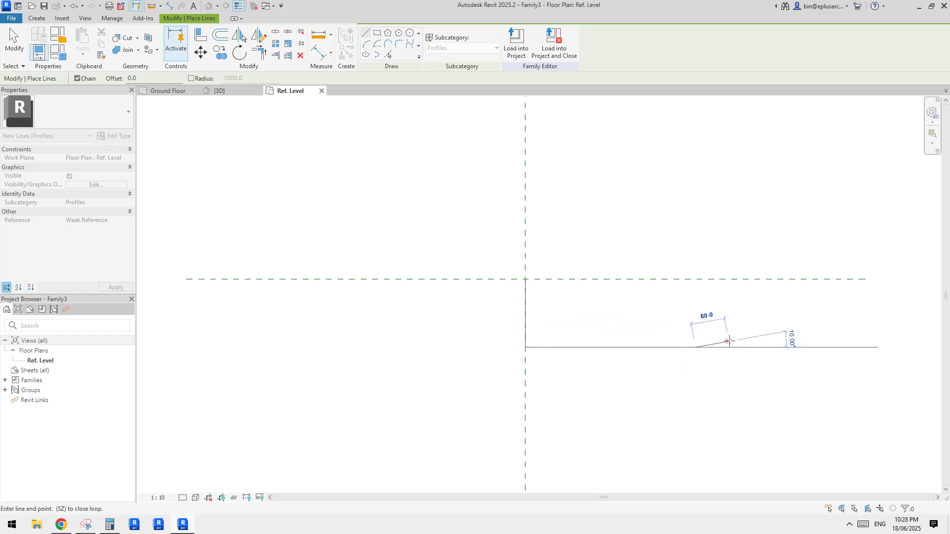
{"action": "key", "text": "Escape"}
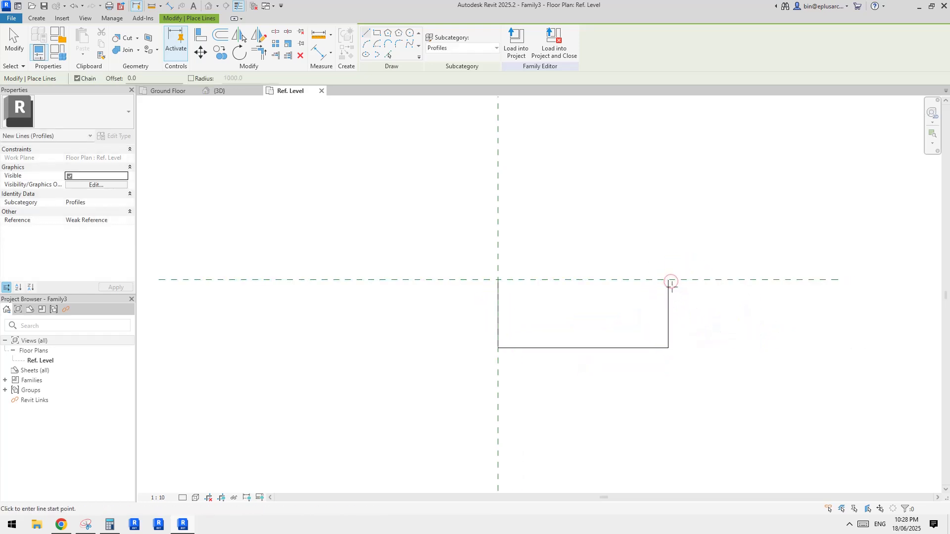
Offset a copy of the whole three-line channel chain outward by 1.0 mm
{"action": "key", "text": "f"}
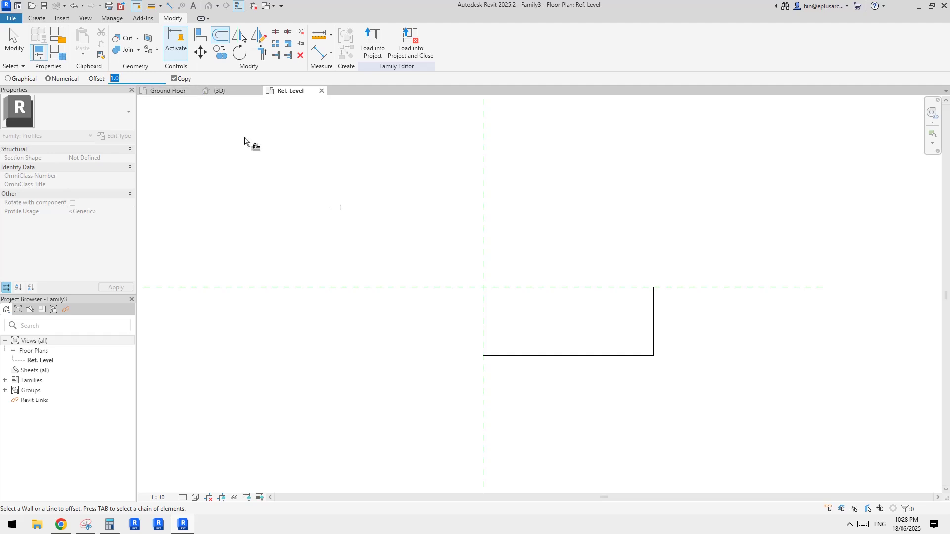
{"action": "scroll", "coordinate": [586, 359], "scroll_direction": "up", "scroll_amount": 2}
{"action": "left_click", "coordinate": [591, 344]}
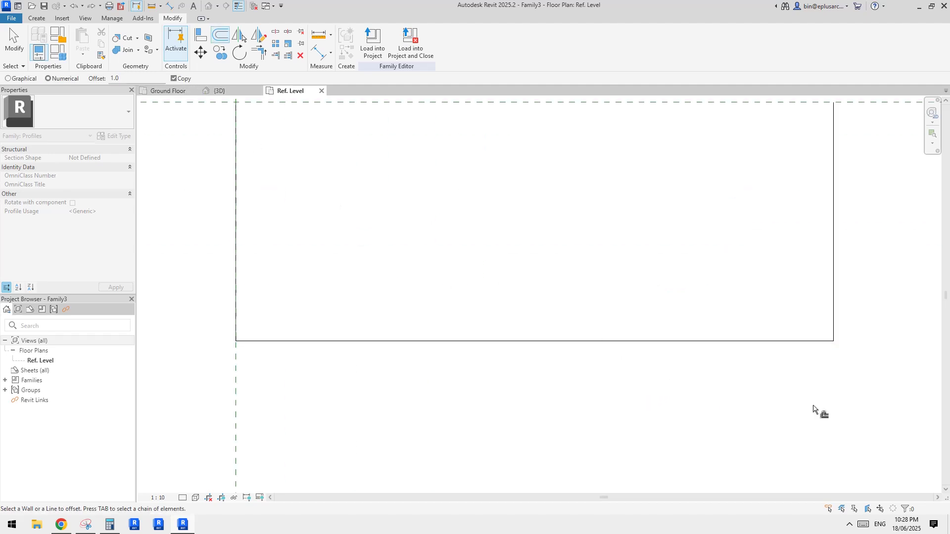
{"action": "key", "text": "Tab"}
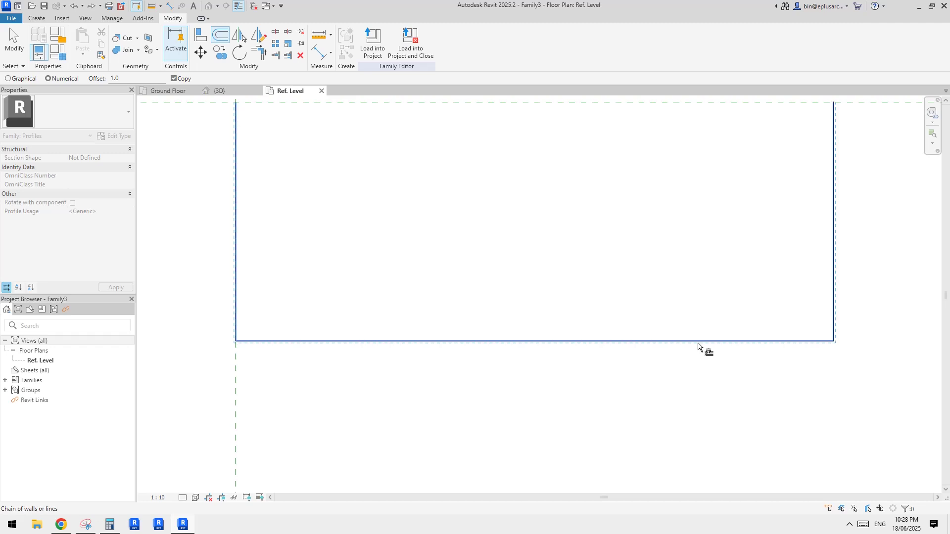
{"action": "left_click", "coordinate": [699, 346]}
Close the two open upper ends of the double-line channel profile with short lines
{"action": "left_click", "coordinate": [46, 20]}
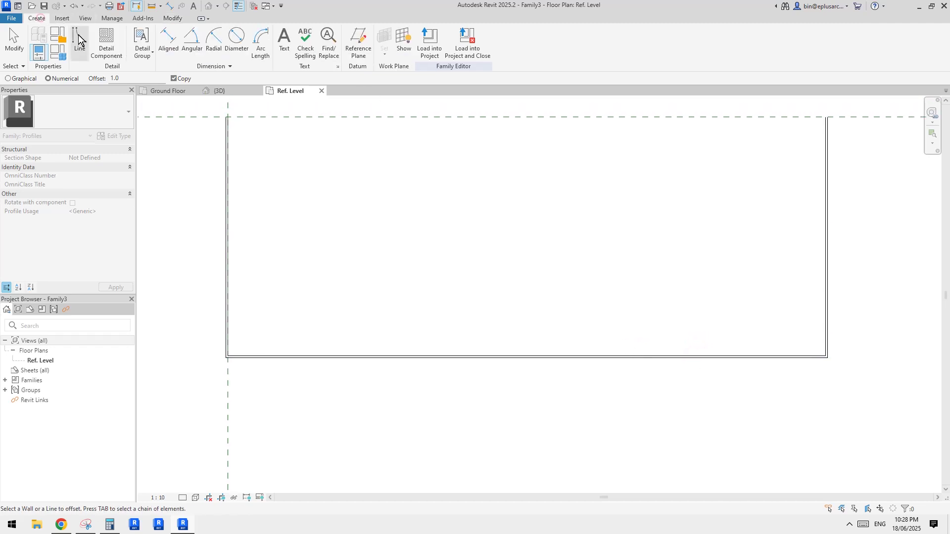
{"action": "left_click", "coordinate": [78, 36]}
{"action": "scroll", "coordinate": [749, 149], "scroll_direction": "up", "scroll_amount": 3}
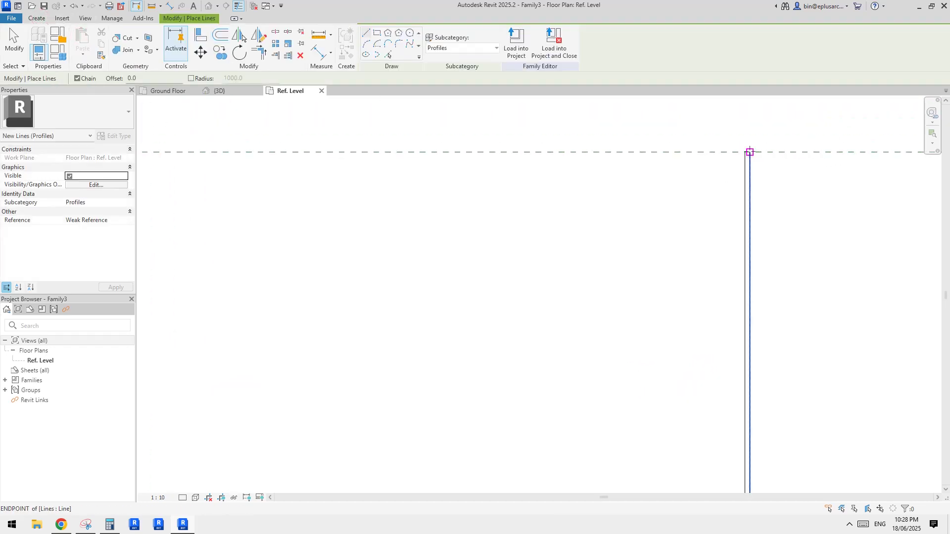
{"action": "left_click", "coordinate": [750, 152]}
{"action": "left_click", "coordinate": [744, 152]}
{"action": "middle_click_drag", "start_coordinate": [396, 181], "coordinate": [597, 201]}
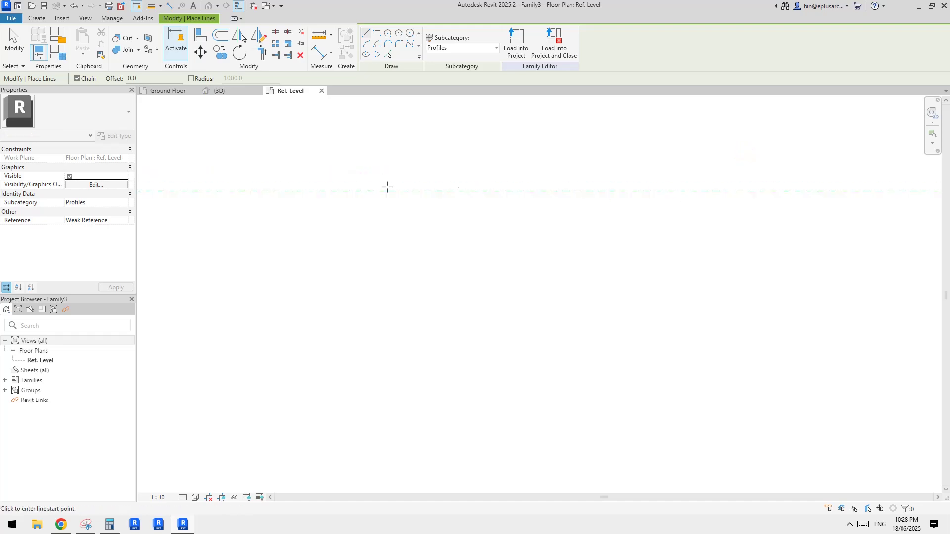
{"action": "middle_click_drag", "start_coordinate": [387, 187], "coordinate": [555, 182]}
{"action": "left_click", "coordinate": [432, 183]}
{"action": "left_click", "coordinate": [427, 182]}
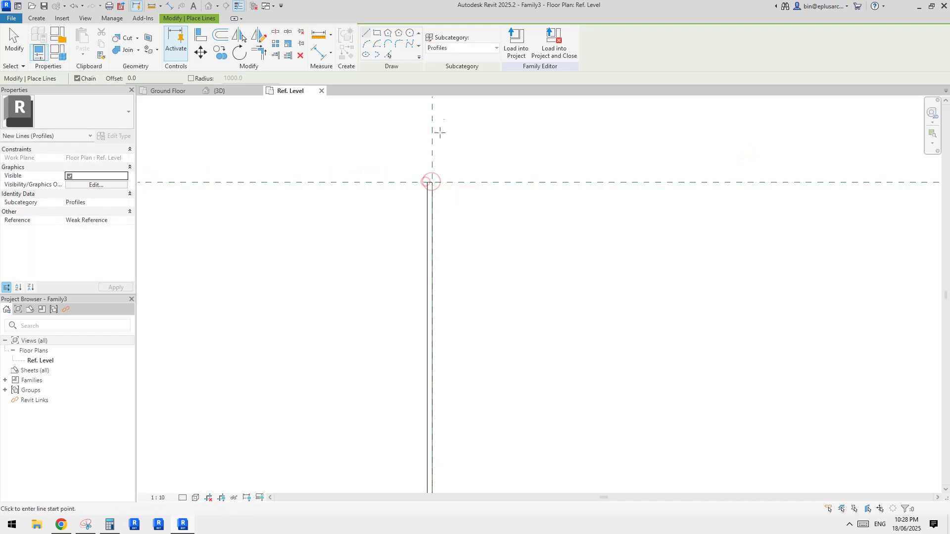
Load the channel profile family into the project and show the first building's low roof edge in the 3D view
{"action": "left_click", "coordinate": [512, 48]}
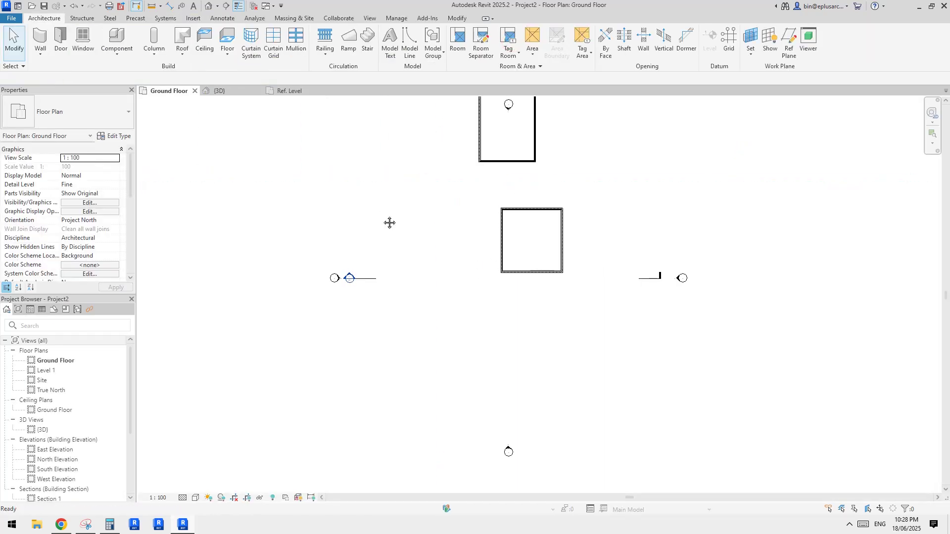
{"action": "left_click", "coordinate": [207, 8]}
{"action": "scroll", "coordinate": [557, 271], "scroll_direction": "down", "scroll_amount": 3}
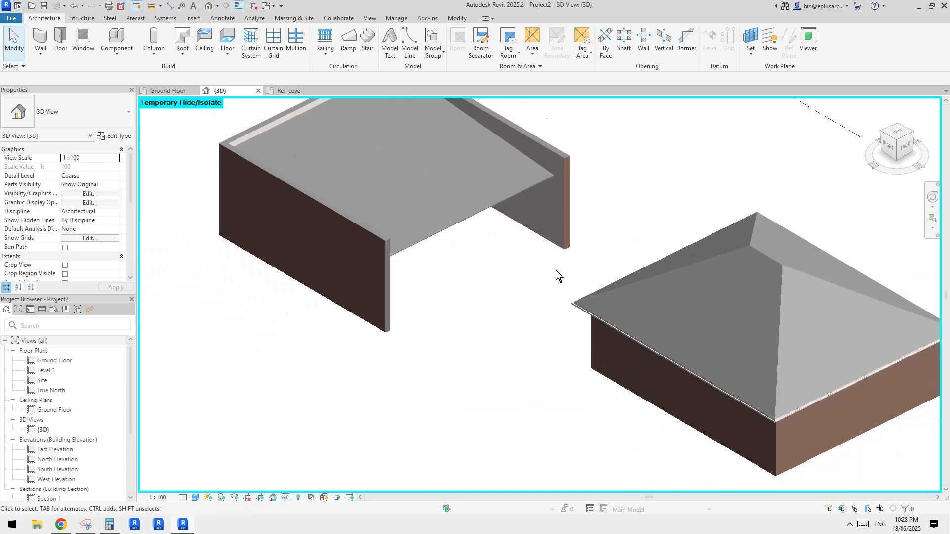
{"action": "scroll", "coordinate": [549, 247], "scroll_direction": "up", "scroll_amount": 5}
{"action": "scroll", "coordinate": [544, 225], "scroll_direction": "up", "scroll_amount": 5}
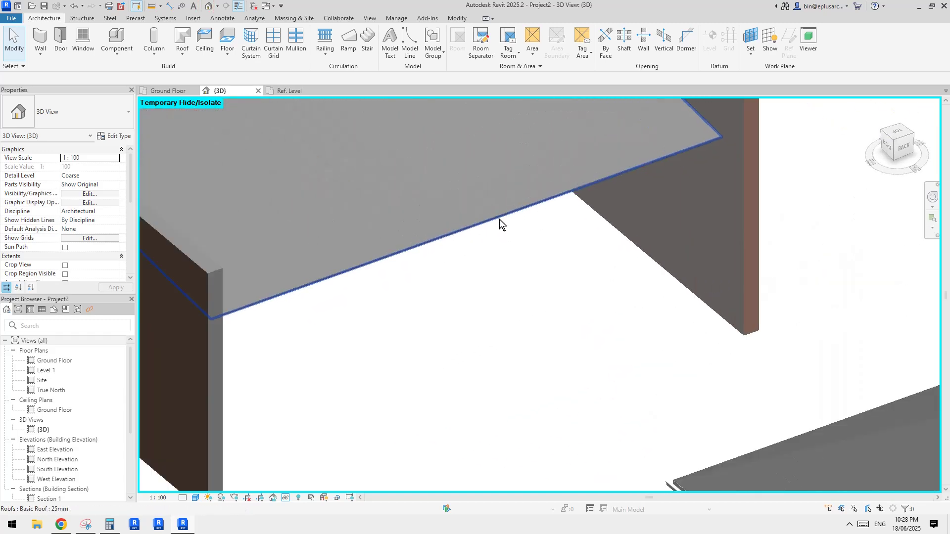
Duplicate the roof gutter type as "box gutter" and assign it the Family3 : Family3 profile
{"action": "left_click", "coordinate": [180, 55]}
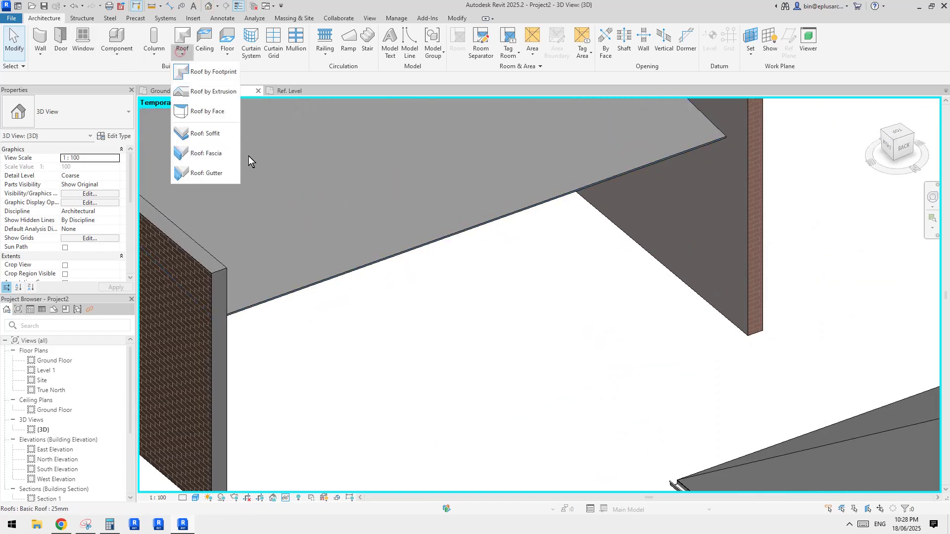
{"action": "left_click", "coordinate": [205, 176]}
{"action": "left_click", "coordinate": [113, 136]}
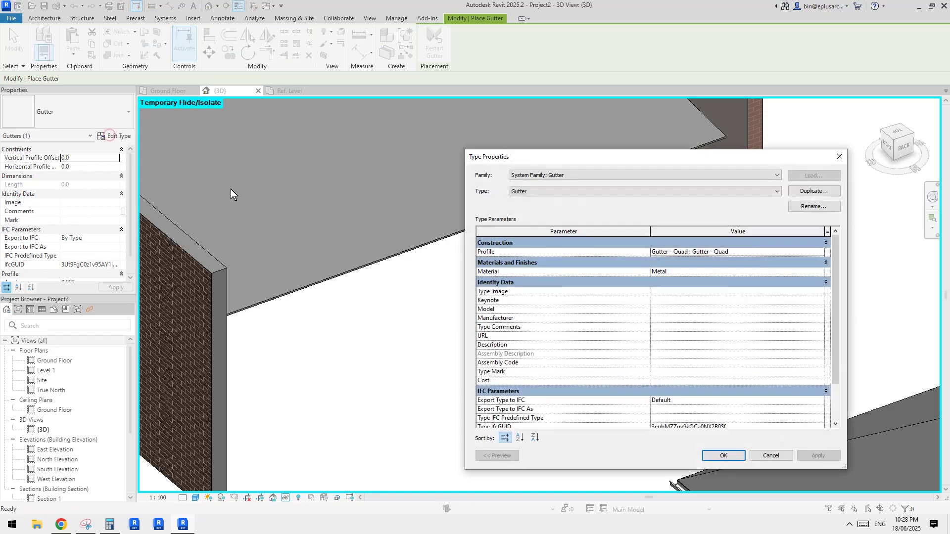
{"action": "left_click", "coordinate": [794, 193]}
{"action": "type", "text": "box gutter"}
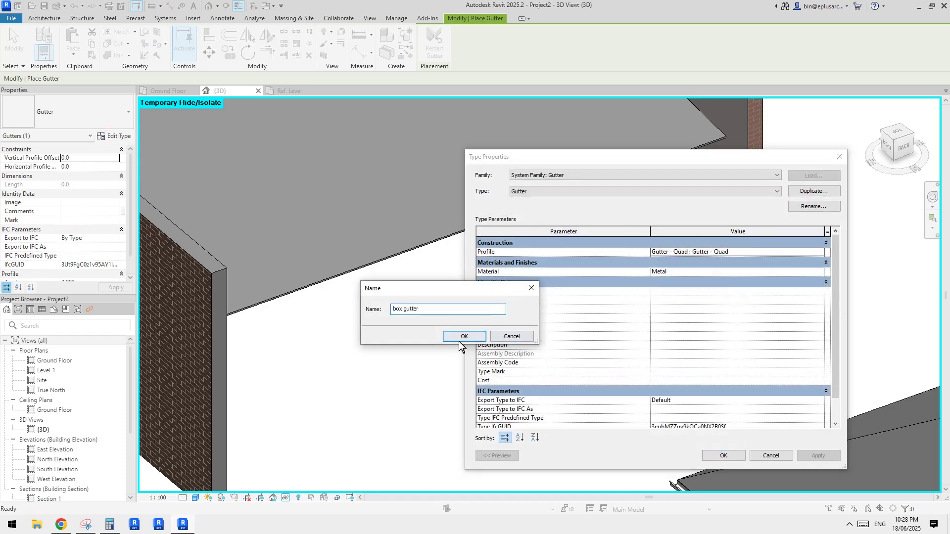
{"action": "left_click", "coordinate": [459, 340]}
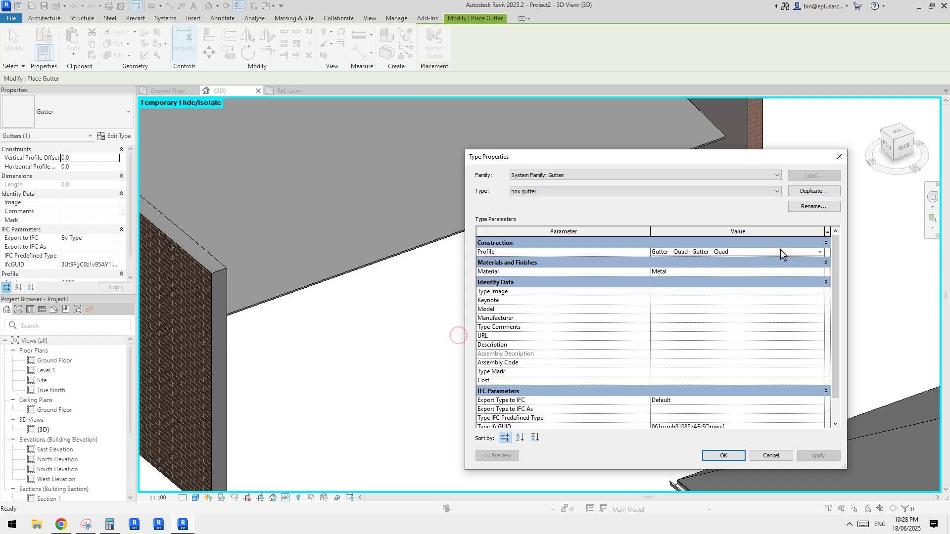
{"action": "left_click", "coordinate": [819, 253]}
{"action": "left_click", "coordinate": [674, 276]}
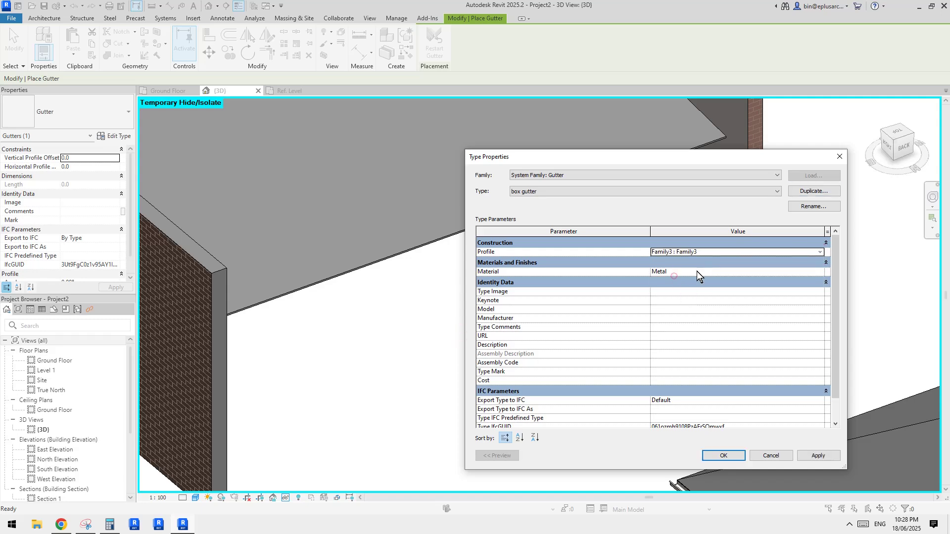
{"action": "left_click", "coordinate": [723, 456]}
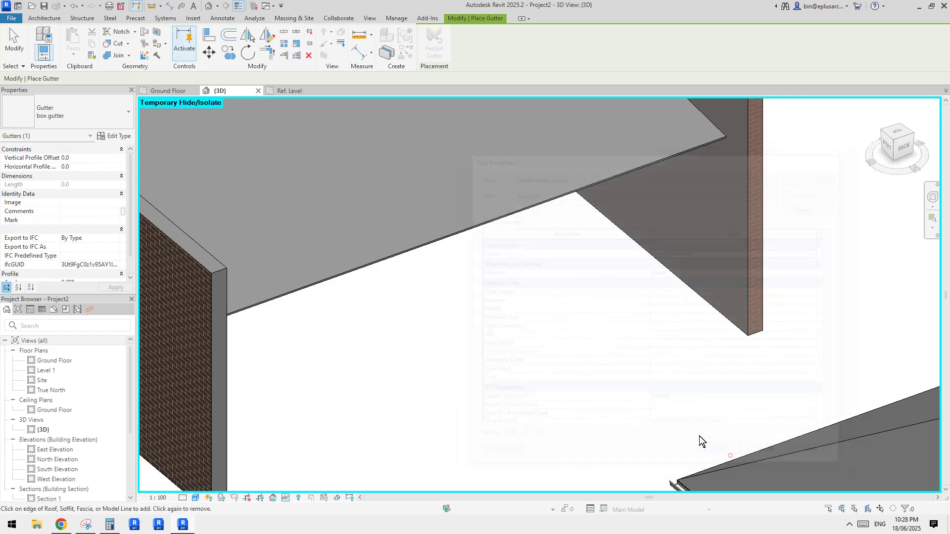
Place the box gutter along the open low edge of the first building's roof
{"action": "scroll", "coordinate": [488, 256], "scroll_direction": "up", "scroll_amount": 5}
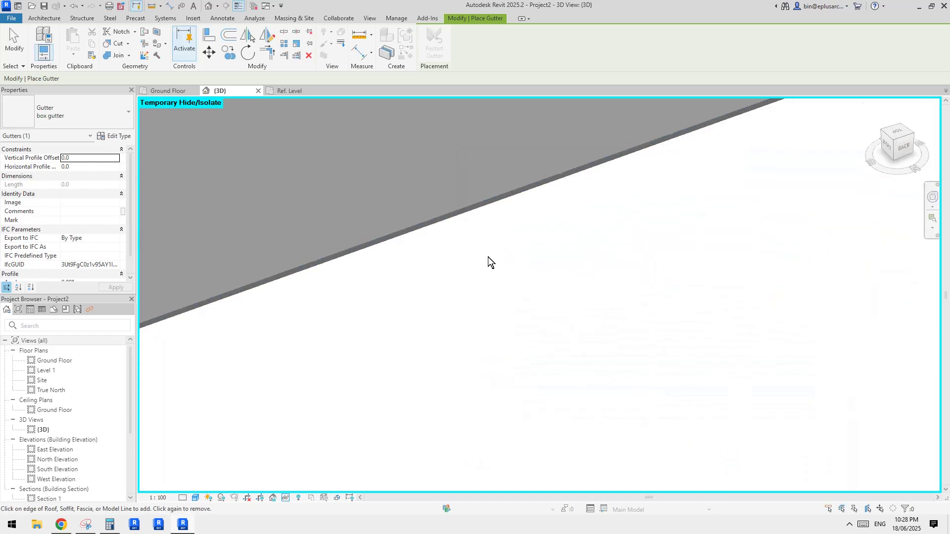
{"action": "left_click", "coordinate": [487, 207]}
{"action": "scroll", "coordinate": [593, 222], "scroll_direction": "down", "scroll_amount": 1}
{"action": "key", "text": "Escape"}
{"action": "key", "text": "Escape"}
Select the new box gutter and examine how it meets the roof edge and the side wall
{"action": "left_click", "coordinate": [664, 236]}
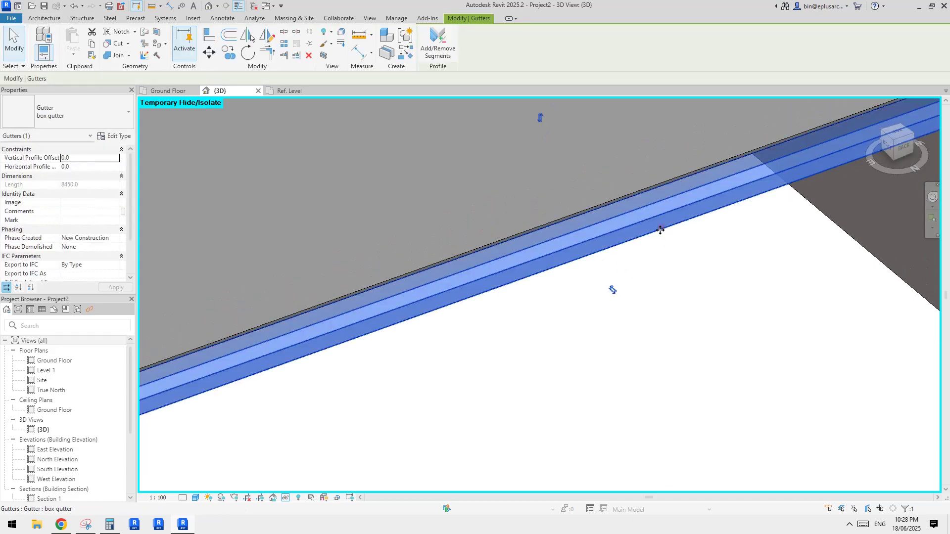
{"action": "scroll", "coordinate": [658, 227], "scroll_direction": "down", "scroll_amount": 3}
{"action": "middle_click_drag", "start_coordinate": [729, 177], "coordinate": [429, 258], "text": "shift"}
{"action": "scroll", "coordinate": [429, 257], "scroll_direction": "up", "scroll_amount": 2}
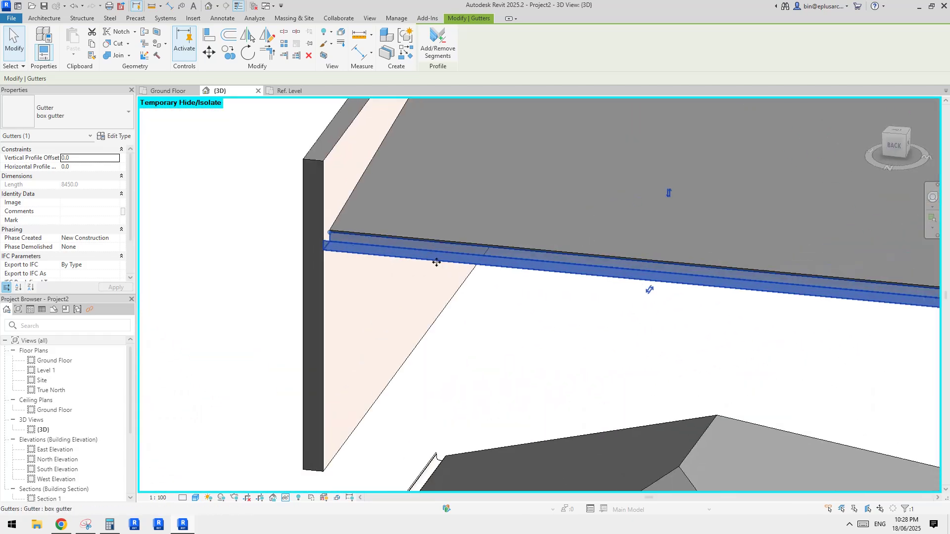
{"action": "left_click", "coordinate": [52, 21]}
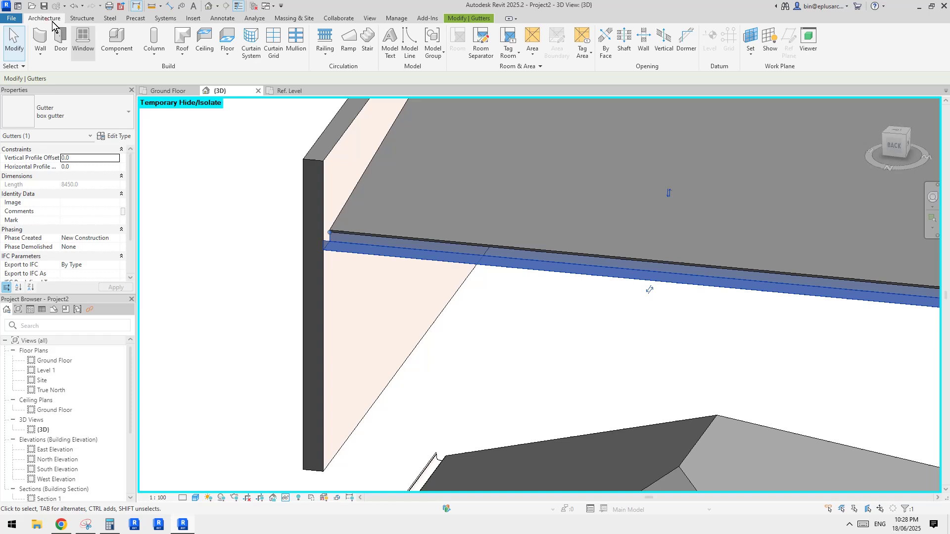
{"action": "left_click", "coordinate": [184, 56]}
{"action": "left_click", "coordinate": [402, 218]}
{"action": "left_click", "coordinate": [398, 254]}
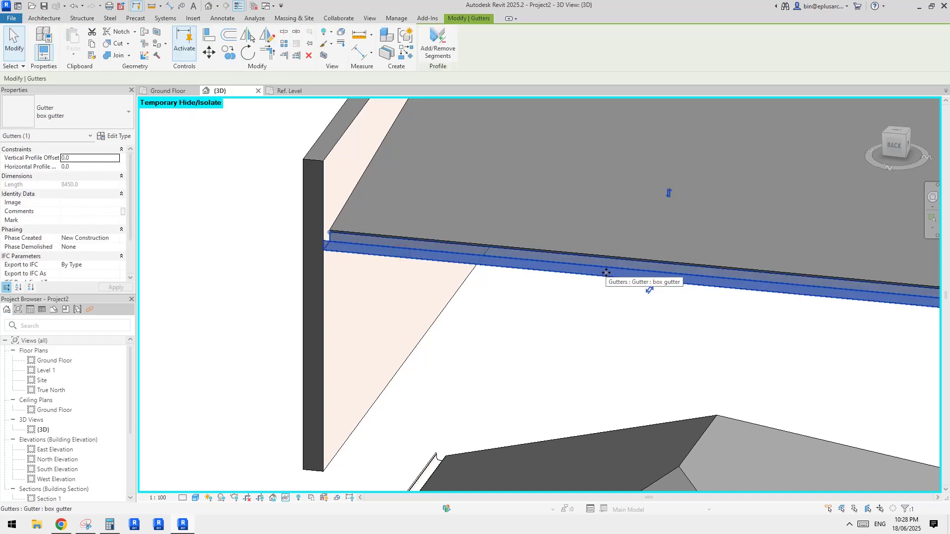
{"action": "middle_click_drag", "start_coordinate": [606, 272], "coordinate": [611, 271], "text": "shift"}
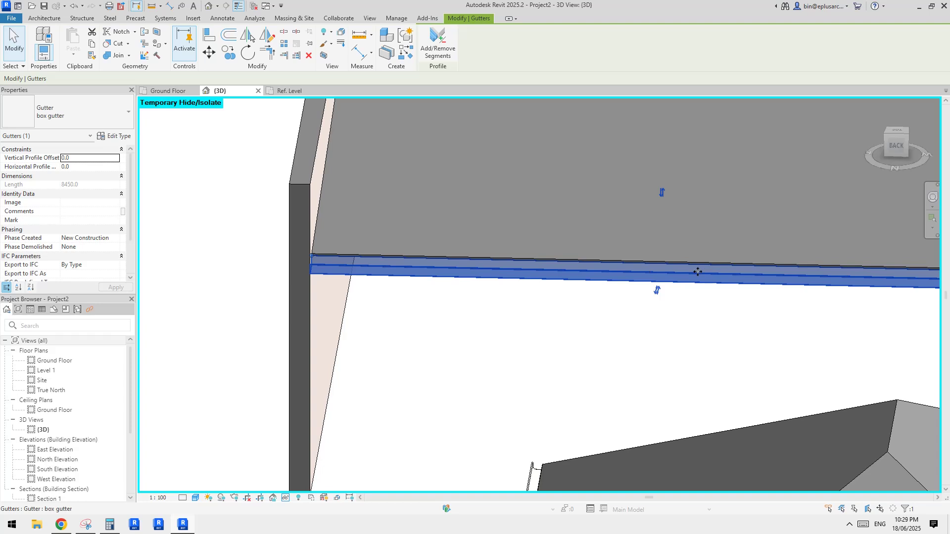
{"action": "middle_click_drag", "start_coordinate": [621, 271], "coordinate": [601, 269]}
{"action": "scroll", "coordinate": [409, 221], "scroll_direction": "up", "scroll_amount": 3}
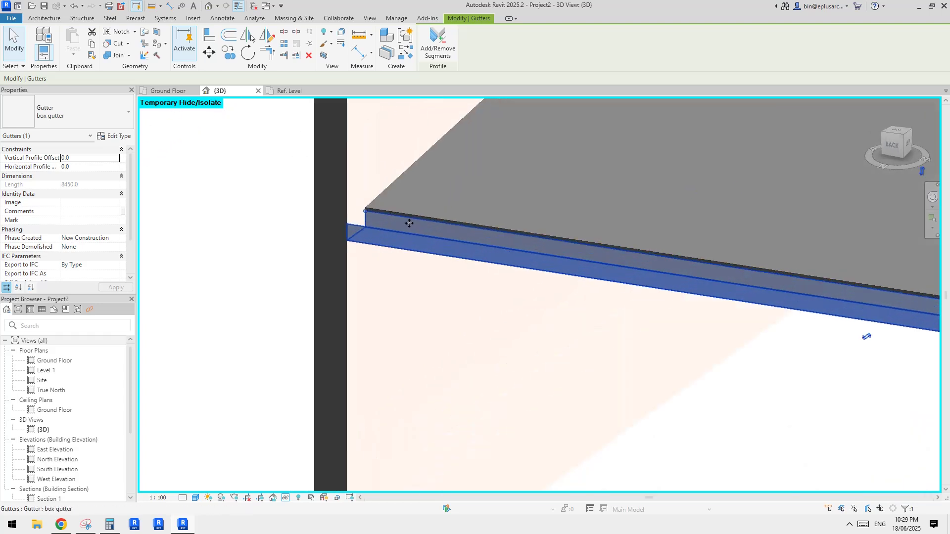
Set the box gutter's vertical profile offset to -50
{"action": "left_click", "coordinate": [83, 159]}
{"action": "type", "text": "-50"}
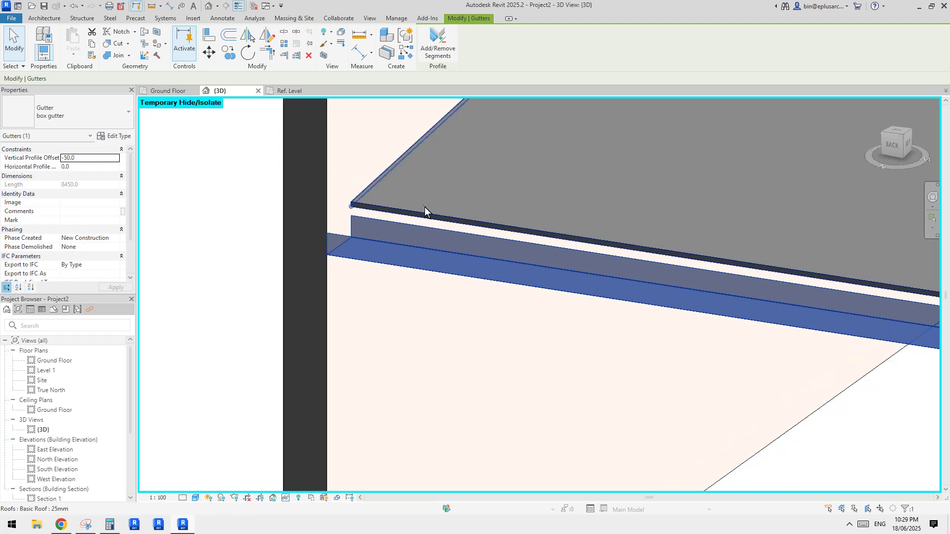
{"action": "middle_click_drag", "start_coordinate": [409, 230], "coordinate": [409, 232]}
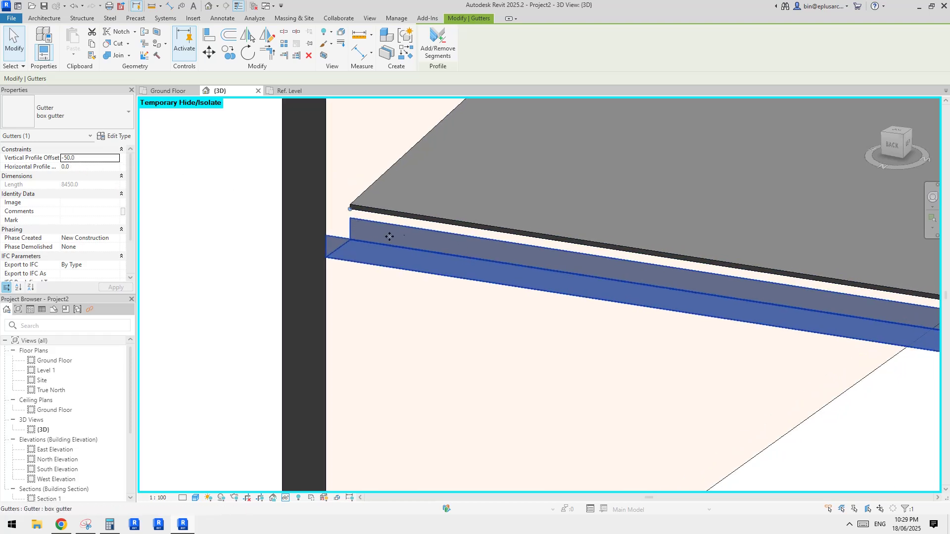
{"action": "scroll", "coordinate": [390, 236], "scroll_direction": "down", "scroll_amount": 1}
{"action": "middle_click_drag", "start_coordinate": [618, 283], "coordinate": [572, 286]}
{"action": "middle_click_drag", "start_coordinate": [651, 297], "coordinate": [650, 293]}
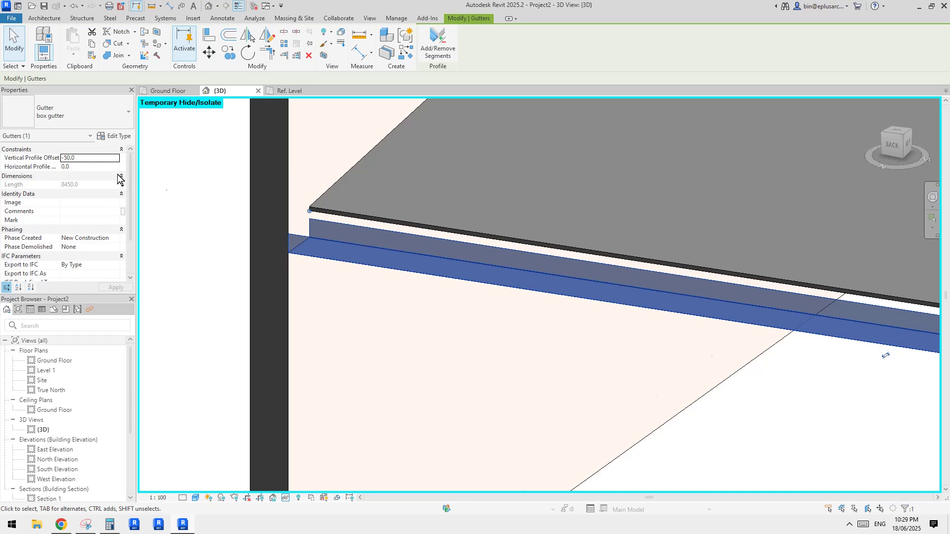
Set the box gutter's horizontal profile offset to -50 and check its position under the roof edge
{"action": "left_click", "coordinate": [89, 168]}
{"action": "type", "text": "-50"}
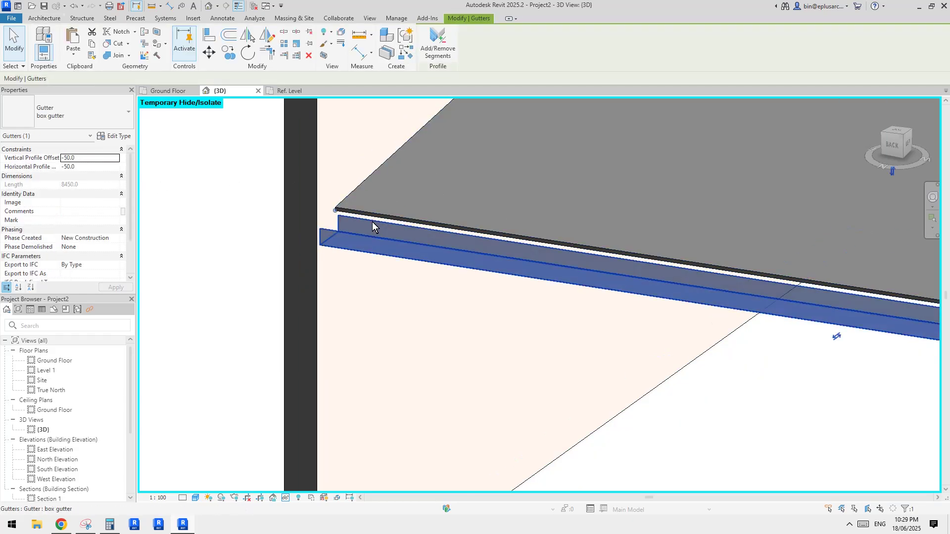
{"action": "middle_click_drag", "start_coordinate": [372, 222], "coordinate": [502, 182], "text": "shift"}
{"action": "left_click", "coordinate": [667, 144]}
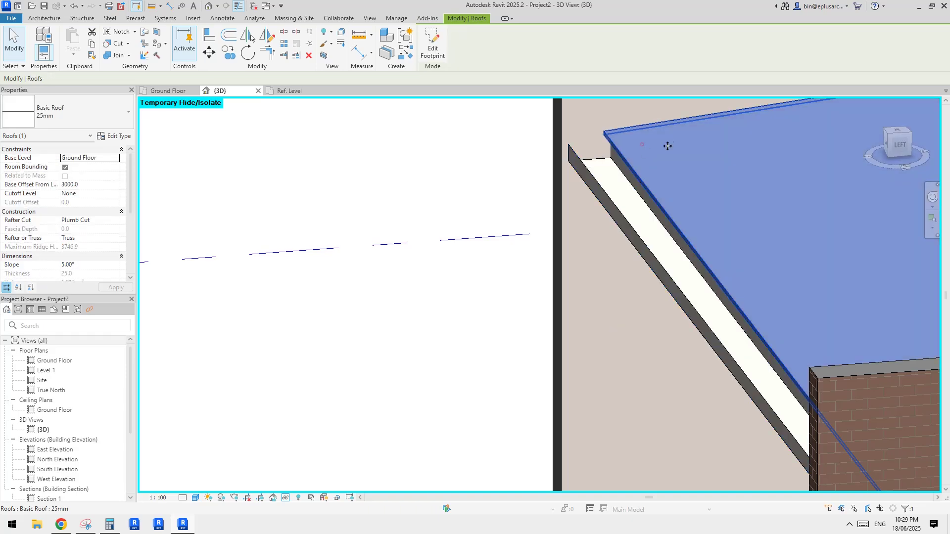
{"action": "middle_click_drag", "start_coordinate": [667, 144], "coordinate": [636, 197]}
{"action": "key", "text": "Escape"}
{"action": "middle_click_drag", "start_coordinate": [654, 229], "coordinate": [394, 201], "text": "shift"}
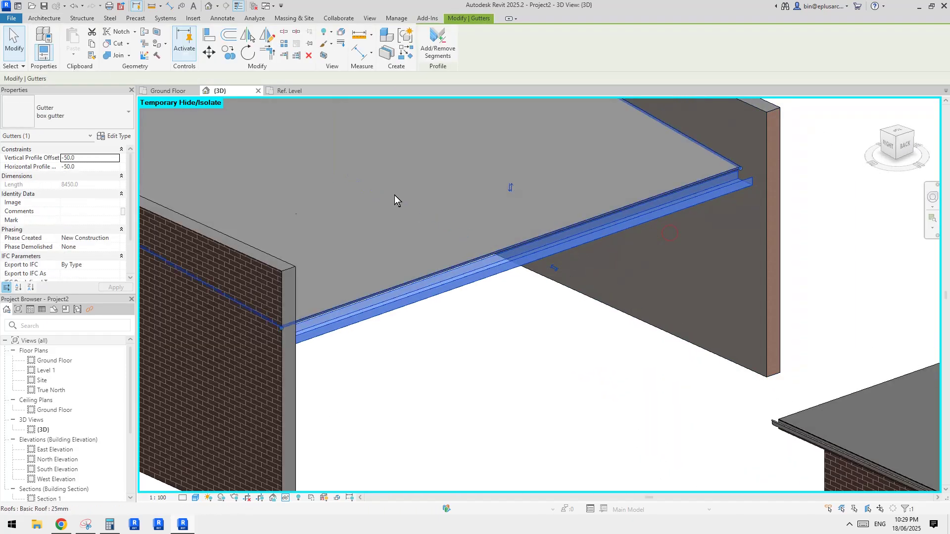
Check which profile the box gutter type uses and examine the gutter from several angles along the roof edge
{"action": "left_click", "coordinate": [119, 136]}
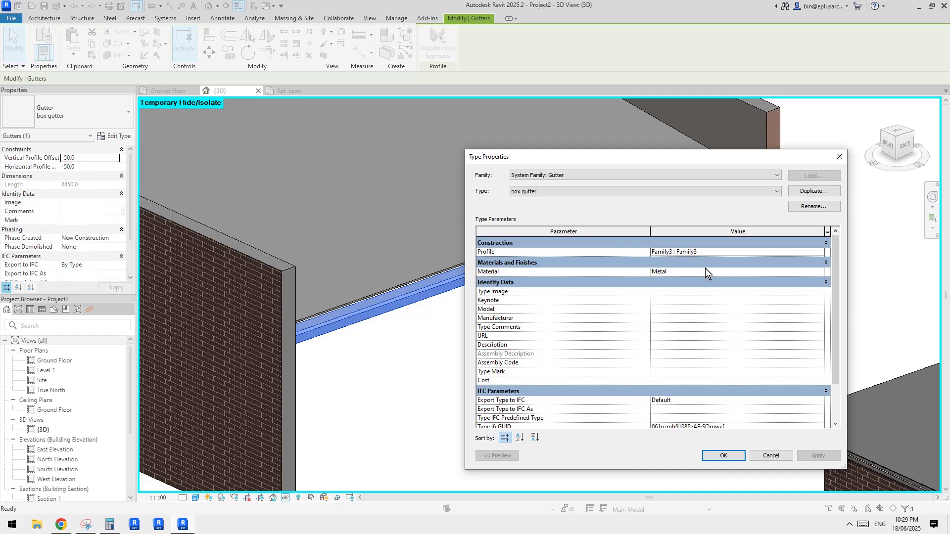
{"action": "scroll", "coordinate": [666, 314], "scroll_direction": "down", "scroll_amount": 1}
{"action": "key", "text": "Return"}
{"action": "key", "text": "Escape"}
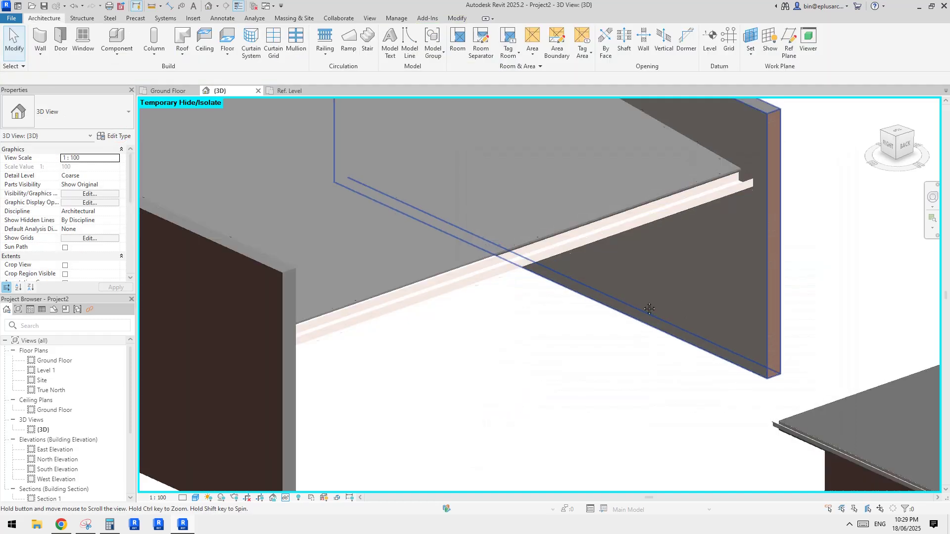
{"action": "middle_click_drag", "start_coordinate": [649, 309], "coordinate": [647, 316]}
{"action": "left_click", "coordinate": [645, 230]}
{"action": "scroll", "coordinate": [577, 273], "scroll_direction": "down", "scroll_amount": 2}
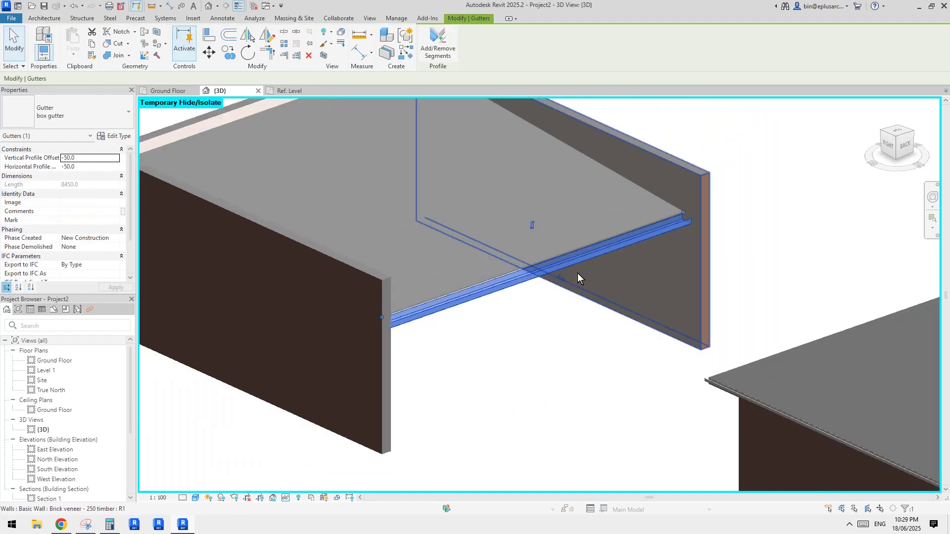
{"action": "middle_click_drag", "start_coordinate": [577, 273], "coordinate": [611, 277], "text": "shift"}
{"action": "scroll", "coordinate": [626, 265], "scroll_direction": "down", "scroll_amount": 3}
{"action": "scroll", "coordinate": [622, 275], "scroll_direction": "up", "scroll_amount": 1}
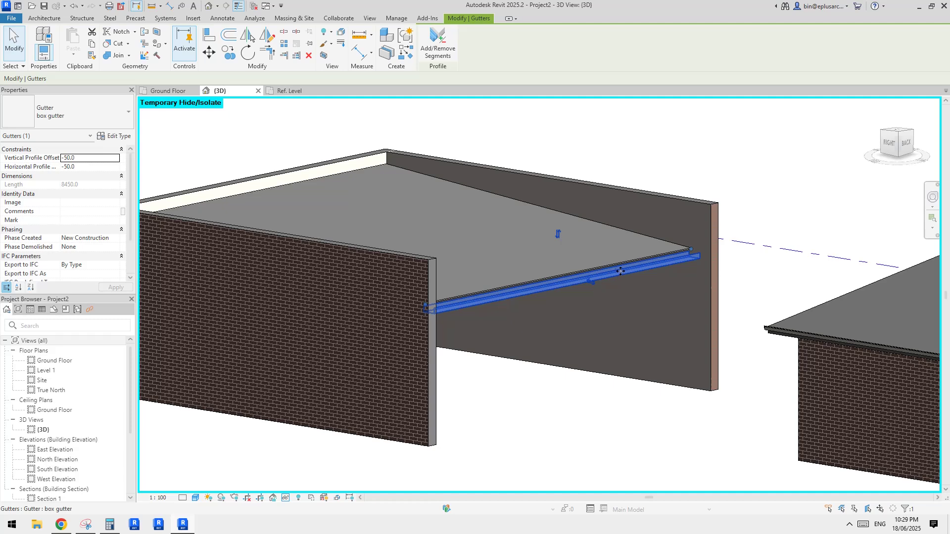
Restore the hidden wall at the roof's low edge and temporarily hide it again
{"action": "key", "text": "Escape"}
{"action": "middle_click_drag", "start_coordinate": [641, 270], "coordinate": [576, 242], "text": "shift"}
{"action": "scroll", "coordinate": [577, 243], "scroll_direction": "down", "scroll_amount": 1}
{"action": "left_click", "coordinate": [592, 298]}
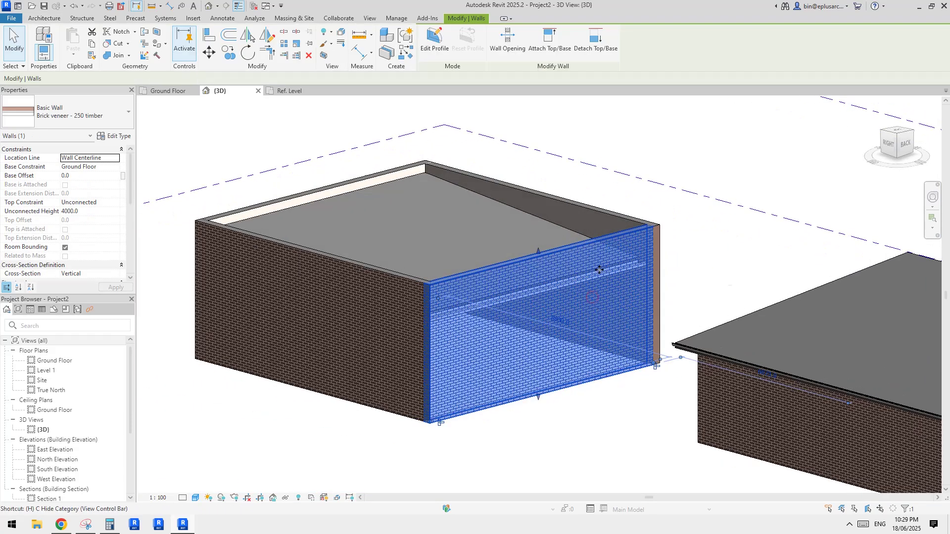
{"action": "key", "text": "h"}
{"action": "key", "text": "h"}
Delete the box gutter from the open low edge of the first building's roof
{"action": "scroll", "coordinate": [598, 277], "scroll_direction": "up", "scroll_amount": 3}
{"action": "left_click", "coordinate": [598, 277]}
{"action": "middle_click_drag", "start_coordinate": [604, 271], "coordinate": [536, 289], "text": "shift"}
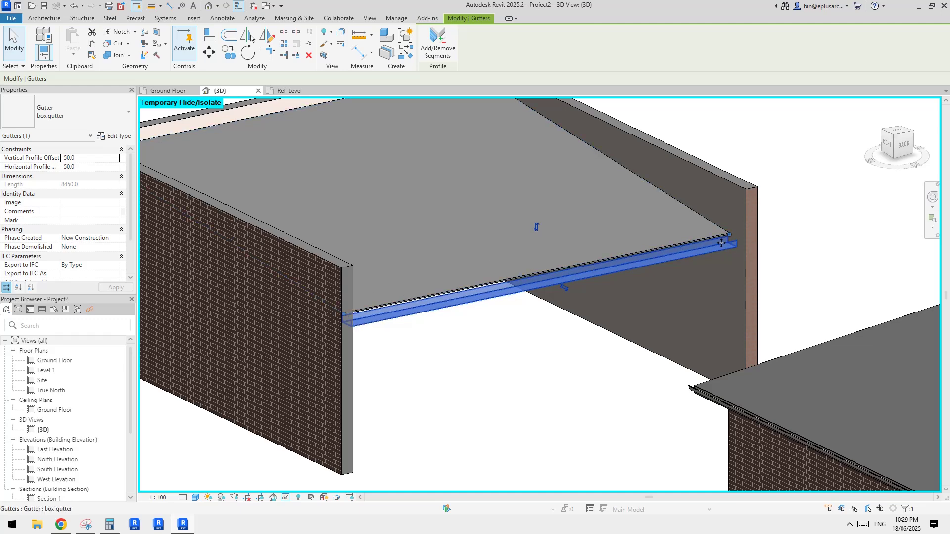
{"action": "key", "text": "Escape"}
{"action": "middle_click_drag", "start_coordinate": [715, 254], "coordinate": [657, 278]}
{"action": "scroll", "coordinate": [688, 254], "scroll_direction": "down", "scroll_amount": 1}
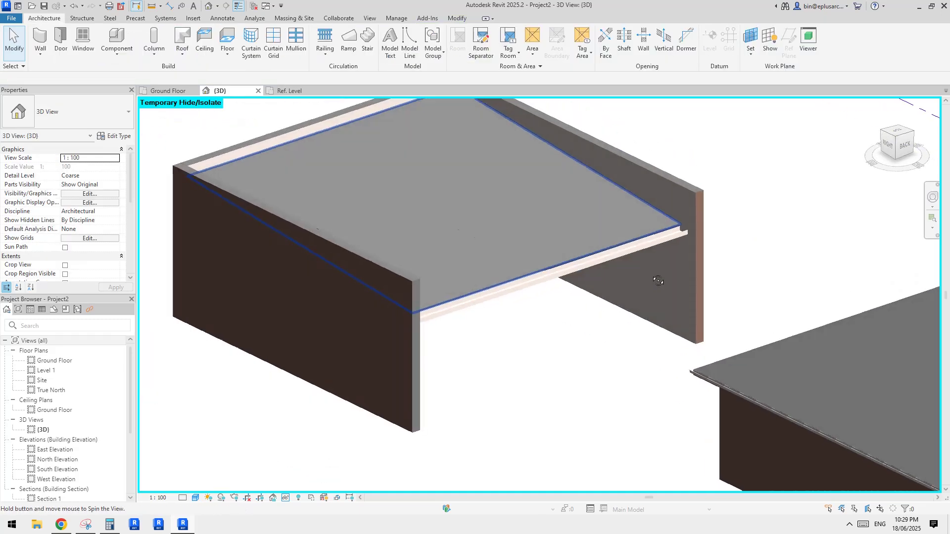
{"action": "middle_click_drag", "start_coordinate": [721, 235], "coordinate": [477, 245]}
{"action": "left_click", "coordinate": [562, 262]}
{"action": "key", "text": "Delete"}
{"action": "scroll", "coordinate": [358, 246], "scroll_direction": "up", "scroll_amount": 3}
{"action": "middle_click_drag", "start_coordinate": [357, 246], "coordinate": [349, 295], "text": "shift"}
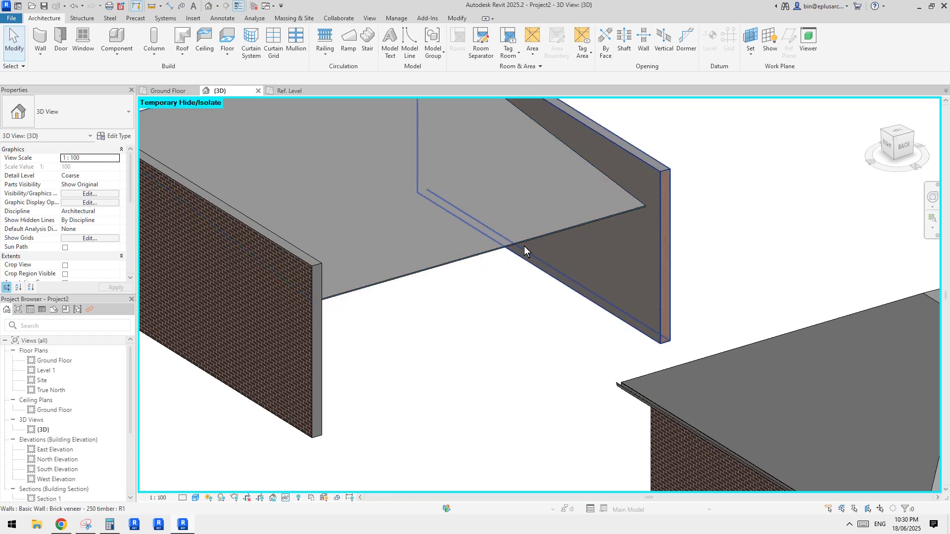
Delete the whole second building, including its walls, hip roof and gutter
{"action": "middle_click_drag", "start_coordinate": [551, 240], "coordinate": [555, 245]}
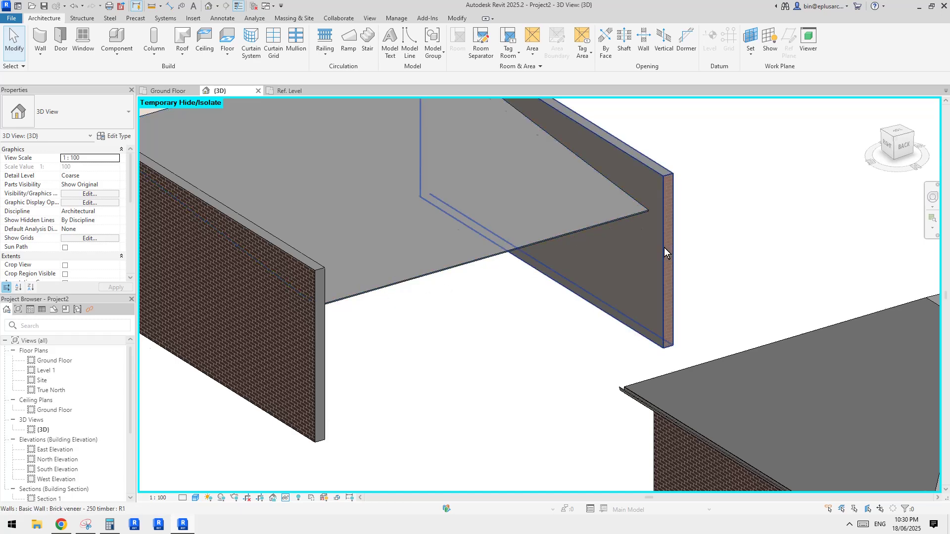
{"action": "middle_click_drag", "start_coordinate": [664, 247], "coordinate": [648, 282], "text": "shift"}
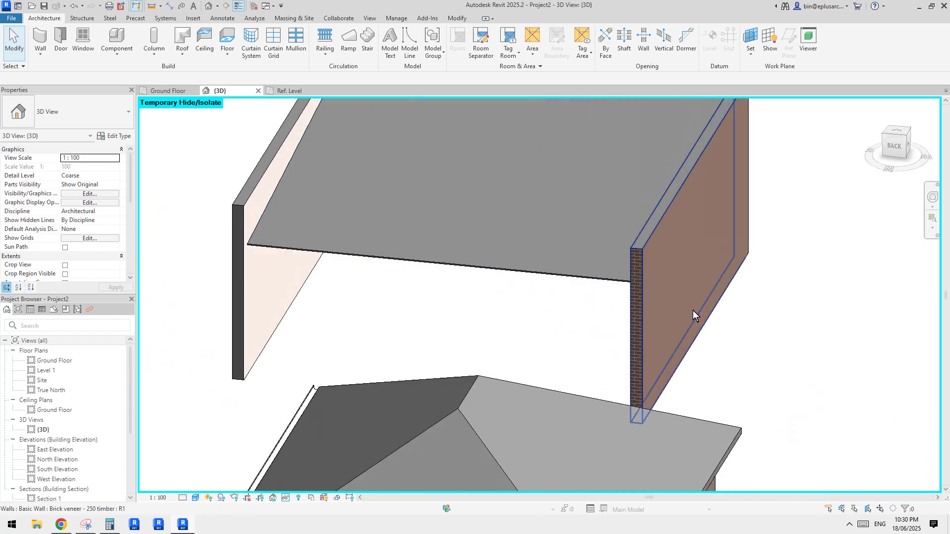
{"action": "middle_click_drag", "start_coordinate": [693, 310], "coordinate": [660, 343], "text": "shift"}
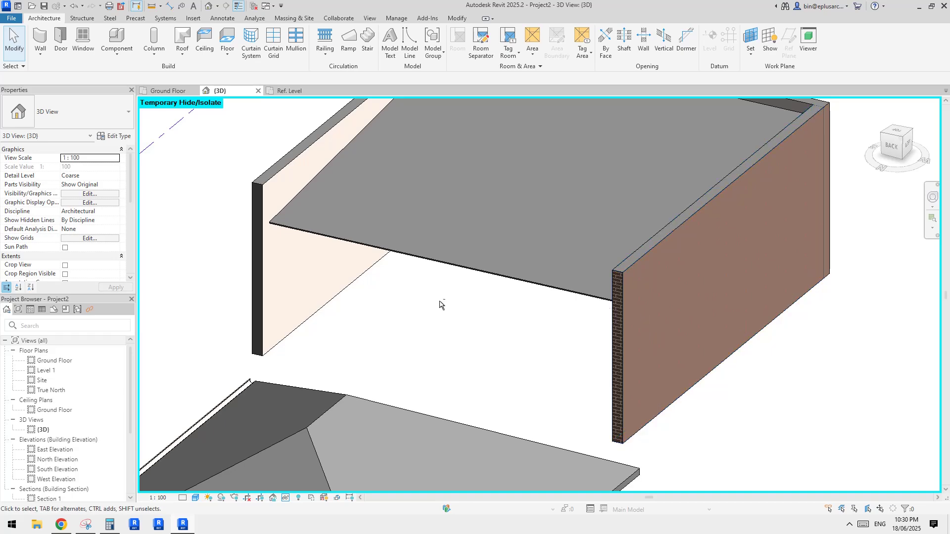
{"action": "middle_click_drag", "start_coordinate": [441, 305], "coordinate": [458, 274], "text": "shift"}
{"action": "scroll", "coordinate": [465, 309], "scroll_direction": "down", "scroll_amount": 1}
{"action": "scroll", "coordinate": [458, 275], "scroll_direction": "up", "scroll_amount": 1}
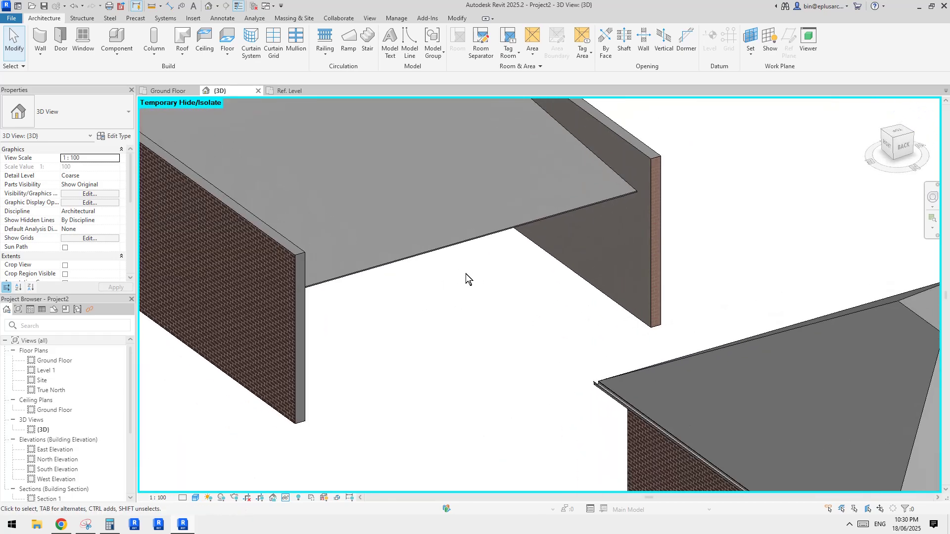
{"action": "scroll", "coordinate": [465, 275], "scroll_direction": "down", "scroll_amount": 5}
{"action": "middle_click_drag", "start_coordinate": [565, 298], "coordinate": [604, 286], "text": "shift"}
{"action": "left_click_drag", "start_coordinate": [532, 188], "coordinate": [700, 319]}
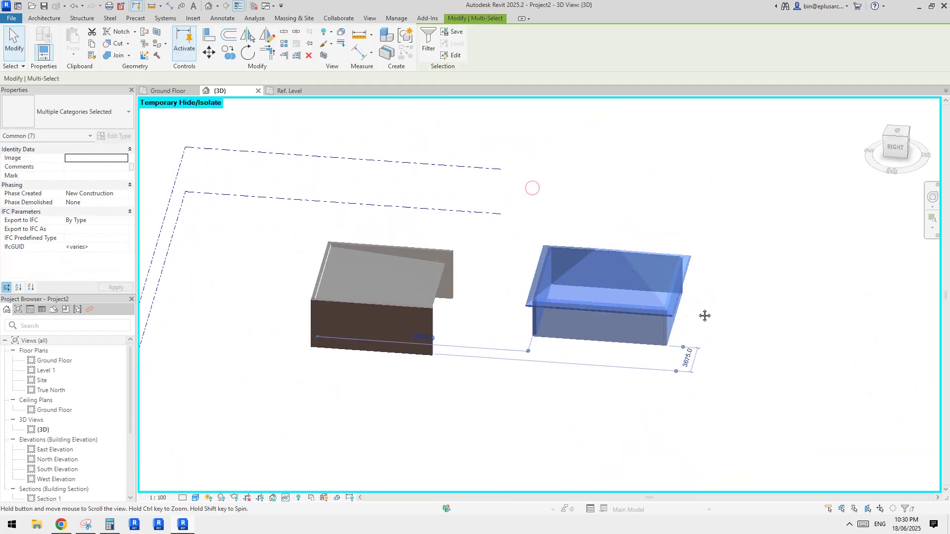
{"action": "key", "text": "Delete"}
{"action": "middle_click_drag", "start_coordinate": [679, 314], "coordinate": [460, 311], "text": "shift"}
{"action": "scroll", "coordinate": [460, 312], "scroll_direction": "up", "scroll_amount": 5}
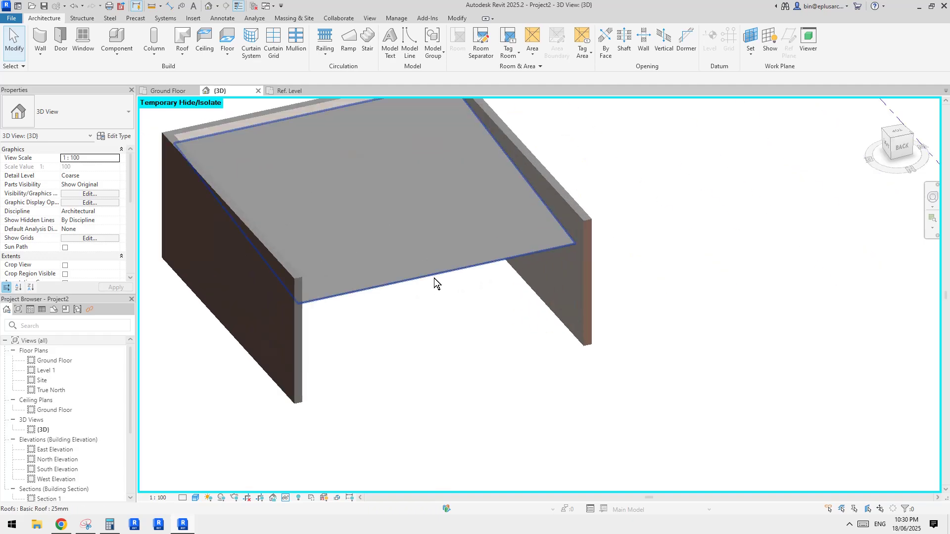
{"action": "scroll", "coordinate": [434, 278], "scroll_direction": "down", "scroll_amount": 3}
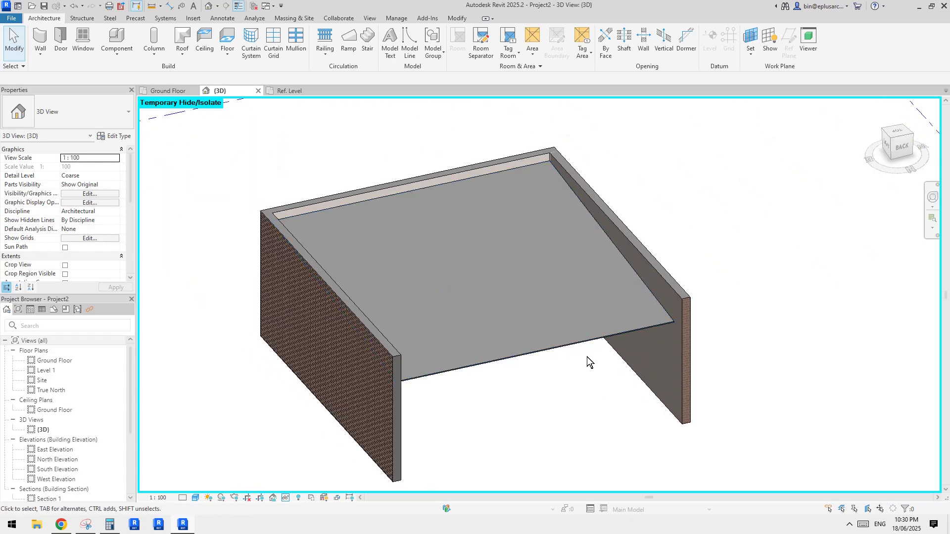
Close the inactive views and the box profile family, keeping only the project's 3D view open
{"action": "left_click", "coordinate": [253, 6]}
{"action": "left_click", "coordinate": [259, 95]}
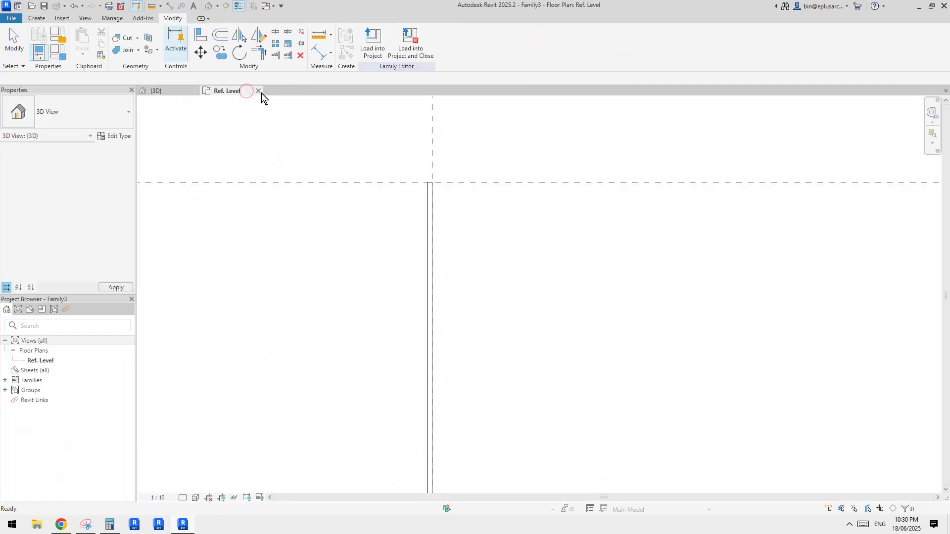
{"action": "left_click", "coordinate": [257, 91]}
{"action": "left_click", "coordinate": [497, 260]}
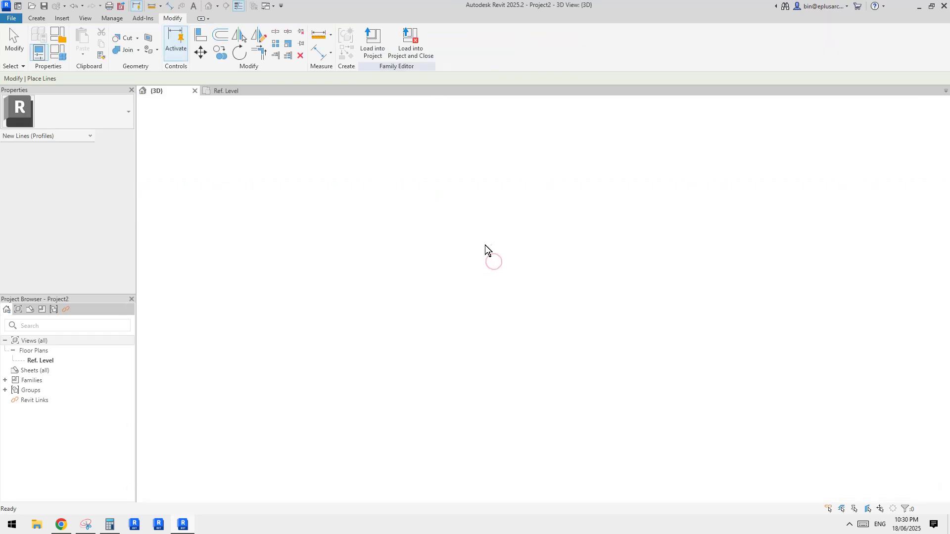
{"action": "middle_click_drag", "start_coordinate": [443, 269], "coordinate": [489, 235]}
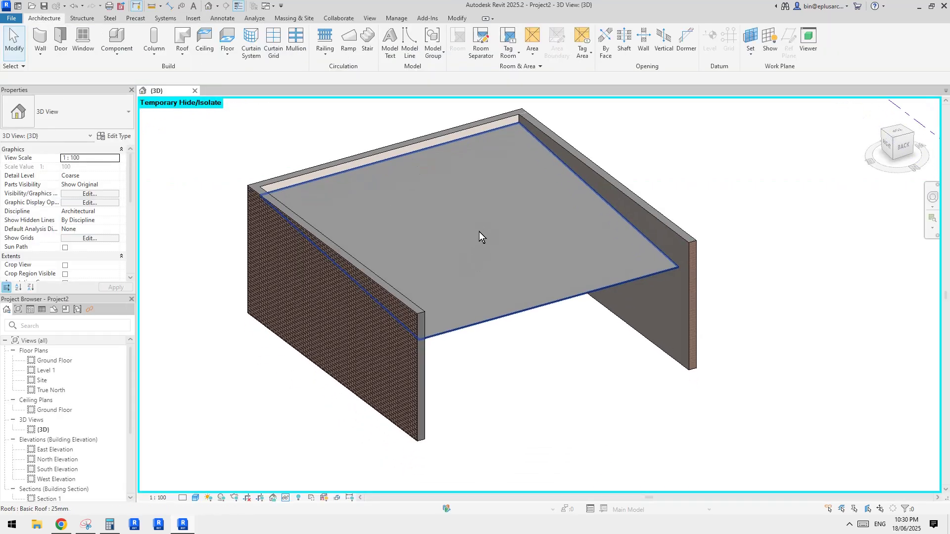
{"action": "middle_click_drag", "start_coordinate": [420, 242], "coordinate": [425, 250]}
Create a new family from the Metric Generic Model line based.rft template
{"action": "left_click", "coordinate": [17, 17]}
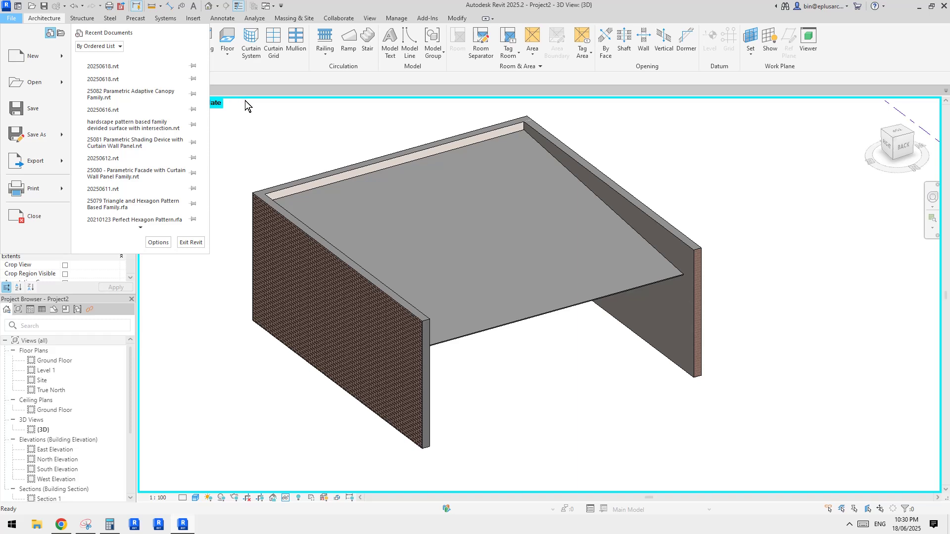
{"action": "left_click", "coordinate": [307, 158]}
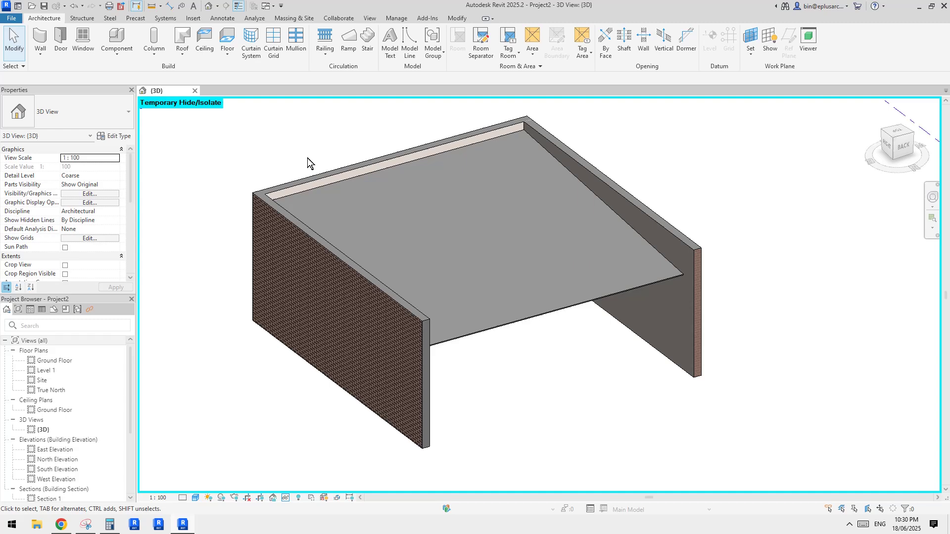
{"action": "left_click", "coordinate": [11, 19]}
{"action": "left_click", "coordinate": [61, 55]}
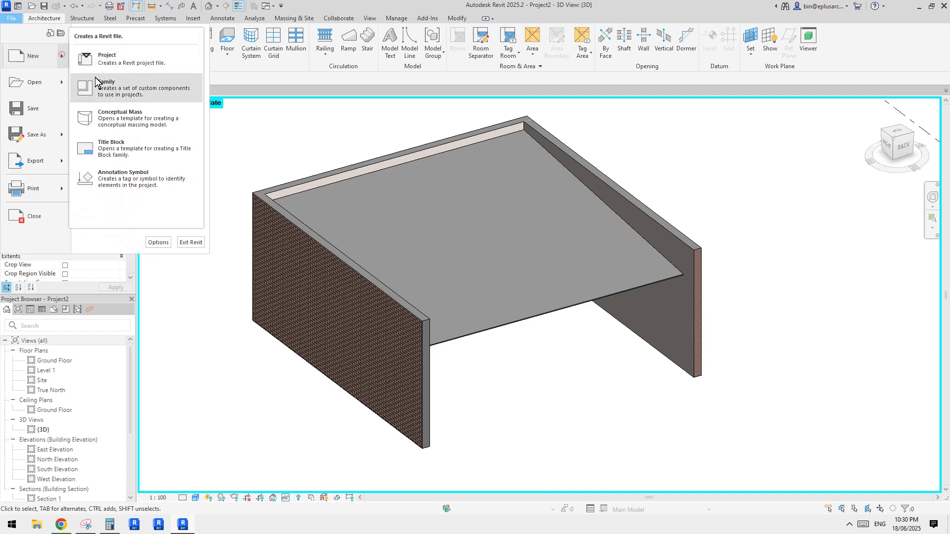
{"action": "left_click", "coordinate": [131, 83]}
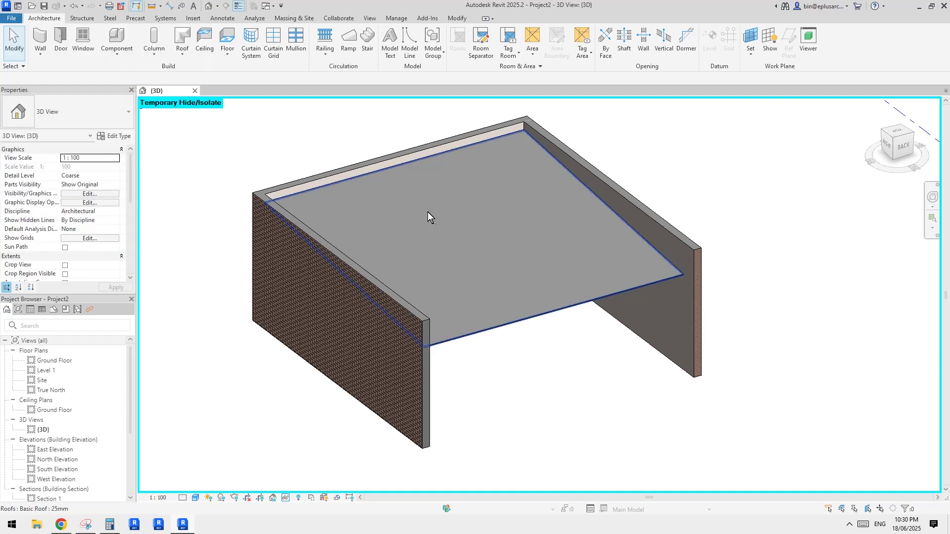
{"action": "left_click", "coordinate": [588, 234]}
{"action": "left_click", "coordinate": [588, 256]}
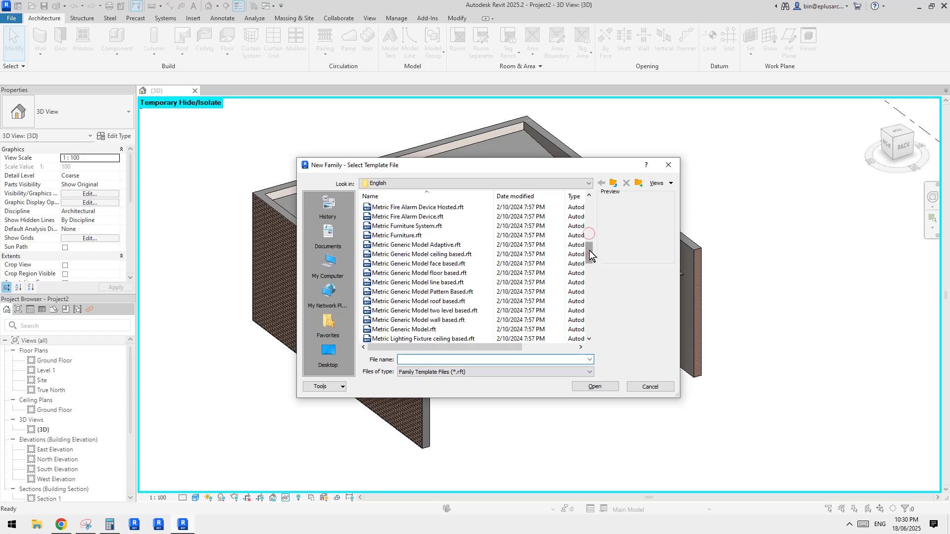
{"action": "left_click_drag", "start_coordinate": [591, 256], "coordinate": [591, 261]}
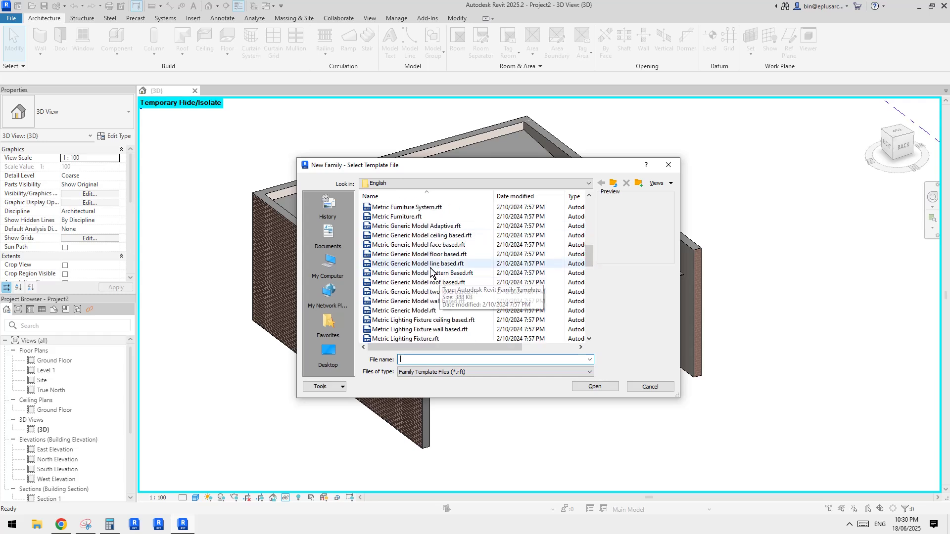
{"action": "left_click", "coordinate": [434, 264]}
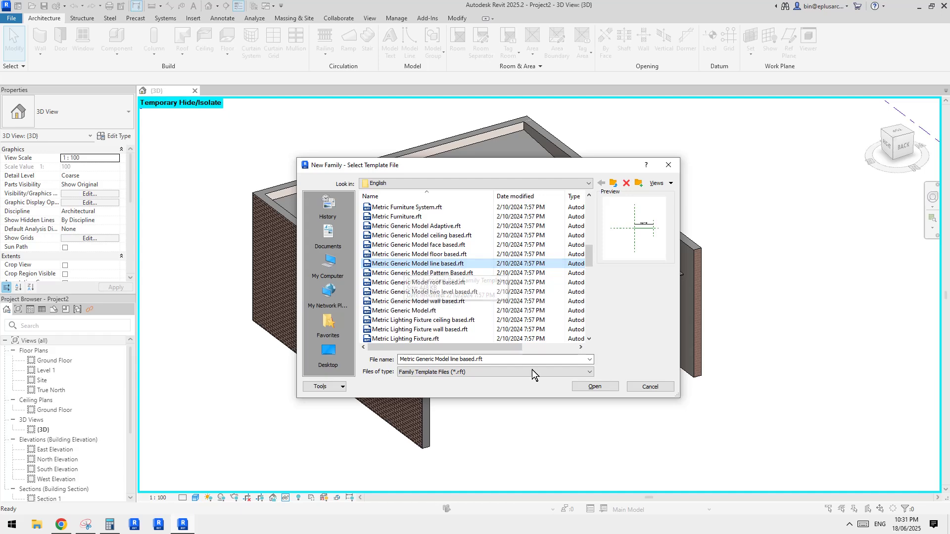
{"action": "left_click", "coordinate": [595, 386]}
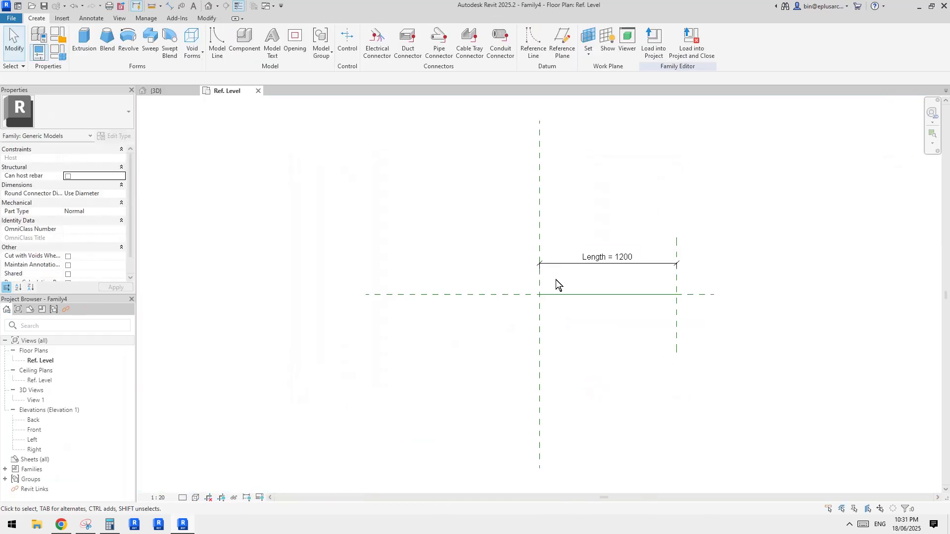
Examine the line-based template's reference planes, reference line and Length dimension in the Ref. Level plan
{"action": "middle_click_drag", "start_coordinate": [550, 300], "coordinate": [530, 310]}
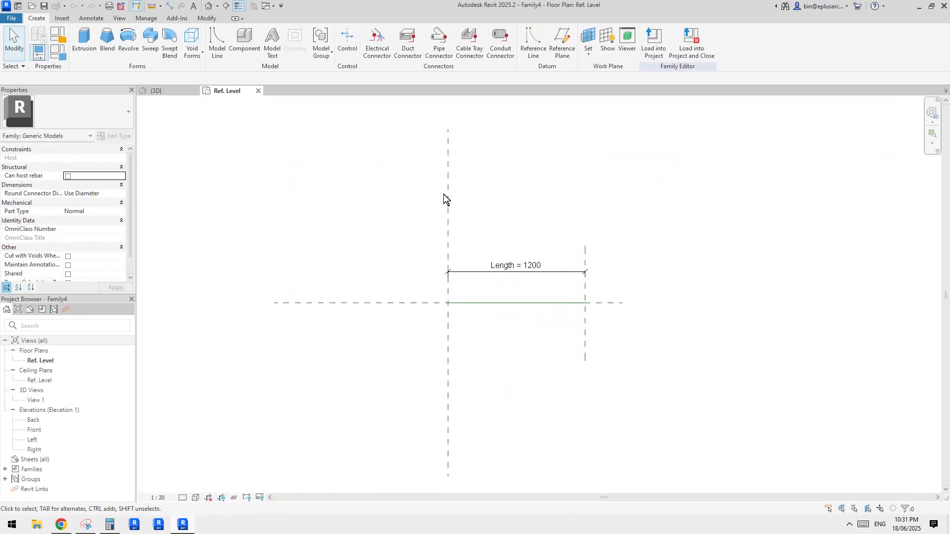
{"action": "middle_click_drag", "start_coordinate": [434, 275], "coordinate": [411, 276]}
{"action": "middle_click_drag", "start_coordinate": [467, 291], "coordinate": [500, 281]}
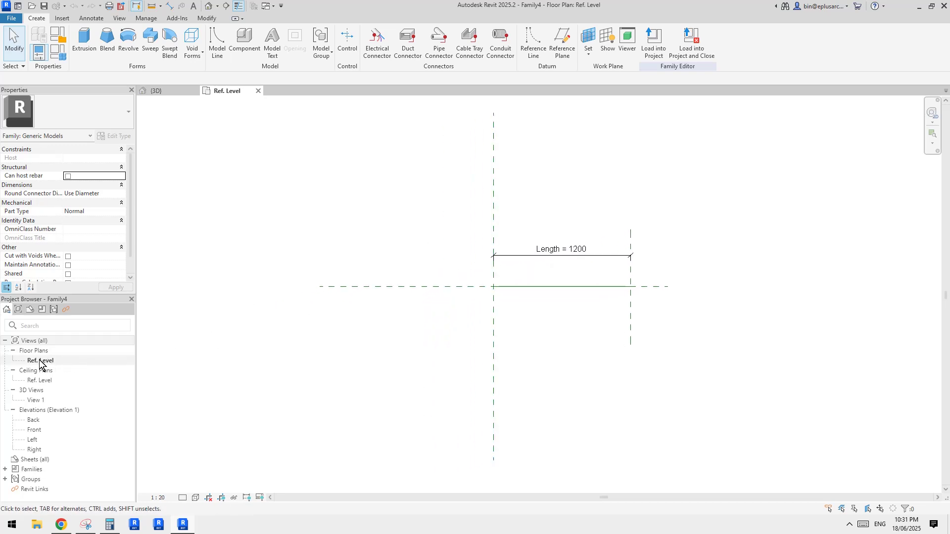
{"action": "middle_click_drag", "start_coordinate": [484, 357], "coordinate": [481, 359]}
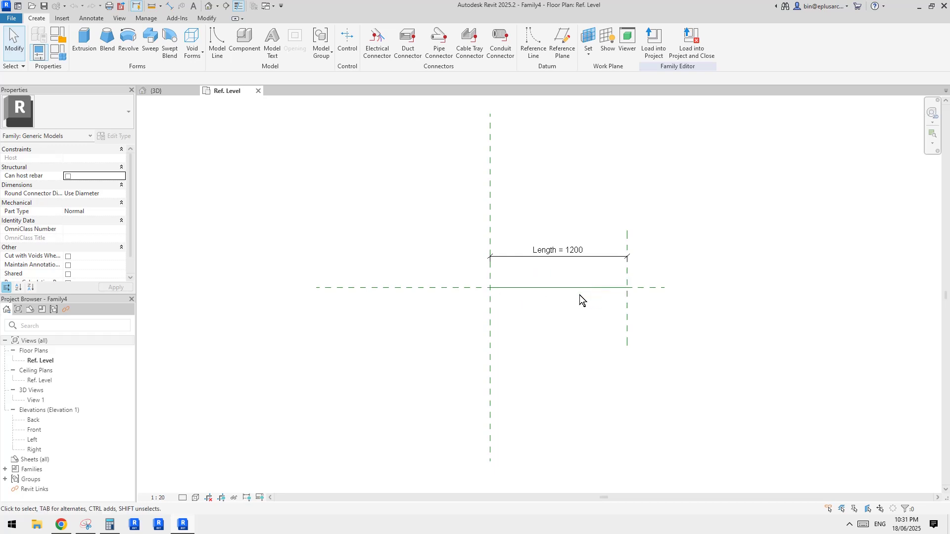
{"action": "middle_click_drag", "start_coordinate": [553, 336], "coordinate": [539, 341]}
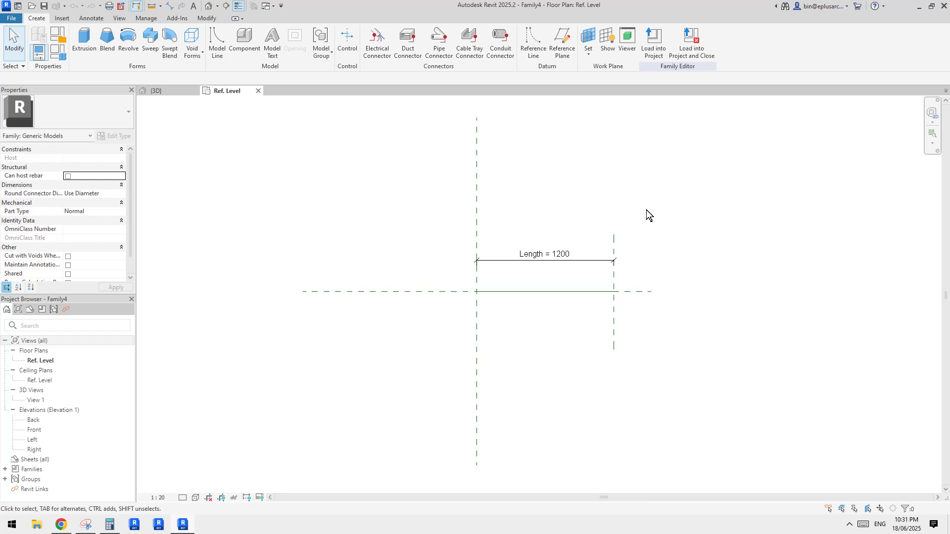
{"action": "middle_click_drag", "start_coordinate": [646, 210], "coordinate": [663, 206]}
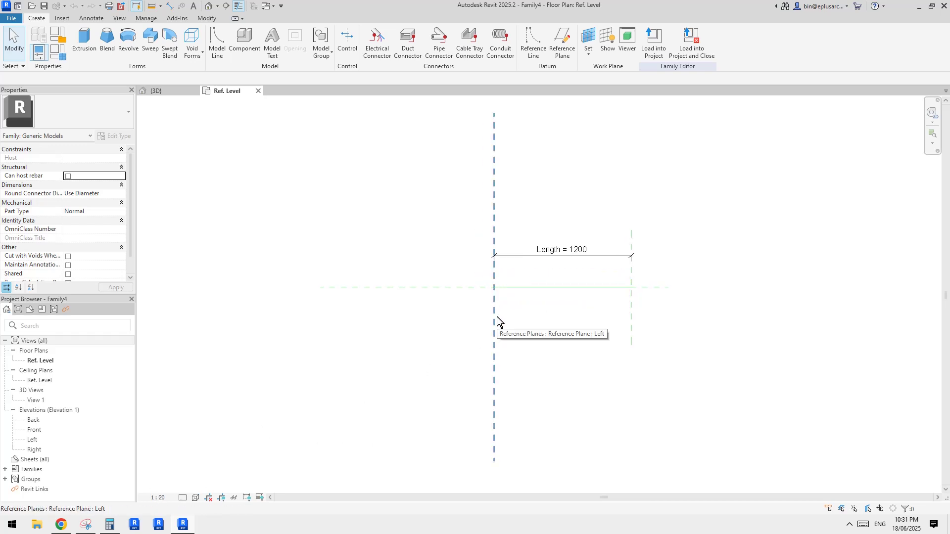
{"action": "middle_click_drag", "start_coordinate": [606, 314], "coordinate": [532, 340]}
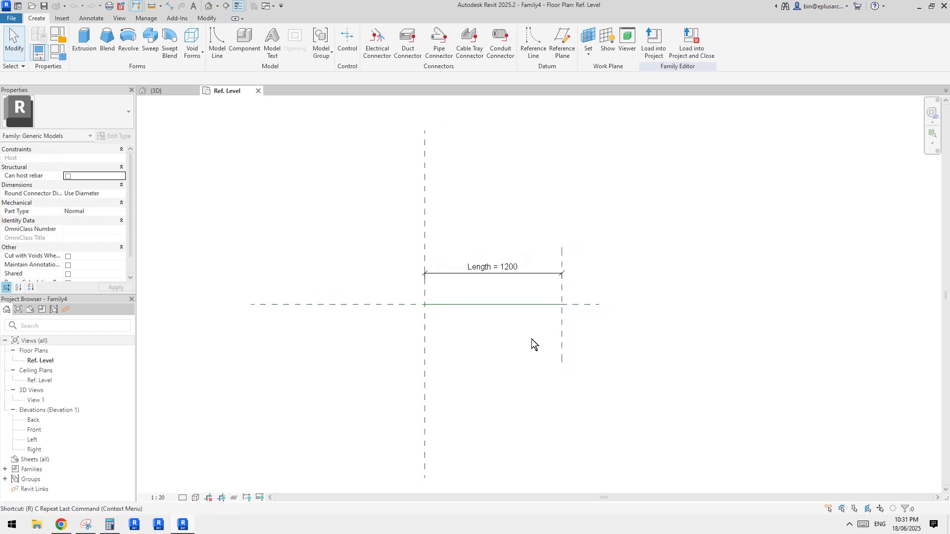
{"action": "key", "text": "r"}
{"action": "key", "text": "p"}
{"action": "key", "text": "Escape"}
Switch to the Snipping Tool and circle the rainhead drawing (a) in the box gutter overflow devices figure
{"action": "scroll", "coordinate": [444, 340], "scroll_direction": "up", "scroll_amount": 3}
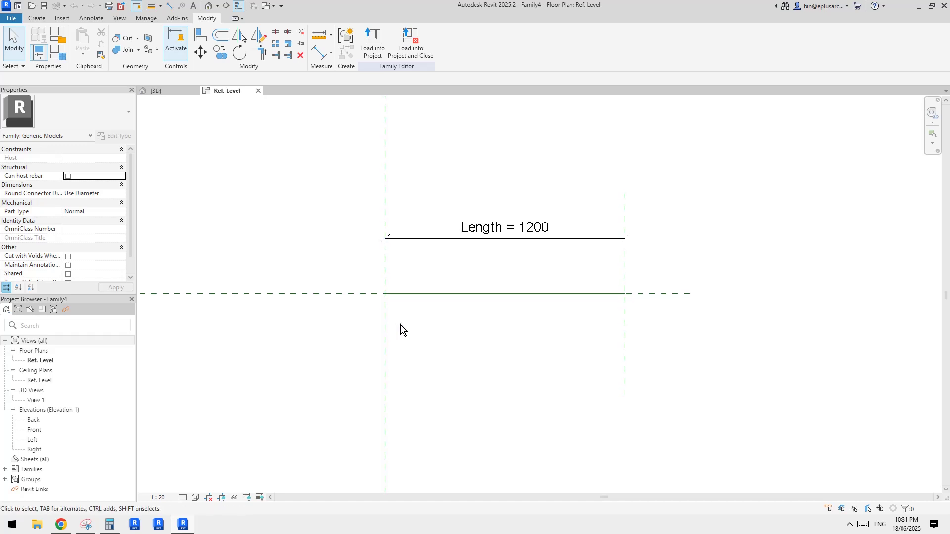
{"action": "left_click", "coordinate": [87, 525]}
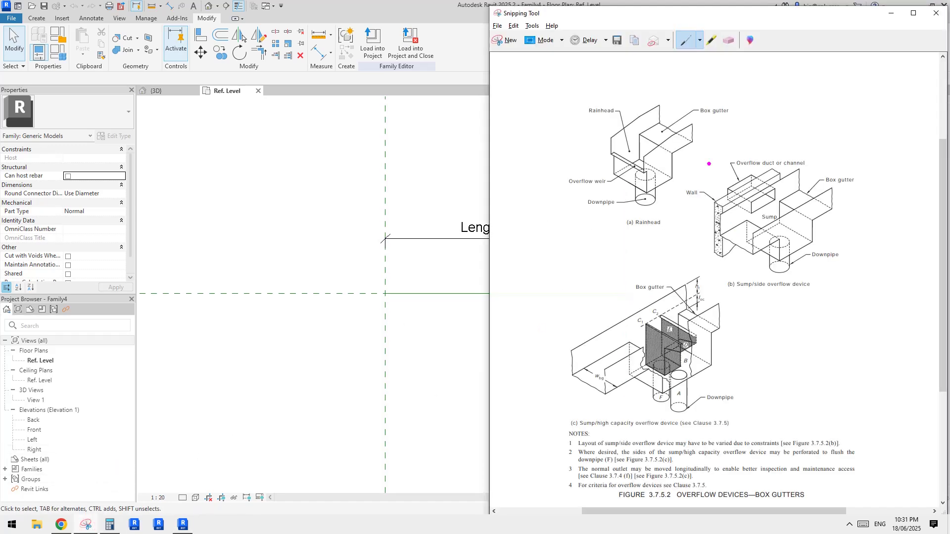
{"action": "mouse_move", "coordinate": [738, 89]}
{"action": "left_mouse_down"}
{"action": "mouse_move", "coordinate": [559, 136]}
{"action": "mouse_move", "coordinate": [579, 229]}
{"action": "mouse_move", "coordinate": [671, 229]}
{"action": "mouse_move", "coordinate": [729, 163]}
{"action": "mouse_move", "coordinate": [748, 106]}
{"action": "left_mouse_up"}
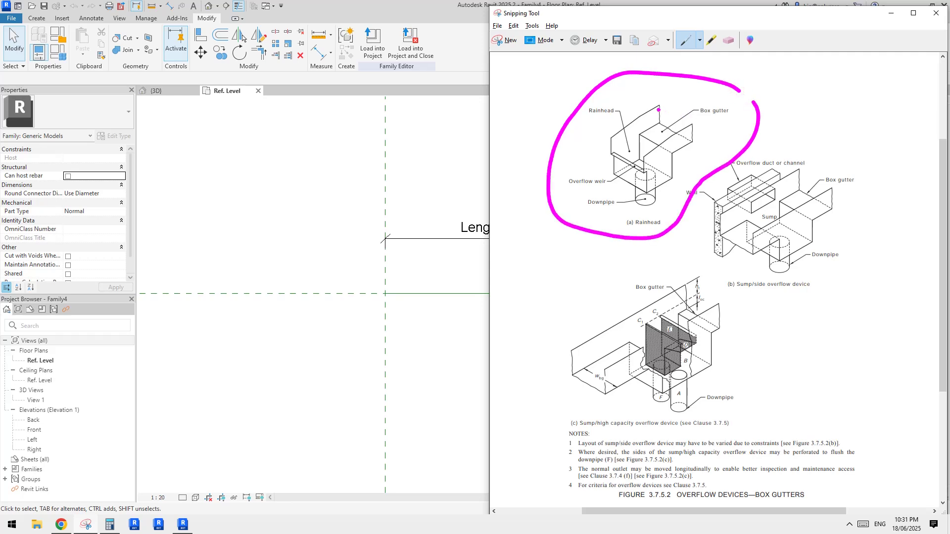
Extend the box gutter's edges in the rainhead drawing (a) with freehand parallel lines running away from the rainhead
{"action": "left_click_drag", "start_coordinate": [659, 108], "coordinate": [746, 73]}
{"action": "mouse_move", "coordinate": [691, 125]}
{"action": "left_mouse_down"}
{"action": "mouse_move", "coordinate": [762, 92]}
{"action": "mouse_move", "coordinate": [767, 108]}
{"action": "left_mouse_up"}
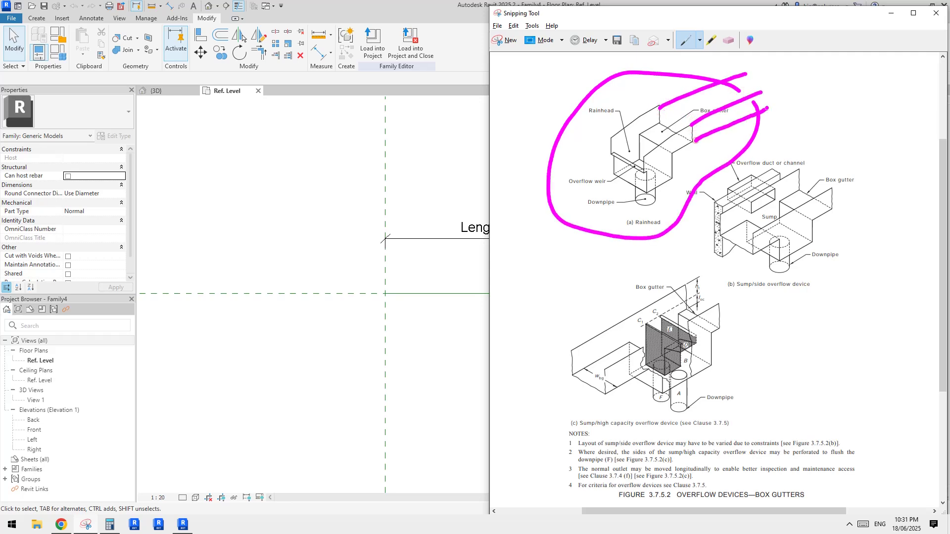
{"action": "left_click_drag", "start_coordinate": [662, 123], "coordinate": [745, 89]}
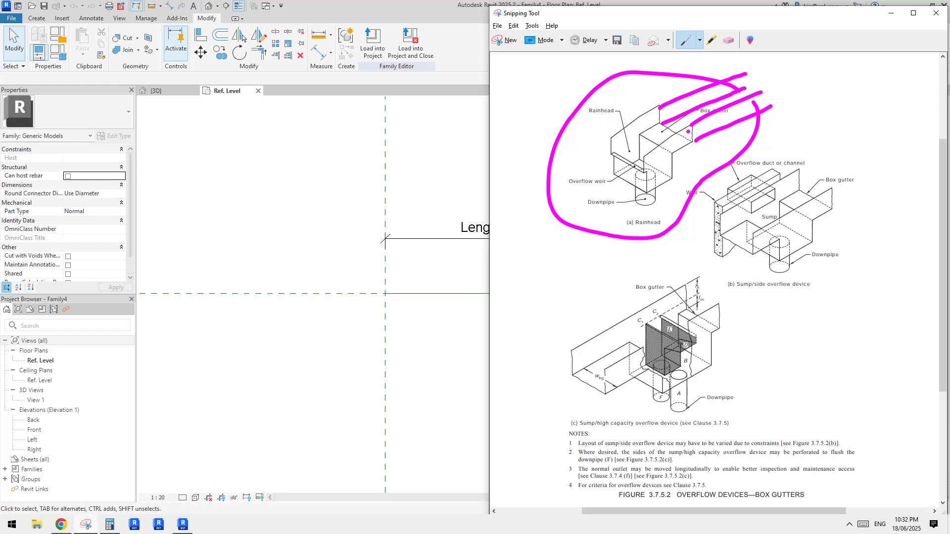
{"action": "mouse_move", "coordinate": [658, 18]}
{"action": "left_mouse_down"}
{"action": "mouse_move", "coordinate": [764, 34]}
{"action": "mouse_move", "coordinate": [605, 46]}
{"action": "mouse_move", "coordinate": [748, 32]}
{"action": "mouse_move", "coordinate": [643, 19]}
{"action": "left_mouse_up"}
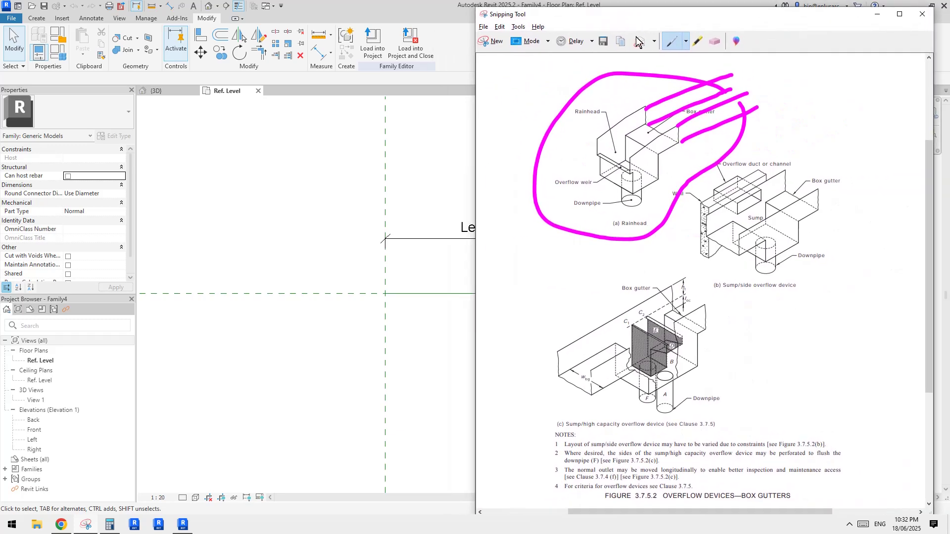
Return to Revit and draw a horizontal reference plane about 78 mm below the reference line, extending past both ends
{"action": "mouse_move", "coordinate": [540, 99]}
{"action": "left_mouse_down"}
{"action": "mouse_move", "coordinate": [576, 124]}
{"action": "mouse_move", "coordinate": [547, 123]}
{"action": "left_mouse_up"}
{"action": "left_click", "coordinate": [376, 240]}
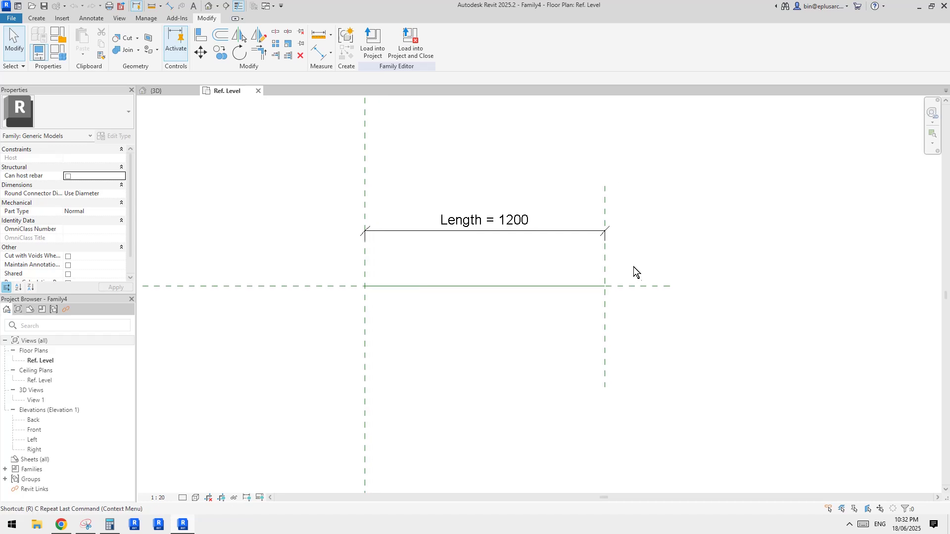
{"action": "key", "text": "r"}
{"action": "key", "text": "p"}
{"action": "left_click", "coordinate": [680, 301]}
{"action": "left_click", "coordinate": [339, 302]}
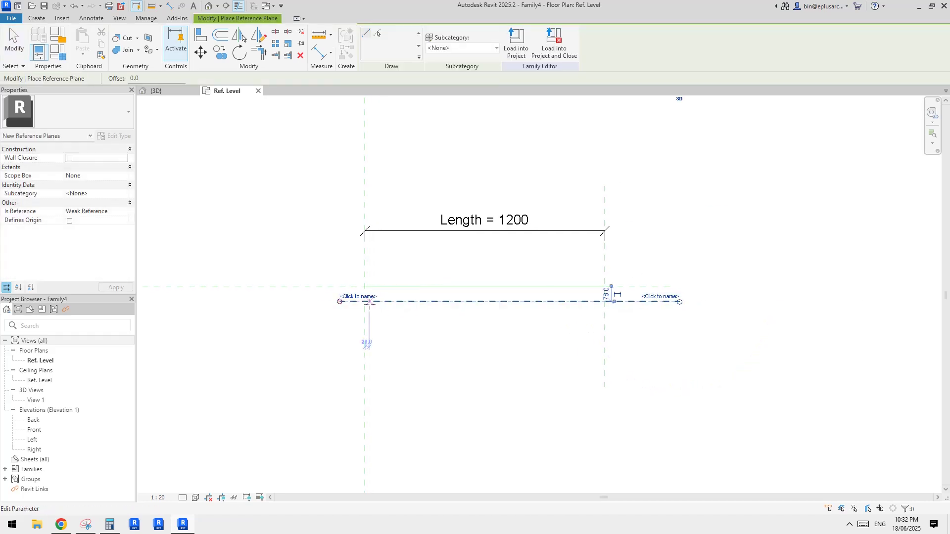
{"action": "key", "text": "Escape"}
{"action": "key", "text": "Escape"}
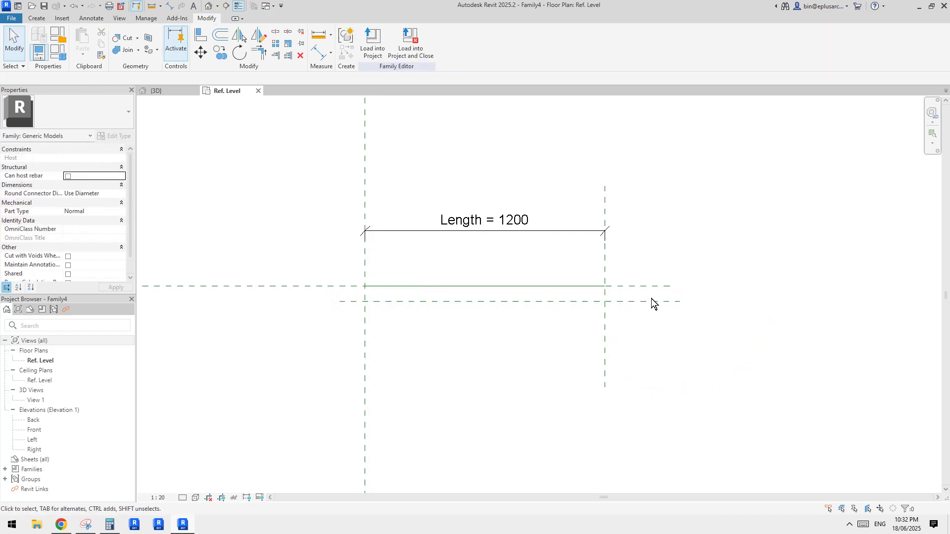
Dimension the distance between the centre reference plane and the new horizontal plane below it
{"action": "key", "text": "d"}
{"action": "key", "text": "i"}
{"action": "left_click", "coordinate": [647, 287]}
{"action": "left_click", "coordinate": [652, 303]}
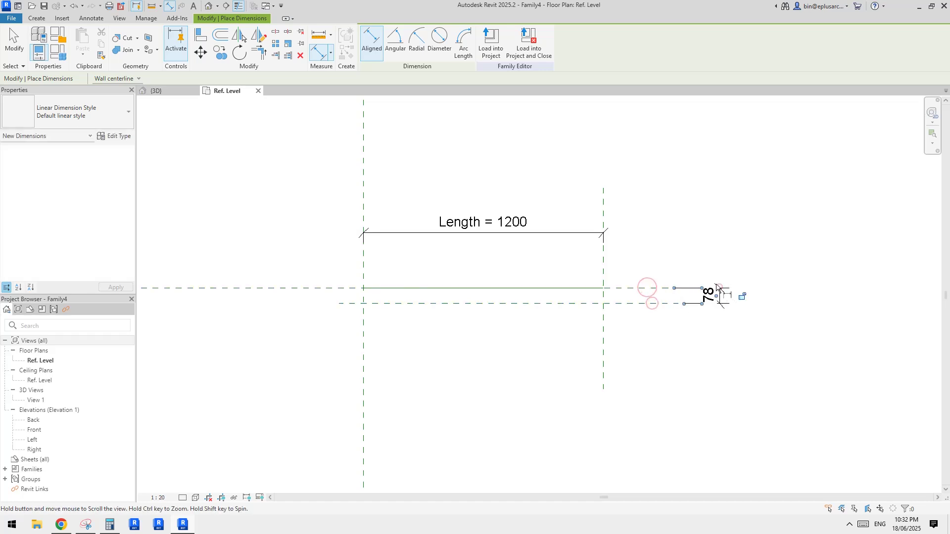
{"action": "left_click", "coordinate": [718, 289]}
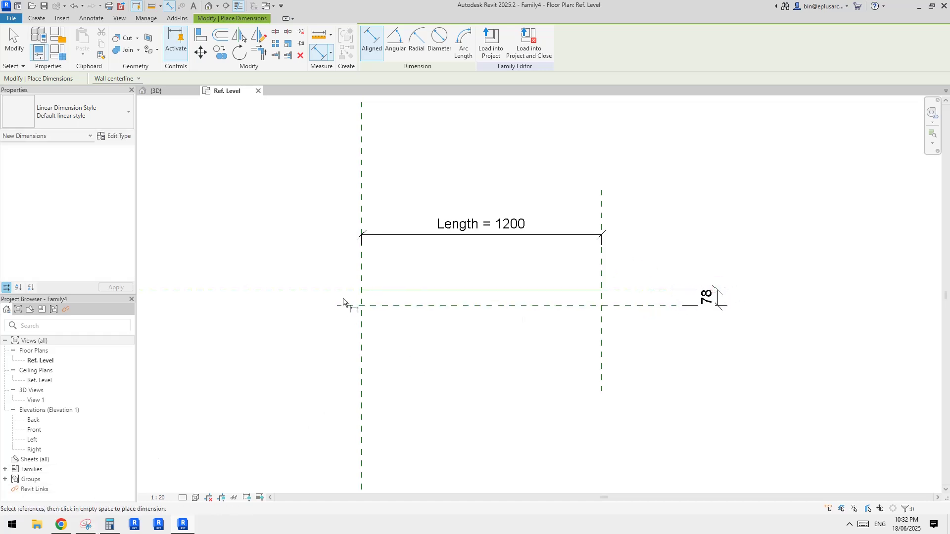
{"action": "scroll", "coordinate": [610, 310], "scroll_direction": "up", "scroll_amount": 1}
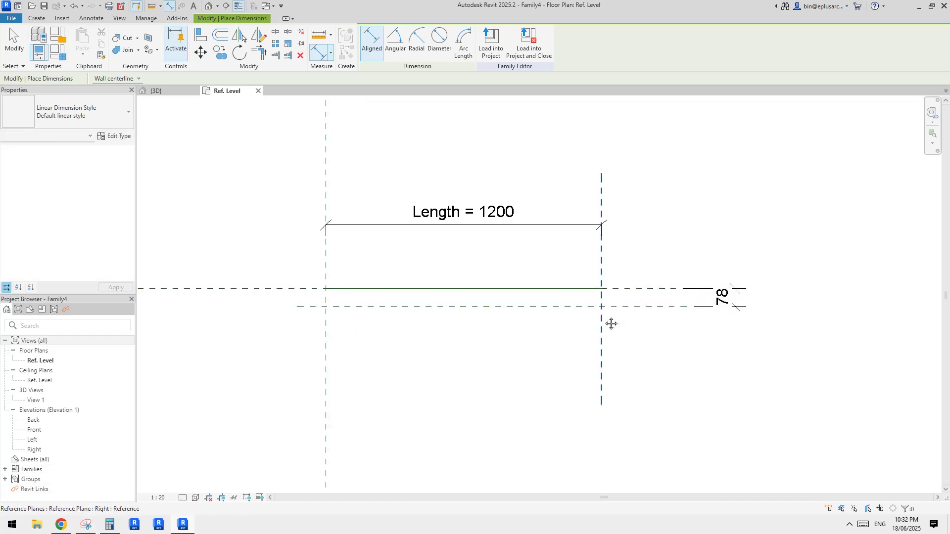
{"action": "key", "text": "Escape"}
{"action": "key", "text": "Escape"}
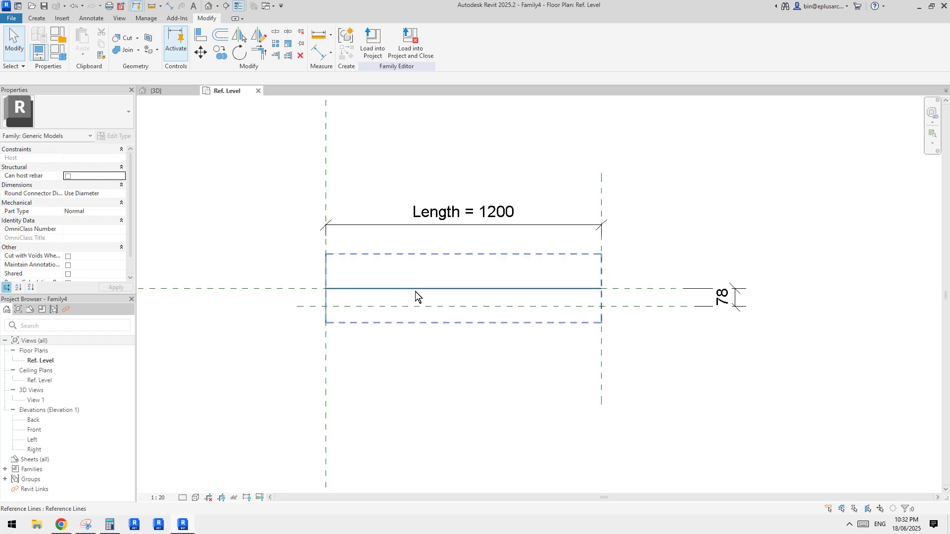
Label the vertical offset dimension with a new instance parameter named h1
{"action": "left_click", "coordinate": [699, 304]}
{"action": "scroll", "coordinate": [737, 290], "scroll_direction": "up", "scroll_amount": 1}
{"action": "left_click", "coordinate": [465, 42]}
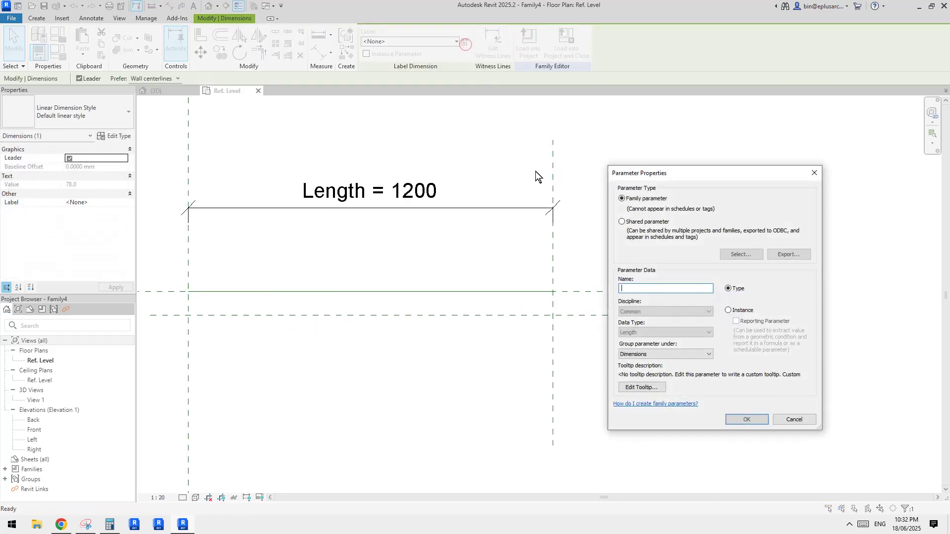
{"action": "type", "text": "h1"}
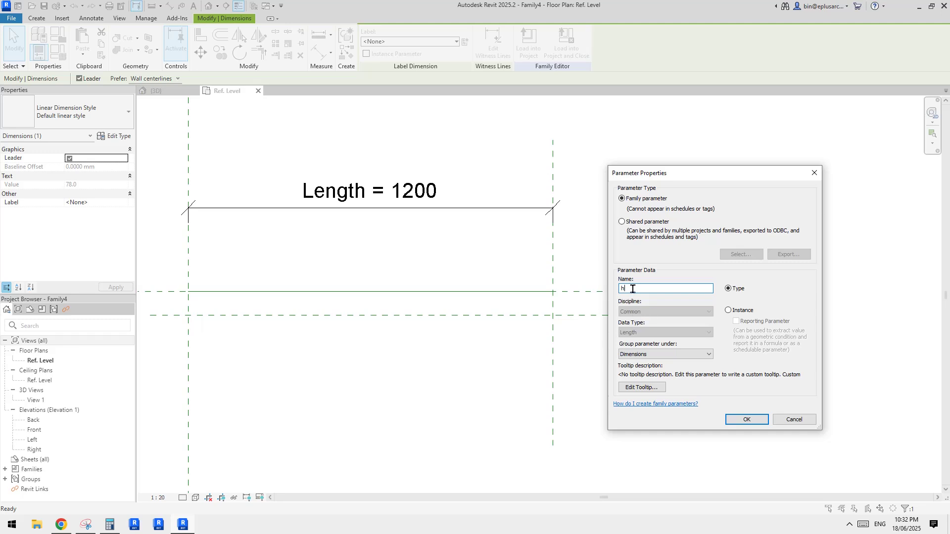
{"action": "left_click", "coordinate": [727, 311]}
{"action": "left_click", "coordinate": [746, 420]}
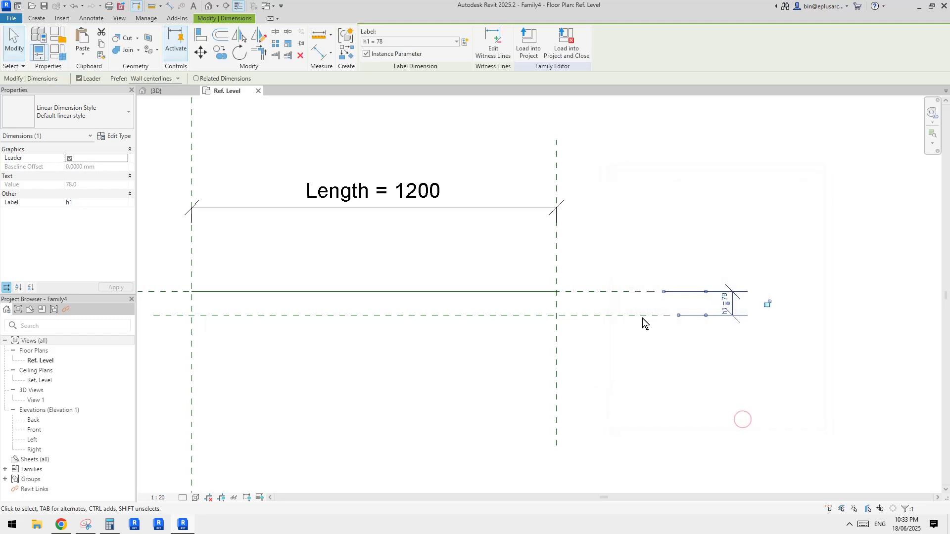
{"action": "scroll", "coordinate": [615, 345], "scroll_direction": "down", "scroll_amount": 2}
{"action": "key", "text": "Escape"}
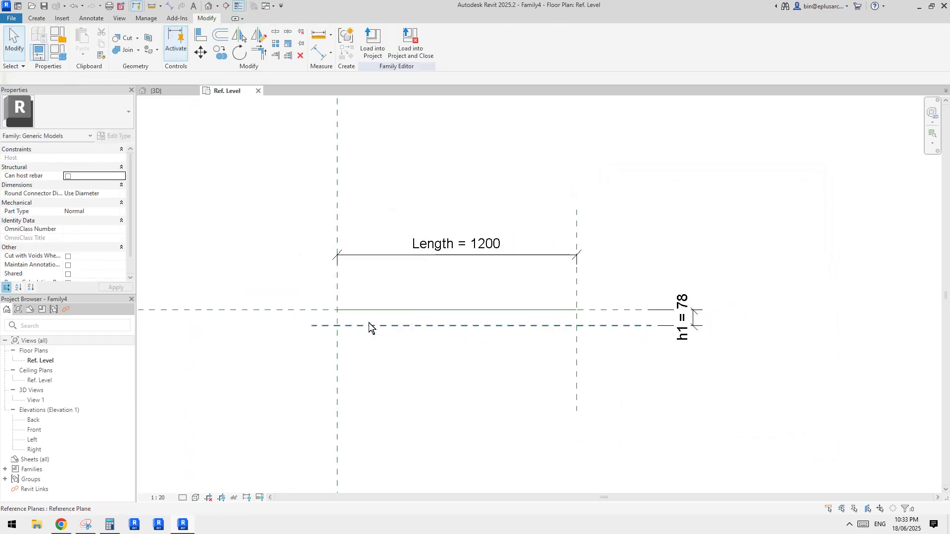
Add an instance family parameter named slope with the Number data type
{"action": "scroll", "coordinate": [600, 324], "scroll_direction": "up", "scroll_amount": 2}
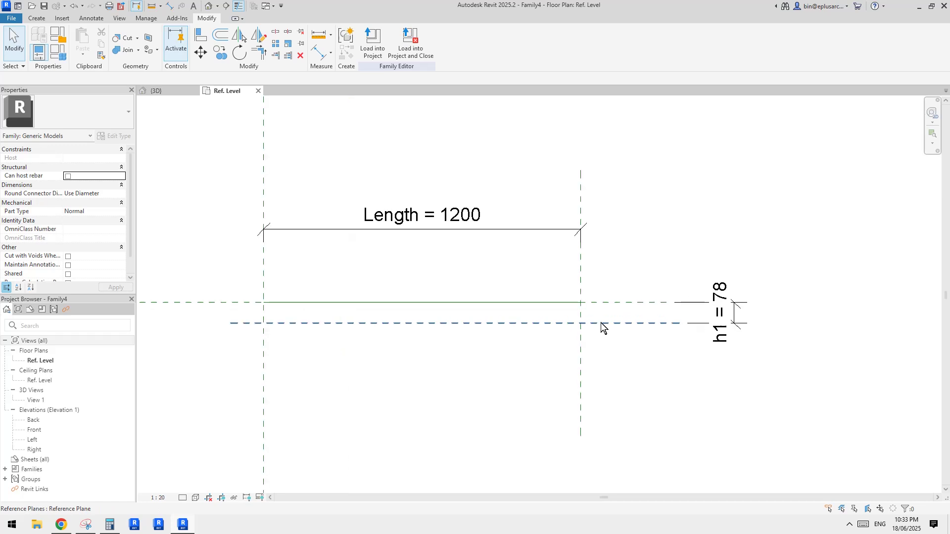
{"action": "middle_click_drag", "start_coordinate": [601, 323], "coordinate": [615, 322]}
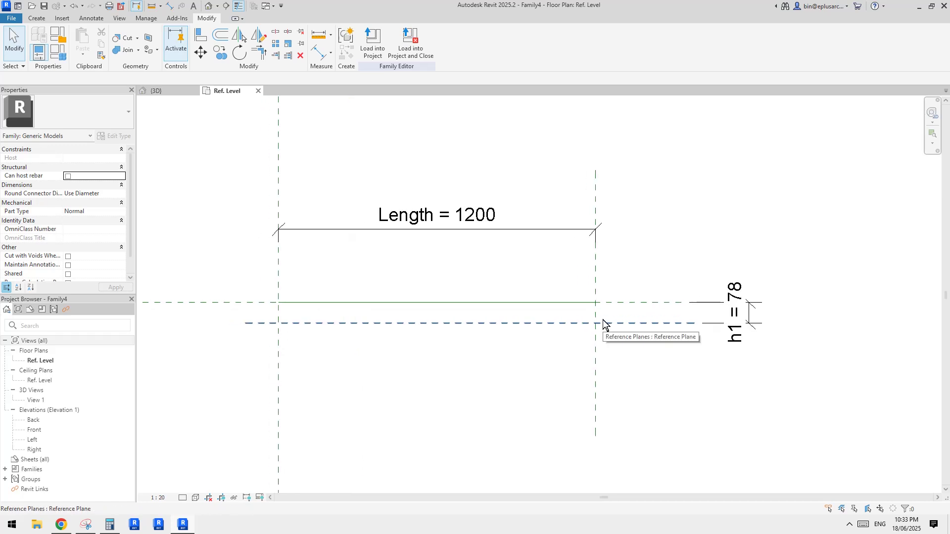
{"action": "middle_click_drag", "start_coordinate": [535, 328], "coordinate": [561, 327]}
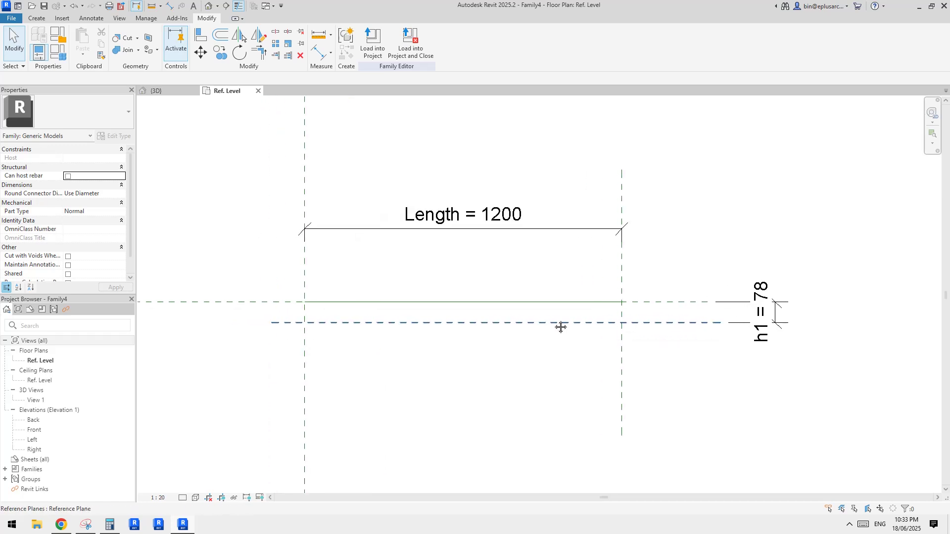
{"action": "left_click", "coordinate": [60, 52]}
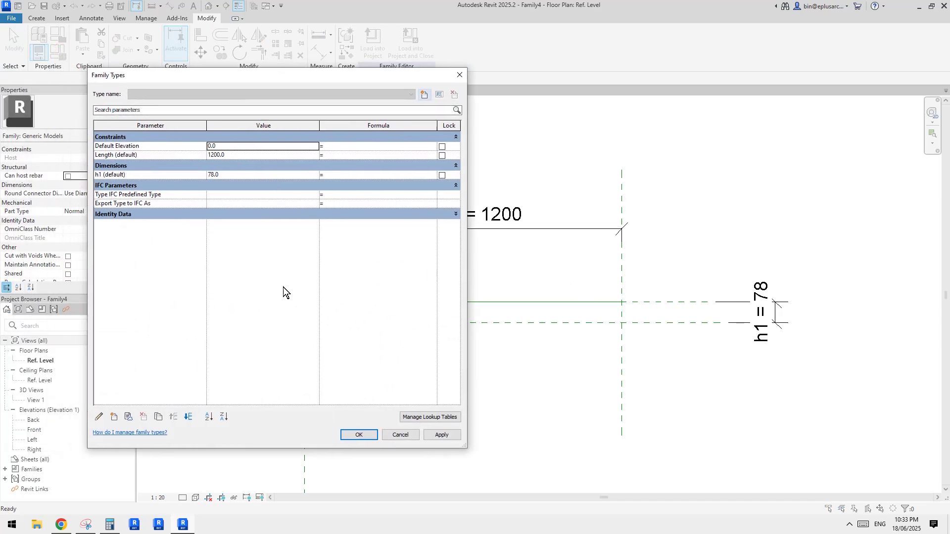
{"action": "left_click", "coordinate": [116, 414]}
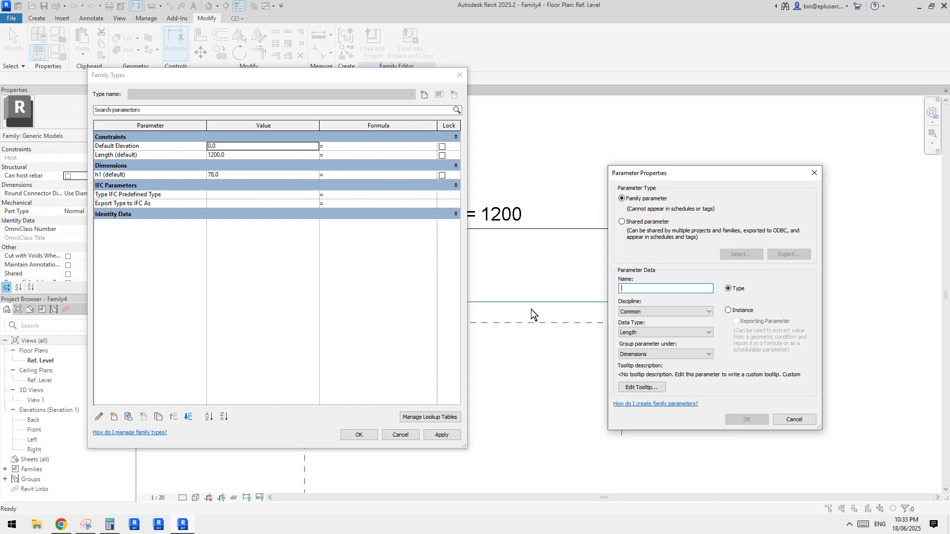
{"action": "type", "text": "slope"}
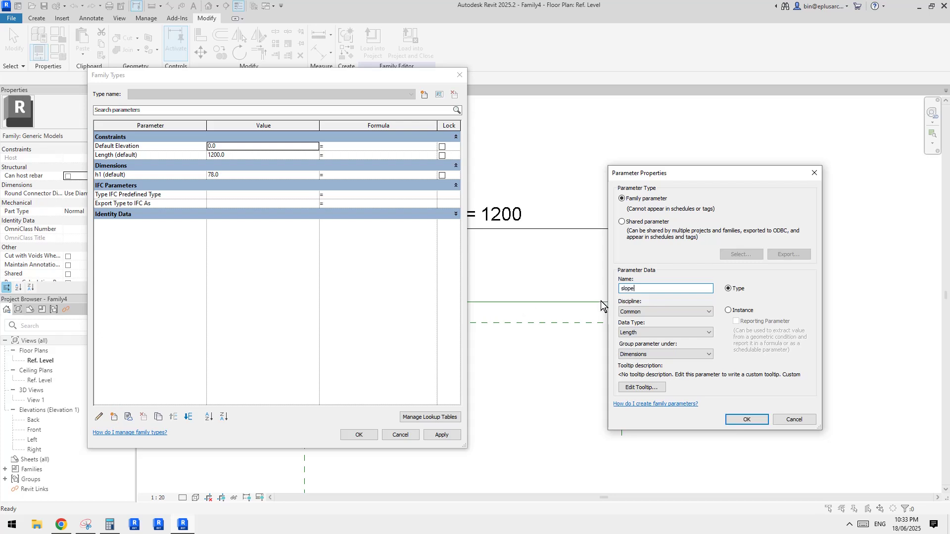
{"action": "left_click", "coordinate": [655, 332]}
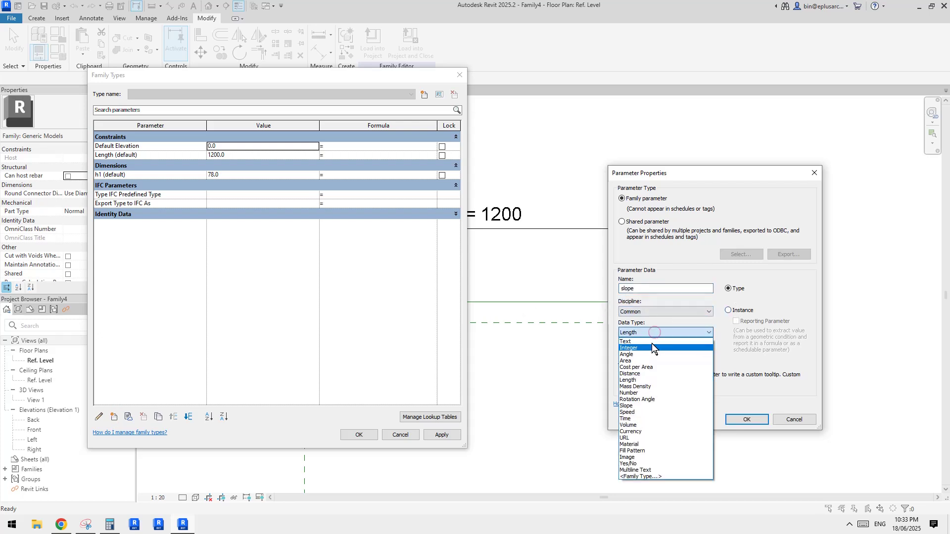
{"action": "left_click", "coordinate": [638, 394]}
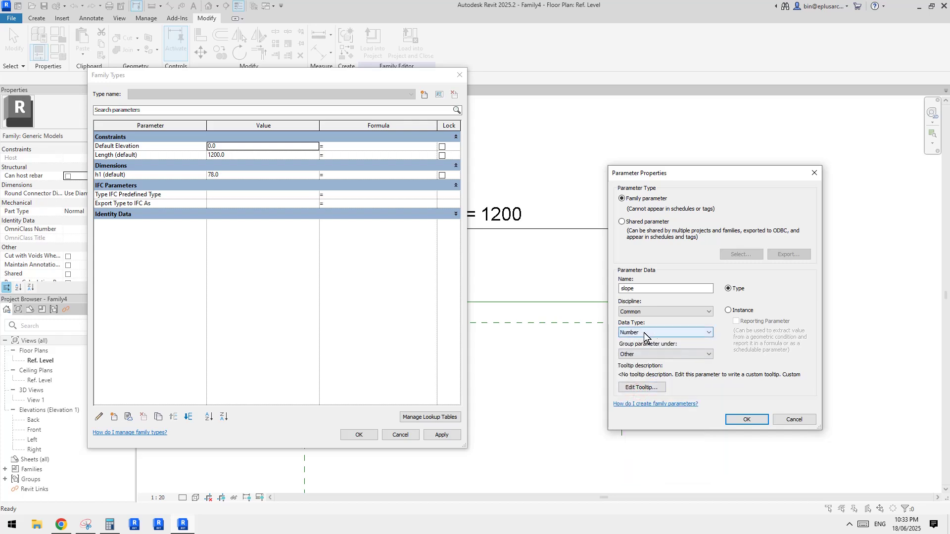
{"action": "left_click", "coordinate": [729, 311]}
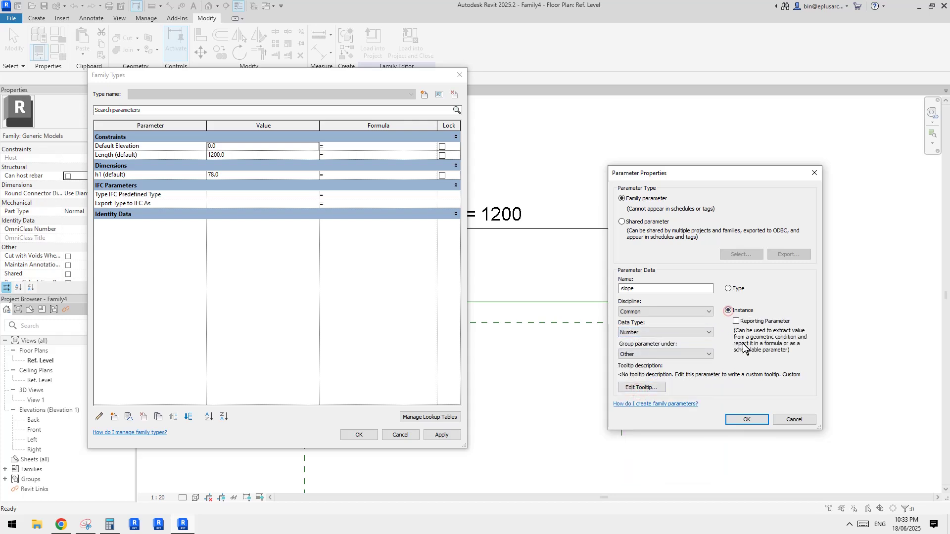
{"action": "left_click", "coordinate": [749, 418]}
Set the slope parameter to 100 and drive h1 with the formula Length/slope
{"action": "left_click", "coordinate": [251, 223]}
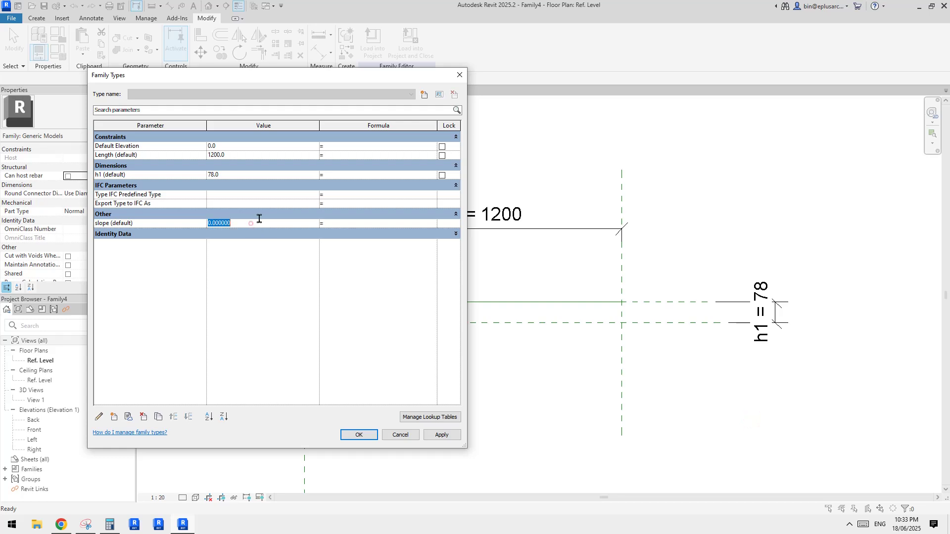
{"action": "type", "text": "100"}
{"action": "left_click", "coordinate": [266, 253]}
{"action": "left_click_drag", "start_coordinate": [319, 77], "coordinate": [342, 83]}
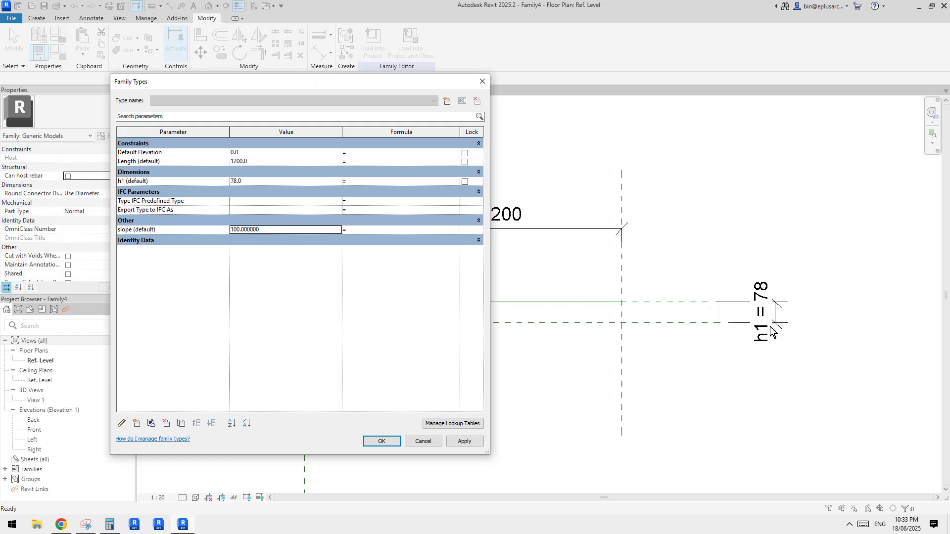
{"action": "left_click", "coordinate": [366, 182]}
{"action": "key", "text": "Caps_Lock"}
{"action": "type", "text": "L"}
{"action": "key", "text": "Caps_Lock"}
{"action": "type", "text": "ength/slope"}
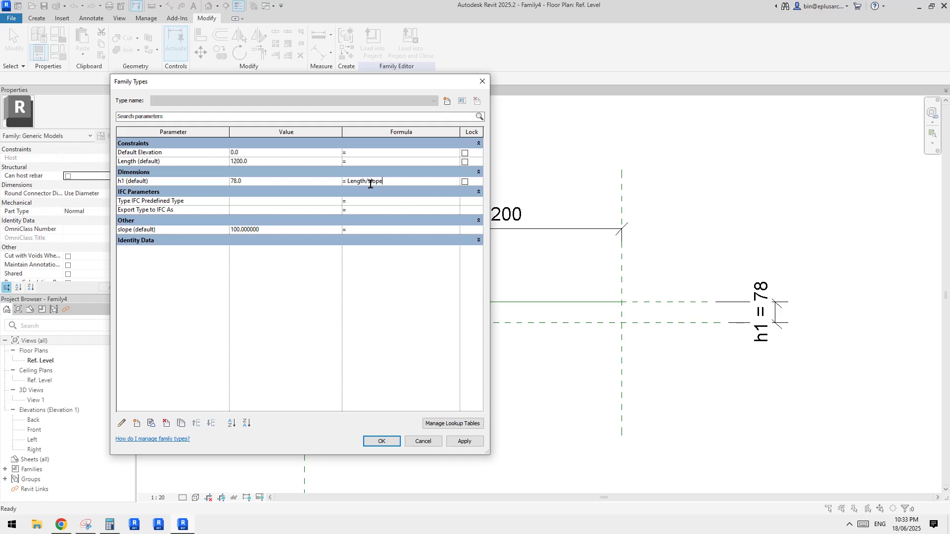
{"action": "key", "text": "Return"}
{"action": "left_click", "coordinate": [390, 441]}
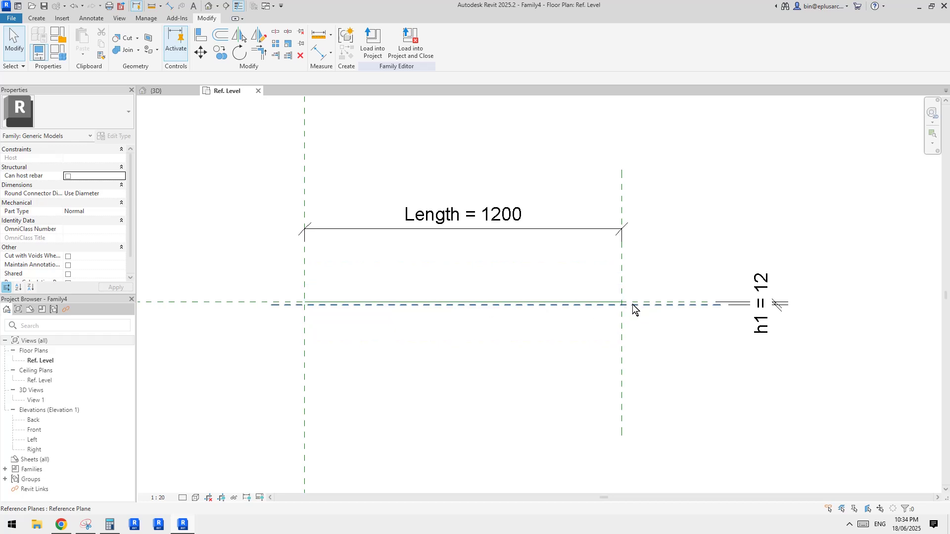
Draw a vertical reference plane about 101 mm beyond the right end of the reference line
{"action": "scroll", "coordinate": [621, 306], "scroll_direction": "up", "scroll_amount": 4}
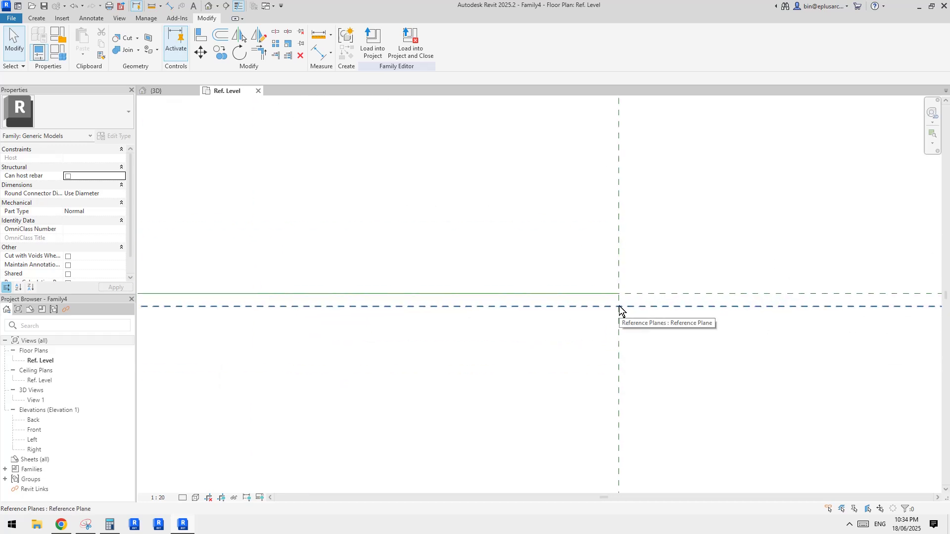
{"action": "scroll", "coordinate": [621, 312], "scroll_direction": "down", "scroll_amount": 5}
{"action": "scroll", "coordinate": [623, 313], "scroll_direction": "up", "scroll_amount": 4}
{"action": "scroll", "coordinate": [605, 280], "scroll_direction": "up", "scroll_amount": 3}
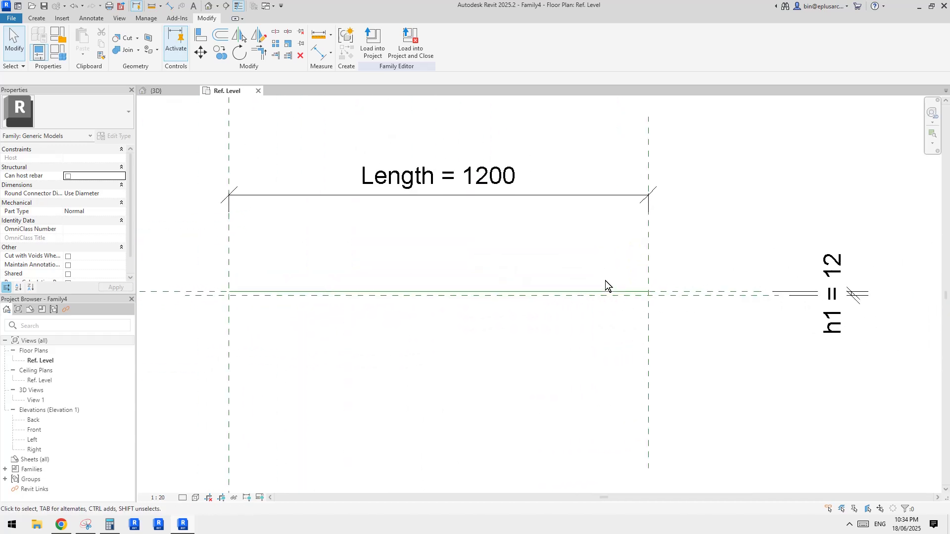
{"action": "scroll", "coordinate": [607, 289], "scroll_direction": "down", "scroll_amount": 2}
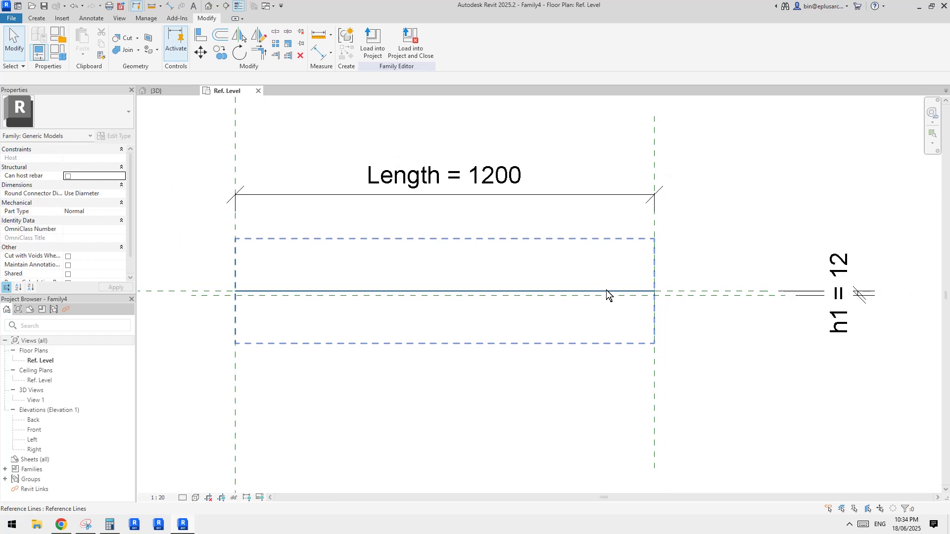
{"action": "middle_click_drag", "start_coordinate": [572, 296], "coordinate": [619, 290]}
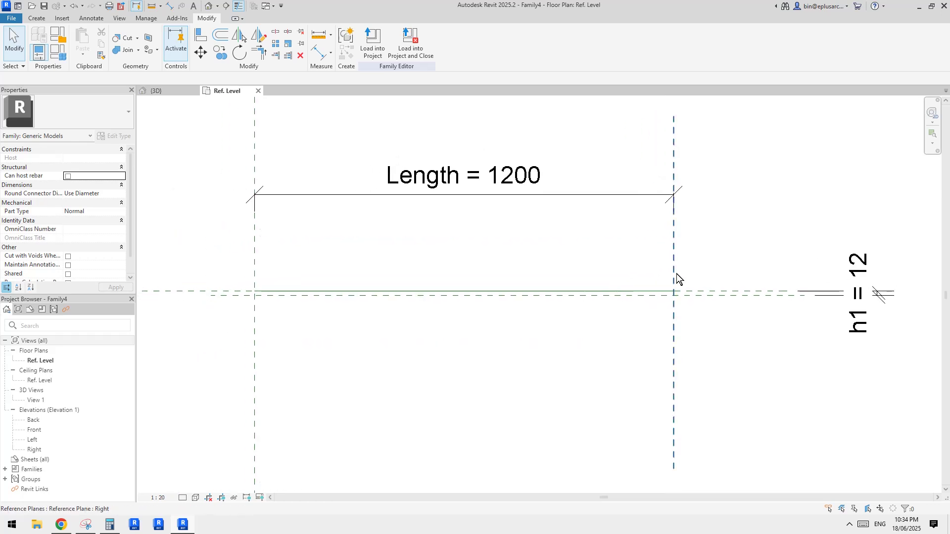
{"action": "middle_click_drag", "start_coordinate": [672, 275], "coordinate": [638, 276]}
{"action": "key", "text": "r"}
{"action": "key", "text": "p"}
{"action": "key", "text": "r"}
{"action": "key", "text": "p"}
{"action": "left_click", "coordinate": [657, 148]}
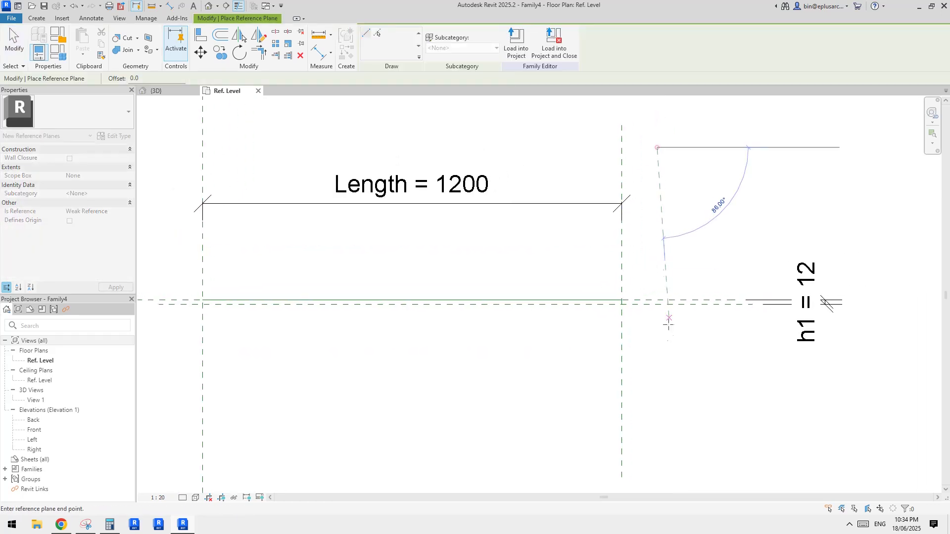
{"action": "left_click", "coordinate": [657, 376]}
{"action": "key", "text": "Escape"}
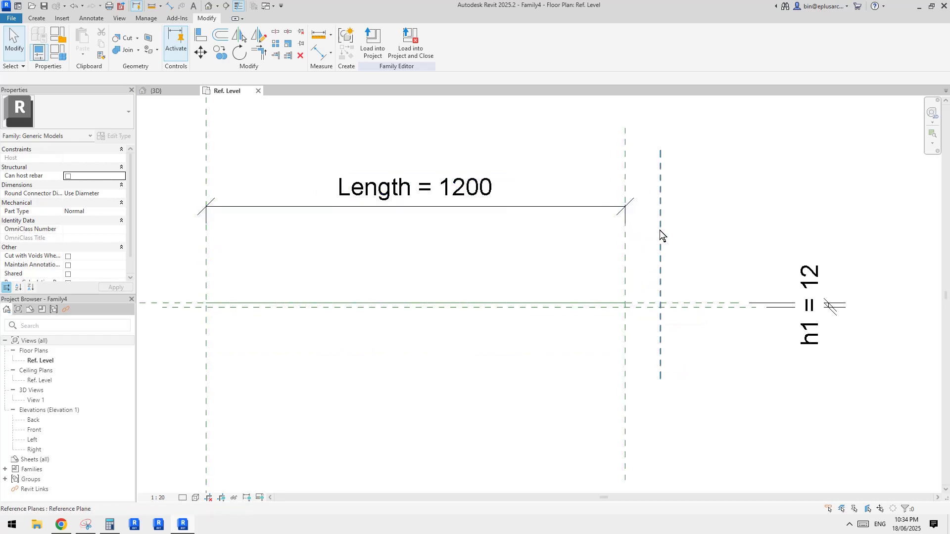
Dimension the distance between the Right reference plane and the new vertical plane beside it
{"action": "key", "text": "d"}
{"action": "key", "text": "i"}
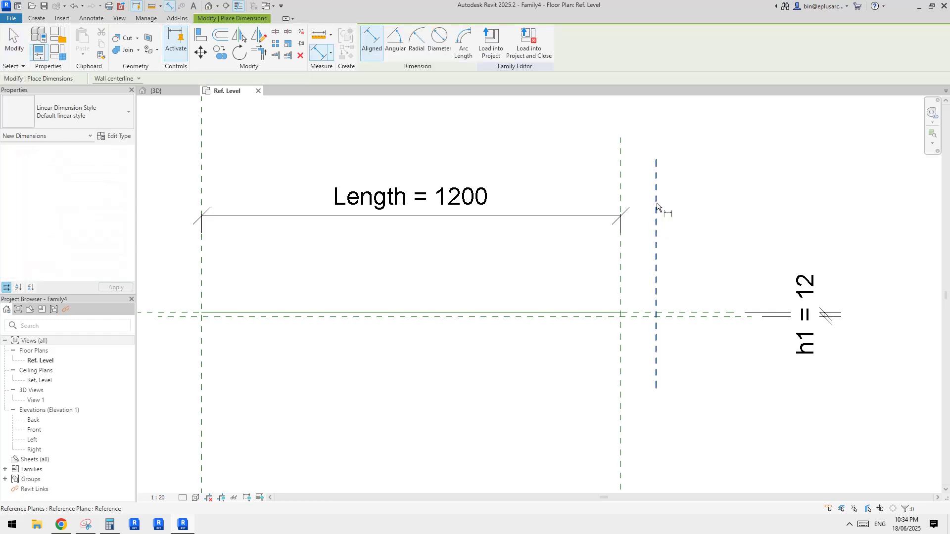
{"action": "left_click", "coordinate": [662, 195]}
{"action": "left_click", "coordinate": [626, 178]}
{"action": "left_click", "coordinate": [636, 163]}
{"action": "key", "text": "Escape"}
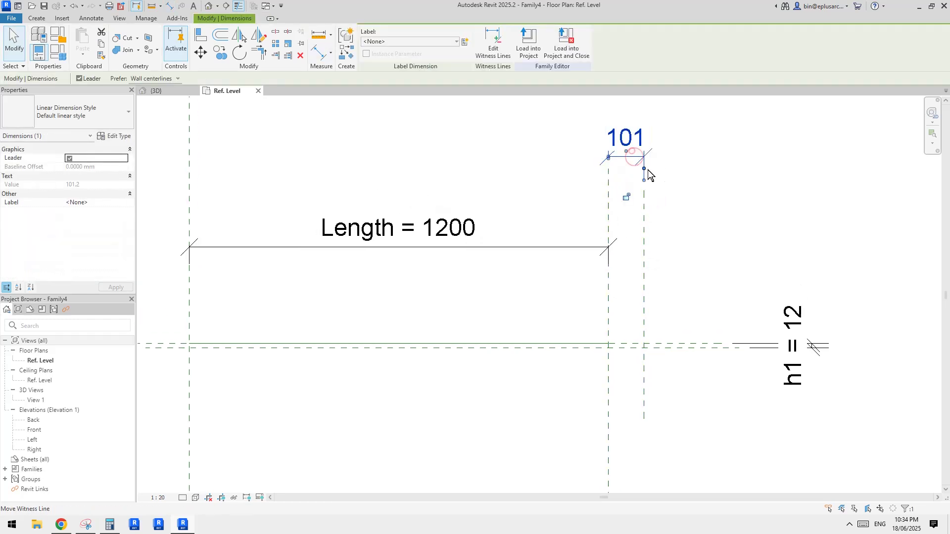
Label the 101 mm dimension with a new instance family parameter named wth
{"action": "left_click", "coordinate": [464, 41]}
{"action": "type", "text": "w"}
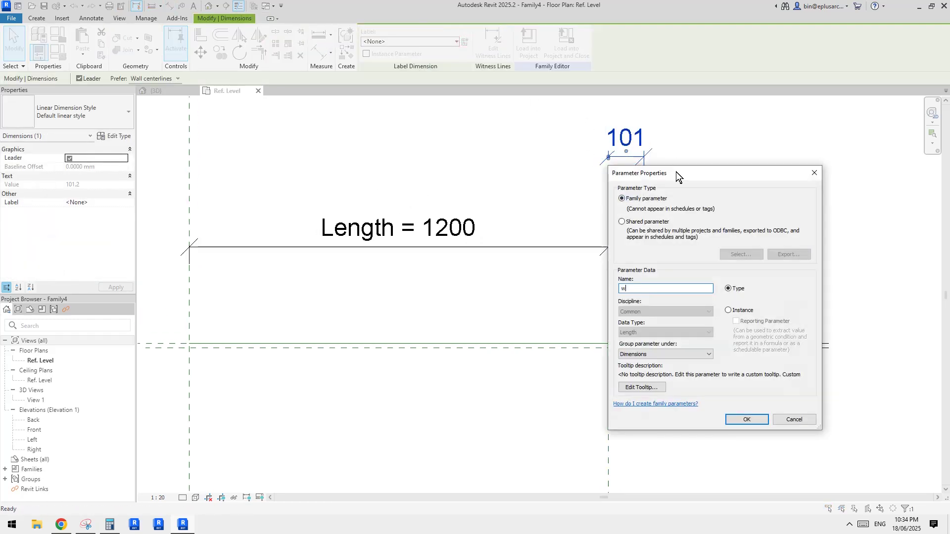
{"action": "type", "text": "th"}
{"action": "left_click", "coordinate": [732, 310]}
{"action": "left_click", "coordinate": [746, 419]}
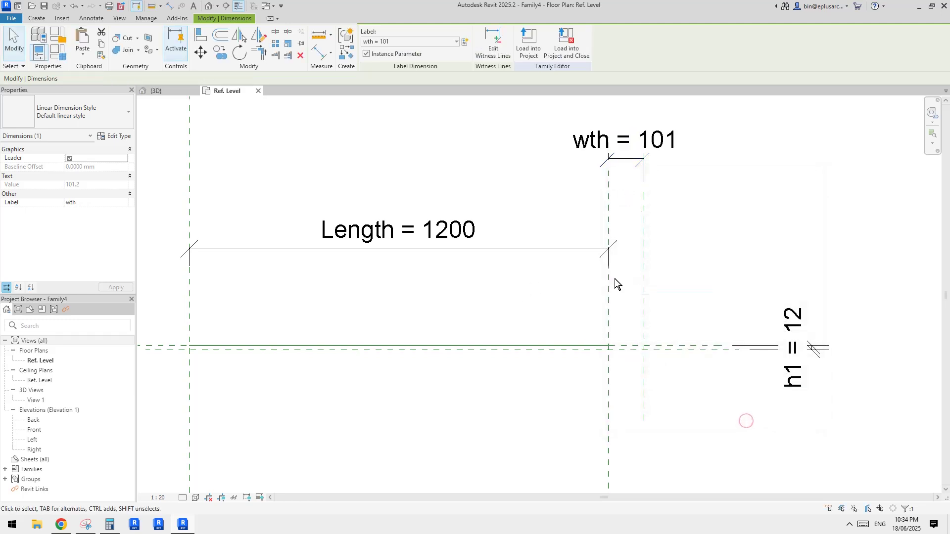
{"action": "left_click", "coordinate": [632, 284]}
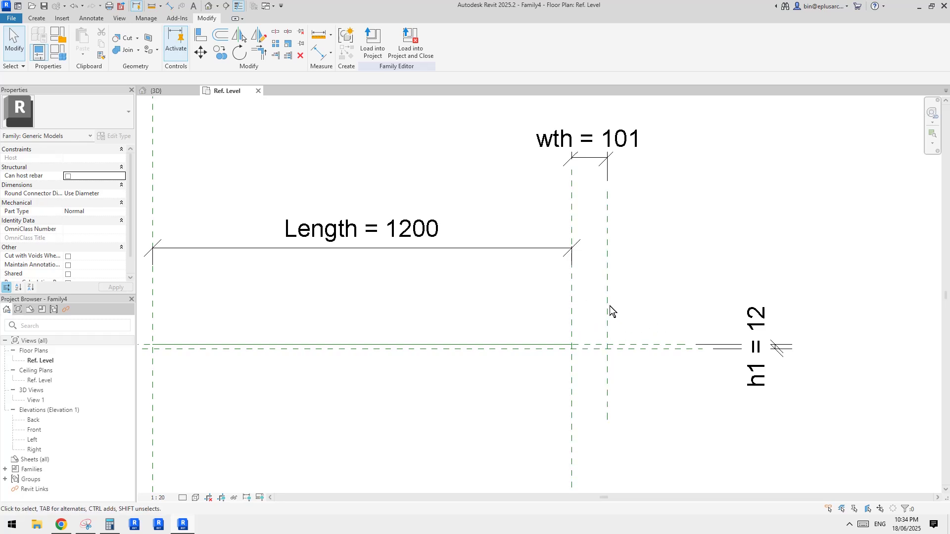
Draw another vertical reference plane about 157 mm beyond the plane controlled by wth
{"action": "key", "text": "r"}
{"action": "key", "text": "p"}
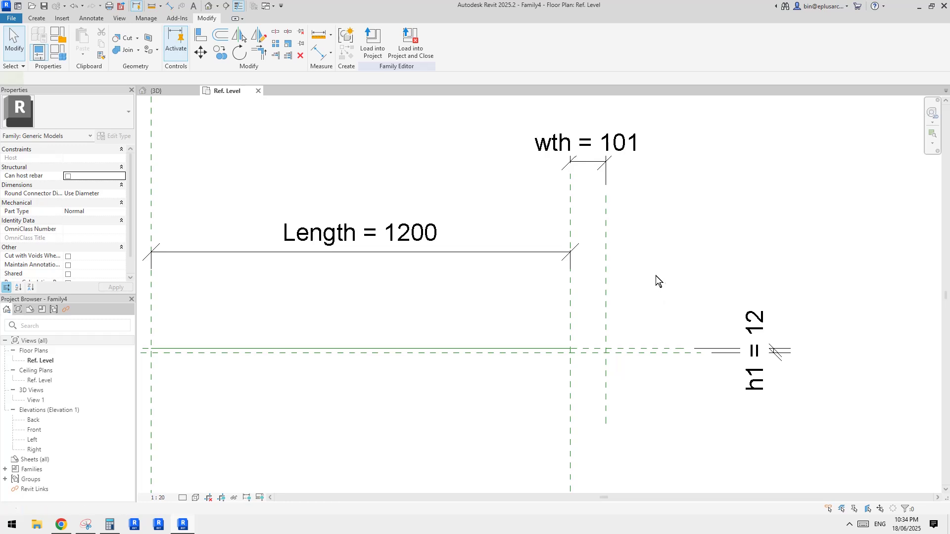
{"action": "left_click", "coordinate": [659, 166]}
{"action": "left_click", "coordinate": [660, 396]}
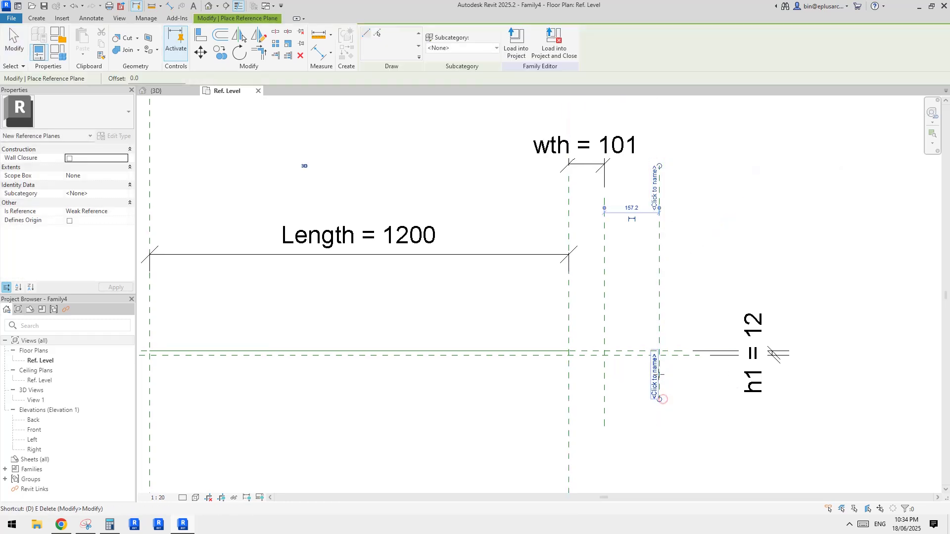
Dimension the distance between the two outermost vertical reference planes, placing the dimension above the wth dimension
{"action": "key", "text": "d"}
{"action": "key", "text": "i"}
{"action": "left_click", "coordinate": [605, 263]}
{"action": "left_click", "coordinate": [659, 265]}
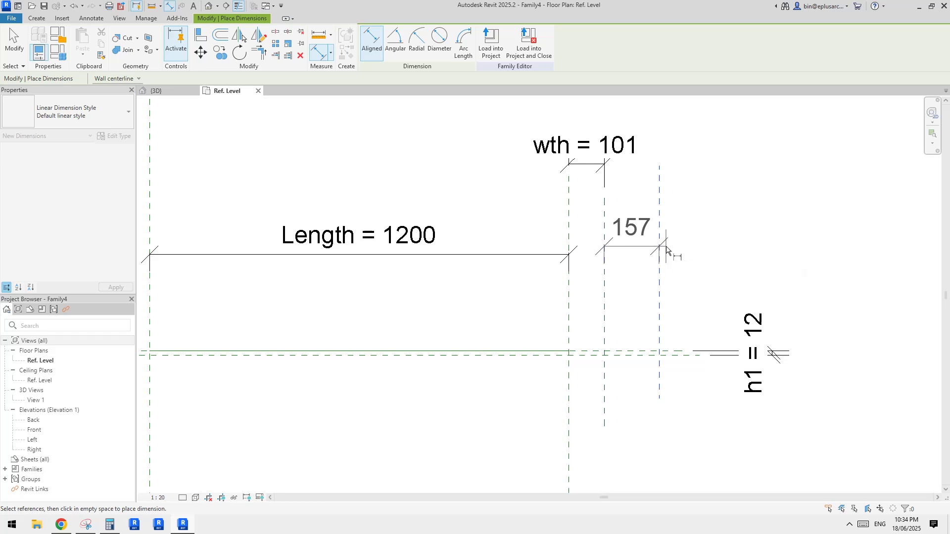
{"action": "middle_click_drag", "start_coordinate": [684, 226], "coordinate": [677, 271]}
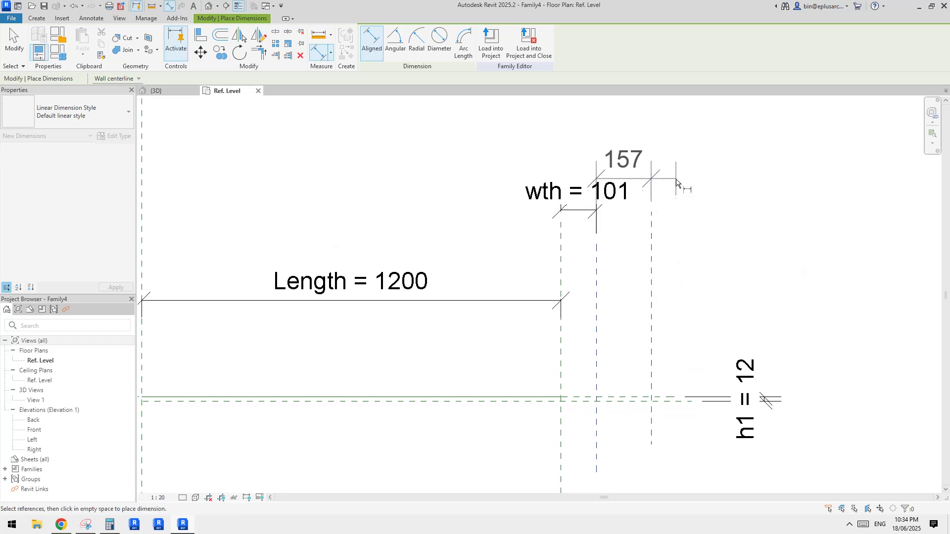
{"action": "left_click", "coordinate": [679, 155]}
{"action": "key", "text": "Escape"}
{"action": "key", "text": "Escape"}
Label the new dimension between the two outermost vertical planes with an instance parameter named rwh L
{"action": "left_click", "coordinate": [634, 140]}
{"action": "middle_click_drag", "start_coordinate": [714, 184], "coordinate": [689, 203]}
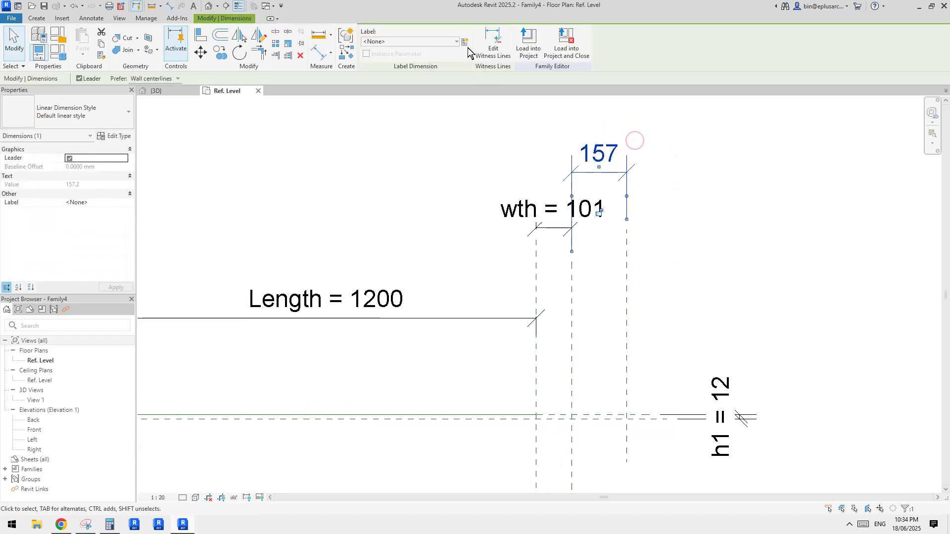
{"action": "left_click", "coordinate": [465, 42]}
{"action": "left_click", "coordinate": [678, 153]}
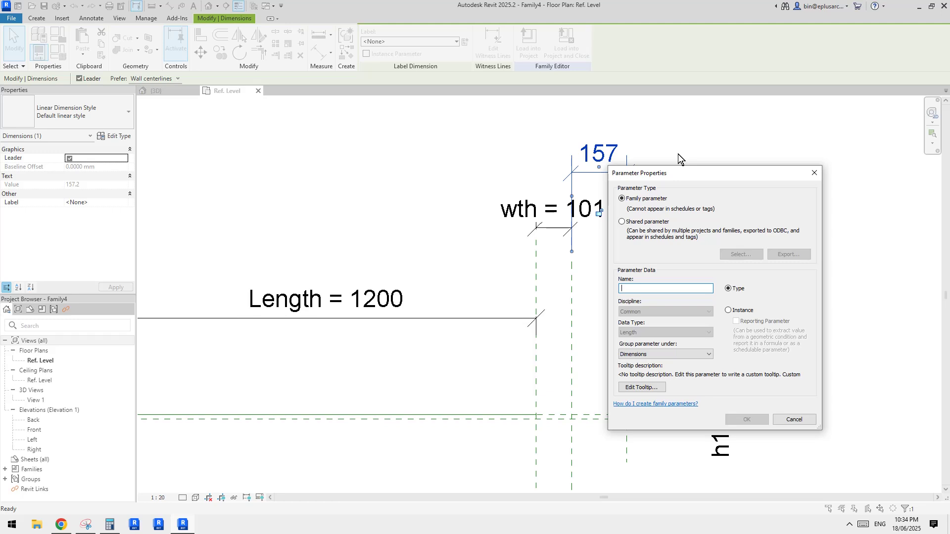
{"action": "type", "text": "rwh"}
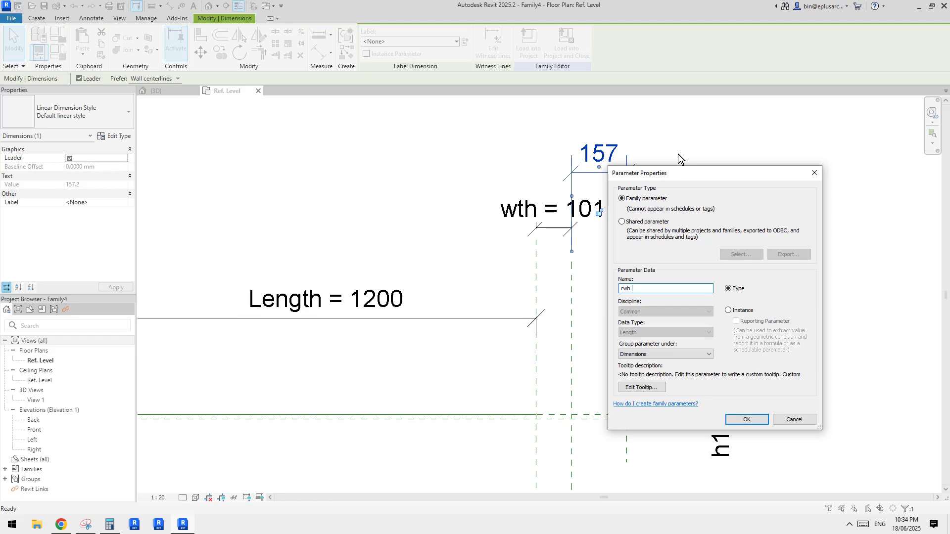
{"action": "key", "text": "Caps_Lock"}
{"action": "type", "text": "L"}
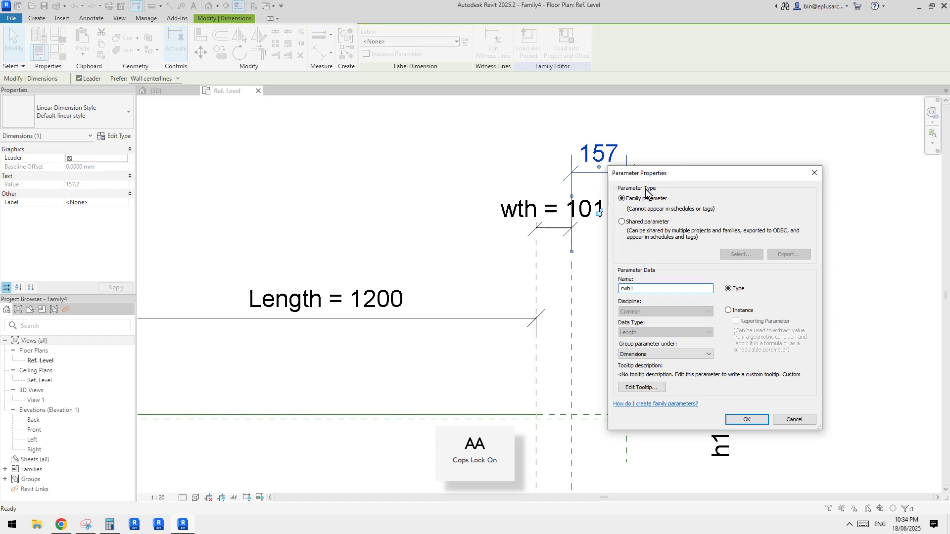
{"action": "key", "text": "Caps_Lock"}
{"action": "left_click", "coordinate": [734, 317]}
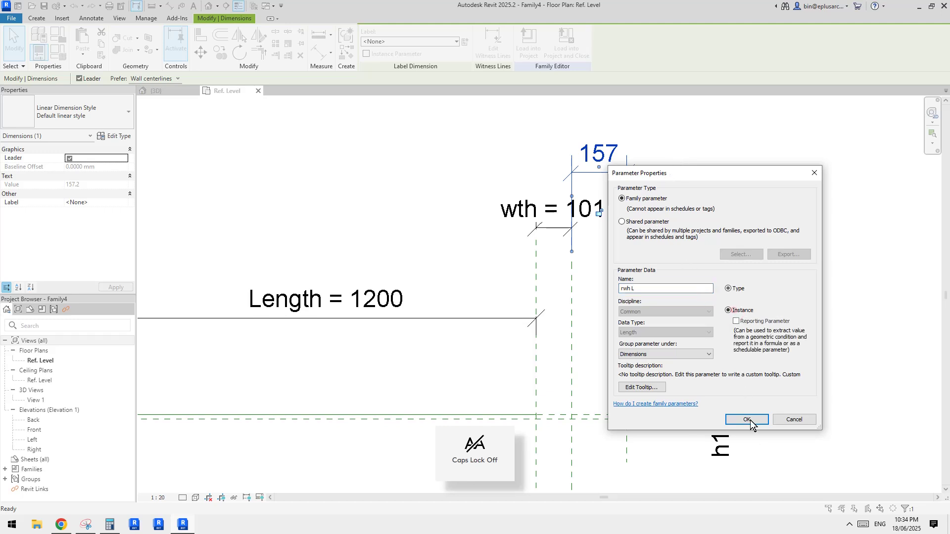
{"action": "left_click", "coordinate": [747, 419]}
{"action": "middle_click_drag", "start_coordinate": [609, 441], "coordinate": [675, 283]}
{"action": "key", "text": "Escape"}
{"action": "scroll", "coordinate": [646, 339], "scroll_direction": "down", "scroll_amount": 1}
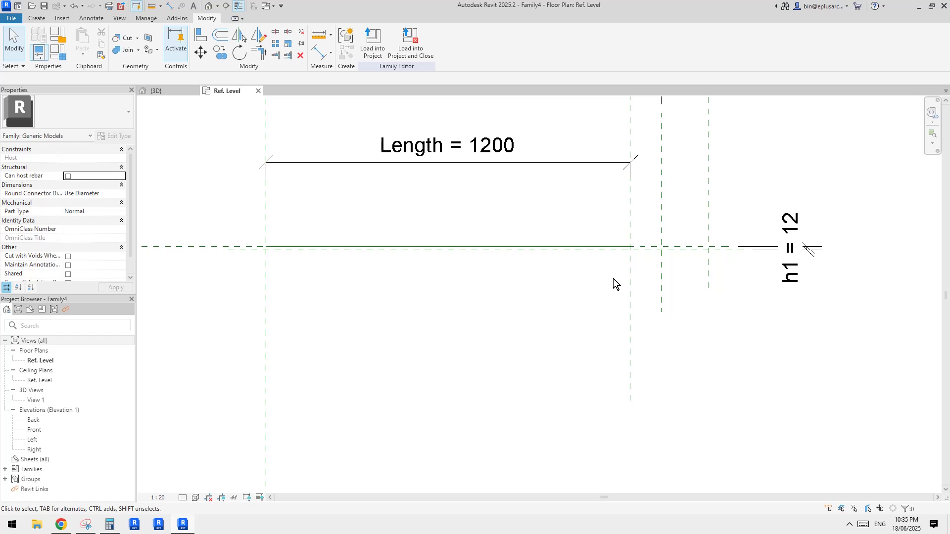
Switch to the Snipping Tool and mark the rainhead's depth below the box gutter with a vertical arrow on figure (a)
{"action": "left_click", "coordinate": [87, 525]}
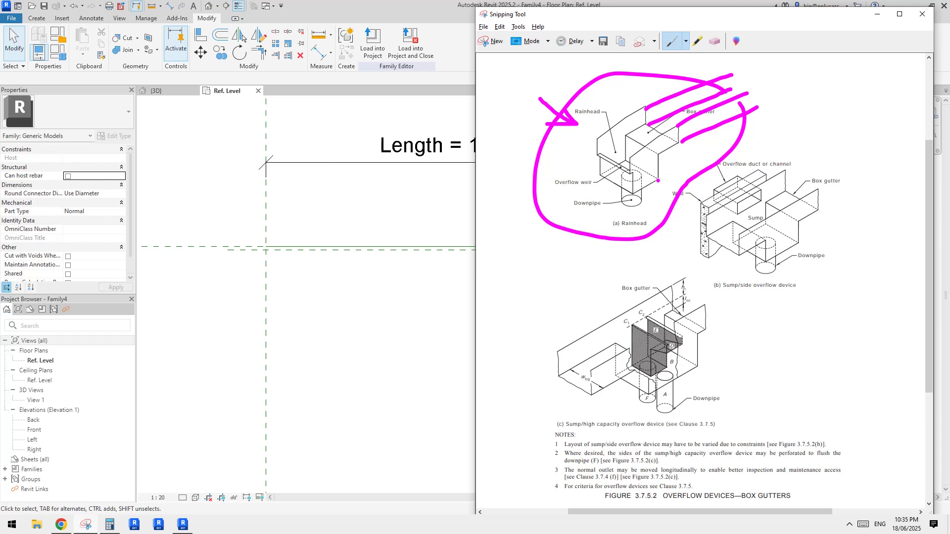
{"action": "left_click_drag", "start_coordinate": [658, 180], "coordinate": [671, 170]}
{"action": "left_click_drag", "start_coordinate": [663, 149], "coordinate": [665, 151]}
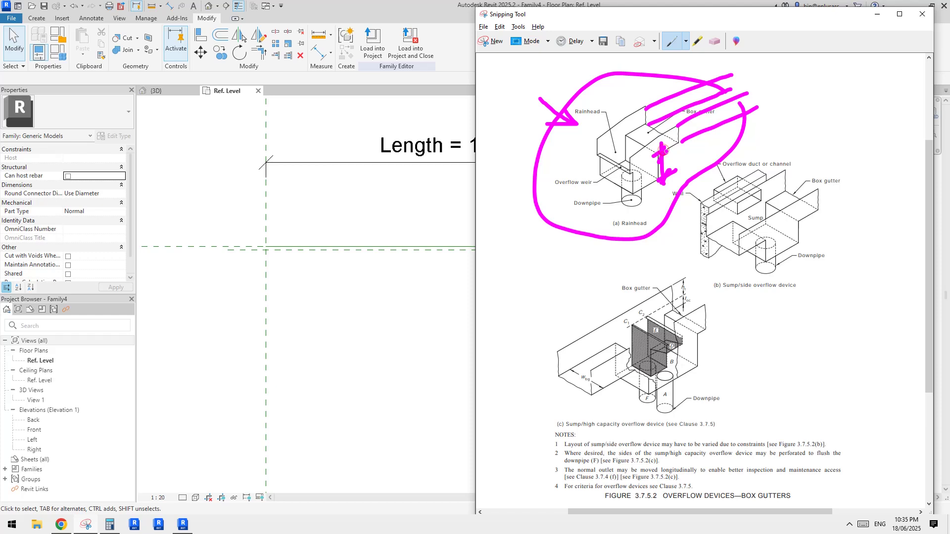
Return to Revit and draw a short horizontal reference plane about 97 mm below the h1 plane, crossing the vertical planes at the gutter's outlet end
{"action": "left_click", "coordinate": [451, 321]}
{"action": "key", "text": "r"}
{"action": "key", "text": "p"}
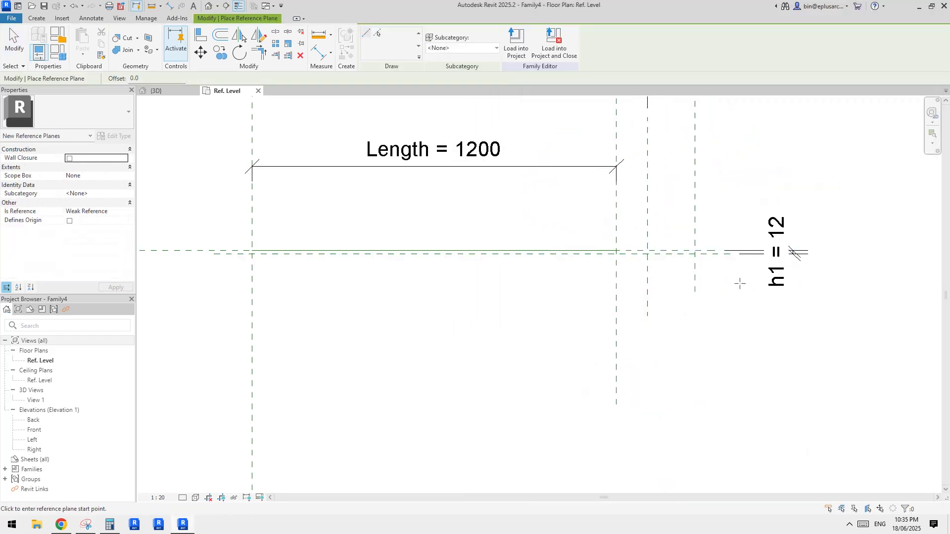
{"action": "left_click", "coordinate": [740, 283]}
{"action": "left_click", "coordinate": [594, 284]}
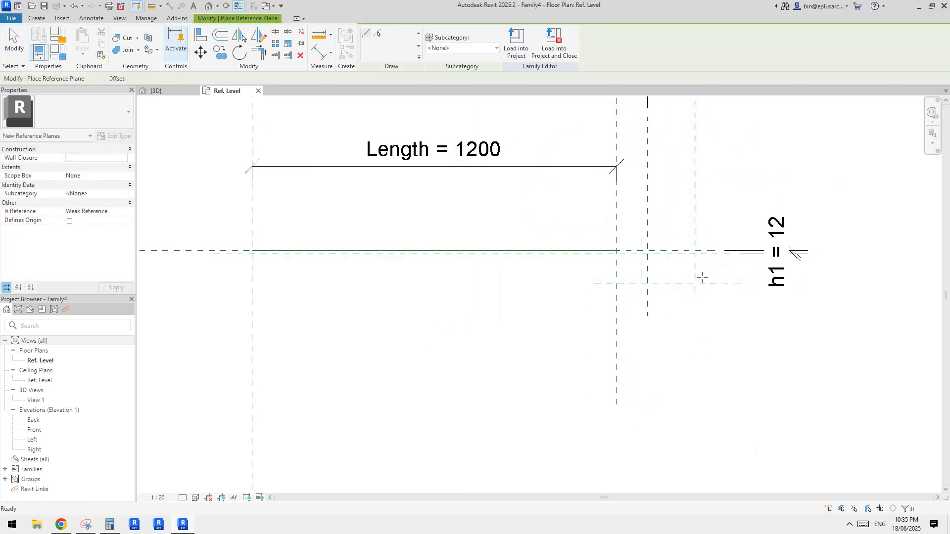
Dimension the distance between the h1 reference plane and the new horizontal plane below it
{"action": "key", "text": "d"}
{"action": "key", "text": "i"}
{"action": "scroll", "coordinate": [725, 267], "scroll_direction": "up", "scroll_amount": 2}
{"action": "left_click", "coordinate": [713, 244]}
{"action": "left_click", "coordinate": [717, 289]}
{"action": "left_click", "coordinate": [754, 332]}
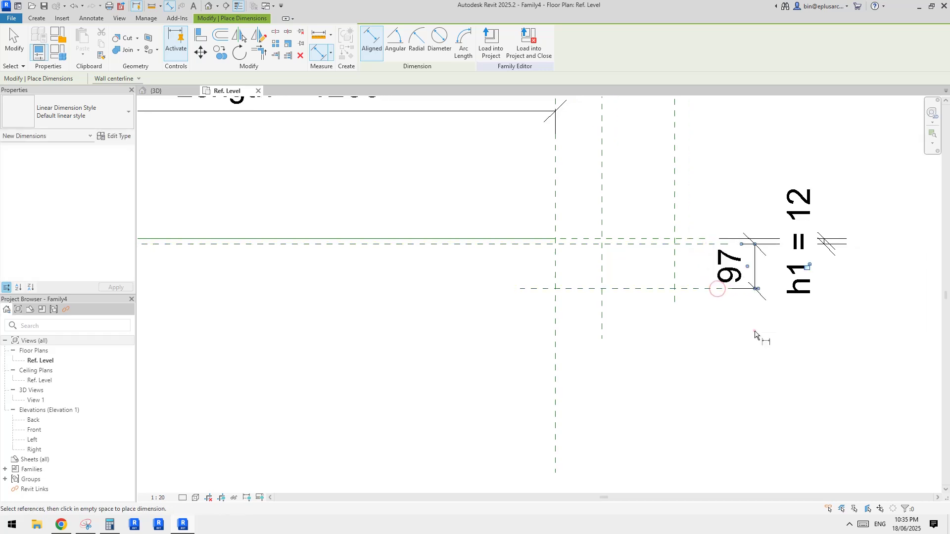
{"action": "key", "text": "Escape"}
Label the dimension below the h1 plane with a new instance family parameter named rwh D
{"action": "left_click", "coordinate": [466, 42]}
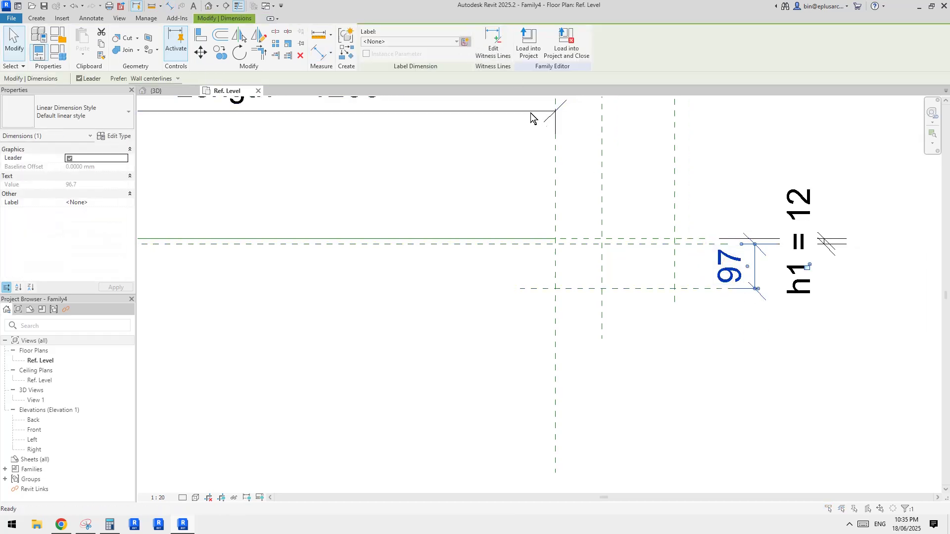
{"action": "type", "text": "rw"}
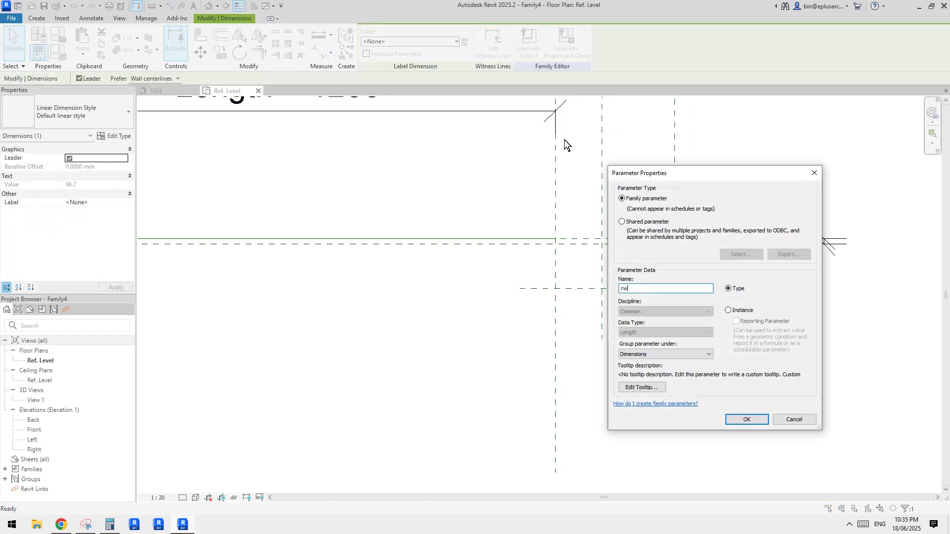
{"action": "type", "text": "h"}
{"action": "key", "text": "Caps_Lock"}
{"action": "type", "text": "D"}
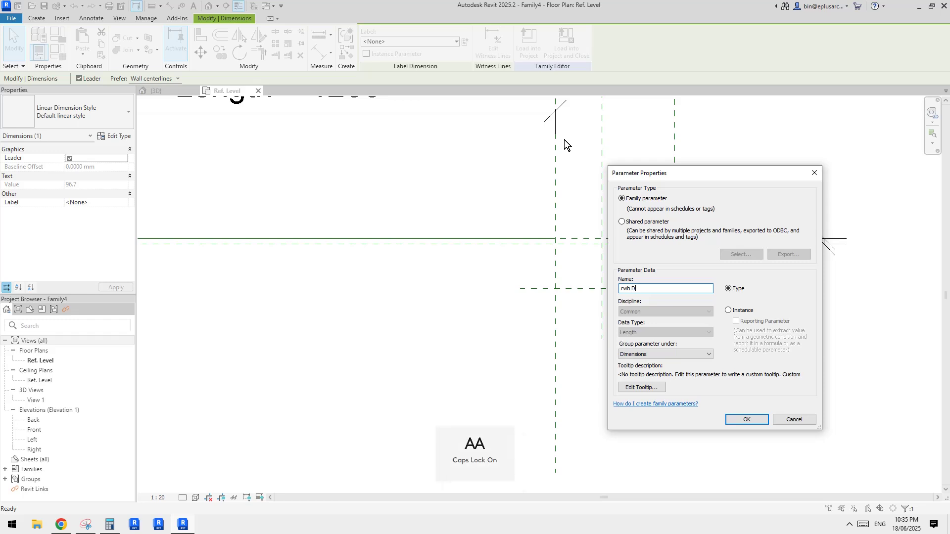
{"action": "key", "text": "Caps_Lock"}
{"action": "left_click", "coordinate": [730, 310]}
{"action": "left_click", "coordinate": [748, 420]}
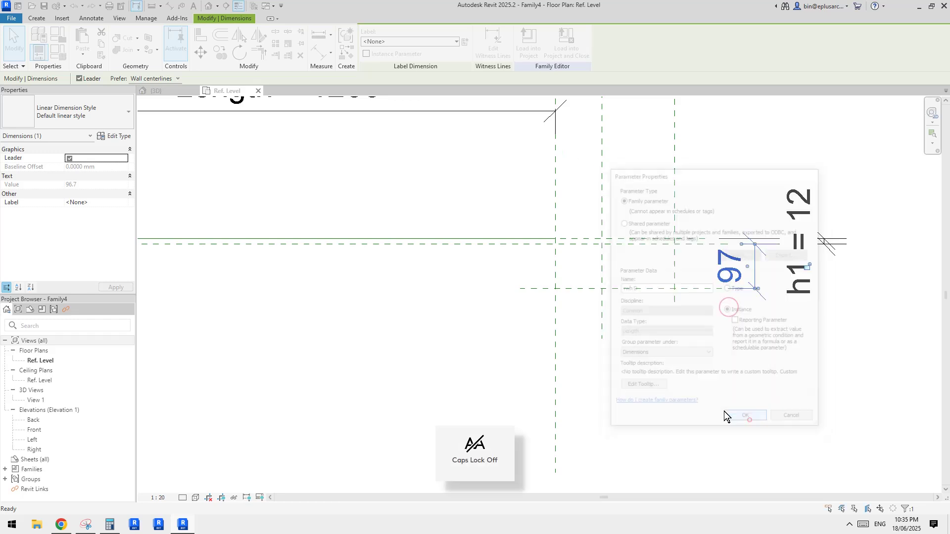
{"action": "middle_click_drag", "start_coordinate": [604, 373], "coordinate": [652, 353]}
{"action": "key", "text": "Escape"}
Draw a sloped reference line from the gutter's start to about 25 mm below the centre plane, just short of the first vertical plane beyond Length
{"action": "scroll", "coordinate": [646, 352], "scroll_direction": "down", "scroll_amount": 1}
{"action": "scroll", "coordinate": [551, 270], "scroll_direction": "down", "scroll_amount": 1}
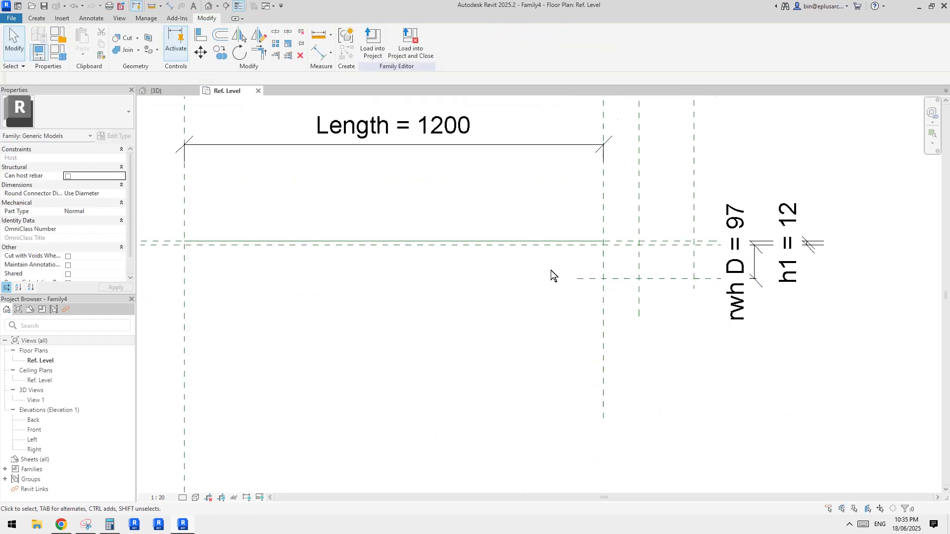
{"action": "middle_click_drag", "start_coordinate": [558, 287], "coordinate": [601, 289]}
{"action": "middle_click_drag", "start_coordinate": [695, 286], "coordinate": [691, 288]}
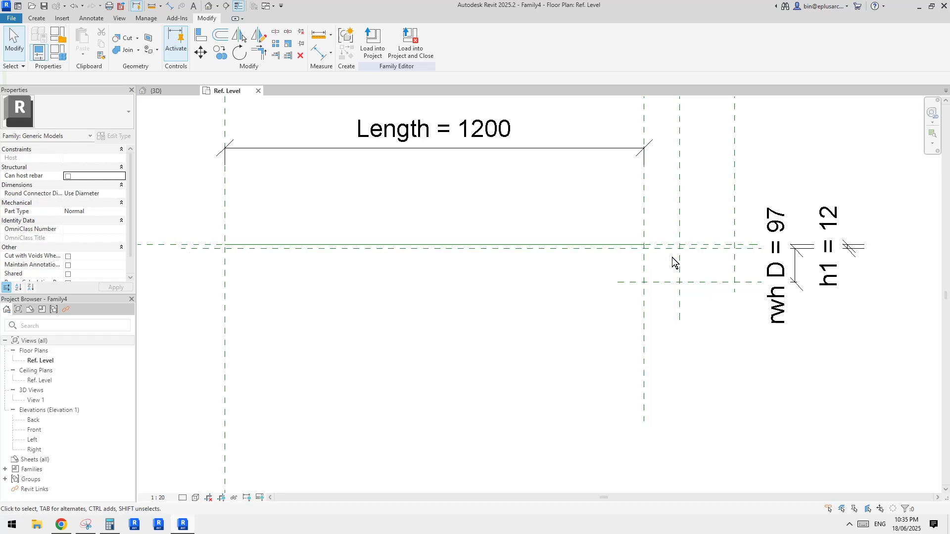
{"action": "middle_click_drag", "start_coordinate": [611, 283], "coordinate": [667, 285]}
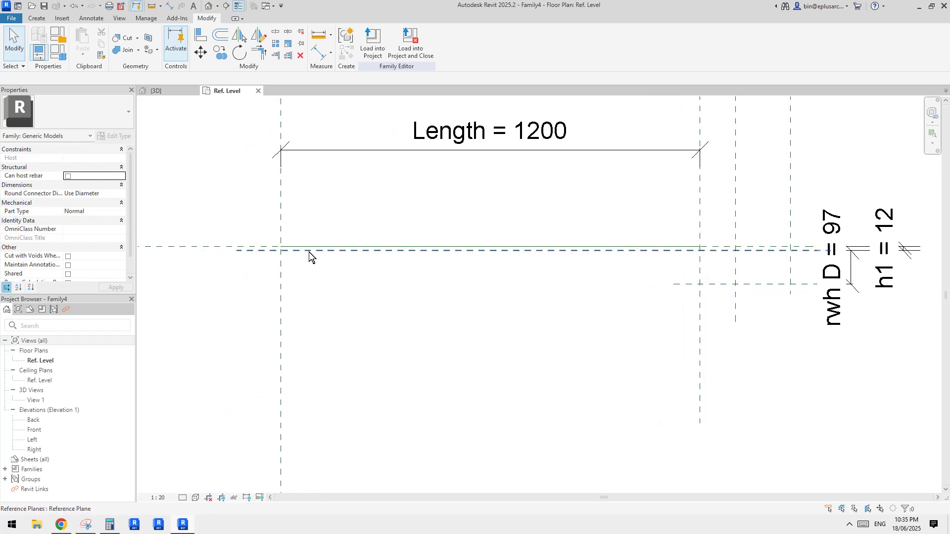
{"action": "scroll", "coordinate": [306, 251], "scroll_direction": "up", "scroll_amount": 3}
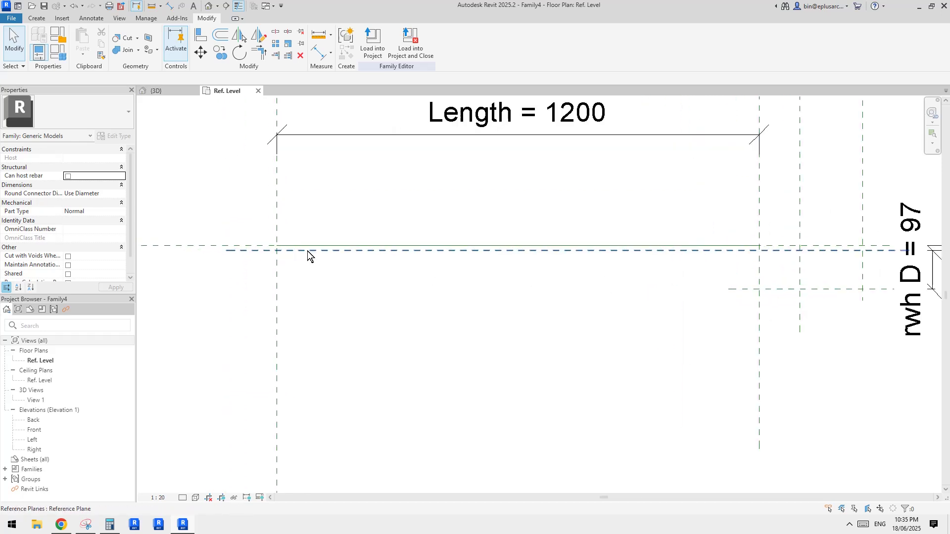
{"action": "left_click", "coordinate": [45, 21]}
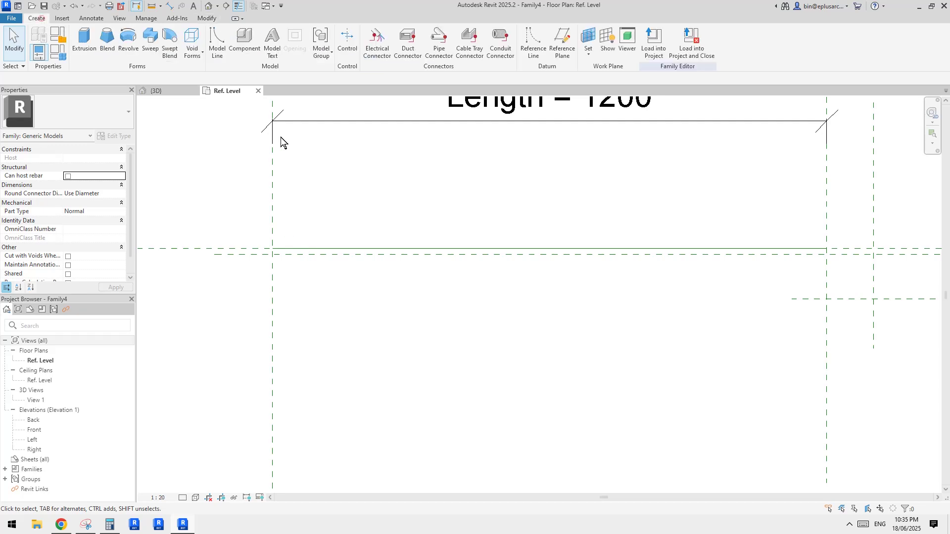
{"action": "left_click", "coordinate": [534, 58]}
{"action": "scroll", "coordinate": [640, 216], "scroll_direction": "down", "scroll_amount": 1}
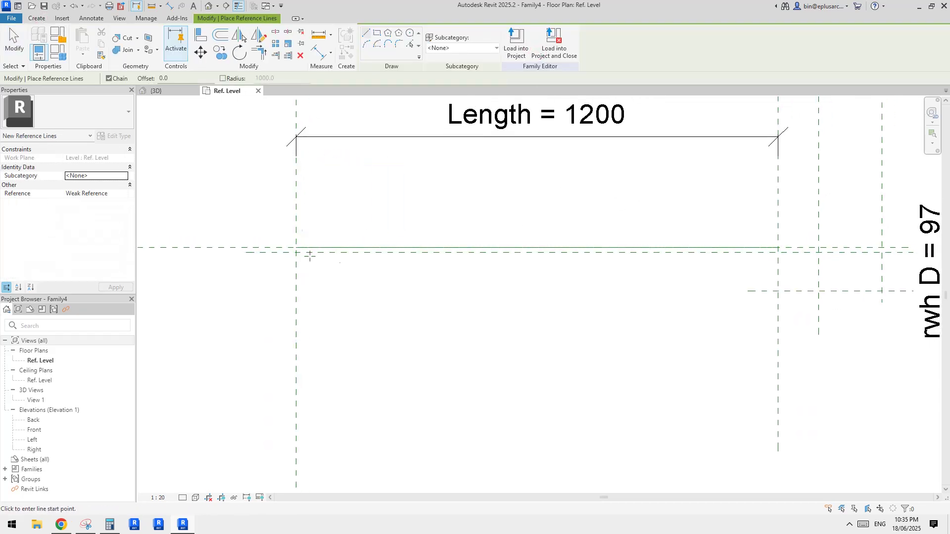
{"action": "mouse_move", "coordinate": [528, 257]}
{"action": "middle_mouse_down"}
{"action": "mouse_move", "coordinate": [560, 255]}
{"action": "mouse_move", "coordinate": [527, 245]}
{"action": "middle_mouse_up"}
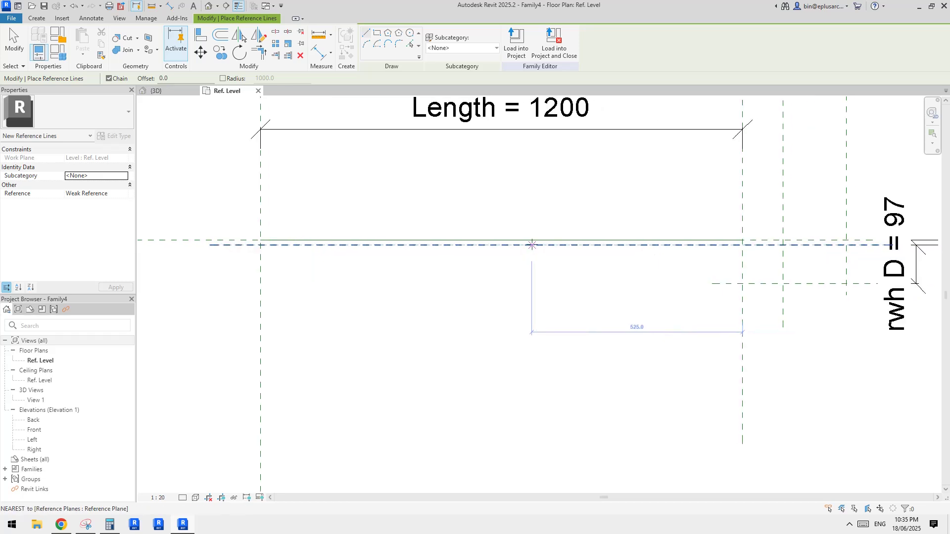
{"action": "middle_click_drag", "start_coordinate": [455, 254], "coordinate": [589, 259]}
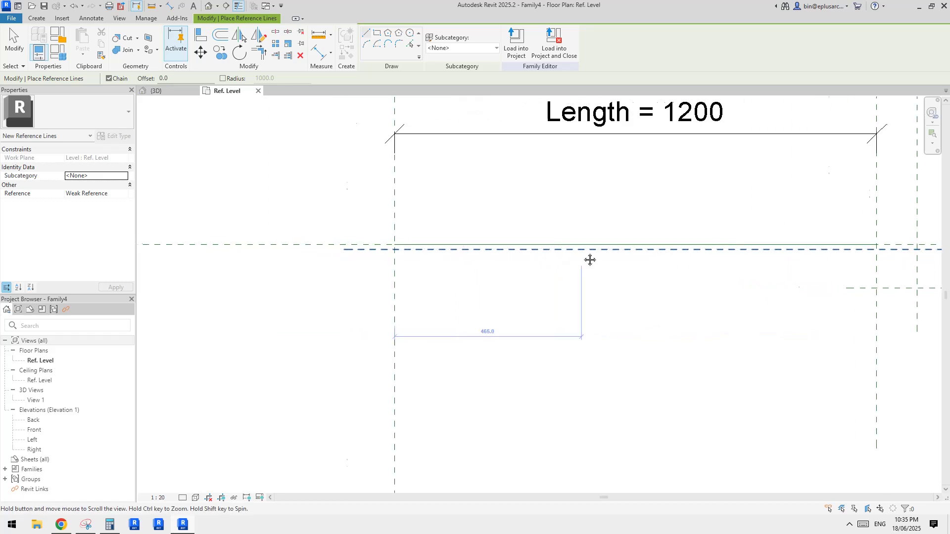
{"action": "scroll", "coordinate": [378, 248], "scroll_direction": "up", "scroll_amount": 5}
{"action": "left_click", "coordinate": [414, 236]}
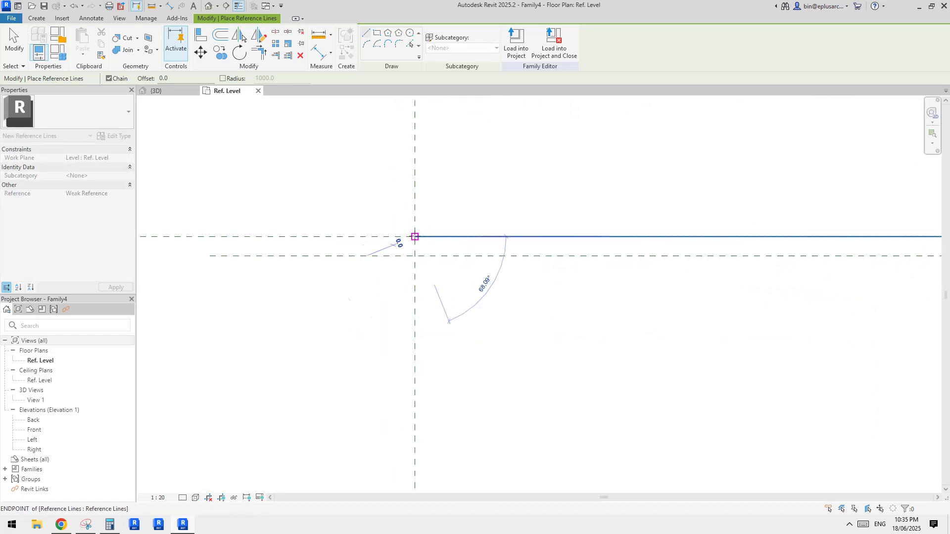
{"action": "middle_click_drag", "start_coordinate": [615, 277], "coordinate": [427, 253]}
{"action": "scroll", "coordinate": [702, 201], "scroll_direction": "down", "scroll_amount": 3}
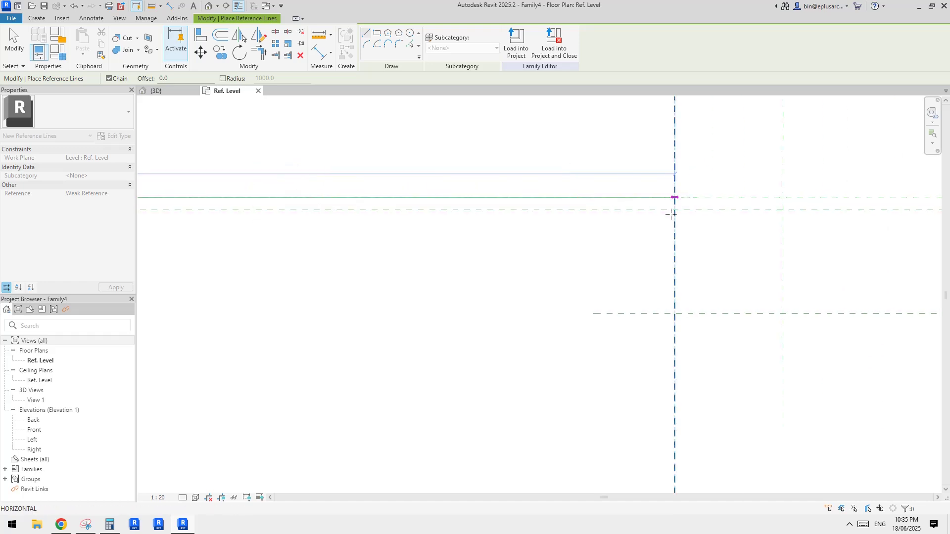
{"action": "scroll", "coordinate": [675, 213], "scroll_direction": "up", "scroll_amount": 5}
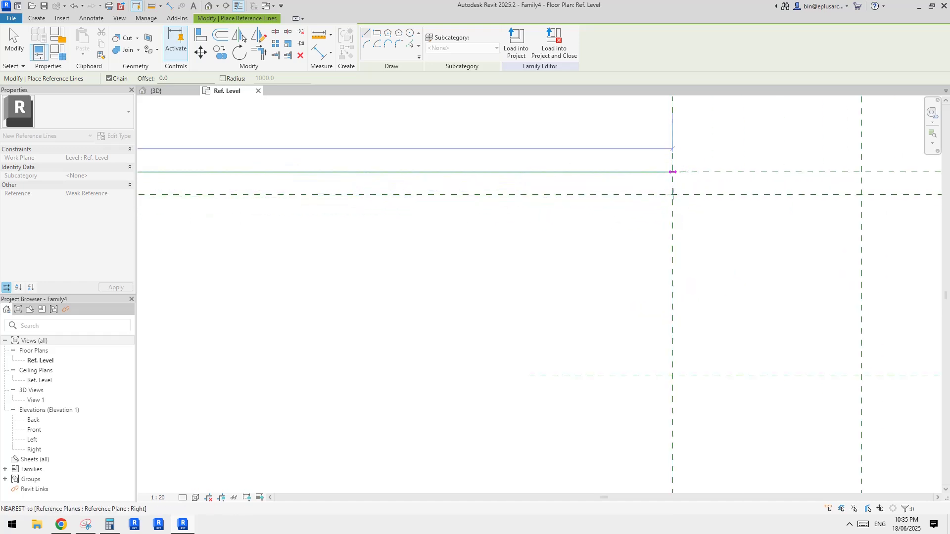
{"action": "scroll", "coordinate": [672, 196], "scroll_direction": "up", "scroll_amount": 2}
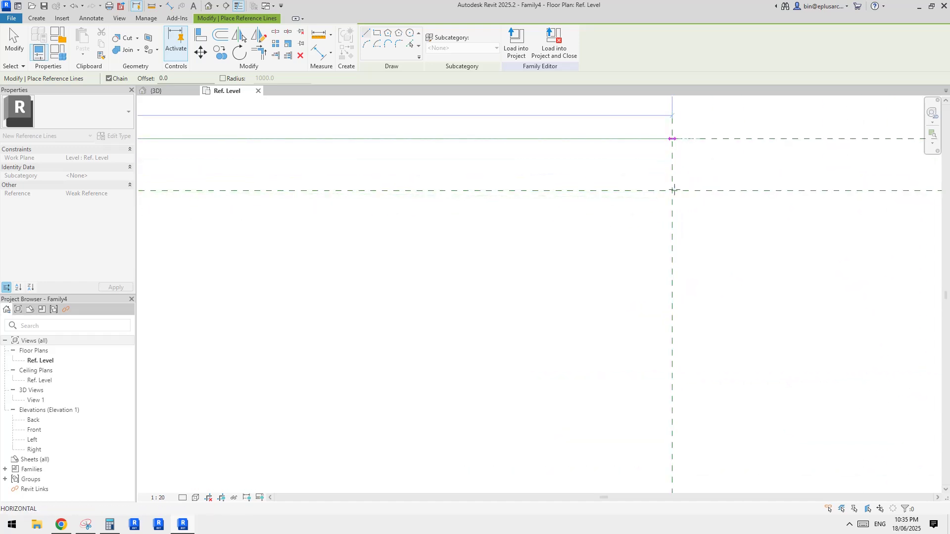
{"action": "scroll", "coordinate": [672, 193], "scroll_direction": "down", "scroll_amount": 2}
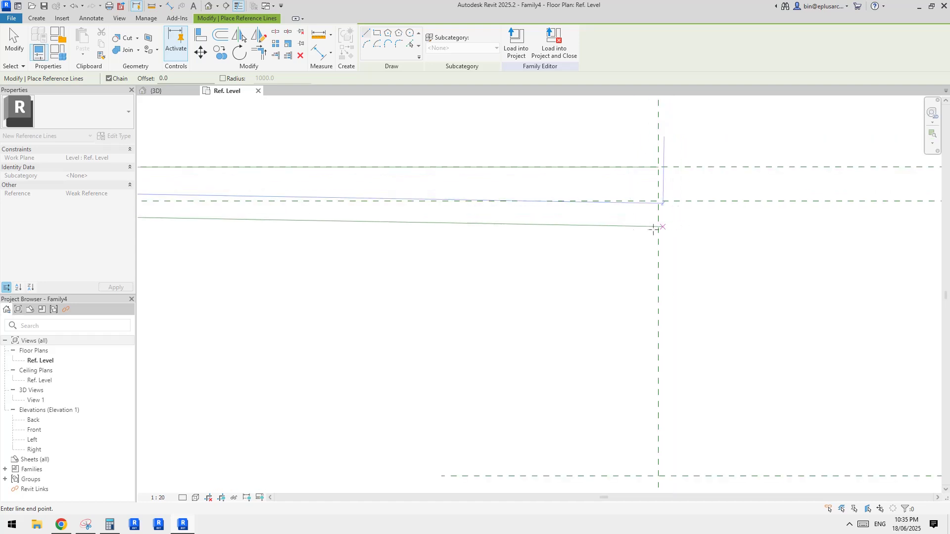
{"action": "scroll", "coordinate": [627, 202], "scroll_direction": "down", "scroll_amount": 4}
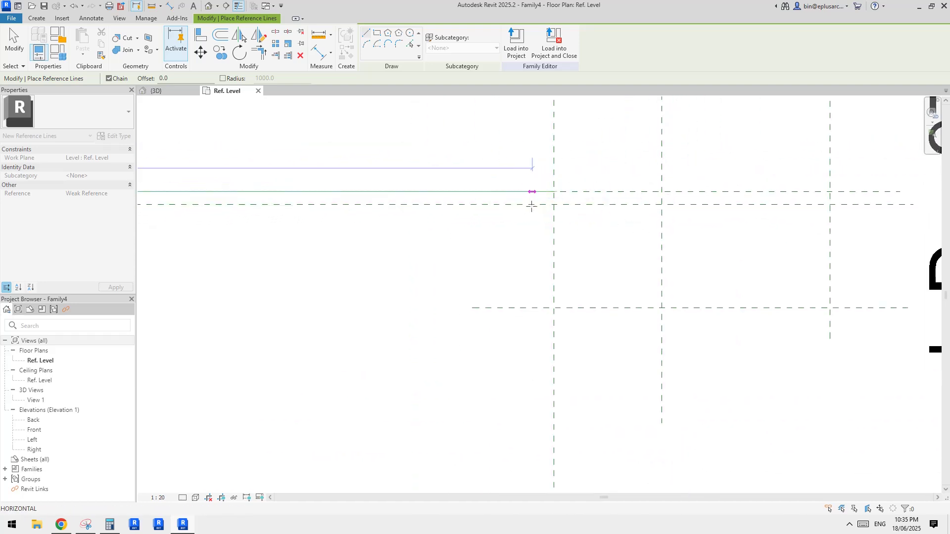
{"action": "scroll", "coordinate": [553, 207], "scroll_direction": "down", "scroll_amount": 1}
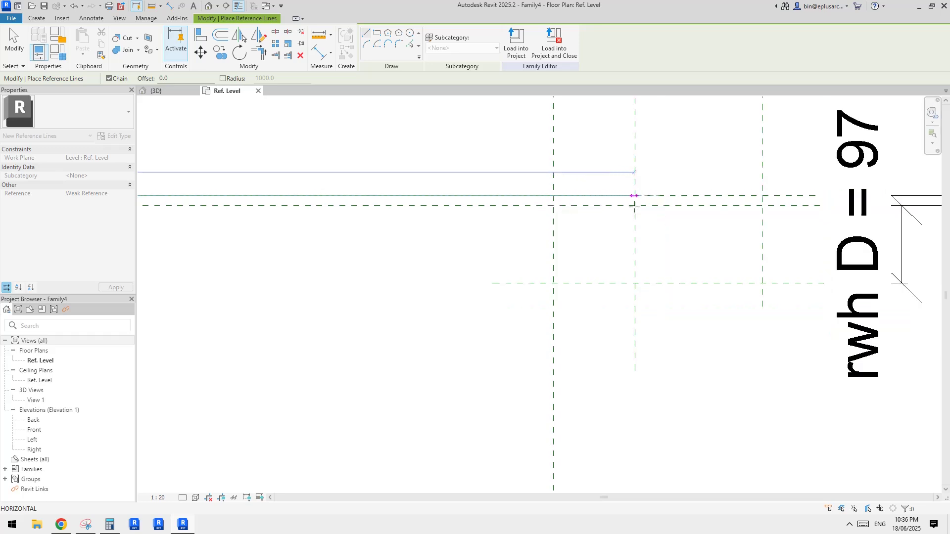
{"action": "scroll", "coordinate": [629, 204], "scroll_direction": "up", "scroll_amount": 3}
{"action": "scroll", "coordinate": [621, 209], "scroll_direction": "down", "scroll_amount": 2}
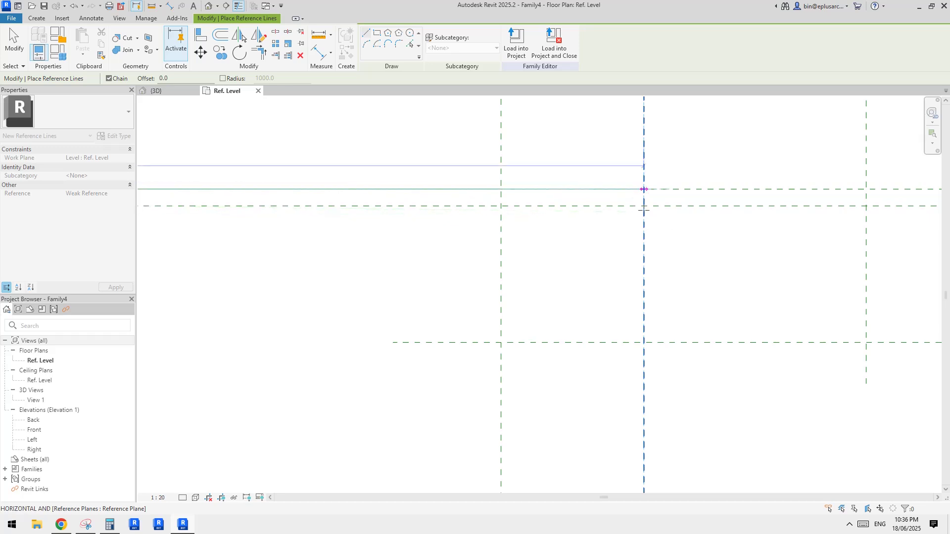
{"action": "scroll", "coordinate": [643, 215], "scroll_direction": "down", "scroll_amount": 1}
{"action": "scroll", "coordinate": [643, 210], "scroll_direction": "down", "scroll_amount": 1}
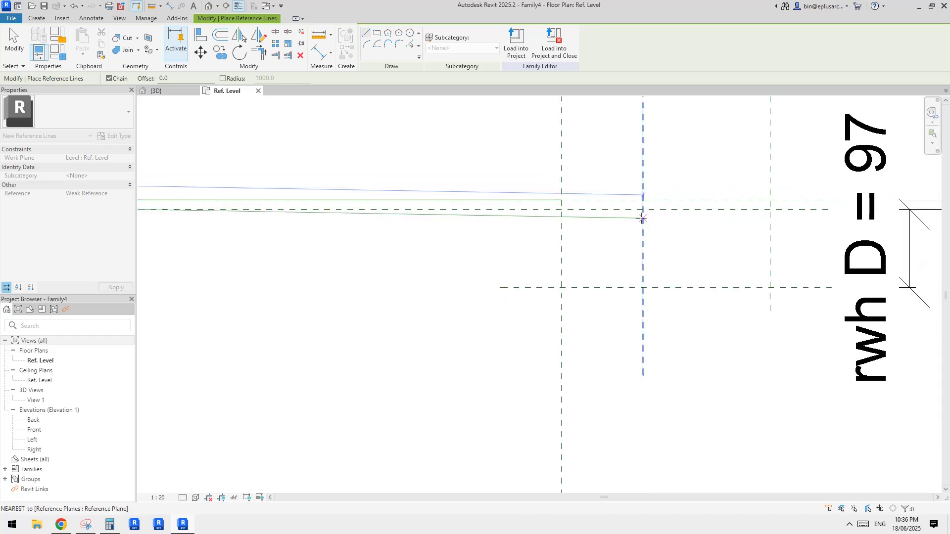
{"action": "scroll", "coordinate": [643, 210], "scroll_direction": "up", "scroll_amount": 4}
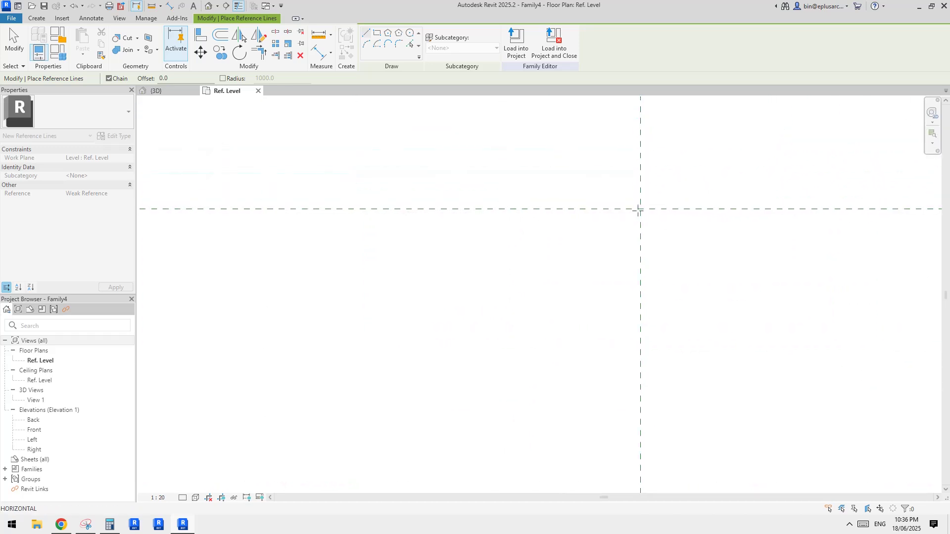
{"action": "scroll", "coordinate": [601, 254], "scroll_direction": "down", "scroll_amount": 3}
{"action": "left_click", "coordinate": [589, 273]}
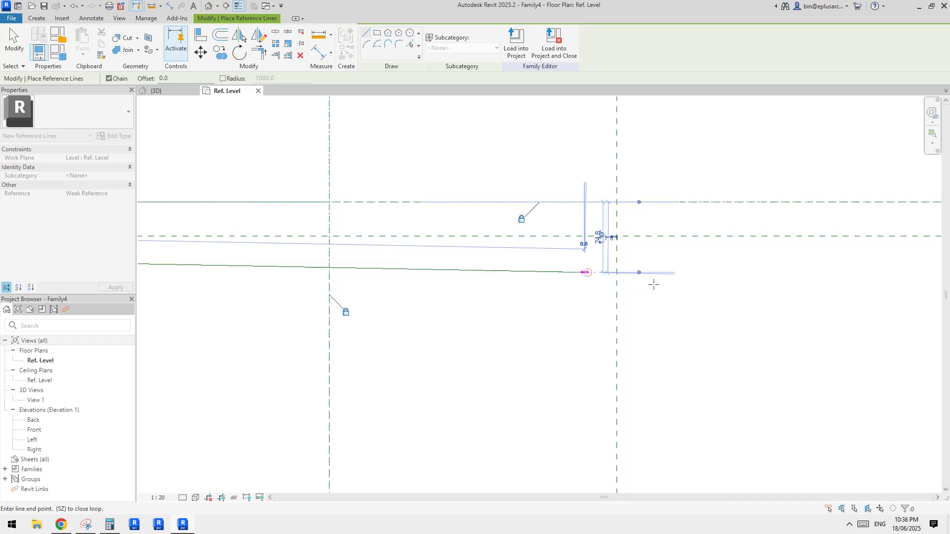
{"action": "key", "text": "Escape"}
{"action": "key", "text": "Escape"}
Try to move the sloped reference line's free end to the intersection of the h1 plane and the first vertical plane beyond Length
{"action": "left_click", "coordinate": [584, 273]}
{"action": "scroll", "coordinate": [587, 274], "scroll_direction": "up", "scroll_amount": 2}
{"action": "left_click_drag", "start_coordinate": [585, 272], "coordinate": [633, 225]}
{"action": "key", "text": "Escape"}
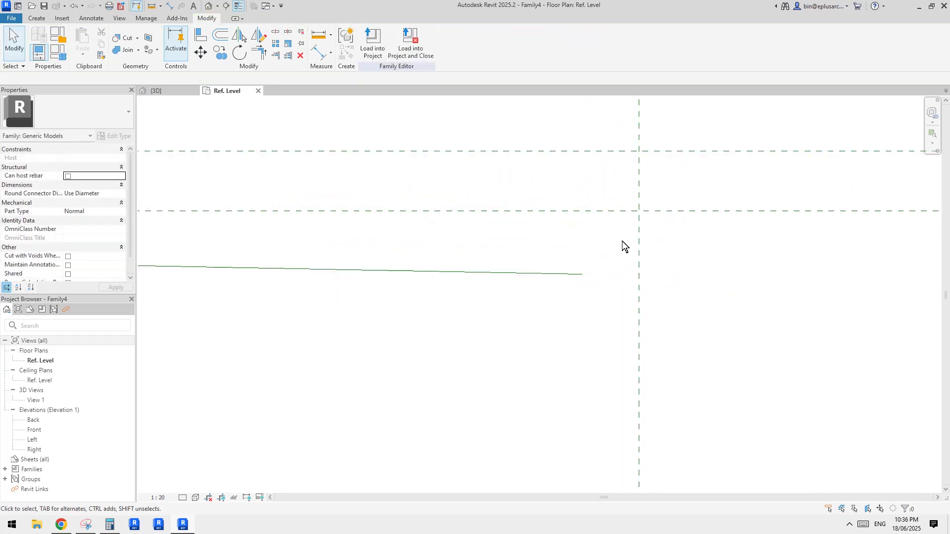
{"action": "scroll", "coordinate": [592, 254], "scroll_direction": "down", "scroll_amount": 4}
{"action": "scroll", "coordinate": [592, 253], "scroll_direction": "up", "scroll_amount": 1}
{"action": "middle_click_drag", "start_coordinate": [587, 260], "coordinate": [639, 251]}
{"action": "scroll", "coordinate": [569, 250], "scroll_direction": "down", "scroll_amount": 3}
{"action": "scroll", "coordinate": [552, 251], "scroll_direction": "down", "scroll_amount": 3}
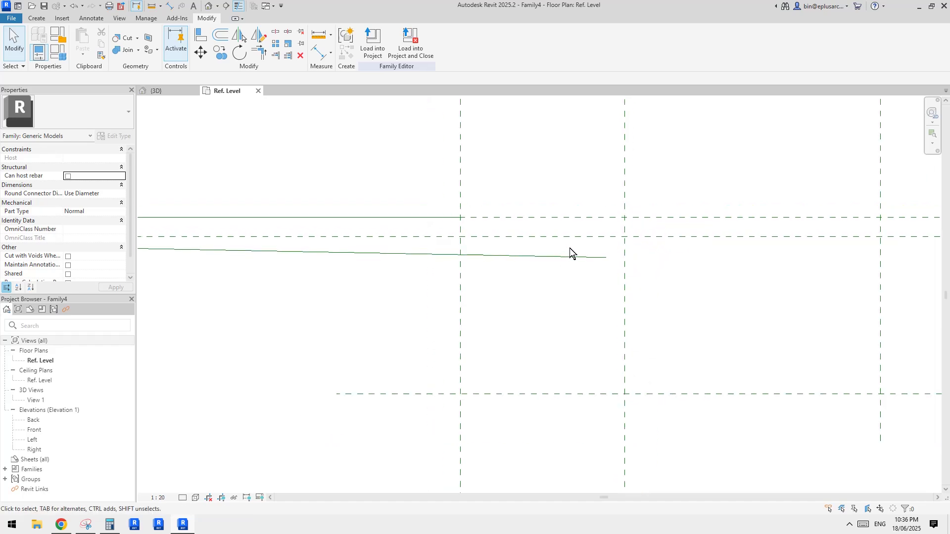
Lower the family's slope parameter so that h1 becomes 24 mm
{"action": "left_click", "coordinate": [58, 52]}
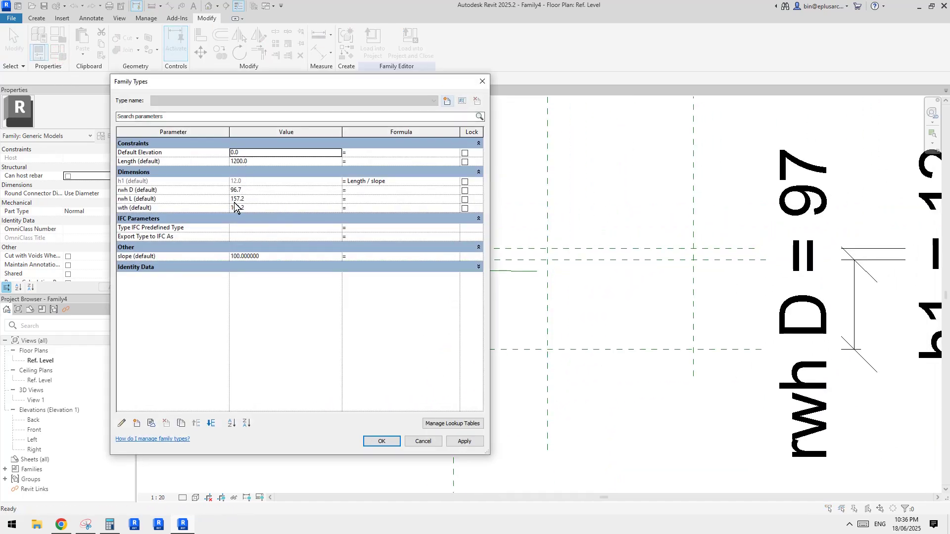
{"action": "left_click", "coordinate": [278, 257]}
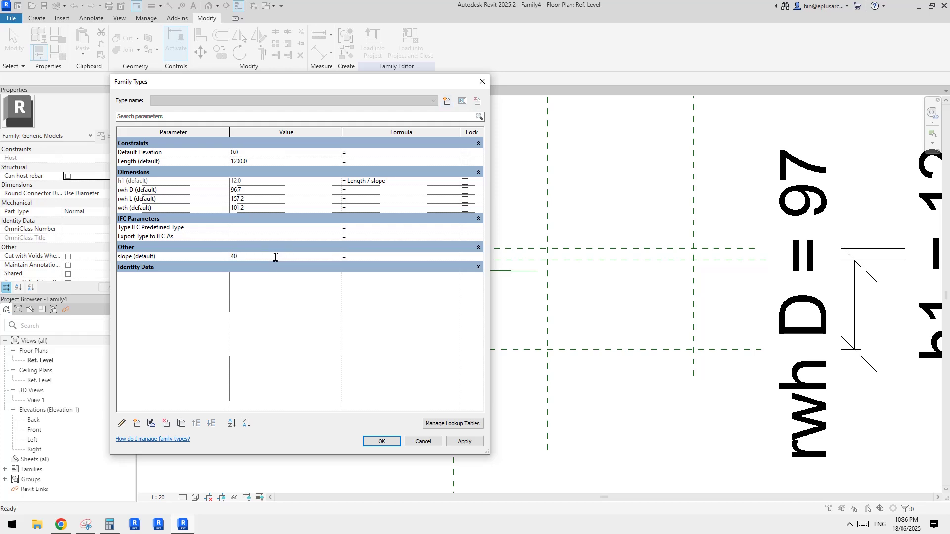
{"action": "type", "text": "60"}
{"action": "left_click", "coordinate": [390, 441]}
Move the sloped reference line's free end onto the intersection of the h1 plane and the first vertical plane beyond Length
{"action": "left_click", "coordinate": [536, 288]}
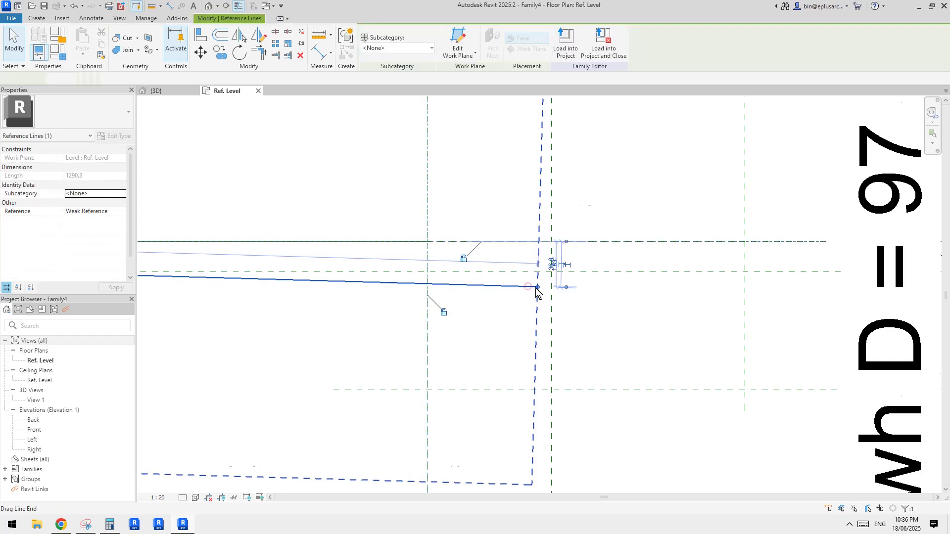
{"action": "scroll", "coordinate": [536, 287], "scroll_direction": "up", "scroll_amount": 3}
{"action": "left_click_drag", "start_coordinate": [541, 285], "coordinate": [580, 257]}
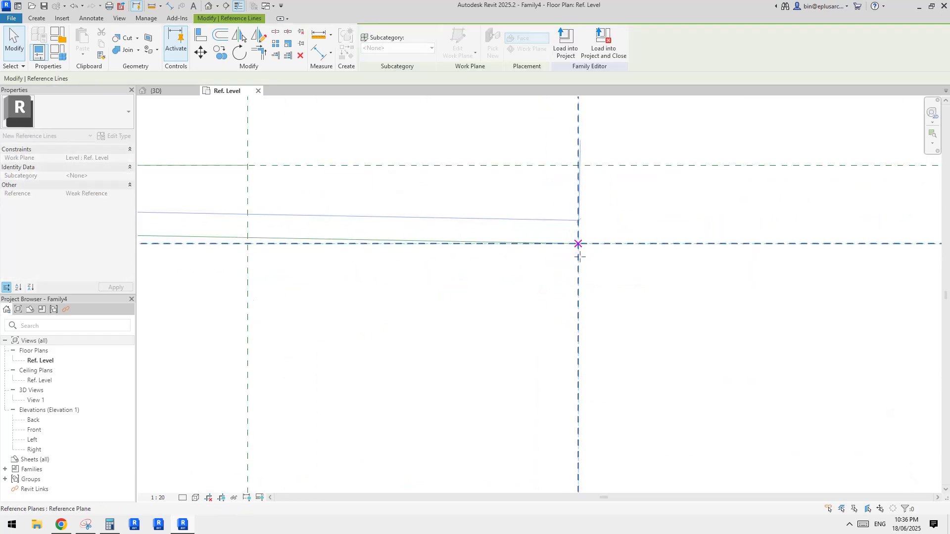
{"action": "scroll", "coordinate": [534, 299], "scroll_direction": "down", "scroll_amount": 2}
{"action": "left_click", "coordinate": [525, 298]}
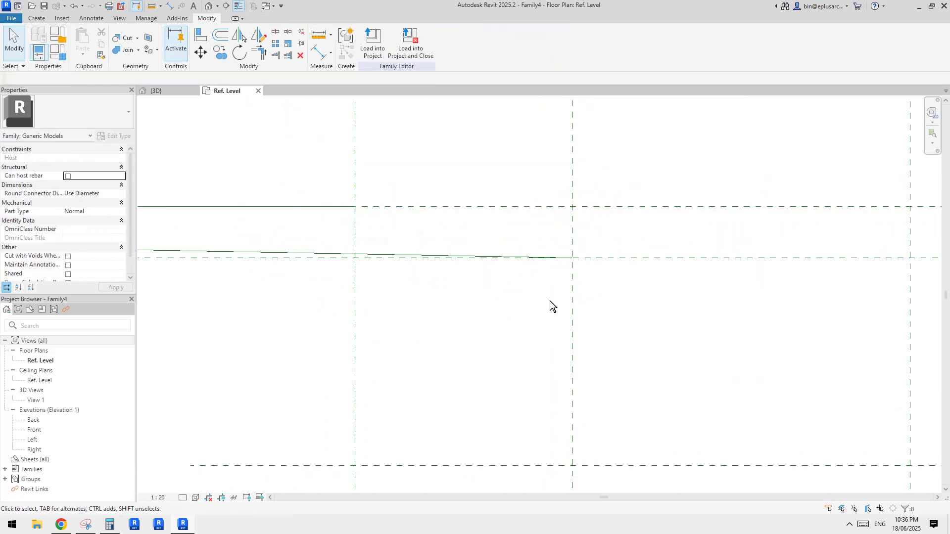
{"action": "scroll", "coordinate": [551, 301], "scroll_direction": "down", "scroll_amount": 6}
{"action": "middle_click_drag", "start_coordinate": [542, 317], "coordinate": [616, 289]}
{"action": "scroll", "coordinate": [613, 299], "scroll_direction": "down", "scroll_amount": 4}
{"action": "middle_click_drag", "start_coordinate": [560, 299], "coordinate": [628, 292]}
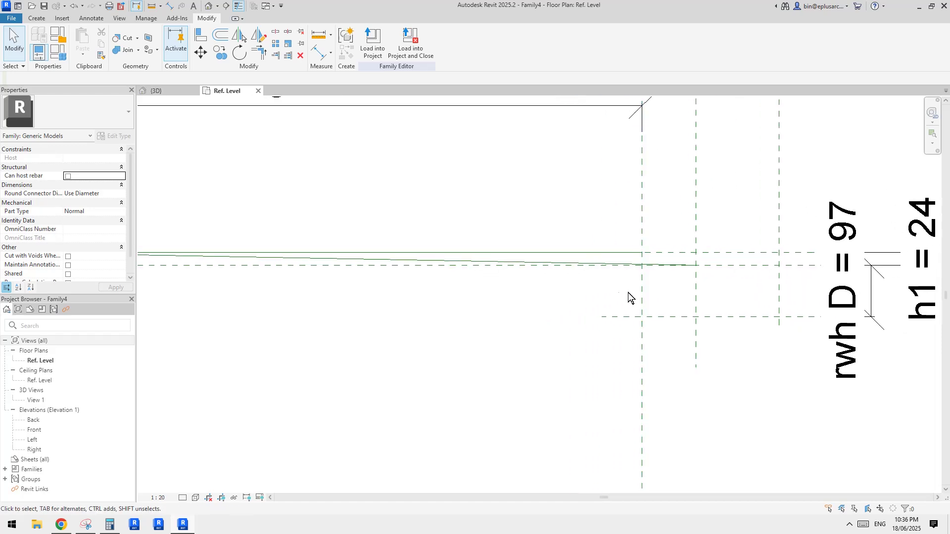
{"action": "middle_click_drag", "start_coordinate": [573, 282], "coordinate": [657, 271]}
{"action": "middle_click_drag", "start_coordinate": [735, 267], "coordinate": [545, 284]}
{"action": "scroll", "coordinate": [623, 283], "scroll_direction": "up", "scroll_amount": 1}
{"action": "scroll", "coordinate": [636, 285], "scroll_direction": "down", "scroll_amount": 1}
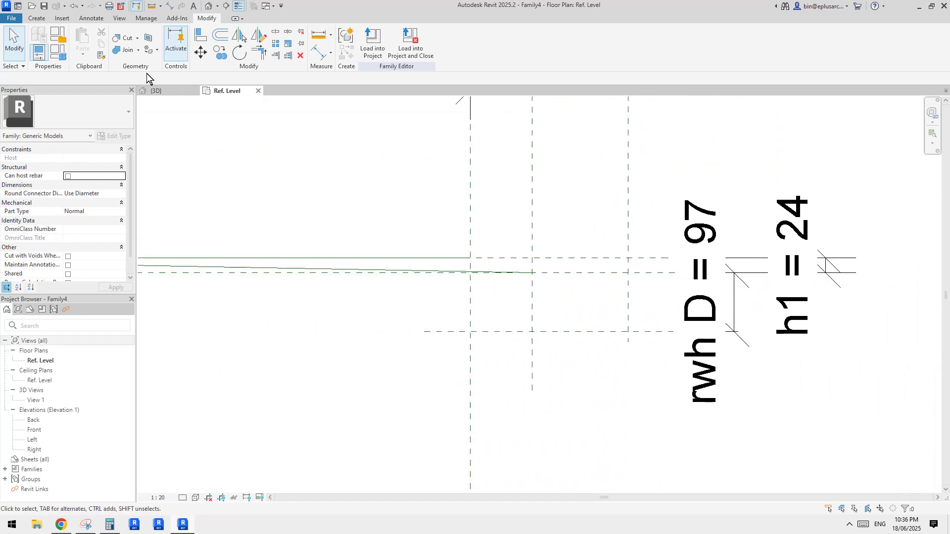
Set the family's slope parameter to 100 and apply it
{"action": "left_click", "coordinate": [58, 51]}
{"action": "left_click", "coordinate": [284, 256]}
{"action": "type", "text": "100"}
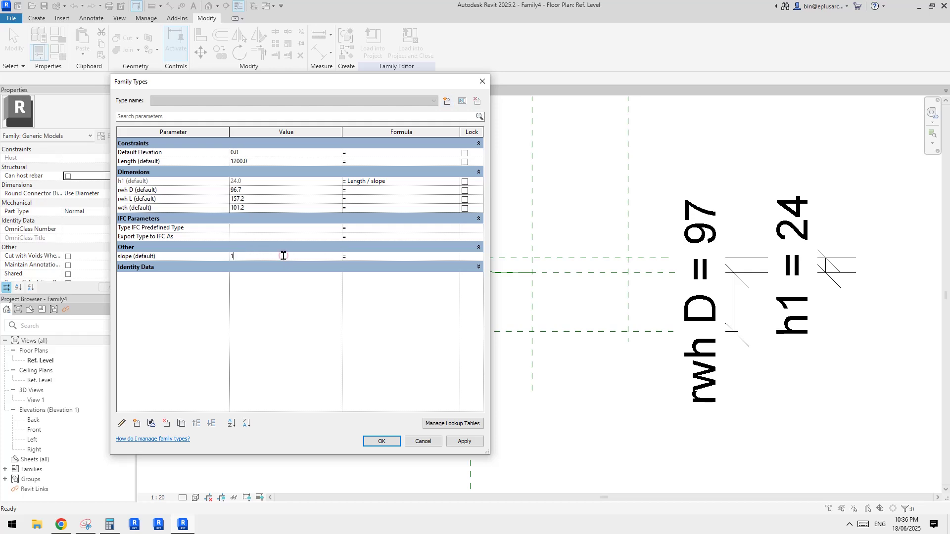
{"action": "left_click", "coordinate": [461, 440]}
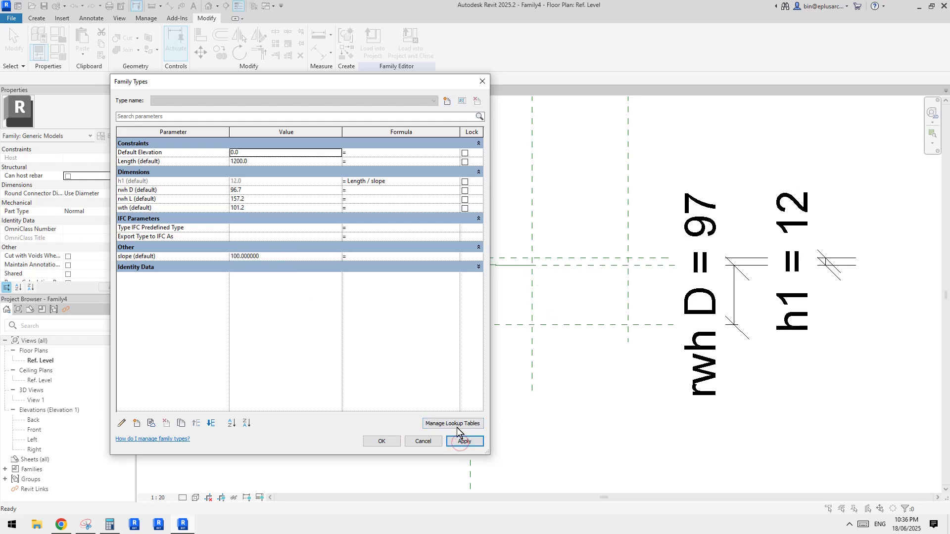
{"action": "left_click", "coordinate": [381, 441]}
Check the sloped reference line's end at the h1 plane and review the h1 parameter's formula in the family types
{"action": "scroll", "coordinate": [516, 317], "scroll_direction": "up", "scroll_amount": 3}
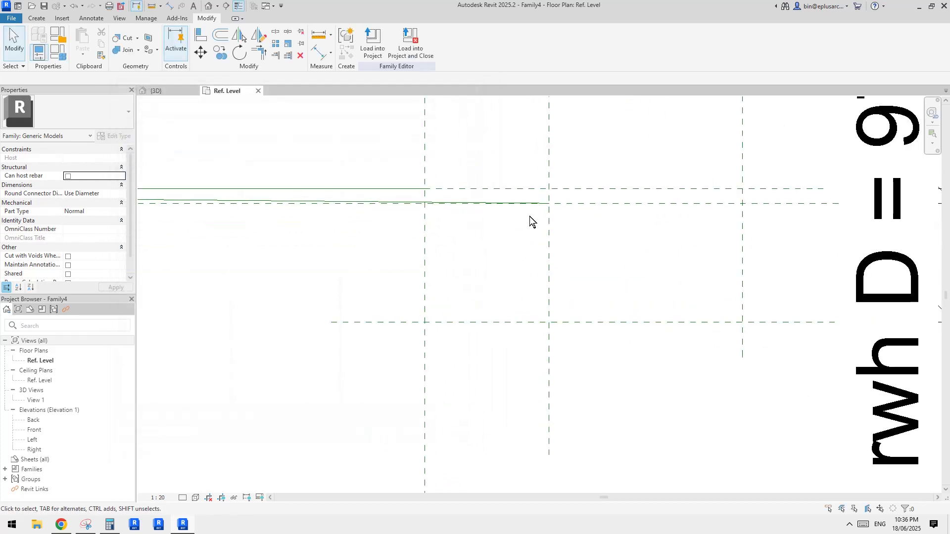
{"action": "left_click", "coordinate": [529, 204]}
{"action": "scroll", "coordinate": [564, 277], "scroll_direction": "down", "scroll_amount": 3}
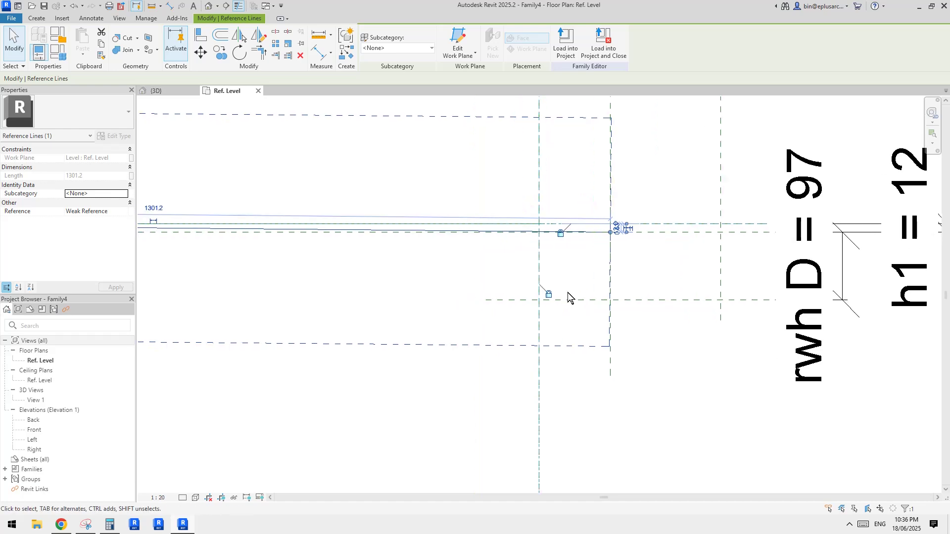
{"action": "middle_click_drag", "start_coordinate": [600, 294], "coordinate": [574, 308]}
{"action": "scroll", "coordinate": [543, 320], "scroll_direction": "down", "scroll_amount": 1}
{"action": "left_click", "coordinate": [533, 301]}
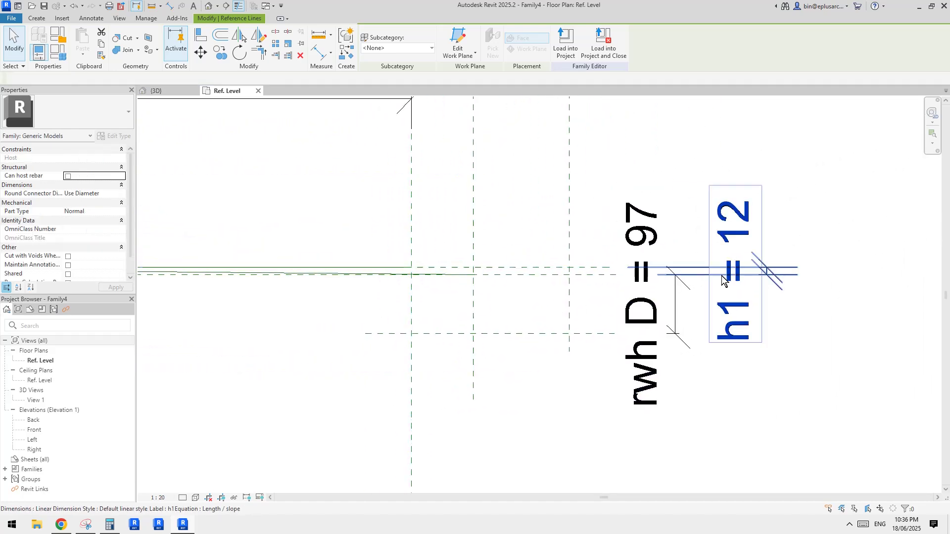
{"action": "left_click", "coordinate": [63, 54]}
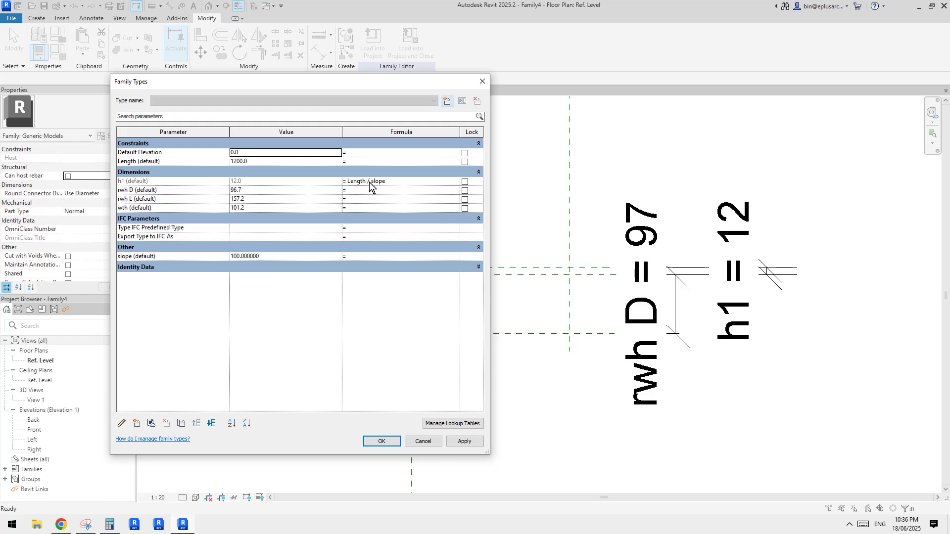
{"action": "left_click", "coordinate": [482, 82]}
{"action": "scroll", "coordinate": [524, 236], "scroll_direction": "down", "scroll_amount": 2}
{"action": "middle_click_drag", "start_coordinate": [416, 272], "coordinate": [591, 265]}
{"action": "scroll", "coordinate": [544, 268], "scroll_direction": "down", "scroll_amount": 1}
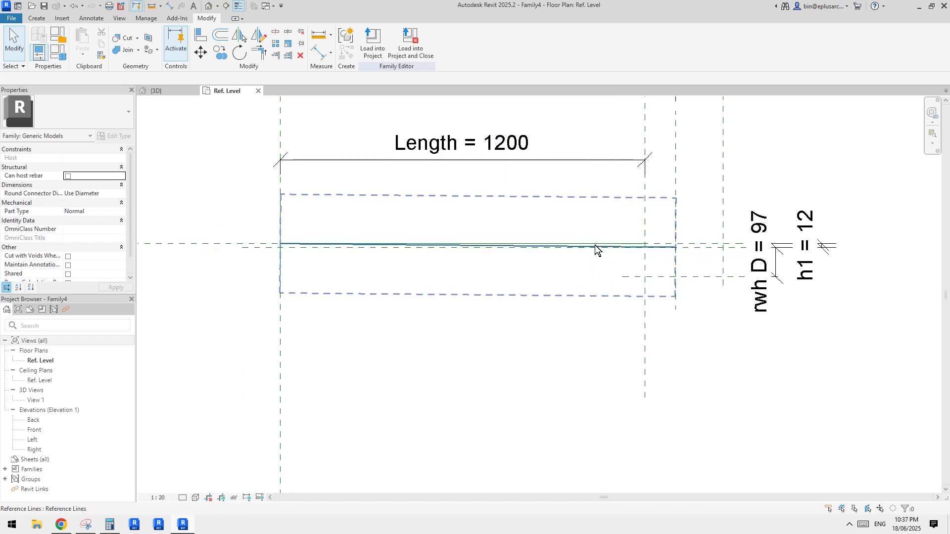
Examine where the sloped reference line crosses the Length plane and where it ends at the wth plane
{"action": "middle_click_drag", "start_coordinate": [646, 175], "coordinate": [621, 259]}
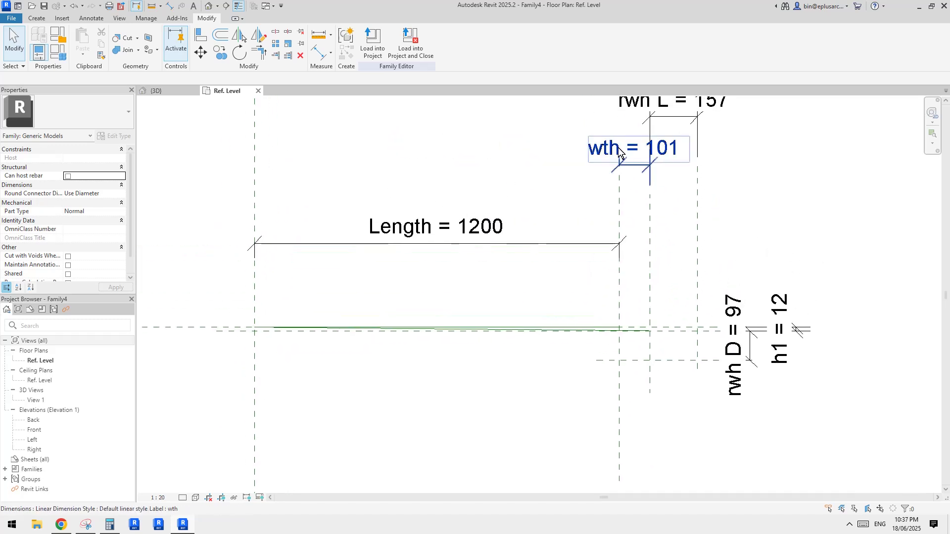
{"action": "middle_click_drag", "start_coordinate": [624, 157], "coordinate": [611, 181]}
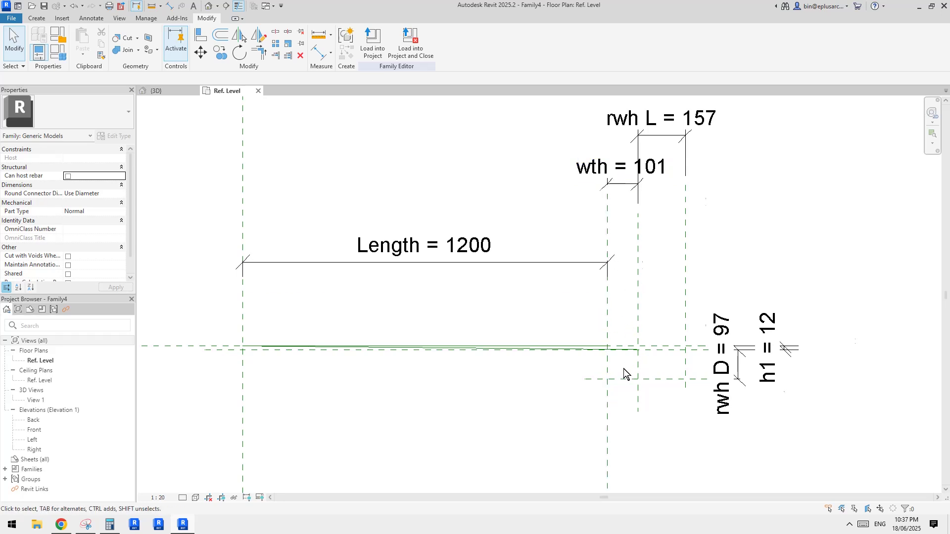
{"action": "scroll", "coordinate": [624, 369], "scroll_direction": "up", "scroll_amount": 4}
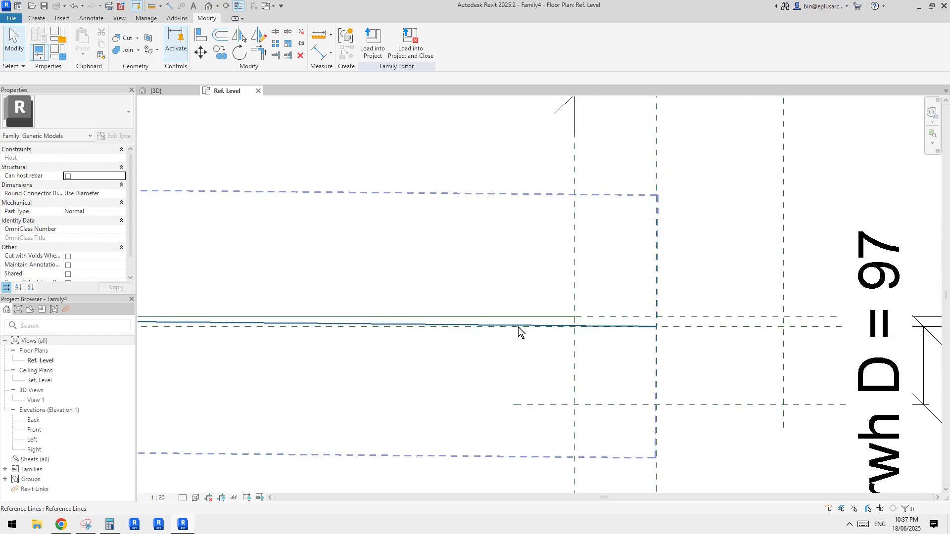
{"action": "scroll", "coordinate": [514, 329], "scroll_direction": "down", "scroll_amount": 1}
{"action": "scroll", "coordinate": [598, 326], "scroll_direction": "down", "scroll_amount": 1}
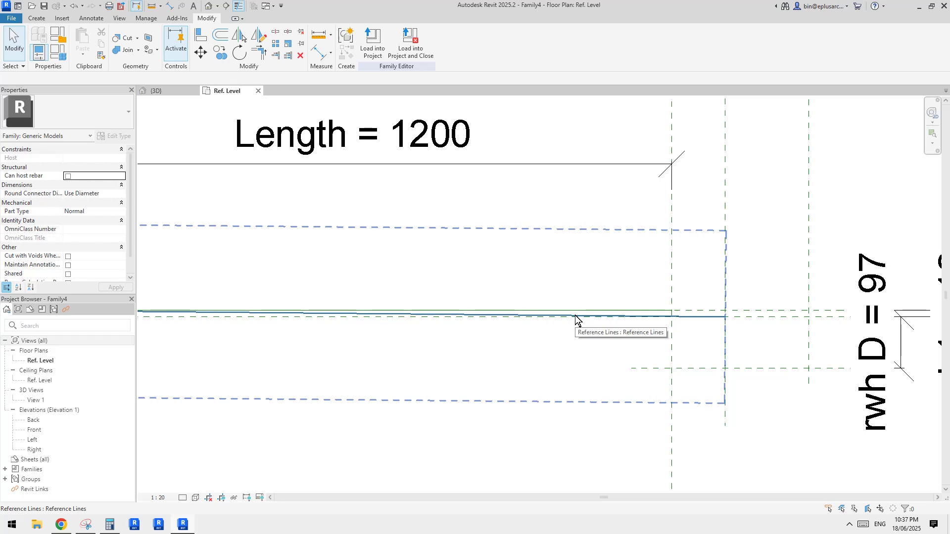
{"action": "scroll", "coordinate": [612, 318], "scroll_direction": "up", "scroll_amount": 1}
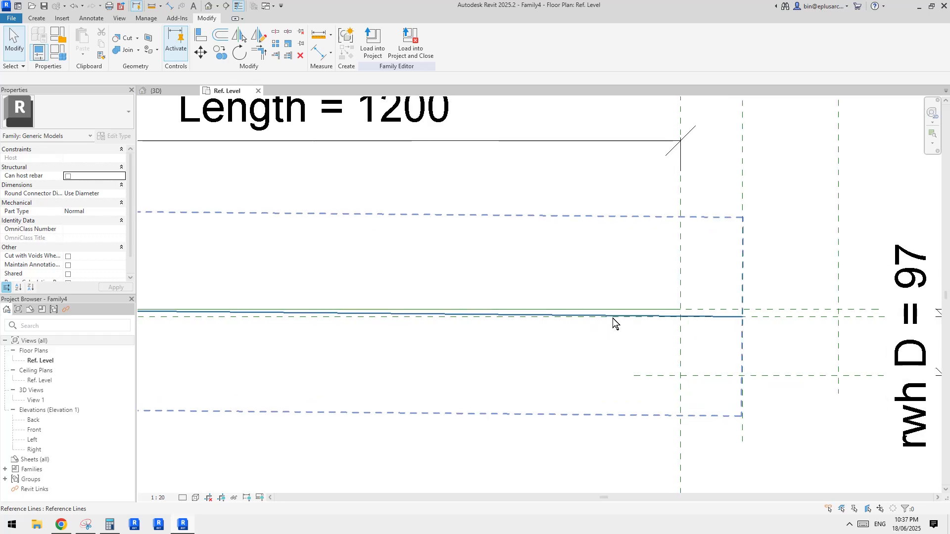
{"action": "scroll", "coordinate": [681, 324], "scroll_direction": "up", "scroll_amount": 1}
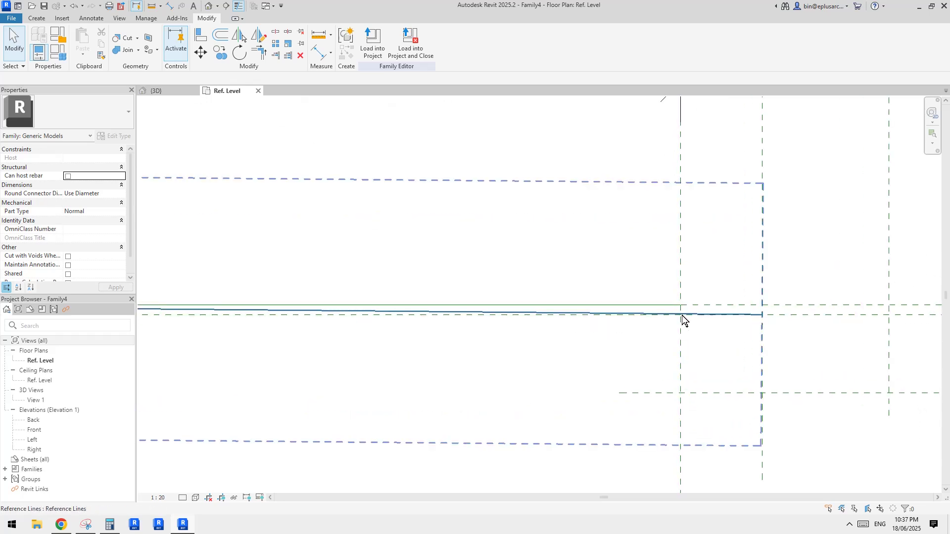
{"action": "scroll", "coordinate": [668, 313], "scroll_direction": "up", "scroll_amount": 1}
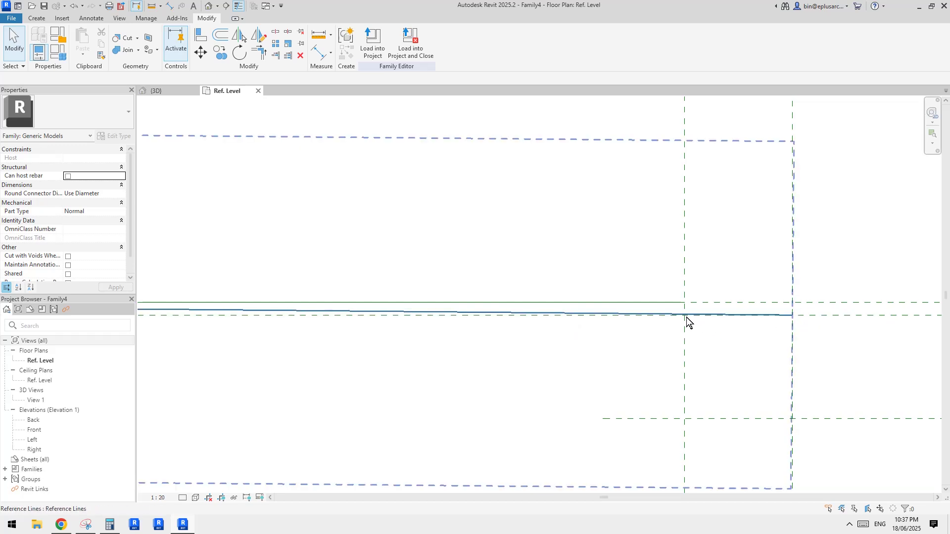
{"action": "middle_click_drag", "start_coordinate": [683, 319], "coordinate": [682, 325]}
Change the h1 parameter's formula to (Length + wth) / slope in the family types and apply it
{"action": "left_click", "coordinate": [57, 51]}
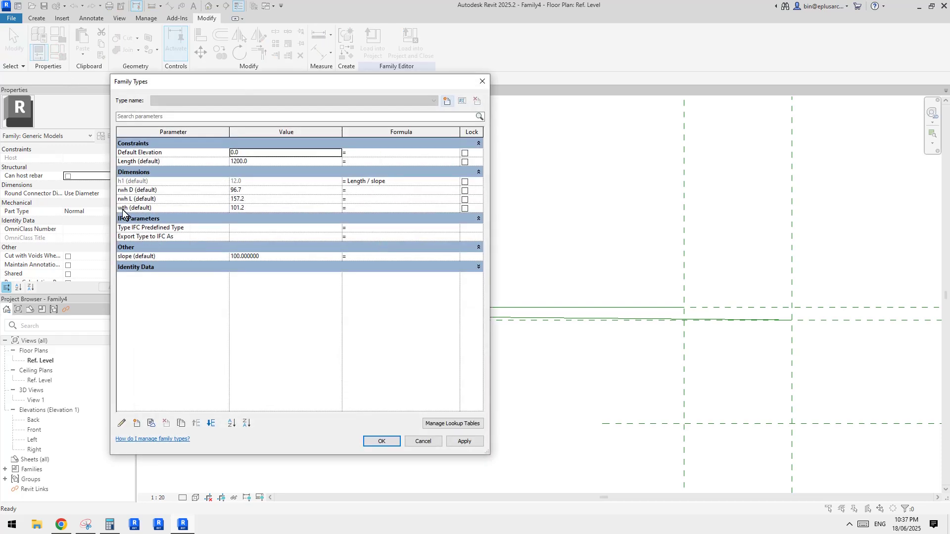
{"action": "left_click", "coordinate": [360, 181]}
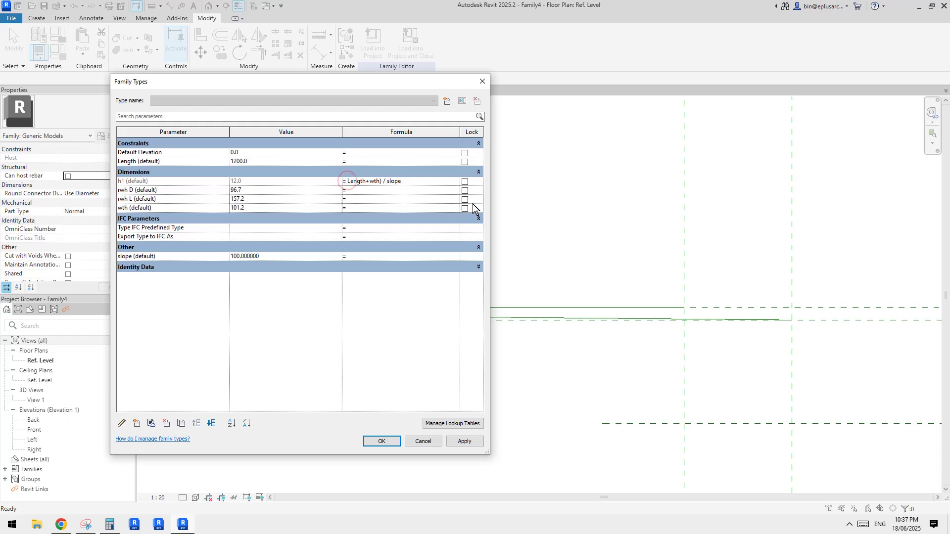
{"action": "left_click", "coordinate": [402, 318]}
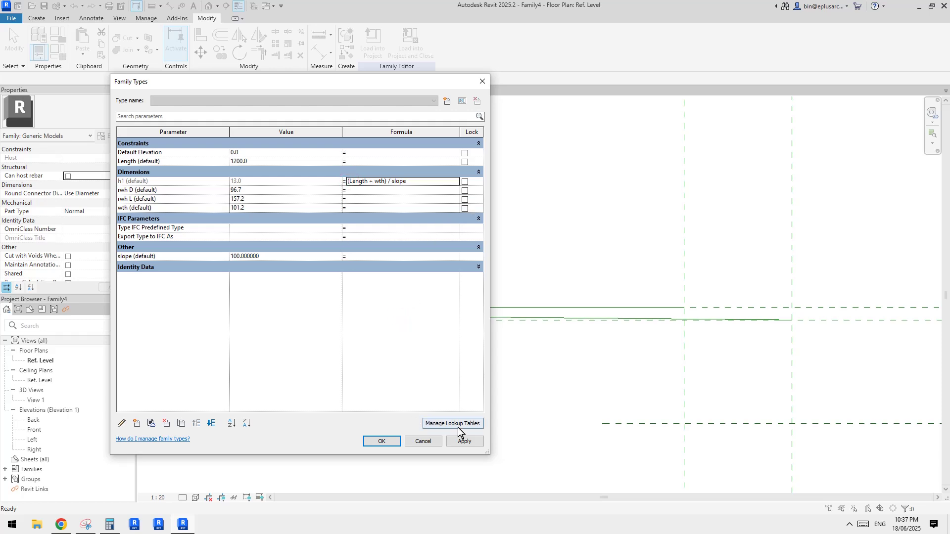
{"action": "left_click", "coordinate": [464, 441]}
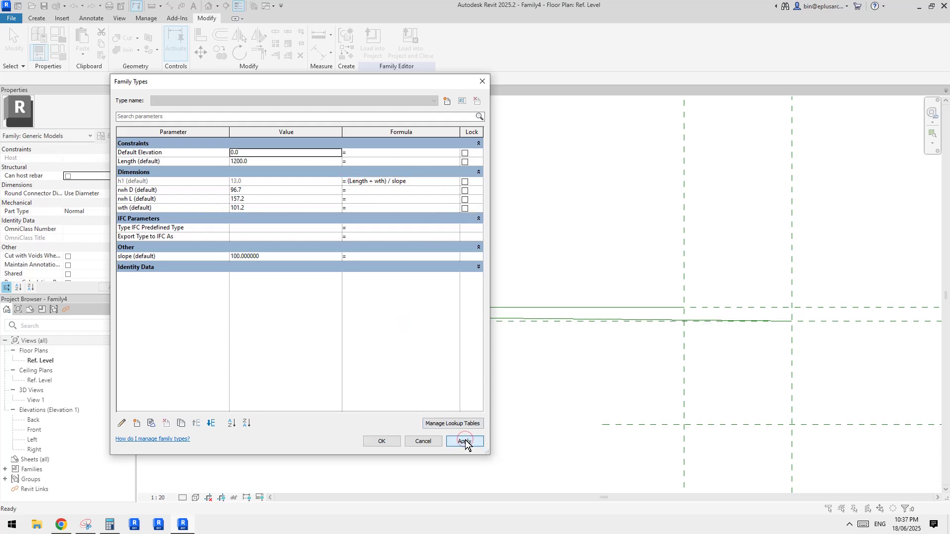
{"action": "left_click", "coordinate": [383, 443]}
Set the family's Length parameter to 2000 and apply it to test the sloped reference line
{"action": "scroll", "coordinate": [654, 345], "scroll_direction": "down", "scroll_amount": 3}
{"action": "middle_click_drag", "start_coordinate": [652, 355], "coordinate": [655, 372]}
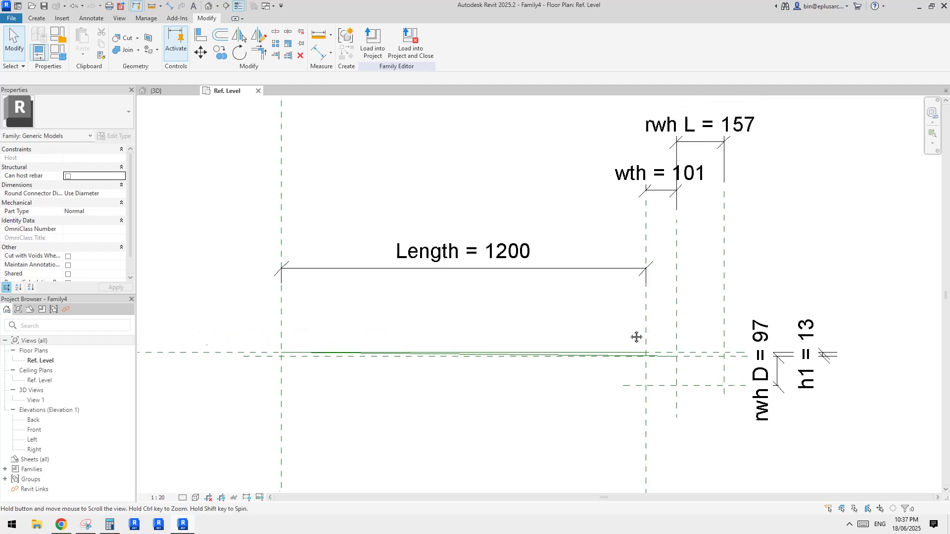
{"action": "middle_click_drag", "start_coordinate": [636, 336], "coordinate": [642, 333]}
{"action": "middle_click_drag", "start_coordinate": [551, 308], "coordinate": [542, 308]}
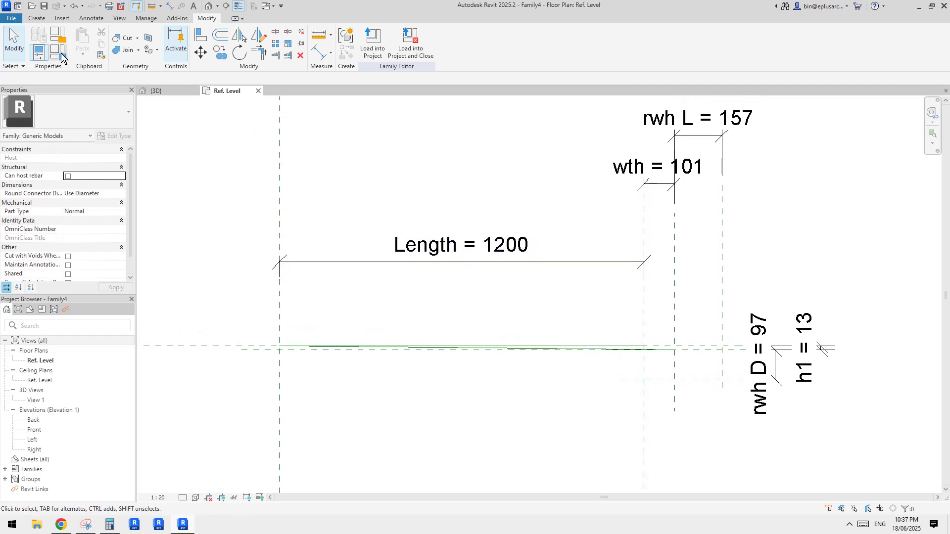
{"action": "scroll", "coordinate": [416, 253], "scroll_direction": "down", "scroll_amount": 1}
{"action": "middle_click_drag", "start_coordinate": [401, 254], "coordinate": [509, 247]}
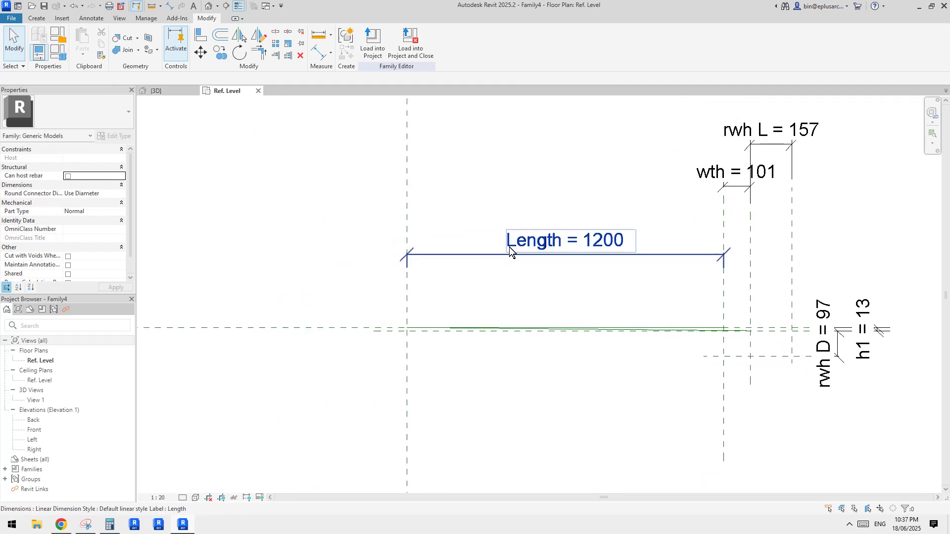
{"action": "left_click", "coordinate": [57, 51]}
{"action": "left_click_drag", "start_coordinate": [337, 78], "coordinate": [243, 79]}
{"action": "left_click", "coordinate": [173, 157]}
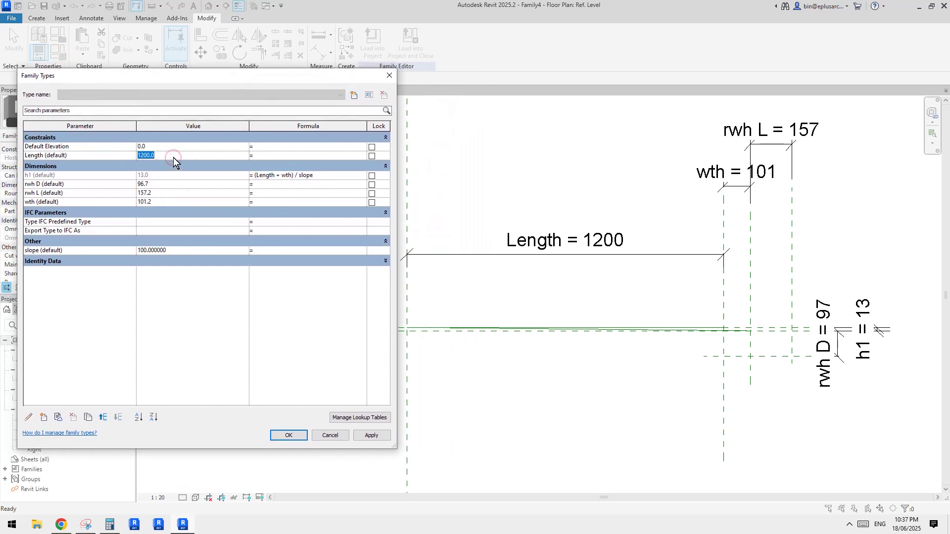
{"action": "type", "text": "2000"}
{"action": "left_click", "coordinate": [375, 436]}
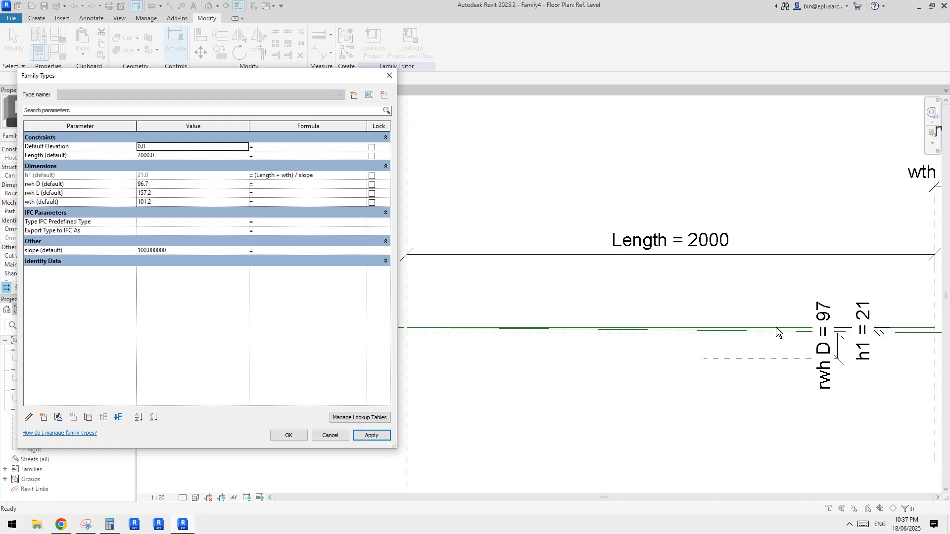
Return the family's Length parameter to 1200 and apply it
{"action": "left_click", "coordinate": [174, 156]}
{"action": "type", "text": "1200"}
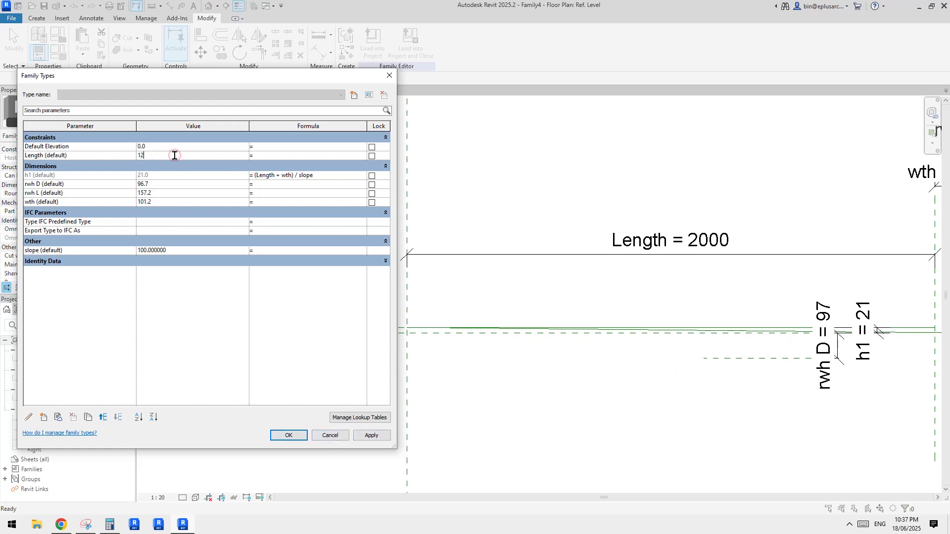
{"action": "left_click", "coordinate": [383, 434]}
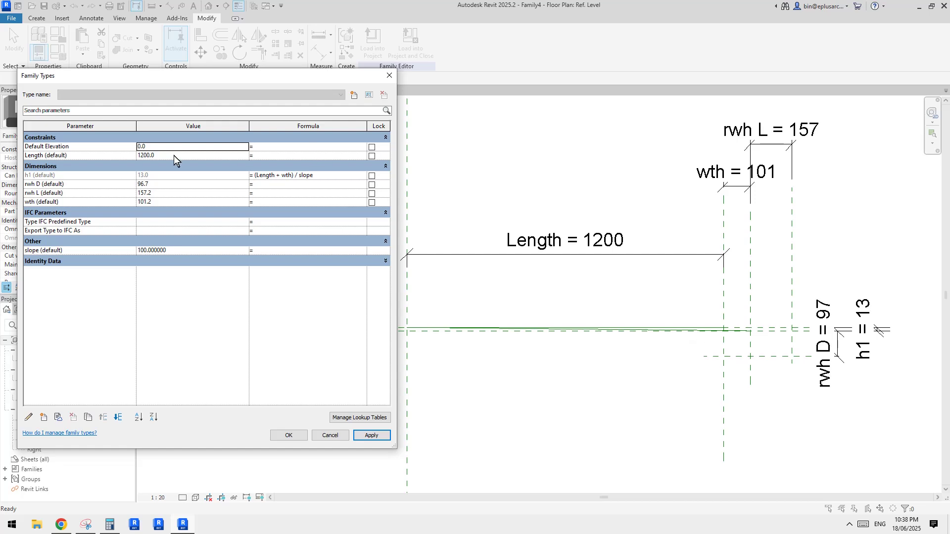
Set the family's slope parameter to 50, apply it and close the family types
{"action": "left_click", "coordinate": [186, 251]}
{"action": "type", "text": "50"}
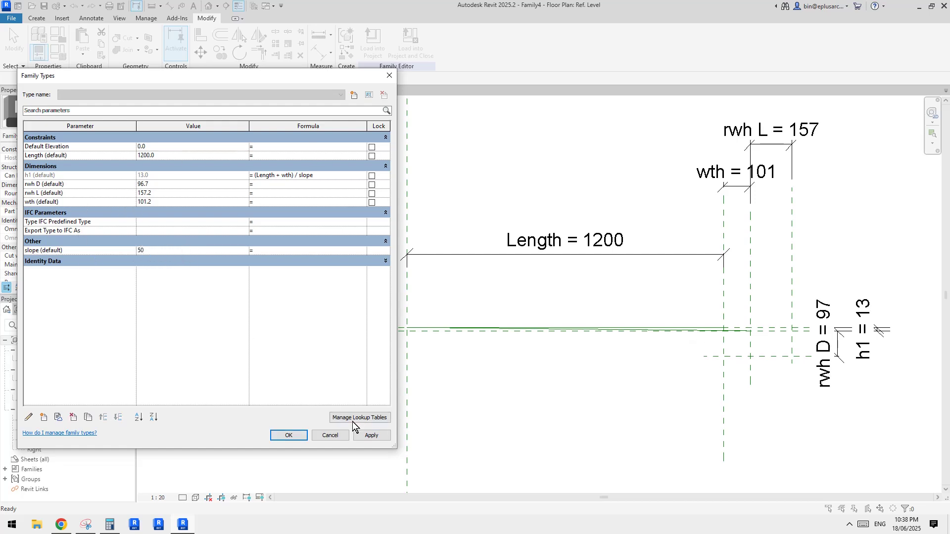
{"action": "left_click", "coordinate": [372, 436]}
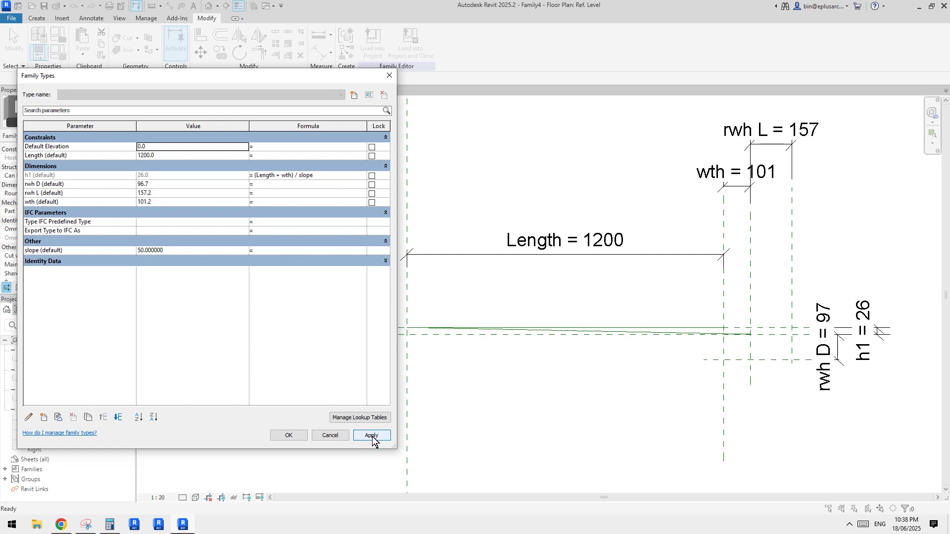
{"action": "left_click", "coordinate": [289, 435]}
Lock the labelled wth and rwh L dimensions between the vertical reference planes beyond Length
{"action": "left_click_drag", "start_coordinate": [728, 395], "coordinate": [658, 371]}
{"action": "key", "text": "Escape"}
{"action": "middle_click_drag", "start_coordinate": [746, 358], "coordinate": [699, 375]}
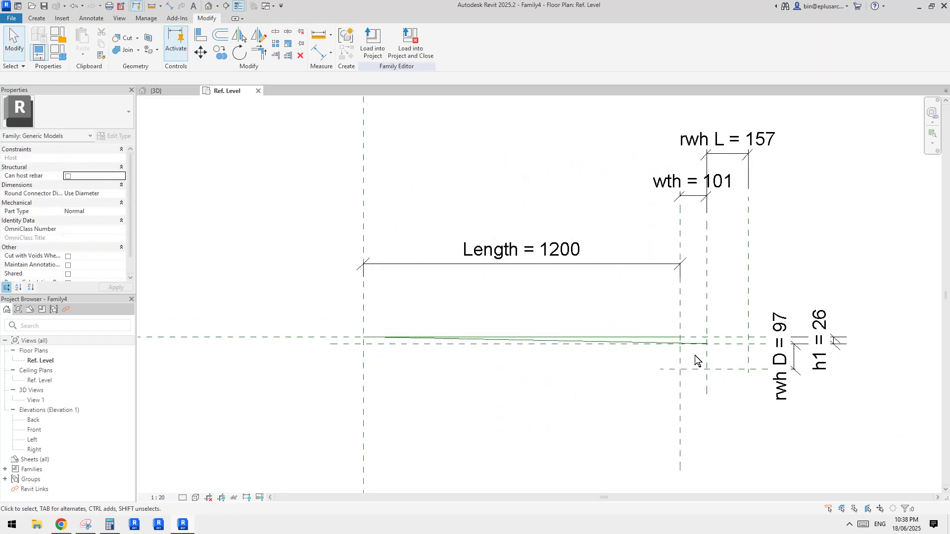
{"action": "left_click", "coordinate": [675, 180]}
{"action": "left_click", "coordinate": [695, 224]}
{"action": "key", "text": "Escape"}
{"action": "left_click_drag", "start_coordinate": [681, 396], "coordinate": [590, 391]}
{"action": "key", "text": "Escape"}
{"action": "left_click", "coordinate": [728, 149]}
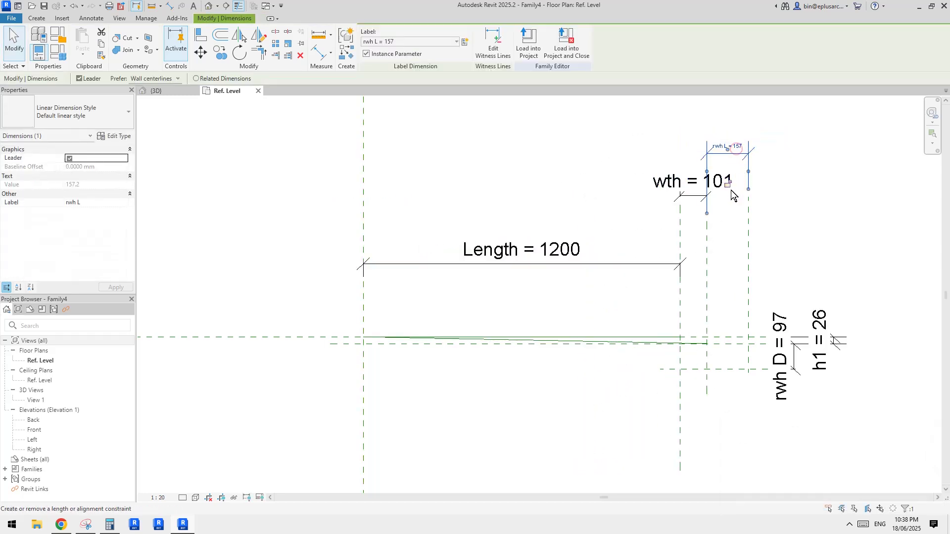
{"action": "key", "text": "Escape"}
{"action": "left_click_drag", "start_coordinate": [678, 333], "coordinate": [623, 321]}
{"action": "key", "text": "Escape"}
Set the family's Length parameter to 1500 in the family types and apply it
{"action": "middle_click_drag", "start_coordinate": [582, 299], "coordinate": [678, 287]}
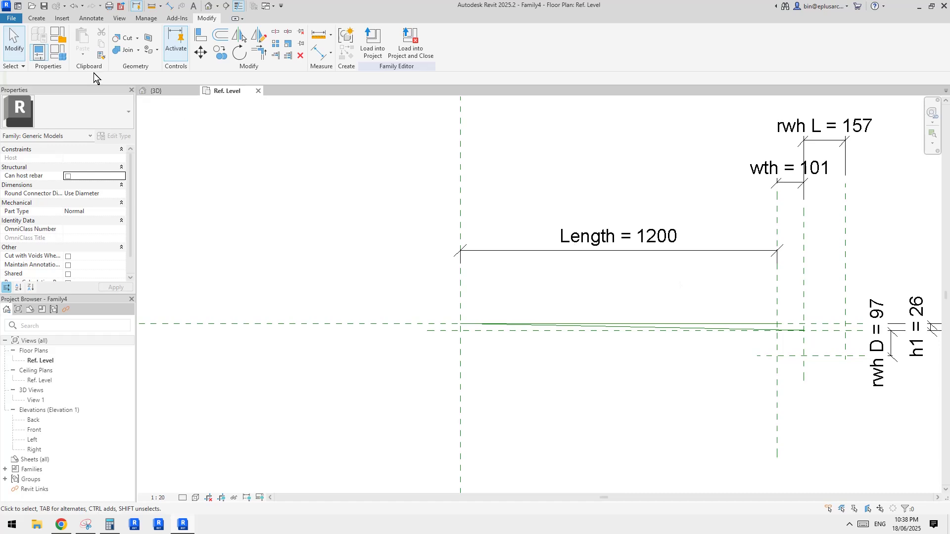
{"action": "left_click", "coordinate": [61, 58]}
{"action": "left_click", "coordinate": [61, 58]}
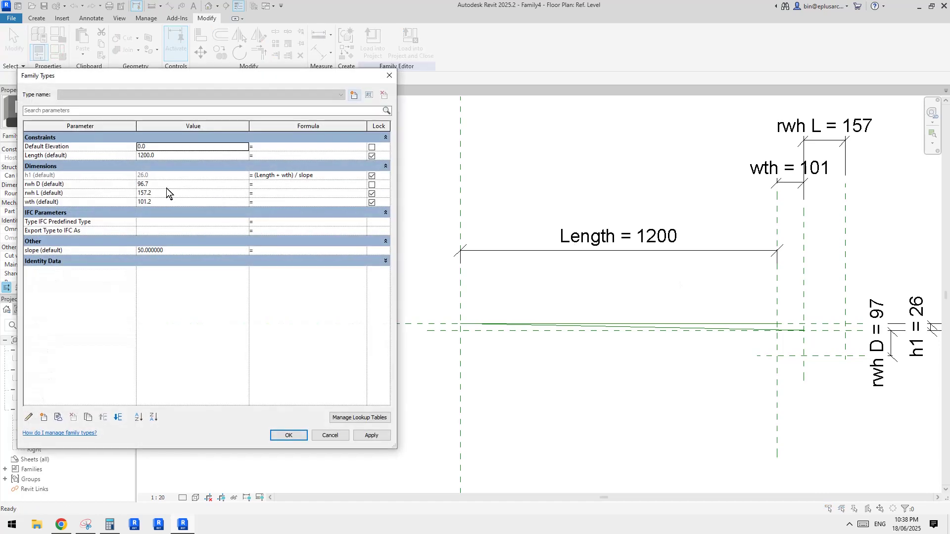
{"action": "left_click", "coordinate": [173, 156]}
{"action": "double_click", "coordinate": [173, 156]}
{"action": "type", "text": "1500"}
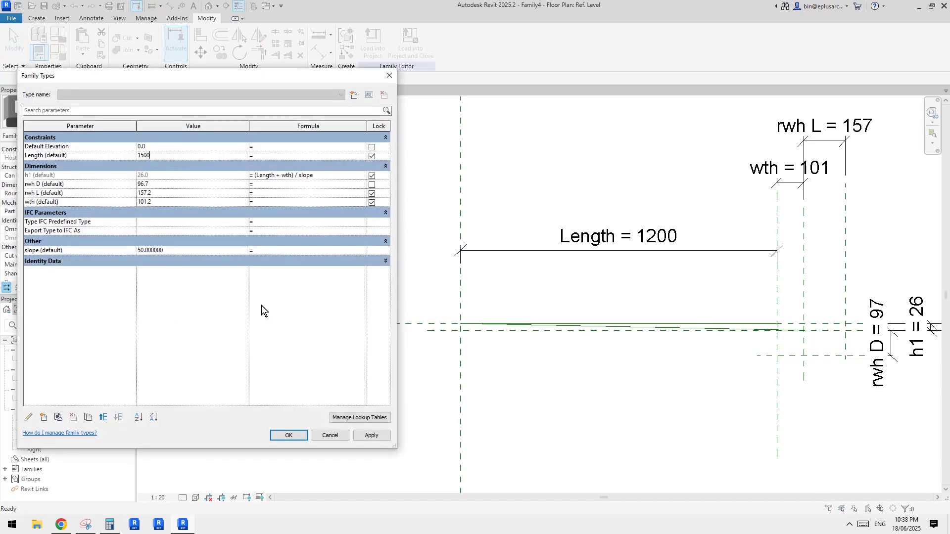
{"action": "left_click", "coordinate": [371, 435]}
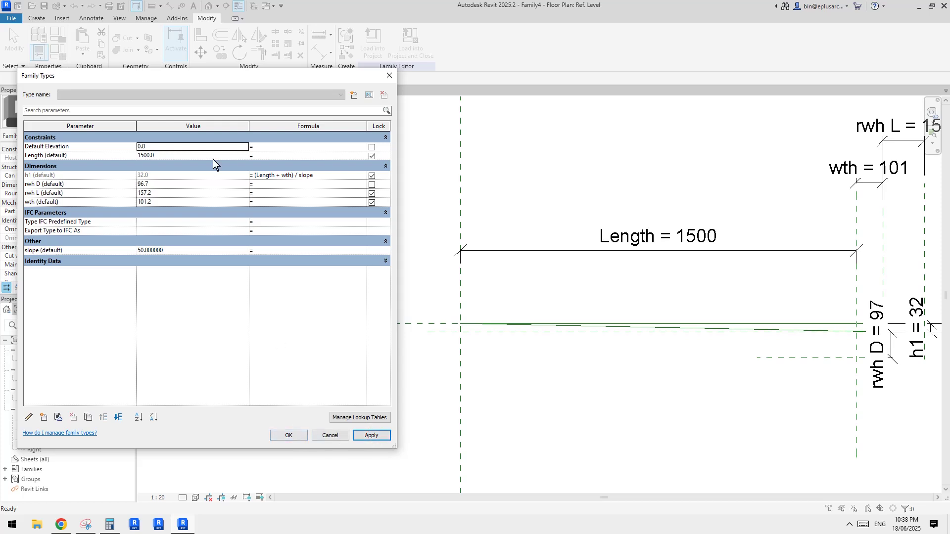
Set the family's Length parameter to 1200 and its slope parameter to 100, and apply the new values
{"action": "left_click", "coordinate": [176, 156]}
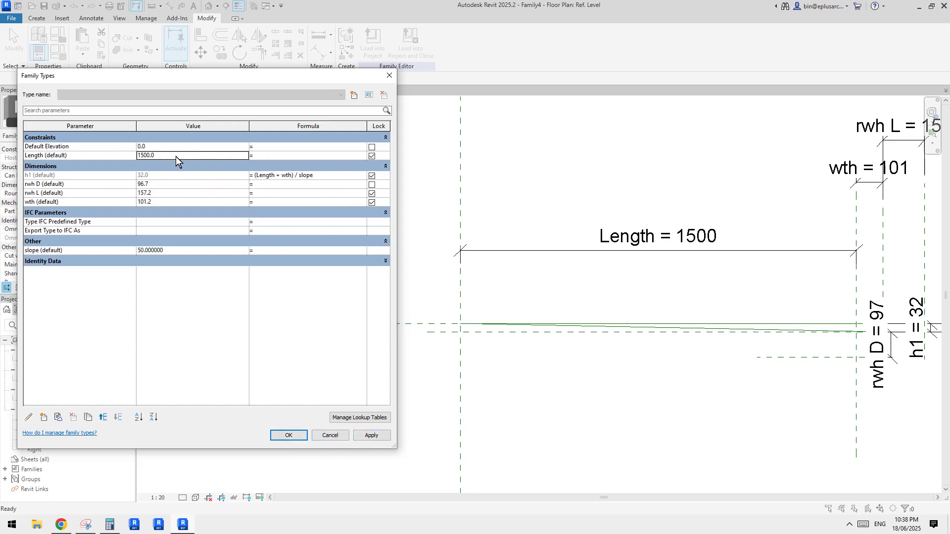
{"action": "left_click", "coordinate": [367, 436]}
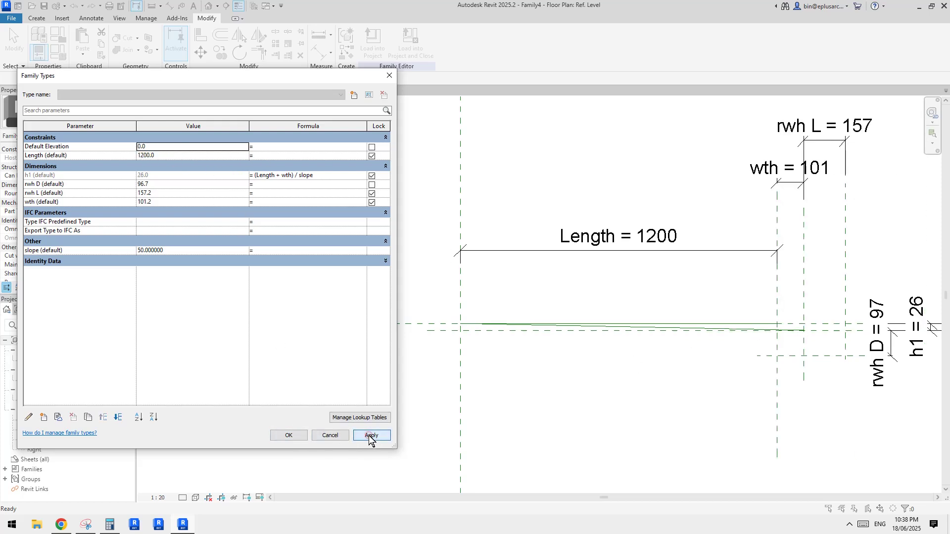
{"action": "left_click", "coordinate": [164, 202]}
{"action": "left_click", "coordinate": [182, 252]}
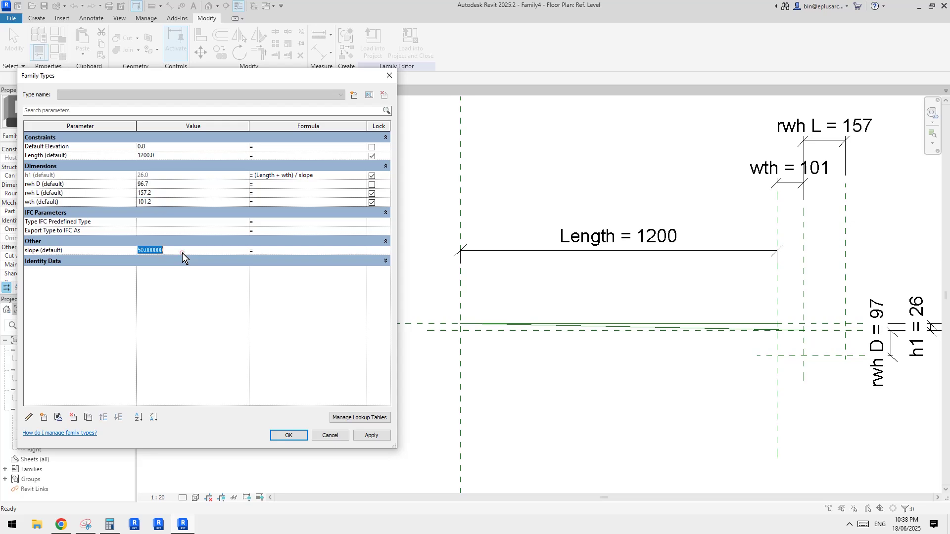
{"action": "type", "text": "100"}
{"action": "left_click", "coordinate": [372, 435]}
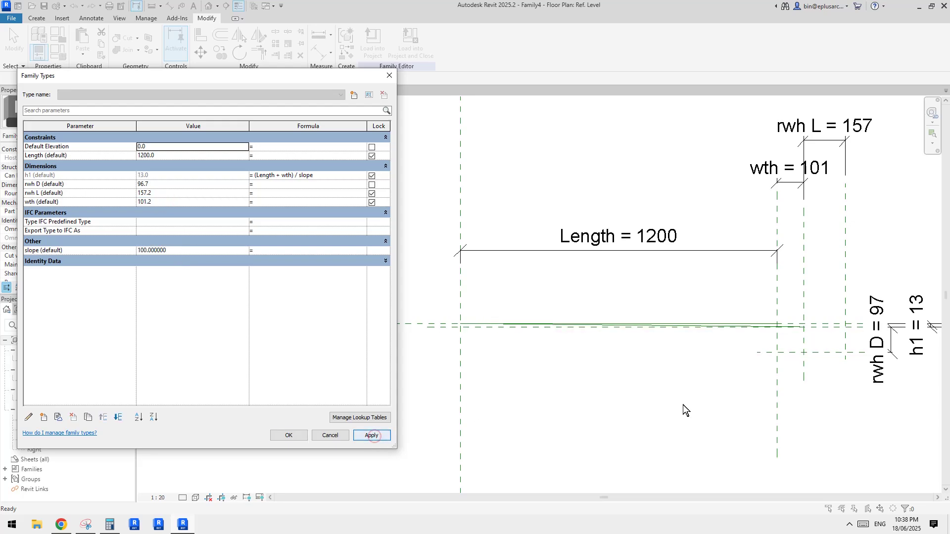
{"action": "left_click", "coordinate": [291, 435]}
Create a sweep and pick the sloped reference line across the model as its path
{"action": "scroll", "coordinate": [718, 368], "scroll_direction": "up", "scroll_amount": 5}
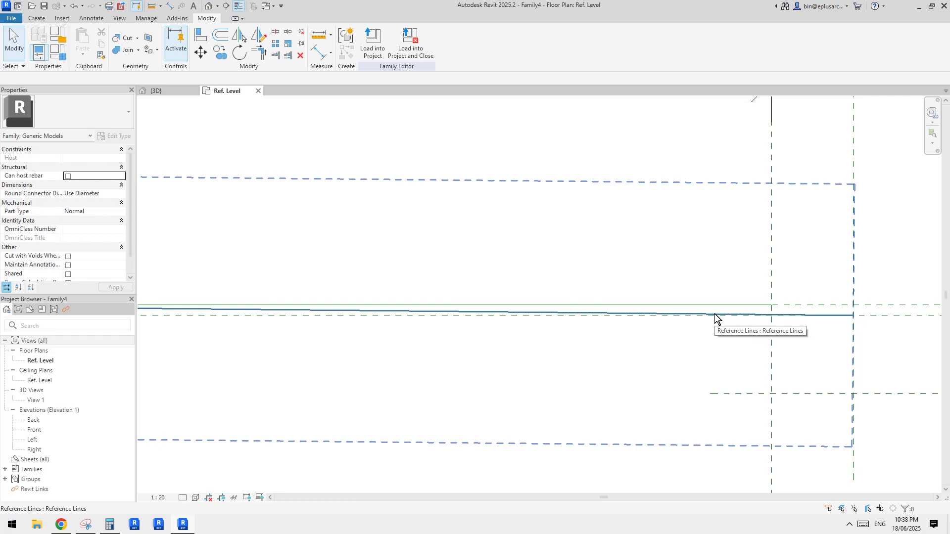
{"action": "scroll", "coordinate": [660, 314], "scroll_direction": "down", "scroll_amount": 2}
{"action": "middle_click_drag", "start_coordinate": [572, 341], "coordinate": [664, 301]}
{"action": "left_click", "coordinate": [705, 290]}
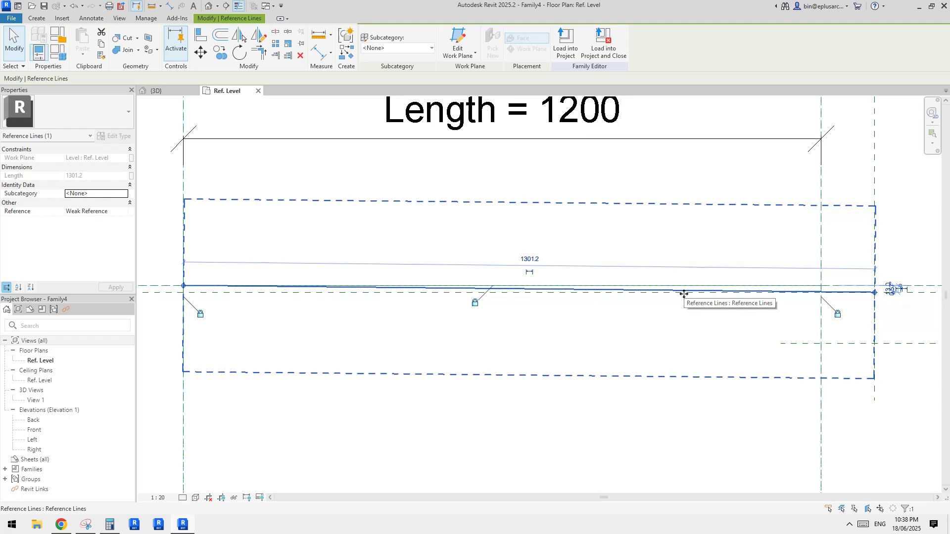
{"action": "key", "text": "Escape"}
{"action": "middle_click_drag", "start_coordinate": [647, 303], "coordinate": [644, 322]}
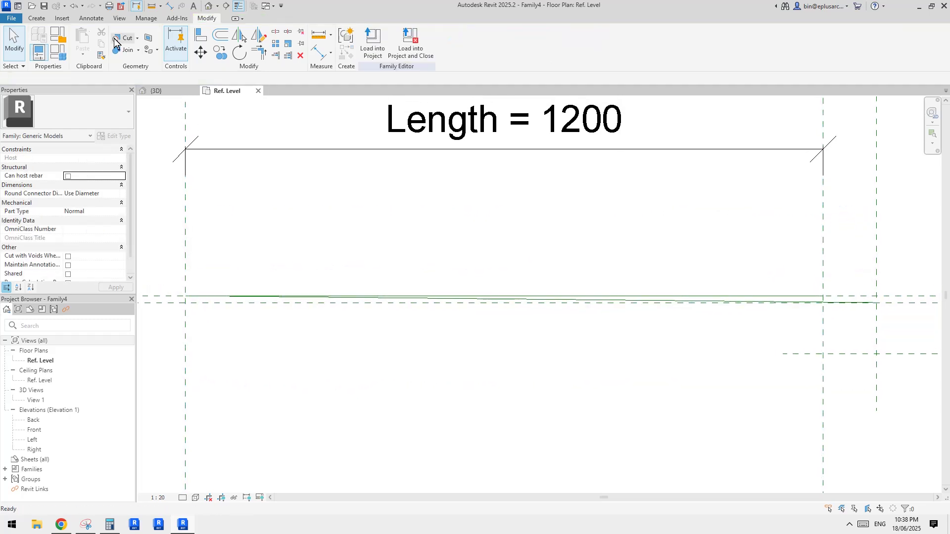
{"action": "left_click", "coordinate": [37, 18]}
{"action": "left_click", "coordinate": [156, 42]}
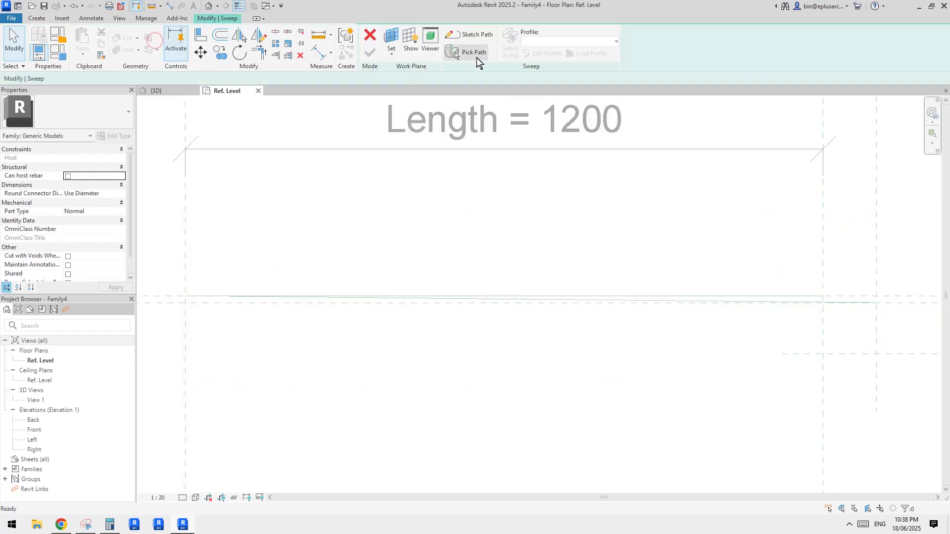
{"action": "left_click", "coordinate": [474, 53]}
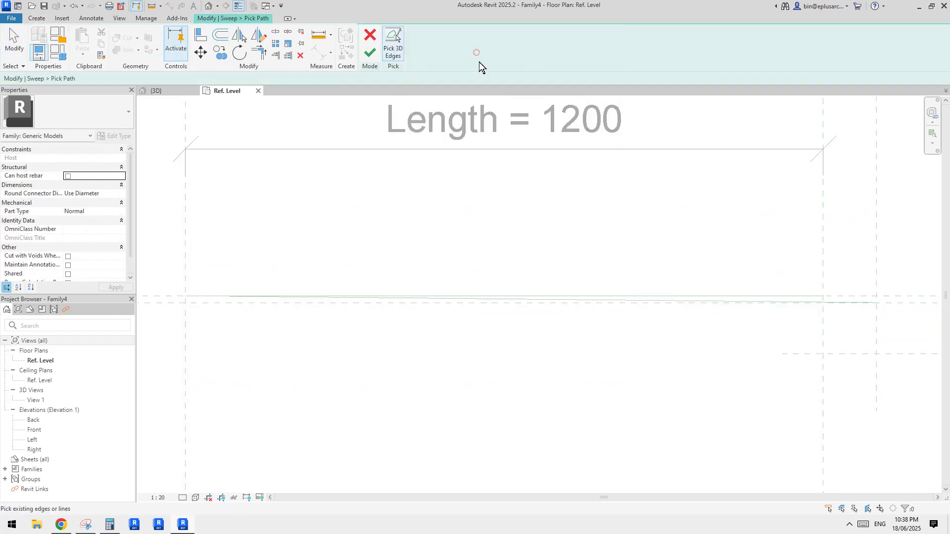
{"action": "left_click", "coordinate": [643, 299]}
{"action": "left_click", "coordinate": [369, 53]}
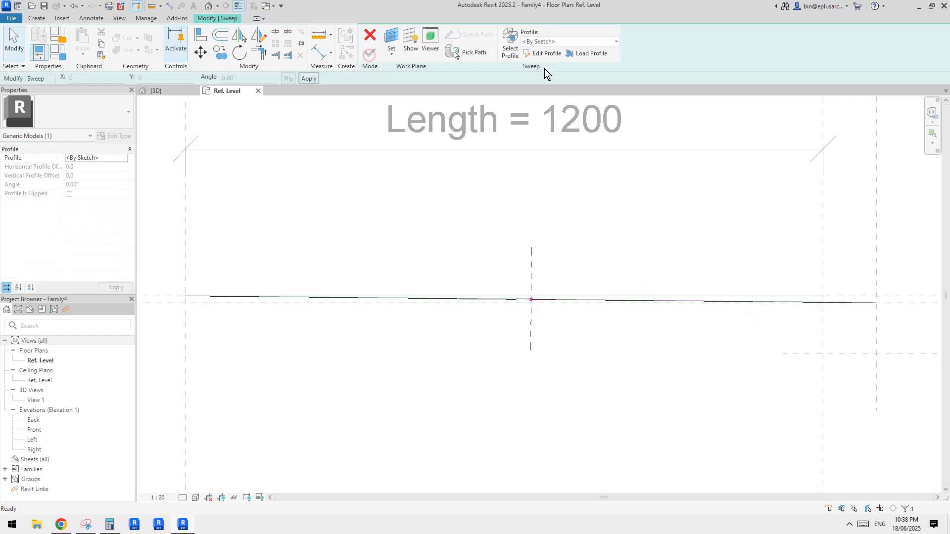
Open the sweep's profile for sketching in the Elevation: Left view
{"action": "left_click", "coordinate": [544, 54]}
{"action": "left_click", "coordinate": [315, 209]}
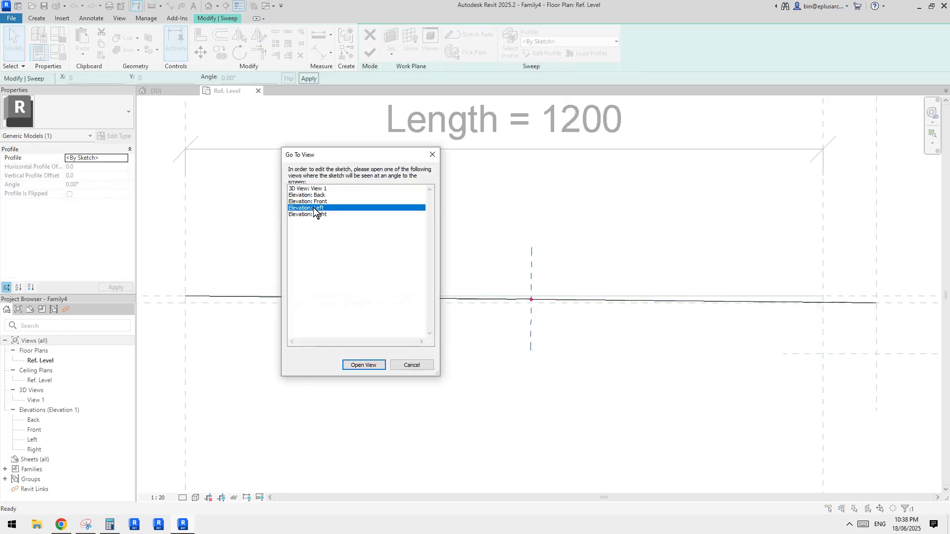
{"action": "left_click", "coordinate": [355, 365]}
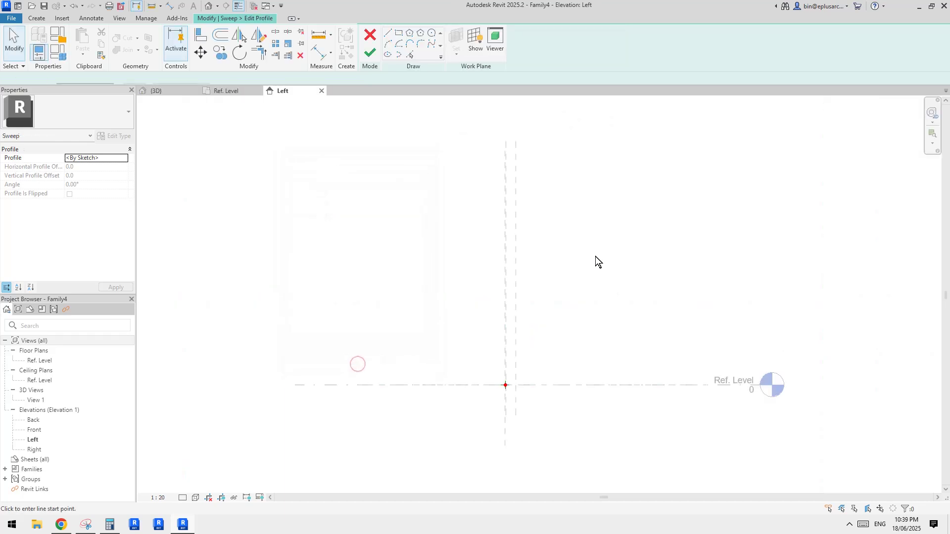
Draw three connected profile lines from the path point: 120 mm horizontally, 300 mm straight up, and 120 mm back horizontally
{"action": "middle_click_drag", "start_coordinate": [530, 380], "coordinate": [491, 320]}
{"action": "scroll", "coordinate": [496, 291], "scroll_direction": "down", "scroll_amount": 1}
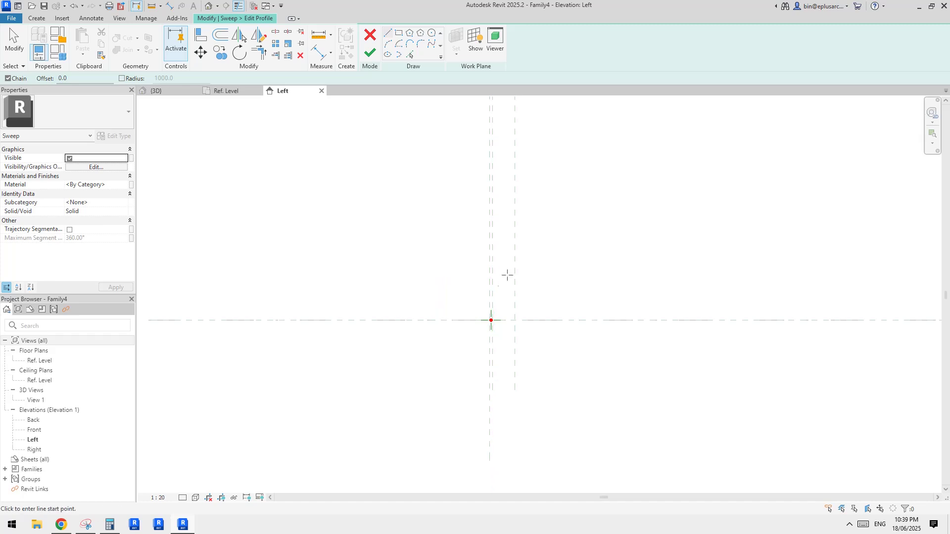
{"action": "scroll", "coordinate": [499, 295], "scroll_direction": "up", "scroll_amount": 1}
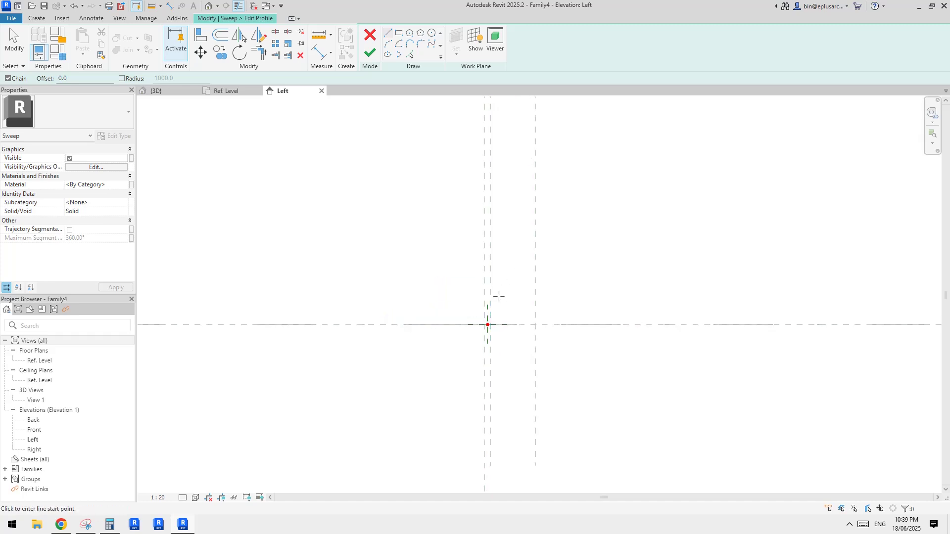
{"action": "scroll", "coordinate": [493, 318], "scroll_direction": "down", "scroll_amount": 1}
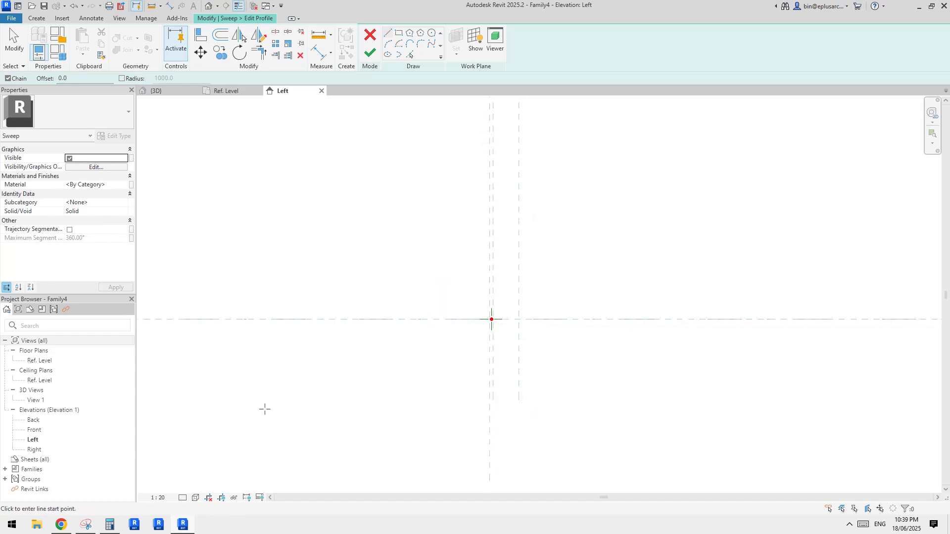
{"action": "scroll", "coordinate": [548, 397], "scroll_direction": "down", "scroll_amount": 1}
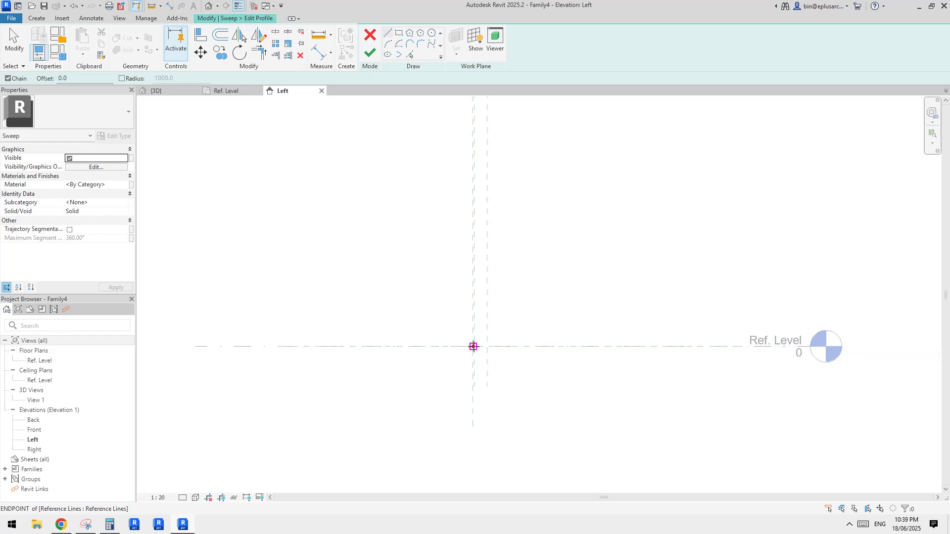
{"action": "left_click", "coordinate": [473, 347]}
{"action": "key", "text": "Escape"}
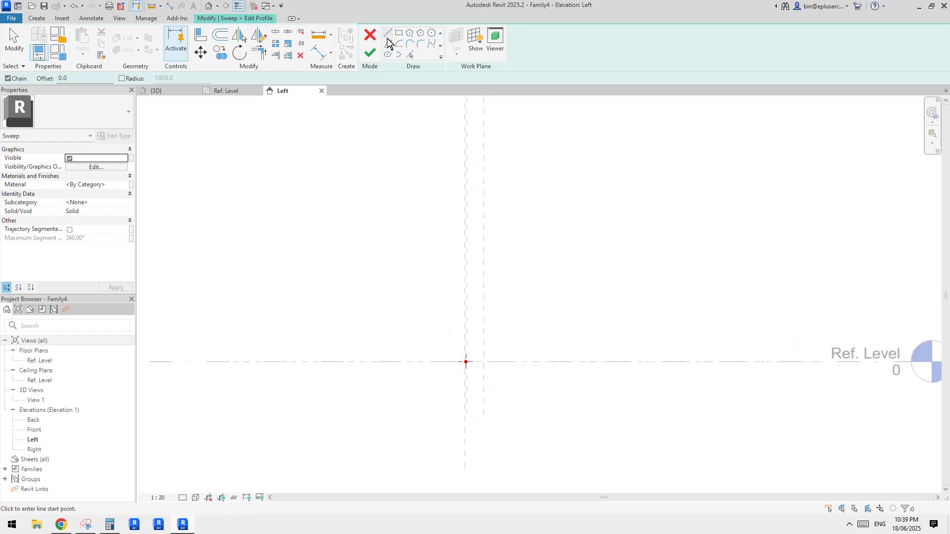
{"action": "scroll", "coordinate": [471, 360], "scroll_direction": "up", "scroll_amount": 5}
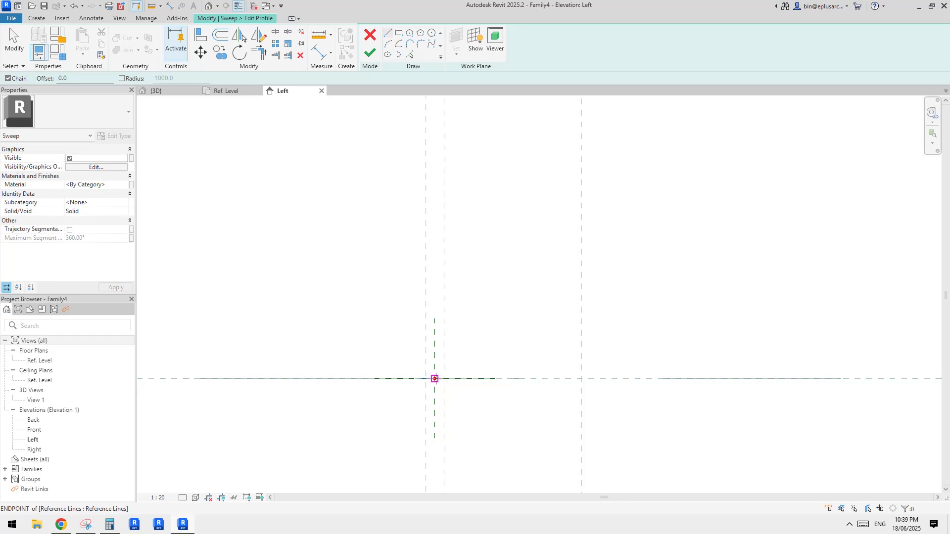
{"action": "left_click", "coordinate": [434, 379]}
{"action": "type", "text": "12"}
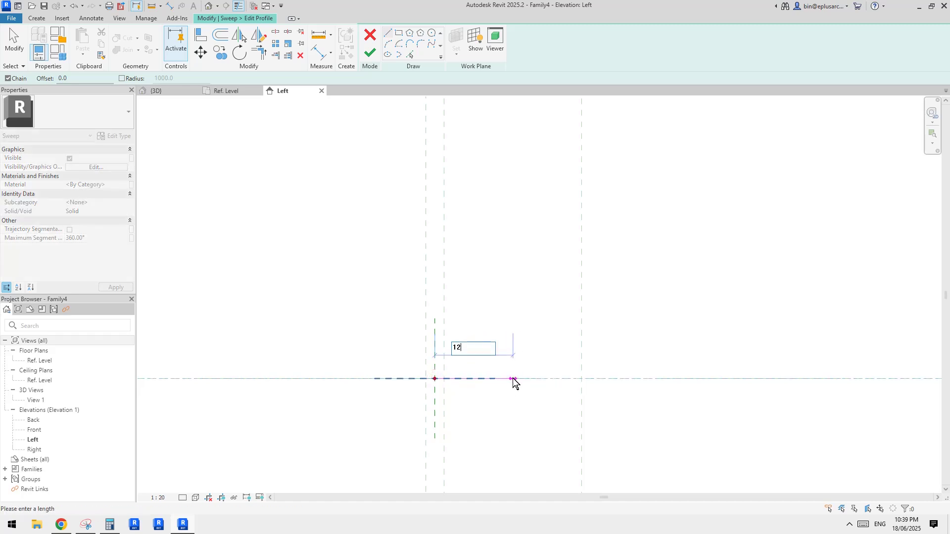
{"action": "type", "text": "0"}
{"action": "key", "text": "Return"}
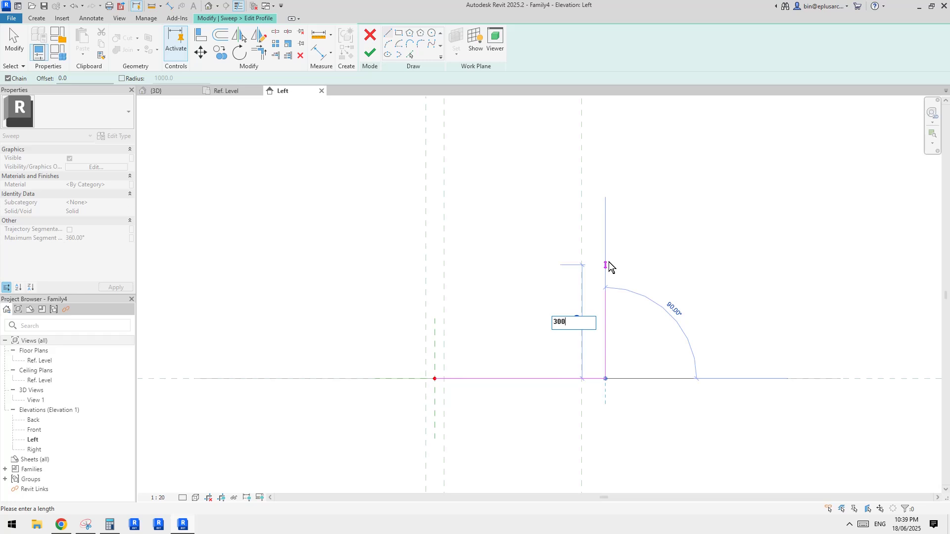
{"action": "type", "text": "300"}
{"action": "key", "text": "Return"}
{"action": "scroll", "coordinate": [607, 266], "scroll_direction": "down", "scroll_amount": 2}
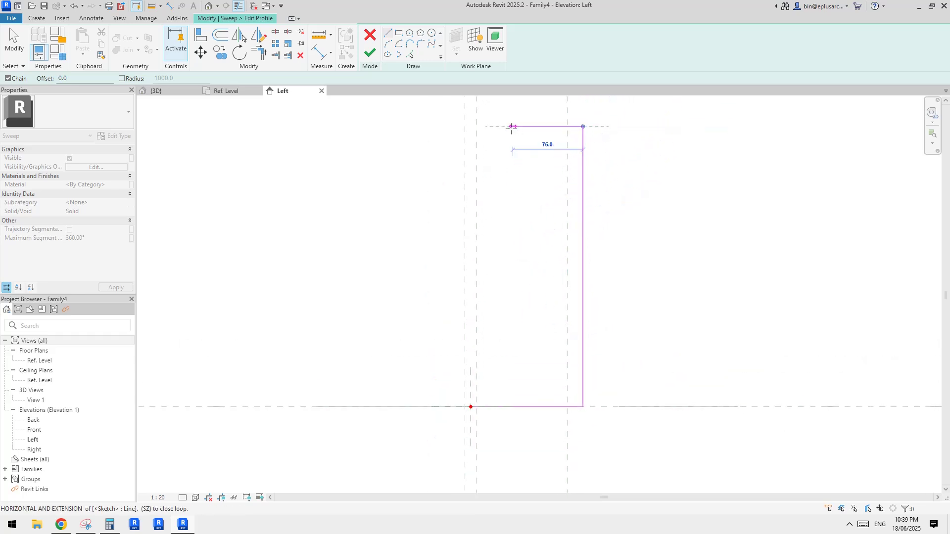
{"action": "type", "text": "120"}
{"action": "key", "text": "Return"}
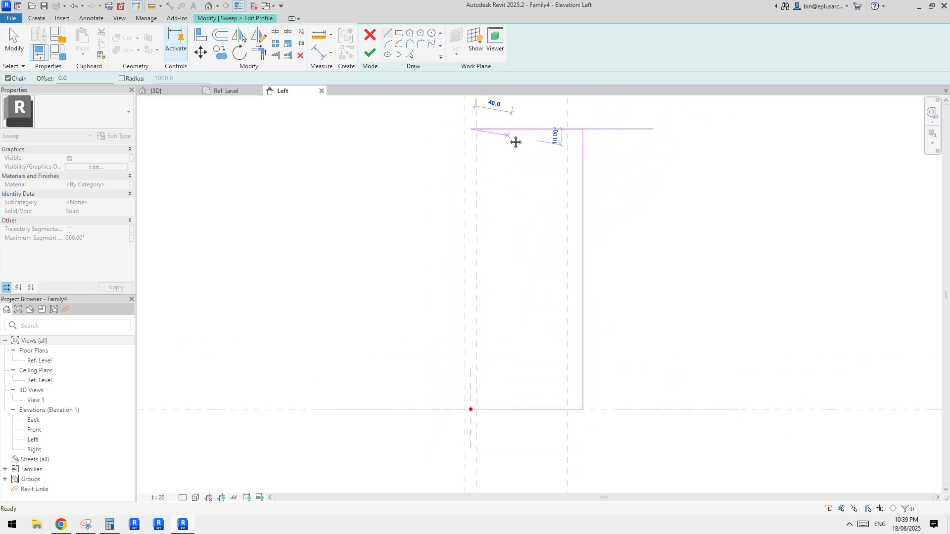
Offset a copy of the whole three-line profile chain outward by 1.0 mm
{"action": "key", "text": "f"}
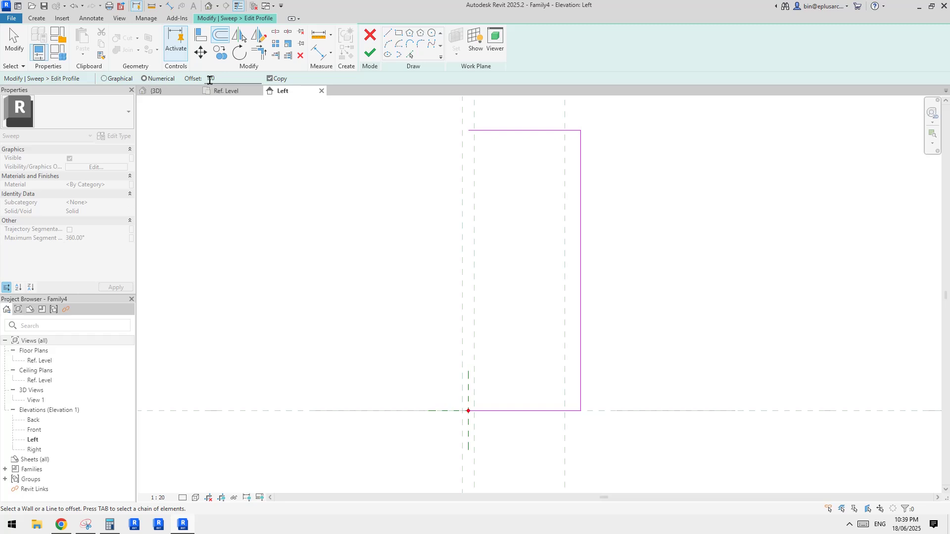
{"action": "left_click", "coordinate": [422, 172]}
{"action": "scroll", "coordinate": [499, 129], "scroll_direction": "up", "scroll_amount": 4}
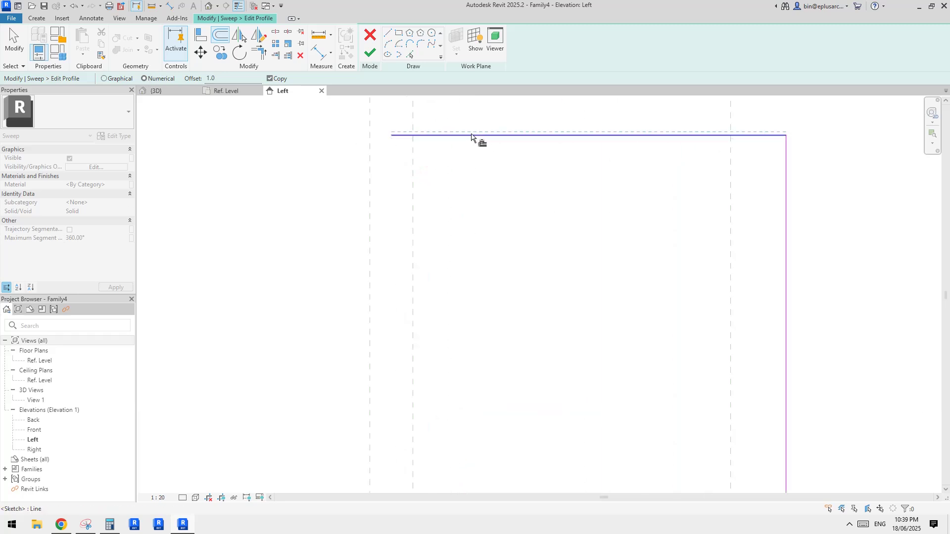
{"action": "key", "text": "Tab"}
{"action": "left_click", "coordinate": [473, 139]}
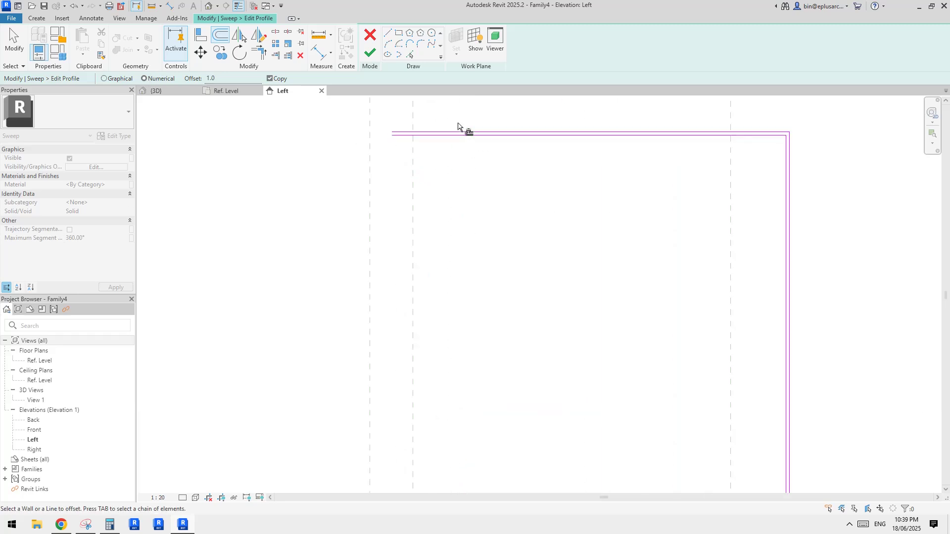
Close the open ends of the profile with short lines joining the original and offset chains
{"action": "left_click", "coordinate": [388, 34]}
{"action": "scroll", "coordinate": [513, 195], "scroll_direction": "down", "scroll_amount": 3}
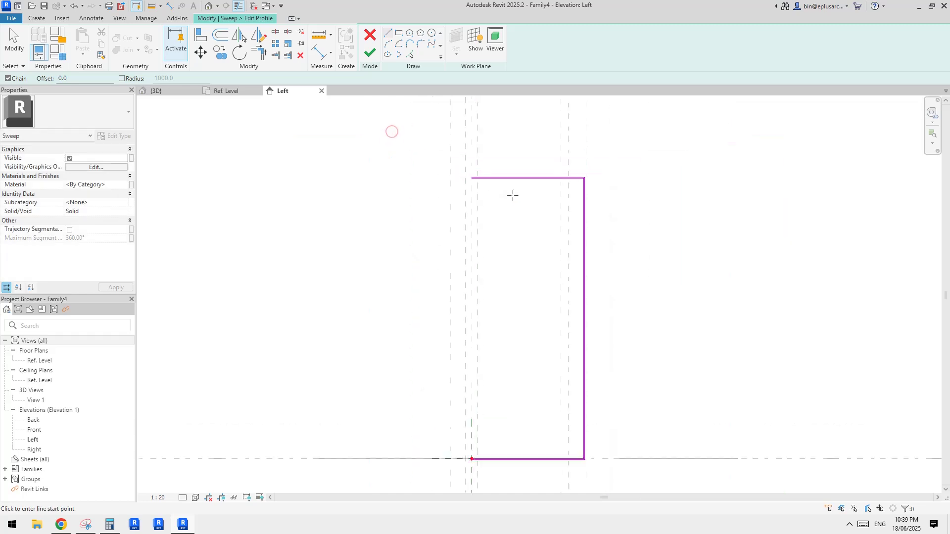
{"action": "scroll", "coordinate": [536, 248], "scroll_direction": "down", "scroll_amount": 2}
{"action": "scroll", "coordinate": [494, 309], "scroll_direction": "up", "scroll_amount": 8}
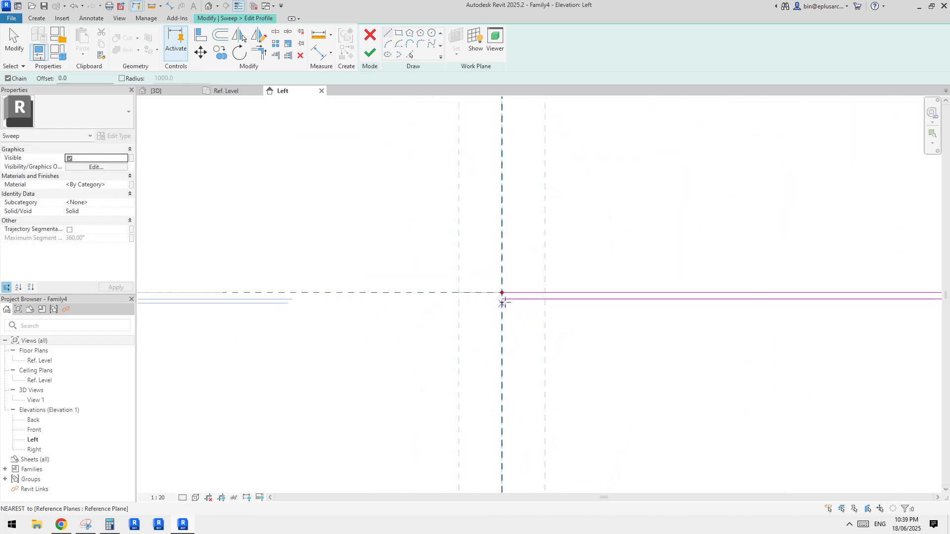
{"action": "left_click", "coordinate": [502, 299]}
{"action": "left_click", "coordinate": [502, 292]}
{"action": "scroll", "coordinate": [544, 242], "scroll_direction": "down", "scroll_amount": 5}
{"action": "middle_click_drag", "start_coordinate": [551, 230], "coordinate": [527, 263]}
{"action": "scroll", "coordinate": [527, 262], "scroll_direction": "up", "scroll_amount": 1}
{"action": "key", "text": "Escape"}
Make the thickness dimension of the profile's bottom flange permanent and move it out beyond the vertical web
{"action": "scroll", "coordinate": [533, 213], "scroll_direction": "down", "scroll_amount": 2}
{"action": "mouse_move", "coordinate": [533, 210]}
{"action": "middle_mouse_down"}
{"action": "mouse_move", "coordinate": [527, 272]}
{"action": "mouse_move", "coordinate": [522, 251]}
{"action": "mouse_move", "coordinate": [521, 345]}
{"action": "mouse_move", "coordinate": [517, 188]}
{"action": "mouse_move", "coordinate": [409, 292]}
{"action": "middle_mouse_up"}
{"action": "scroll", "coordinate": [496, 364], "scroll_direction": "up", "scroll_amount": 1}
{"action": "scroll", "coordinate": [497, 363], "scroll_direction": "up", "scroll_amount": 2}
{"action": "left_click", "coordinate": [494, 212]}
{"action": "scroll", "coordinate": [494, 212], "scroll_direction": "down", "scroll_amount": 1}
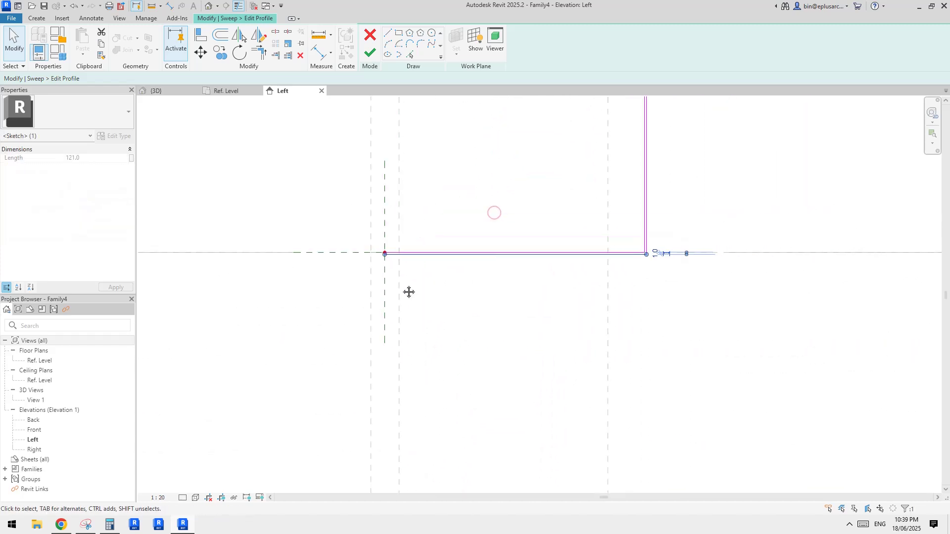
{"action": "left_click", "coordinate": [660, 260]}
{"action": "scroll", "coordinate": [655, 273], "scroll_direction": "down", "scroll_amount": 1}
{"action": "left_click_drag", "start_coordinate": [801, 257], "coordinate": [859, 263]}
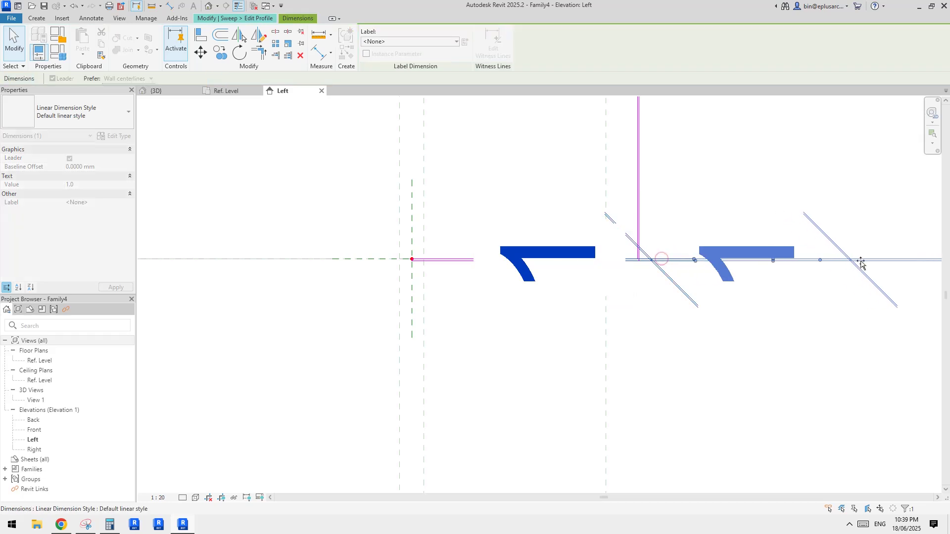
Make the thickness dimension of the profile's top flange permanent and move it away from the open end
{"action": "scroll", "coordinate": [728, 251], "scroll_direction": "down", "scroll_amount": 1}
{"action": "scroll", "coordinate": [686, 129], "scroll_direction": "up", "scroll_amount": 1}
{"action": "middle_click_drag", "start_coordinate": [686, 129], "coordinate": [652, 236]}
{"action": "scroll", "coordinate": [608, 125], "scroll_direction": "down", "scroll_amount": 2}
{"action": "mouse_move", "coordinate": [608, 125]}
{"action": "middle_mouse_down"}
{"action": "mouse_move", "coordinate": [598, 281]}
{"action": "mouse_move", "coordinate": [608, 371]}
{"action": "middle_mouse_up"}
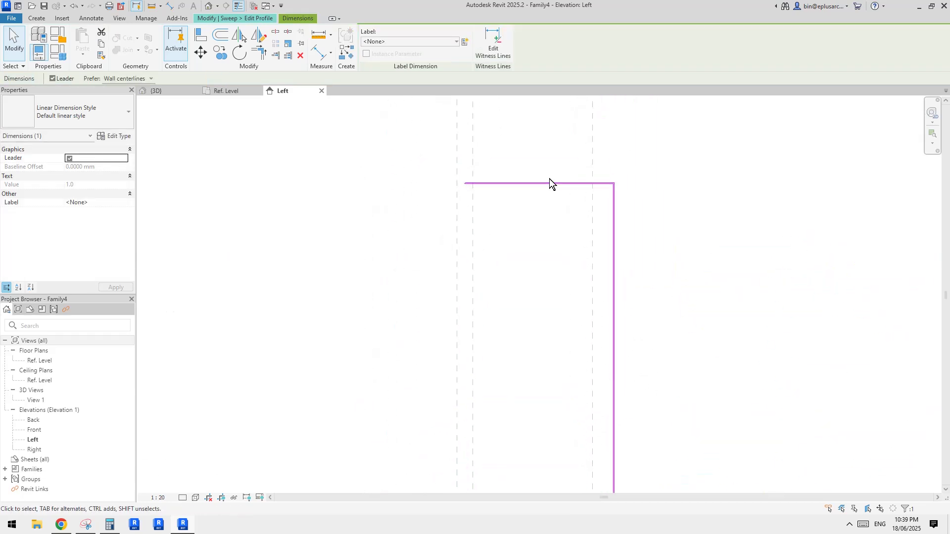
{"action": "left_click", "coordinate": [532, 178]}
{"action": "left_click", "coordinate": [531, 180]}
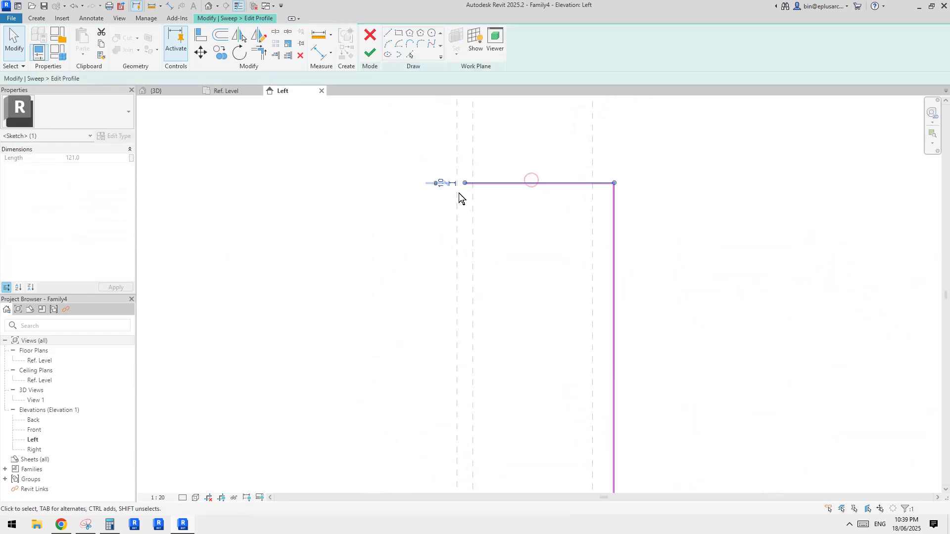
{"action": "left_click_drag", "start_coordinate": [446, 183], "coordinate": [270, 176]}
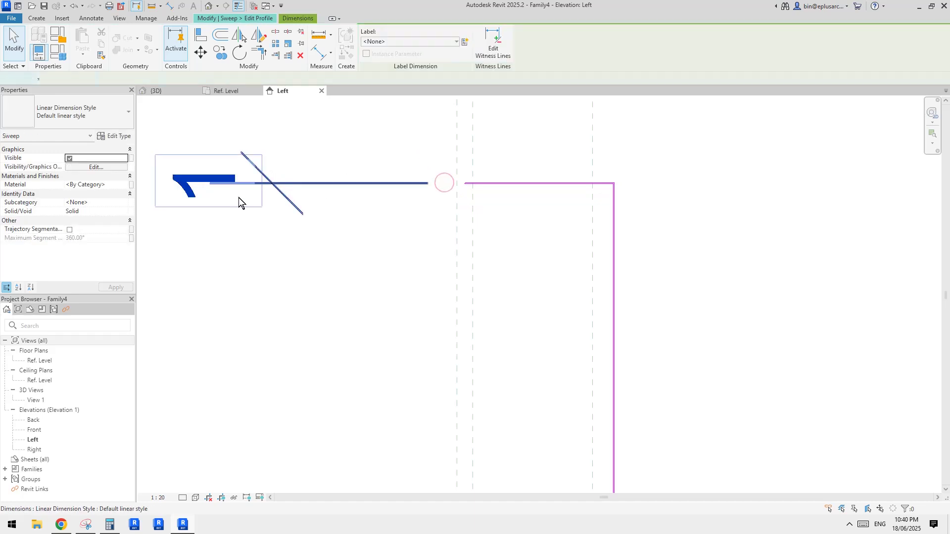
{"action": "key", "text": "Escape"}
Make the thickness dimension of the profile's vertical web permanent and move it up above the top flange
{"action": "middle_click_drag", "start_coordinate": [472, 281], "coordinate": [471, 247]}
{"action": "left_click", "coordinate": [614, 210]}
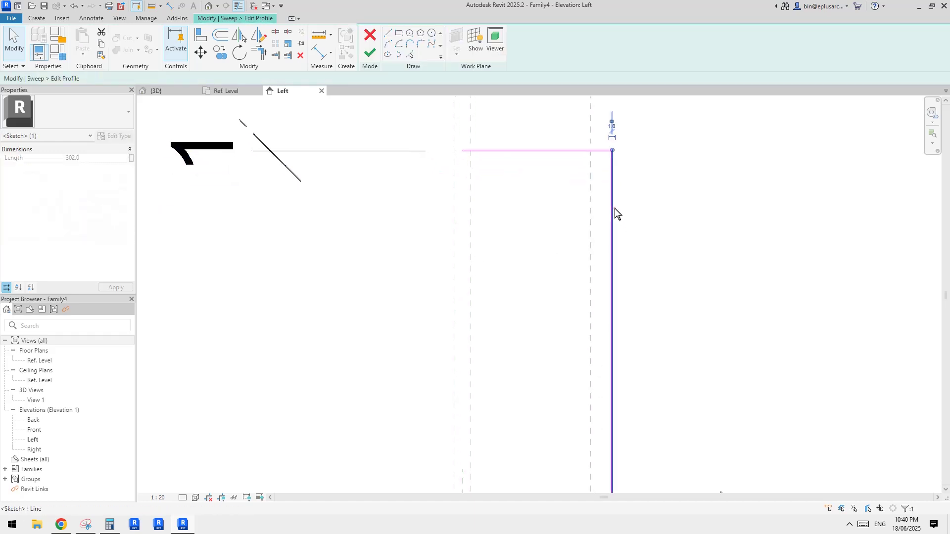
{"action": "scroll", "coordinate": [622, 261], "scroll_direction": "down", "scroll_amount": 1}
{"action": "scroll", "coordinate": [622, 228], "scroll_direction": "up", "scroll_amount": 2}
{"action": "left_click", "coordinate": [614, 195]}
{"action": "scroll", "coordinate": [624, 227], "scroll_direction": "down", "scroll_amount": 1}
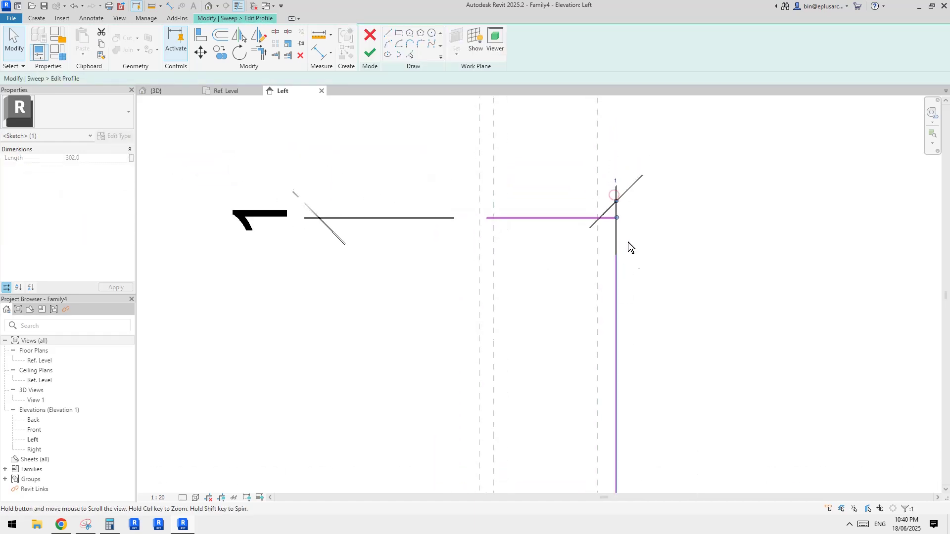
{"action": "key", "text": "Escape"}
{"action": "middle_click_drag", "start_coordinate": [625, 199], "coordinate": [629, 233]}
{"action": "left_click_drag", "start_coordinate": [623, 228], "coordinate": [634, 142]}
{"action": "scroll", "coordinate": [631, 222], "scroll_direction": "down", "scroll_amount": 1}
{"action": "scroll", "coordinate": [623, 227], "scroll_direction": "down", "scroll_amount": 2}
{"action": "middle_click_drag", "start_coordinate": [567, 308], "coordinate": [577, 252]}
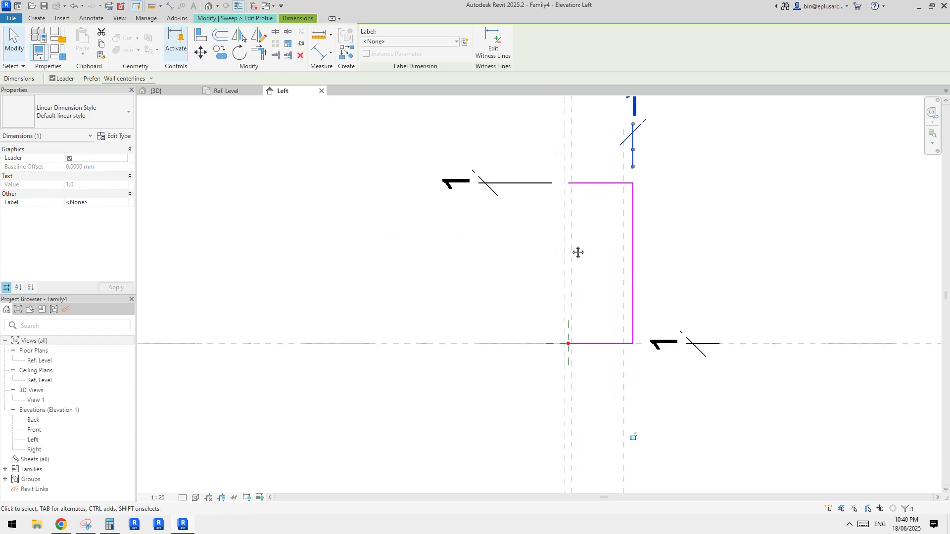
Dimension the profile's overall height from the horizontal reference plane to the top flange, placing it beyond the open end
{"action": "scroll", "coordinate": [562, 328], "scroll_direction": "up", "scroll_amount": 3}
{"action": "key", "text": "Escape"}
{"action": "scroll", "coordinate": [589, 357], "scroll_direction": "up", "scroll_amount": 1}
{"action": "middle_click_drag", "start_coordinate": [583, 326], "coordinate": [582, 332]}
{"action": "key", "text": "d"}
{"action": "key", "text": "d"}
{"action": "key", "text": "i"}
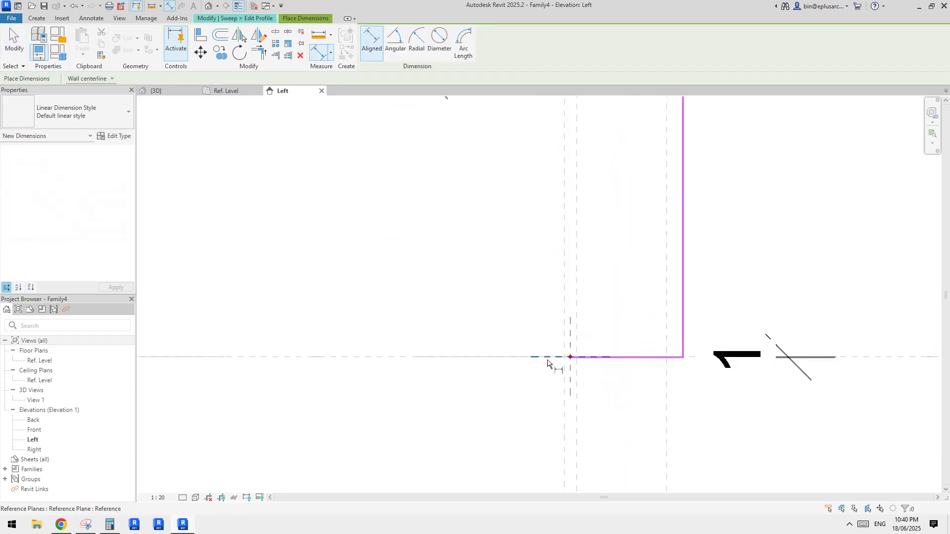
{"action": "left_click", "coordinate": [548, 359]}
{"action": "scroll", "coordinate": [546, 360], "scroll_direction": "down", "scroll_amount": 2}
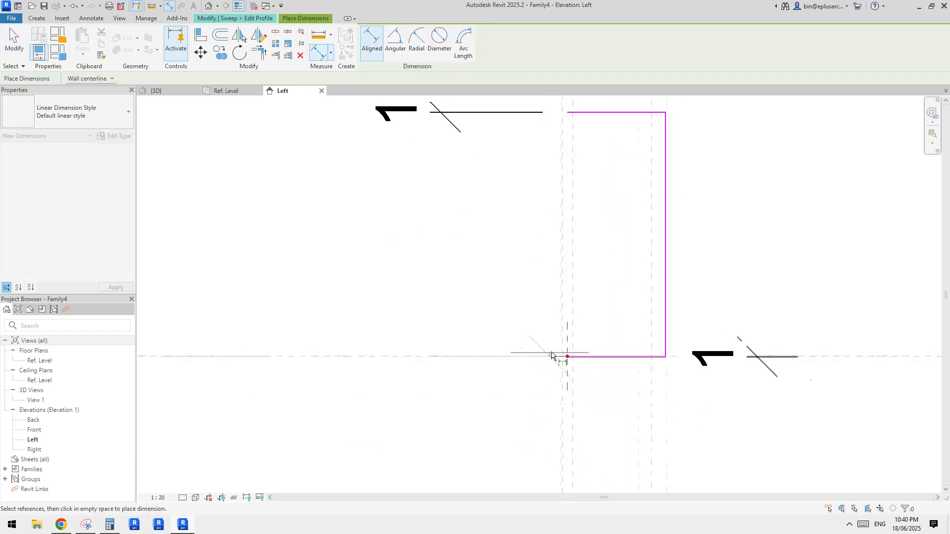
{"action": "scroll", "coordinate": [569, 196], "scroll_direction": "up", "scroll_amount": 3}
{"action": "scroll", "coordinate": [578, 191], "scroll_direction": "up", "scroll_amount": 3}
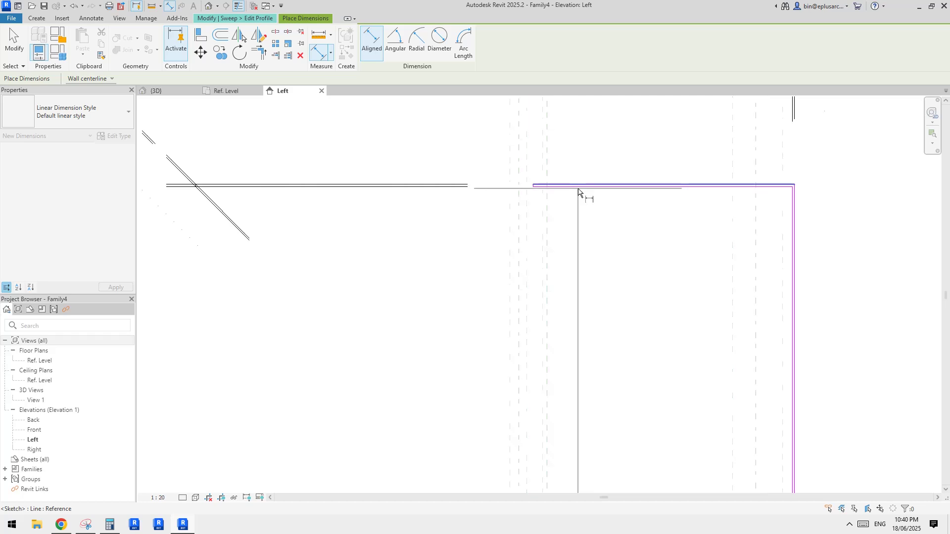
{"action": "scroll", "coordinate": [599, 271], "scroll_direction": "down", "scroll_amount": 3}
{"action": "scroll", "coordinate": [615, 303], "scroll_direction": "down", "scroll_amount": 3}
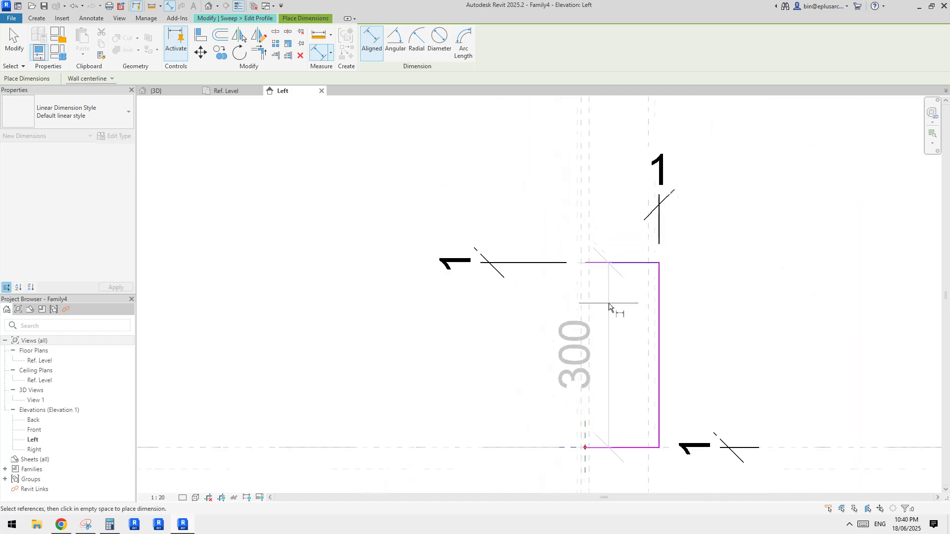
{"action": "scroll", "coordinate": [505, 322], "scroll_direction": "up", "scroll_amount": 1}
{"action": "left_click", "coordinate": [491, 334]}
{"action": "key", "text": "Escape"}
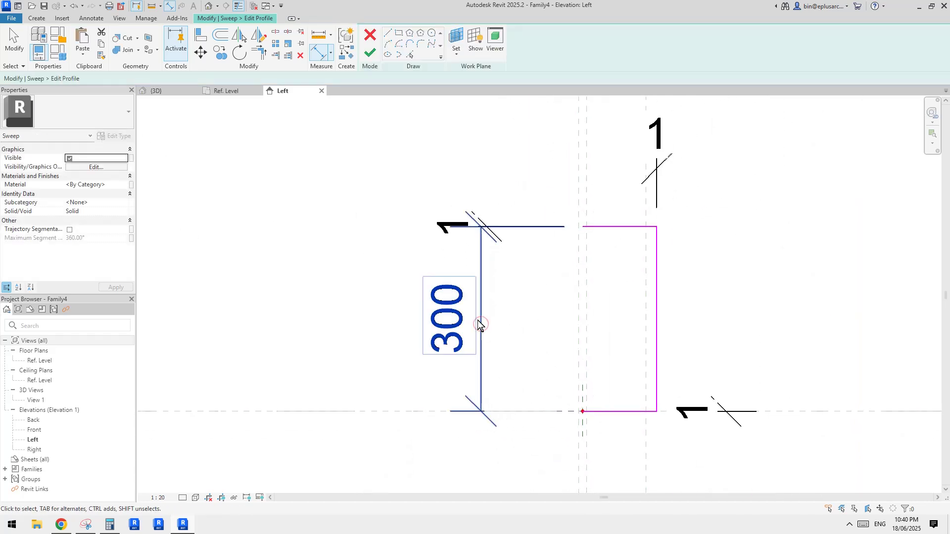
Label the profile's overall height dimension with a new instance family parameter named "bg W"
{"action": "left_click", "coordinate": [465, 43]}
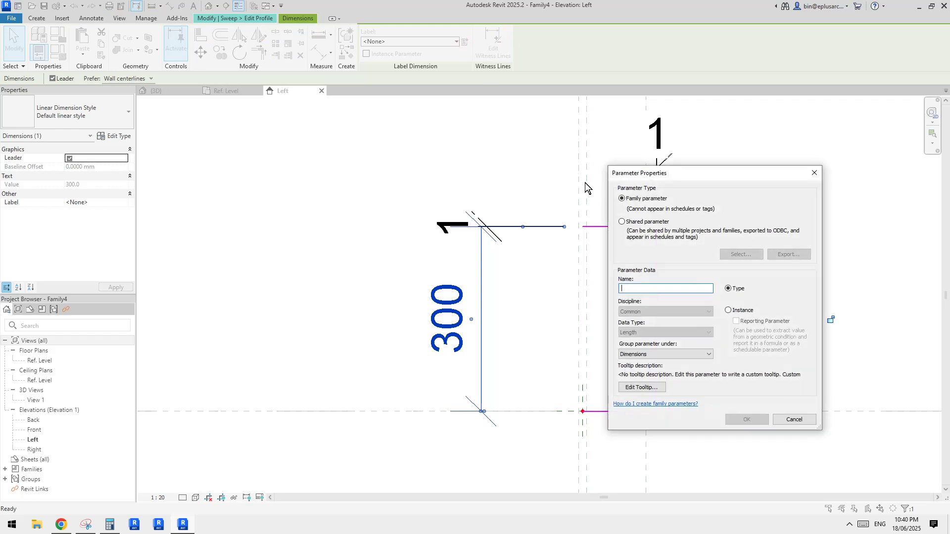
{"action": "type", "text": "bg"}
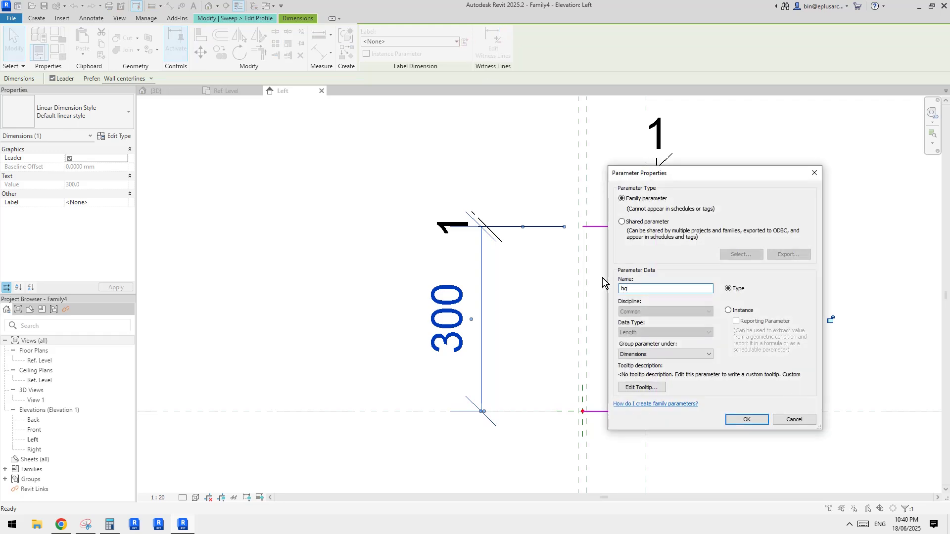
{"action": "type", "text": " W"}
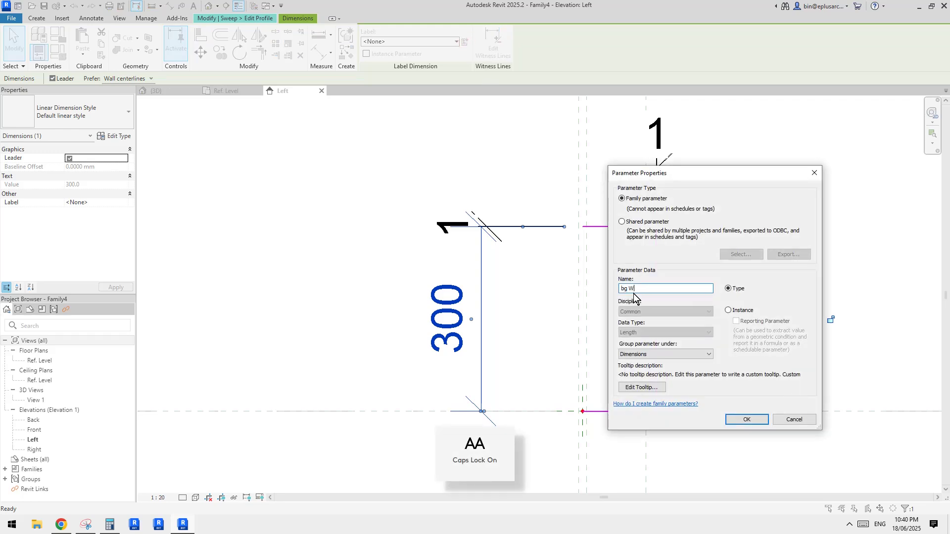
{"action": "left_click", "coordinate": [729, 311]}
{"action": "left_click", "coordinate": [746, 420]}
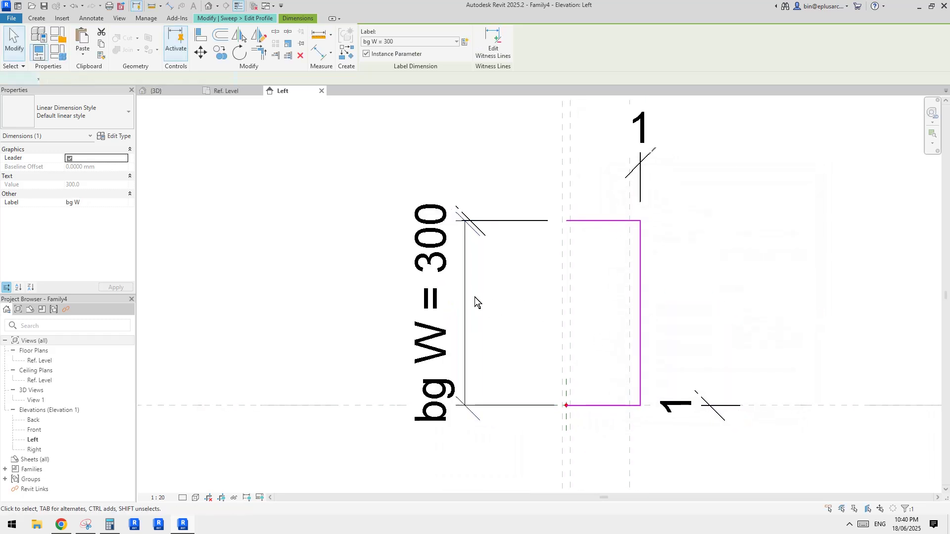
{"action": "left_click", "coordinate": [474, 297]}
Dimension the profile's depth from the vertical reference plane at the sweep path to the vertical web, placing it below the profile
{"action": "middle_click_drag", "start_coordinate": [536, 289], "coordinate": [508, 284]}
{"action": "middle_click_drag", "start_coordinate": [588, 266], "coordinate": [581, 268]}
{"action": "middle_click_drag", "start_coordinate": [568, 303], "coordinate": [568, 277]}
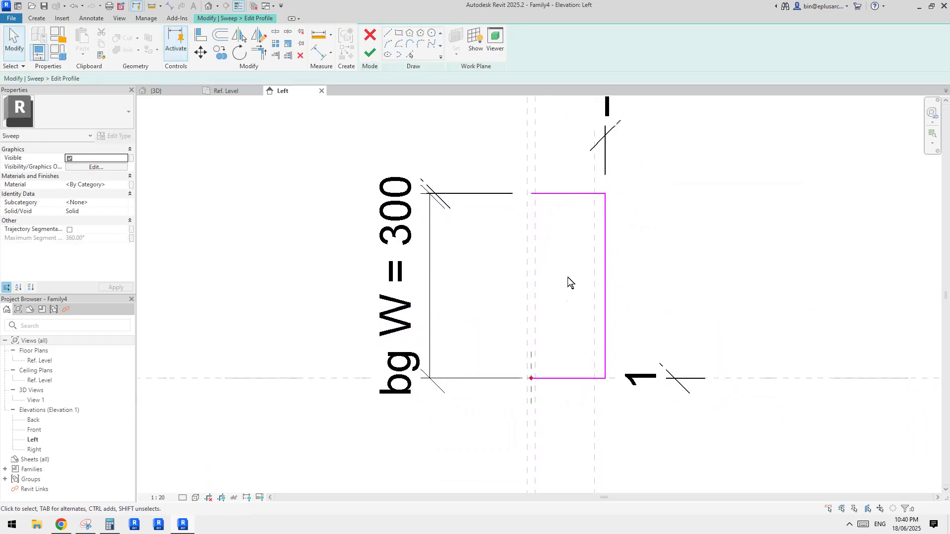
{"action": "scroll", "coordinate": [536, 363], "scroll_direction": "up", "scroll_amount": 3}
{"action": "key", "text": "d"}
{"action": "key", "text": "i"}
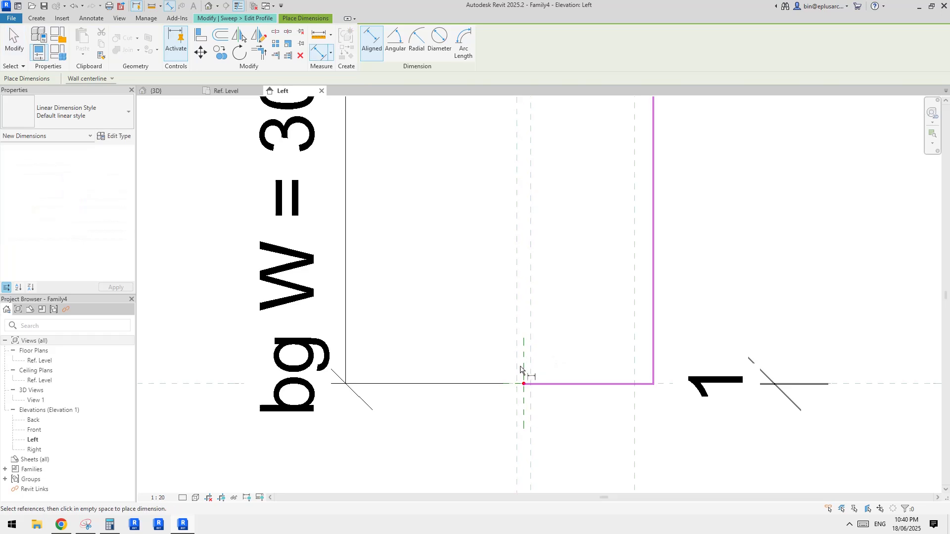
{"action": "middle_click_drag", "start_coordinate": [547, 244], "coordinate": [550, 243]}
{"action": "scroll", "coordinate": [530, 392], "scroll_direction": "up", "scroll_amount": 2}
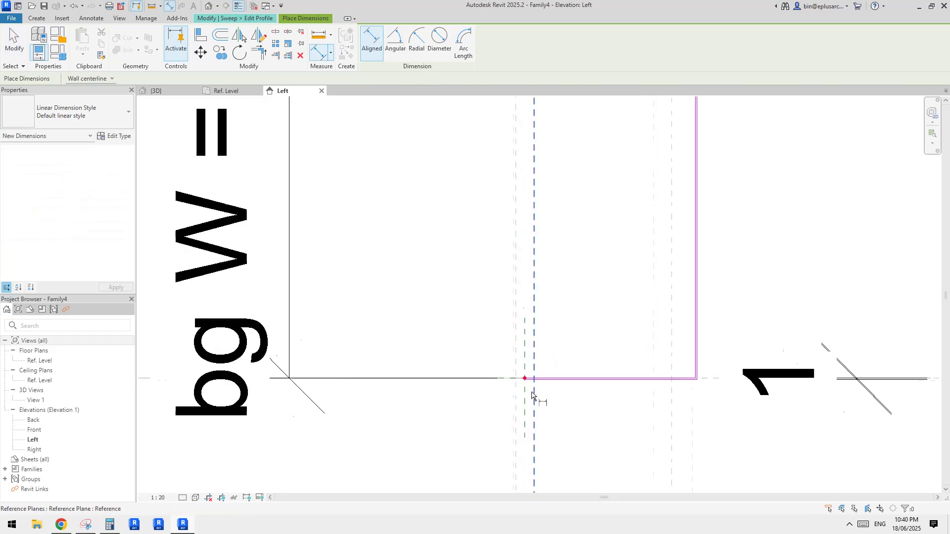
{"action": "left_click", "coordinate": [522, 312]}
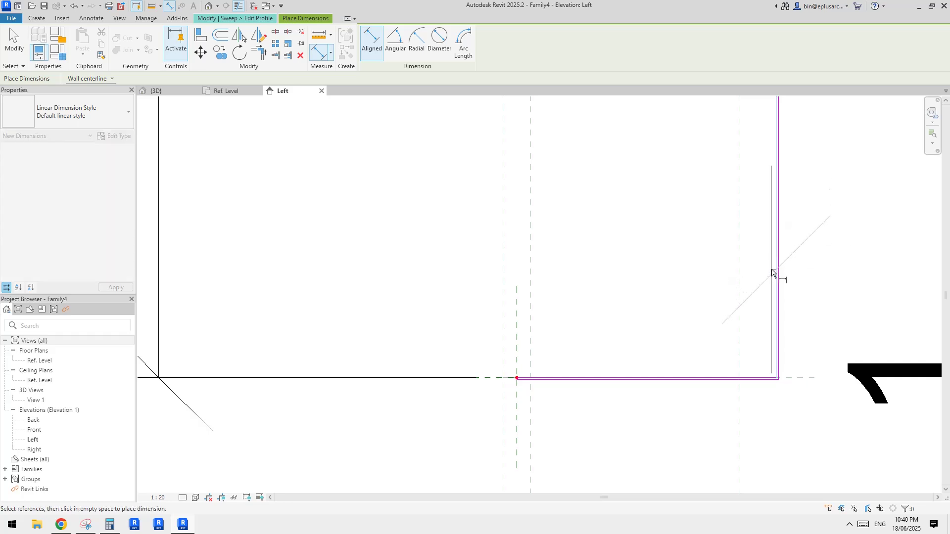
{"action": "scroll", "coordinate": [522, 381], "scroll_direction": "up", "scroll_amount": 5}
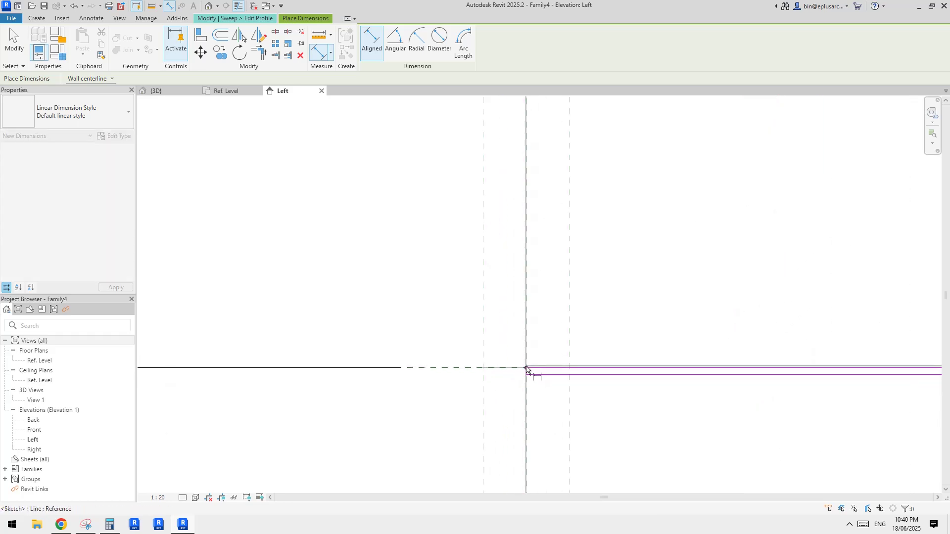
{"action": "scroll", "coordinate": [527, 369], "scroll_direction": "down", "scroll_amount": 2}
{"action": "scroll", "coordinate": [579, 377], "scroll_direction": "down", "scroll_amount": 3}
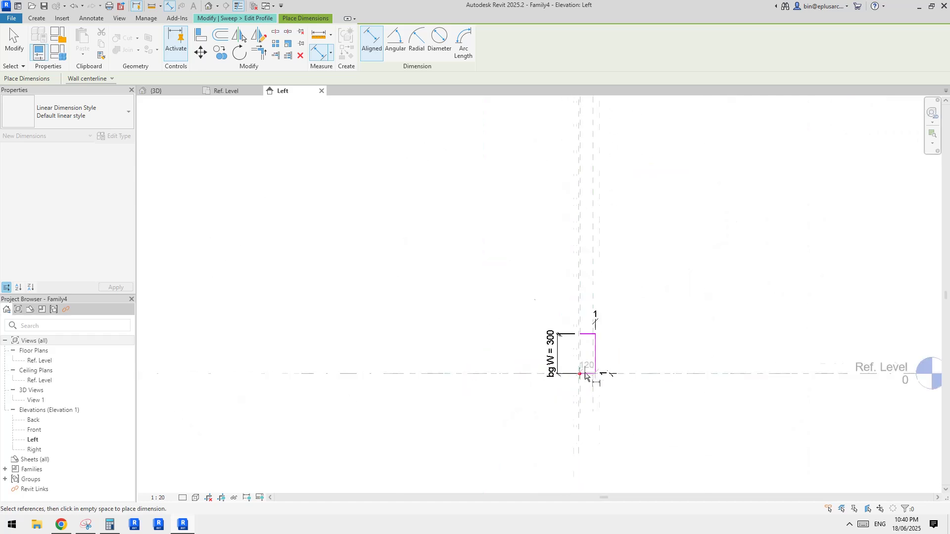
{"action": "middle_click_drag", "start_coordinate": [596, 414], "coordinate": [596, 360]}
{"action": "scroll", "coordinate": [595, 360], "scroll_direction": "up", "scroll_amount": 3}
{"action": "left_click", "coordinate": [654, 338]}
{"action": "key", "text": "Escape"}
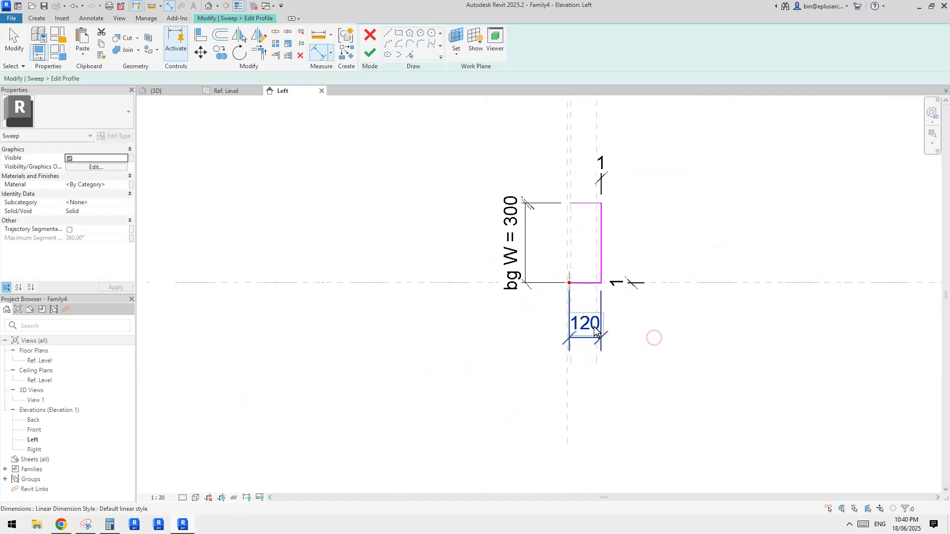
Label the profile's depth dimension with a new instance family parameter named "bg D"
{"action": "left_click", "coordinate": [595, 330]}
{"action": "left_click", "coordinate": [467, 41]}
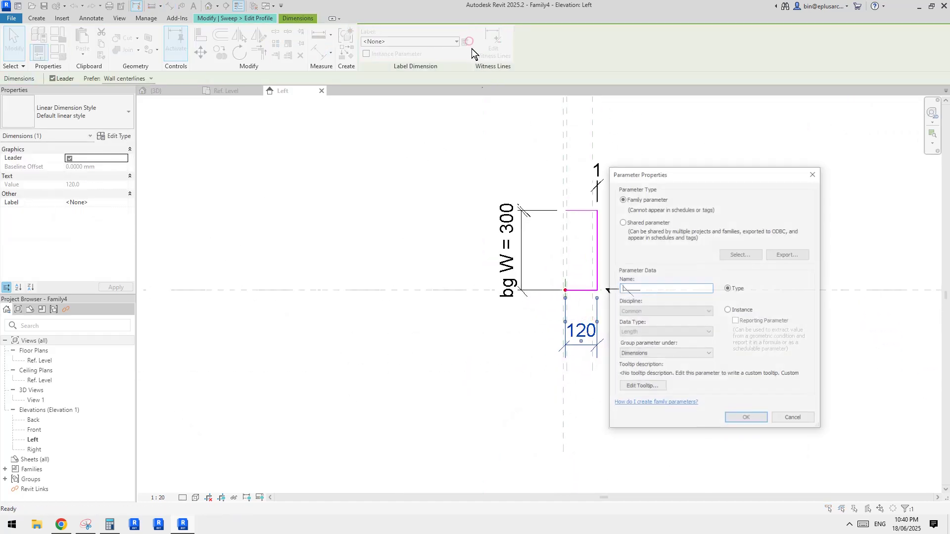
{"action": "type", "text": "BG"}
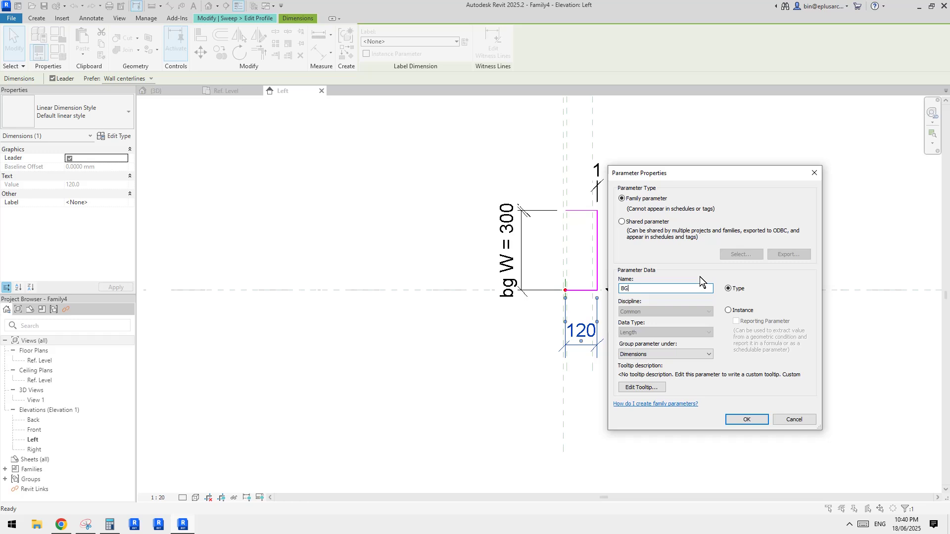
{"action": "key", "text": "BackSpace"}
{"action": "key", "text": "BackSpace"}
{"action": "key", "text": "Caps_Lock"}
{"action": "type", "text": "bg"}
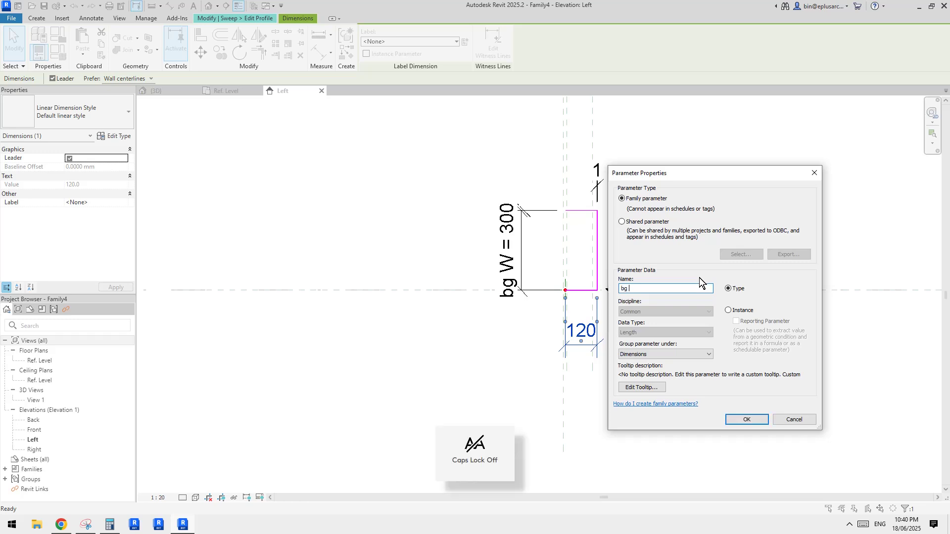
{"action": "key", "text": "Caps_Lock"}
{"action": "type", "text": "D"}
{"action": "left_click", "coordinate": [728, 310]}
{"action": "left_click", "coordinate": [747, 419]}
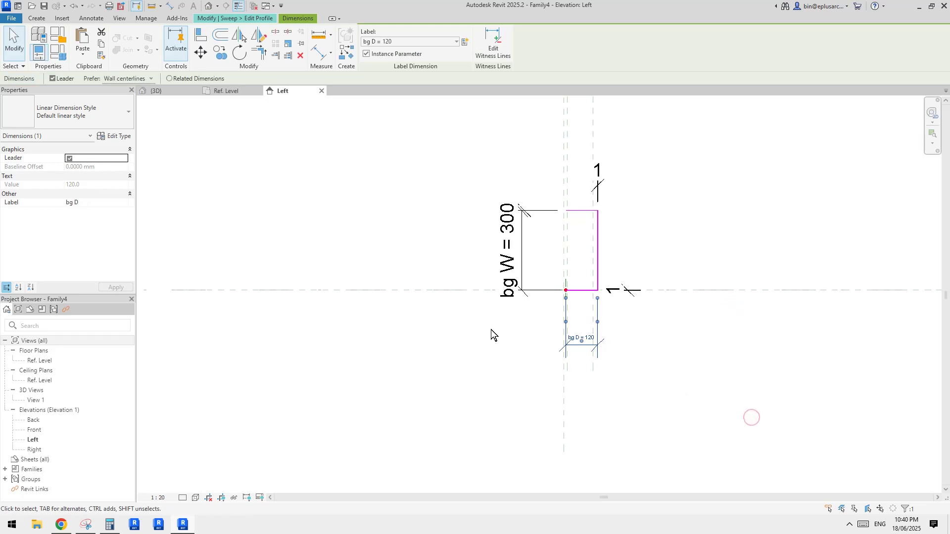
{"action": "left_click", "coordinate": [403, 168]}
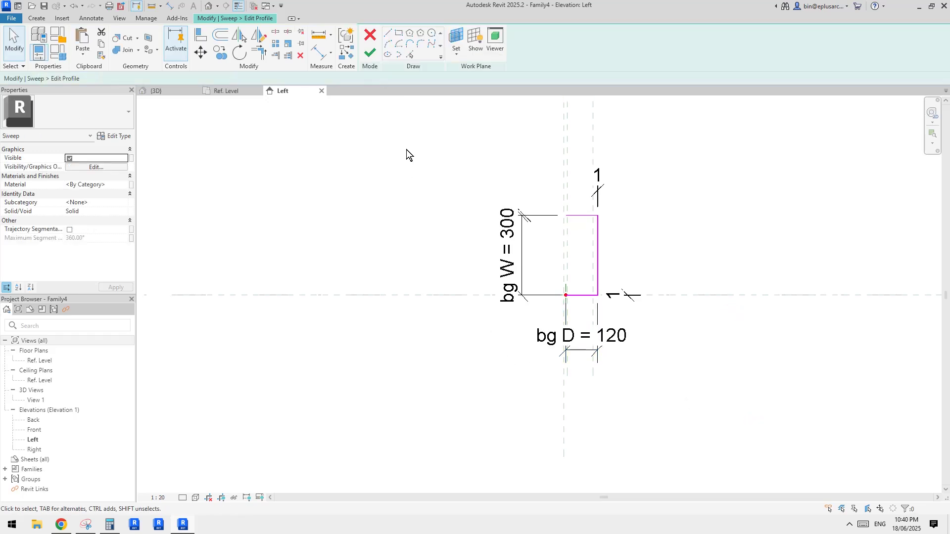
Finish the profile sketch and the sweep, and inspect the resulting gutter from several angles in the 3D view
{"action": "left_click", "coordinate": [375, 53]}
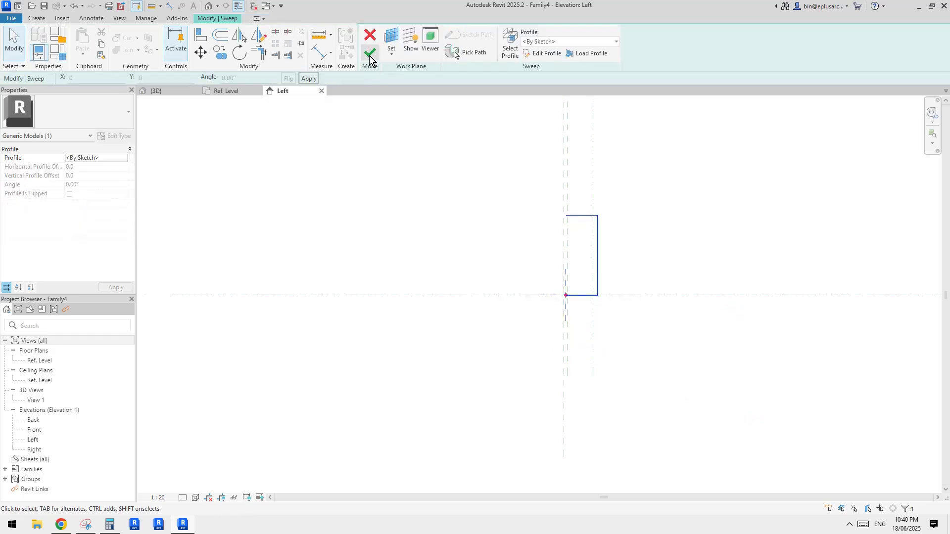
{"action": "left_click", "coordinate": [369, 55]}
{"action": "left_click", "coordinate": [209, 6]}
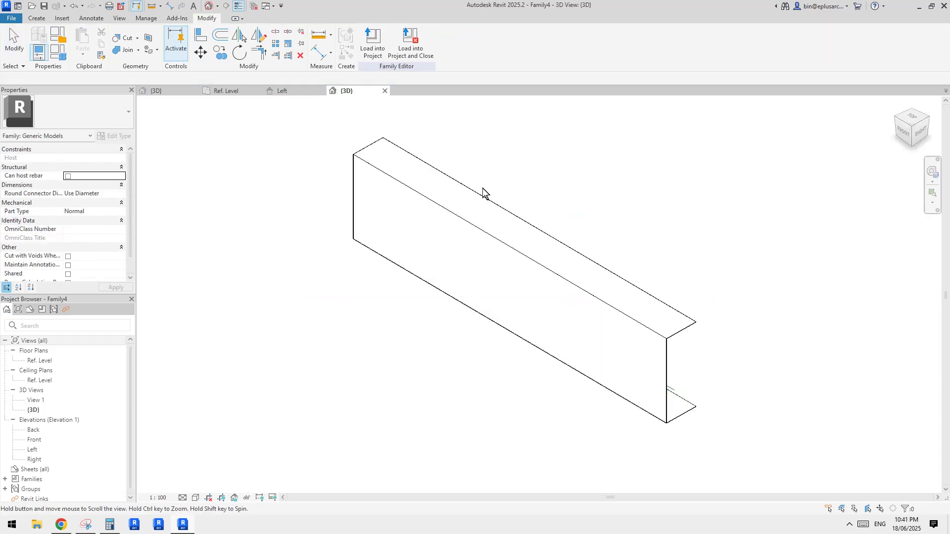
{"action": "scroll", "coordinate": [624, 242], "scroll_direction": "down", "scroll_amount": 3}
{"action": "middle_click_drag", "start_coordinate": [623, 242], "coordinate": [565, 205], "text": "shift"}
{"action": "middle_click_drag", "start_coordinate": [803, 164], "coordinate": [804, 184], "text": "shift"}
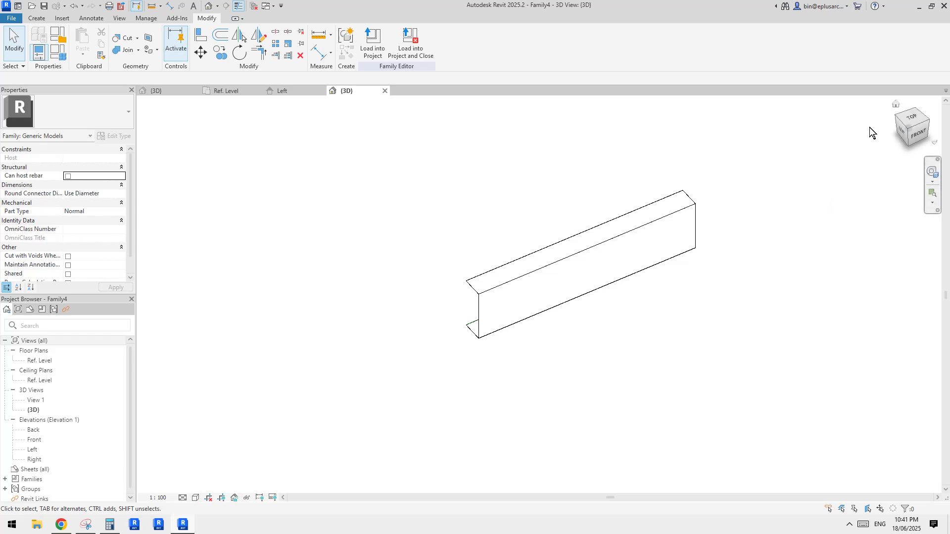
{"action": "middle_click_drag", "start_coordinate": [553, 334], "coordinate": [499, 280], "text": "shift"}
{"action": "left_click", "coordinate": [556, 261]}
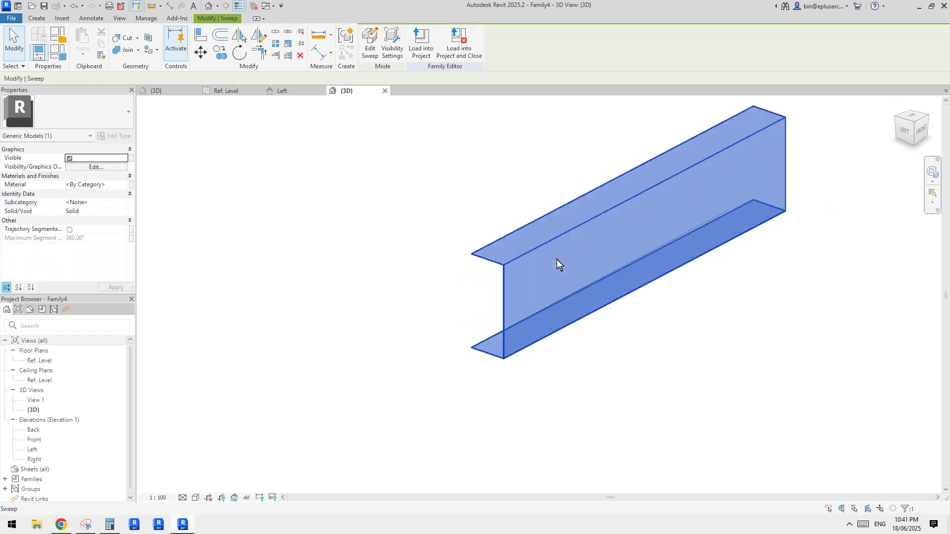
{"action": "middle_click_drag", "start_coordinate": [557, 260], "coordinate": [595, 283], "text": "shift"}
{"action": "key", "text": "Escape"}
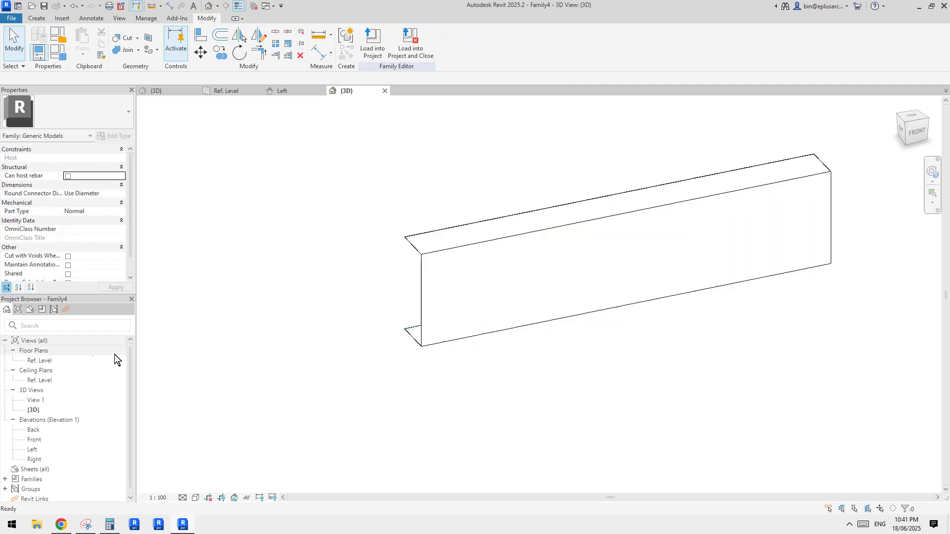
Open the Ref. Level floor plan and display the gutter in the Shaded visual style
{"action": "double_click", "coordinate": [39, 361]}
{"action": "scroll", "coordinate": [512, 320], "scroll_direction": "down", "scroll_amount": 3}
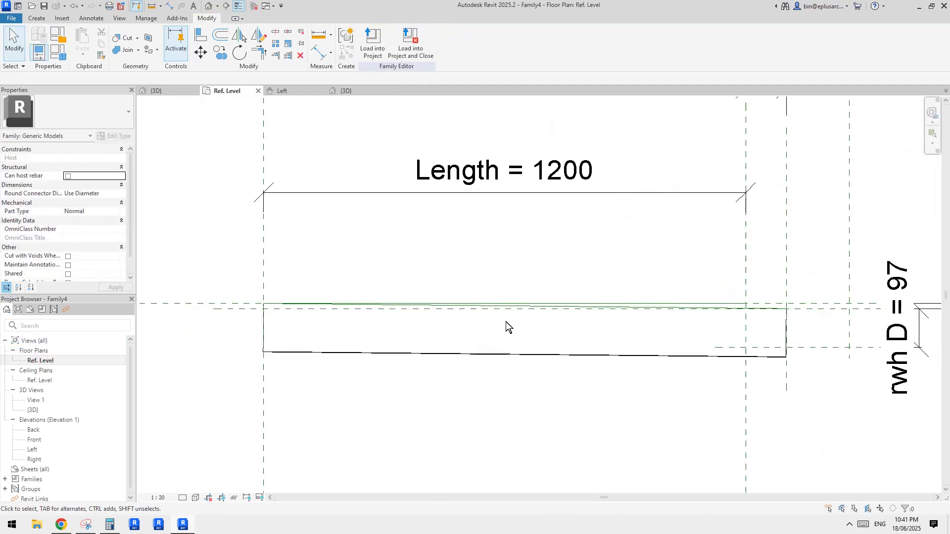
{"action": "middle_click_drag", "start_coordinate": [449, 328], "coordinate": [471, 309]}
{"action": "key", "text": "d"}
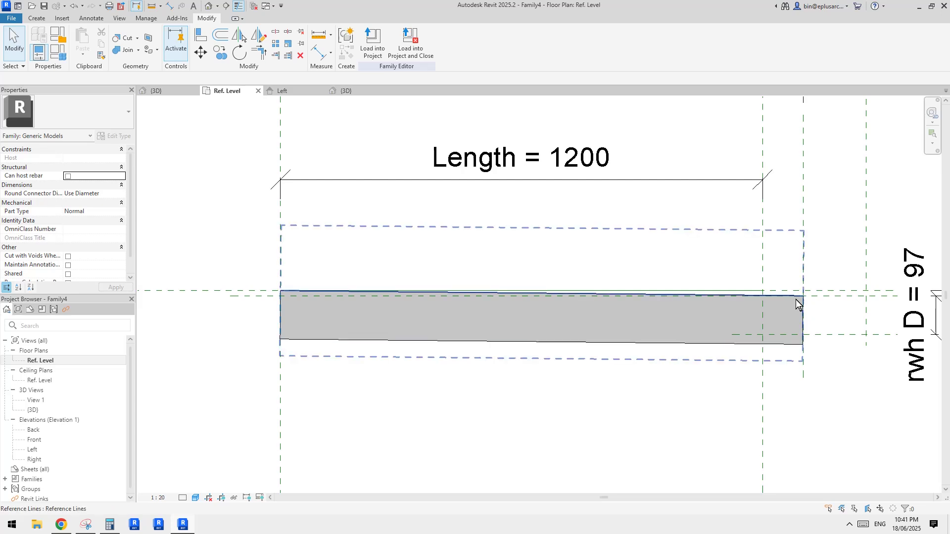
Examine the gutter's lower end in plan against the surrounding reference planes and the rwh D and h1 dimensions
{"action": "middle_click_drag", "start_coordinate": [704, 366], "coordinate": [623, 363]}
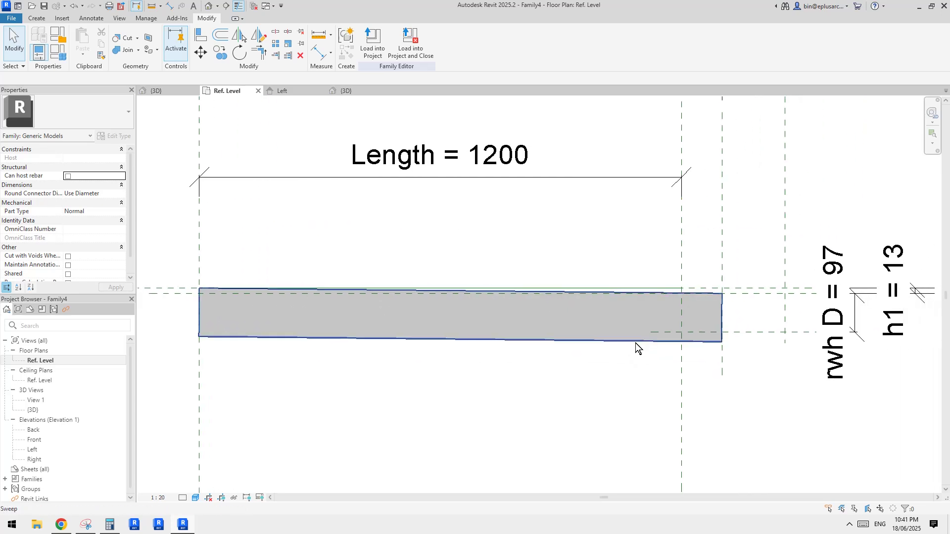
{"action": "left_click", "coordinate": [636, 341]}
{"action": "left_click", "coordinate": [693, 341]}
{"action": "middle_click_drag", "start_coordinate": [658, 325], "coordinate": [551, 316]}
{"action": "scroll", "coordinate": [627, 316], "scroll_direction": "down", "scroll_amount": 2}
{"action": "scroll", "coordinate": [626, 322], "scroll_direction": "up", "scroll_amount": 2}
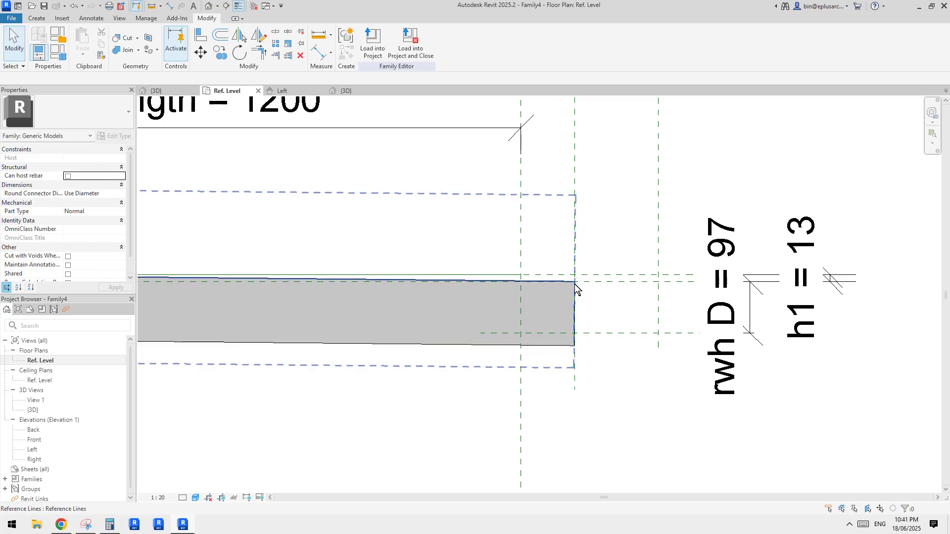
{"action": "middle_click_drag", "start_coordinate": [636, 342], "coordinate": [558, 284]}
{"action": "scroll", "coordinate": [557, 284], "scroll_direction": "up", "scroll_amount": 1}
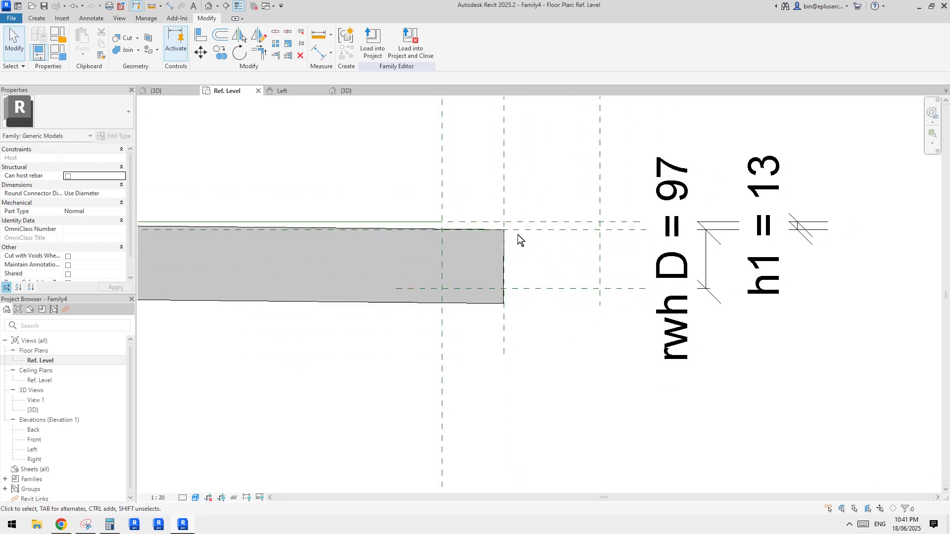
{"action": "middle_click_drag", "start_coordinate": [517, 322], "coordinate": [572, 313]}
{"action": "scroll", "coordinate": [544, 329], "scroll_direction": "down", "scroll_amount": 1}
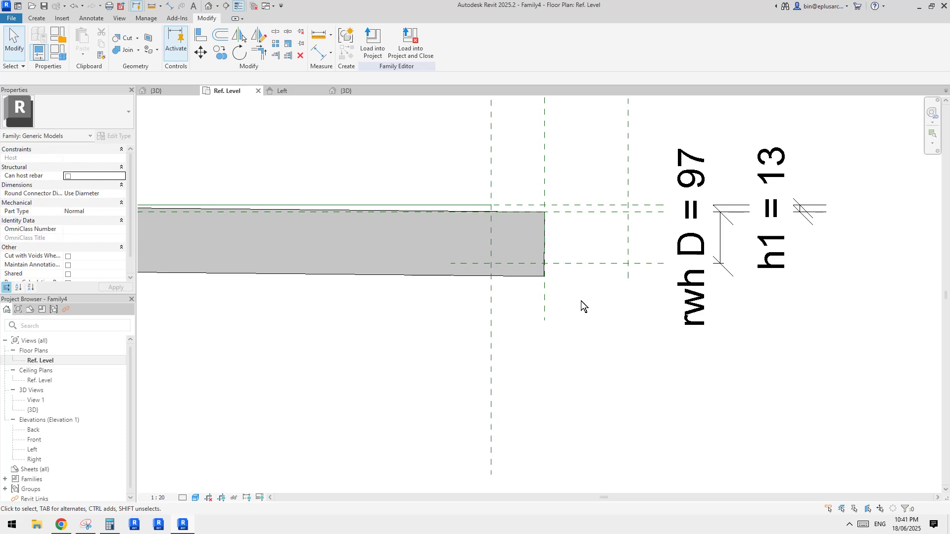
{"action": "left_click", "coordinate": [640, 264]}
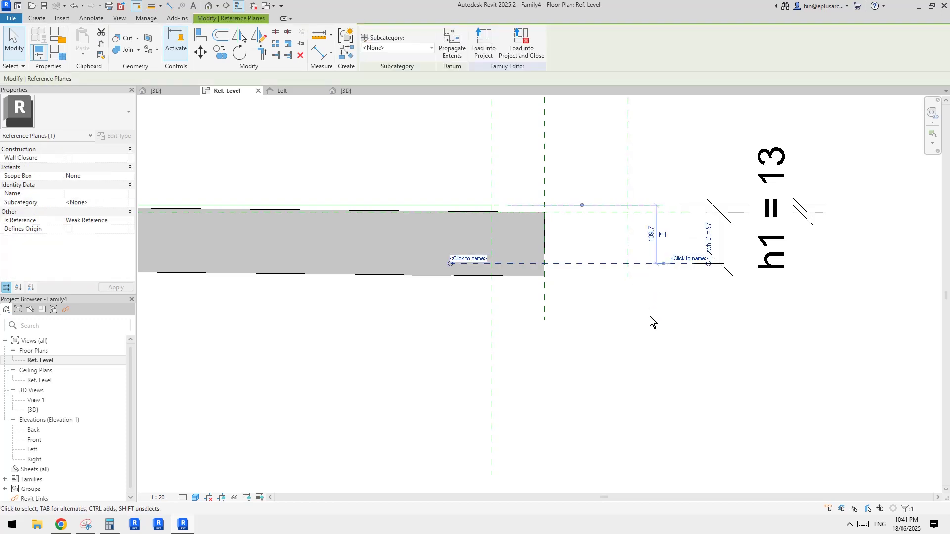
{"action": "left_click", "coordinate": [649, 316]}
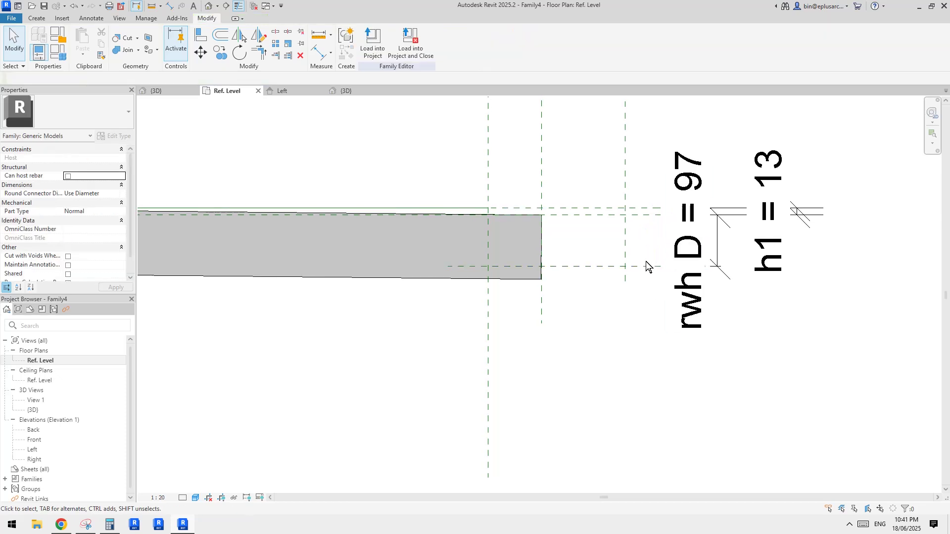
{"action": "middle_click_drag", "start_coordinate": [695, 256], "coordinate": [668, 260]}
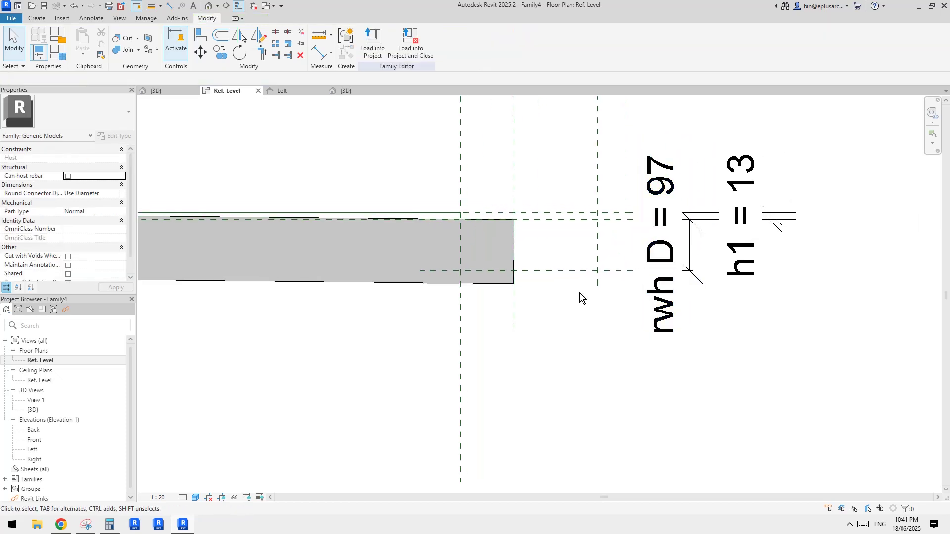
Draw a horizontal reference plane just below the gutter's lower end, about 138 mm below the uppermost horizontal reference plane
{"action": "middle_click_drag", "start_coordinate": [565, 298], "coordinate": [613, 277]}
{"action": "scroll", "coordinate": [572, 269], "scroll_direction": "up", "scroll_amount": 1}
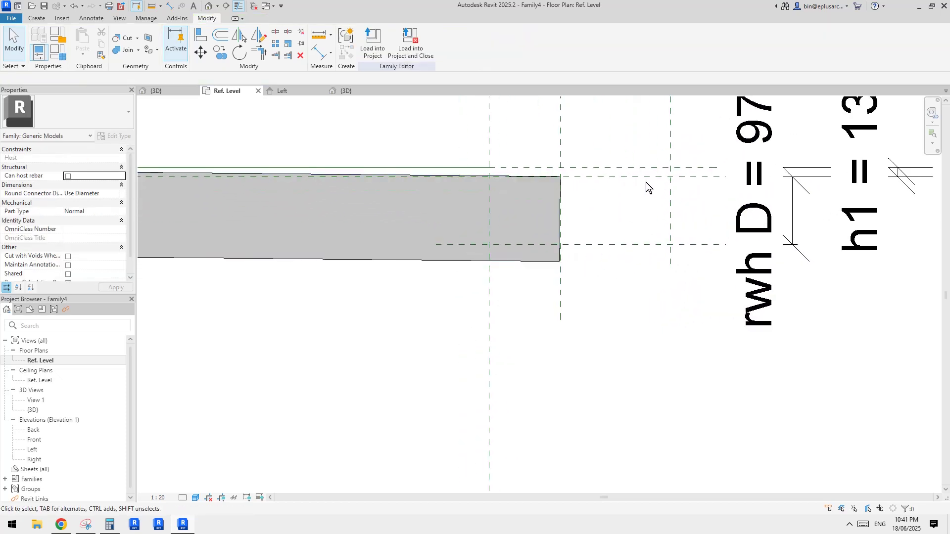
{"action": "left_click", "coordinate": [633, 180]}
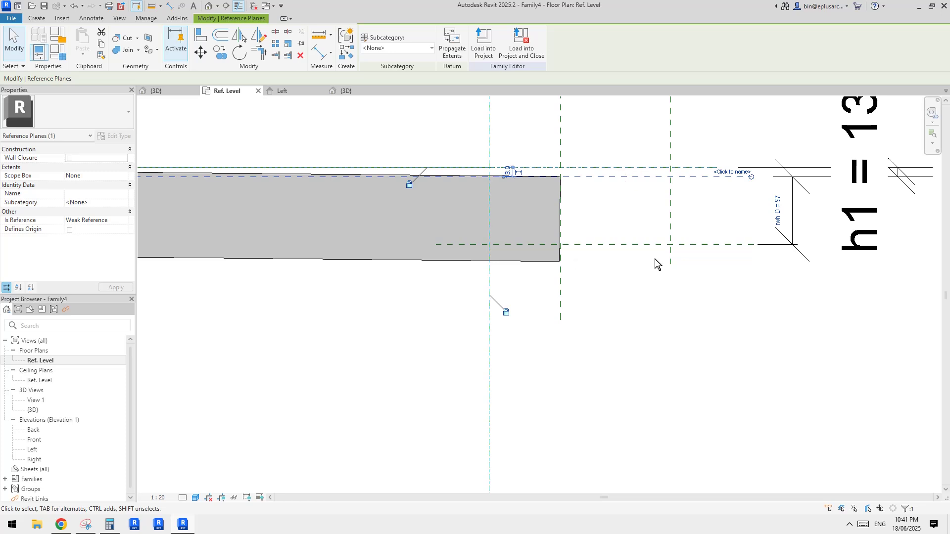
{"action": "left_click", "coordinate": [611, 257]}
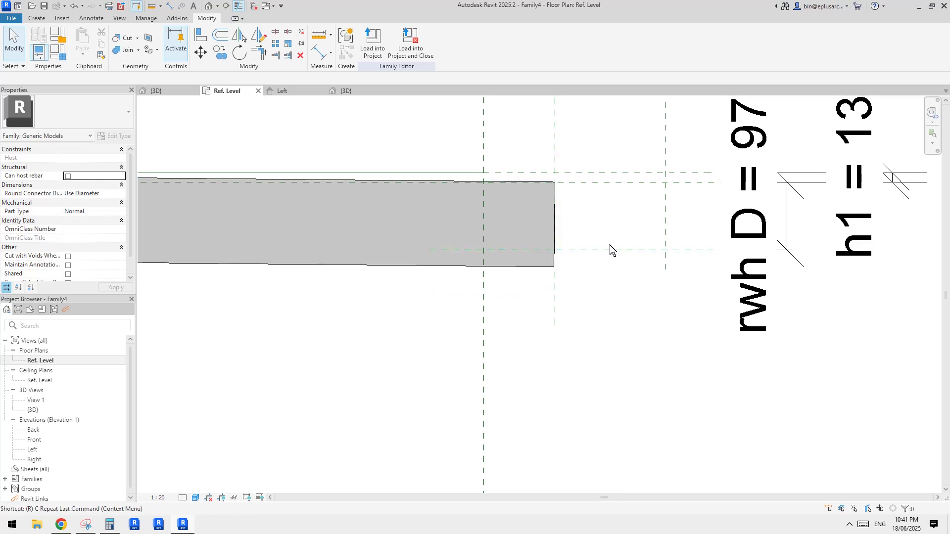
{"action": "key", "text": "r"}
{"action": "key", "text": "p"}
{"action": "left_click", "coordinate": [715, 269]}
{"action": "left_click", "coordinate": [438, 270]}
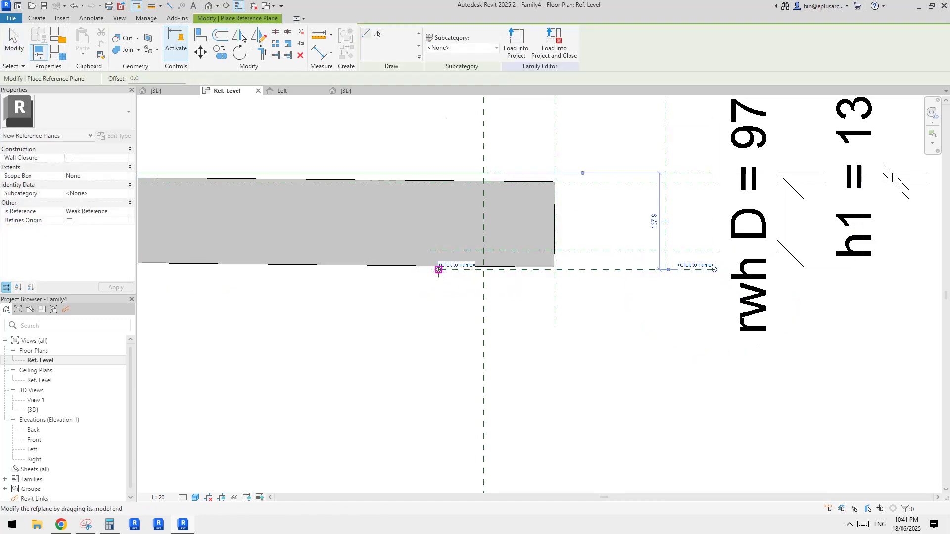
Dimension between the new reference plane and the plane at the gutter end's upper edge, placing the dimension beyond h1
{"action": "key", "text": "d"}
{"action": "key", "text": "i"}
{"action": "left_click", "coordinate": [636, 270]}
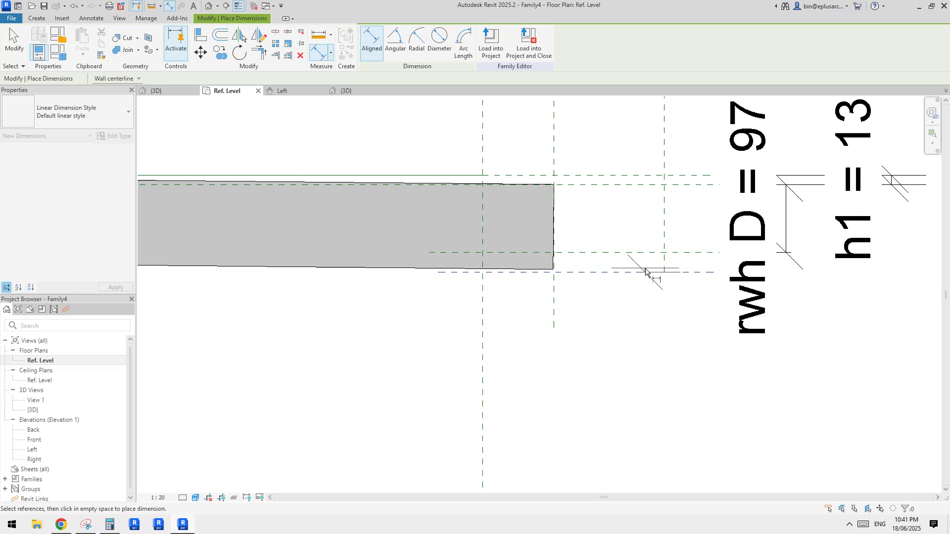
{"action": "left_click", "coordinate": [632, 184]}
{"action": "scroll", "coordinate": [685, 241], "scroll_direction": "down", "scroll_amount": 1}
{"action": "middle_click_drag", "start_coordinate": [685, 246], "coordinate": [540, 246]}
{"action": "left_click", "coordinate": [803, 247]}
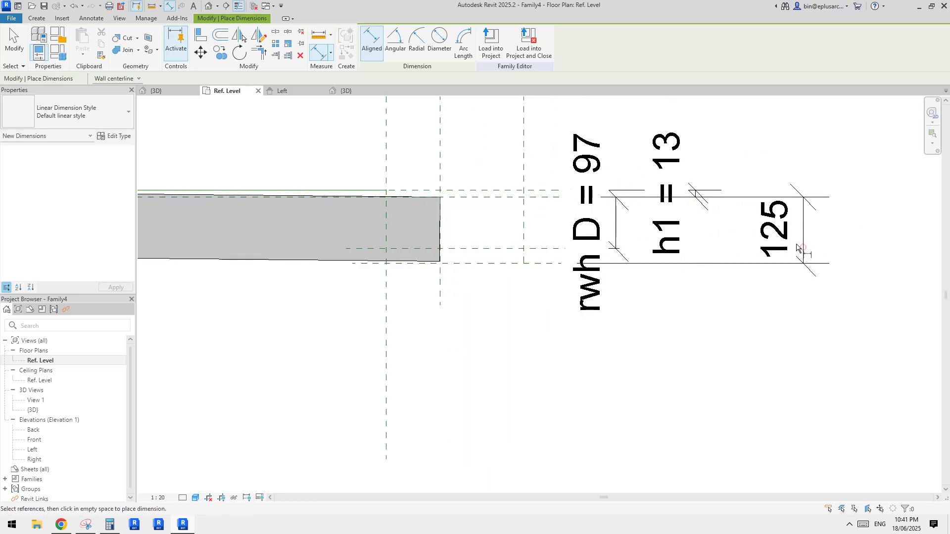
{"action": "key", "text": "Escape"}
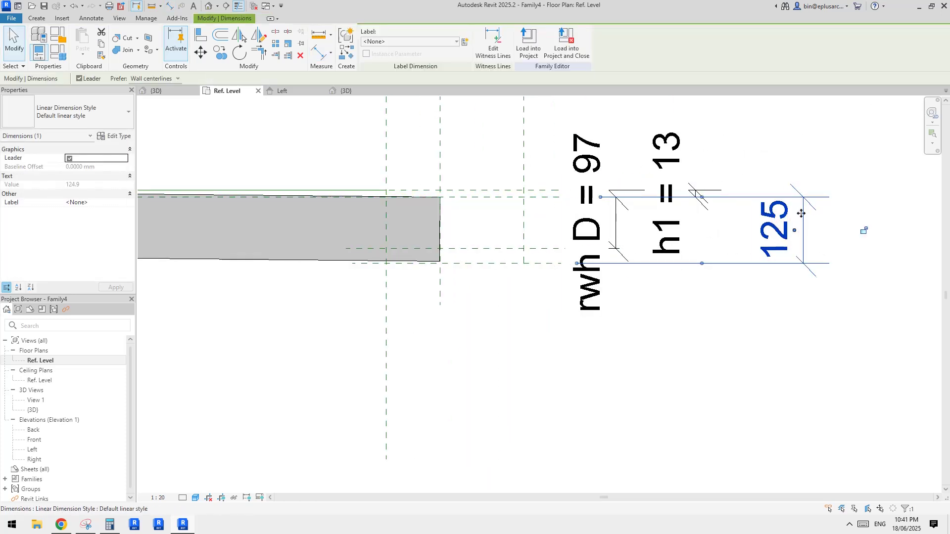
Label the new gutter depth dimension with the existing bg D parameter
{"action": "middle_click_drag", "start_coordinate": [801, 213], "coordinate": [799, 216]}
{"action": "key", "text": "Escape"}
{"action": "left_click", "coordinate": [782, 219]}
{"action": "left_click", "coordinate": [428, 42]}
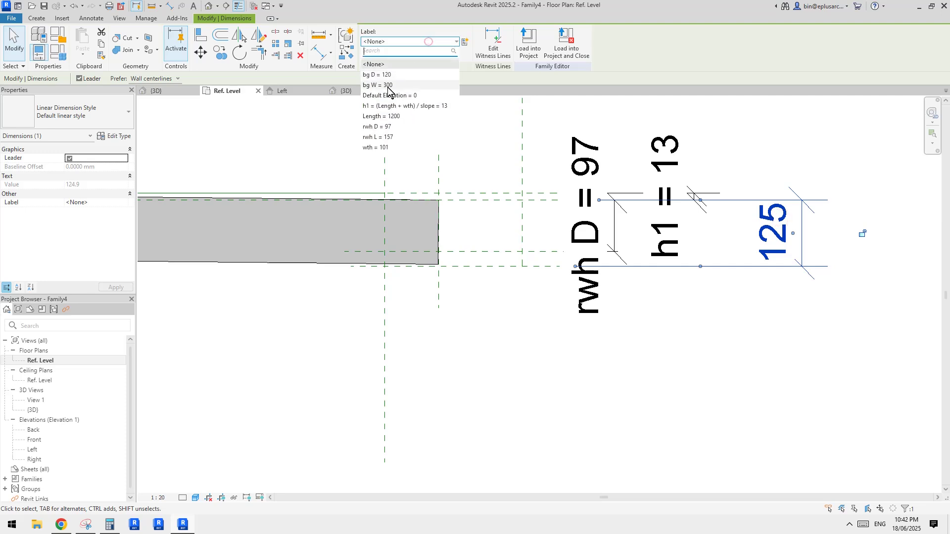
{"action": "left_click", "coordinate": [377, 75]}
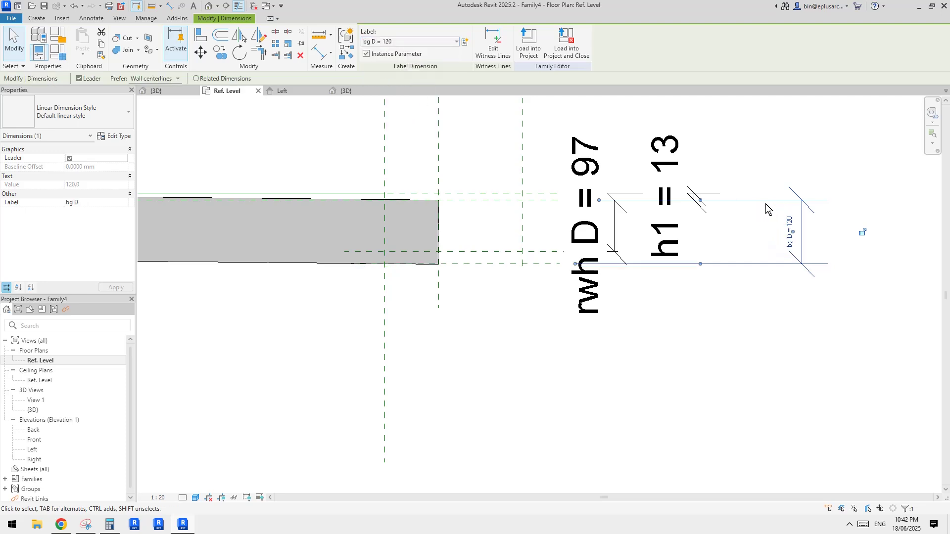
{"action": "scroll", "coordinate": [445, 297], "scroll_direction": "up", "scroll_amount": 2}
{"action": "key", "text": "Escape"}
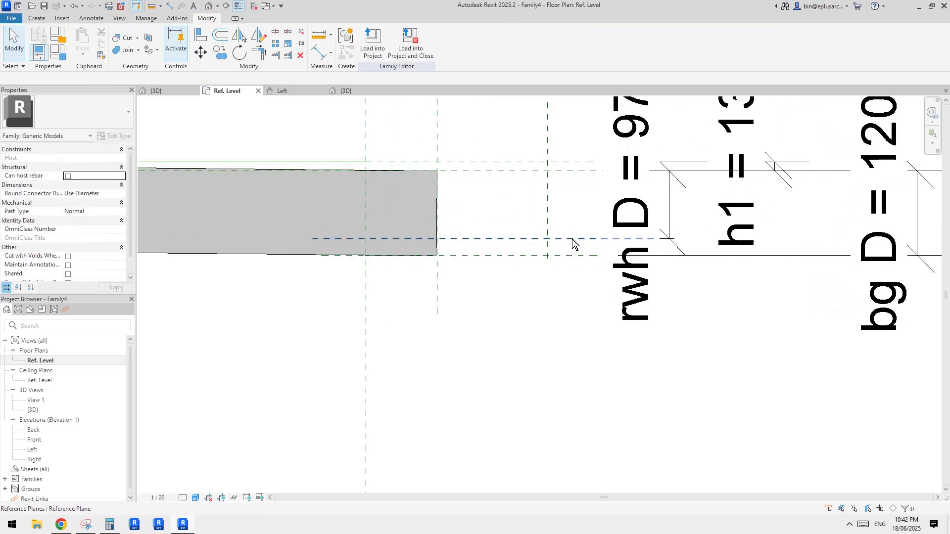
{"action": "scroll", "coordinate": [573, 239], "scroll_direction": "down", "scroll_amount": 3}
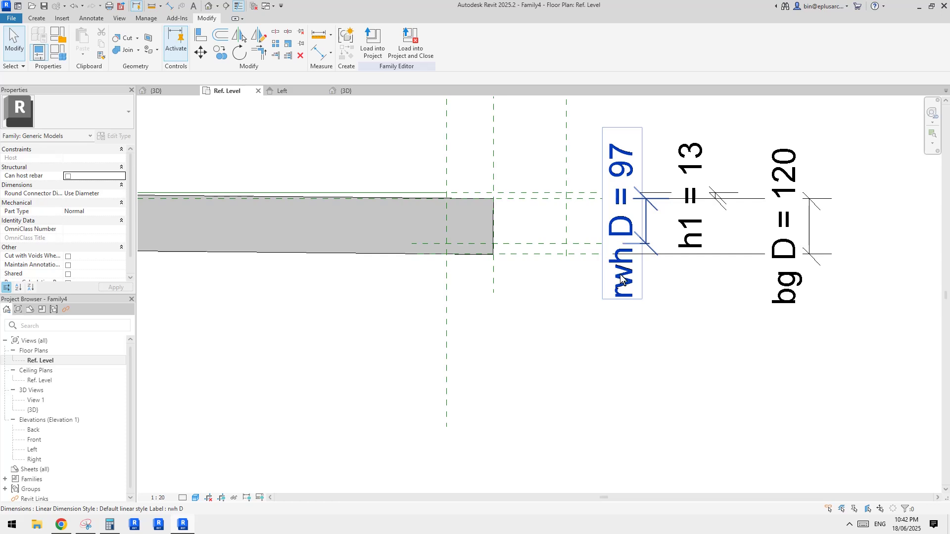
Delete the rwh D dimension beside the gutter's lower end
{"action": "middle_click_drag", "start_coordinate": [608, 242], "coordinate": [658, 228]}
{"action": "left_click", "coordinate": [673, 207]}
{"action": "middle_click_drag", "start_coordinate": [701, 203], "coordinate": [692, 213]}
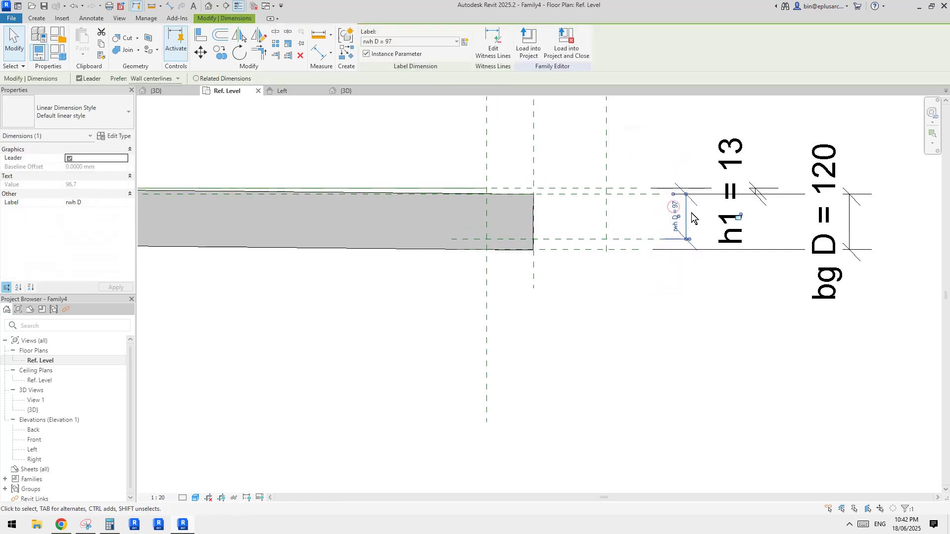
{"action": "key", "text": "Delete"}
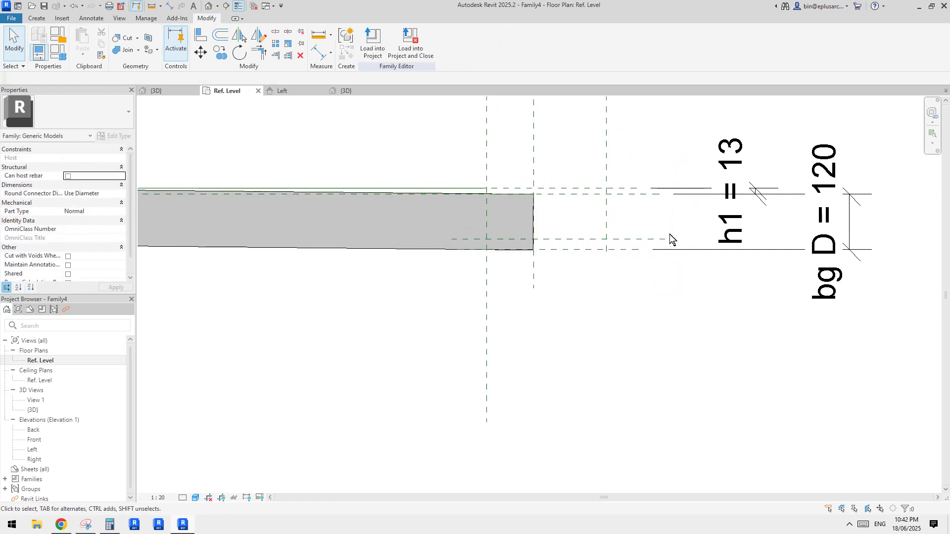
Move the rainhead depth reference plane straight down to about 72 mm below the gutter-bottom plane
{"action": "left_click", "coordinate": [629, 240]}
{"action": "key", "text": "m"}
{"action": "key", "text": "v"}
{"action": "left_click", "coordinate": [615, 240]}
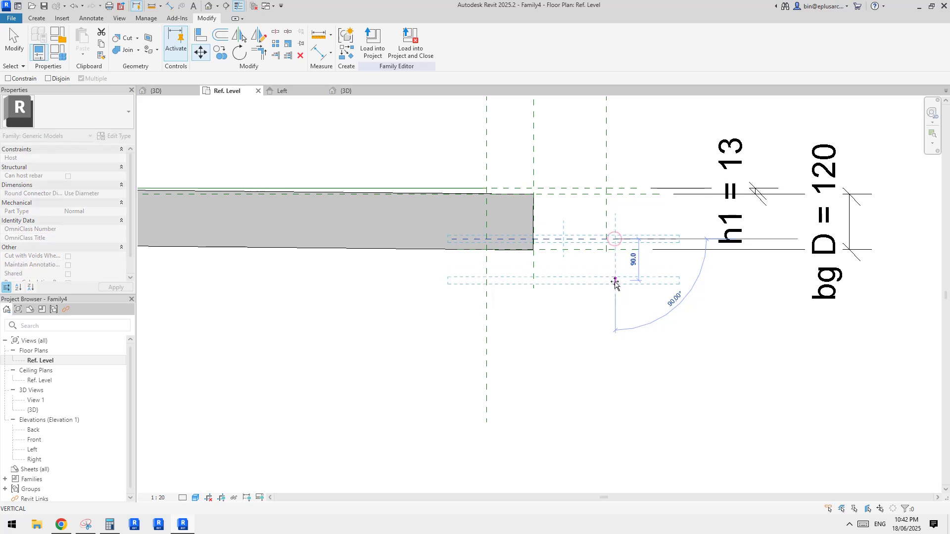
{"action": "left_click", "coordinate": [615, 282]}
Dimension from the gutter-bottom plane to the moved rainhead plane and label it with the rwh D parameter
{"action": "key", "text": "d"}
{"action": "key", "text": "i"}
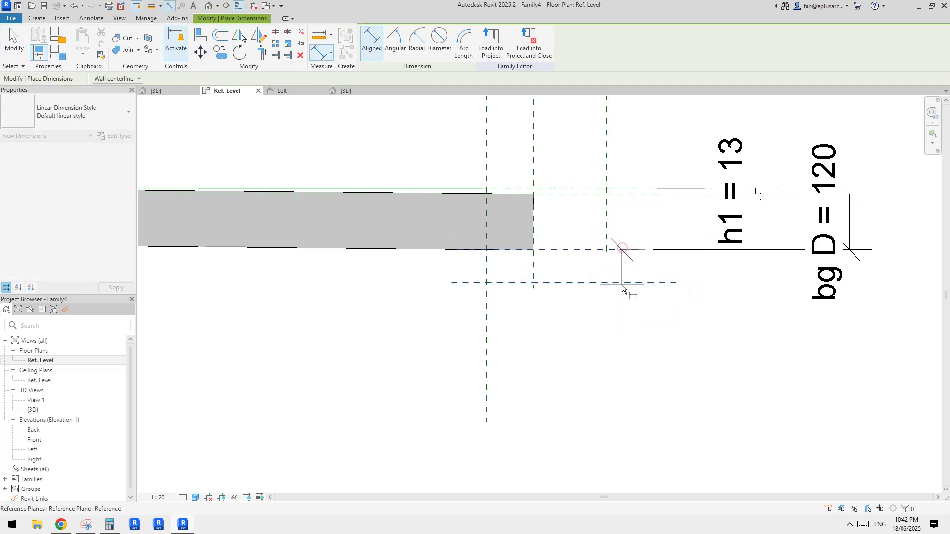
{"action": "left_click", "coordinate": [623, 282]}
{"action": "left_click", "coordinate": [728, 301]}
{"action": "key", "text": "Escape"}
{"action": "left_click", "coordinate": [711, 264]}
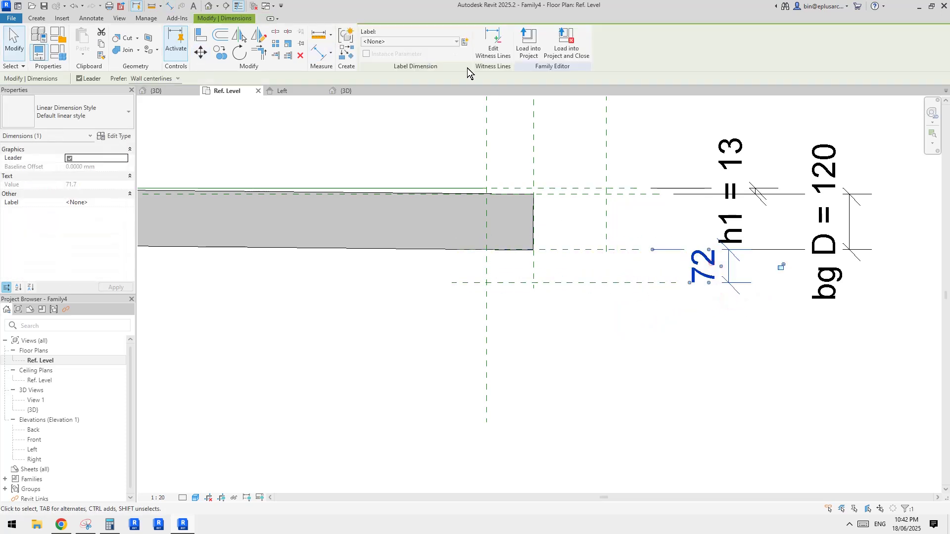
{"action": "left_click", "coordinate": [424, 42]}
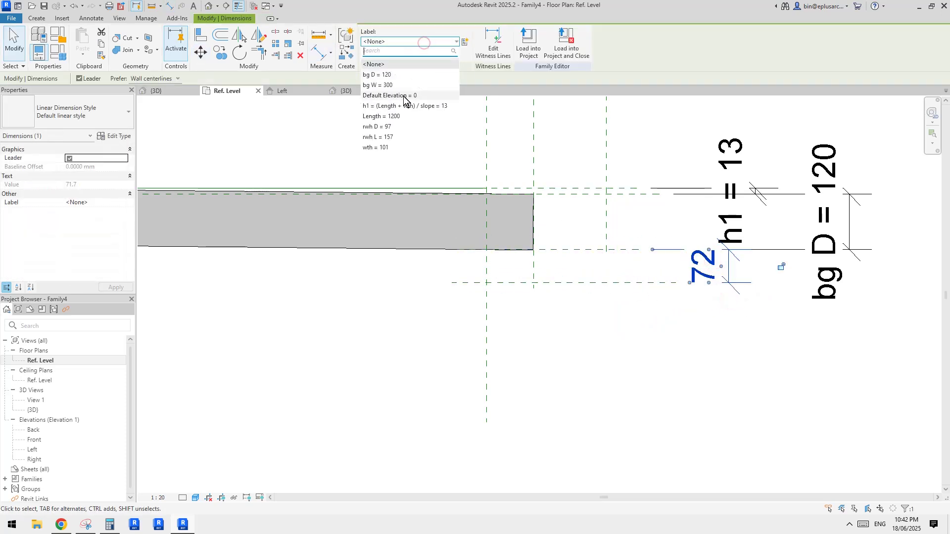
{"action": "left_click", "coordinate": [381, 126]}
{"action": "left_click", "coordinate": [680, 203]}
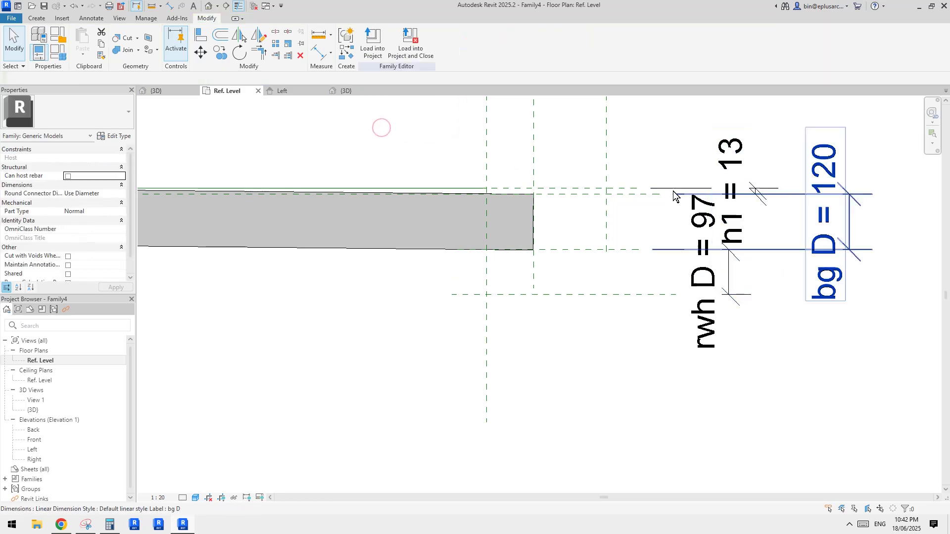
Set the rwh D rainhead depth to 150 mm
{"action": "left_click", "coordinate": [648, 294]}
{"action": "left_click", "coordinate": [703, 271]}
{"action": "type", "text": "1"}
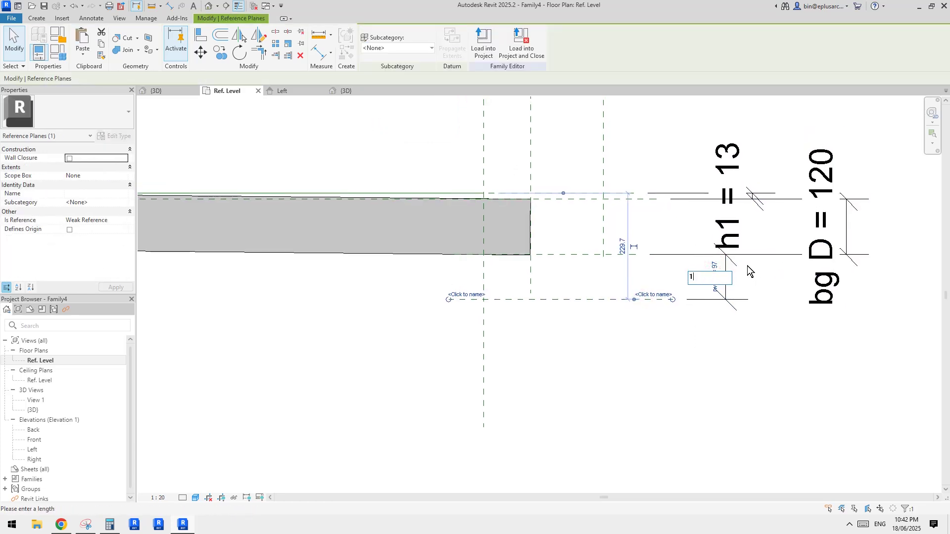
{"action": "type", "text": "50"}
{"action": "left_click", "coordinate": [785, 301]}
{"action": "left_click", "coordinate": [740, 291]}
{"action": "middle_click_drag", "start_coordinate": [686, 282], "coordinate": [712, 269]}
{"action": "scroll", "coordinate": [649, 264], "scroll_direction": "up", "scroll_amount": 2}
{"action": "middle_click_drag", "start_coordinate": [649, 265], "coordinate": [657, 260]}
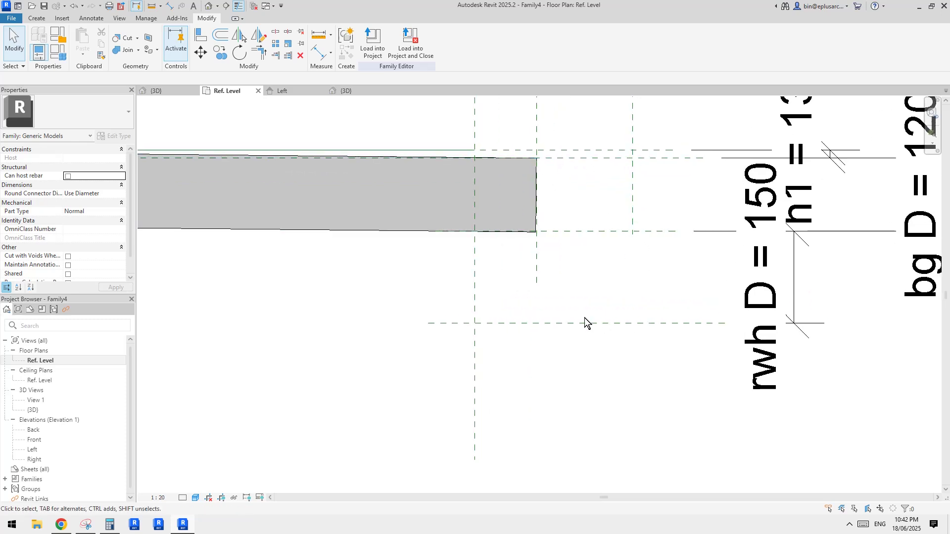
Switch to Snipping Tool to check the rainhead overflow detail in the box gutter figure, and return to the Revit floor plan
{"action": "scroll", "coordinate": [625, 226], "scroll_direction": "up", "scroll_amount": 2}
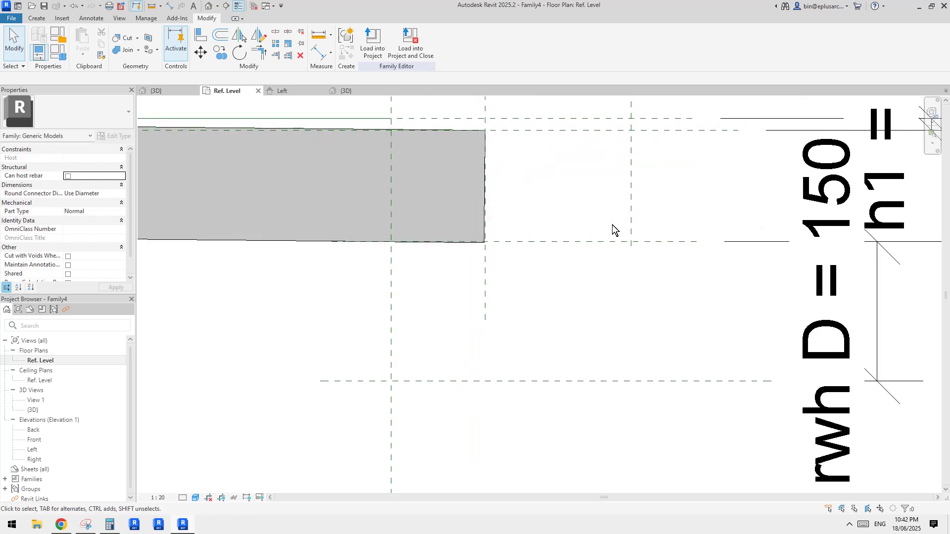
{"action": "middle_click_drag", "start_coordinate": [598, 204], "coordinate": [578, 222]}
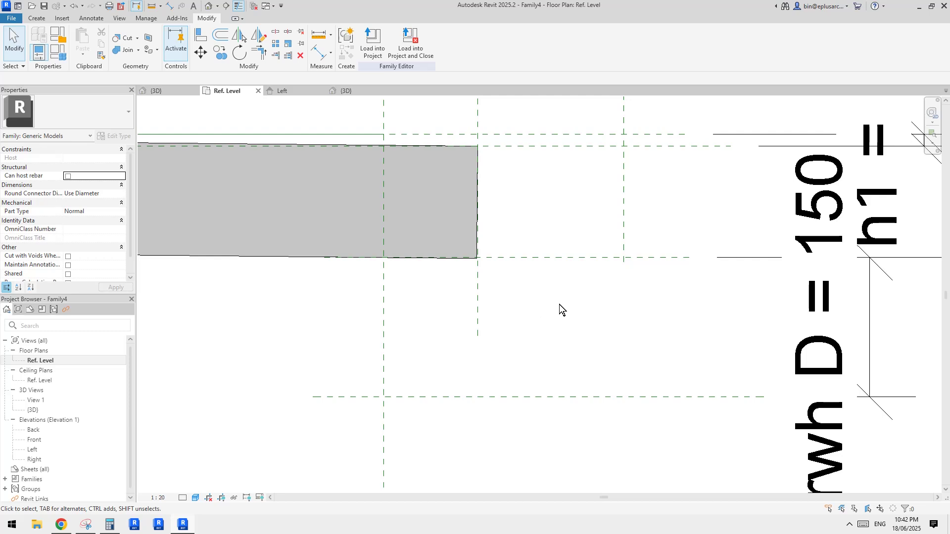
{"action": "middle_click_drag", "start_coordinate": [559, 304], "coordinate": [545, 291]}
{"action": "scroll", "coordinate": [543, 290], "scroll_direction": "down", "scroll_amount": 3}
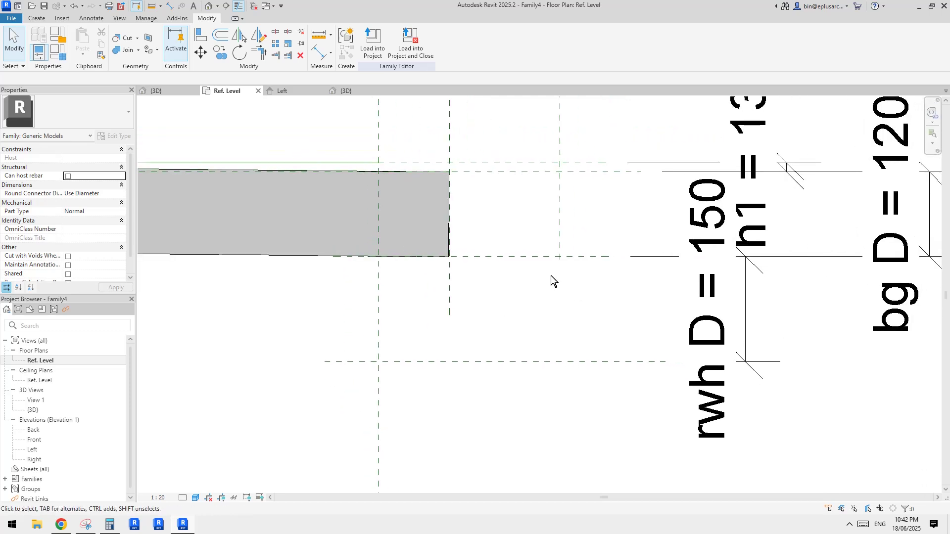
{"action": "left_click", "coordinate": [85, 520]}
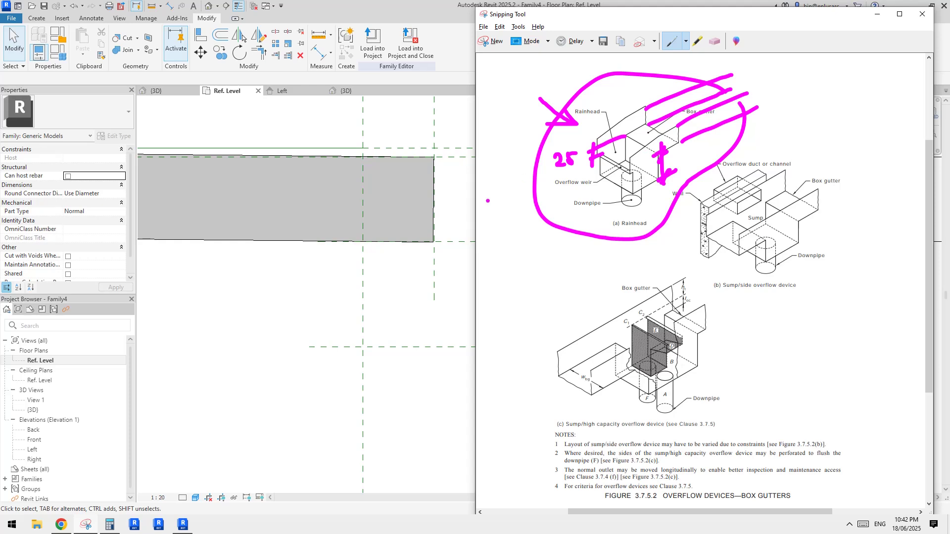
{"action": "left_click", "coordinate": [423, 233]}
{"action": "middle_click_drag", "start_coordinate": [552, 219], "coordinate": [528, 229]}
{"action": "left_click", "coordinate": [456, 168]}
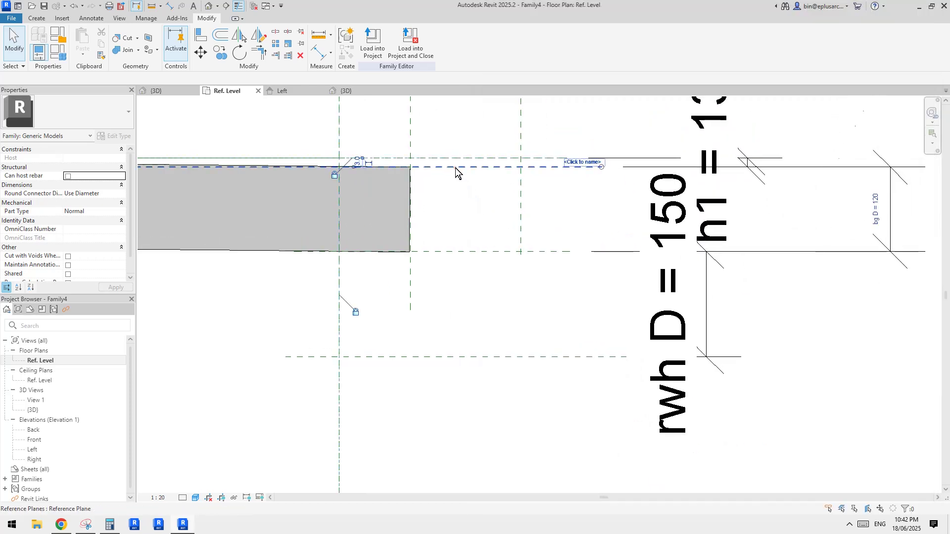
{"action": "key", "text": "c"}
{"action": "key", "text": "o"}
{"action": "left_click", "coordinate": [564, 183]}
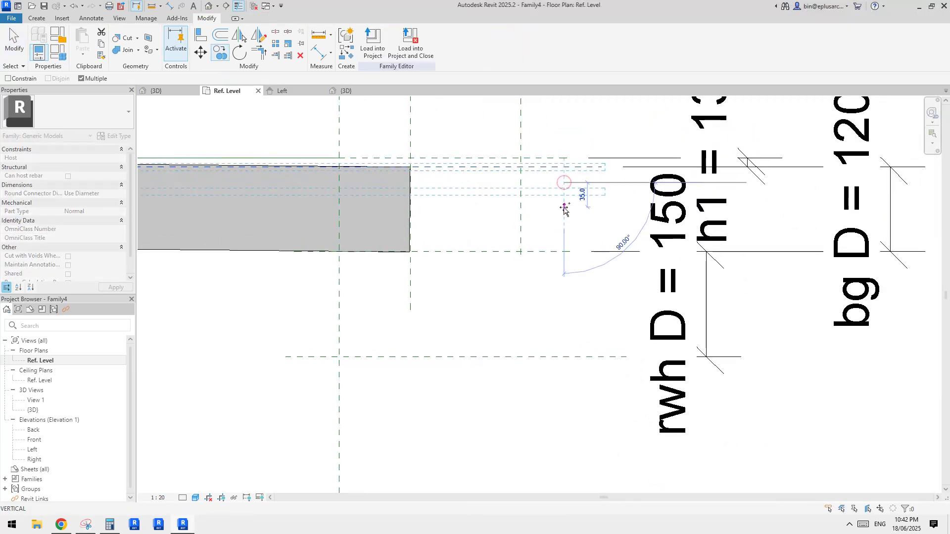
{"action": "key", "text": "Escape"}
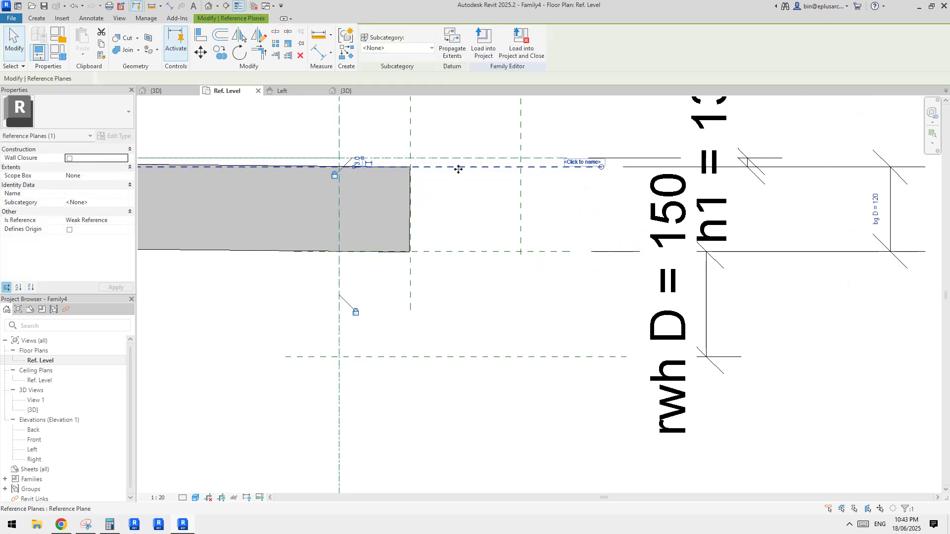
{"action": "key", "text": "Escape"}
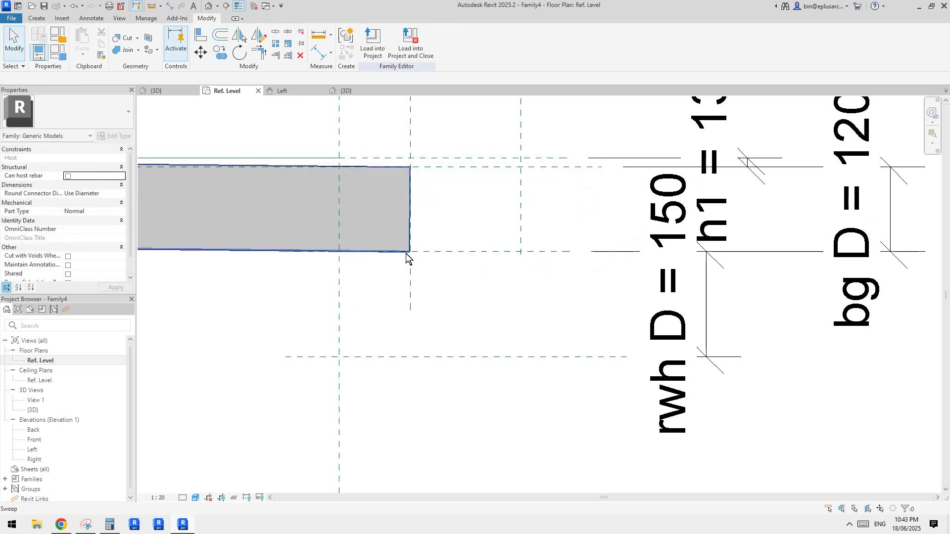
Copy the gutter-bottom reference plane 25 mm straight down
{"action": "left_click", "coordinate": [466, 254]}
{"action": "key", "text": "c"}
{"action": "key", "text": "o"}
{"action": "left_click", "coordinate": [562, 213]}
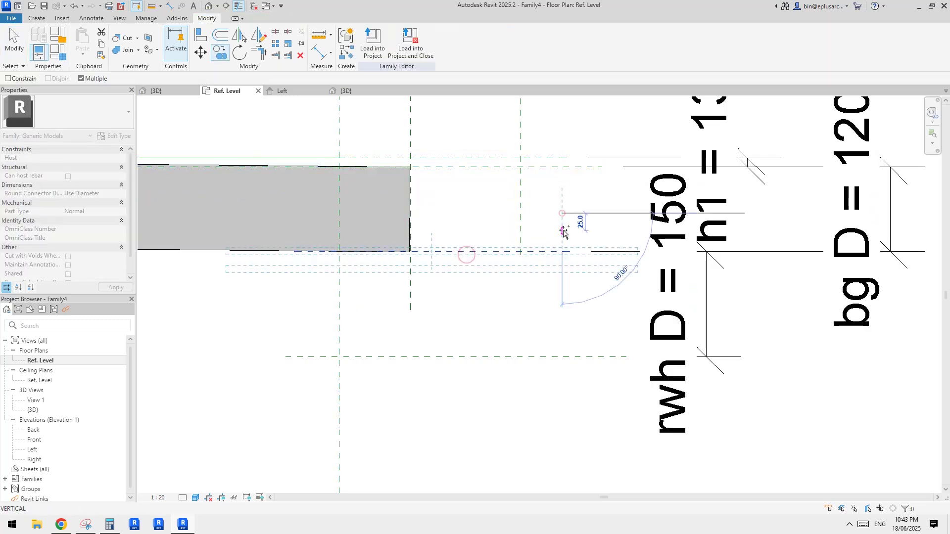
{"action": "type", "text": "25"}
{"action": "key", "text": "Return"}
{"action": "key", "text": "Escape"}
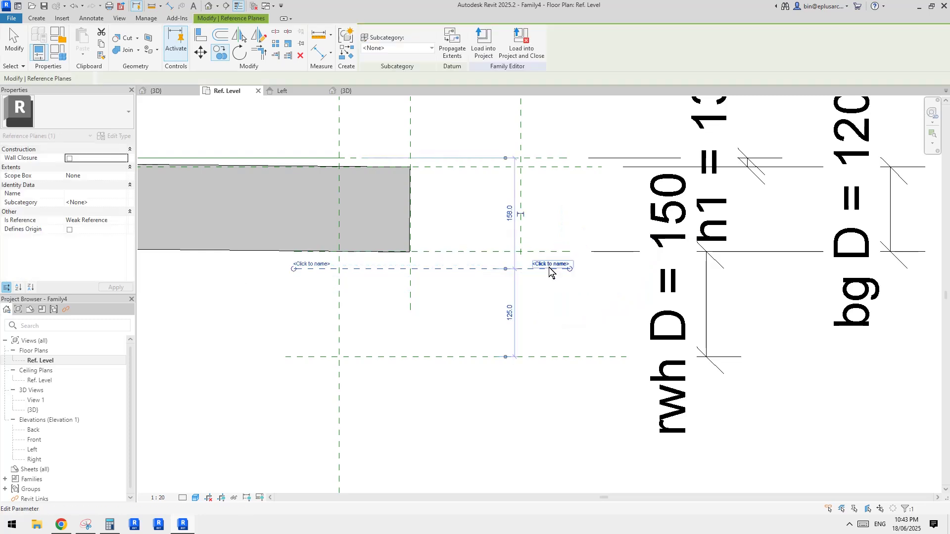
Dimension the 25 mm offset between the gutter-bottom plane and its copy, and lock the dimension
{"action": "key", "text": "d"}
{"action": "key", "text": "i"}
{"action": "left_click", "coordinate": [547, 269]}
{"action": "left_click", "coordinate": [548, 251]}
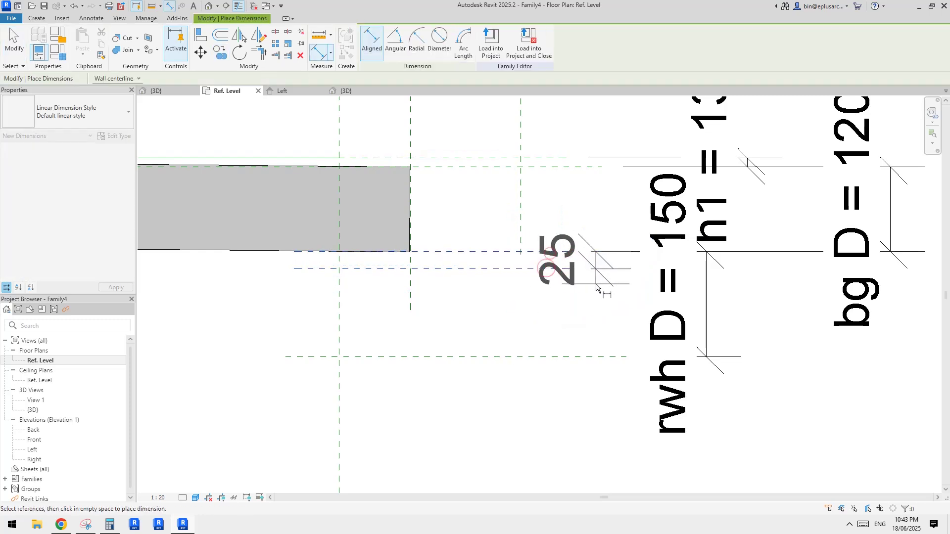
{"action": "left_click", "coordinate": [601, 267]}
{"action": "key", "text": "Escape"}
{"action": "left_click", "coordinate": [579, 275]}
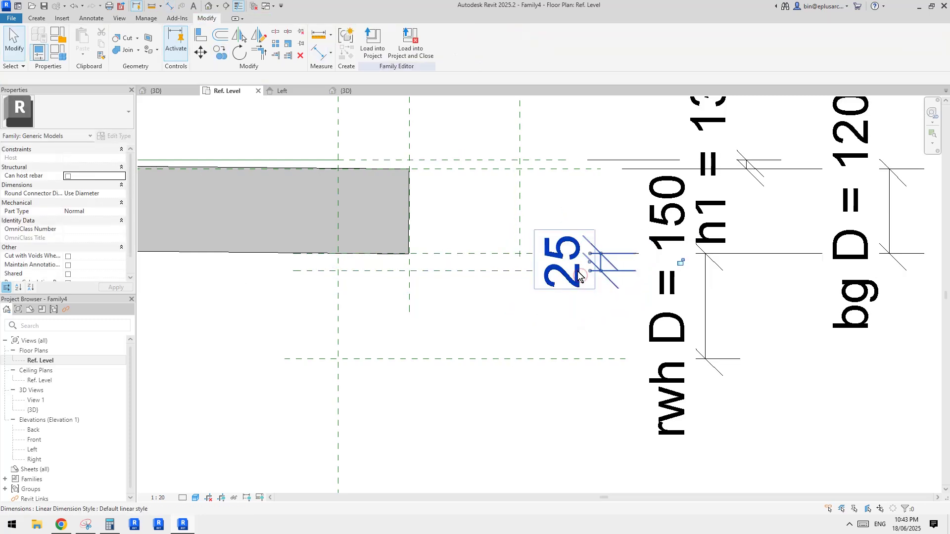
{"action": "key", "text": "Escape"}
{"action": "left_click", "coordinate": [574, 271]}
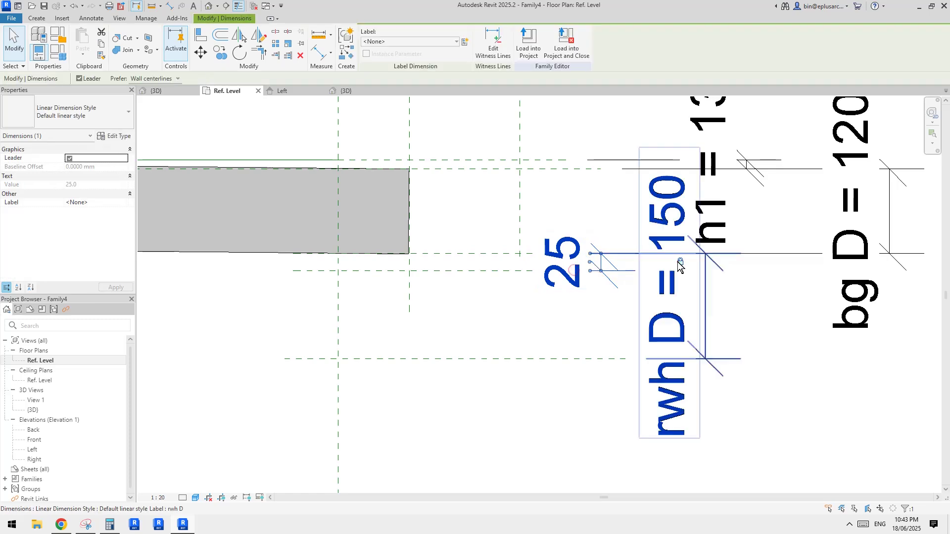
{"action": "key", "text": "Escape"}
Reposition the 25 mm offset dimension clear of the others, on the far side of the bg D dimension
{"action": "middle_click_drag", "start_coordinate": [553, 275], "coordinate": [568, 246]}
{"action": "scroll", "coordinate": [568, 246], "scroll_direction": "down", "scroll_amount": 1}
{"action": "scroll", "coordinate": [569, 244], "scroll_direction": "down", "scroll_amount": 1}
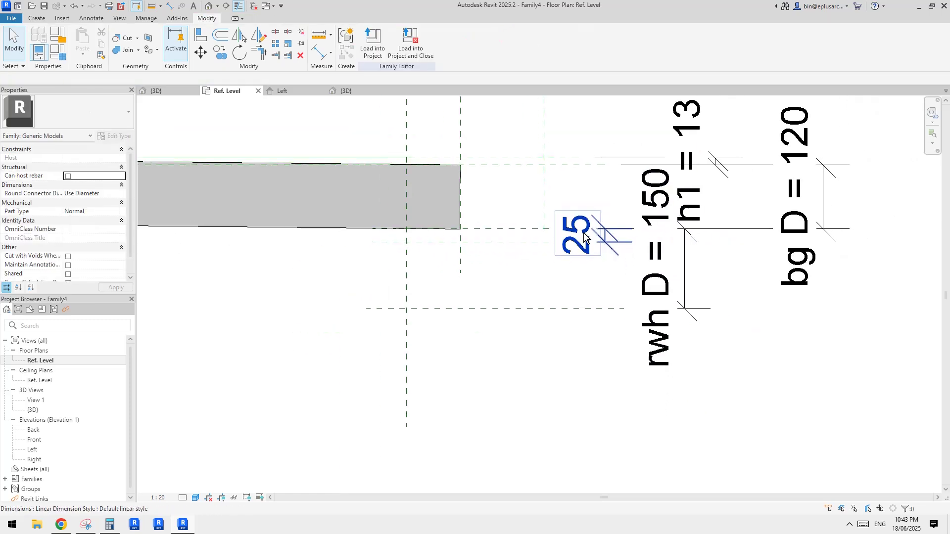
{"action": "left_click_drag", "start_coordinate": [570, 245], "coordinate": [873, 244]}
{"action": "middle_click_drag", "start_coordinate": [599, 283], "coordinate": [468, 298]}
{"action": "scroll", "coordinate": [618, 271], "scroll_direction": "down", "scroll_amount": 1}
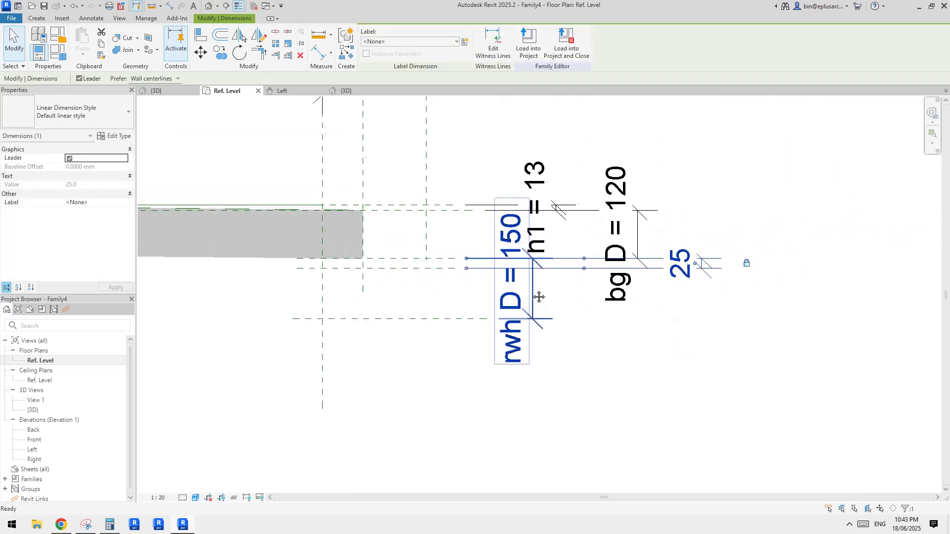
Rearrange the bg D, h1 and rwh D dimensions farther out from the gutter, with rwh D placed outermost
{"action": "key", "text": "Escape"}
{"action": "left_click_drag", "start_coordinate": [611, 190], "coordinate": [702, 217]}
{"action": "key", "text": "Escape"}
{"action": "left_click_drag", "start_coordinate": [536, 184], "coordinate": [646, 140]}
{"action": "key", "text": "Escape"}
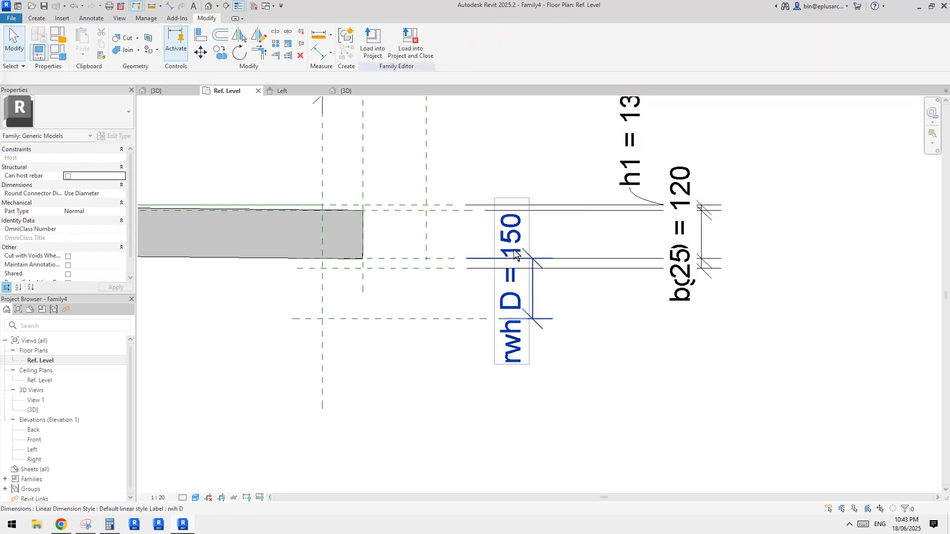
{"action": "left_click_drag", "start_coordinate": [514, 238], "coordinate": [777, 256]}
{"action": "key", "text": "Escape"}
Start an extrusion and pick locked sketch lines from the gutter-top, outer, bottom and inner reference planes around the rainhead
{"action": "middle_click_drag", "start_coordinate": [335, 305], "coordinate": [546, 323]}
{"action": "scroll", "coordinate": [546, 323], "scroll_direction": "up", "scroll_amount": 1}
{"action": "scroll", "coordinate": [574, 323], "scroll_direction": "up", "scroll_amount": 1}
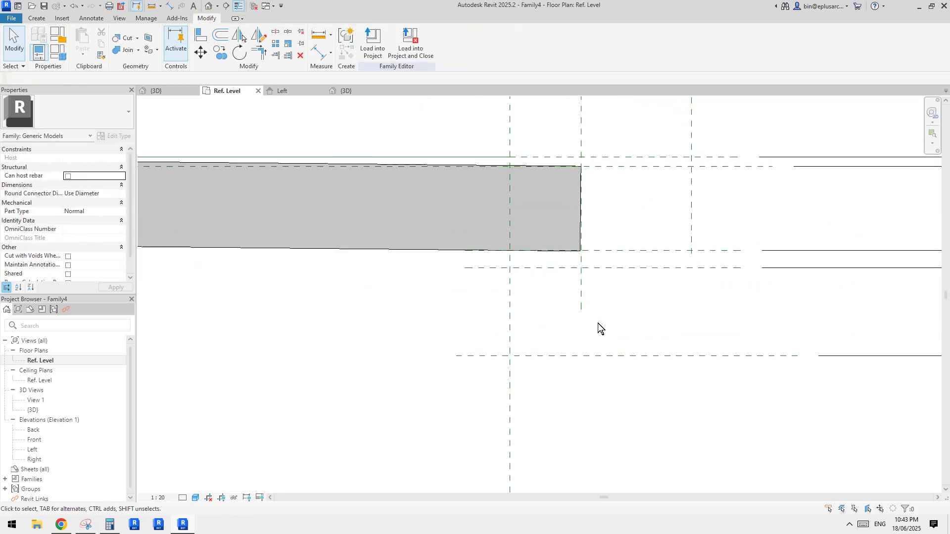
{"action": "middle_click_drag", "start_coordinate": [622, 306], "coordinate": [578, 300]}
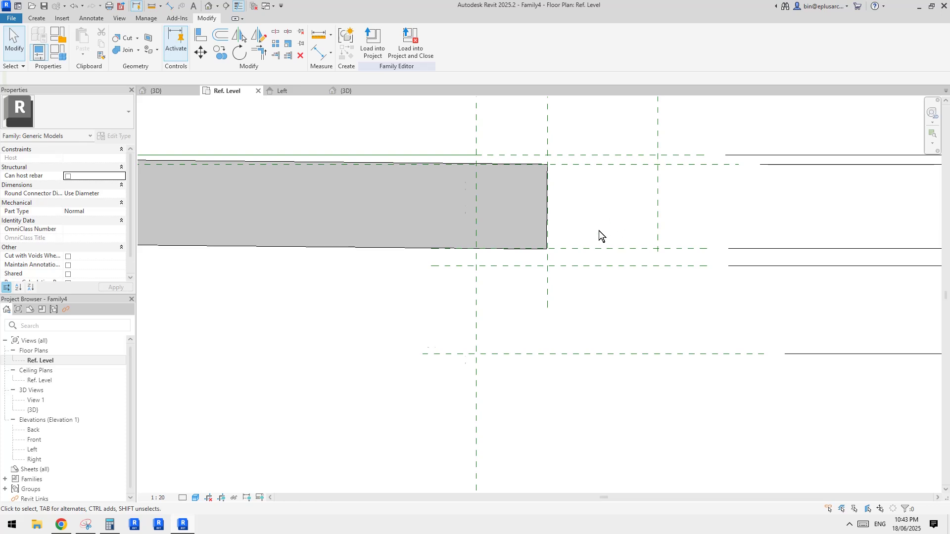
{"action": "middle_click_drag", "start_coordinate": [599, 230], "coordinate": [547, 231]}
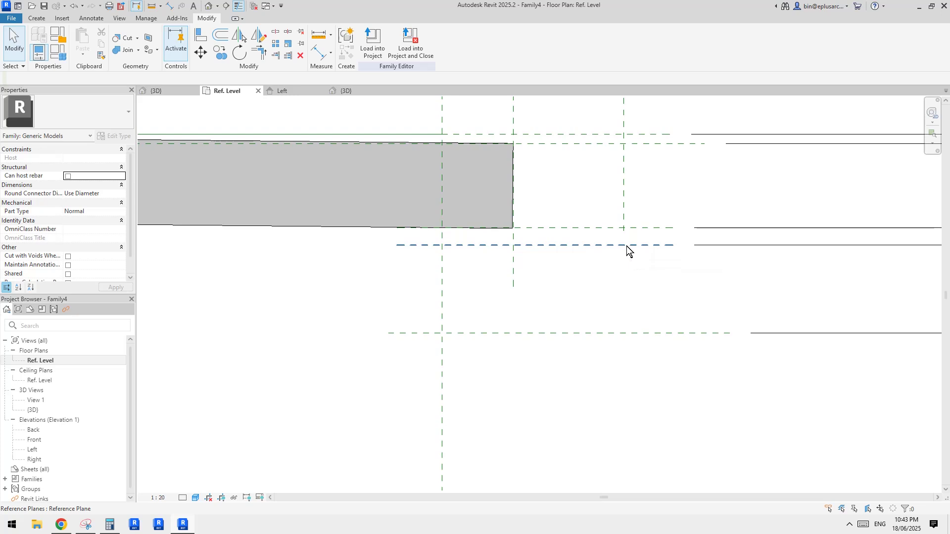
{"action": "middle_click_drag", "start_coordinate": [437, 160], "coordinate": [435, 166]}
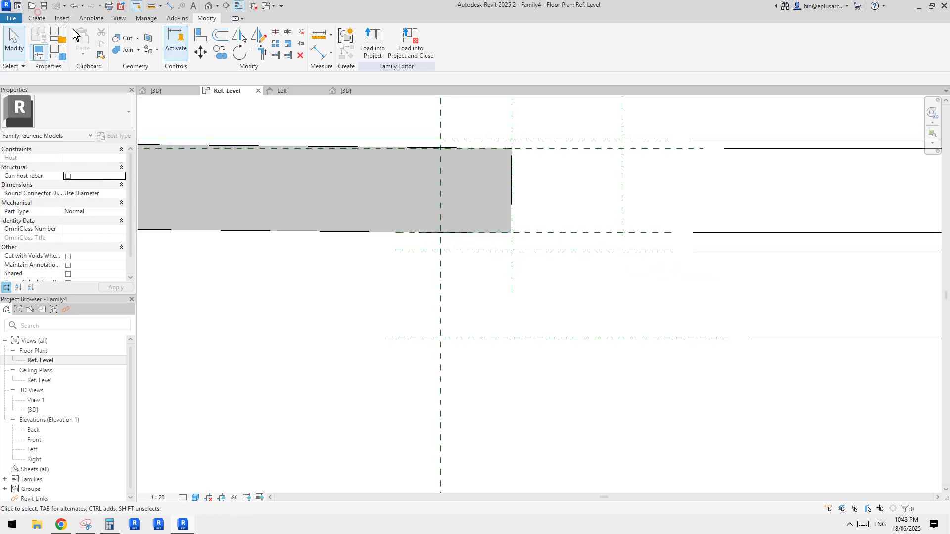
{"action": "left_click", "coordinate": [37, 18]}
{"action": "left_click", "coordinate": [84, 42]}
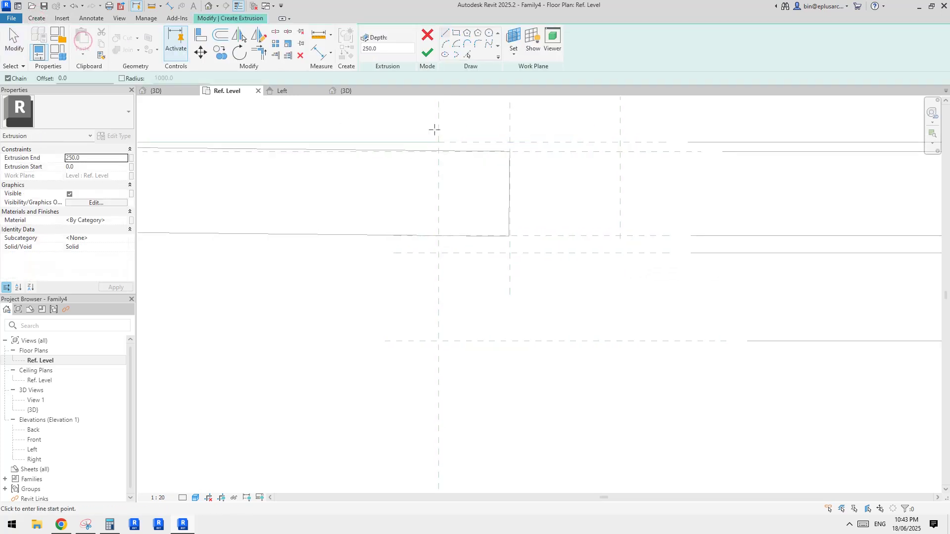
{"action": "left_click", "coordinate": [467, 52]}
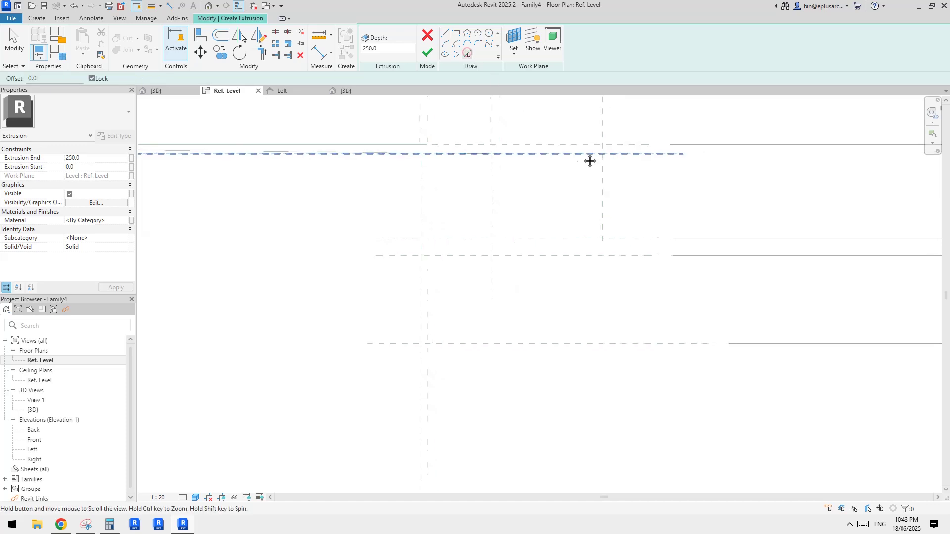
{"action": "middle_click_drag", "start_coordinate": [589, 158], "coordinate": [570, 162]}
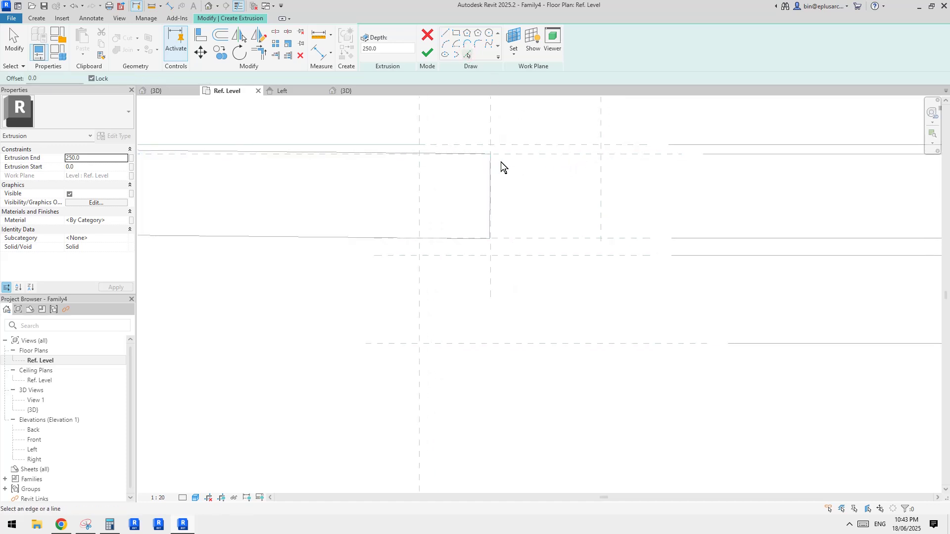
{"action": "left_click", "coordinate": [551, 155]}
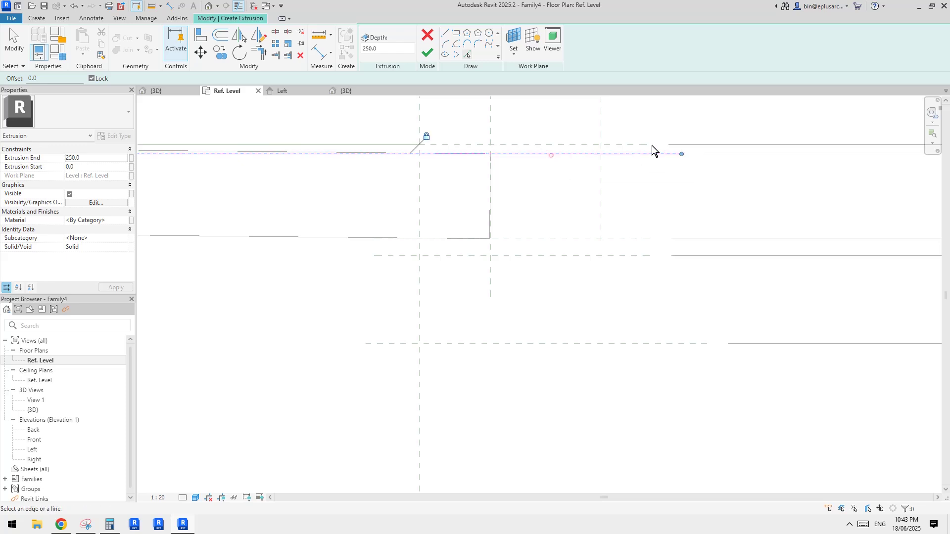
{"action": "middle_click_drag", "start_coordinate": [621, 208], "coordinate": [620, 178]}
{"action": "left_click", "coordinate": [600, 170]}
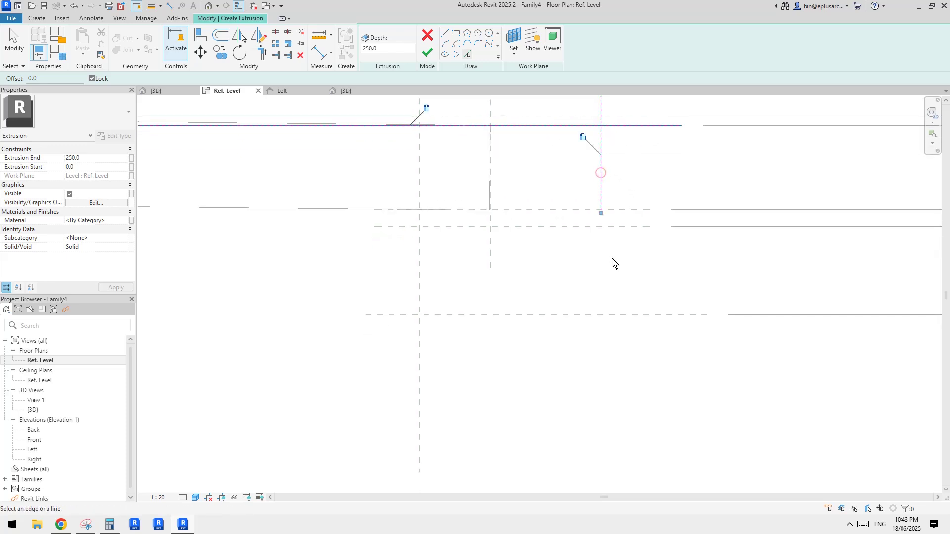
{"action": "left_click", "coordinate": [553, 315]}
{"action": "left_click", "coordinate": [492, 258]}
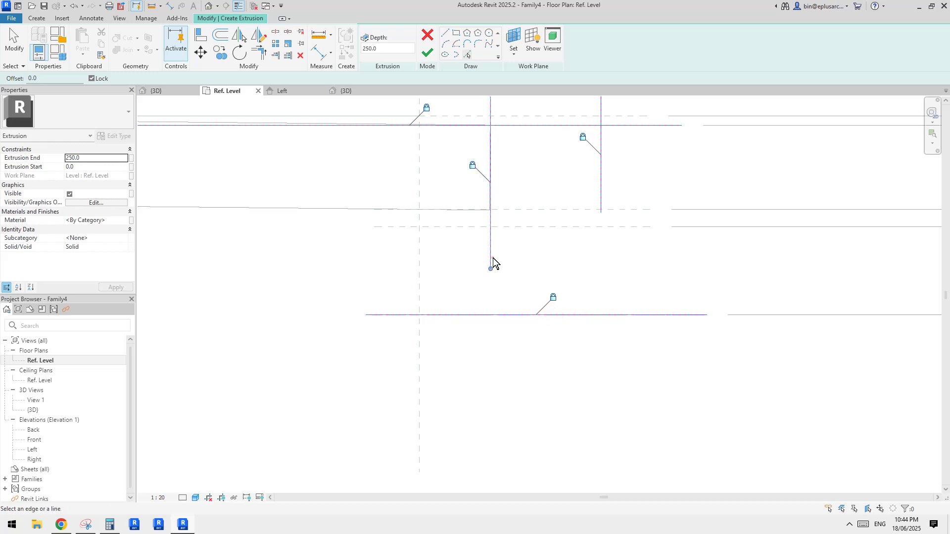
Pick the gutter sweep's end edge and sloping bottom edge as locked sketch lines
{"action": "scroll", "coordinate": [486, 209], "scroll_direction": "up", "scroll_amount": 5}
{"action": "scroll", "coordinate": [488, 210], "scroll_direction": "up", "scroll_amount": 3}
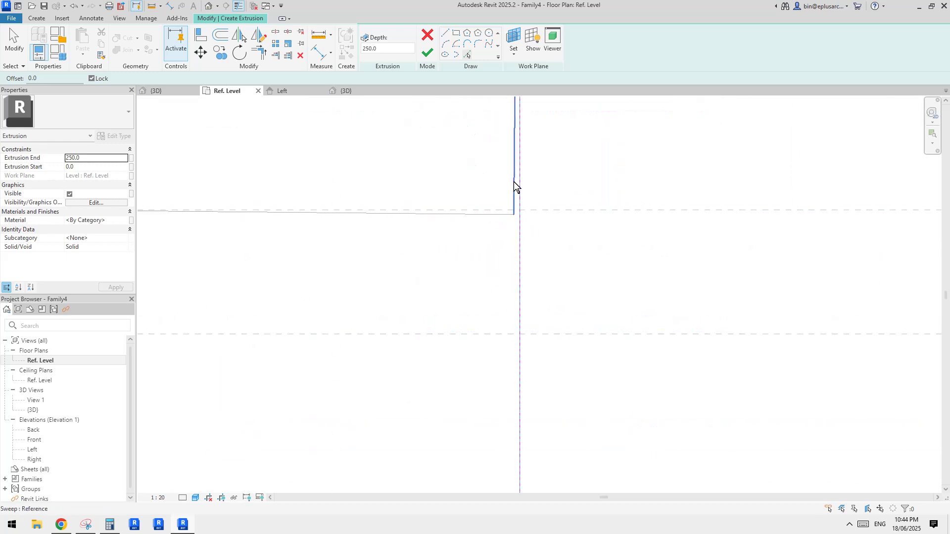
{"action": "scroll", "coordinate": [519, 188], "scroll_direction": "up", "scroll_amount": 1}
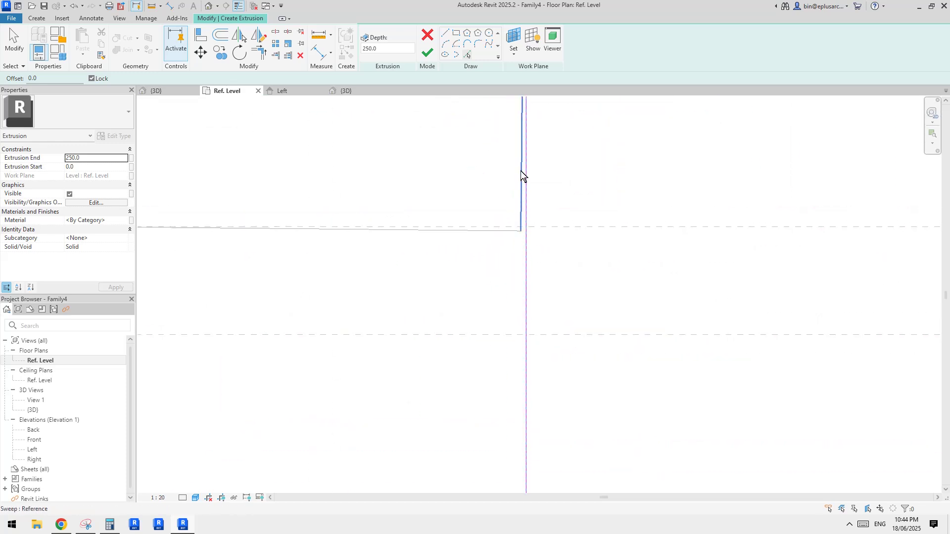
{"action": "scroll", "coordinate": [544, 228], "scroll_direction": "up", "scroll_amount": 3}
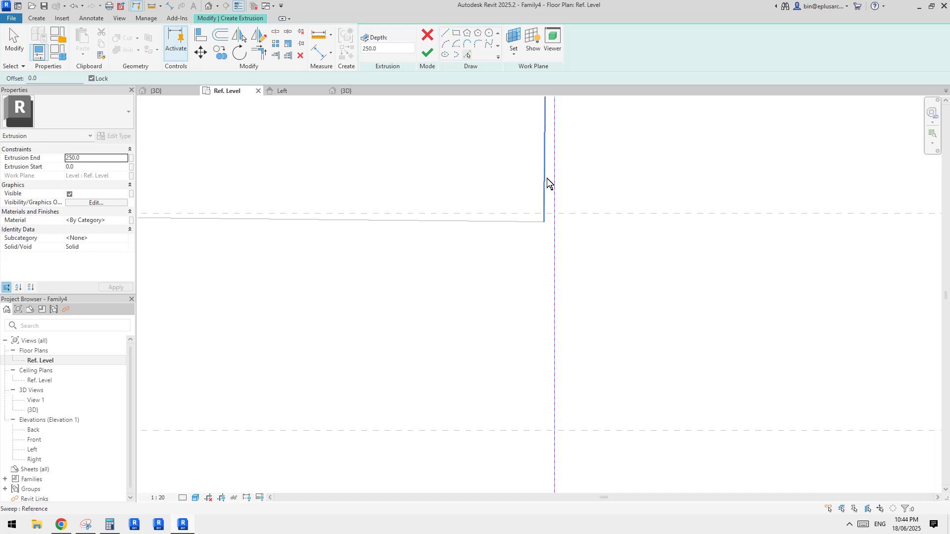
{"action": "left_click", "coordinate": [547, 178]}
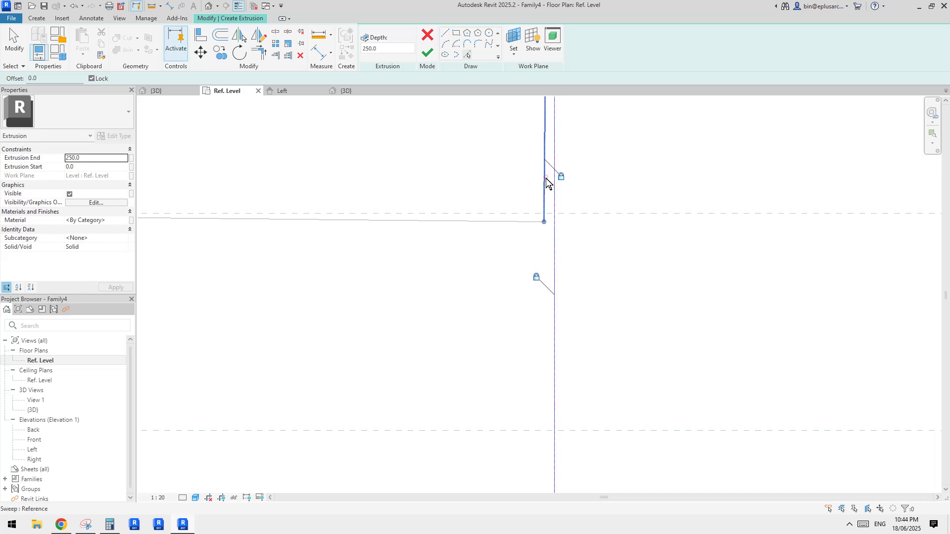
{"action": "left_click", "coordinate": [521, 223]}
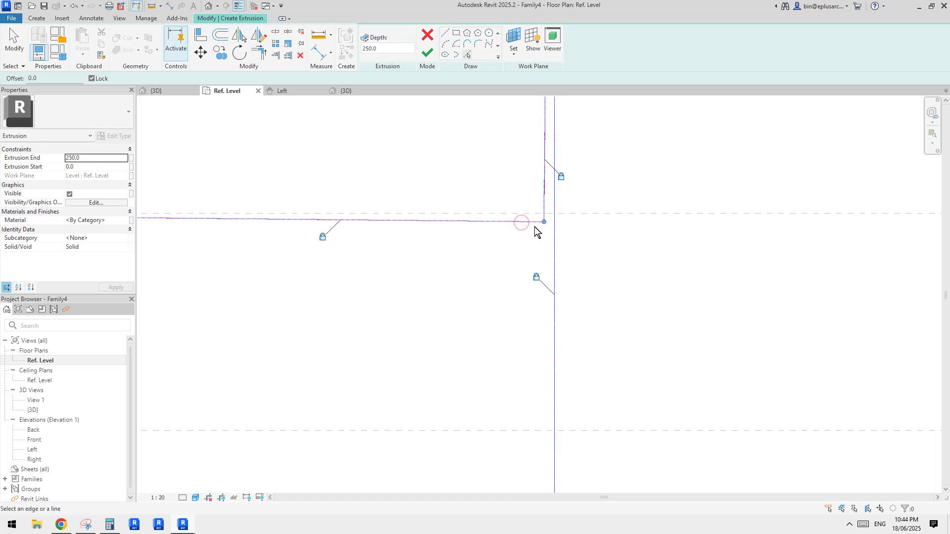
Trim the rainhead's inner side line back to the gutter's sloping bottom line
{"action": "scroll", "coordinate": [552, 229], "scroll_direction": "down", "scroll_amount": 1}
{"action": "key", "text": "t"}
{"action": "key", "text": "r"}
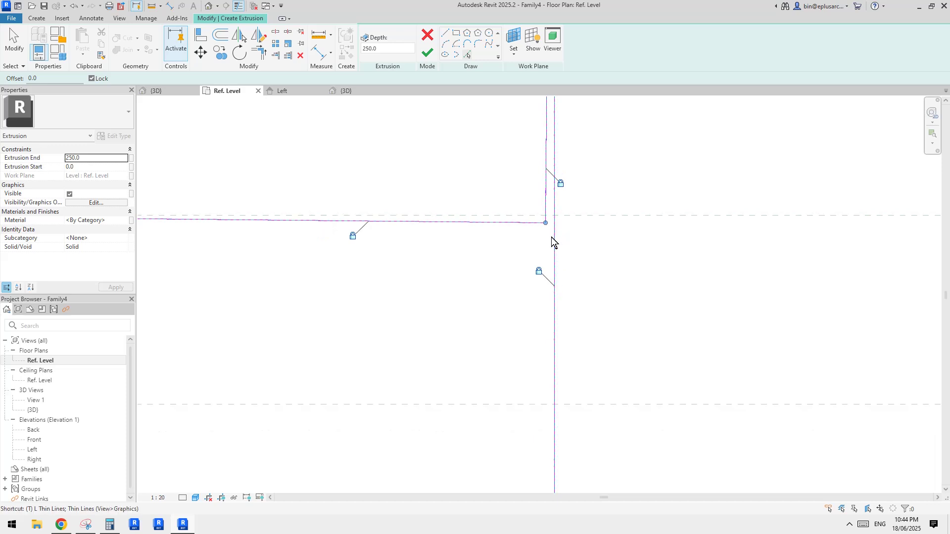
{"action": "left_click", "coordinate": [546, 232]}
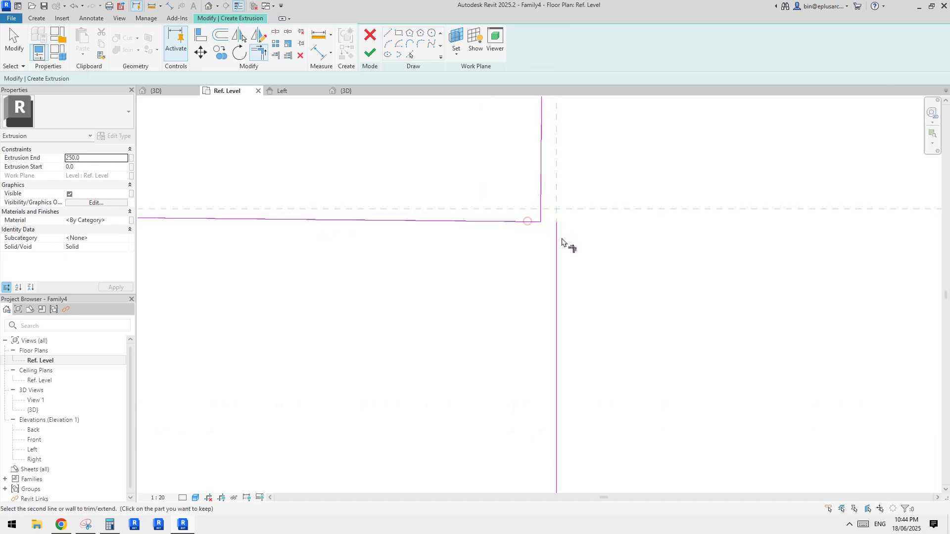
Trim the rainhead's outer side, bottom and inner side lines to meet at the two lower corners
{"action": "scroll", "coordinate": [582, 252], "scroll_direction": "down", "scroll_amount": 8}
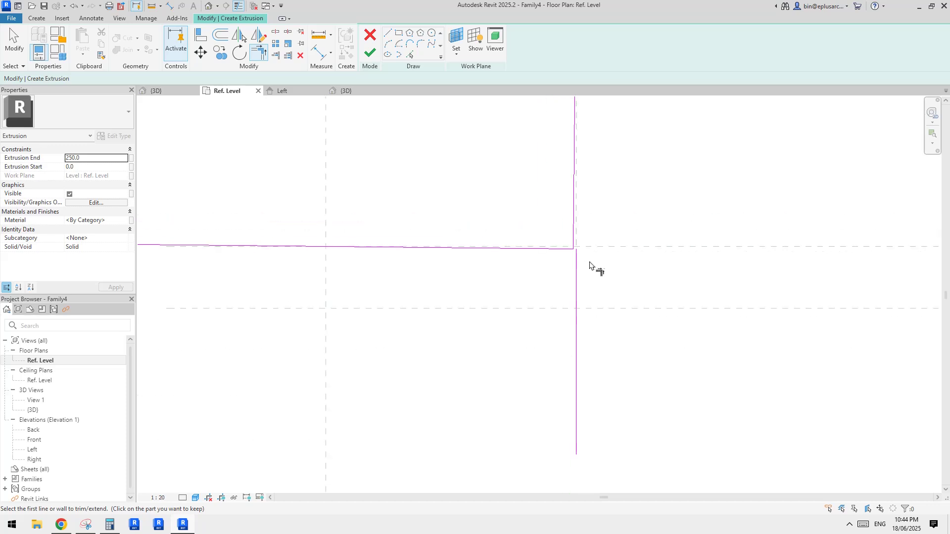
{"action": "middle_click_drag", "start_coordinate": [639, 278], "coordinate": [518, 272]}
{"action": "scroll", "coordinate": [518, 271], "scroll_direction": "up", "scroll_amount": 1}
{"action": "left_click", "coordinate": [606, 243]}
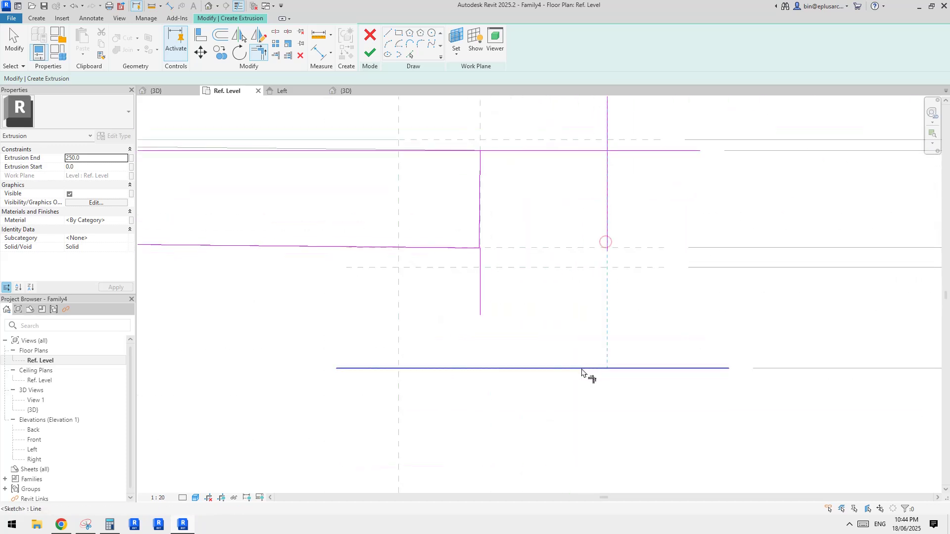
{"action": "left_click", "coordinate": [581, 368]}
{"action": "left_click", "coordinate": [551, 368]}
{"action": "left_click", "coordinate": [483, 305]}
Trim the rainhead's top line to meet the outer side line and the gutter's end edge line
{"action": "key", "text": "t"}
{"action": "left_click", "coordinate": [598, 151]}
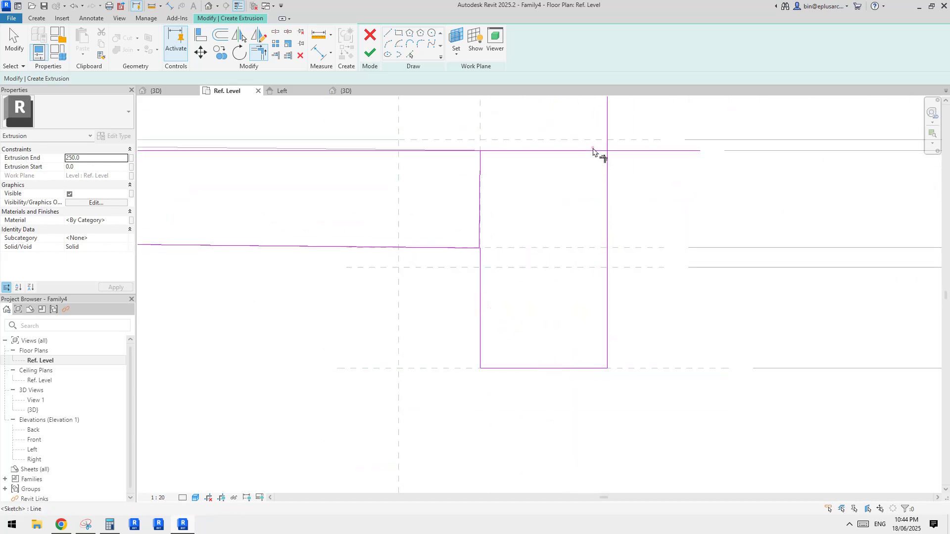
{"action": "left_click", "coordinate": [606, 163]}
{"action": "scroll", "coordinate": [545, 138], "scroll_direction": "up", "scroll_amount": 3}
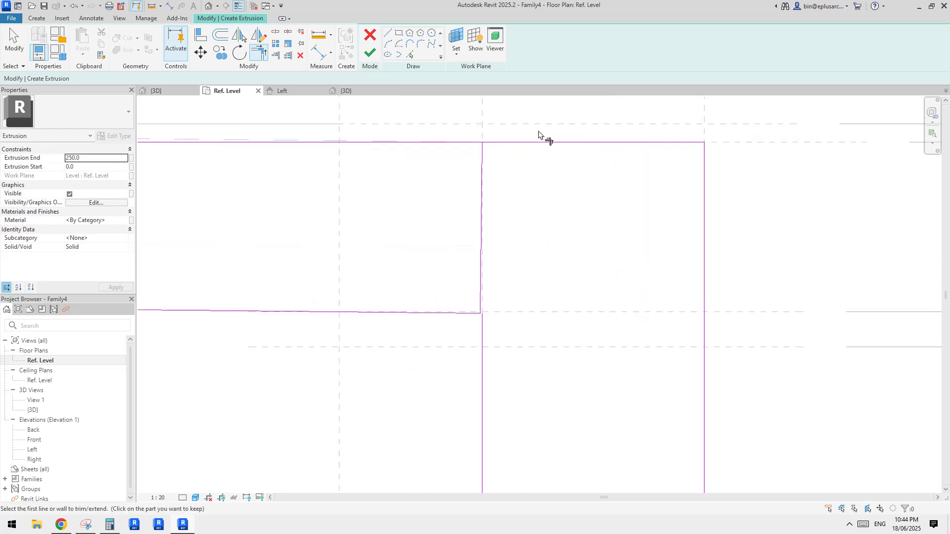
{"action": "scroll", "coordinate": [497, 248], "scroll_direction": "down", "scroll_amount": 1}
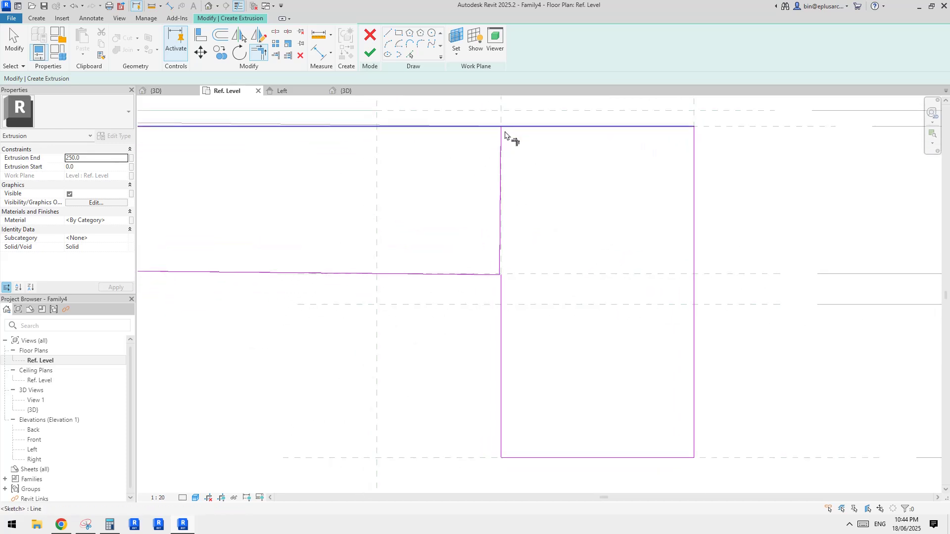
{"action": "left_click", "coordinate": [500, 134]}
{"action": "left_click", "coordinate": [511, 126]}
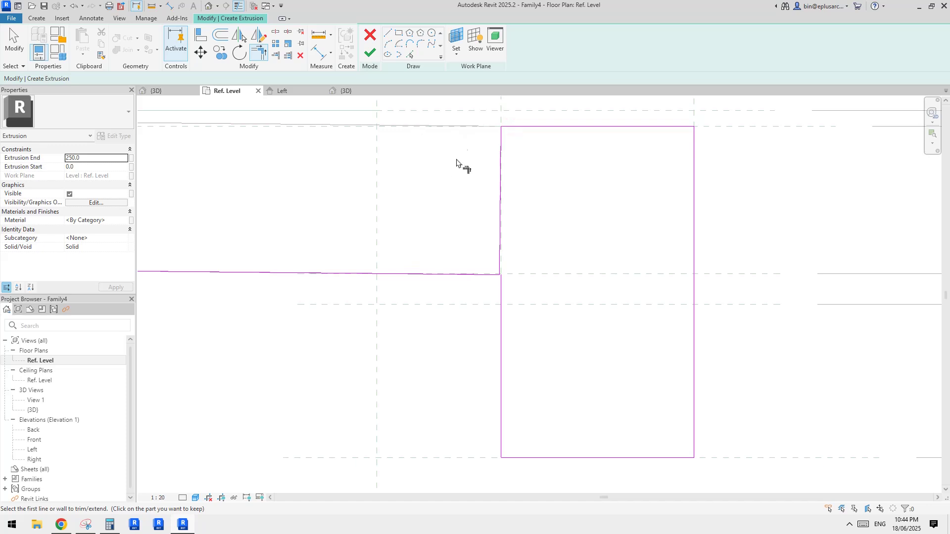
Bridge the gap between the gutter's lower corner and the rainhead's inner side with a 1.2 mm line, and delete the gutter-bottom sketch line
{"action": "scroll", "coordinate": [496, 267], "scroll_direction": "up", "scroll_amount": 6}
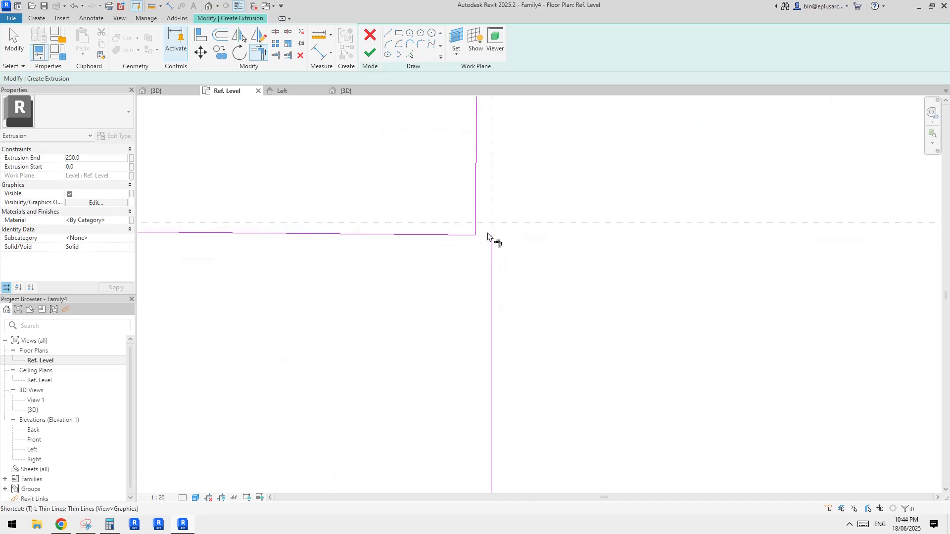
{"action": "left_click", "coordinate": [470, 238]}
{"action": "key", "text": "Escape"}
{"action": "key", "text": "Escape"}
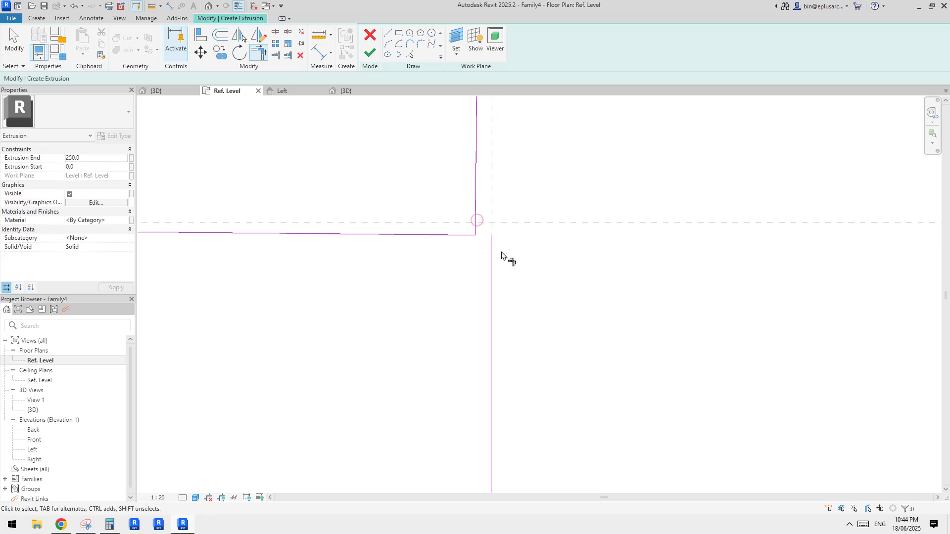
{"action": "left_click", "coordinate": [465, 234]}
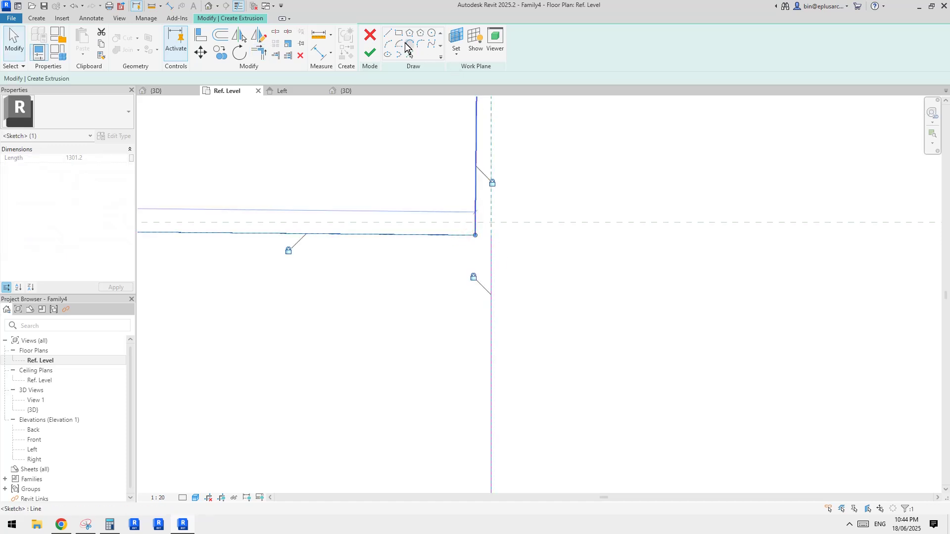
{"action": "left_click", "coordinate": [387, 32]}
{"action": "left_click", "coordinate": [476, 235]}
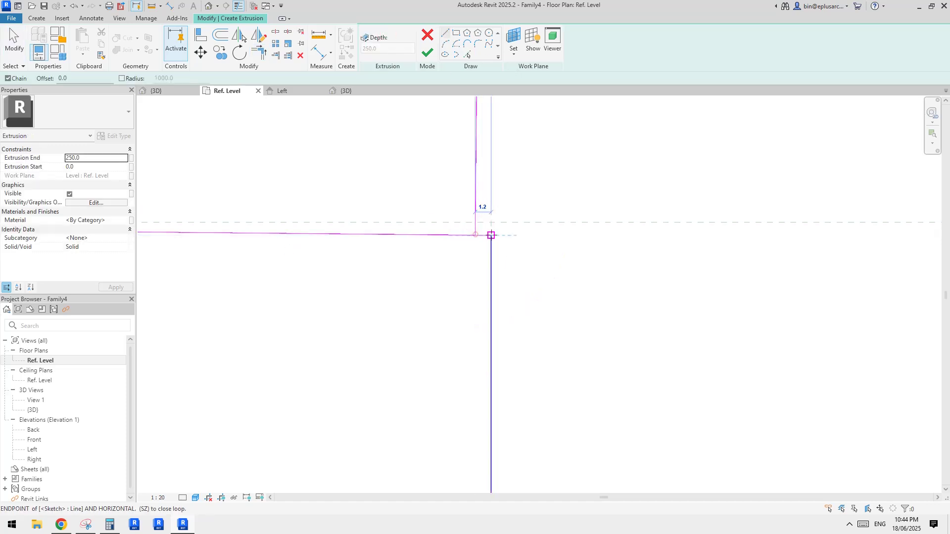
{"action": "left_click", "coordinate": [490, 235]}
{"action": "key", "text": "Escape"}
{"action": "key", "text": "Escape"}
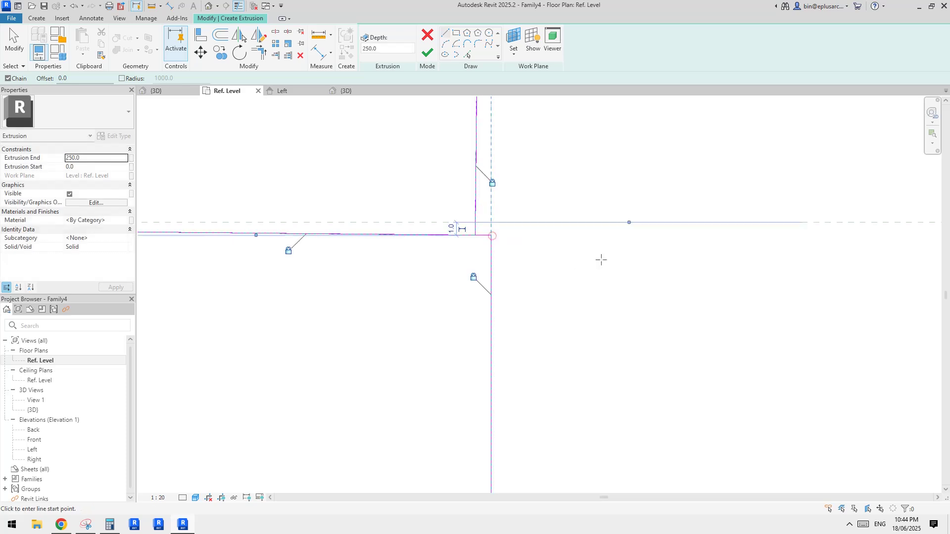
{"action": "left_click", "coordinate": [452, 234]}
{"action": "key", "text": "Delete"}
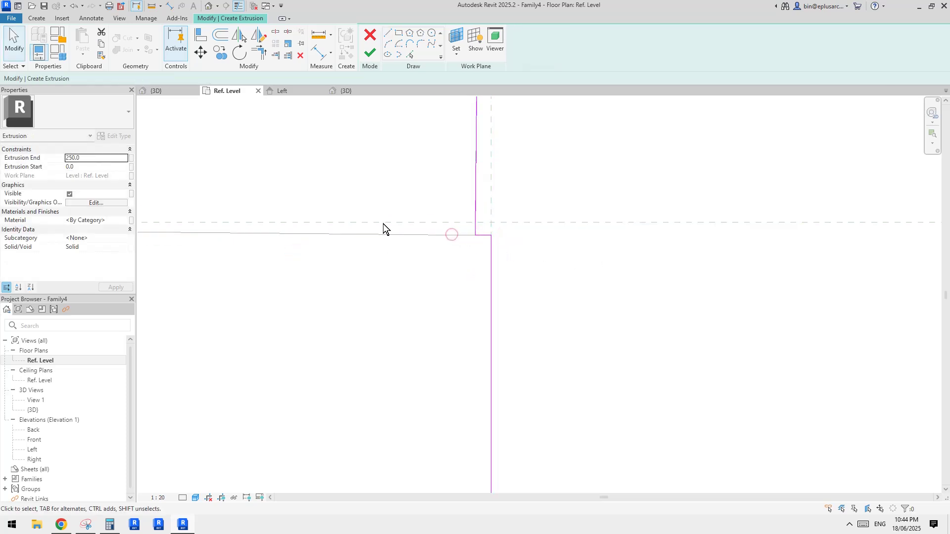
Align the short bridging line to the gutter's sloping bottom edge and lock the alignment
{"action": "key", "text": "t"}
{"action": "middle_click_drag", "start_coordinate": [524, 238], "coordinate": [539, 241]}
{"action": "key", "text": "a"}
{"action": "key", "text": "l"}
{"action": "left_click", "coordinate": [460, 239]}
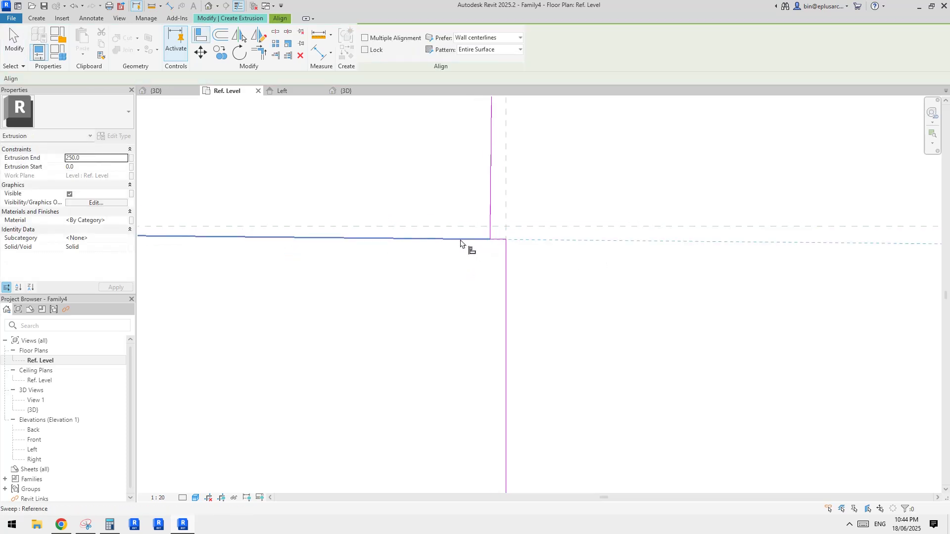
{"action": "left_click", "coordinate": [500, 241]}
{"action": "left_click", "coordinate": [303, 255]}
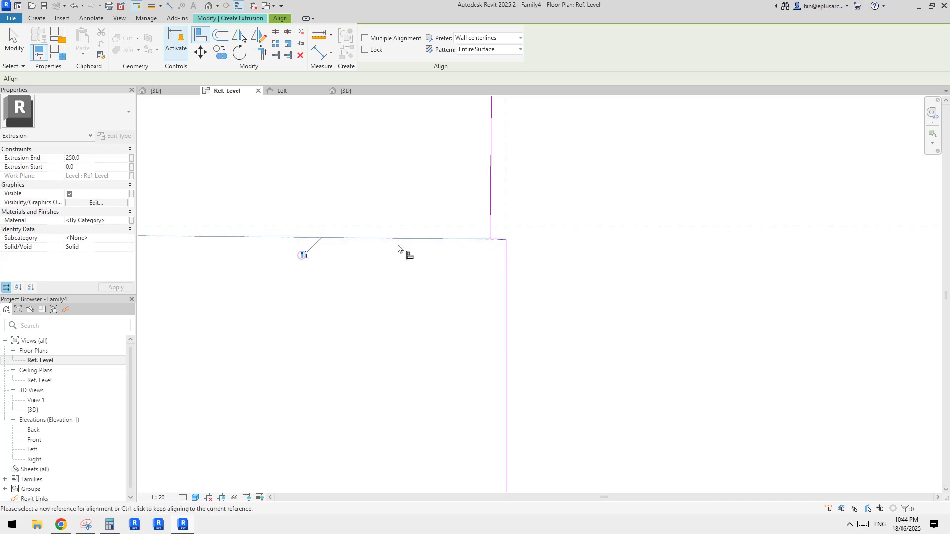
{"action": "scroll", "coordinate": [440, 244], "scroll_direction": "down", "scroll_amount": 1}
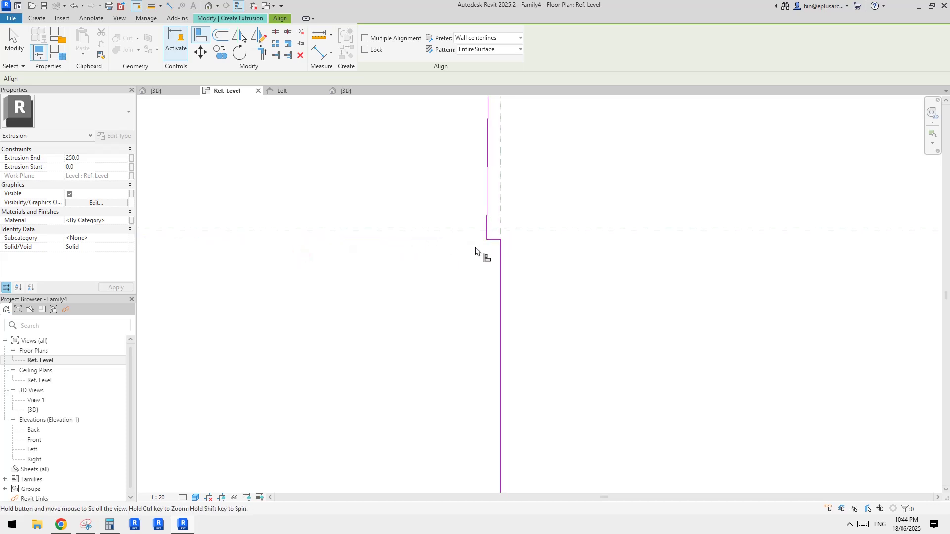
{"action": "key", "text": "Escape"}
{"action": "middle_click_drag", "start_coordinate": [439, 248], "coordinate": [441, 247]}
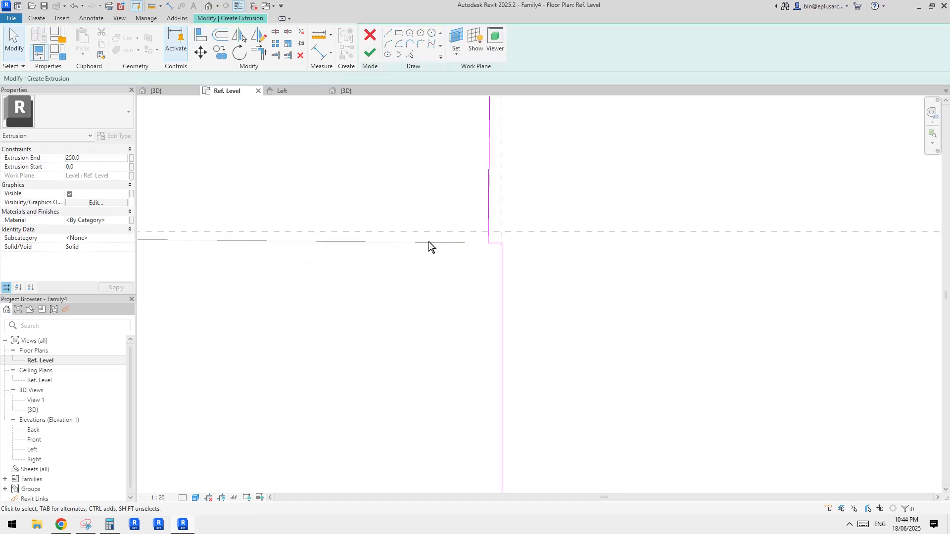
{"action": "scroll", "coordinate": [529, 233], "scroll_direction": "down", "scroll_amount": 4}
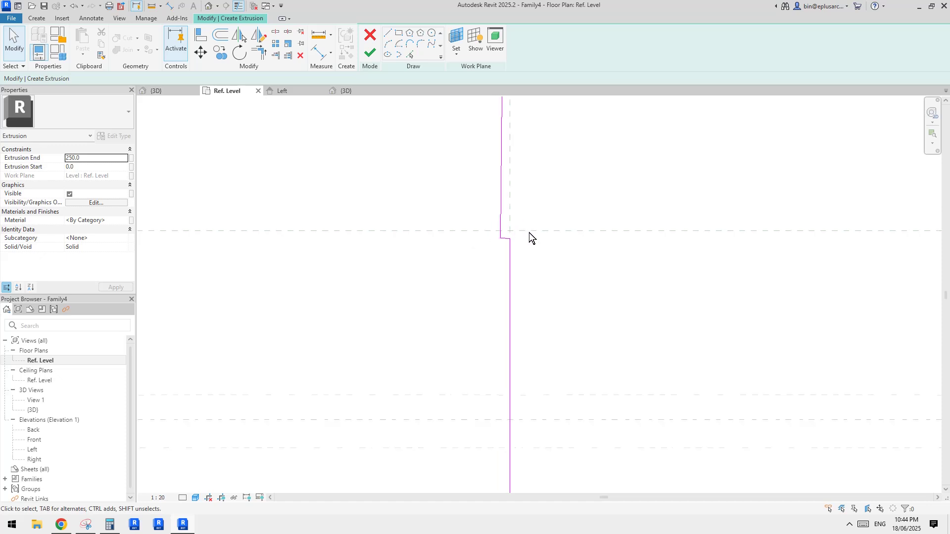
Turn on all annotation categories, including Automatic Sketch Dimensions, in the Ref. Level plan's visibility settings
{"action": "mouse_move", "coordinate": [573, 255]}
{"action": "middle_mouse_down"}
{"action": "mouse_move", "coordinate": [493, 265]}
{"action": "mouse_move", "coordinate": [523, 264]}
{"action": "mouse_move", "coordinate": [502, 271]}
{"action": "middle_mouse_up"}
{"action": "scroll", "coordinate": [584, 252], "scroll_direction": "down", "scroll_amount": 2}
{"action": "scroll", "coordinate": [502, 266], "scroll_direction": "down", "scroll_amount": 2}
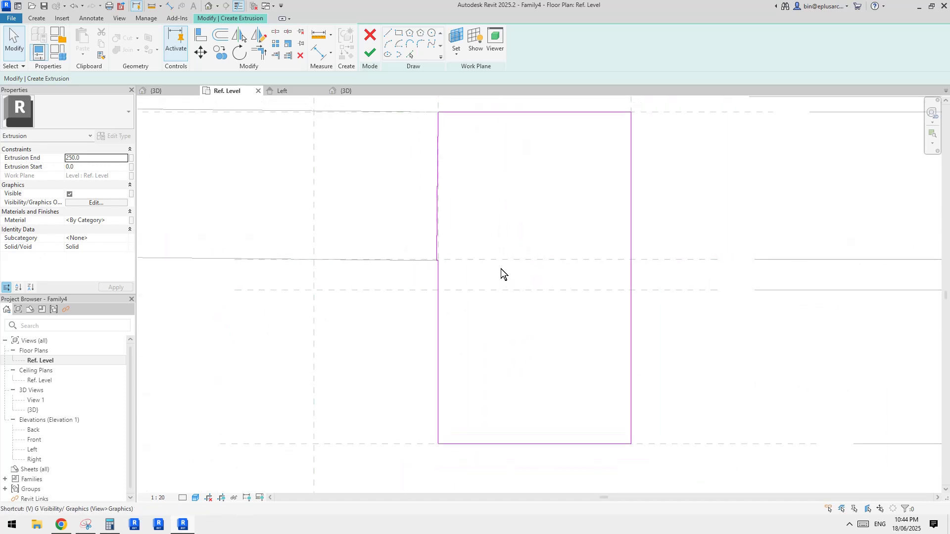
{"action": "key", "text": "v"}
{"action": "key", "text": "g"}
{"action": "left_click", "coordinate": [208, 101]}
{"action": "left_click", "coordinate": [255, 310]}
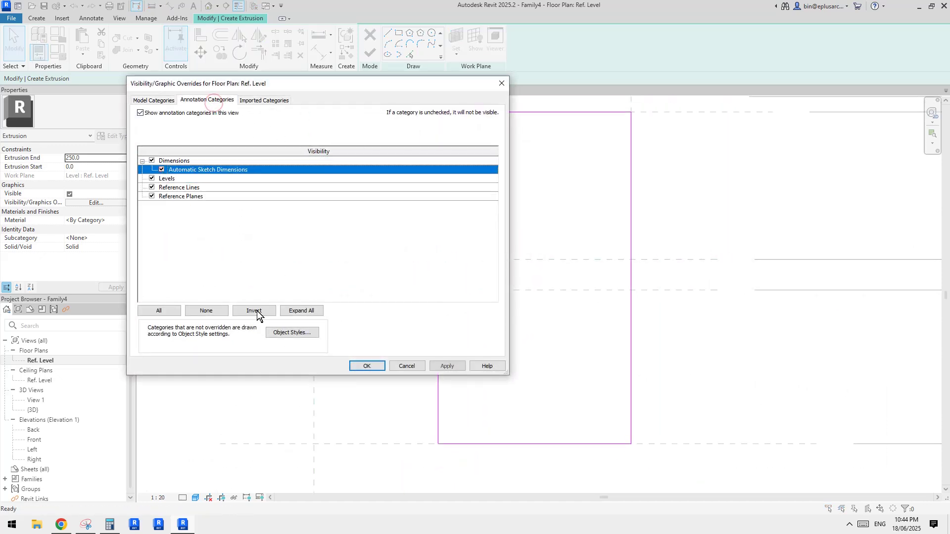
{"action": "left_click", "coordinate": [367, 366]}
Finish the rainhead sketch to create the extrusion, and clear the selection
{"action": "scroll", "coordinate": [599, 310], "scroll_direction": "down", "scroll_amount": 1}
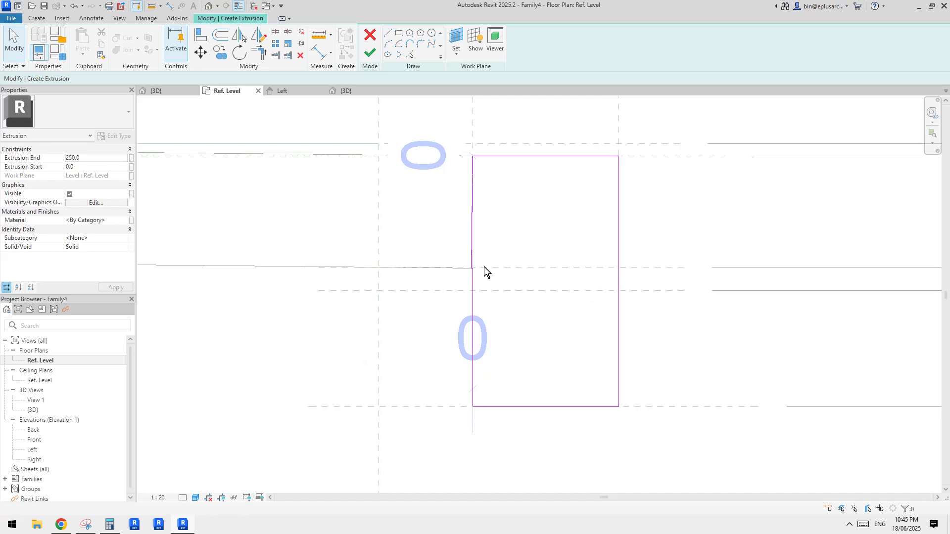
{"action": "middle_click_drag", "start_coordinate": [424, 102], "coordinate": [423, 106]}
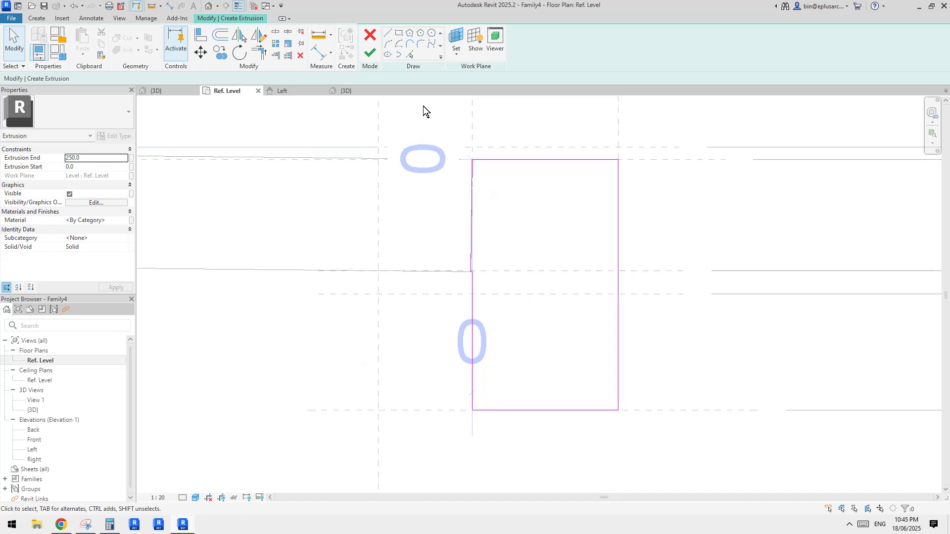
{"action": "left_click", "coordinate": [370, 52]}
{"action": "middle_click_drag", "start_coordinate": [552, 162], "coordinate": [576, 154]}
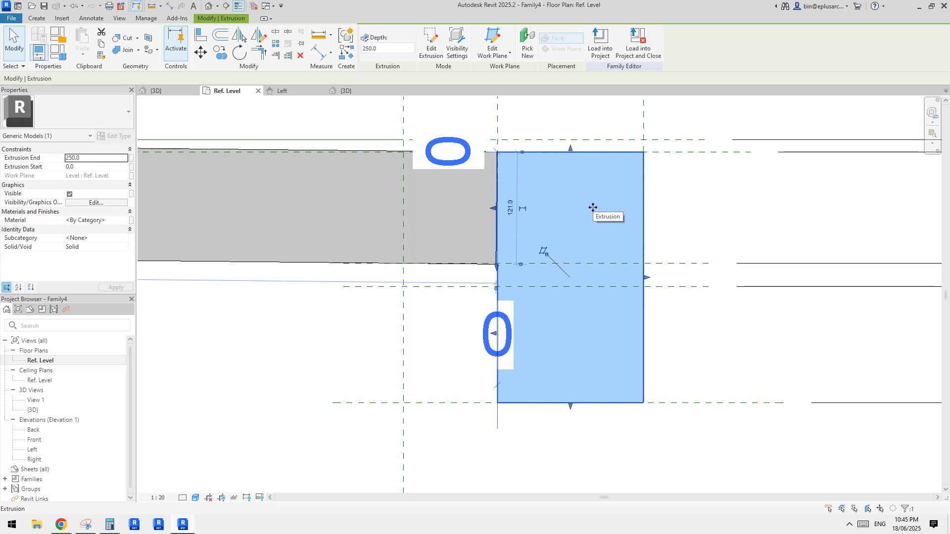
{"action": "key", "text": "Escape"}
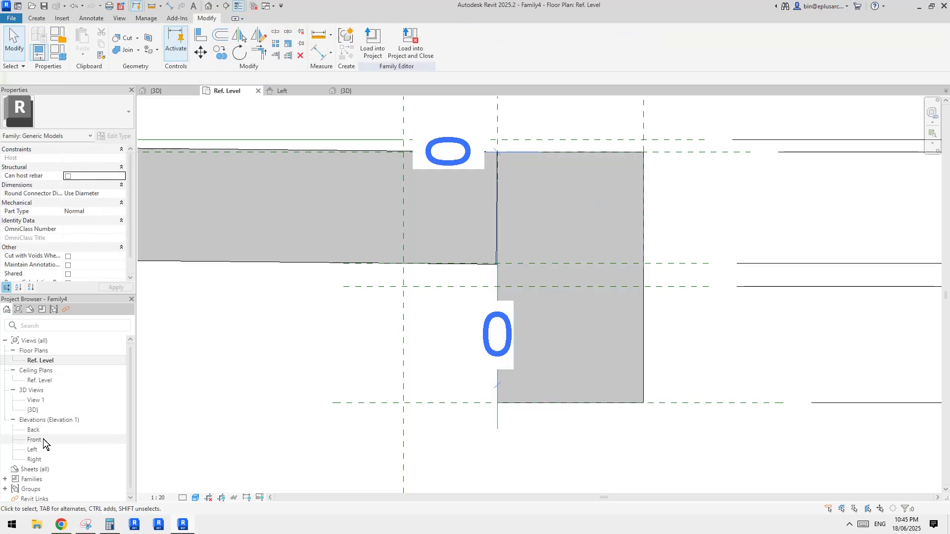
Open the Right elevation and examine how the gutter sweep and the rainhead extrusion line up
{"action": "double_click", "coordinate": [39, 460]}
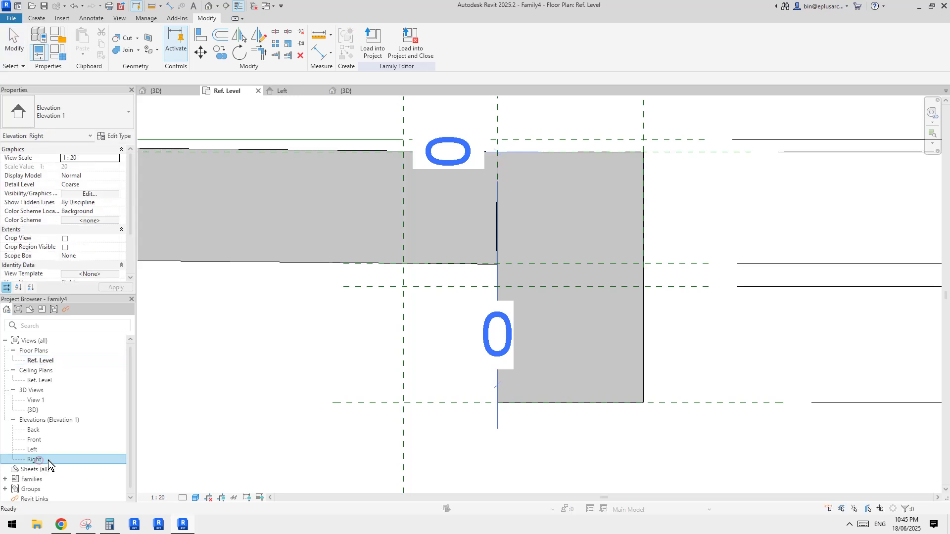
{"action": "scroll", "coordinate": [531, 405], "scroll_direction": "up", "scroll_amount": 3}
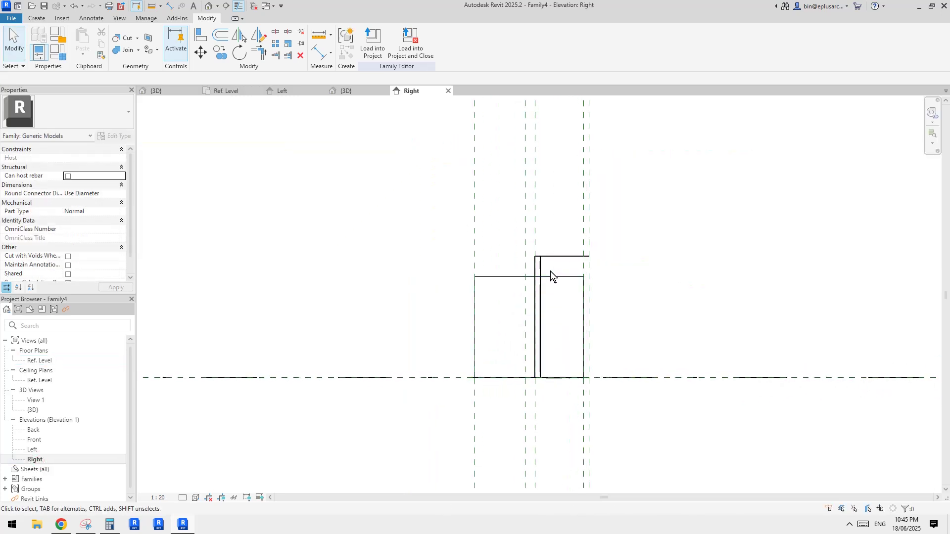
{"action": "left_click", "coordinate": [550, 257]}
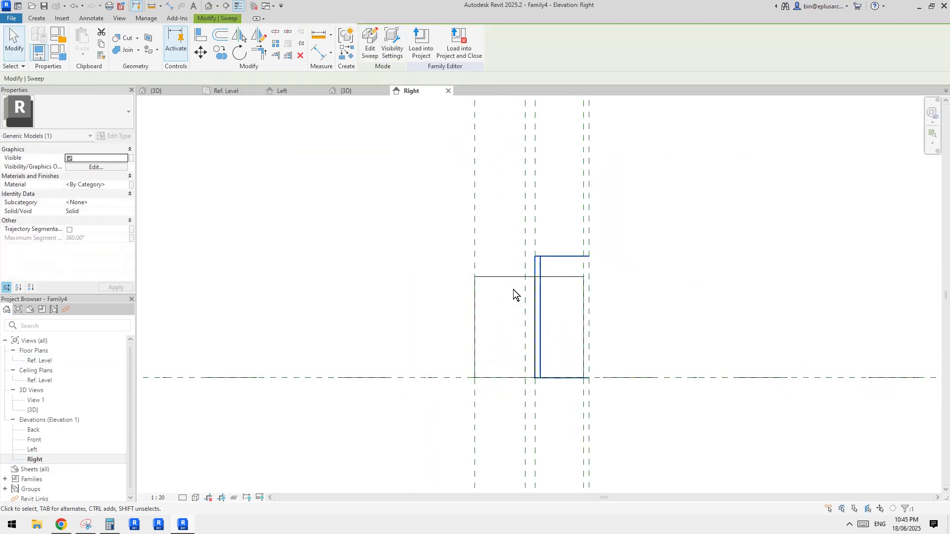
{"action": "middle_click_drag", "start_coordinate": [559, 300], "coordinate": [548, 304]}
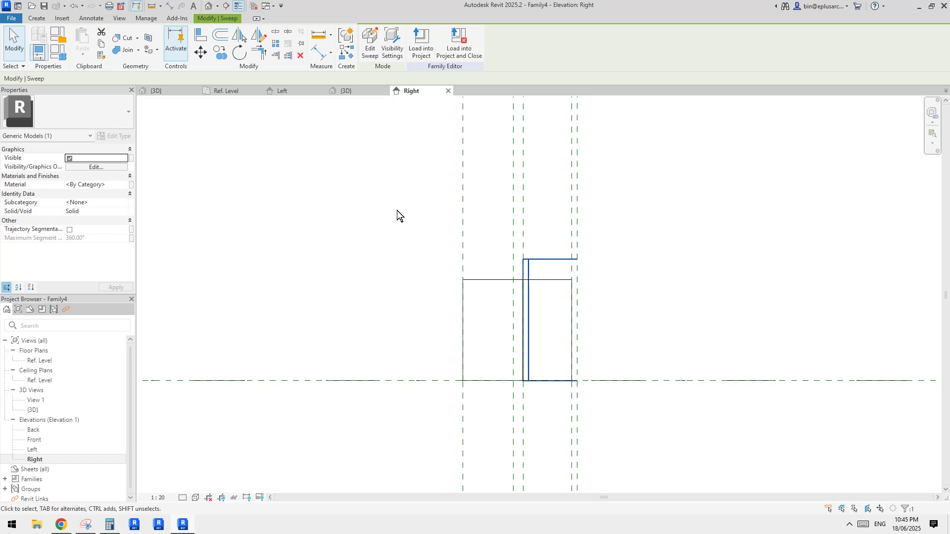
{"action": "key", "text": "Escape"}
{"action": "left_click", "coordinate": [545, 260]}
{"action": "scroll", "coordinate": [532, 293], "scroll_direction": "up", "scroll_amount": 1}
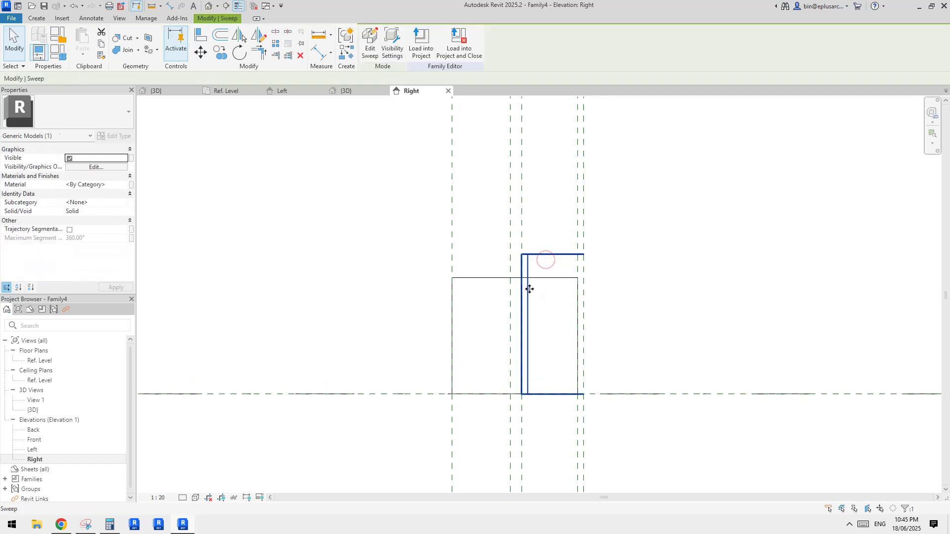
{"action": "left_click", "coordinate": [501, 279]}
{"action": "key", "text": "Escape"}
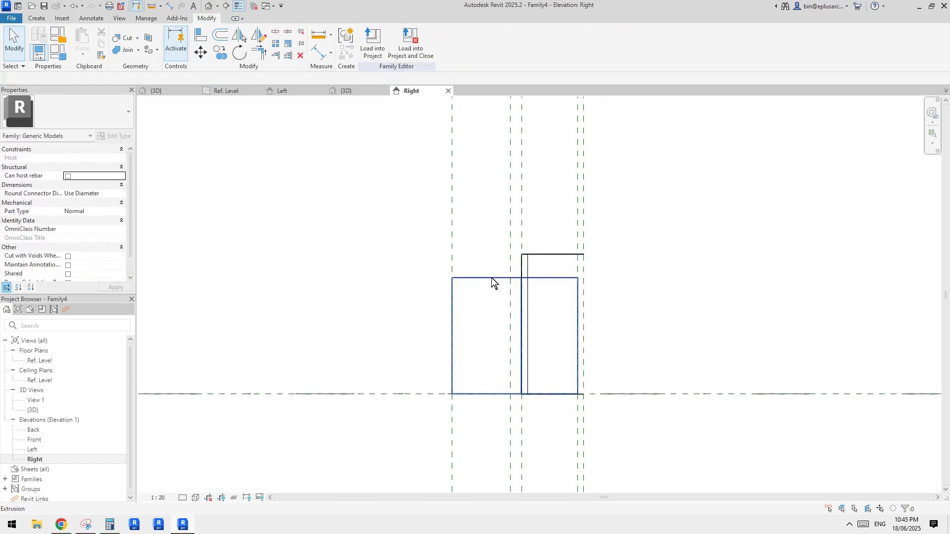
Set the rainhead extrusion's Extrusion End to -1.0 so it becomes a thin plate at the gutter bottom
{"action": "left_click", "coordinate": [493, 278]}
{"action": "middle_click_drag", "start_coordinate": [575, 307], "coordinate": [550, 292]}
{"action": "middle_click_drag", "start_coordinate": [482, 294], "coordinate": [476, 279]}
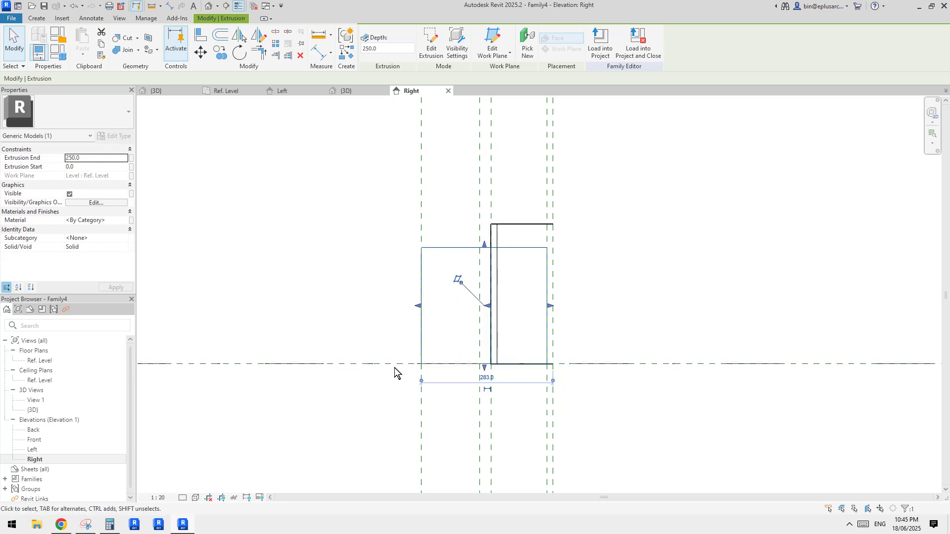
{"action": "scroll", "coordinate": [362, 360], "scroll_direction": "up", "scroll_amount": 1}
{"action": "left_click", "coordinate": [91, 160]}
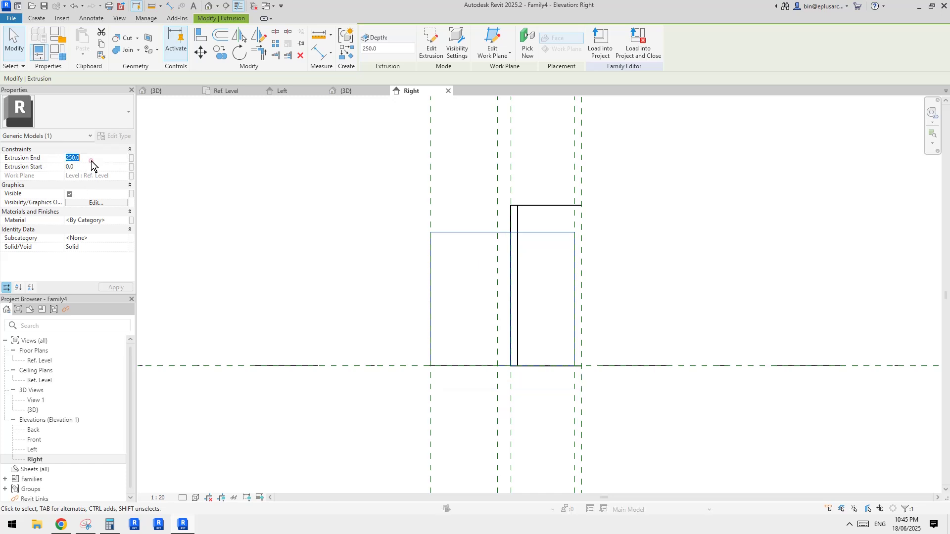
{"action": "scroll", "coordinate": [515, 368], "scroll_direction": "up", "scroll_amount": 8}
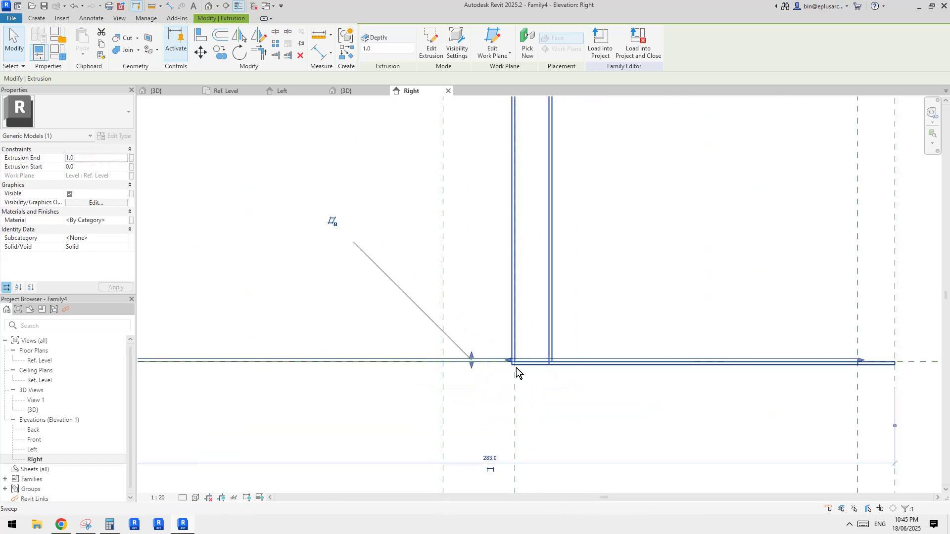
{"action": "left_click", "coordinate": [87, 159]}
{"action": "type", "text": "-1.0"}
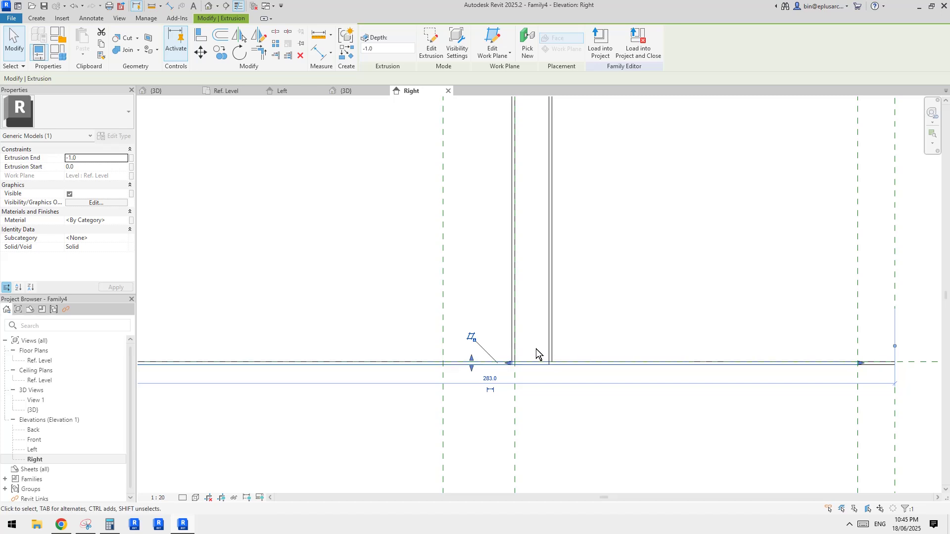
{"action": "scroll", "coordinate": [536, 317], "scroll_direction": "down", "scroll_amount": 2}
{"action": "scroll", "coordinate": [453, 269], "scroll_direction": "down", "scroll_amount": 4}
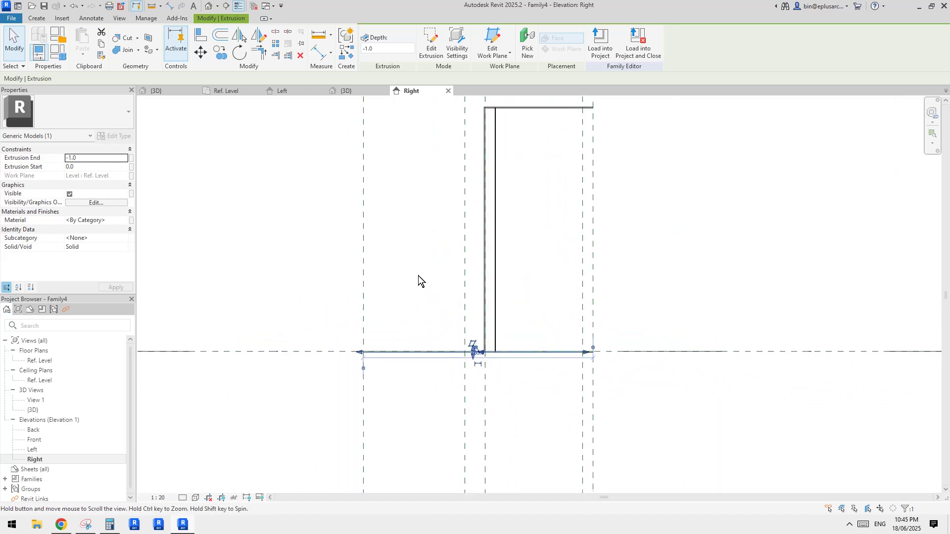
Join the gutter sweep's geometry with the rainhead's bottom plate in the 3D view
{"action": "left_click", "coordinate": [209, 6]}
{"action": "middle_click_drag", "start_coordinate": [568, 248], "coordinate": [447, 346], "text": "shift"}
{"action": "scroll", "coordinate": [447, 346], "scroll_direction": "up", "scroll_amount": 3}
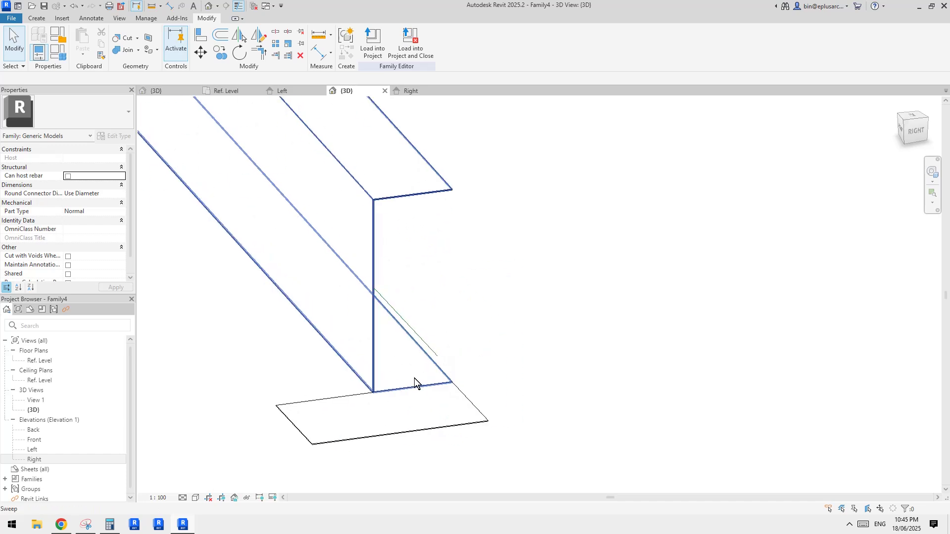
{"action": "left_click", "coordinate": [125, 50]}
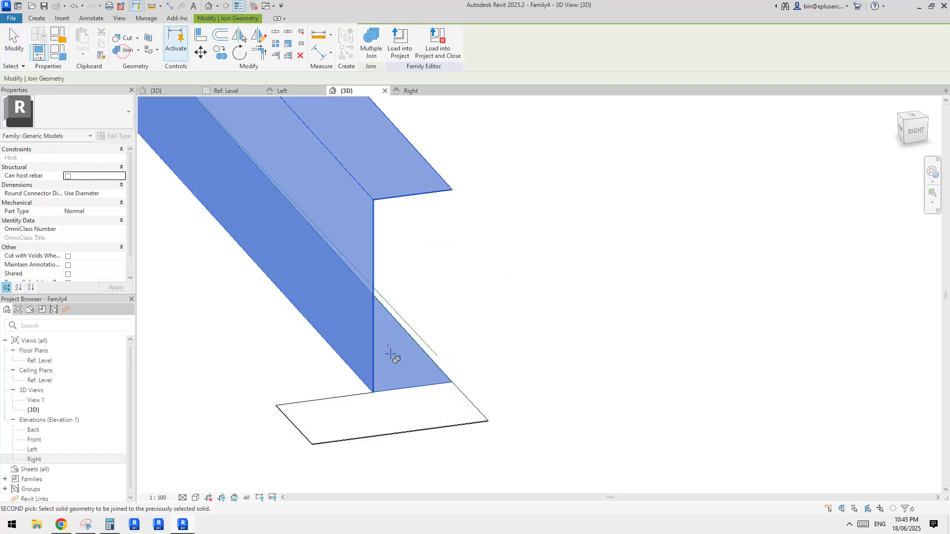
{"action": "left_click", "coordinate": [388, 345]}
{"action": "left_click", "coordinate": [416, 407]}
{"action": "key", "text": "Escape"}
{"action": "middle_click_drag", "start_coordinate": [492, 330], "coordinate": [606, 295]}
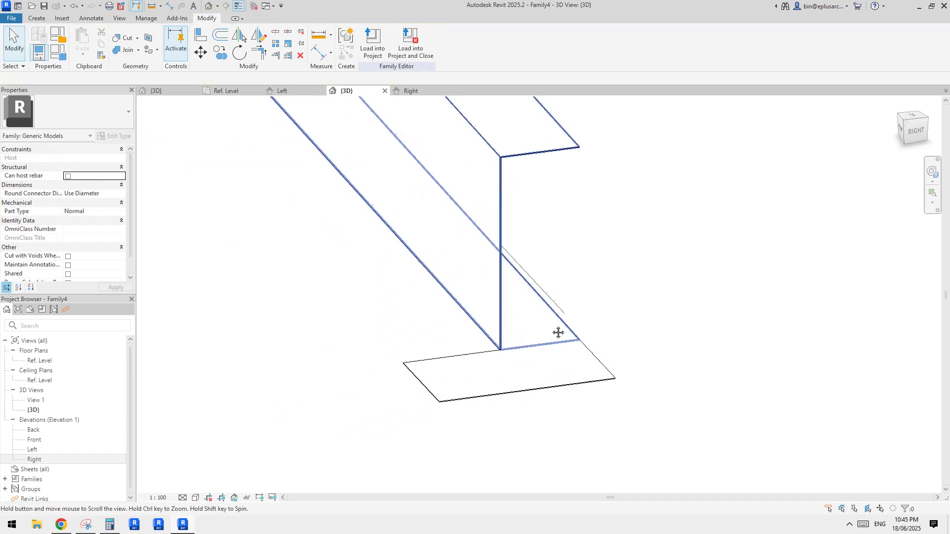
Copy the rainhead's bottom plate and paste the duplicate aligned to the same place
{"action": "middle_click_drag", "start_coordinate": [536, 320], "coordinate": [569, 366]}
{"action": "scroll", "coordinate": [617, 334], "scroll_direction": "up", "scroll_amount": 2}
{"action": "left_click", "coordinate": [577, 390]}
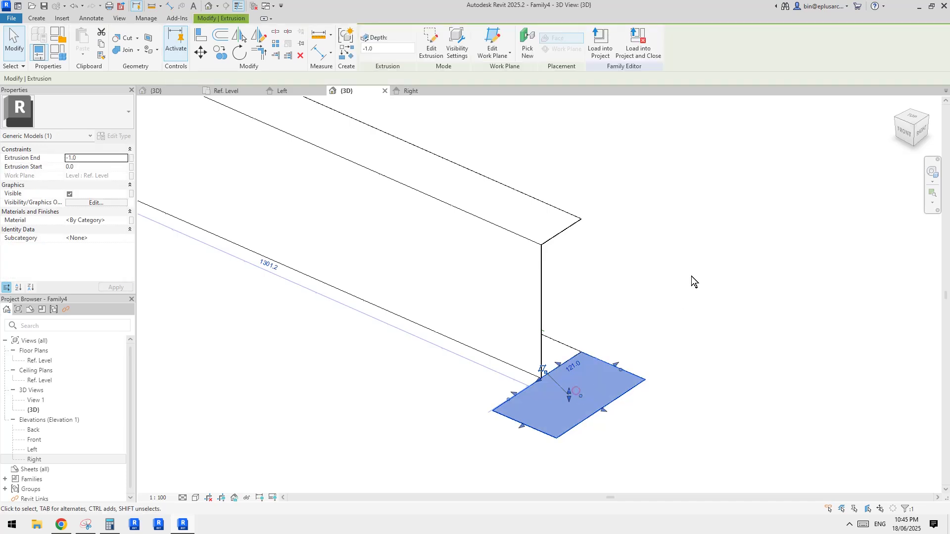
{"action": "middle_click_drag", "start_coordinate": [691, 277], "coordinate": [674, 275]}
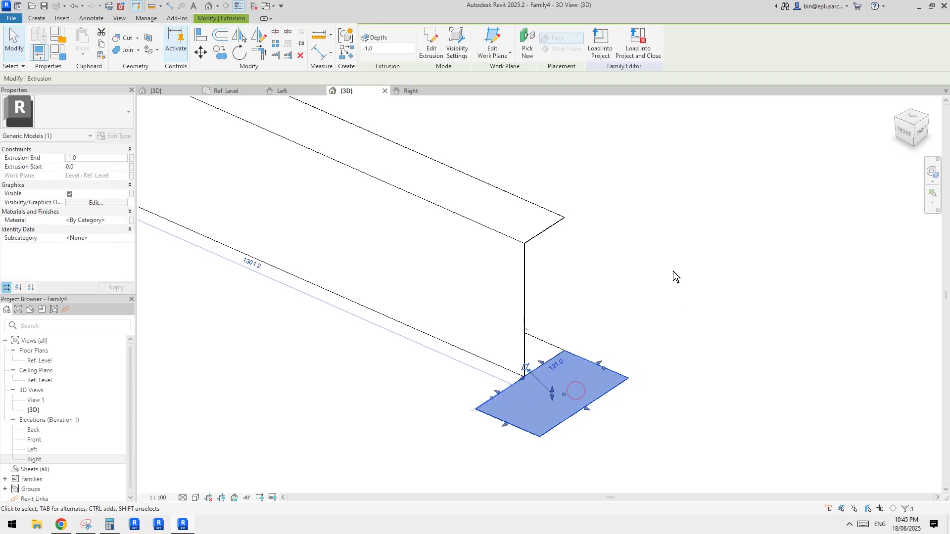
{"action": "left_click", "coordinate": [101, 43]}
{"action": "left_click", "coordinate": [82, 51]}
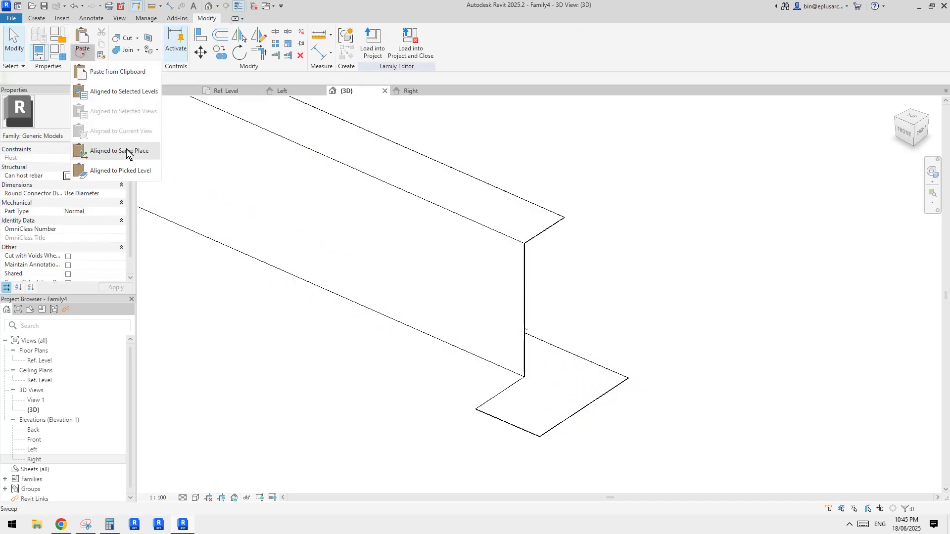
{"action": "left_click", "coordinate": [101, 151]}
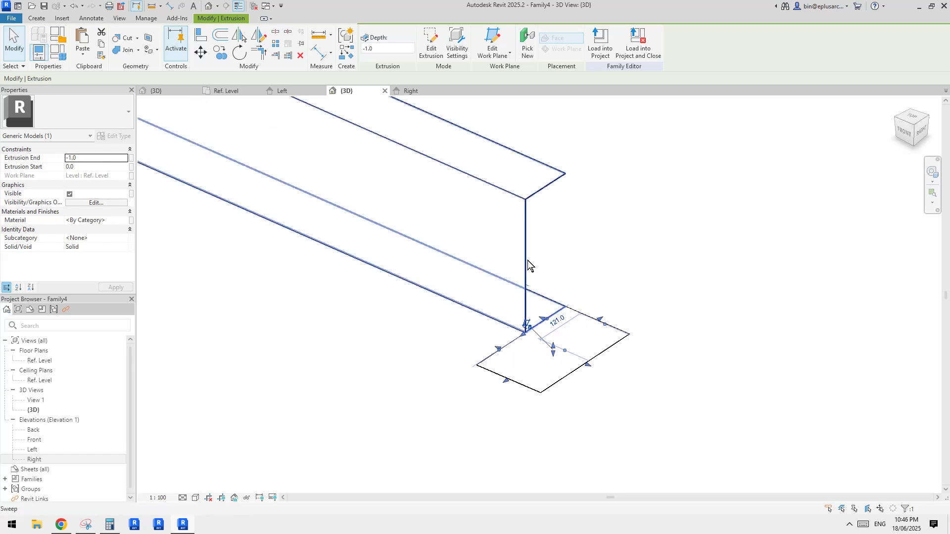
In the Right elevation, move the duplicate plate's work plane to the top face of the gutter sweep by picking a plane
{"action": "double_click", "coordinate": [36, 459]}
{"action": "left_click", "coordinate": [426, 368]}
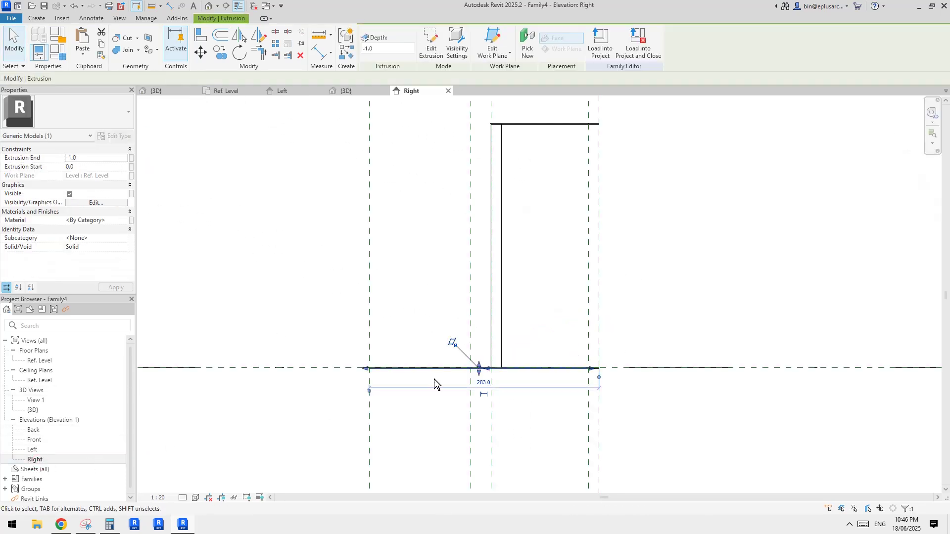
{"action": "left_click", "coordinate": [496, 38]}
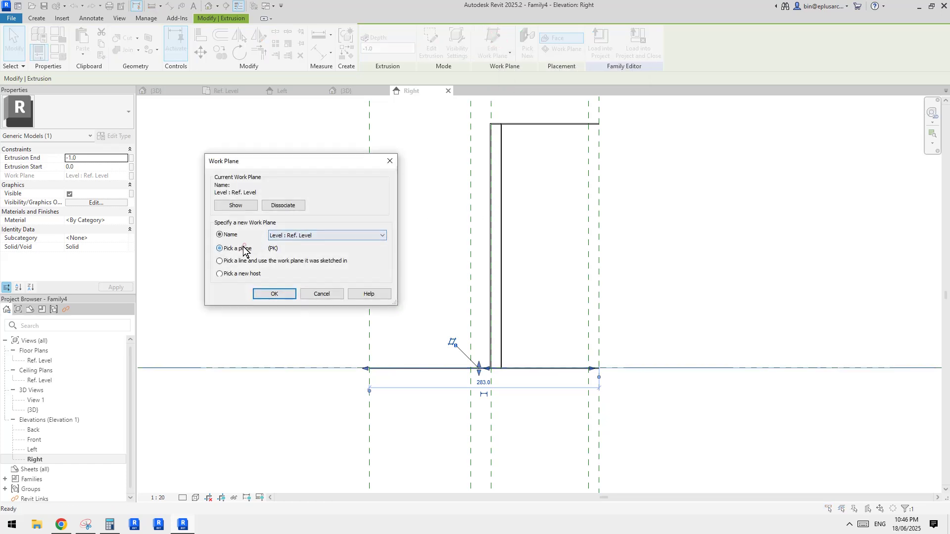
{"action": "left_click", "coordinate": [271, 294]}
{"action": "middle_click_drag", "start_coordinate": [439, 196], "coordinate": [478, 268]}
{"action": "scroll", "coordinate": [464, 247], "scroll_direction": "down", "scroll_amount": 3}
{"action": "scroll", "coordinate": [478, 277], "scroll_direction": "down", "scroll_amount": 2}
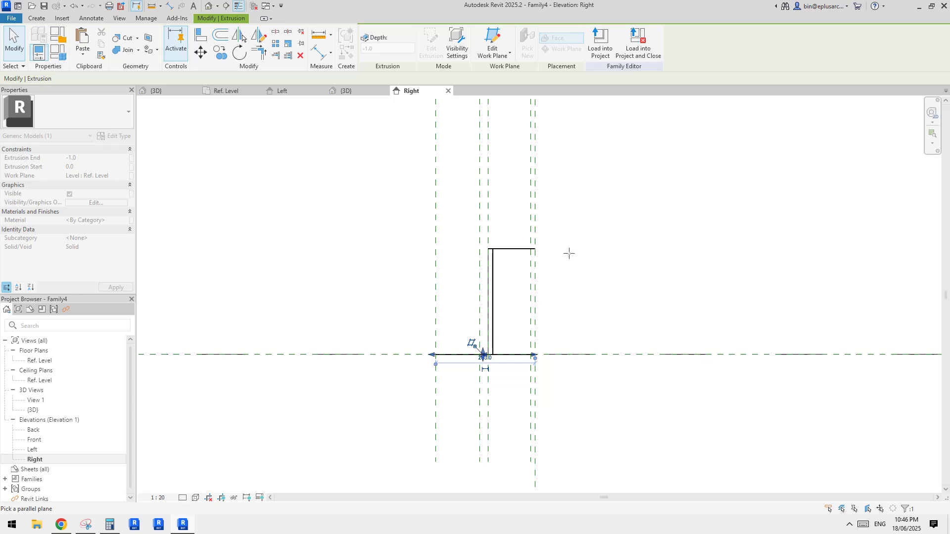
{"action": "scroll", "coordinate": [452, 413], "scroll_direction": "up", "scroll_amount": 5}
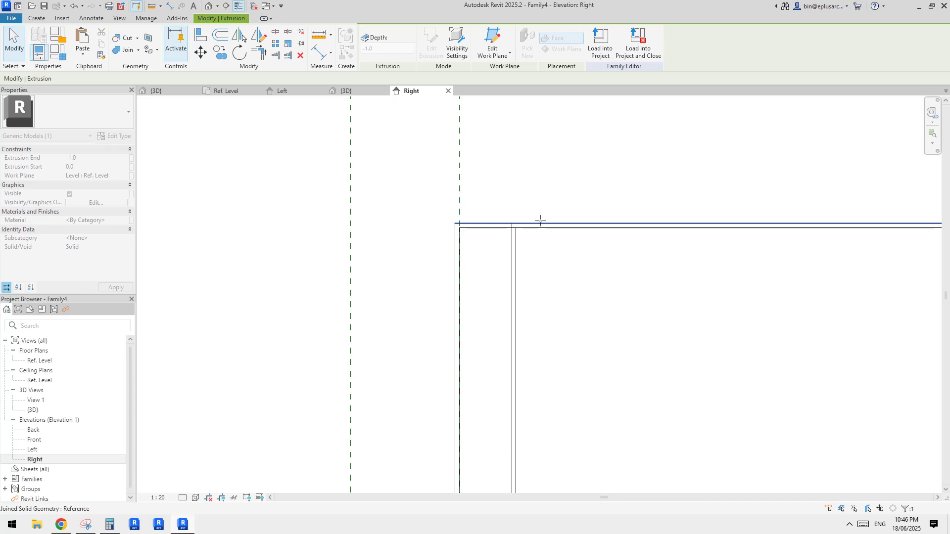
{"action": "scroll", "coordinate": [540, 220], "scroll_direction": "down", "scroll_amount": 1}
{"action": "middle_click_drag", "start_coordinate": [572, 188], "coordinate": [573, 194]}
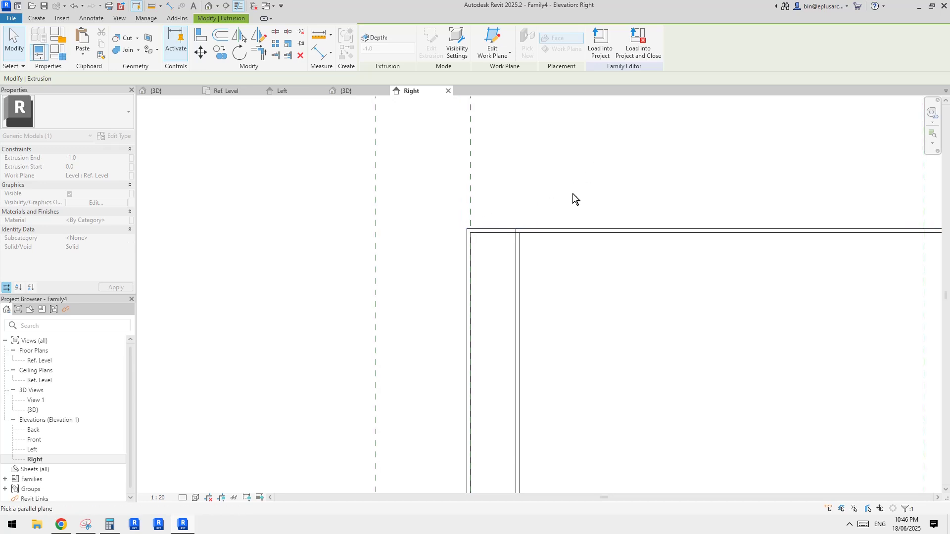
{"action": "left_click", "coordinate": [506, 229]}
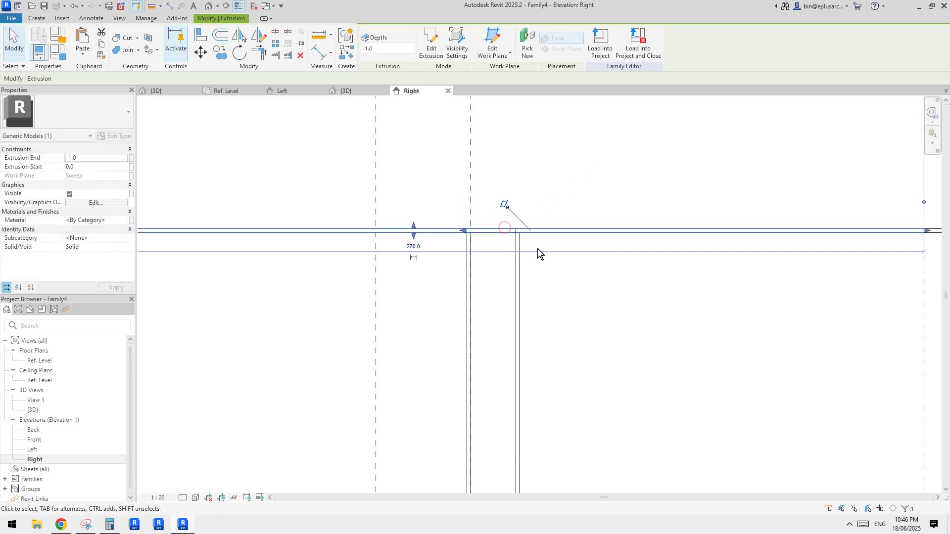
Open the duplicate top plate's extrusion sketch for editing in the Ref. Level floor plan
{"action": "scroll", "coordinate": [537, 223], "scroll_direction": "down", "scroll_amount": 3}
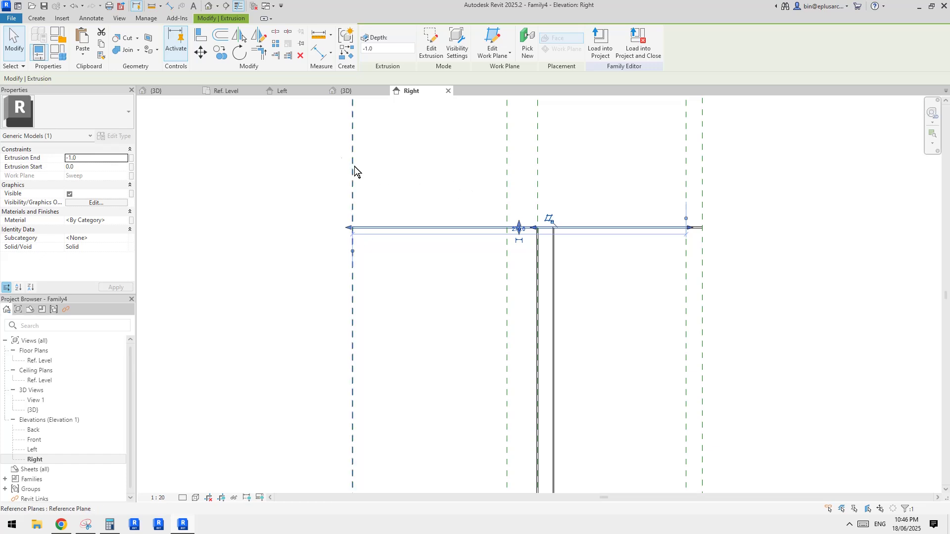
{"action": "middle_click_drag", "start_coordinate": [447, 191], "coordinate": [443, 200]}
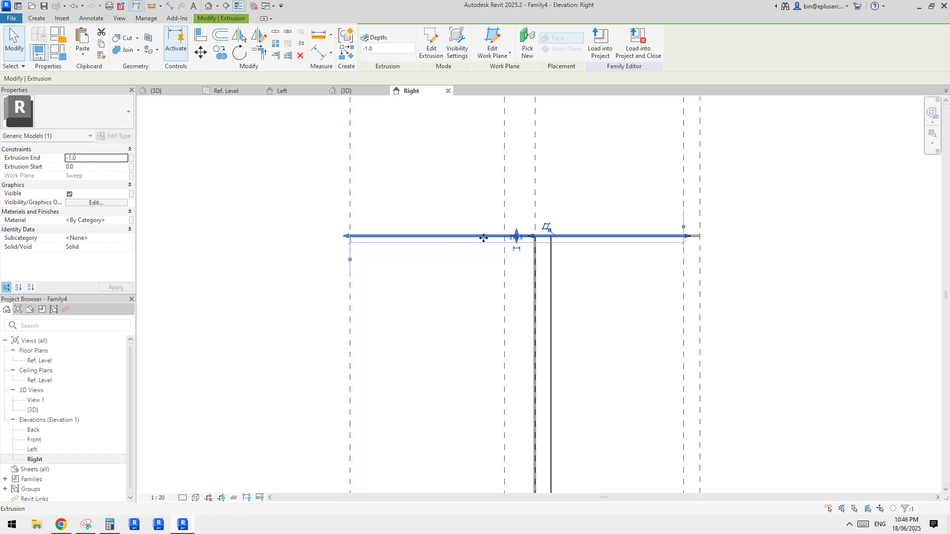
{"action": "middle_click_drag", "start_coordinate": [441, 183], "coordinate": [437, 201]}
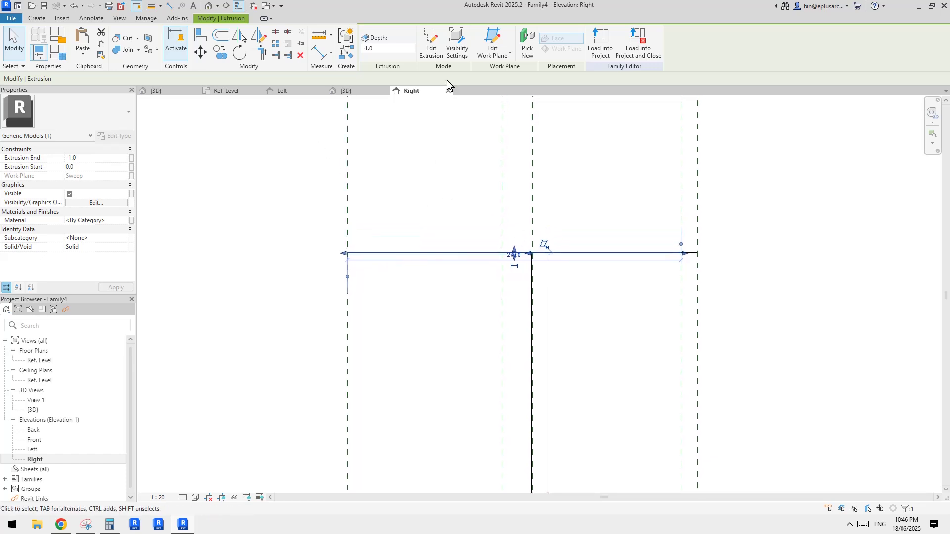
{"action": "left_click", "coordinate": [431, 43]}
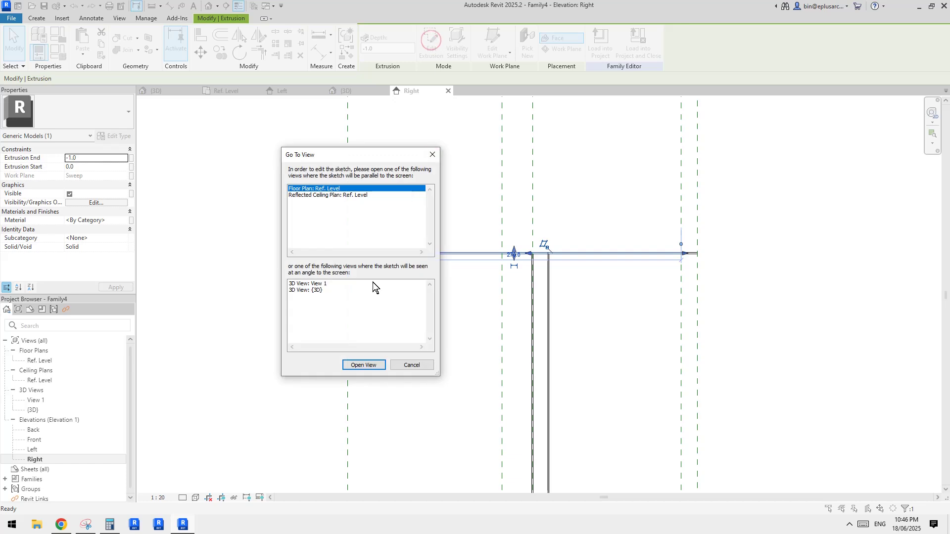
{"action": "left_click", "coordinate": [363, 367]}
{"action": "scroll", "coordinate": [500, 312], "scroll_direction": "down", "scroll_amount": 3}
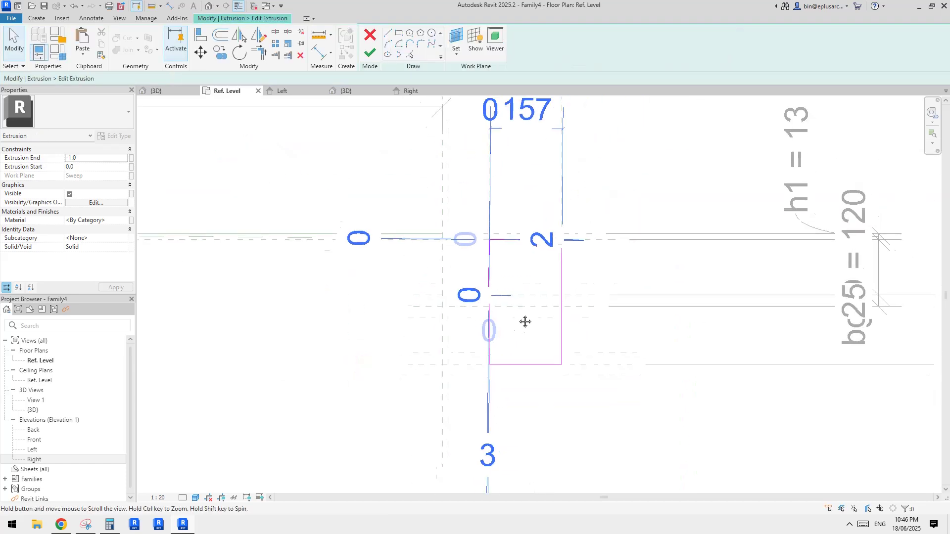
{"action": "middle_click_drag", "start_coordinate": [525, 322], "coordinate": [511, 342]}
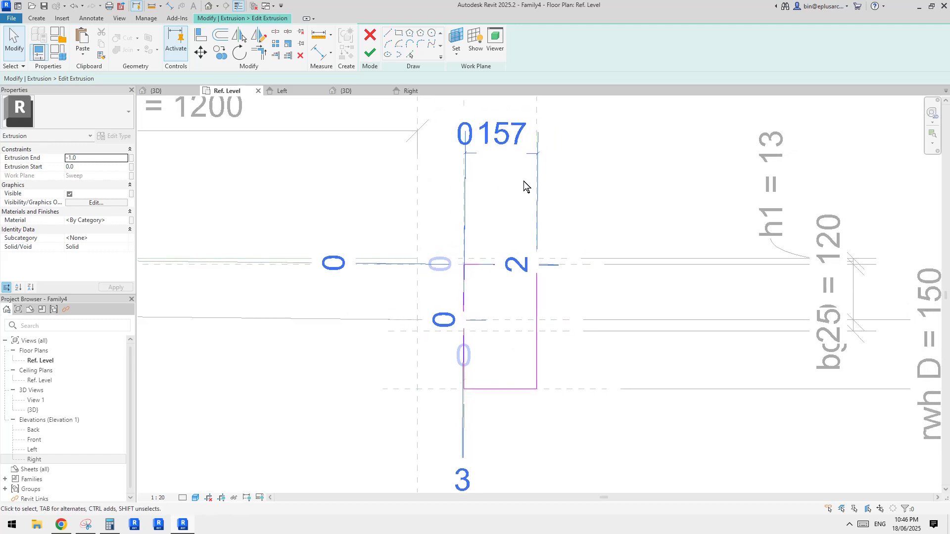
{"action": "middle_click_drag", "start_coordinate": [532, 183], "coordinate": [540, 241]}
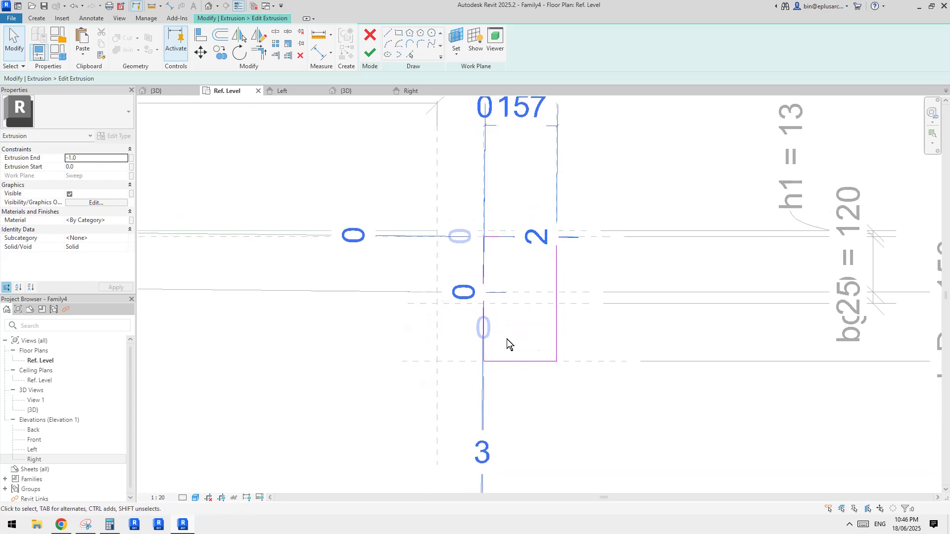
Align the sketch's lower edge and outer right edge to their rainhead reference planes and lock both alignments
{"action": "scroll", "coordinate": [579, 302], "scroll_direction": "up", "scroll_amount": 2}
{"action": "key", "text": "a"}
{"action": "key", "text": "l"}
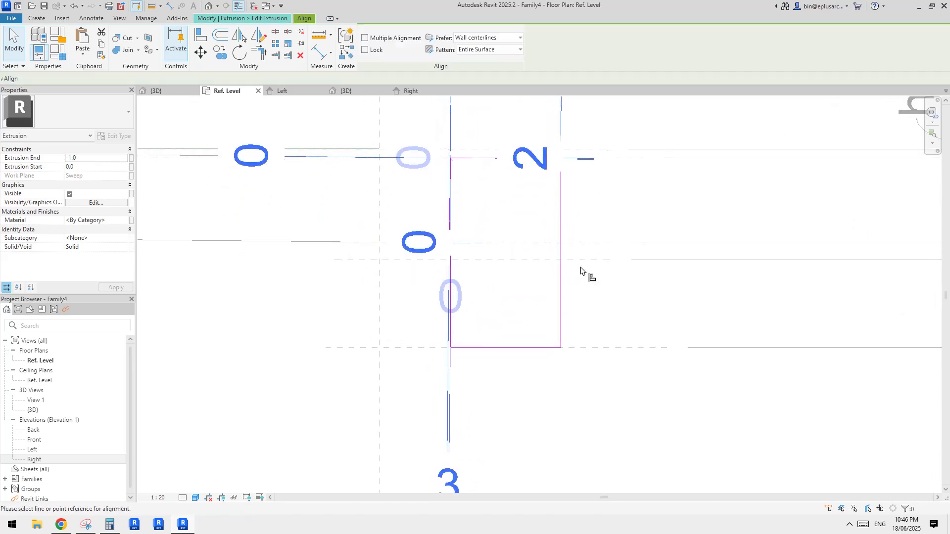
{"action": "left_click", "coordinate": [540, 349]}
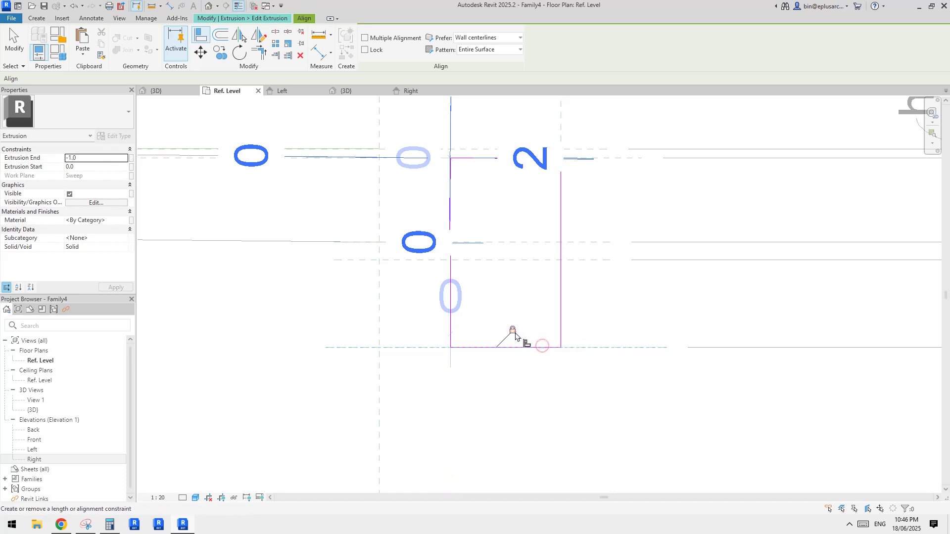
{"action": "left_click", "coordinate": [514, 332]}
{"action": "scroll", "coordinate": [575, 328], "scroll_direction": "down", "scroll_amount": 1}
{"action": "middle_click_drag", "start_coordinate": [575, 328], "coordinate": [557, 394]}
{"action": "left_click", "coordinate": [546, 221]}
{"action": "left_click", "coordinate": [546, 317]}
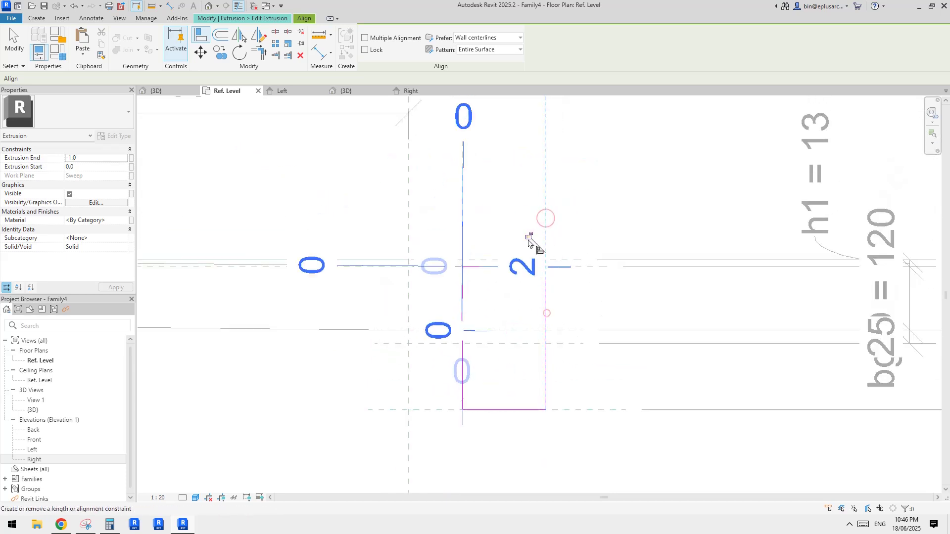
{"action": "left_click", "coordinate": [528, 236]}
Align the sketch's upper edge to the reference plane at the back of the rainhead and lock it
{"action": "middle_click_drag", "start_coordinate": [592, 267], "coordinate": [594, 271]}
{"action": "middle_click_drag", "start_coordinate": [503, 322], "coordinate": [541, 315]}
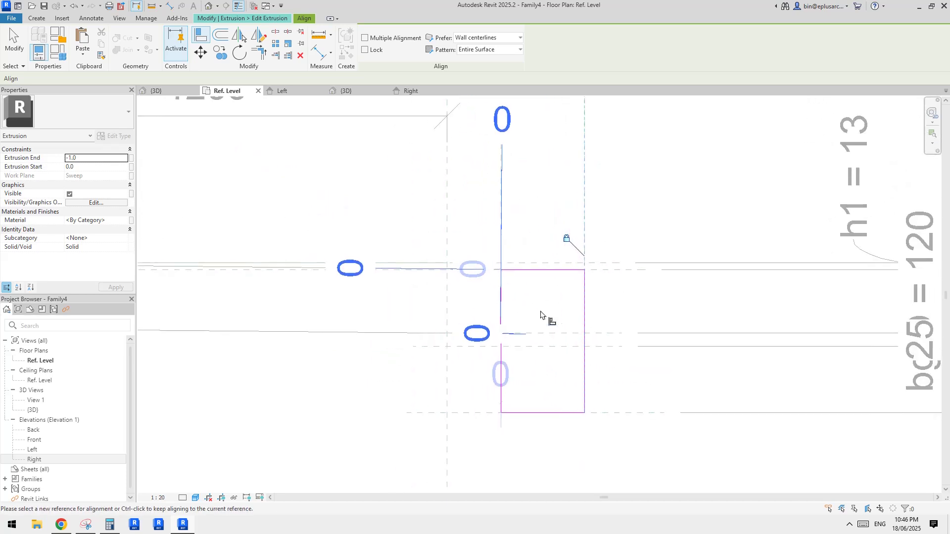
{"action": "left_click", "coordinate": [611, 272]}
{"action": "left_click", "coordinate": [558, 270]}
{"action": "left_click", "coordinate": [407, 252]}
Try to align the sketch's left edge with the vertical reference plane at the gutter end
{"action": "middle_click_drag", "start_coordinate": [546, 351], "coordinate": [584, 316]}
{"action": "scroll", "coordinate": [538, 339], "scroll_direction": "up", "scroll_amount": 3}
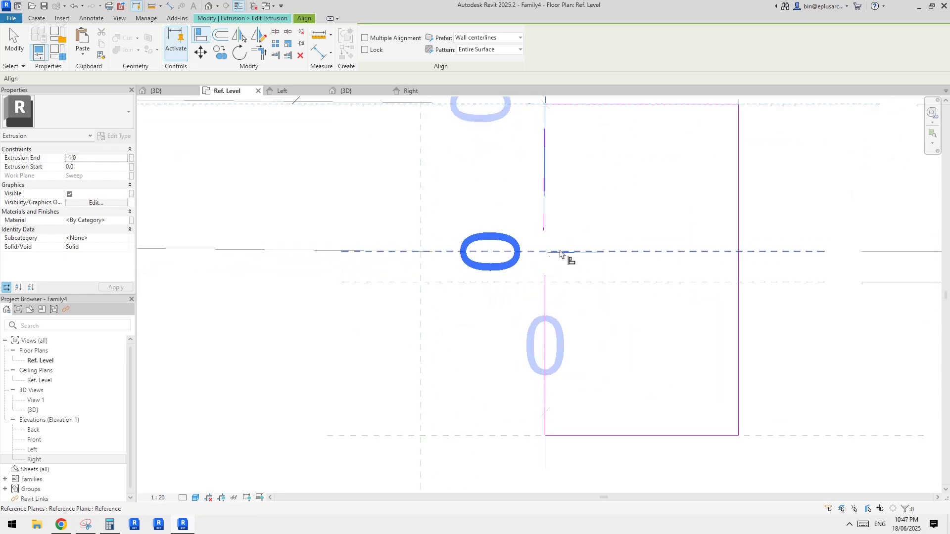
{"action": "scroll", "coordinate": [559, 311], "scroll_direction": "down", "scroll_amount": 2}
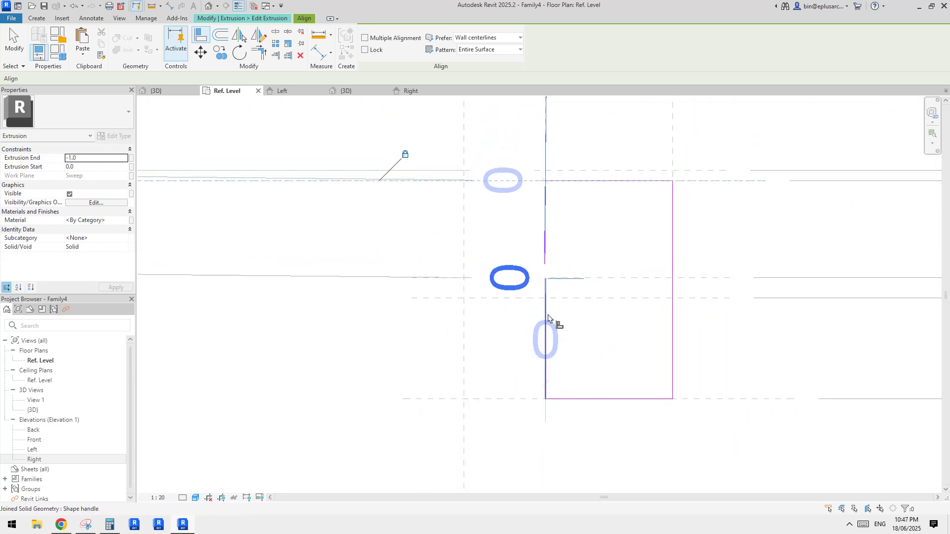
{"action": "scroll", "coordinate": [569, 285], "scroll_direction": "down", "scroll_amount": 2}
{"action": "middle_click_drag", "start_coordinate": [570, 285], "coordinate": [558, 342]}
{"action": "left_click", "coordinate": [541, 194]}
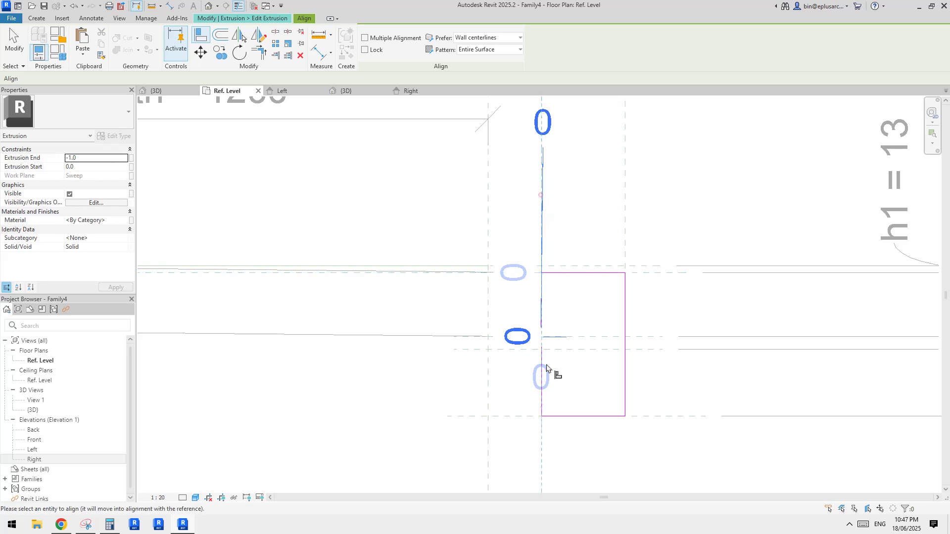
{"action": "scroll", "coordinate": [547, 339], "scroll_direction": "up", "scroll_amount": 7}
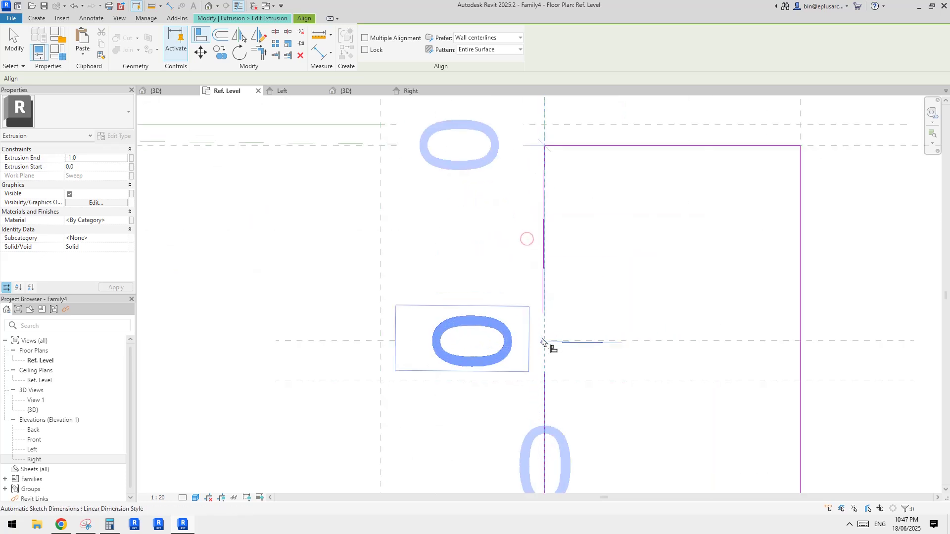
{"action": "left_click", "coordinate": [543, 286]}
{"action": "middle_click_drag", "start_coordinate": [580, 277], "coordinate": [581, 286]}
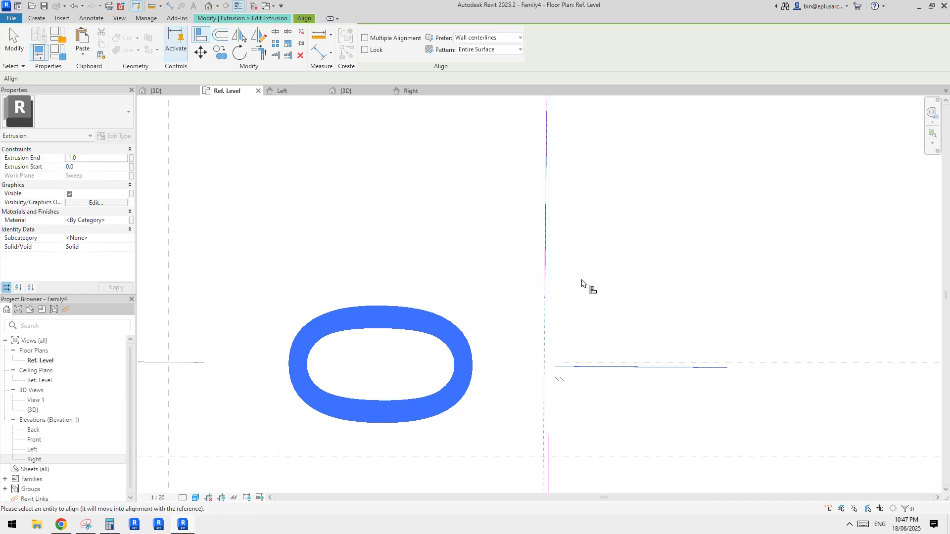
{"action": "left_click", "coordinate": [545, 268]}
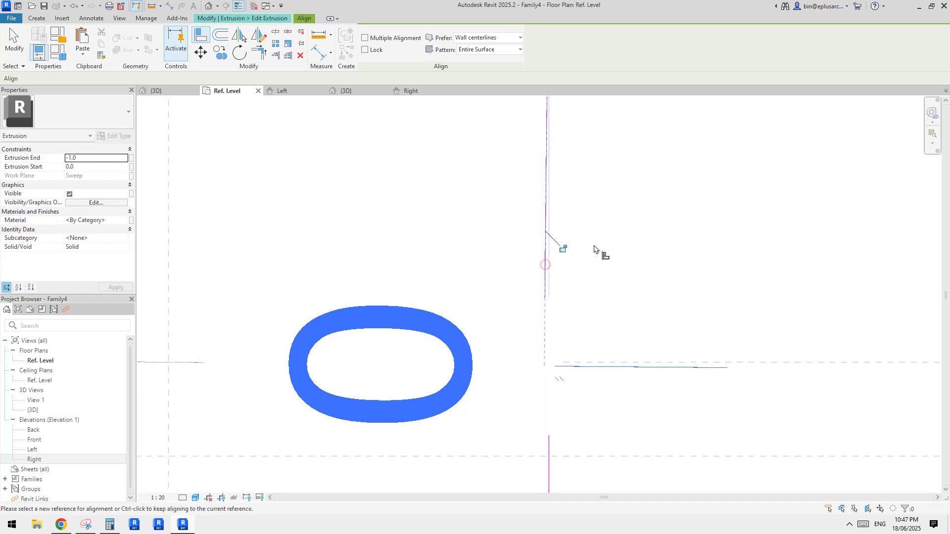
{"action": "left_click", "coordinate": [545, 248]}
{"action": "scroll", "coordinate": [549, 338], "scroll_direction": "down", "scroll_amount": 2}
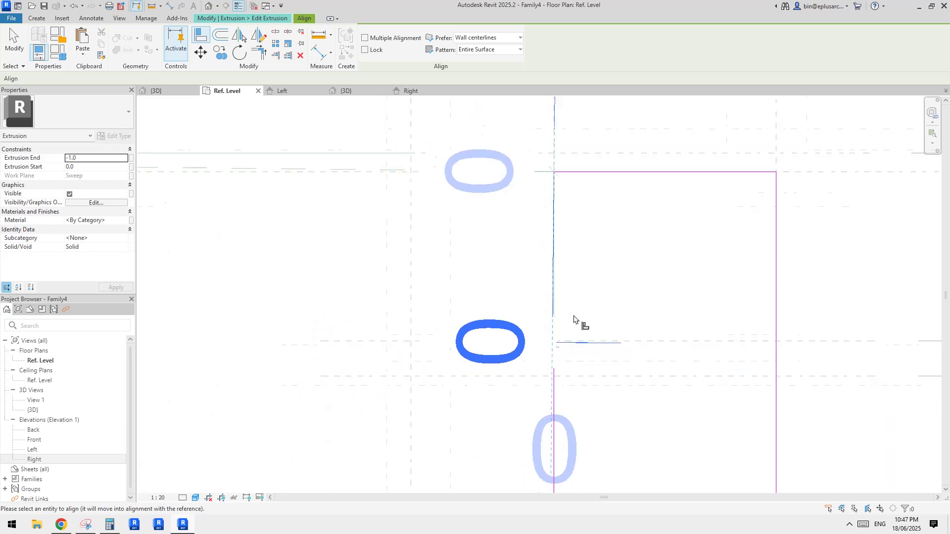
{"action": "scroll", "coordinate": [577, 323], "scroll_direction": "up", "scroll_amount": 5}
{"action": "mouse_move", "coordinate": [591, 299]}
{"action": "middle_mouse_down"}
{"action": "mouse_move", "coordinate": [530, 367]}
{"action": "mouse_move", "coordinate": [556, 401]}
{"action": "mouse_move", "coordinate": [630, 275]}
{"action": "mouse_move", "coordinate": [573, 240]}
{"action": "mouse_move", "coordinate": [629, 225]}
{"action": "middle_mouse_up"}
{"action": "scroll", "coordinate": [613, 285], "scroll_direction": "up", "scroll_amount": 4}
{"action": "scroll", "coordinate": [613, 285], "scroll_direction": "up", "scroll_amount": 2}
{"action": "key", "text": "Escape"}
{"action": "key", "text": "Escape"}
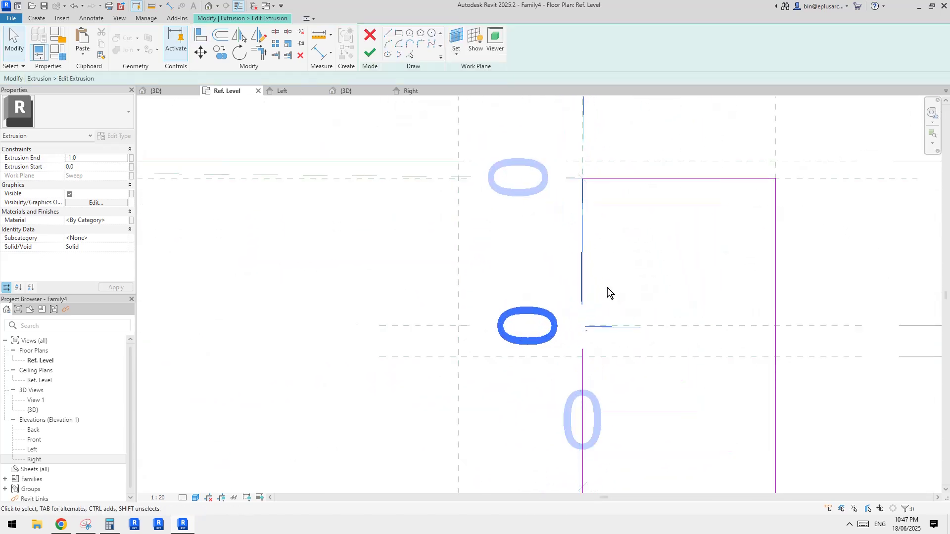
Set the view scale to 1:5 and move the automatic sketch dimension texts away from the corner at the gutter end
{"action": "middle_click_drag", "start_coordinate": [607, 287], "coordinate": [587, 277]}
{"action": "left_click", "coordinate": [158, 498]}
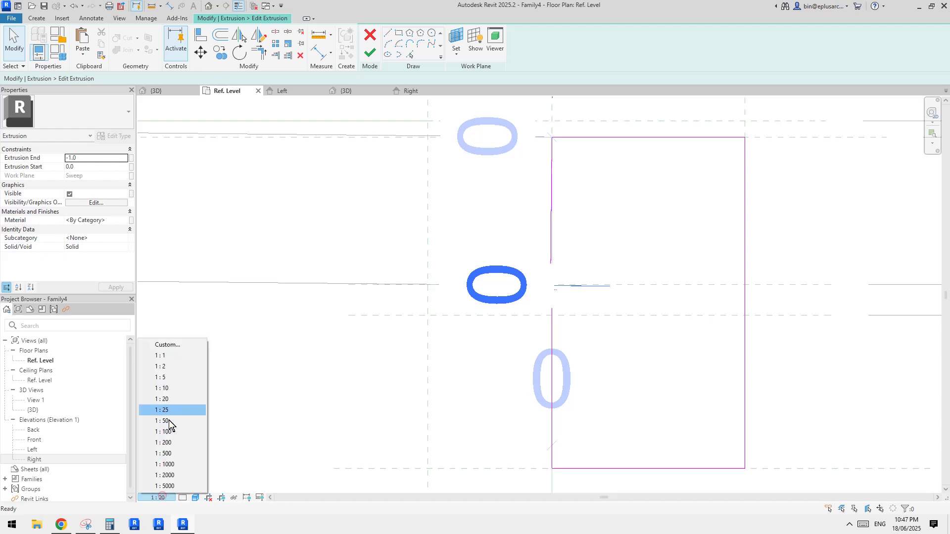
{"action": "left_click", "coordinate": [168, 377]}
{"action": "scroll", "coordinate": [540, 293], "scroll_direction": "up", "scroll_amount": 2}
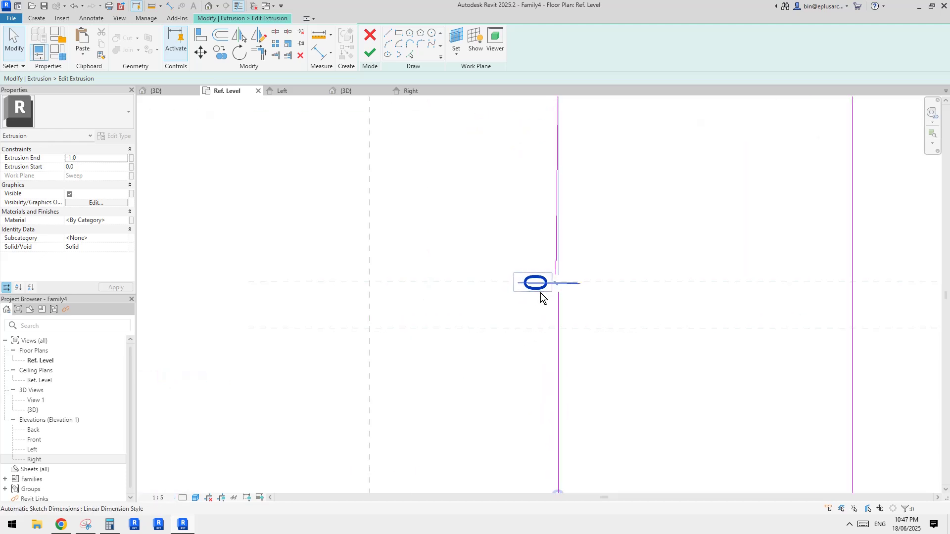
{"action": "left_click", "coordinate": [542, 288]}
{"action": "left_click", "coordinate": [516, 368]}
{"action": "left_click", "coordinate": [544, 289]}
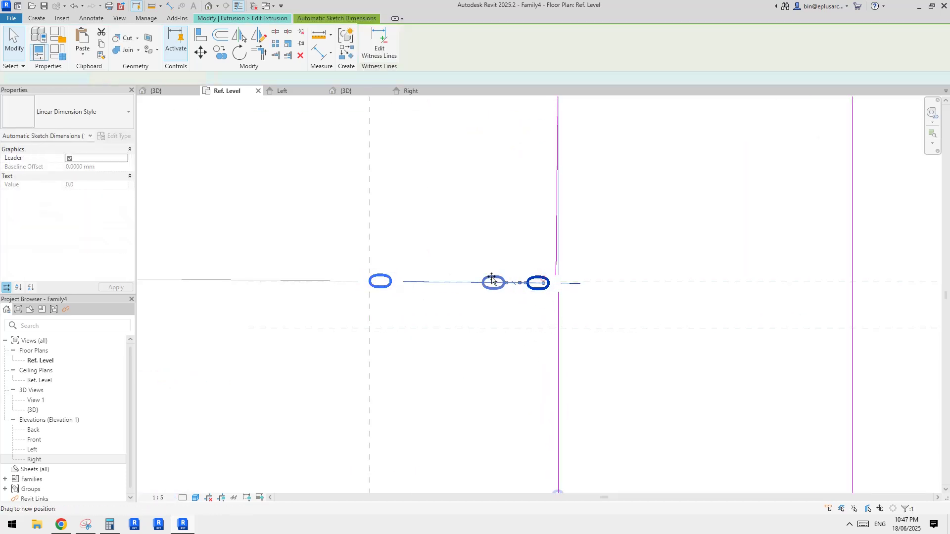
{"action": "left_click", "coordinate": [524, 329]}
{"action": "scroll", "coordinate": [568, 290], "scroll_direction": "up", "scroll_amount": 1}
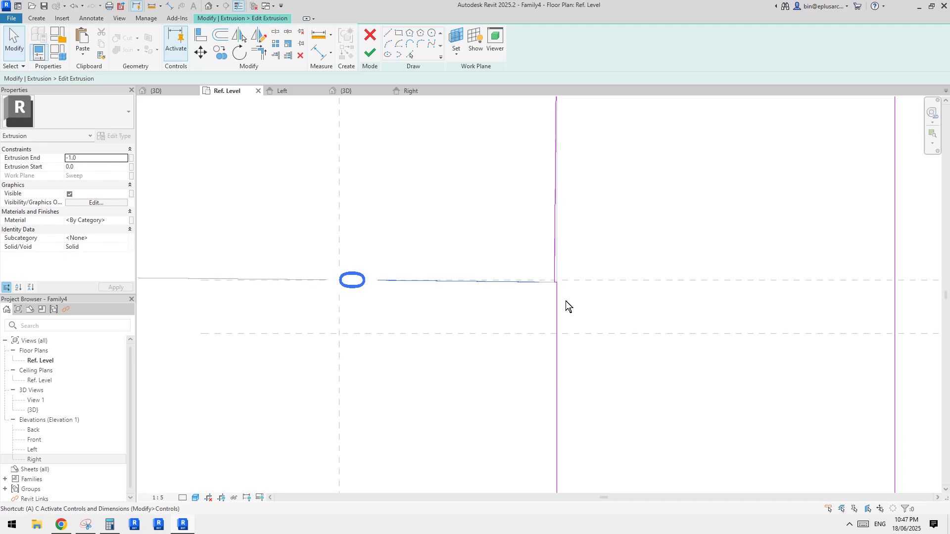
Align the short jog line in the sketch's left side to the gutter's sloped side edge and lock it
{"action": "scroll", "coordinate": [549, 287], "scroll_direction": "up", "scroll_amount": 5}
{"action": "key", "text": "a"}
{"action": "key", "text": "l"}
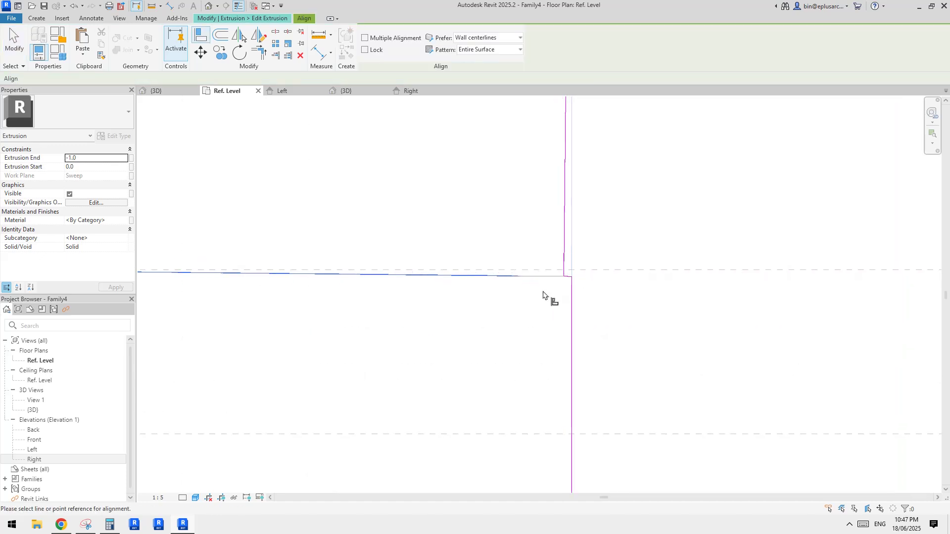
{"action": "left_click", "coordinate": [536, 278]}
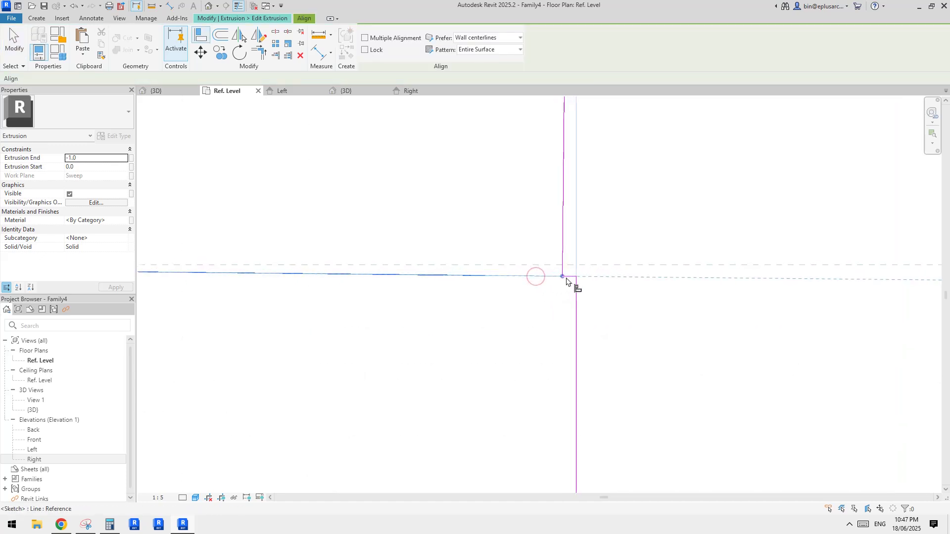
{"action": "left_click", "coordinate": [568, 276]}
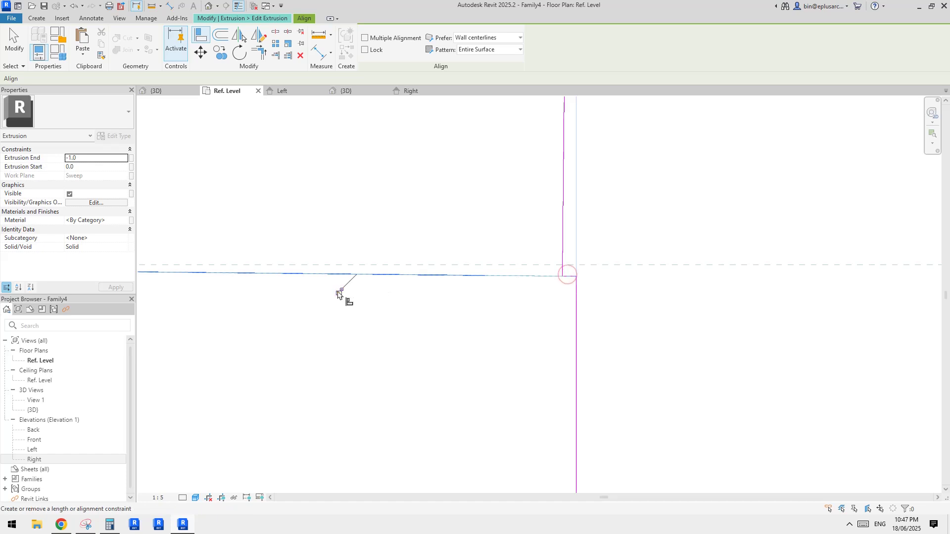
{"action": "left_click", "coordinate": [340, 293]}
{"action": "scroll", "coordinate": [511, 302], "scroll_direction": "down", "scroll_amount": 4}
{"action": "scroll", "coordinate": [520, 293], "scroll_direction": "down", "scroll_amount": 3}
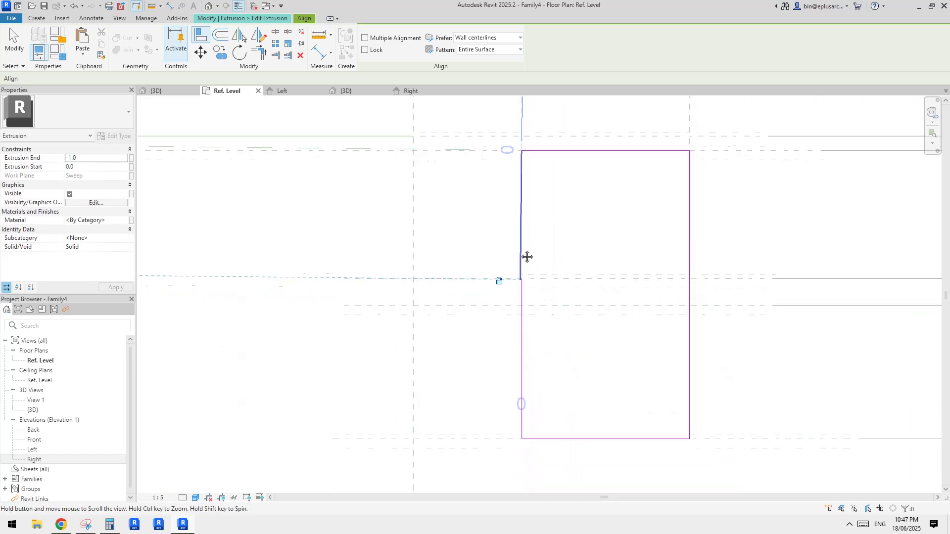
Align the upper segment of the sketch's left side to the gutter's slanted end edge and lock it
{"action": "scroll", "coordinate": [524, 272], "scroll_direction": "up", "scroll_amount": 3}
{"action": "scroll", "coordinate": [527, 257], "scroll_direction": "down", "scroll_amount": 3}
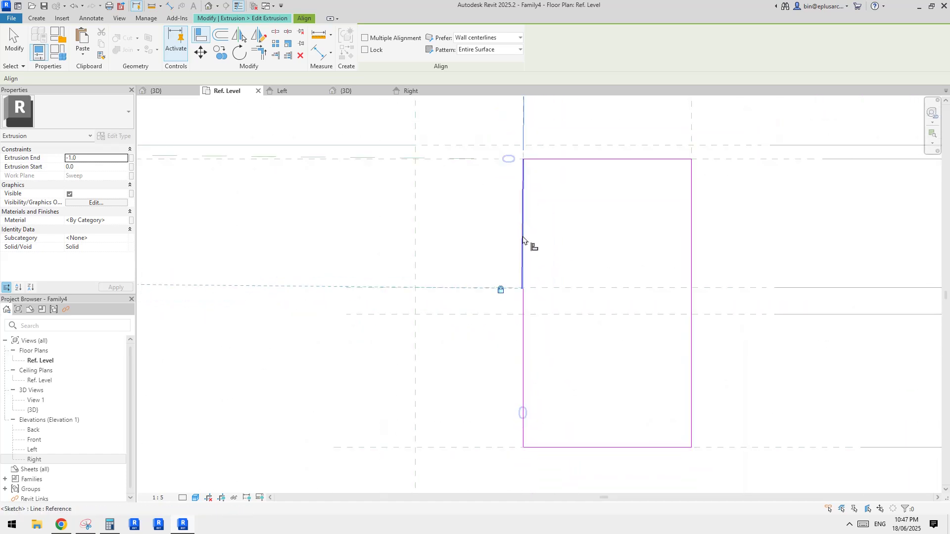
{"action": "scroll", "coordinate": [525, 276], "scroll_direction": "up", "scroll_amount": 5}
{"action": "left_click", "coordinate": [537, 312]}
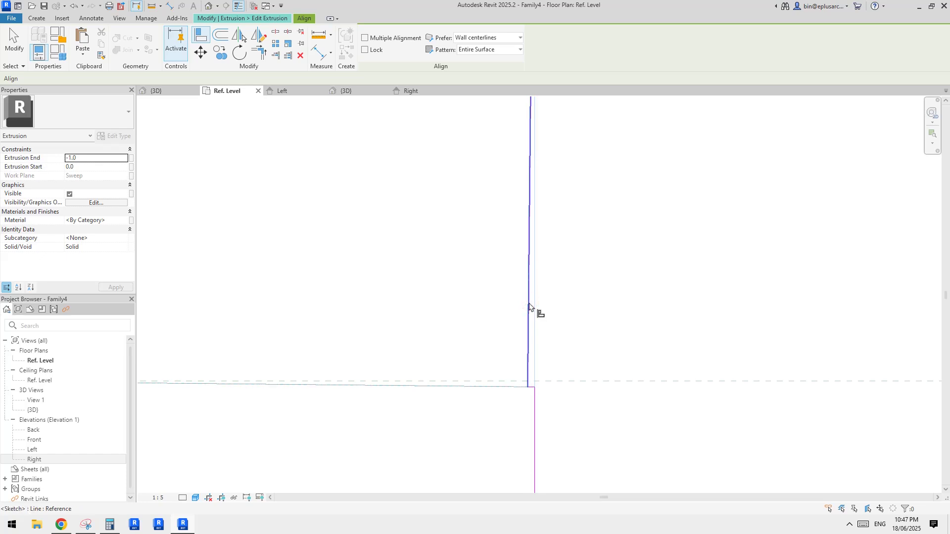
{"action": "left_click", "coordinate": [527, 272]}
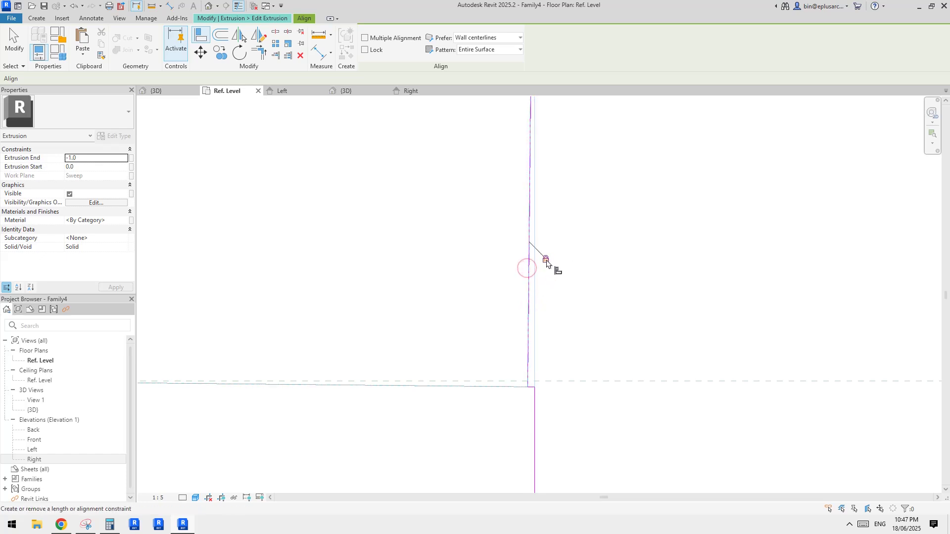
{"action": "scroll", "coordinate": [547, 264], "scroll_direction": "down", "scroll_amount": 5}
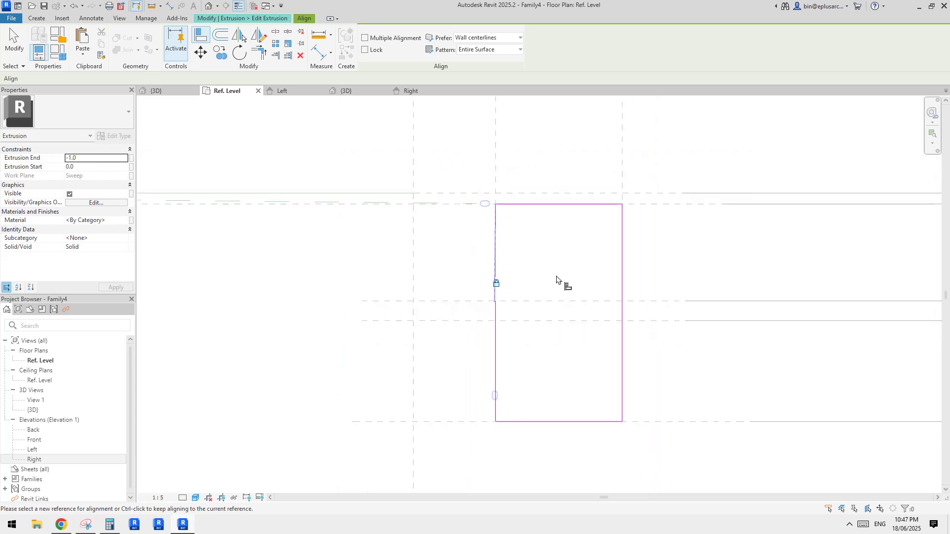
{"action": "middle_click_drag", "start_coordinate": [556, 280], "coordinate": [492, 265]}
{"action": "key", "text": "Escape"}
{"action": "key", "text": "Escape"}
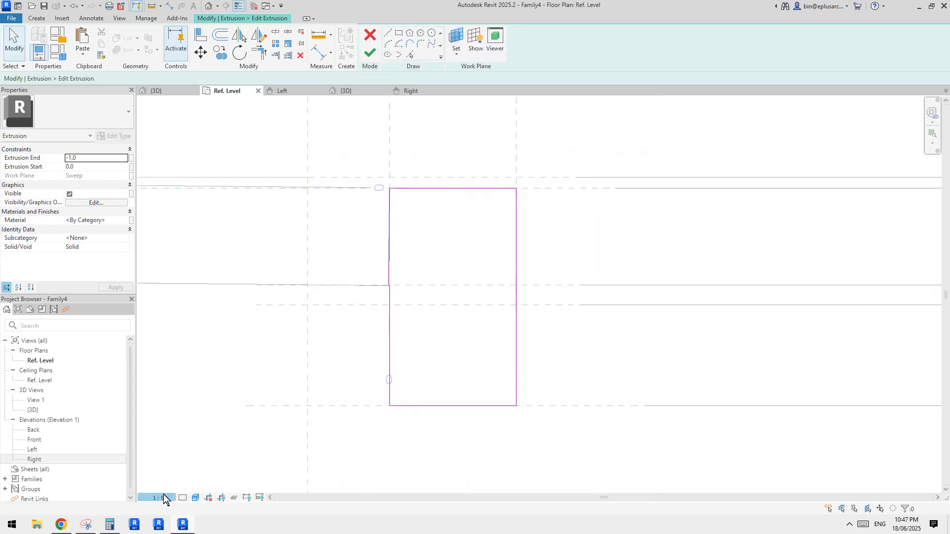
Restore the view scale to 1:20 and finish the top plate's sketch, returning to the 3D view
{"action": "left_click", "coordinate": [163, 498]}
{"action": "left_click", "coordinate": [174, 401]}
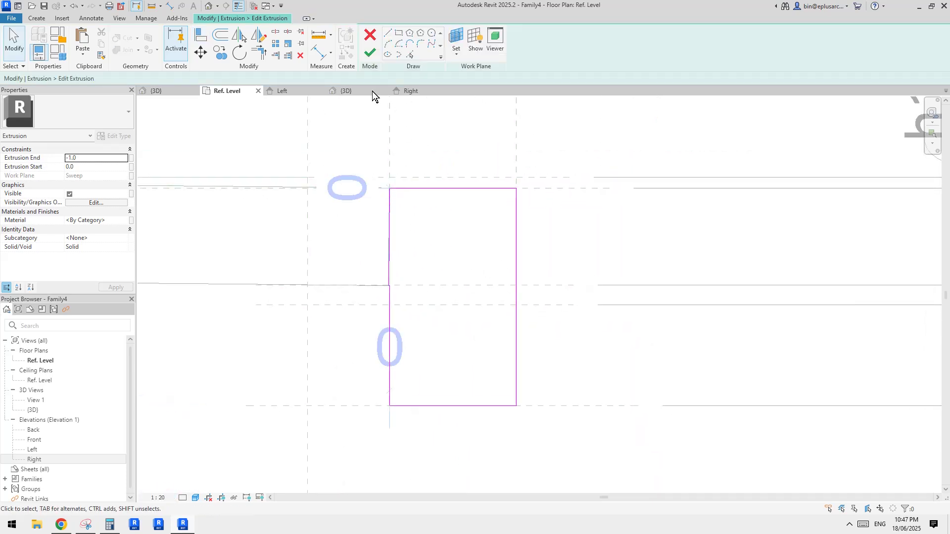
{"action": "left_click", "coordinate": [370, 53]}
{"action": "middle_click_drag", "start_coordinate": [470, 277], "coordinate": [537, 285]}
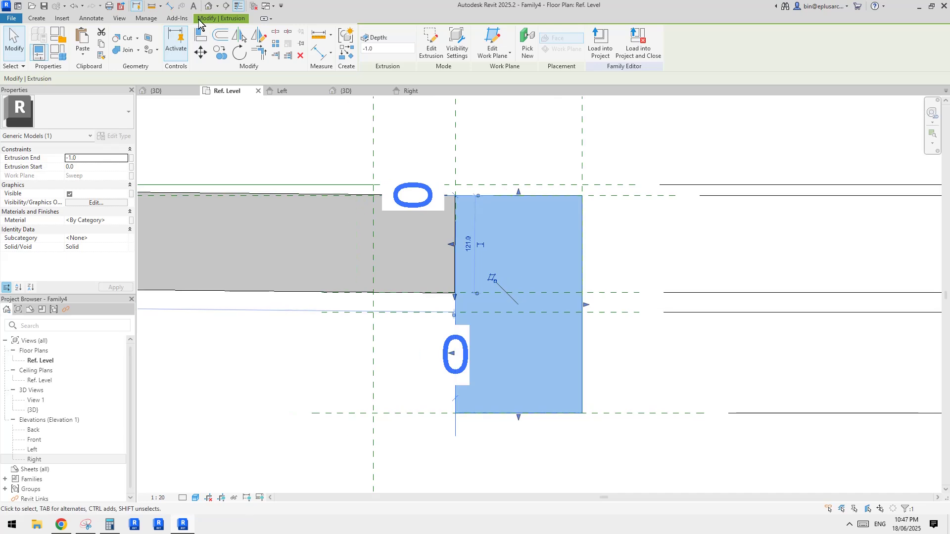
{"action": "left_click", "coordinate": [209, 7]}
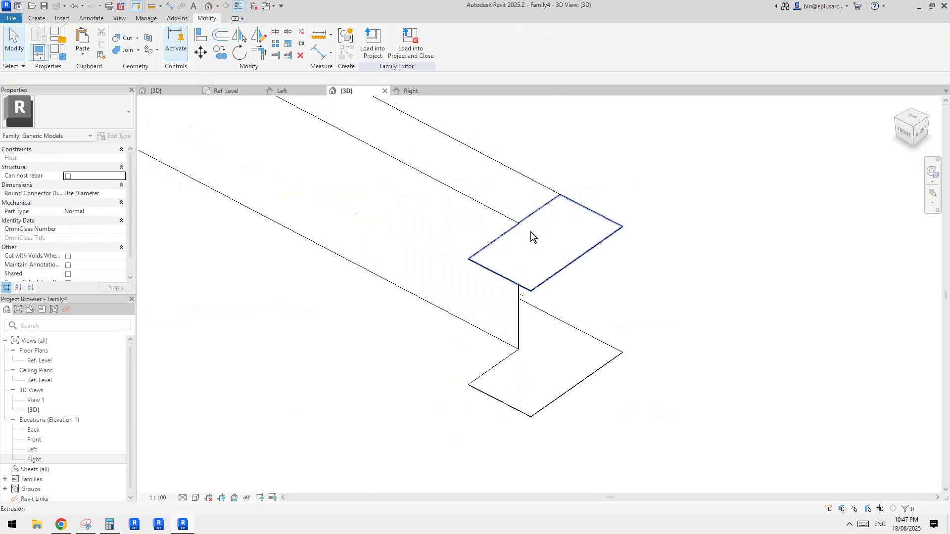
{"action": "left_click", "coordinate": [130, 53]}
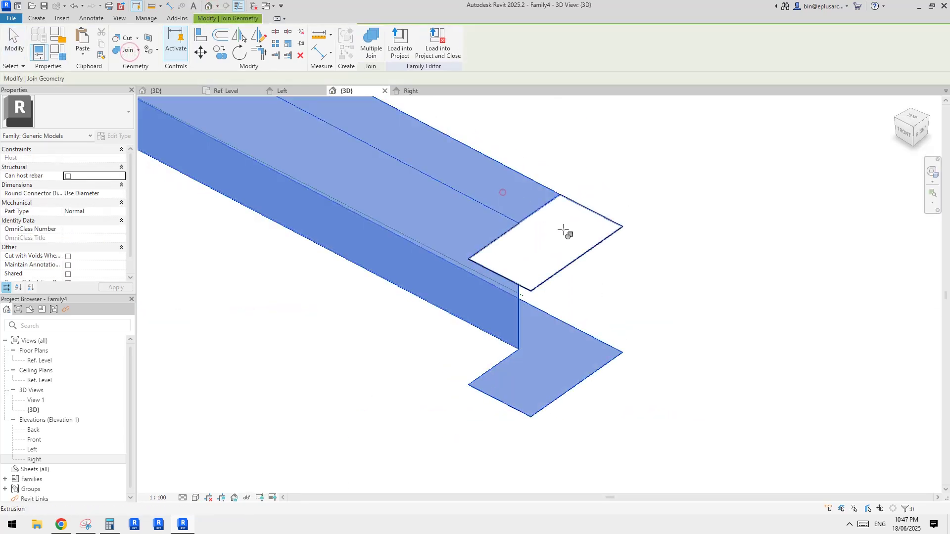
{"action": "key", "text": "Escape"}
{"action": "mouse_move", "coordinate": [542, 272]}
{"action": "middle_mouse_down"}
{"action": "mouse_move", "coordinate": [539, 288]}
{"action": "mouse_move", "coordinate": [560, 270]}
{"action": "middle_mouse_up"}
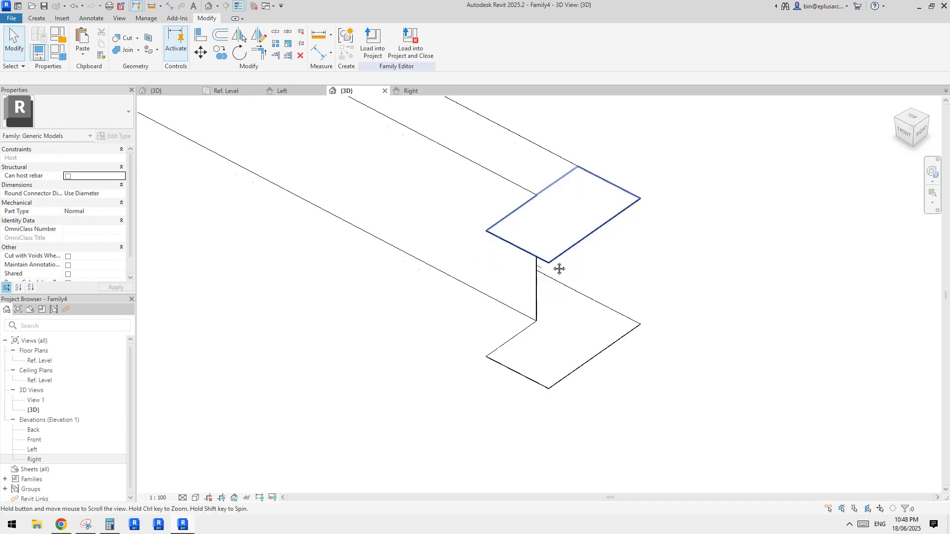
{"action": "middle_click_drag", "start_coordinate": [523, 298], "coordinate": [536, 342], "text": "shift"}
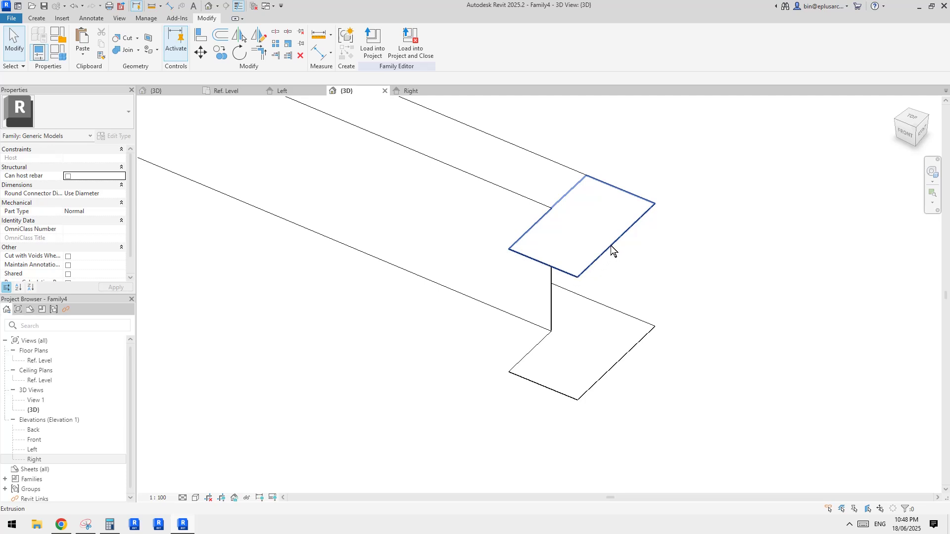
{"action": "middle_click_drag", "start_coordinate": [624, 308], "coordinate": [569, 333]}
Copy the rainhead's top plate, paste it aligned to the same place, and edit the copy's sketch in the Ref. Level plan
{"action": "left_click", "coordinate": [562, 237]}
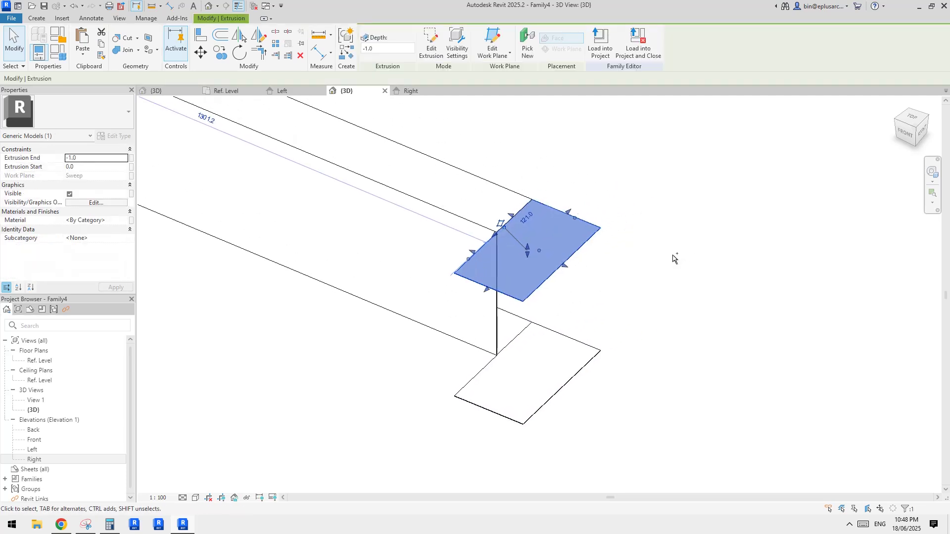
{"action": "middle_click_drag", "start_coordinate": [673, 258], "coordinate": [667, 270]}
{"action": "left_click", "coordinate": [83, 52]}
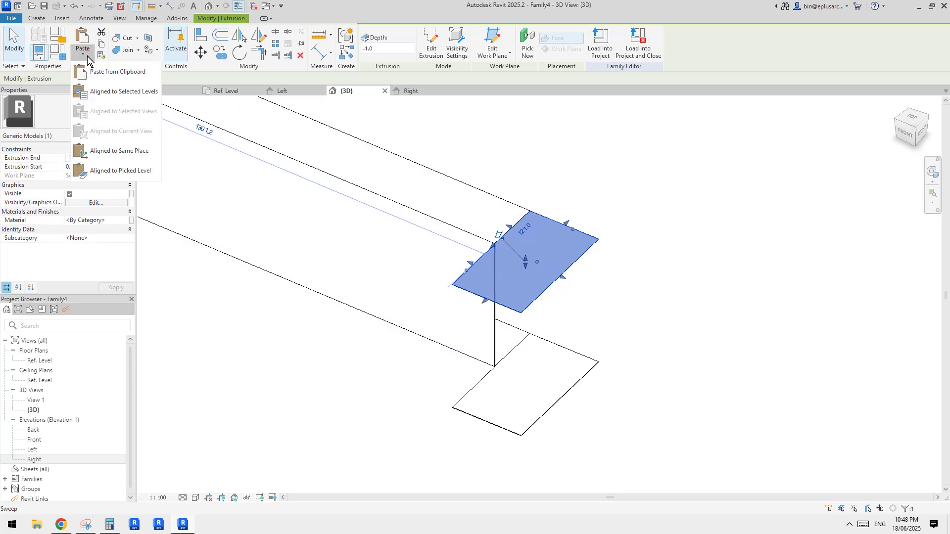
{"action": "left_click", "coordinate": [114, 151]}
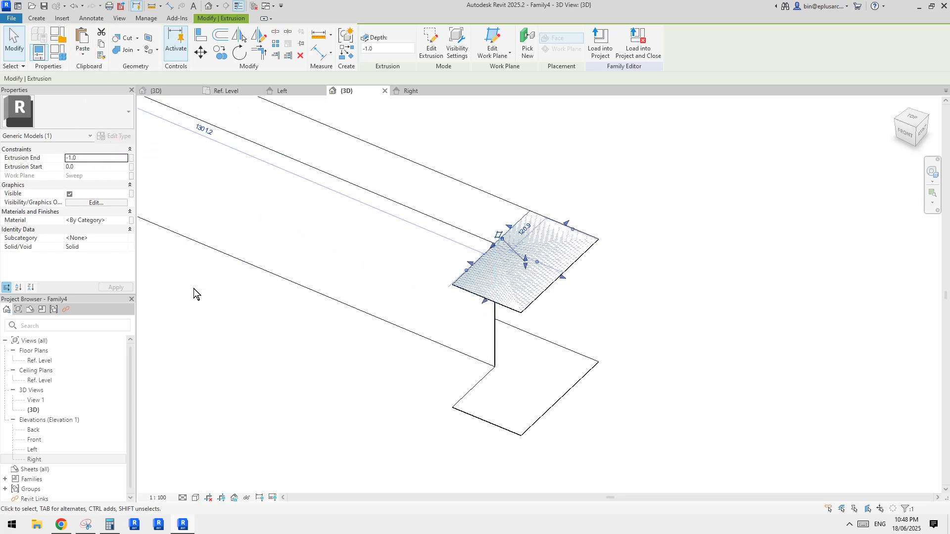
{"action": "left_click", "coordinate": [432, 44]}
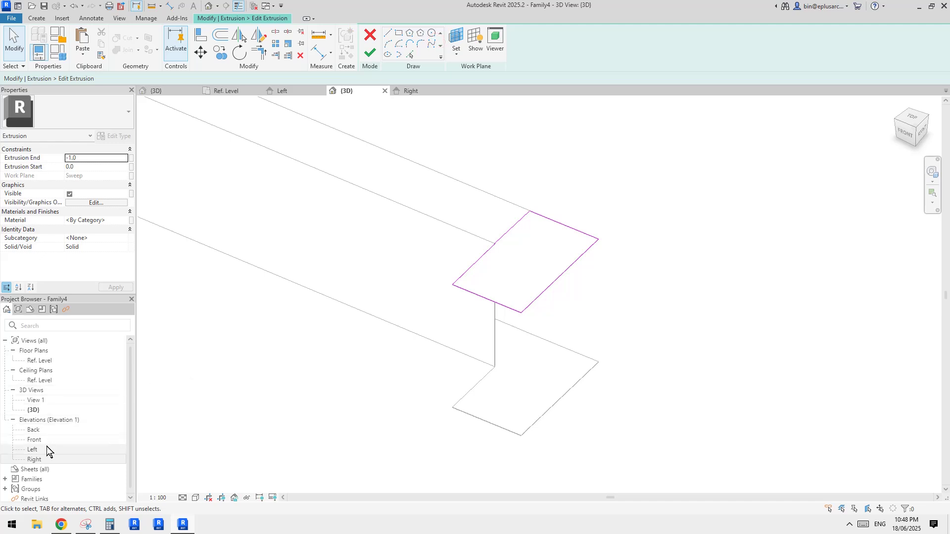
{"action": "double_click", "coordinate": [41, 361]}
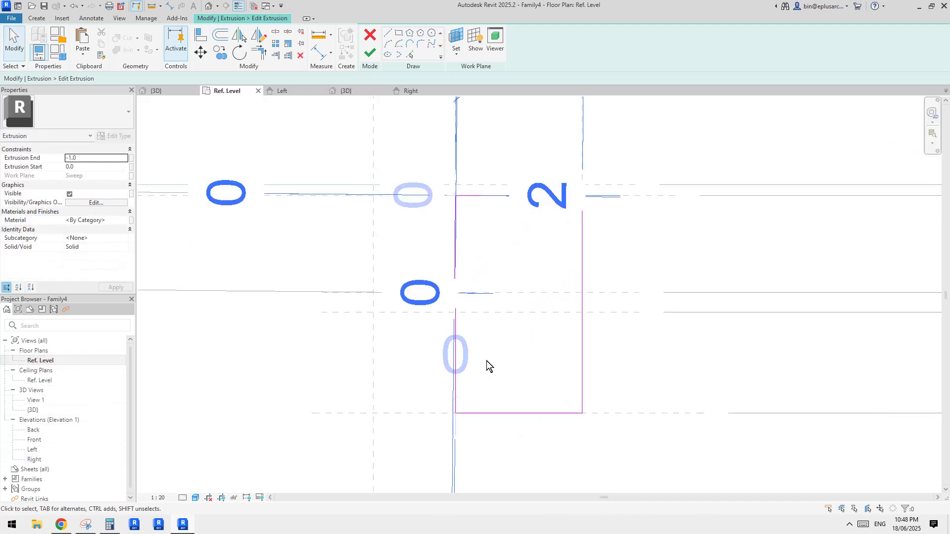
Delete the upper horizontal edge from the copied plate's sketch
{"action": "middle_click_drag", "start_coordinate": [486, 360], "coordinate": [485, 370]}
{"action": "left_click_drag", "start_coordinate": [406, 149], "coordinate": [652, 248]}
{"action": "middle_click_drag", "start_coordinate": [634, 262], "coordinate": [594, 263]}
{"action": "key", "text": "Delete"}
Add a locked sketch line on the lower of the two closely spaced horizontal reference planes crossing the plate, using Pick Lines
{"action": "middle_click_drag", "start_coordinate": [536, 354], "coordinate": [564, 297]}
{"action": "scroll", "coordinate": [548, 303], "scroll_direction": "up", "scroll_amount": 3}
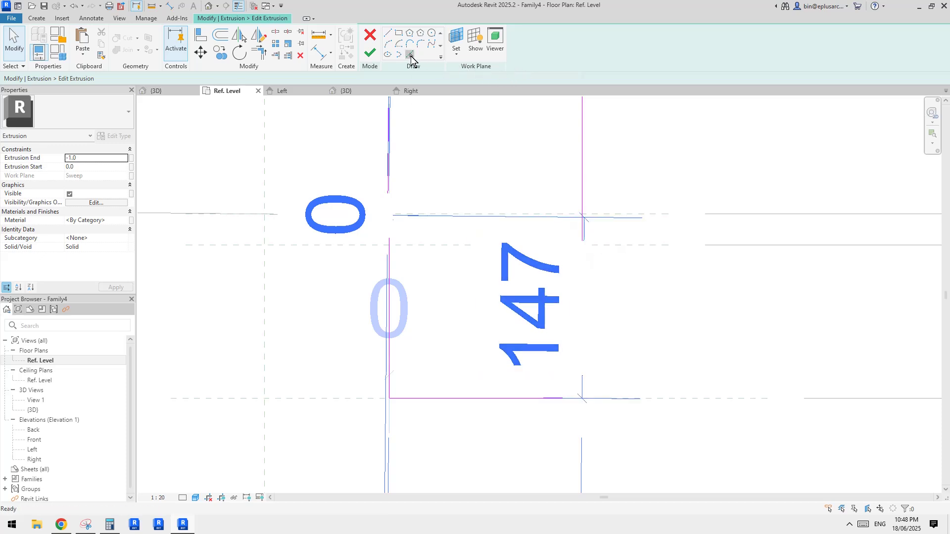
{"action": "left_click", "coordinate": [411, 56]}
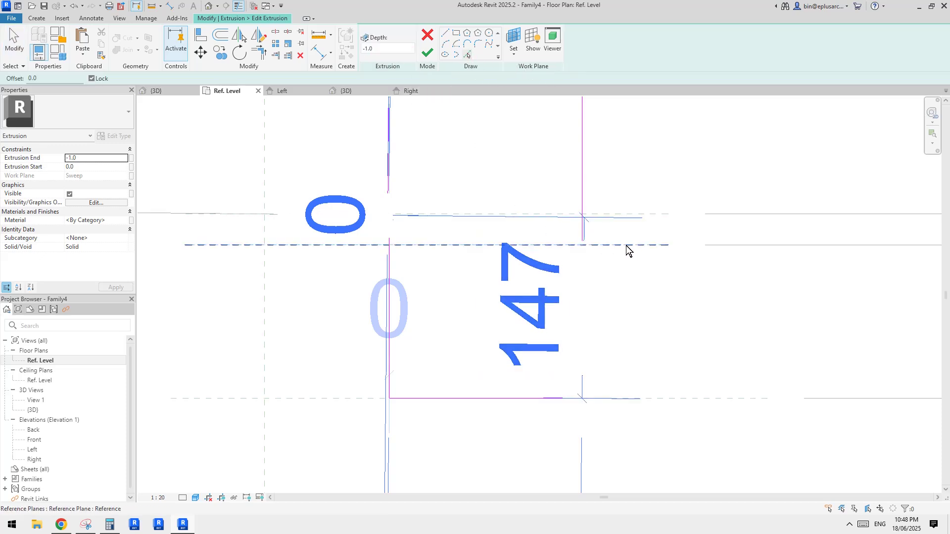
{"action": "scroll", "coordinate": [643, 248], "scroll_direction": "down", "scroll_amount": 3}
{"action": "middle_click_drag", "start_coordinate": [658, 255], "coordinate": [445, 258]}
{"action": "middle_click_drag", "start_coordinate": [831, 257], "coordinate": [799, 254]}
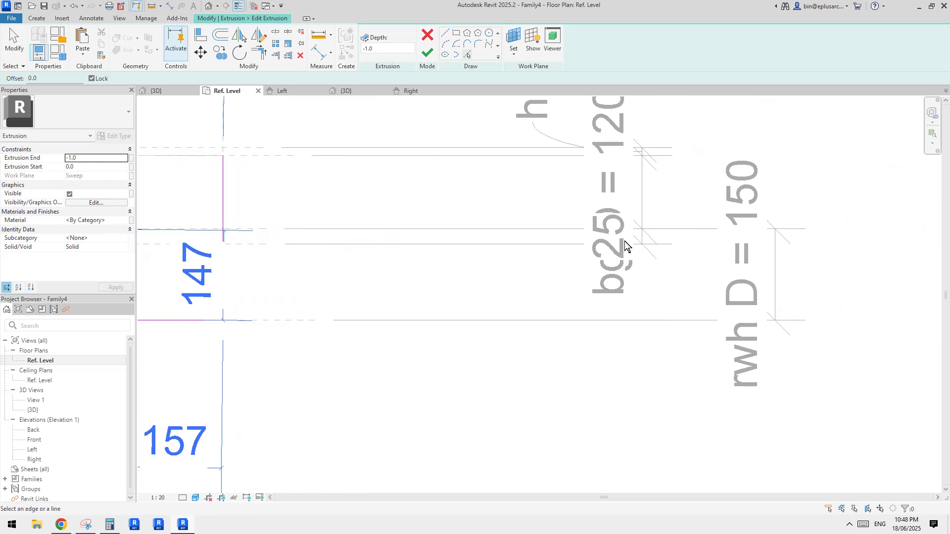
{"action": "middle_click_drag", "start_coordinate": [231, 266], "coordinate": [658, 242]}
{"action": "scroll", "coordinate": [658, 241], "scroll_direction": "up", "scroll_amount": 1}
{"action": "left_click", "coordinate": [669, 210]}
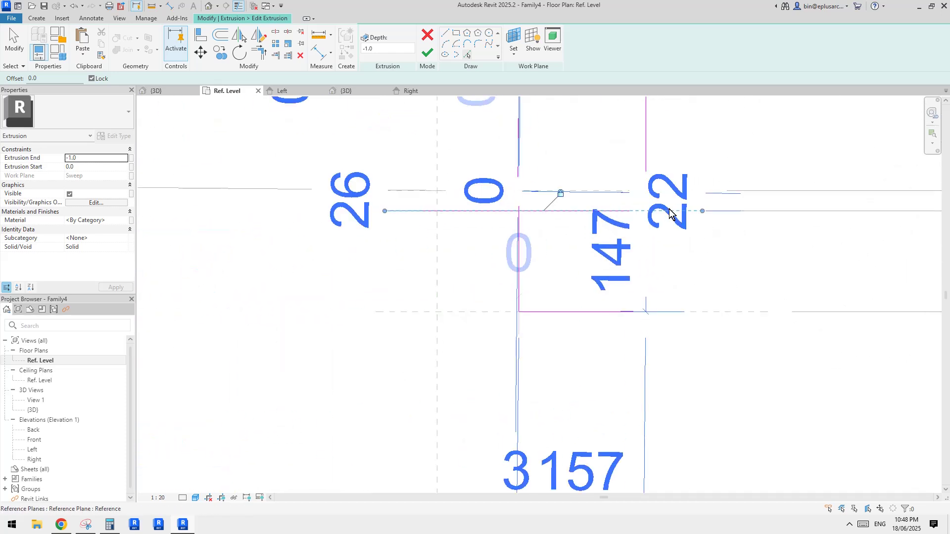
Trim the new line and the sketch's right side into a corner, keeping the line's outer part and the side's lower part
{"action": "middle_click_drag", "start_coordinate": [695, 215], "coordinate": [689, 218]}
{"action": "key", "text": "t"}
{"action": "key", "text": "r"}
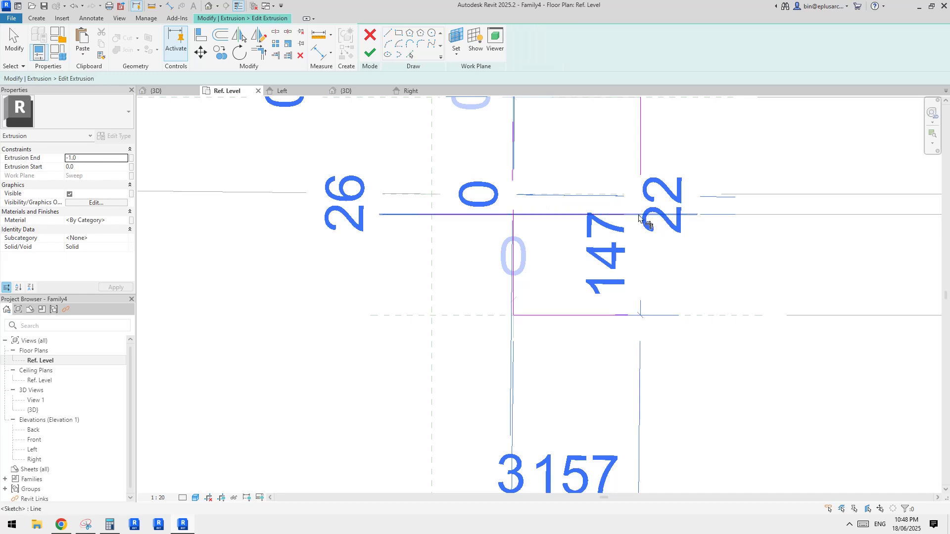
{"action": "left_click", "coordinate": [653, 212]}
{"action": "left_click", "coordinate": [638, 227]}
{"action": "key", "text": "Escape"}
Set the view scale to 1:5 and move the automatic sketch dimension text away from the jog in the sketch's left side
{"action": "middle_click_drag", "start_coordinate": [596, 238], "coordinate": [559, 245]}
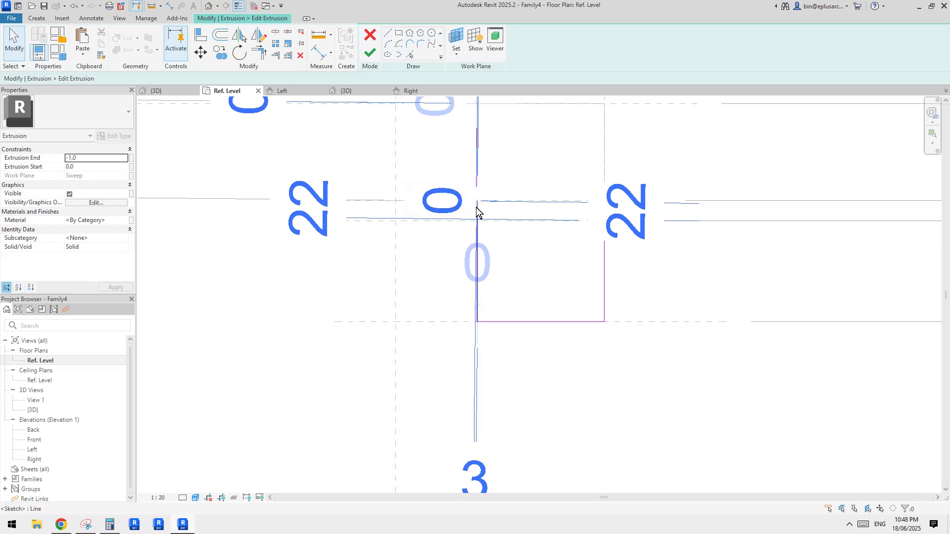
{"action": "scroll", "coordinate": [468, 202], "scroll_direction": "up", "scroll_amount": 5}
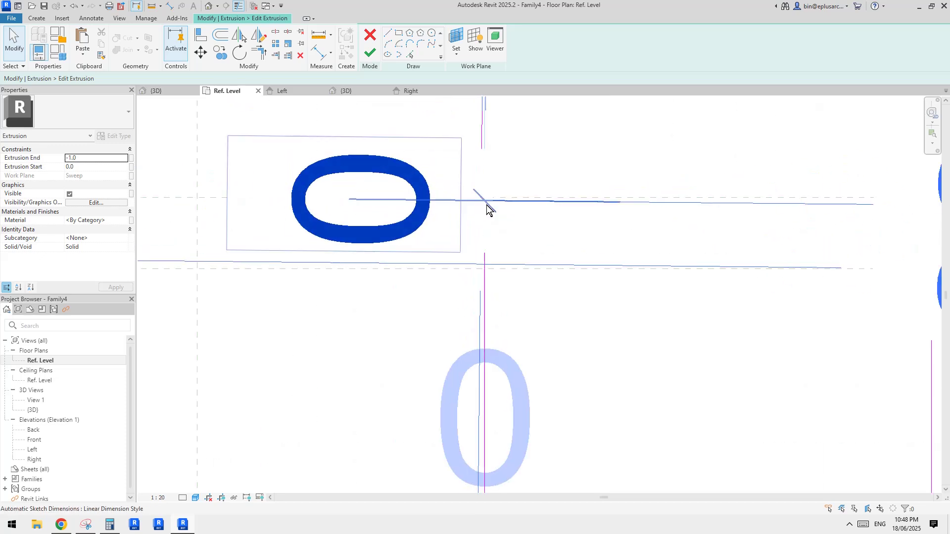
{"action": "scroll", "coordinate": [479, 204], "scroll_direction": "down", "scroll_amount": 5}
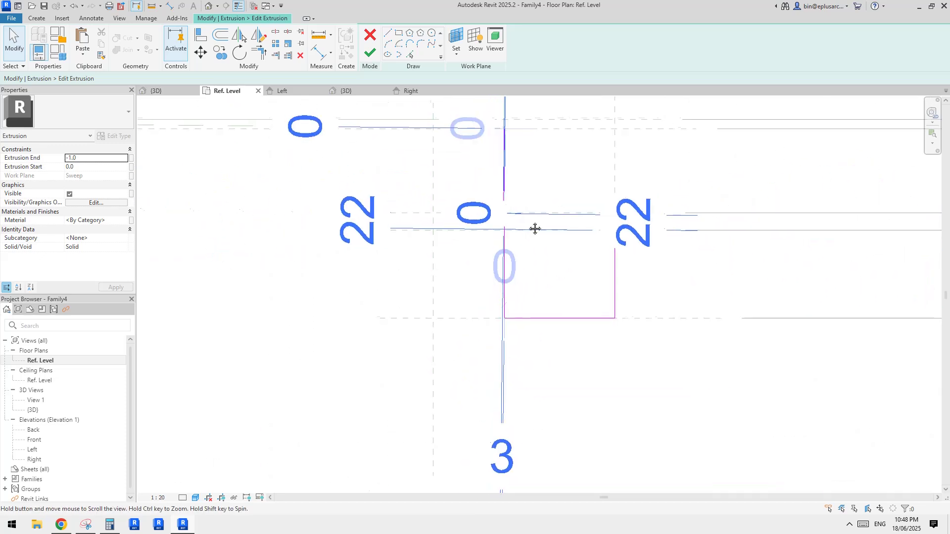
{"action": "left_click", "coordinate": [159, 497]}
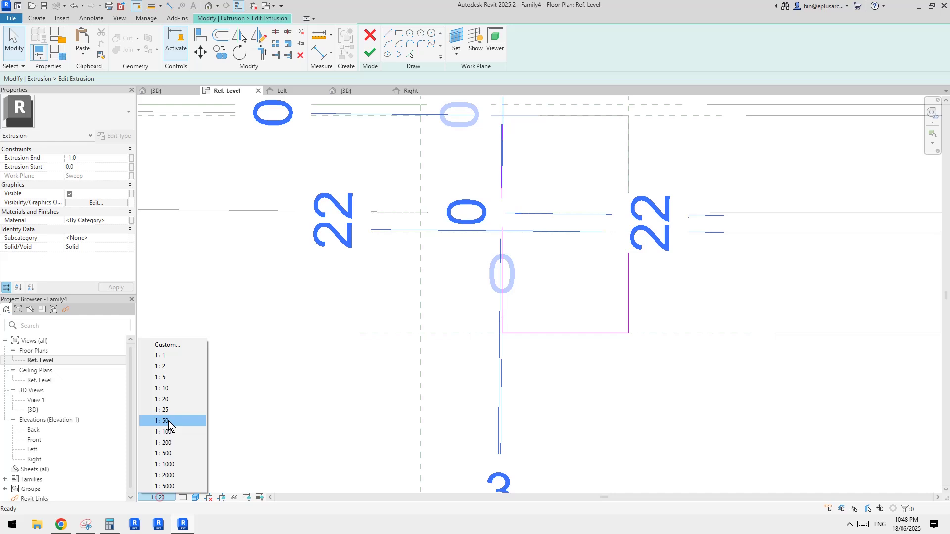
{"action": "left_click", "coordinate": [168, 376]}
{"action": "left_click_drag", "start_coordinate": [491, 213], "coordinate": [432, 206]}
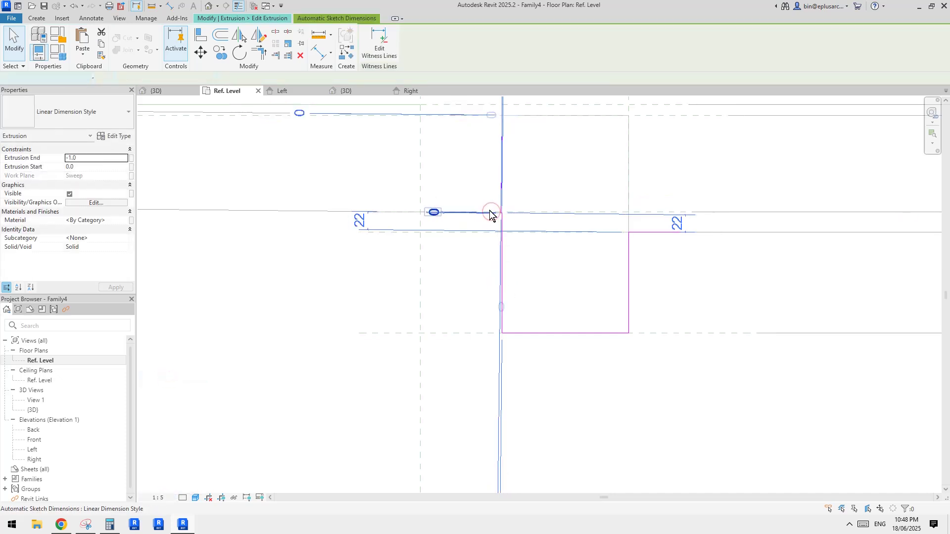
{"action": "middle_click_drag", "start_coordinate": [552, 200], "coordinate": [534, 218]}
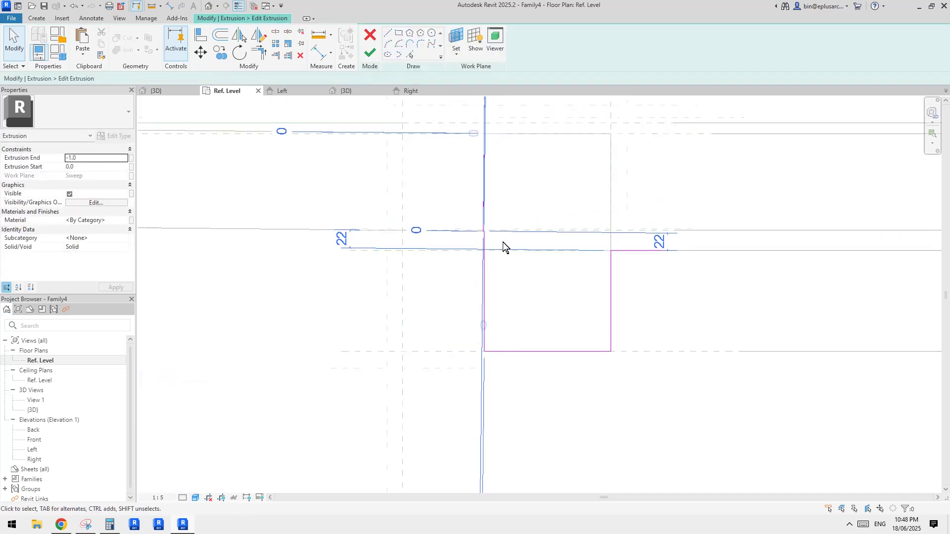
Align the copied sketch's short jog line to the gutter's sloped side edge and lock it
{"action": "scroll", "coordinate": [487, 242], "scroll_direction": "up", "scroll_amount": 6}
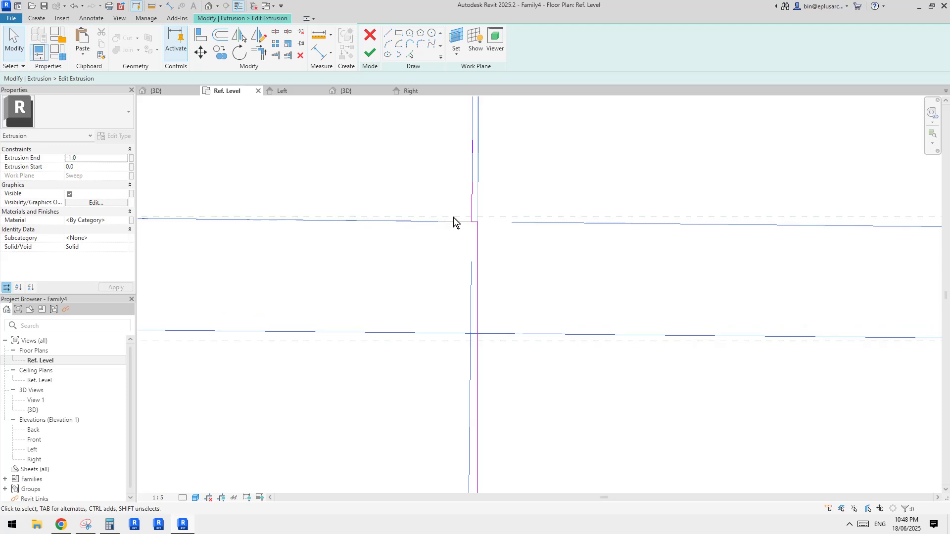
{"action": "scroll", "coordinate": [473, 198], "scroll_direction": "down", "scroll_amount": 5}
{"action": "middle_click_drag", "start_coordinate": [514, 228], "coordinate": [573, 265]}
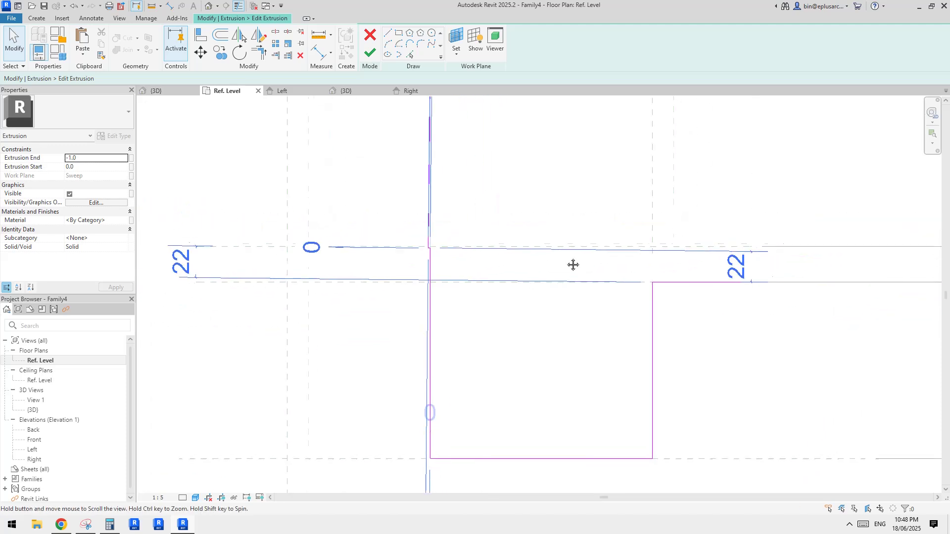
{"action": "scroll", "coordinate": [429, 229], "scroll_direction": "up", "scroll_amount": 8}
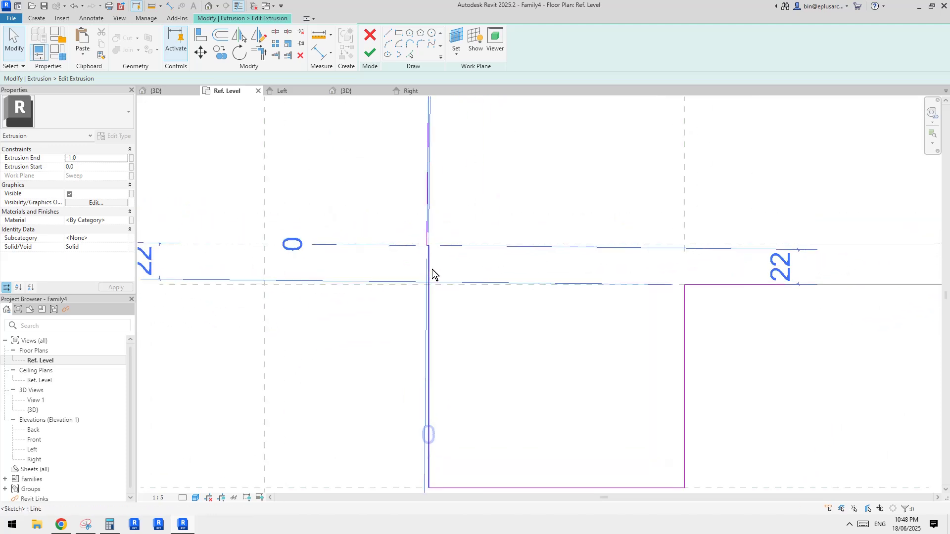
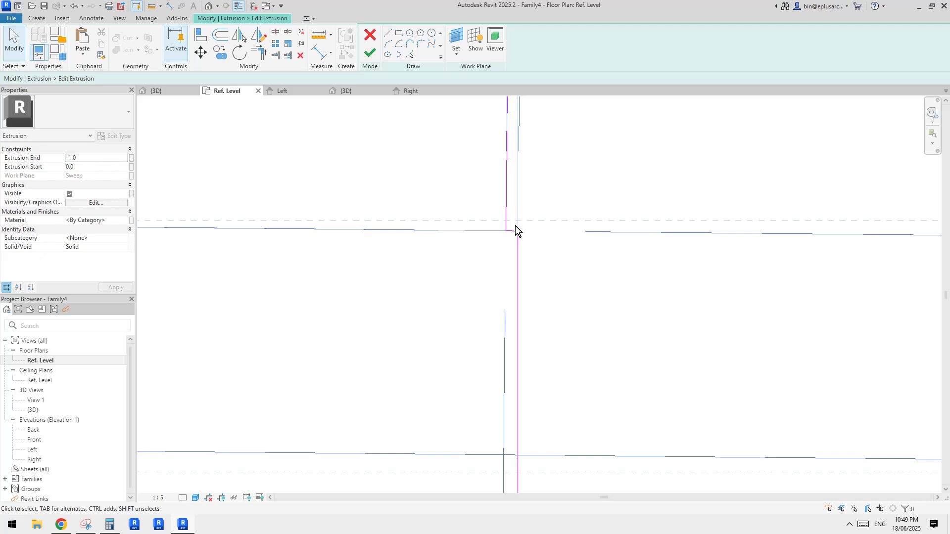
{"action": "key", "text": "a"}
{"action": "key", "text": "l"}
{"action": "left_click", "coordinate": [500, 233]}
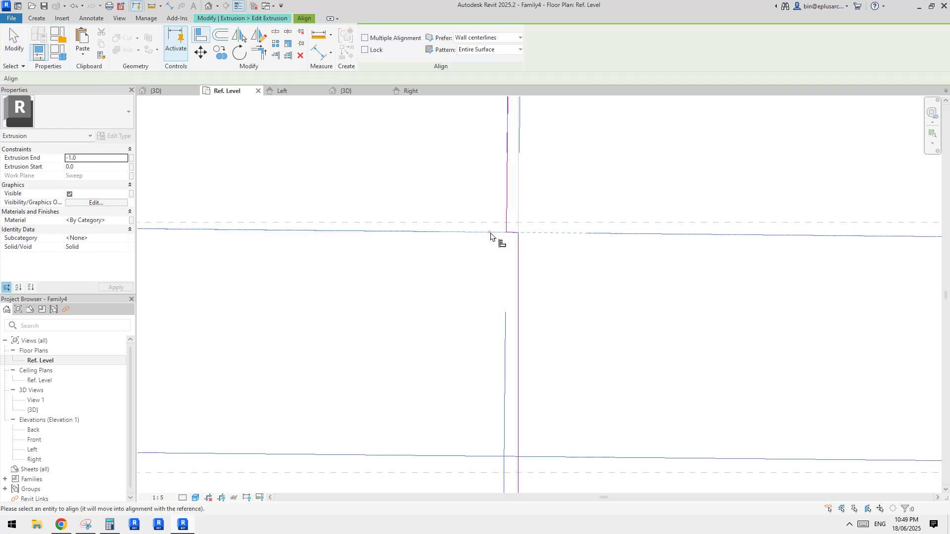
{"action": "left_click", "coordinate": [513, 236]}
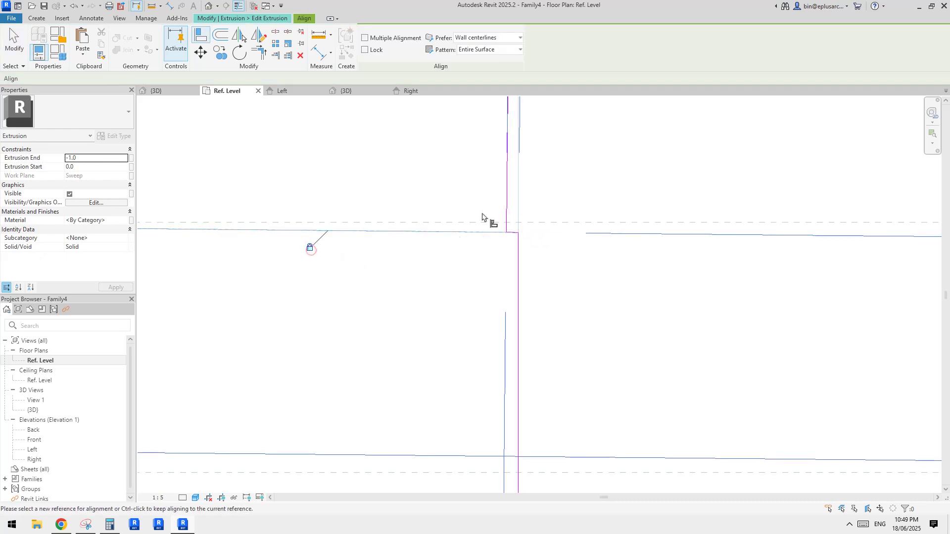
{"action": "left_click", "coordinate": [507, 177]}
{"action": "middle_click_drag", "start_coordinate": [547, 201], "coordinate": [542, 204]}
{"action": "key", "text": "Escape"}
{"action": "key", "text": "Escape"}
{"action": "key", "text": "a"}
{"action": "key", "text": "l"}
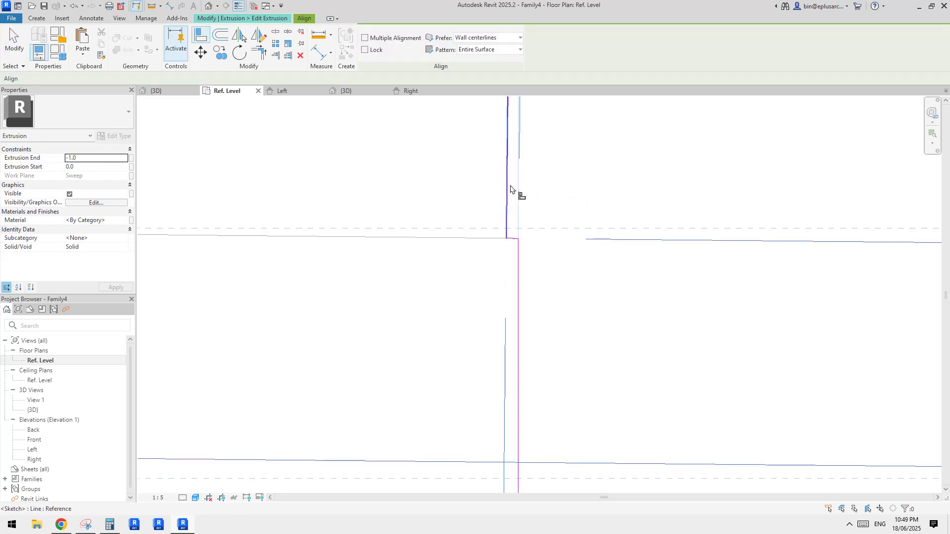
{"action": "left_click", "coordinate": [510, 182]}
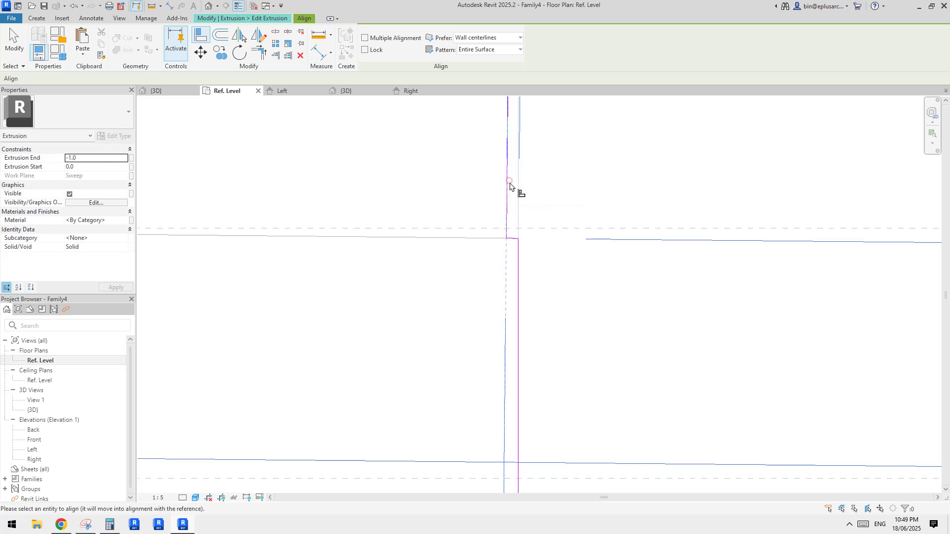
{"action": "left_click", "coordinate": [571, 184]}
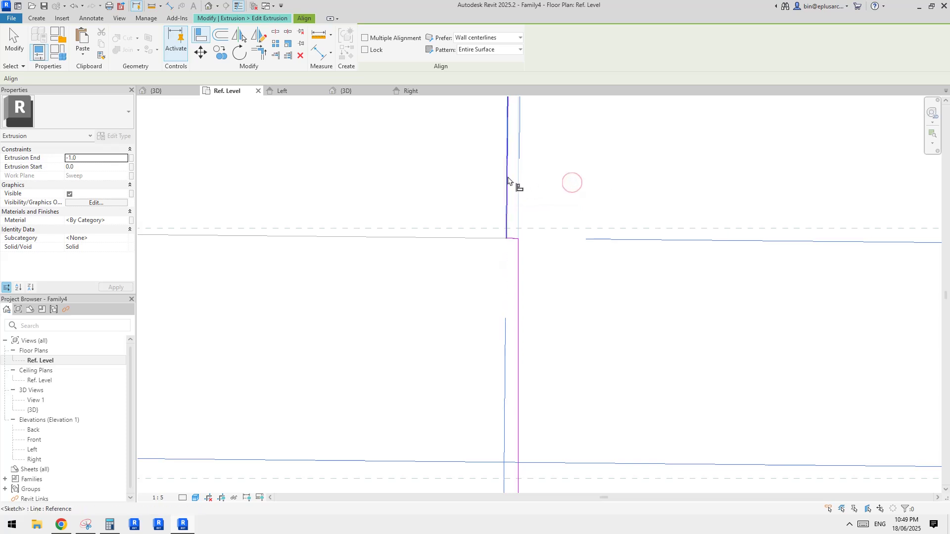
{"action": "left_click", "coordinate": [507, 180]}
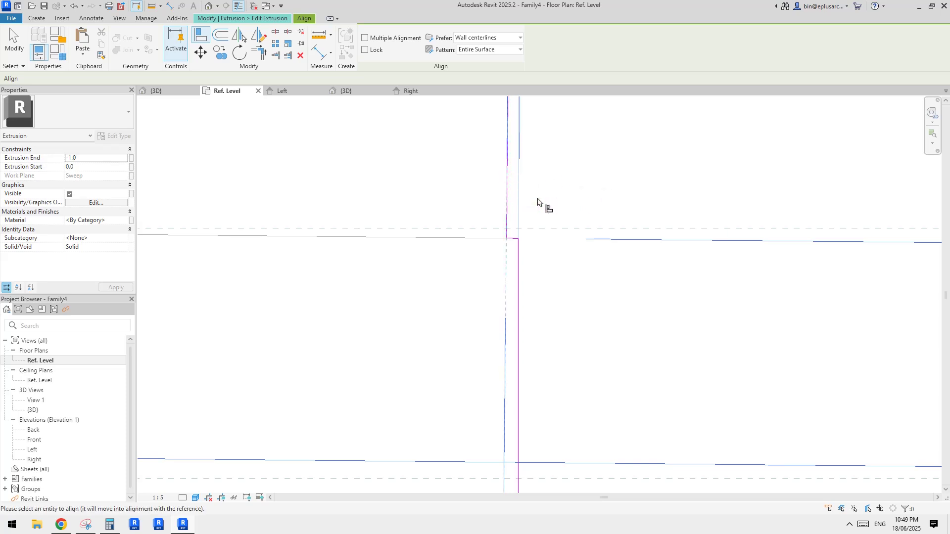
{"action": "key", "text": "Escape"}
Try to add a locked sketch line on the upper horizontal reference plane with Pick Lines and trim it to the sketch's left side
{"action": "left_click", "coordinate": [409, 54]}
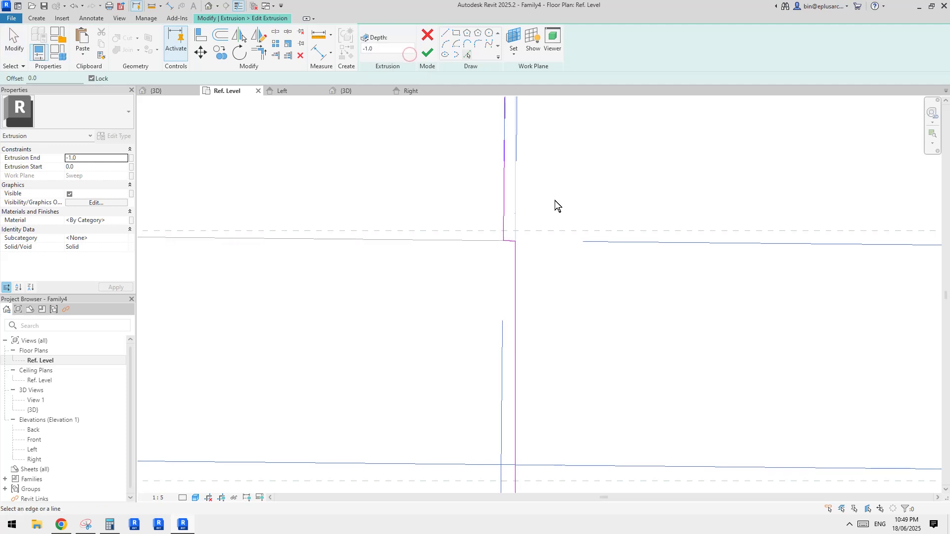
{"action": "left_click", "coordinate": [545, 230]}
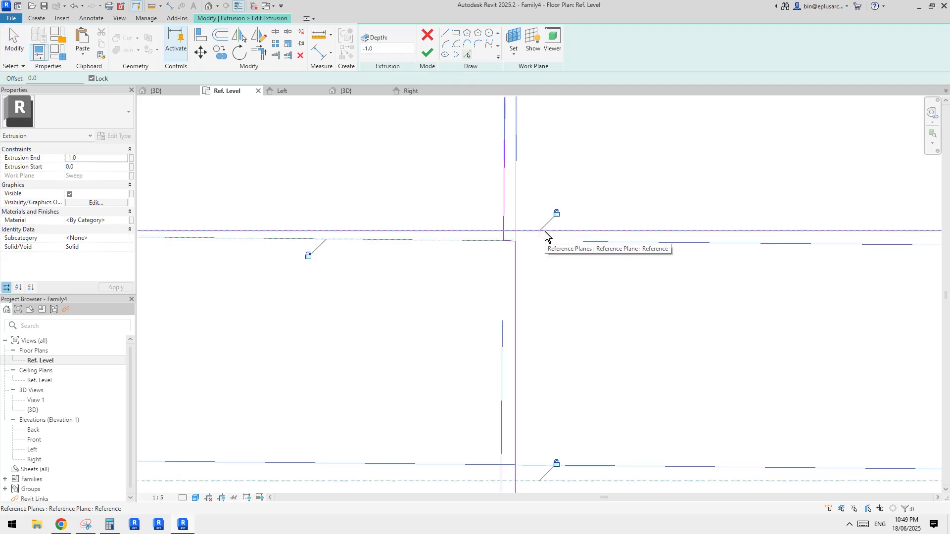
{"action": "scroll", "coordinate": [517, 237], "scroll_direction": "up", "scroll_amount": 2}
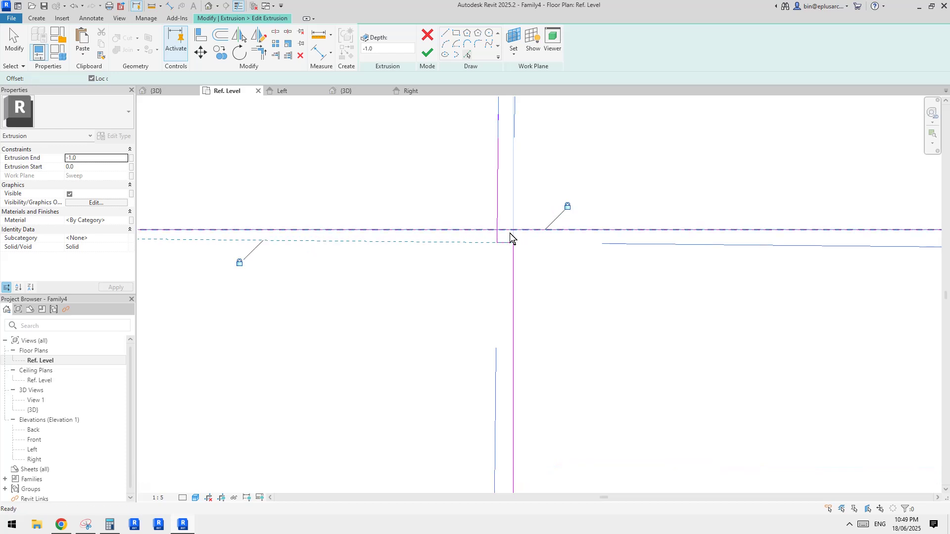
{"action": "key", "text": "t"}
{"action": "key", "text": "r"}
{"action": "left_click", "coordinate": [497, 239]}
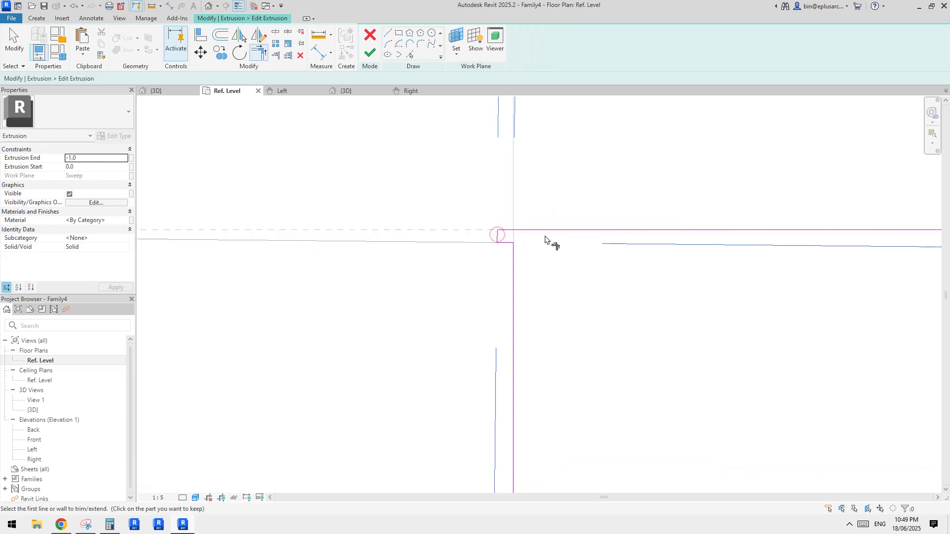
{"action": "scroll", "coordinate": [548, 246], "scroll_direction": "down", "scroll_amount": 5}
{"action": "middle_click_drag", "start_coordinate": [573, 257], "coordinate": [504, 235]}
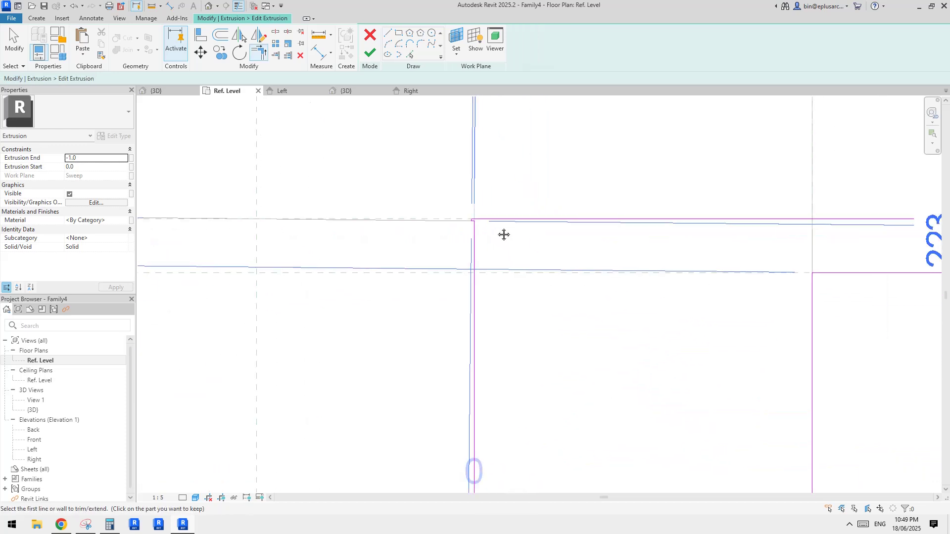
{"action": "scroll", "coordinate": [477, 228], "scroll_direction": "up", "scroll_amount": 2}
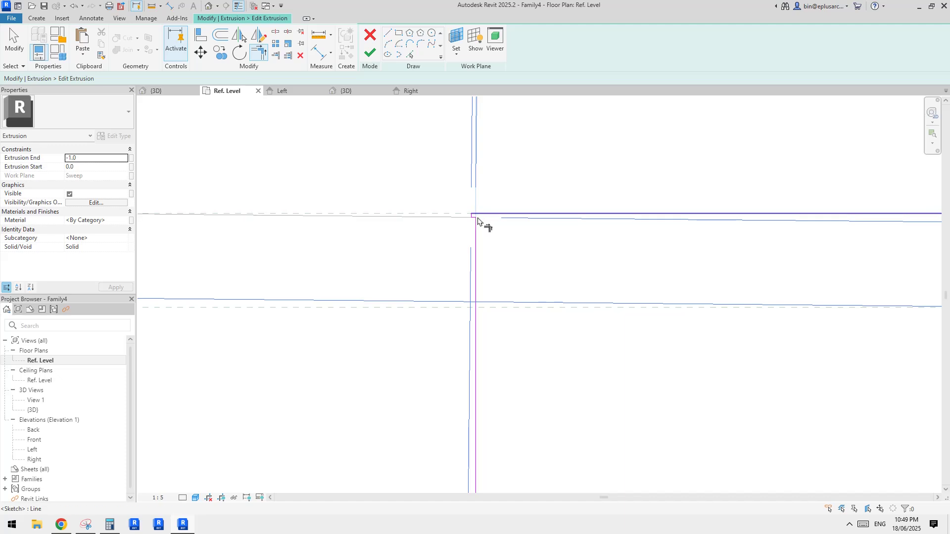
{"action": "middle_click_drag", "start_coordinate": [479, 217], "coordinate": [478, 220]}
{"action": "key", "text": "Escape"}
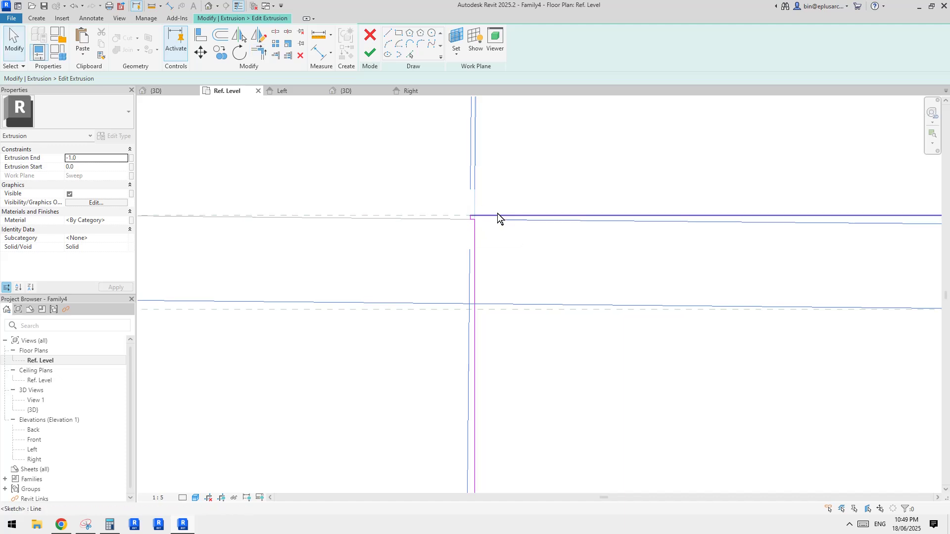
Delete the sketch's upper horizontal line and the short jog lines at the top of its left side
{"action": "left_click", "coordinate": [497, 214]}
{"action": "key", "text": "Delete"}
{"action": "left_click_drag", "start_coordinate": [465, 201], "coordinate": [502, 221]}
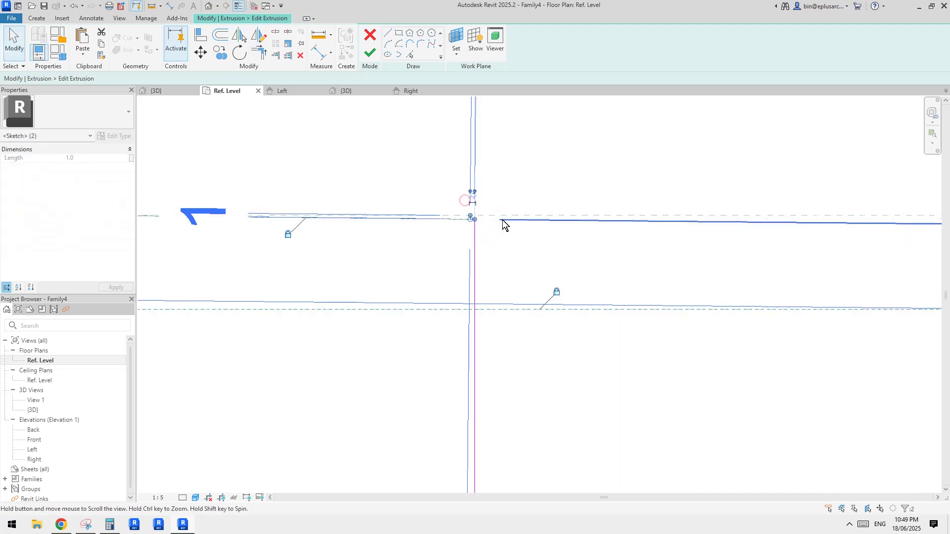
{"action": "middle_click_drag", "start_coordinate": [504, 216], "coordinate": [510, 216]}
{"action": "key", "text": "Delete"}
Align the sketch's left, bottom and right sides to their matching references and lock them
{"action": "scroll", "coordinate": [473, 225], "scroll_direction": "down", "scroll_amount": 1}
{"action": "scroll", "coordinate": [499, 229], "scroll_direction": "down", "scroll_amount": 2}
{"action": "scroll", "coordinate": [549, 270], "scroll_direction": "down", "scroll_amount": 1}
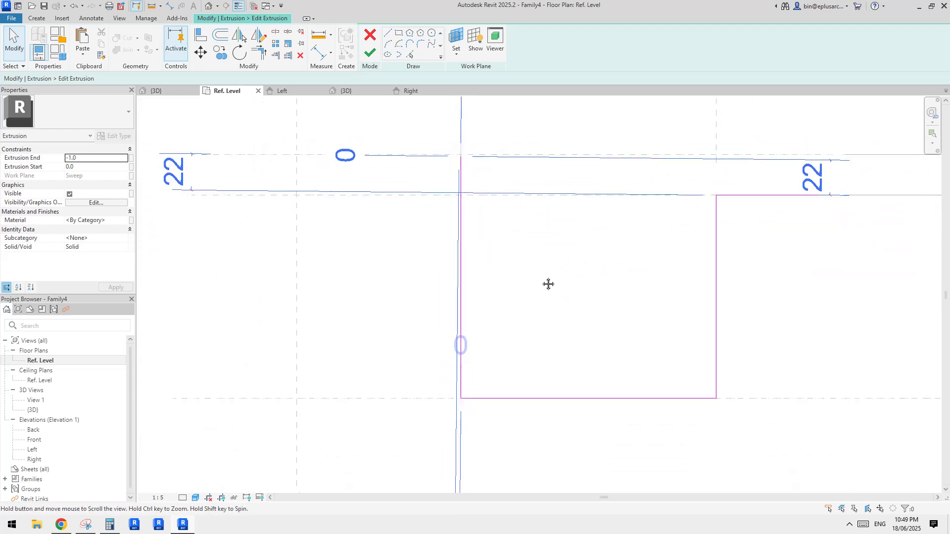
{"action": "key", "text": "a"}
{"action": "key", "text": "l"}
{"action": "scroll", "coordinate": [512, 307], "scroll_direction": "down", "scroll_amount": 1}
{"action": "scroll", "coordinate": [474, 317], "scroll_direction": "down", "scroll_amount": 1}
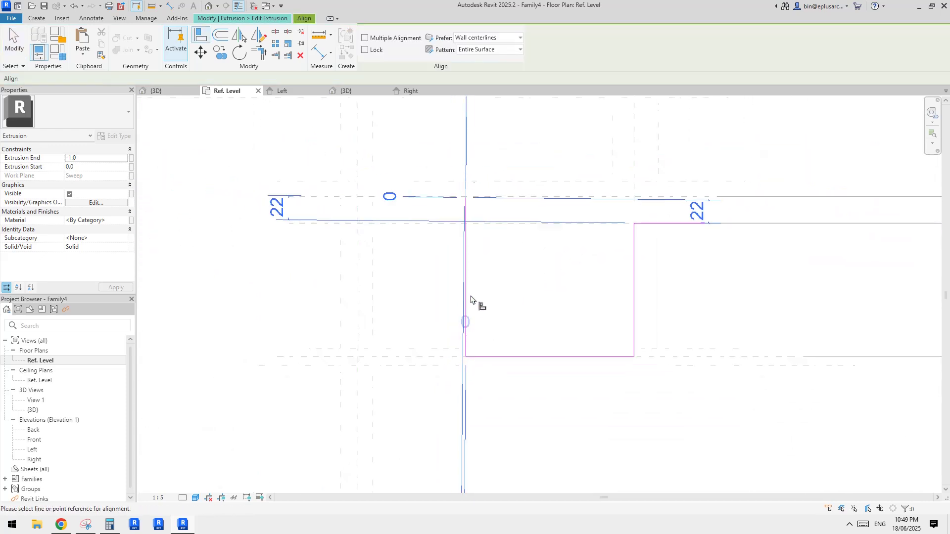
{"action": "scroll", "coordinate": [471, 198], "scroll_direction": "down", "scroll_amount": 1}
{"action": "left_click", "coordinate": [471, 181]}
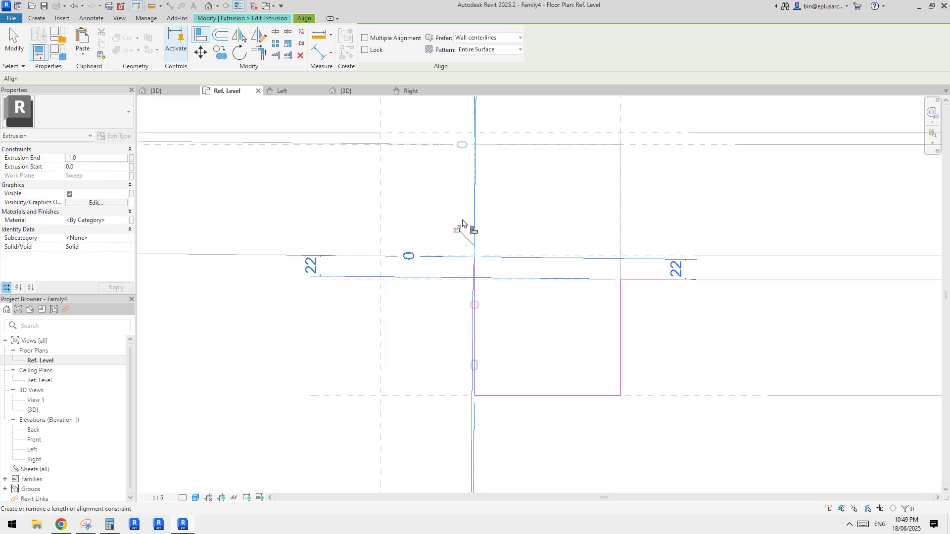
{"action": "left_click", "coordinate": [495, 398]}
{"action": "left_click", "coordinate": [548, 391]}
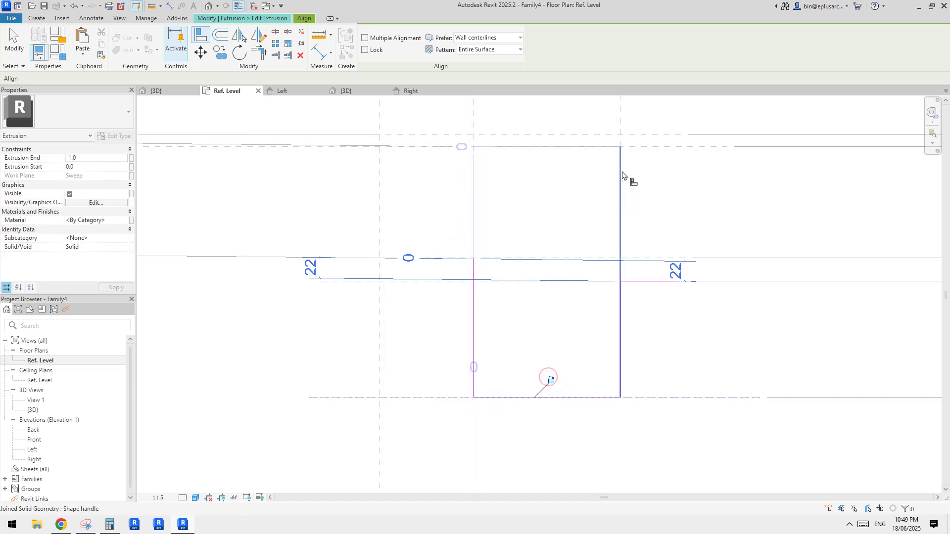
{"action": "left_click", "coordinate": [605, 229]}
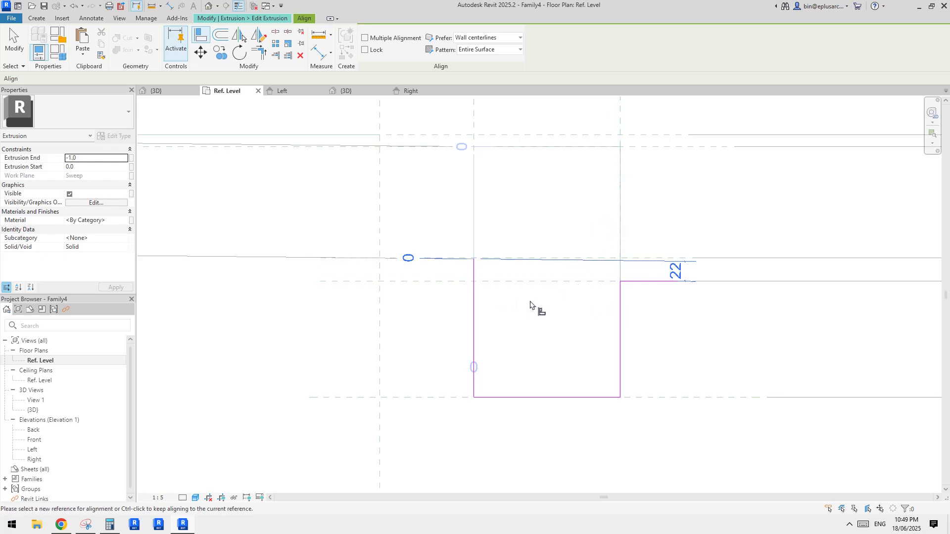
Offset a copy of the sketch's whole line chain outward by 1.0
{"action": "middle_click_drag", "start_coordinate": [646, 287], "coordinate": [646, 291]}
{"action": "key", "text": "a"}
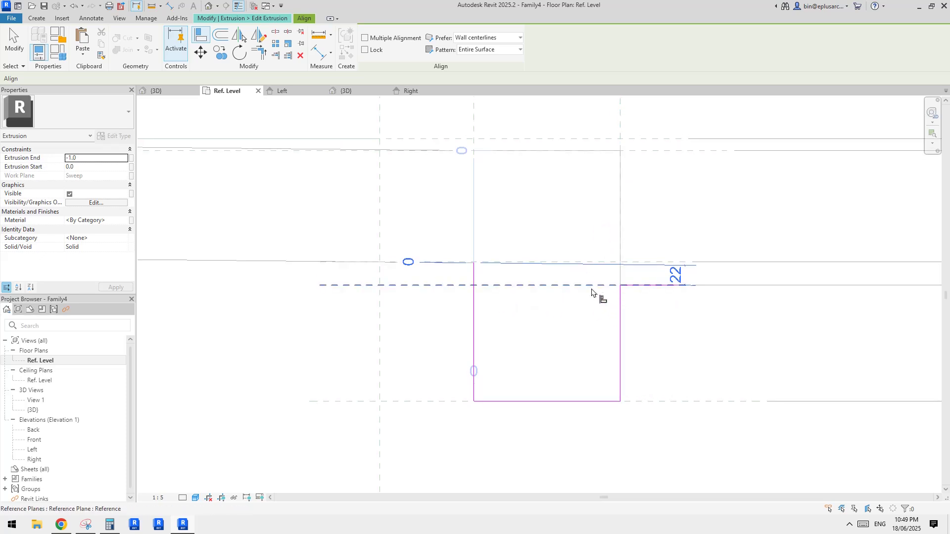
{"action": "middle_click_drag", "start_coordinate": [592, 304], "coordinate": [593, 306]}
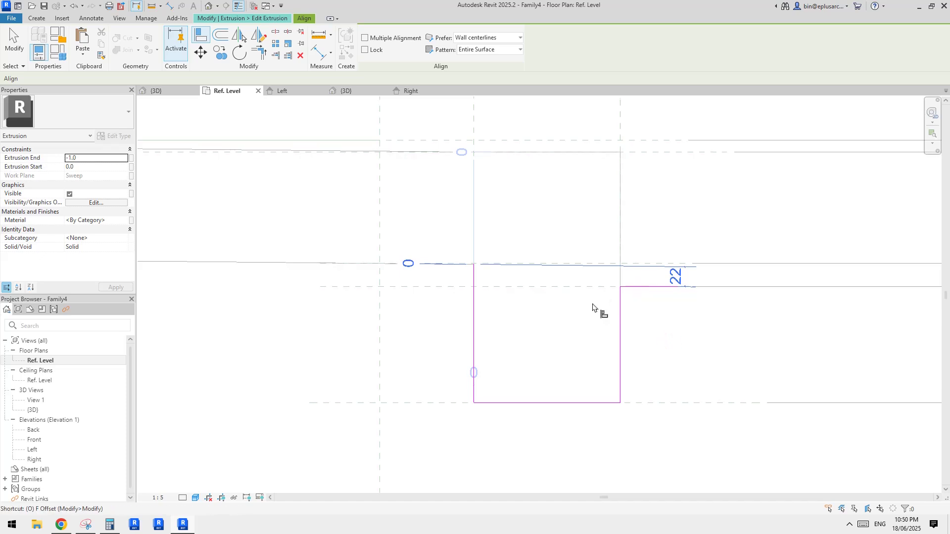
{"action": "key", "text": "f"}
{"action": "scroll", "coordinate": [630, 344], "scroll_direction": "up", "scroll_amount": 4}
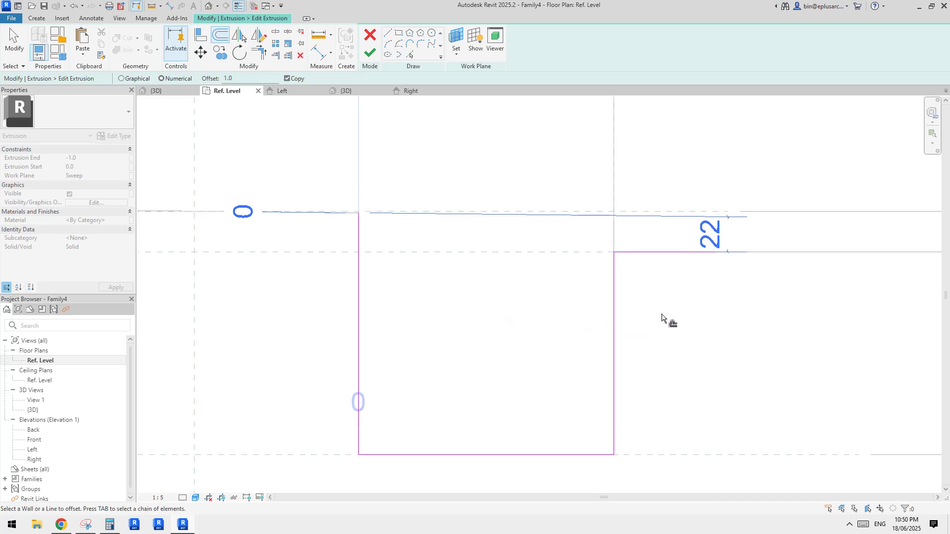
{"action": "key", "text": "Tab"}
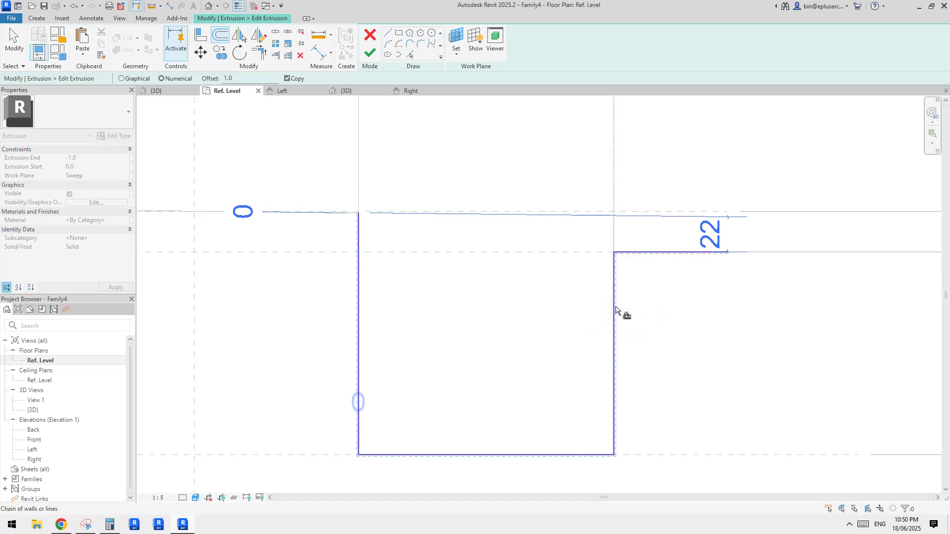
{"action": "left_click", "coordinate": [616, 310]}
Trim the original top line to the offset right side to cap that leg, and delete the surplus offset horizontal line
{"action": "scroll", "coordinate": [621, 246], "scroll_direction": "up", "scroll_amount": 5}
{"action": "key", "text": "t"}
{"action": "key", "text": "r"}
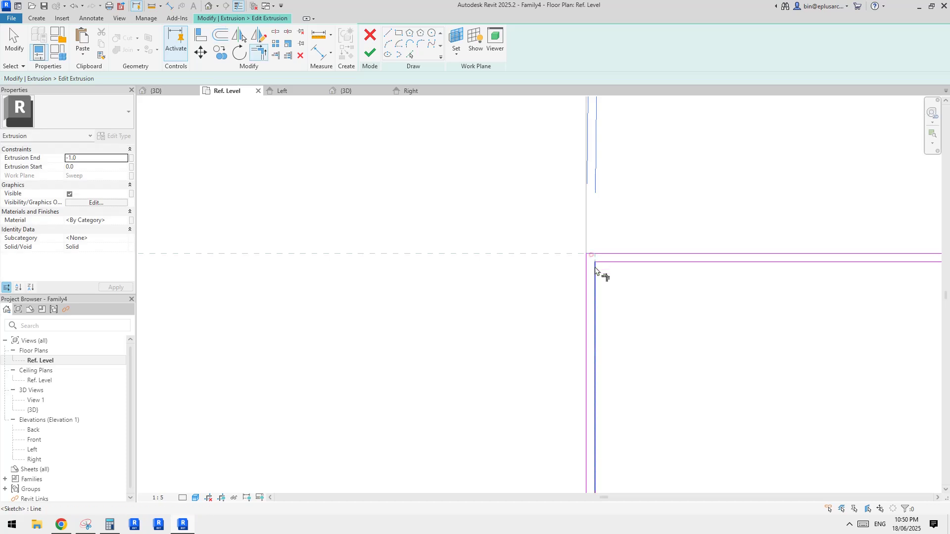
{"action": "left_click", "coordinate": [595, 271]}
{"action": "key", "text": "Escape"}
{"action": "scroll", "coordinate": [612, 275], "scroll_direction": "down", "scroll_amount": 2}
{"action": "left_click", "coordinate": [634, 266]}
{"action": "scroll", "coordinate": [634, 266], "scroll_direction": "up", "scroll_amount": 1}
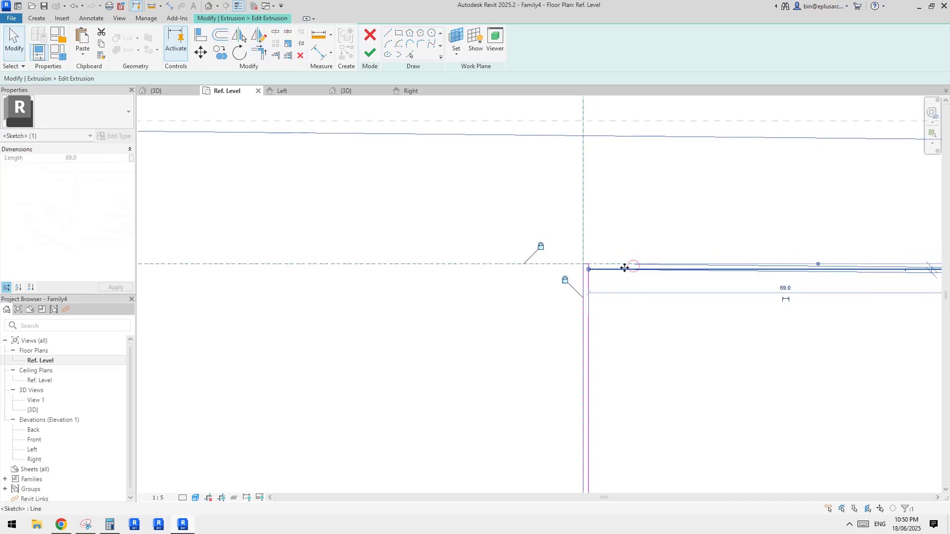
{"action": "key", "text": "Delete"}
Make the spacing dimension between the right side's two lines permanent and place it below the sketch
{"action": "scroll", "coordinate": [624, 271], "scroll_direction": "down", "scroll_amount": 5}
{"action": "left_click", "coordinate": [613, 281]}
{"action": "scroll", "coordinate": [612, 281], "scroll_direction": "down", "scroll_amount": 2}
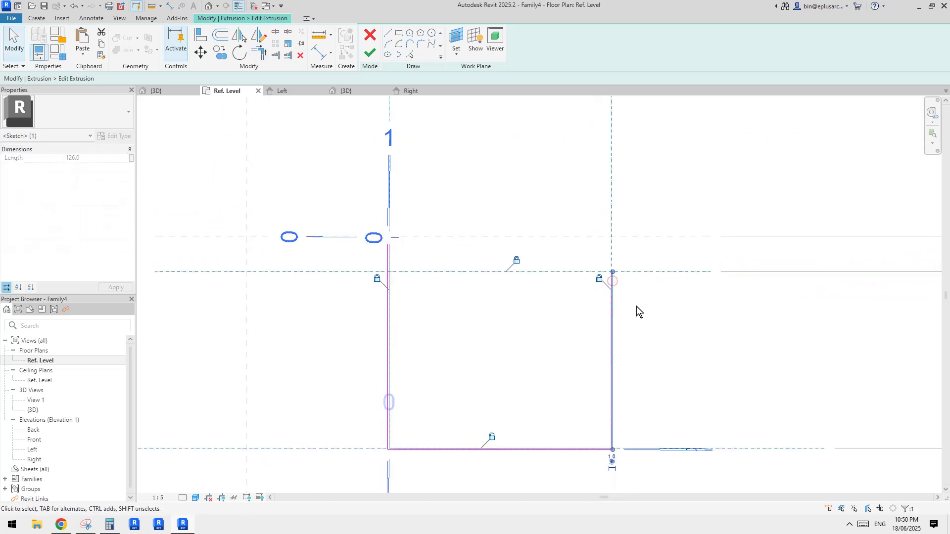
{"action": "scroll", "coordinate": [612, 381], "scroll_direction": "up", "scroll_amount": 3}
{"action": "left_click", "coordinate": [614, 418]}
{"action": "scroll", "coordinate": [616, 417], "scroll_direction": "down", "scroll_amount": 4}
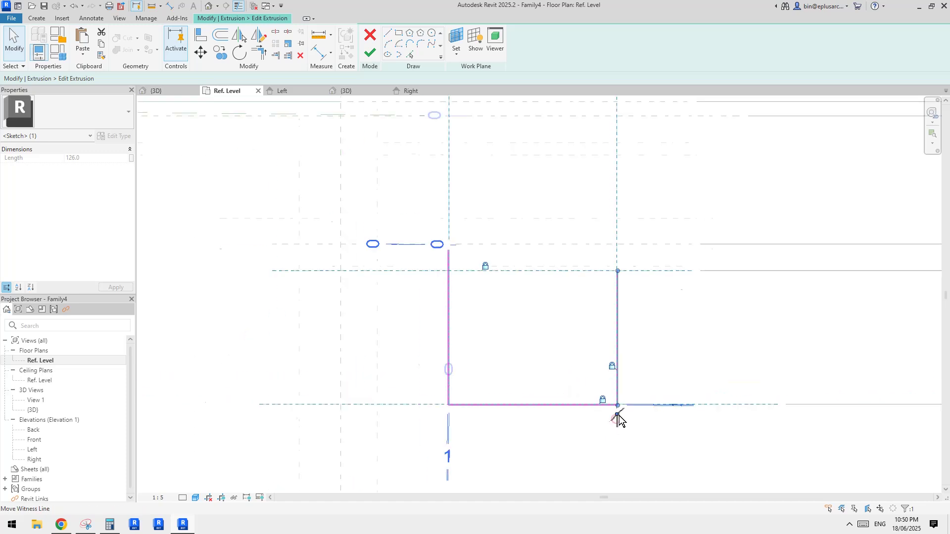
{"action": "middle_click_drag", "start_coordinate": [617, 417], "coordinate": [607, 376]}
{"action": "key", "text": "Escape"}
{"action": "left_click_drag", "start_coordinate": [608, 379], "coordinate": [606, 418]}
{"action": "left_click", "coordinate": [605, 374]}
{"action": "key", "text": "Escape"}
Make the spacing dimension between the bottom side's two lines permanent and place it to the left of the sketch
{"action": "scroll", "coordinate": [589, 373], "scroll_direction": "up", "scroll_amount": 2}
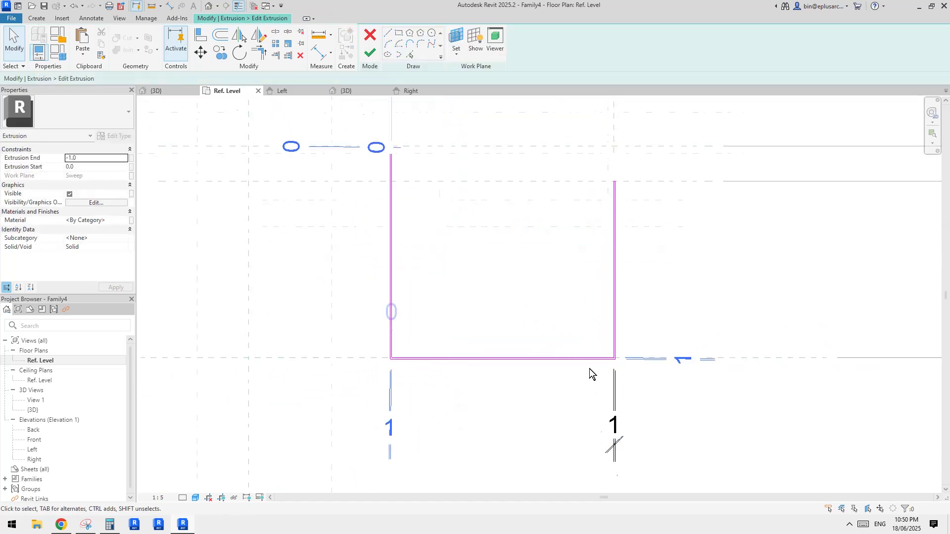
{"action": "scroll", "coordinate": [617, 352], "scroll_direction": "up", "scroll_amount": 3}
{"action": "left_click", "coordinate": [619, 349]}
{"action": "scroll", "coordinate": [663, 346], "scroll_direction": "down", "scroll_amount": 4}
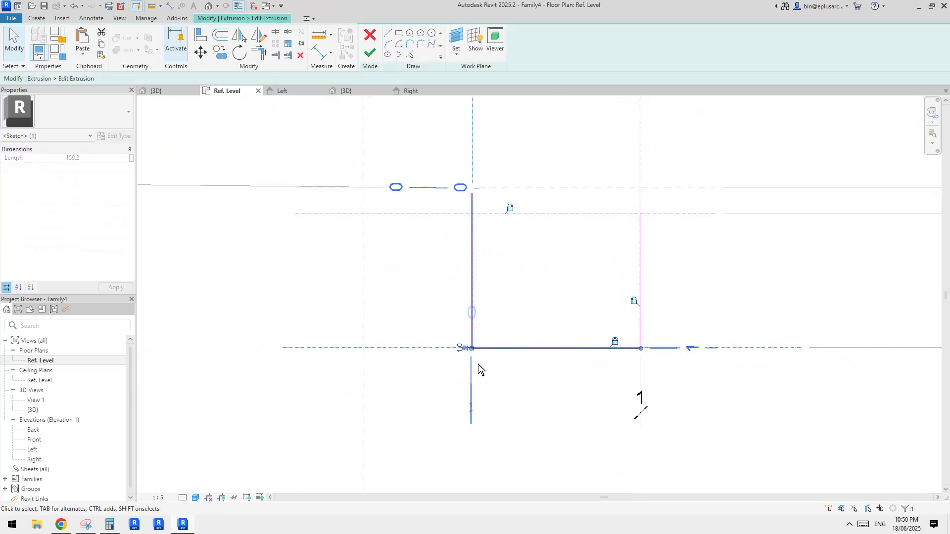
{"action": "scroll", "coordinate": [467, 352], "scroll_direction": "up", "scroll_amount": 3}
{"action": "scroll", "coordinate": [459, 331], "scroll_direction": "down", "scroll_amount": 2}
{"action": "left_click_drag", "start_coordinate": [458, 332], "coordinate": [354, 332]}
Make the spacing dimension between the left side's two lines permanent and place it above the sketch
{"action": "left_click", "coordinate": [465, 322]}
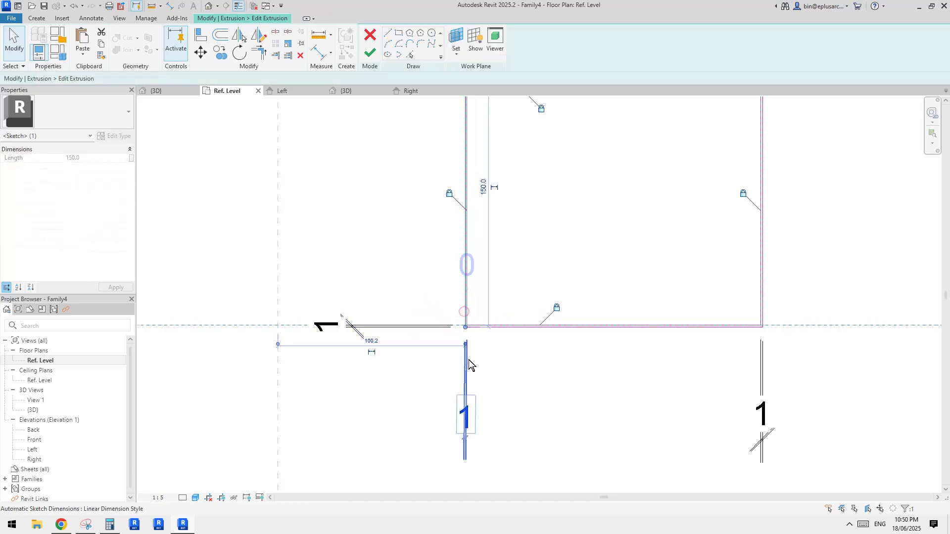
{"action": "scroll", "coordinate": [493, 286], "scroll_direction": "down", "scroll_amount": 1}
{"action": "middle_click_drag", "start_coordinate": [494, 285], "coordinate": [503, 416]}
{"action": "scroll", "coordinate": [473, 221], "scroll_direction": "up", "scroll_amount": 3}
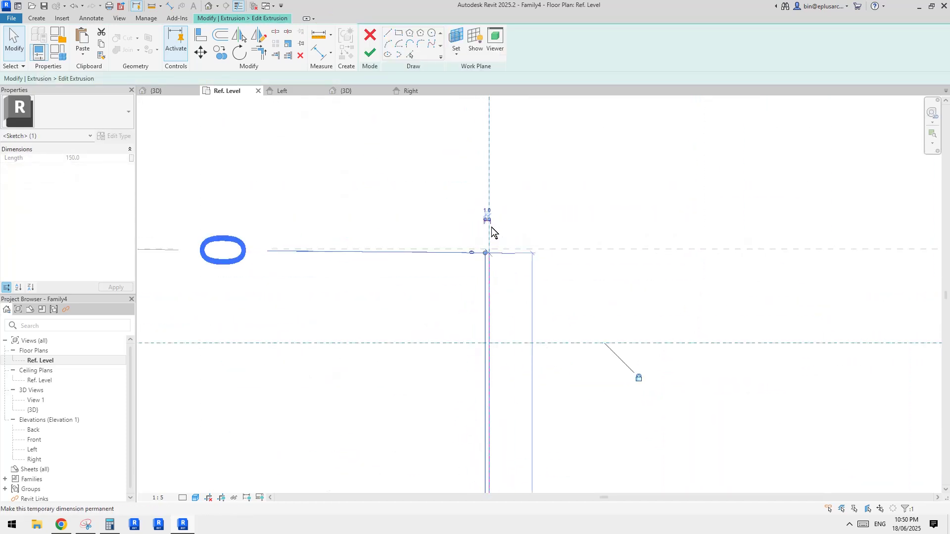
{"action": "left_click", "coordinate": [491, 225]}
{"action": "scroll", "coordinate": [504, 230], "scroll_direction": "down", "scroll_amount": 4}
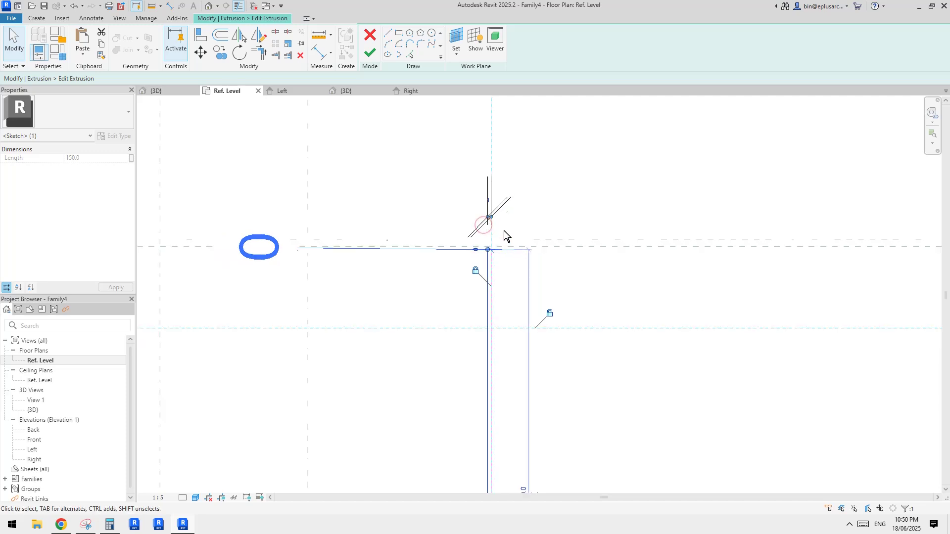
{"action": "scroll", "coordinate": [507, 228], "scroll_direction": "up", "scroll_amount": 5}
{"action": "left_click", "coordinate": [506, 229]}
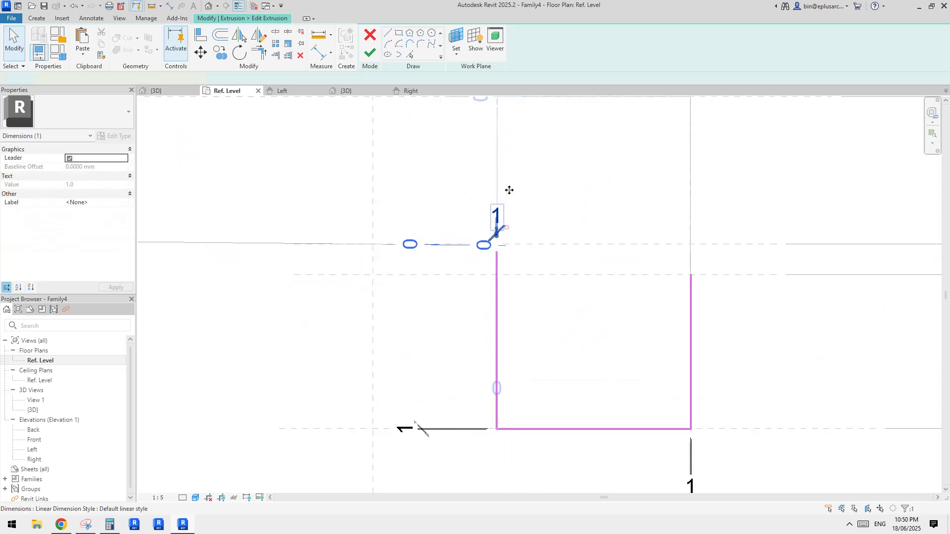
Move the automatic sketch dimension text away from the upper end of the left side
{"action": "scroll", "coordinate": [498, 259], "scroll_direction": "up", "scroll_amount": 5}
{"action": "left_click_drag", "start_coordinate": [459, 219], "coordinate": [350, 218]}
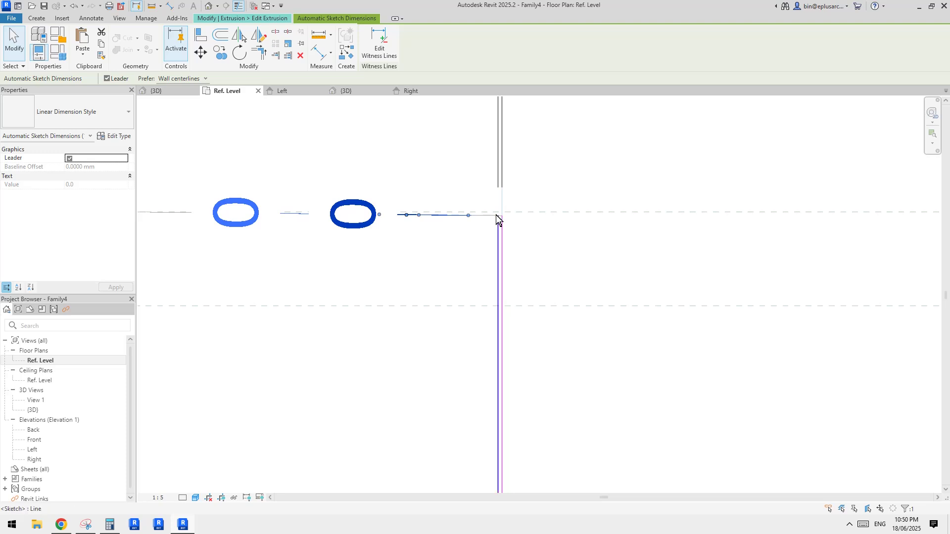
{"action": "scroll", "coordinate": [513, 215], "scroll_direction": "up", "scroll_amount": 1}
{"action": "scroll", "coordinate": [507, 219], "scroll_direction": "up", "scroll_amount": 1}
{"action": "key", "text": "Escape"}
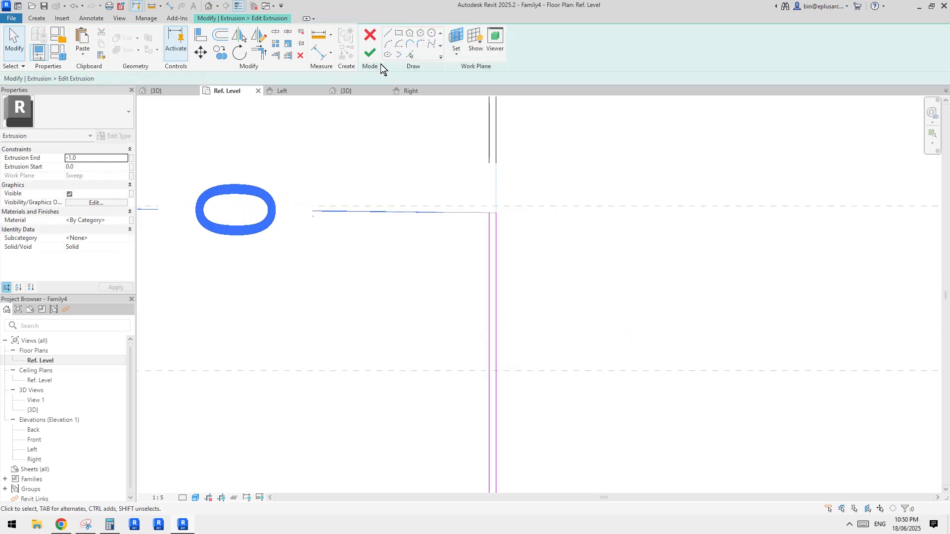
Add a locked line on the upper horizontal reference plane and trim it to both left-side lines to close the profile
{"action": "key", "text": "a"}
{"action": "key", "text": "l"}
{"action": "left_click", "coordinate": [541, 206]}
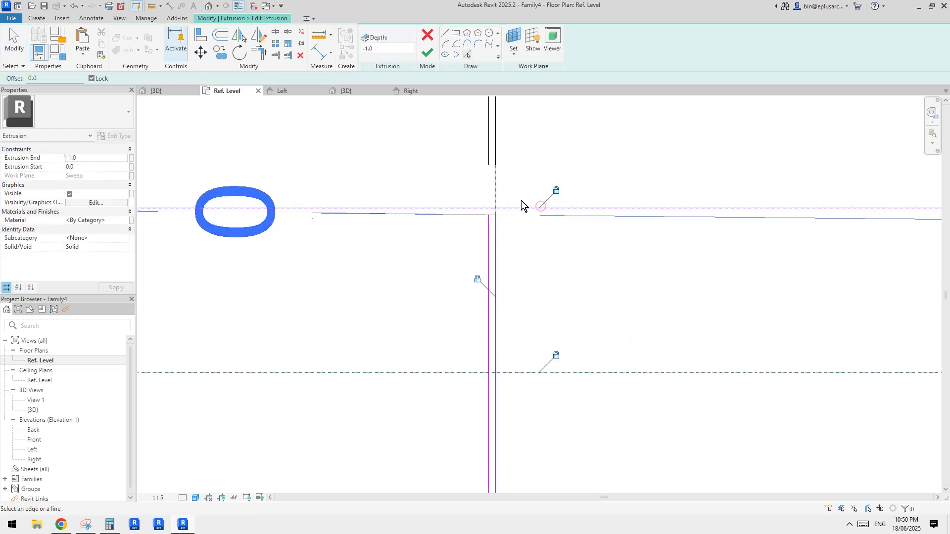
{"action": "left_click", "coordinate": [496, 220]}
{"action": "left_click", "coordinate": [494, 208]}
{"action": "left_click", "coordinate": [492, 209]}
{"action": "left_click", "coordinate": [489, 221]}
{"action": "scroll", "coordinate": [533, 254], "scroll_direction": "down", "scroll_amount": 4}
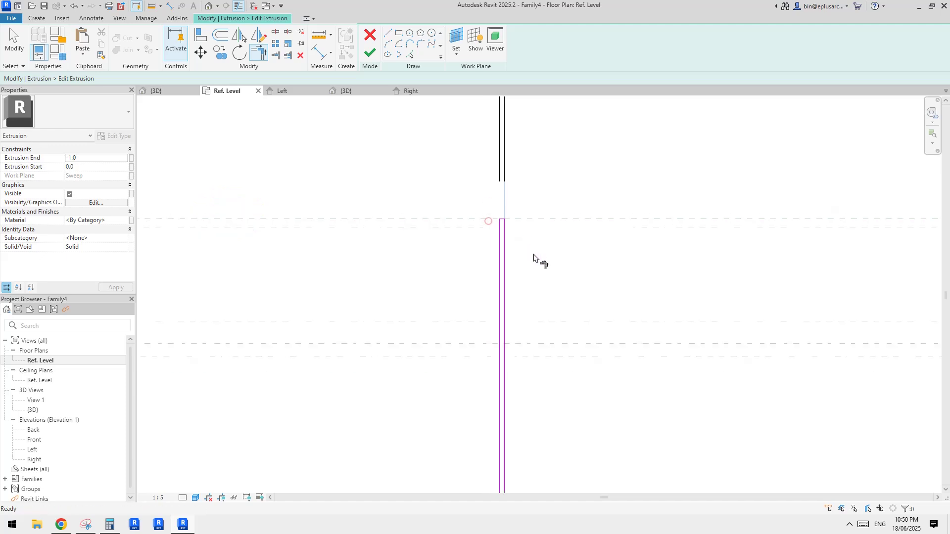
{"action": "key", "text": "Escape"}
Finish editing the extrusion sketch and open the Right elevation
{"action": "middle_click_drag", "start_coordinate": [592, 268], "coordinate": [504, 195]}
{"action": "scroll", "coordinate": [504, 195], "scroll_direction": "down", "scroll_amount": 1}
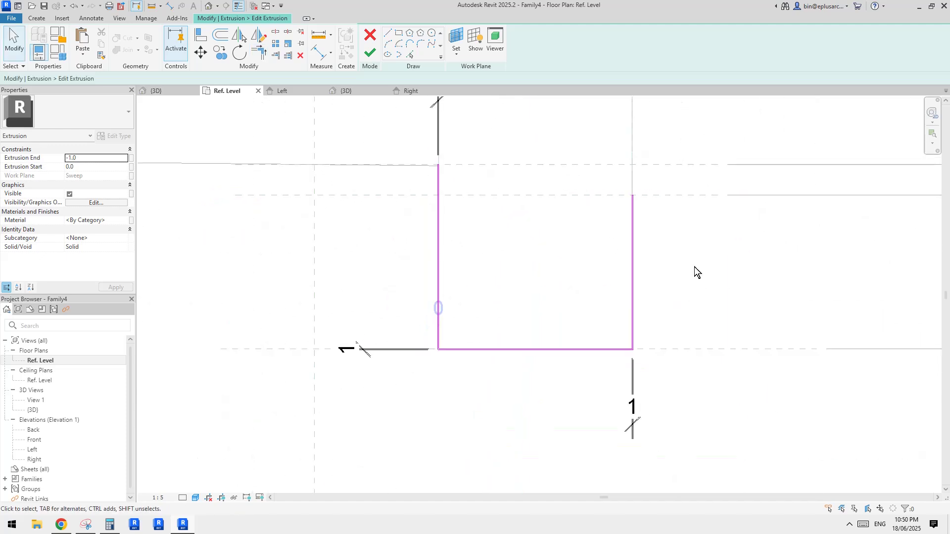
{"action": "scroll", "coordinate": [593, 254], "scroll_direction": "down", "scroll_amount": 1}
{"action": "middle_click_drag", "start_coordinate": [554, 231], "coordinate": [526, 256]}
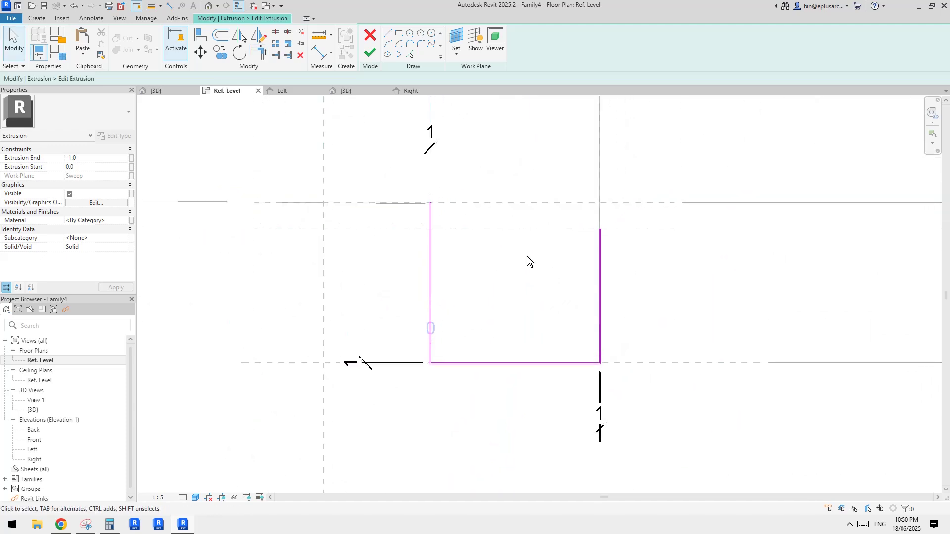
{"action": "left_click", "coordinate": [371, 54]}
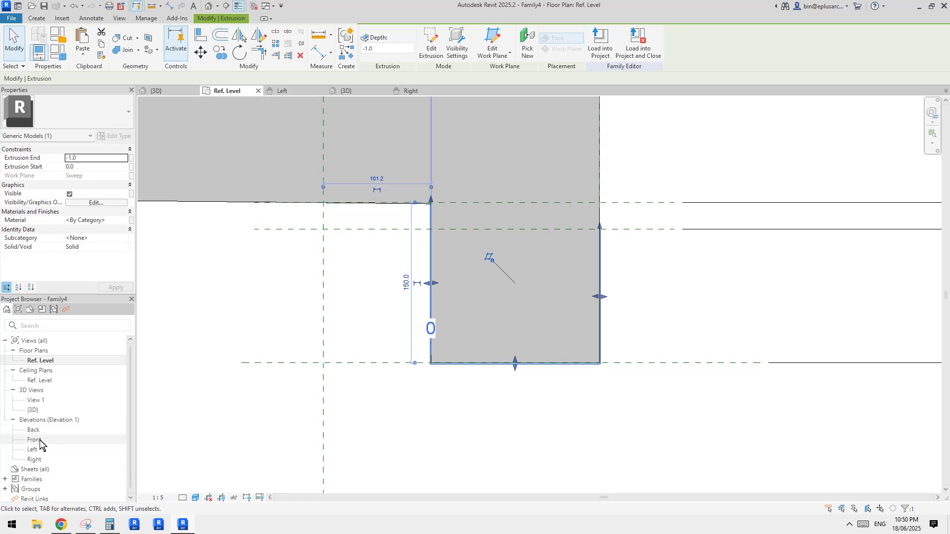
{"action": "double_click", "coordinate": [35, 460]}
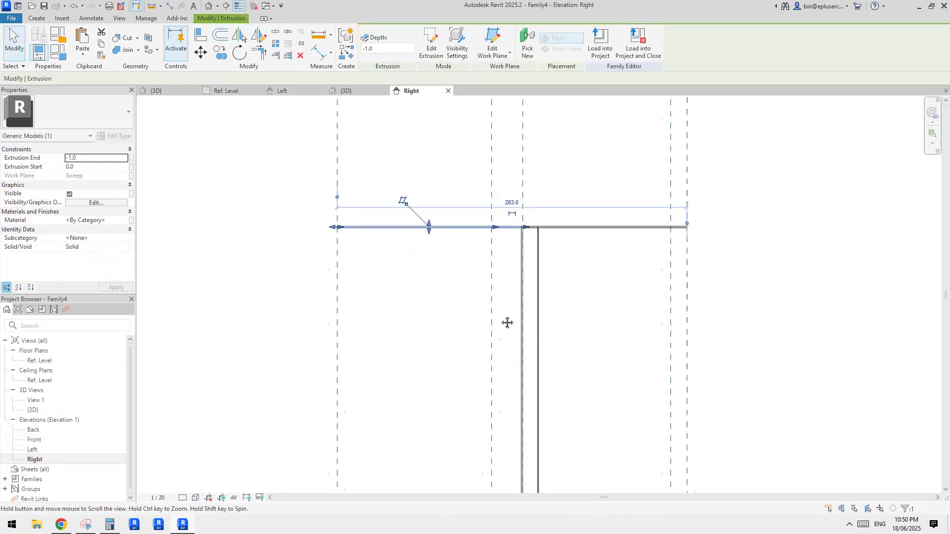
Stretch the thin rainhead wall extrusion downward to a depth of about 32 mm and set its Extrusion End to 0
{"action": "middle_click_drag", "start_coordinate": [507, 323], "coordinate": [491, 278]}
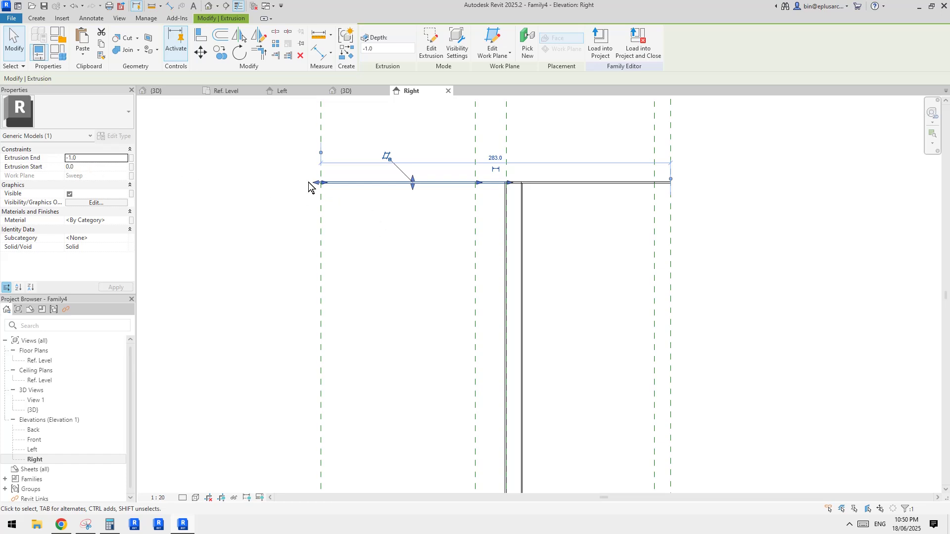
{"action": "scroll", "coordinate": [305, 179], "scroll_direction": "up", "scroll_amount": 2}
{"action": "scroll", "coordinate": [357, 184], "scroll_direction": "up", "scroll_amount": 1}
{"action": "scroll", "coordinate": [542, 224], "scroll_direction": "down", "scroll_amount": 1}
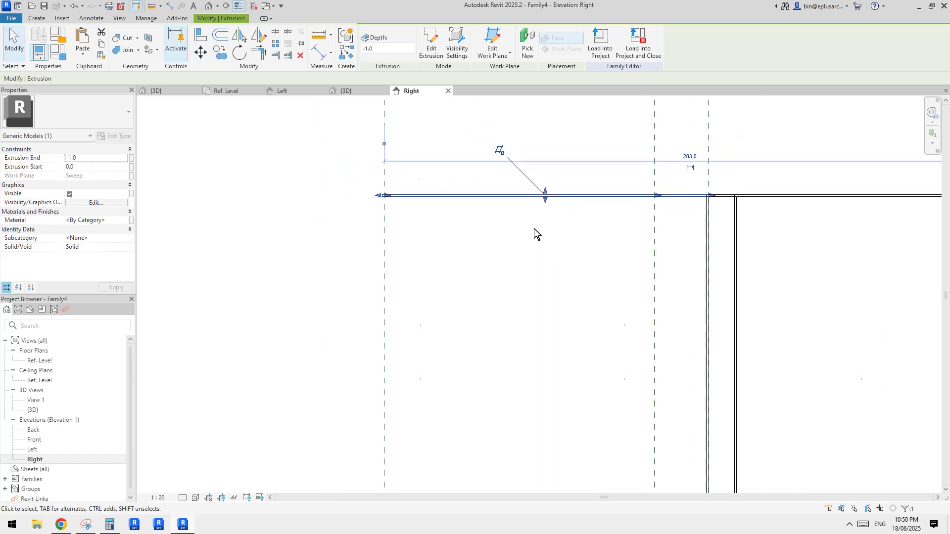
{"action": "scroll", "coordinate": [537, 228], "scroll_direction": "down", "scroll_amount": 2}
{"action": "middle_click_drag", "start_coordinate": [569, 251], "coordinate": [526, 156]}
{"action": "scroll", "coordinate": [525, 154], "scroll_direction": "down", "scroll_amount": 1}
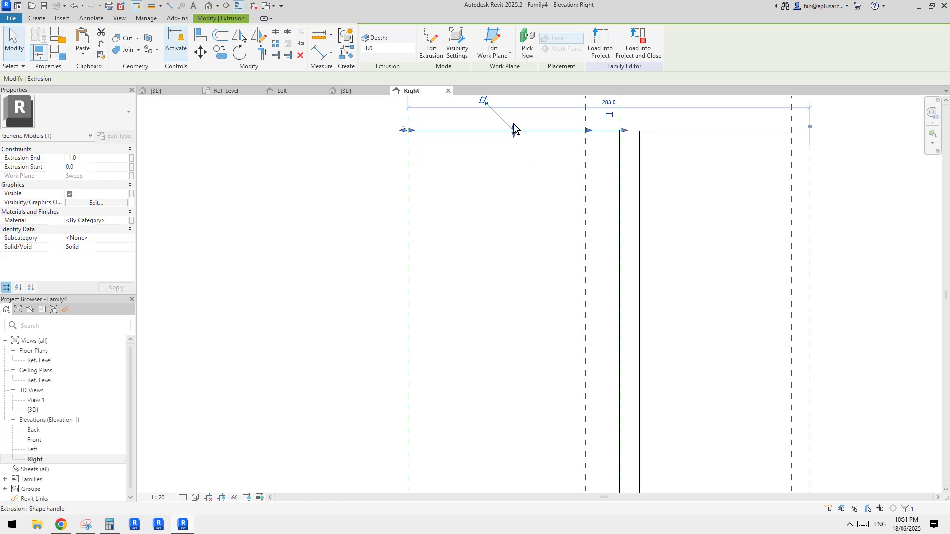
{"action": "left_click_drag", "start_coordinate": [514, 124], "coordinate": [513, 170]}
{"action": "left_click", "coordinate": [91, 161]}
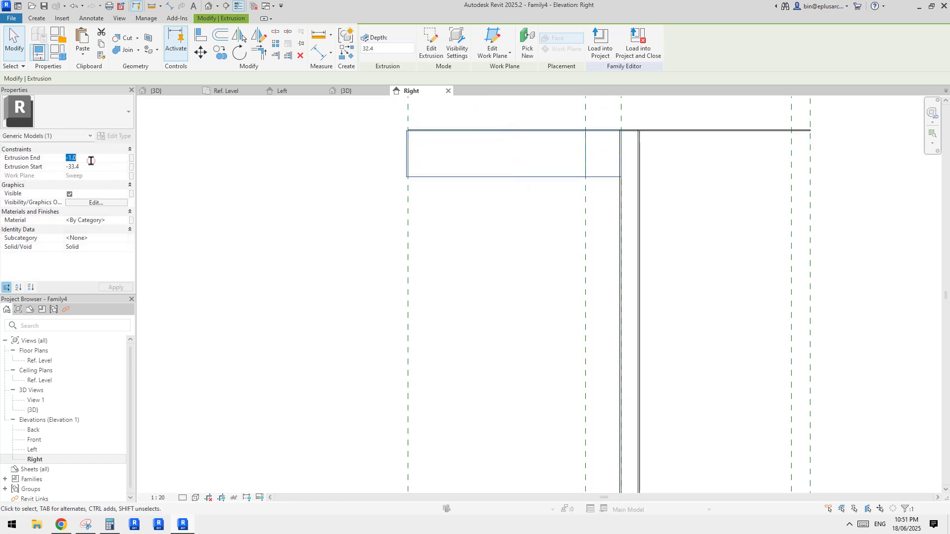
{"action": "type", "text": "0"}
{"action": "key", "text": "Return"}
Extend the lower face of the wall extrusion down to the horizontal reference plane at the bottom plate and lock it there
{"action": "scroll", "coordinate": [489, 240], "scroll_direction": "down", "scroll_amount": 1}
{"action": "middle_click_drag", "start_coordinate": [510, 218], "coordinate": [503, 135]}
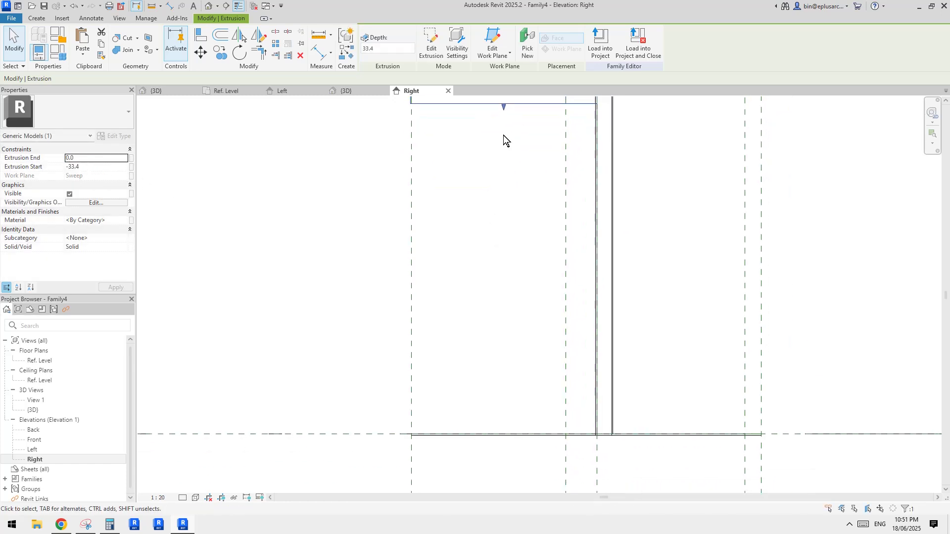
{"action": "left_click_drag", "start_coordinate": [504, 115], "coordinate": [334, 437]}
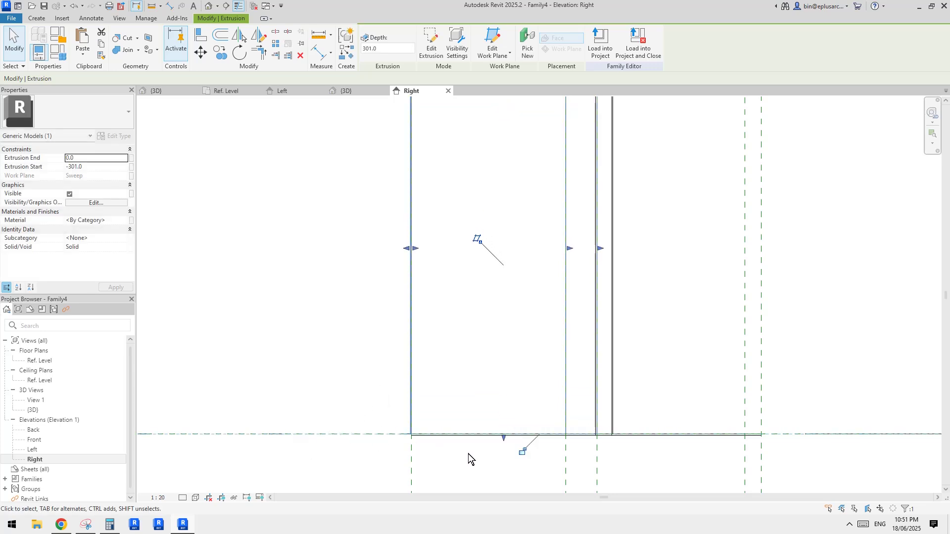
{"action": "scroll", "coordinate": [336, 311], "scroll_direction": "down", "scroll_amount": 1}
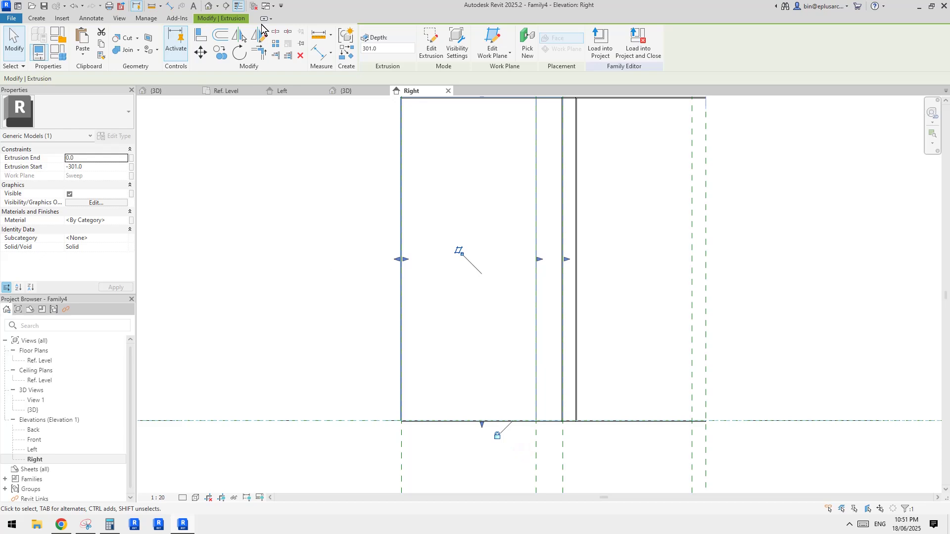
Switch to the 3D view and join the rainhead wall extrusion with the bottom plate using Join Geometry
{"action": "left_click", "coordinate": [210, 7]}
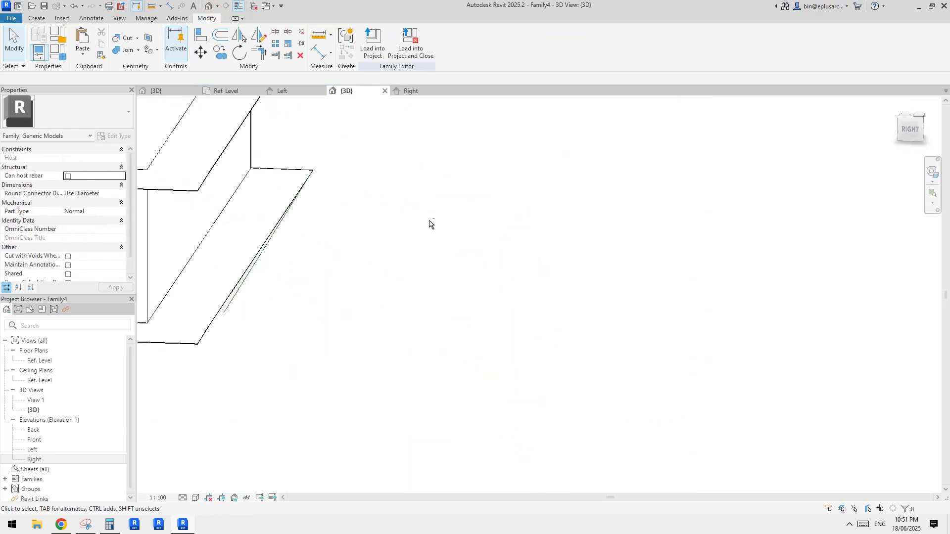
{"action": "middle_click_drag", "start_coordinate": [535, 202], "coordinate": [486, 204], "text": "shift"}
{"action": "left_click", "coordinate": [504, 287]}
{"action": "scroll", "coordinate": [486, 205], "scroll_direction": "up", "scroll_amount": 2}
{"action": "left_click", "coordinate": [128, 50]}
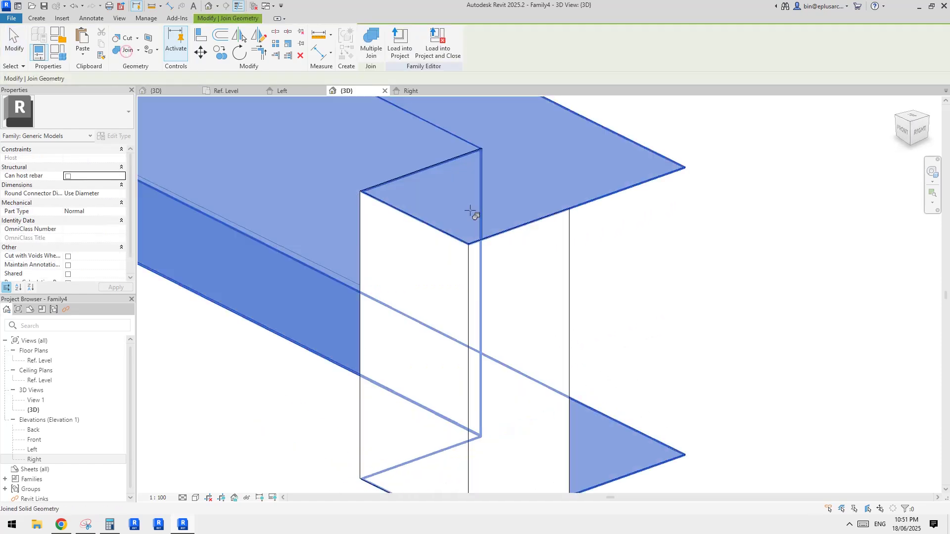
{"action": "middle_click_drag", "start_coordinate": [540, 336], "coordinate": [543, 210]}
{"action": "scroll", "coordinate": [537, 388], "scroll_direction": "up", "scroll_amount": 3}
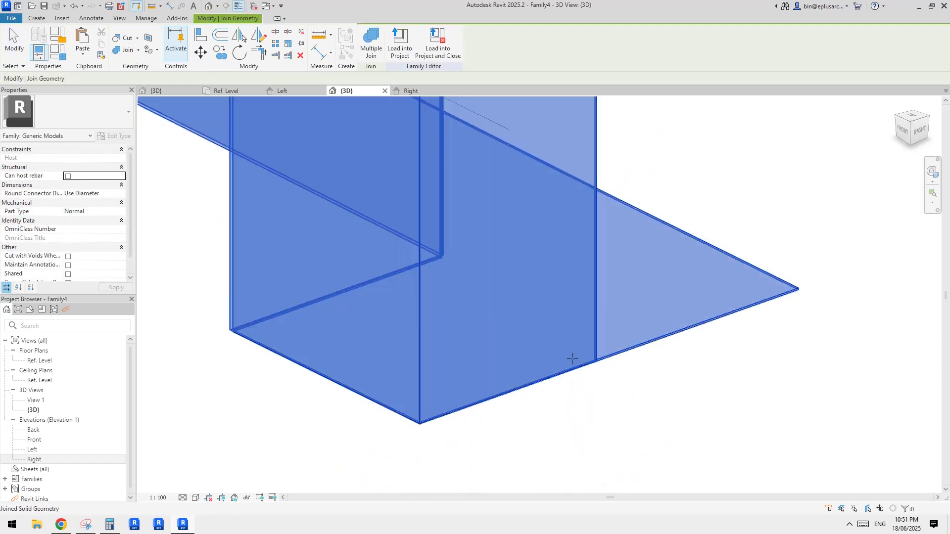
{"action": "left_click", "coordinate": [572, 359]}
{"action": "left_click", "coordinate": [639, 342]}
{"action": "key", "text": "Escape"}
Examine the wall extrusion's lower corner against the bottom plate and its upper edges against the top plate
{"action": "scroll", "coordinate": [488, 342], "scroll_direction": "up", "scroll_amount": 5}
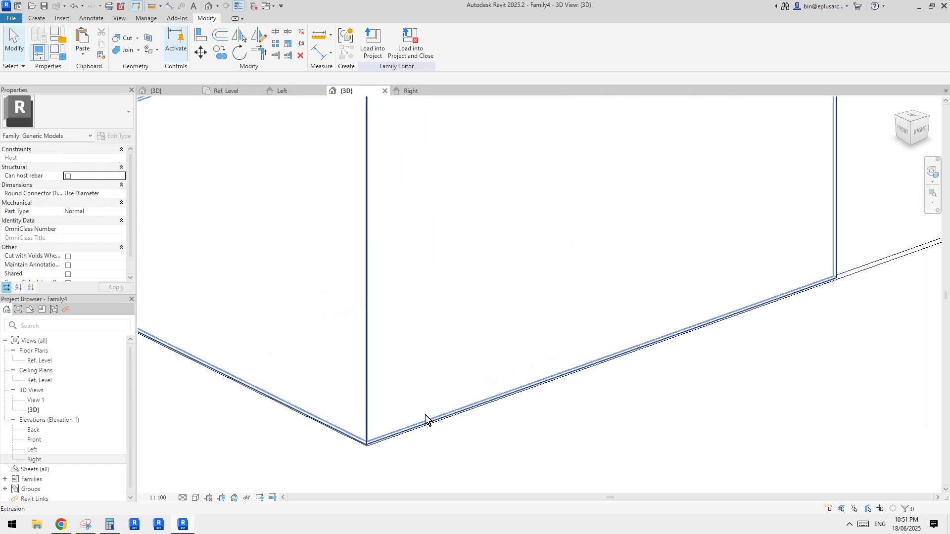
{"action": "left_click", "coordinate": [350, 449]}
{"action": "scroll", "coordinate": [348, 454], "scroll_direction": "up", "scroll_amount": 3}
{"action": "middle_click_drag", "start_coordinate": [378, 441], "coordinate": [476, 359]}
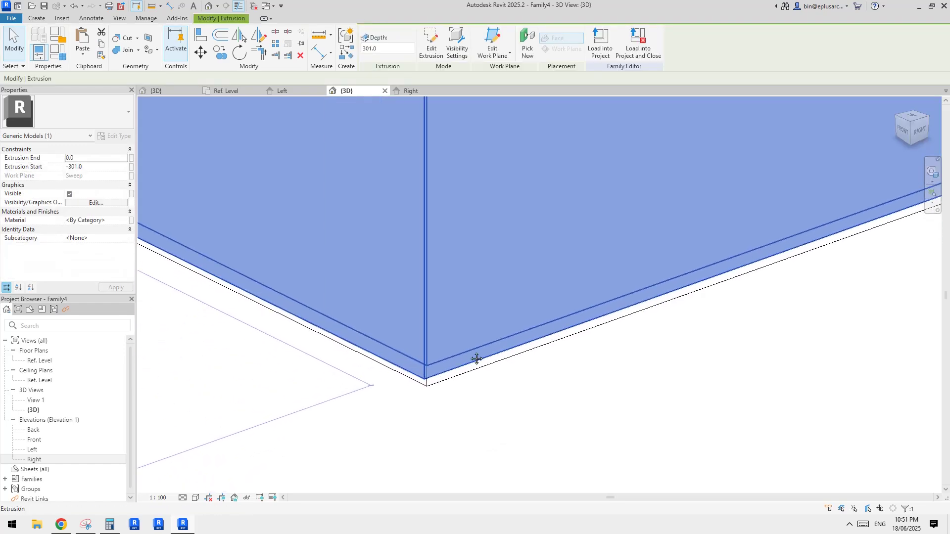
{"action": "key", "text": "Escape"}
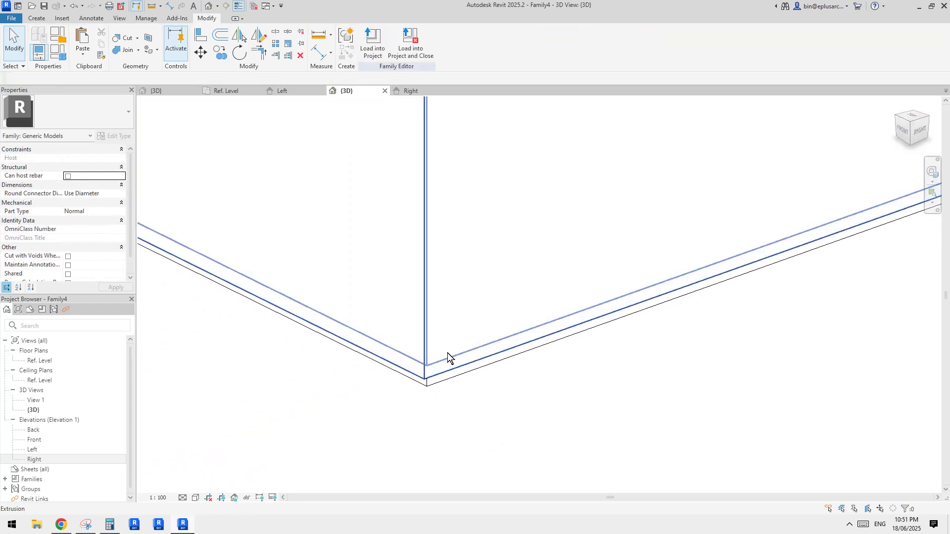
{"action": "left_click", "coordinate": [446, 330]}
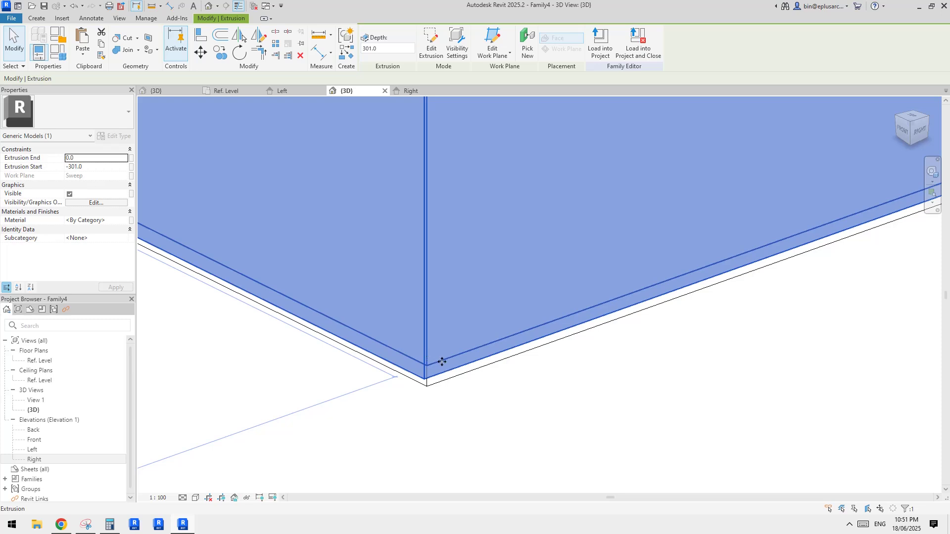
{"action": "scroll", "coordinate": [439, 372], "scroll_direction": "down", "scroll_amount": 3}
{"action": "middle_click_drag", "start_coordinate": [485, 287], "coordinate": [485, 358]}
{"action": "scroll", "coordinate": [481, 329], "scroll_direction": "down", "scroll_amount": 2}
{"action": "middle_click_drag", "start_coordinate": [450, 243], "coordinate": [467, 368]}
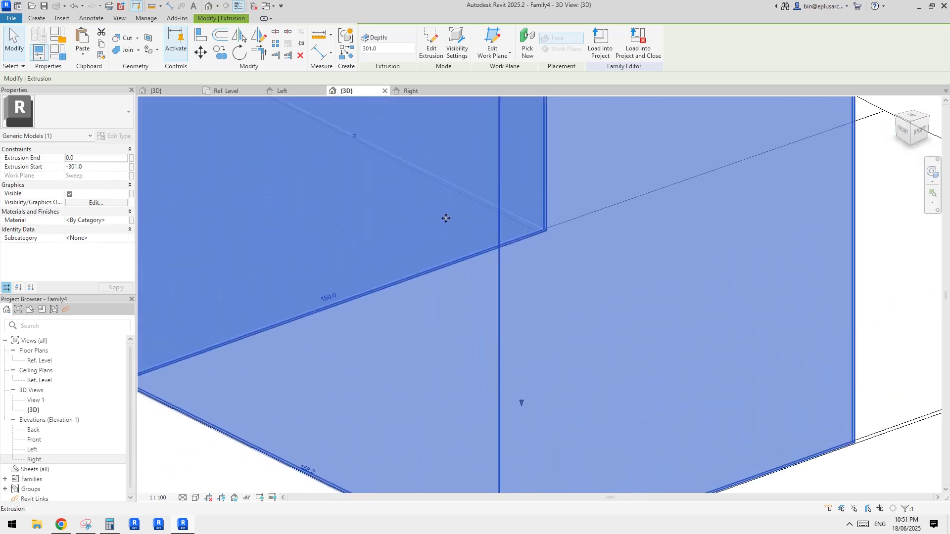
{"action": "middle_click_drag", "start_coordinate": [446, 218], "coordinate": [458, 372]}
{"action": "middle_click_drag", "start_coordinate": [448, 218], "coordinate": [445, 386]}
{"action": "middle_click_drag", "start_coordinate": [427, 252], "coordinate": [454, 461]}
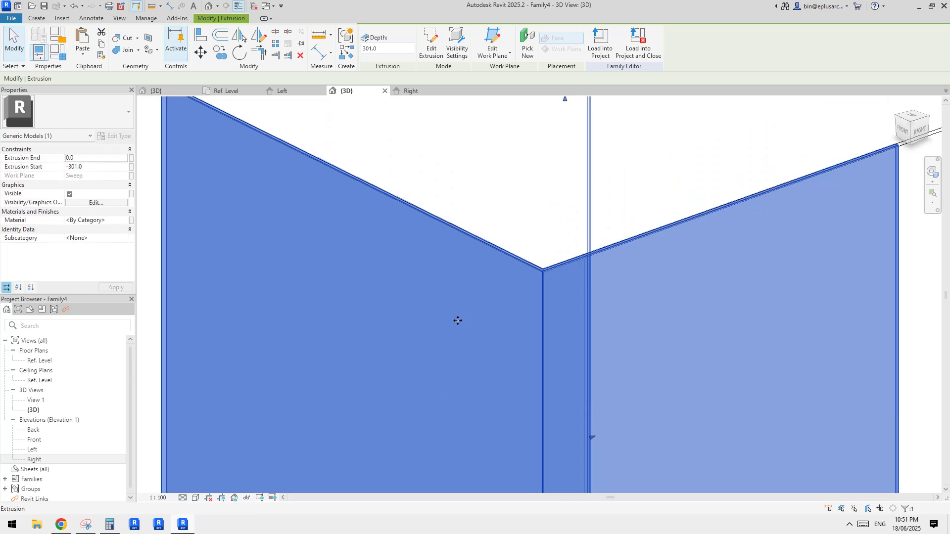
{"action": "key", "text": "Escape"}
{"action": "scroll", "coordinate": [568, 272], "scroll_direction": "down", "scroll_amount": 4}
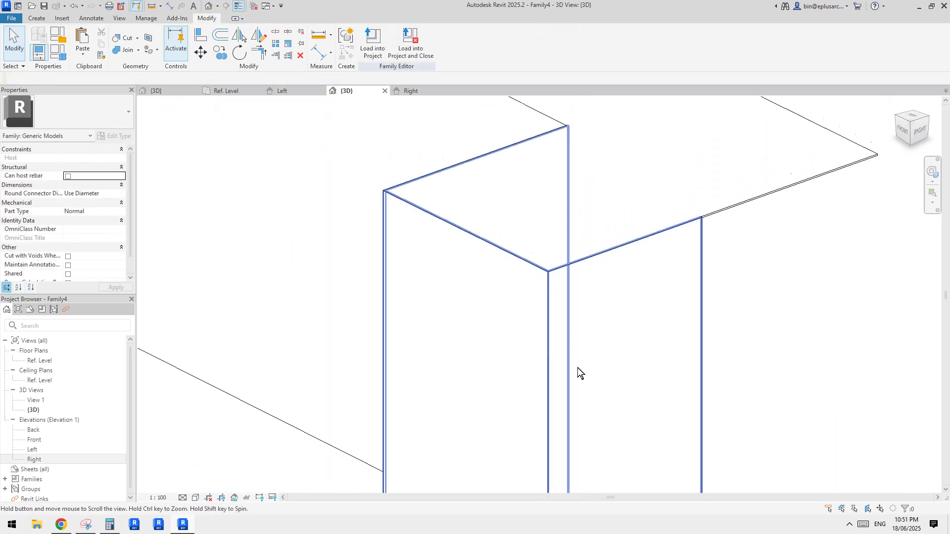
Try to stretch the wall extrusion's lower face beyond the bottom plate, to a depth of about 311 mm
{"action": "middle_click_drag", "start_coordinate": [577, 370], "coordinate": [559, 246]}
{"action": "scroll", "coordinate": [556, 365], "scroll_direction": "down", "scroll_amount": 2}
{"action": "scroll", "coordinate": [539, 346], "scroll_direction": "up", "scroll_amount": 3}
{"action": "left_click", "coordinate": [515, 326]}
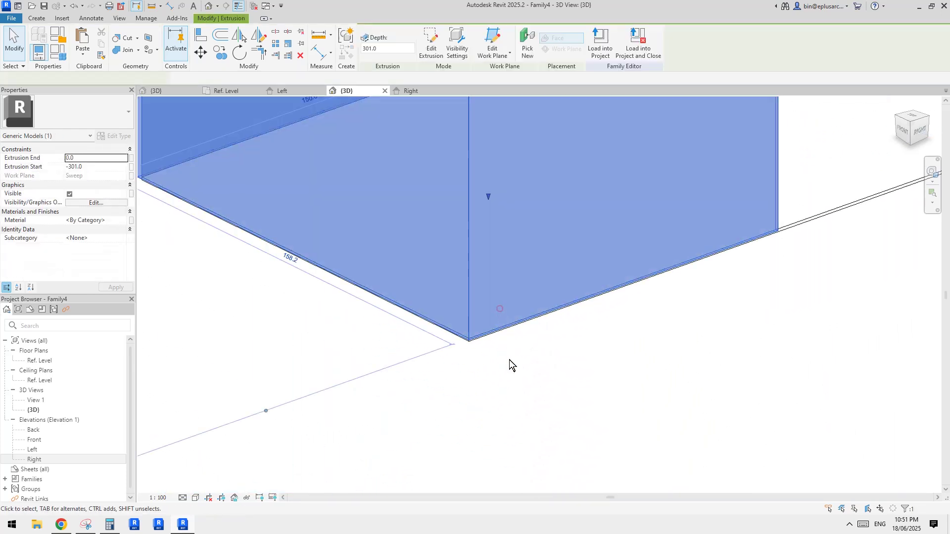
{"action": "left_click_drag", "start_coordinate": [495, 207], "coordinate": [527, 357]}
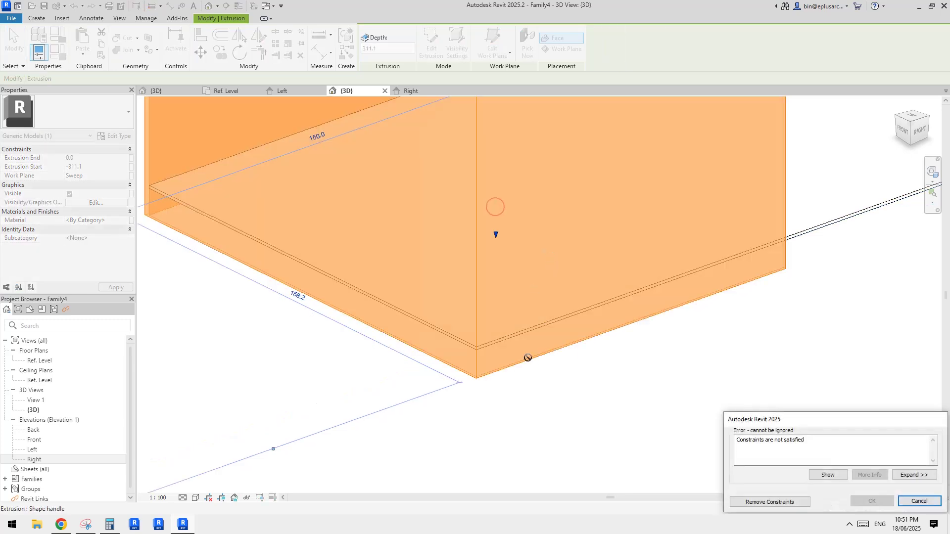
Remove the unsatisfied constraints from the end extrusion, align its lower face to the sweep's outer edge and lock the alignment
{"action": "left_click", "coordinate": [770, 502]}
{"action": "middle_click_drag", "start_coordinate": [692, 320], "coordinate": [592, 349]}
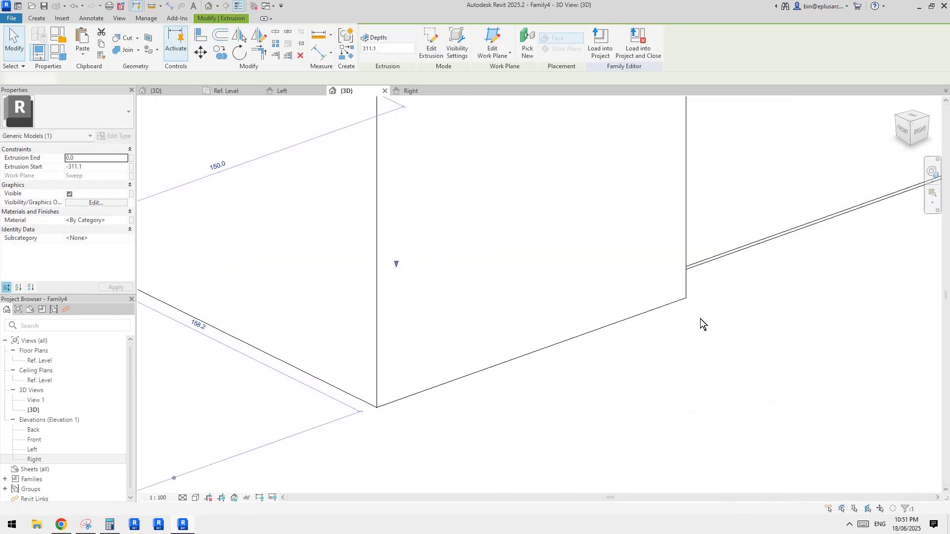
{"action": "key", "text": "a"}
{"action": "key", "text": "l"}
{"action": "left_click", "coordinate": [715, 262]}
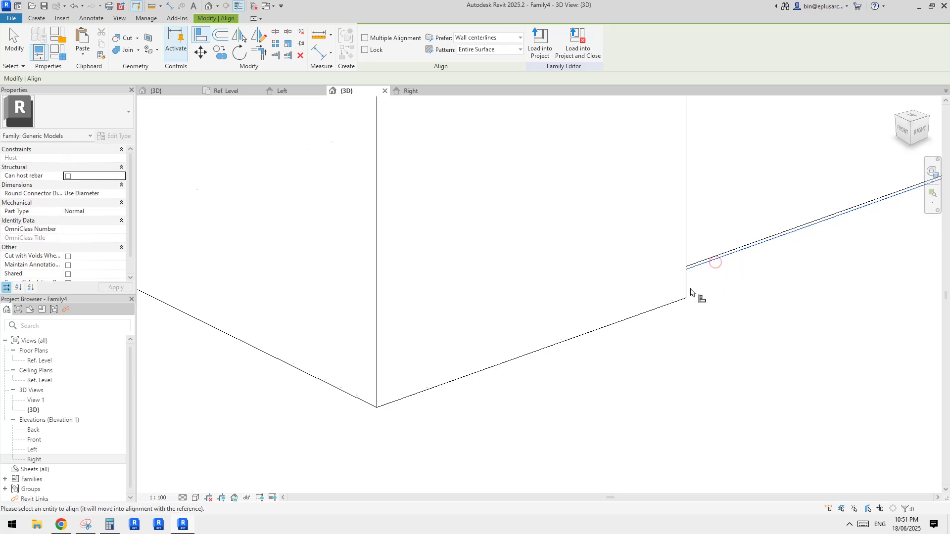
{"action": "left_click", "coordinate": [679, 311]}
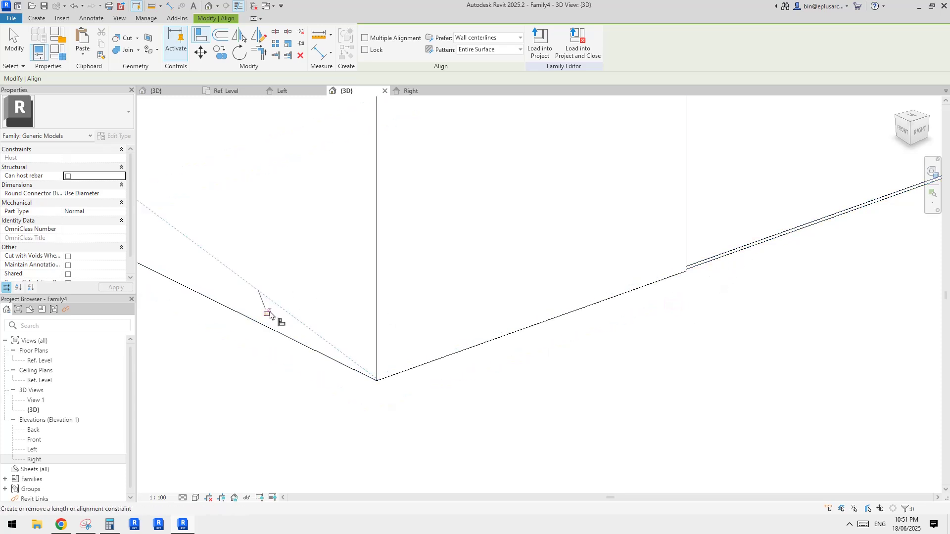
{"action": "left_click", "coordinate": [269, 312]}
{"action": "scroll", "coordinate": [520, 328], "scroll_direction": "down", "scroll_amount": 1}
{"action": "key", "text": "Escape"}
{"action": "scroll", "coordinate": [523, 322], "scroll_direction": "down", "scroll_amount": 2}
Inspect the joined solid from below and compare it with the rainhead figure in Snipping Tool before returning to Revit
{"action": "left_click", "coordinate": [491, 299]}
{"action": "middle_click_drag", "start_coordinate": [491, 298], "coordinate": [512, 197], "text": "shift"}
{"action": "left_click", "coordinate": [651, 229]}
{"action": "scroll", "coordinate": [651, 229], "scroll_direction": "up", "scroll_amount": 2}
{"action": "middle_click_drag", "start_coordinate": [651, 230], "coordinate": [642, 210], "text": "shift"}
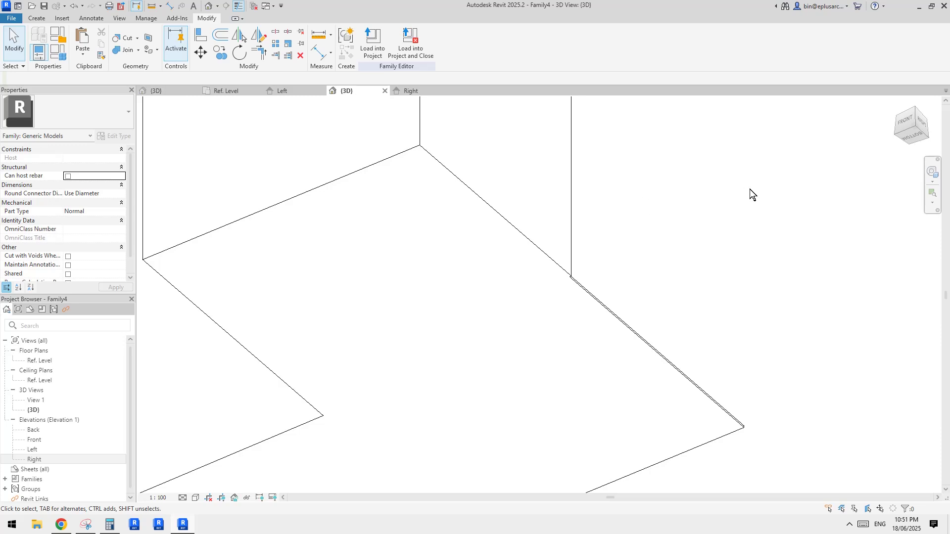
{"action": "middle_click_drag", "start_coordinate": [750, 189], "coordinate": [456, 240], "text": "shift"}
{"action": "left_click", "coordinate": [501, 257]}
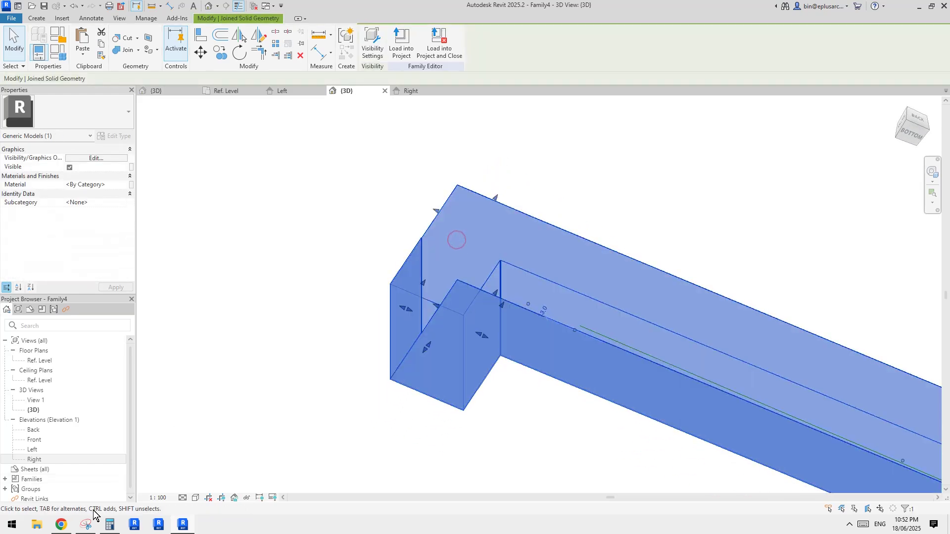
{"action": "left_click", "coordinate": [86, 523]}
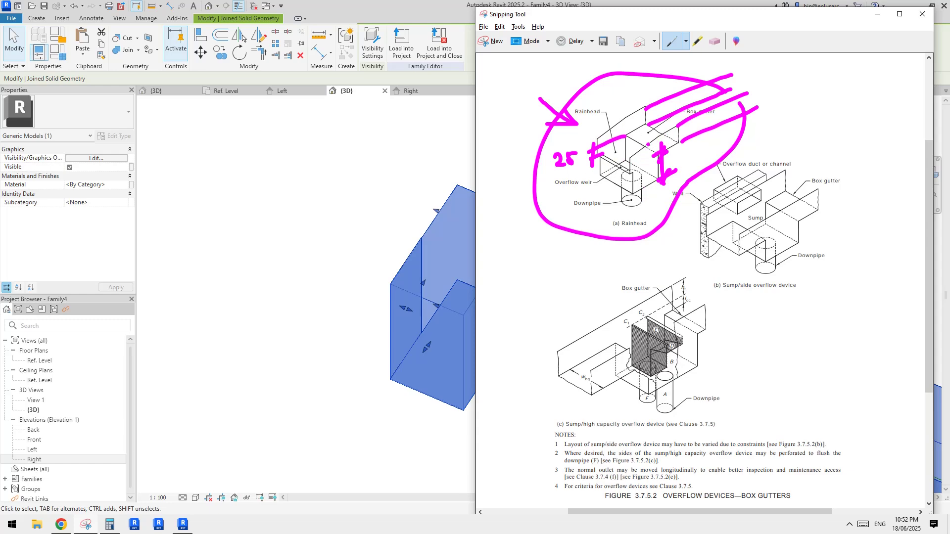
{"action": "left_click", "coordinate": [353, 224]}
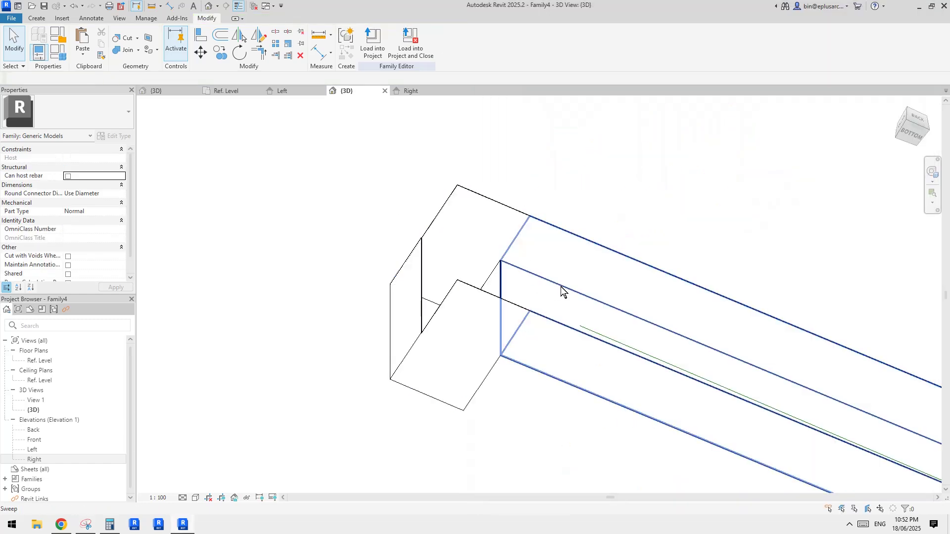
Edit the sketch of the rainhead plate on the Ref. Level and copy its short edge by the gutter 50 mm inward
{"action": "left_click", "coordinate": [501, 277]}
{"action": "left_click", "coordinate": [450, 129]}
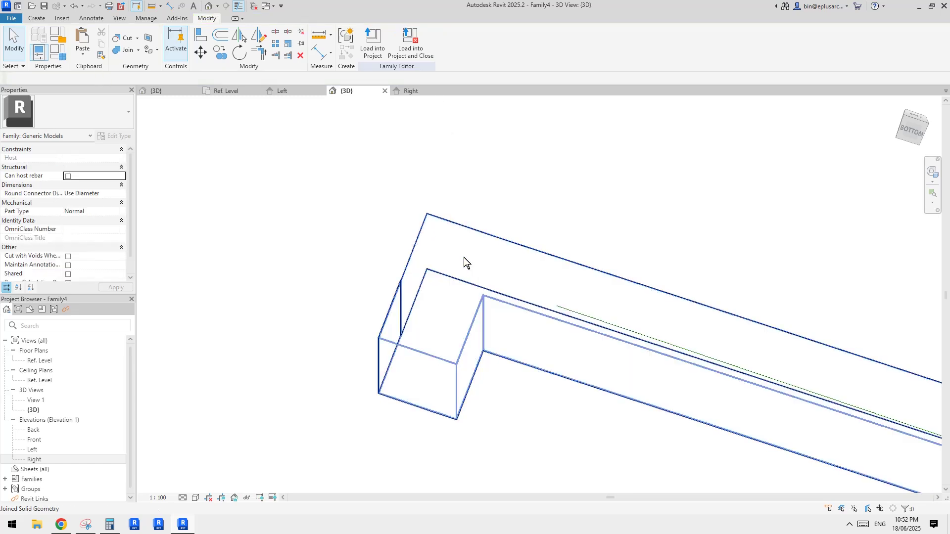
{"action": "left_click", "coordinate": [444, 274]}
{"action": "left_click", "coordinate": [429, 43]}
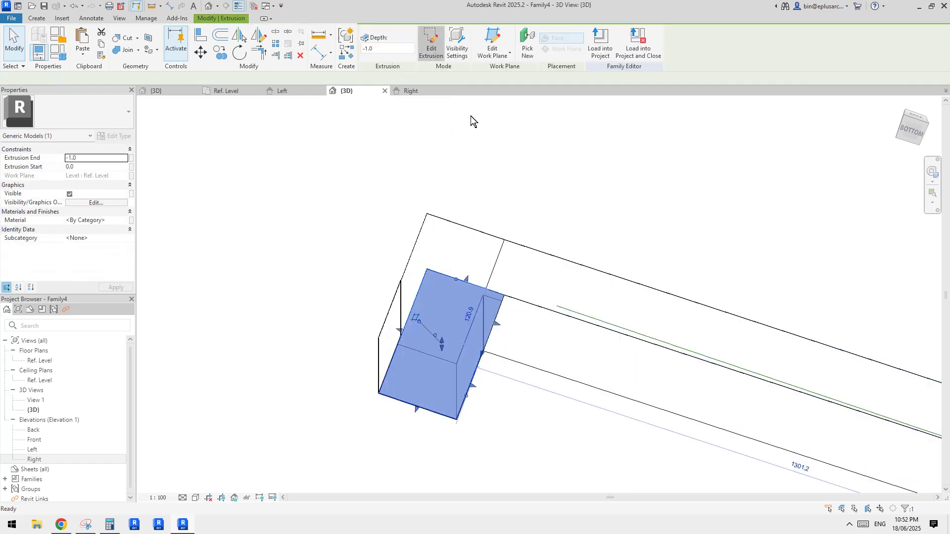
{"action": "left_click", "coordinate": [440, 274]}
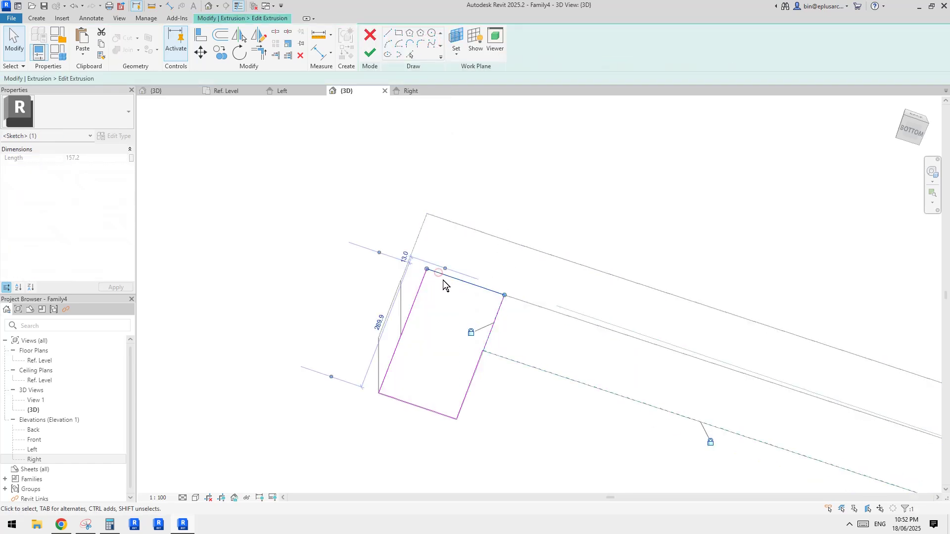
{"action": "key", "text": "c"}
{"action": "key", "text": "o"}
{"action": "left_click", "coordinate": [440, 288]}
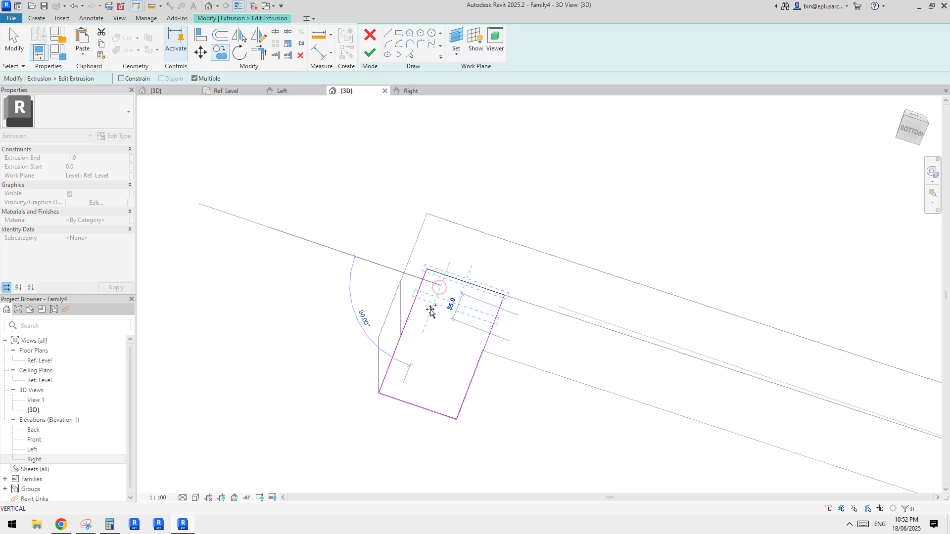
{"action": "left_click", "coordinate": [432, 309]}
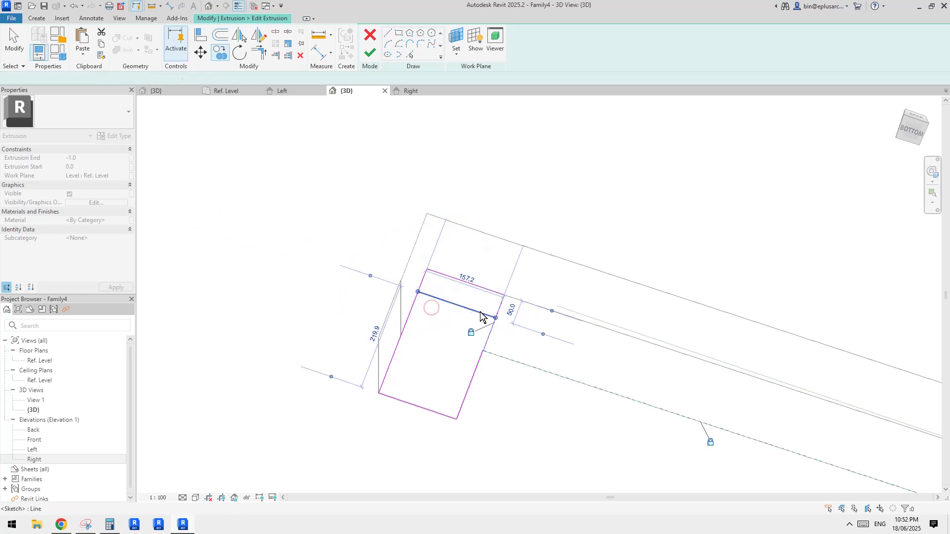
{"action": "key", "text": "Escape"}
Slope the copied line to the plate's gutter-side corner, trim the sketch, delete the original short edge and finish the extrusion
{"action": "left_click_drag", "start_coordinate": [490, 319], "coordinate": [504, 295]}
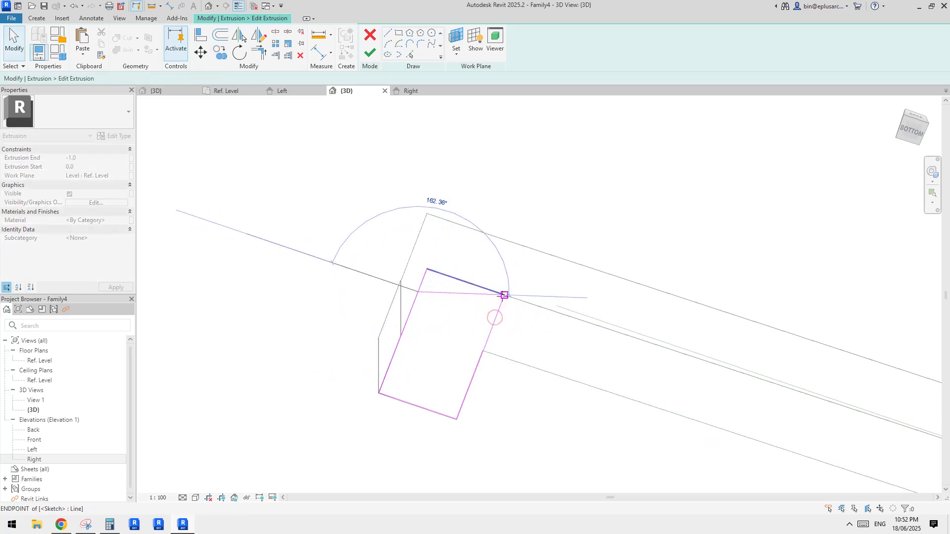
{"action": "key", "text": "t"}
{"action": "key", "text": "r"}
{"action": "key", "text": "Escape"}
{"action": "left_click", "coordinate": [443, 275]}
{"action": "key", "text": "Delete"}
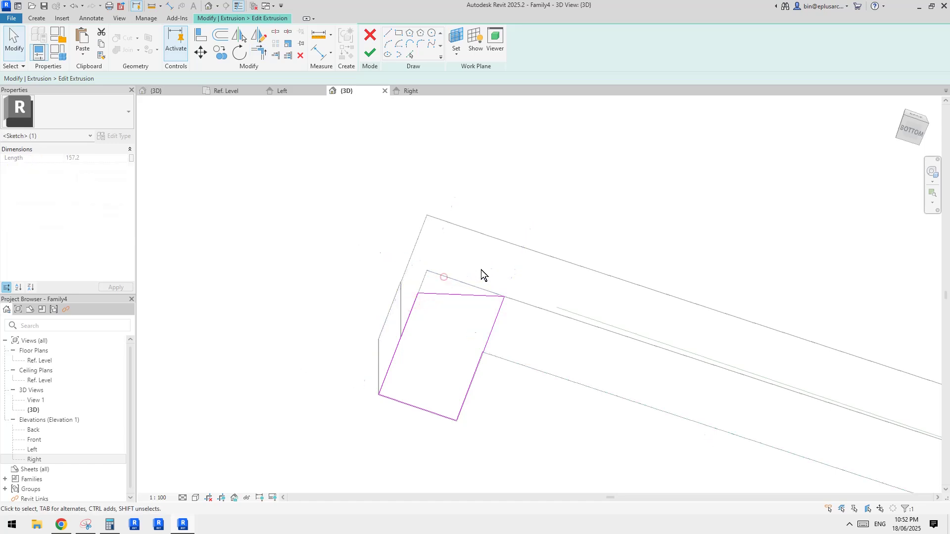
{"action": "middle_click_drag", "start_coordinate": [537, 234], "coordinate": [533, 248]}
{"action": "left_click", "coordinate": [373, 56]}
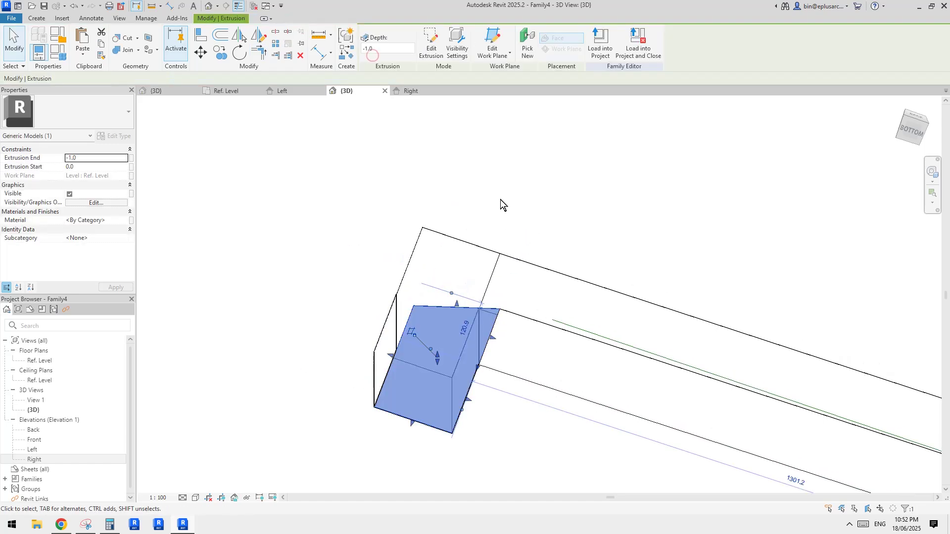
Edit the opposite plate's sketch to match by picking the sloped edge, trimming the profile to it and finishing the extrusion
{"action": "left_click", "coordinate": [500, 200]}
{"action": "left_click", "coordinate": [448, 238]}
{"action": "left_click", "coordinate": [453, 245]}
{"action": "key", "text": "Tab"}
{"action": "left_click", "coordinate": [442, 237]}
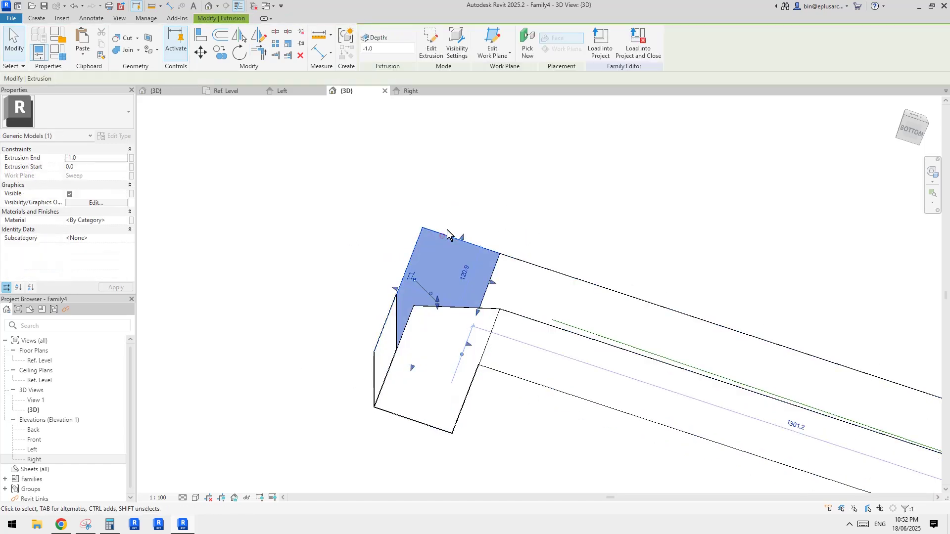
{"action": "left_click", "coordinate": [431, 43]}
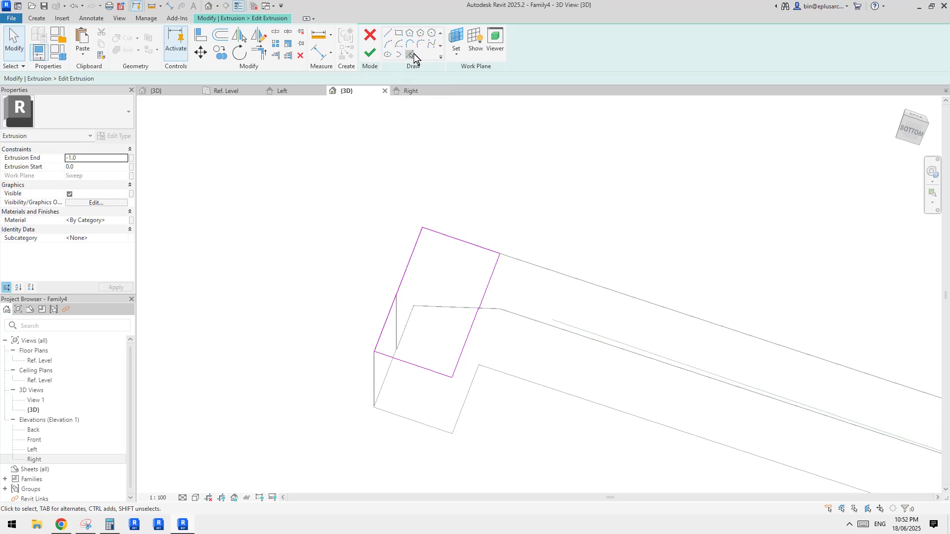
{"action": "left_click", "coordinate": [410, 54]}
{"action": "left_click", "coordinate": [455, 307]}
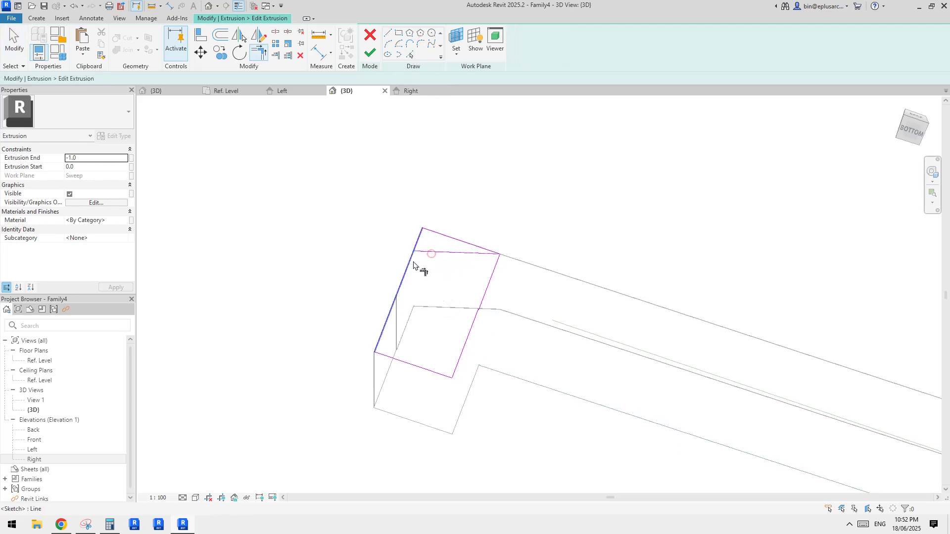
{"action": "left_click", "coordinate": [414, 263]}
{"action": "left_click", "coordinate": [494, 262]}
{"action": "key", "text": "Escape"}
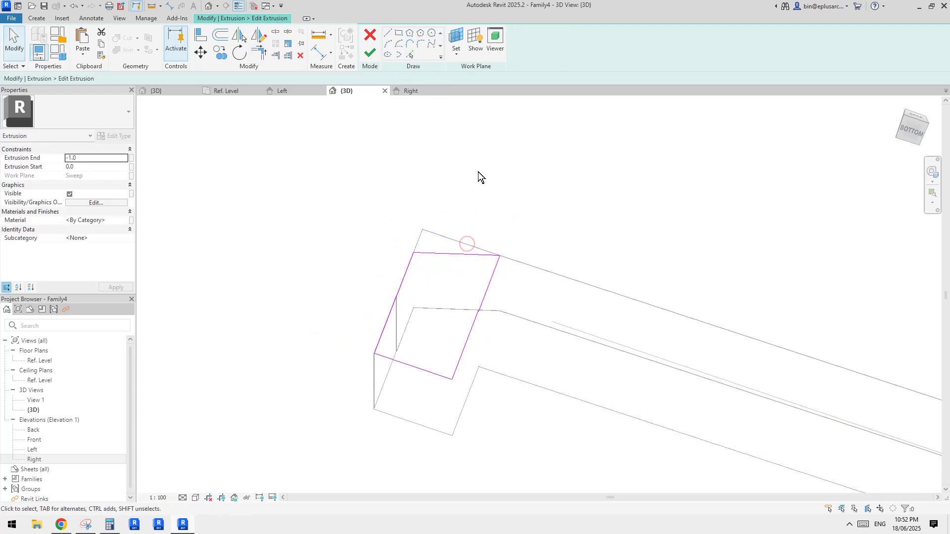
{"action": "left_click", "coordinate": [369, 52]}
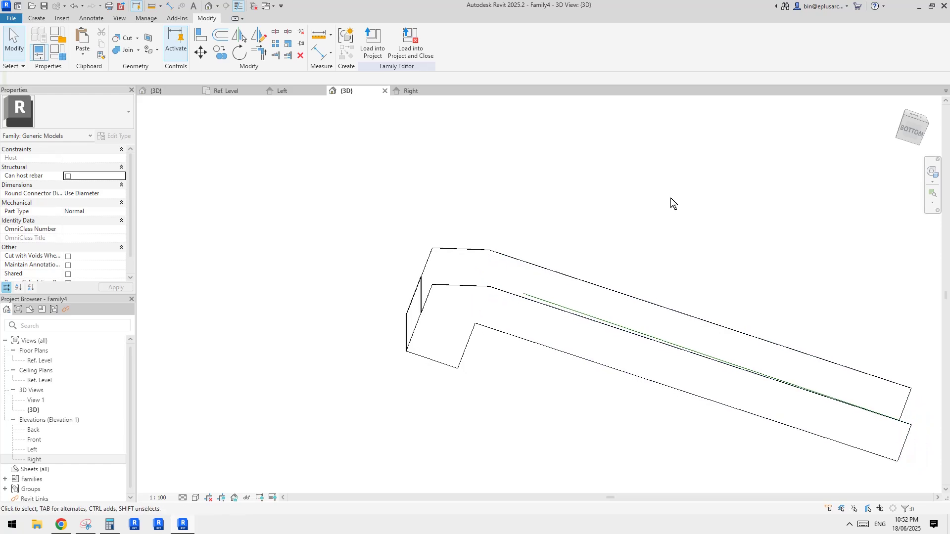
Test the rwh D parameter in Family Types by applying 180 and set it back to 150
{"action": "mouse_move", "coordinate": [487, 339]}
{"action": "middle_mouse_down", "text": "shift"}
{"action": "mouse_move", "coordinate": [529, 362]}
{"action": "mouse_move", "coordinate": [453, 330]}
{"action": "mouse_move", "coordinate": [488, 341]}
{"action": "middle_mouse_up", "text": "shift"}
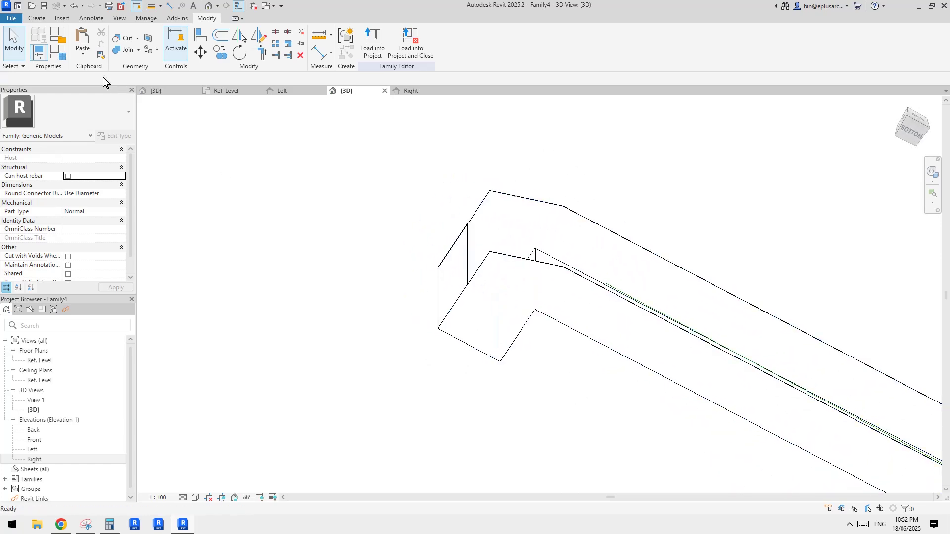
{"action": "left_click", "coordinate": [64, 55]}
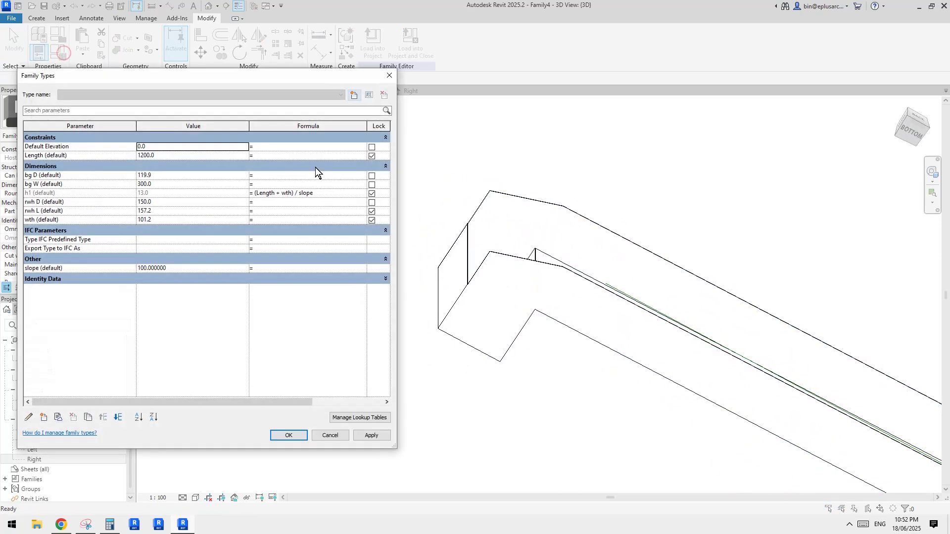
{"action": "left_click", "coordinate": [168, 204]}
{"action": "type", "text": "180"}
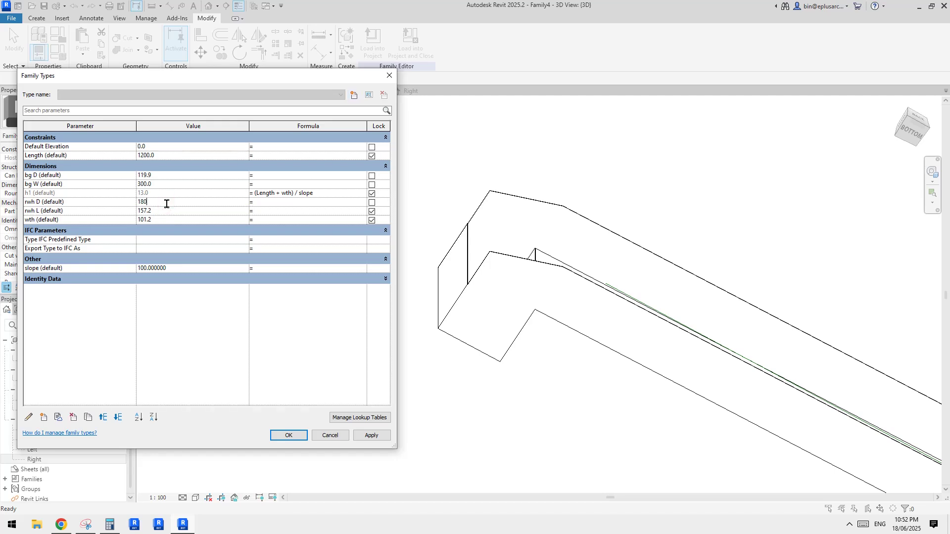
{"action": "left_click", "coordinate": [376, 436]}
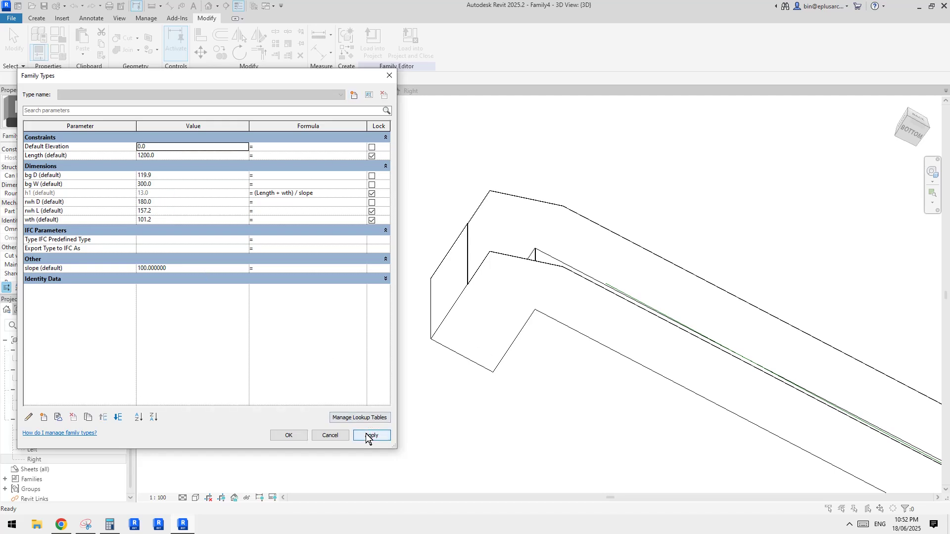
{"action": "left_click", "coordinate": [169, 202]}
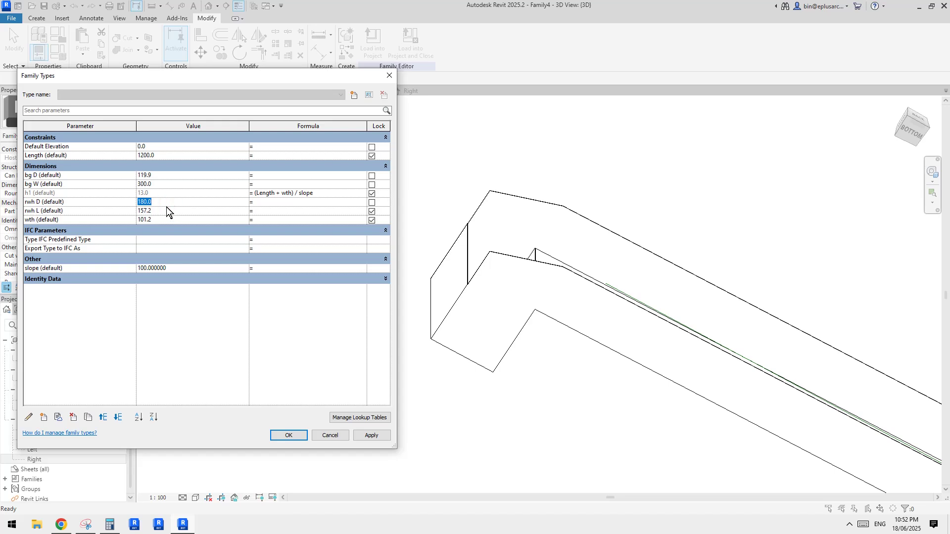
{"action": "type", "text": "150"}
{"action": "left_click", "coordinate": [374, 436]}
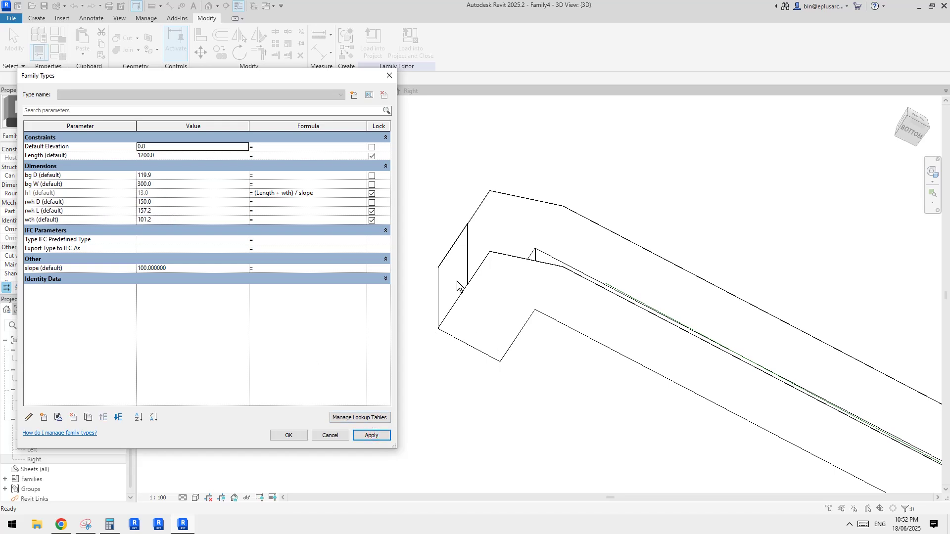
Set the rwh L parameter to 180 and the wth parameter to 150 in Family Types, applying each change
{"action": "left_click", "coordinate": [159, 211]}
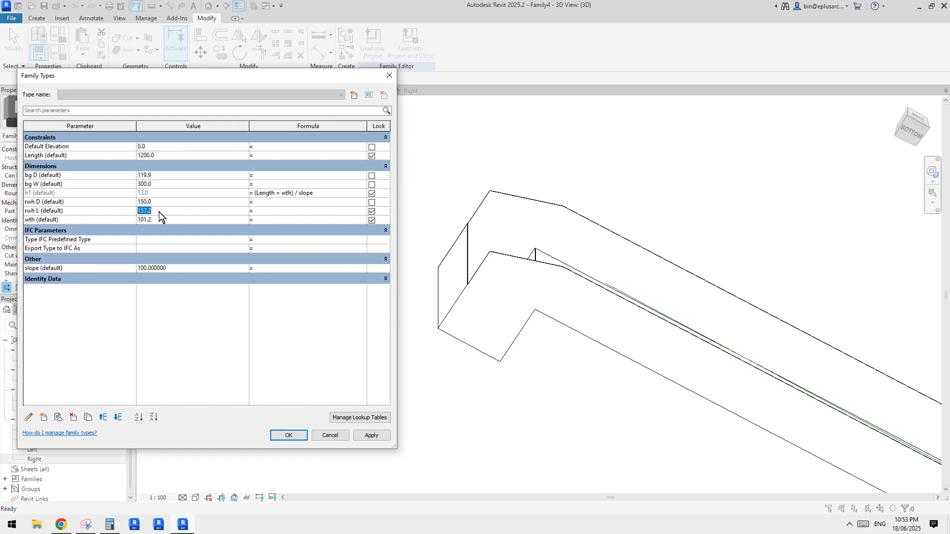
{"action": "type", "text": "180"}
{"action": "left_click", "coordinate": [374, 435]}
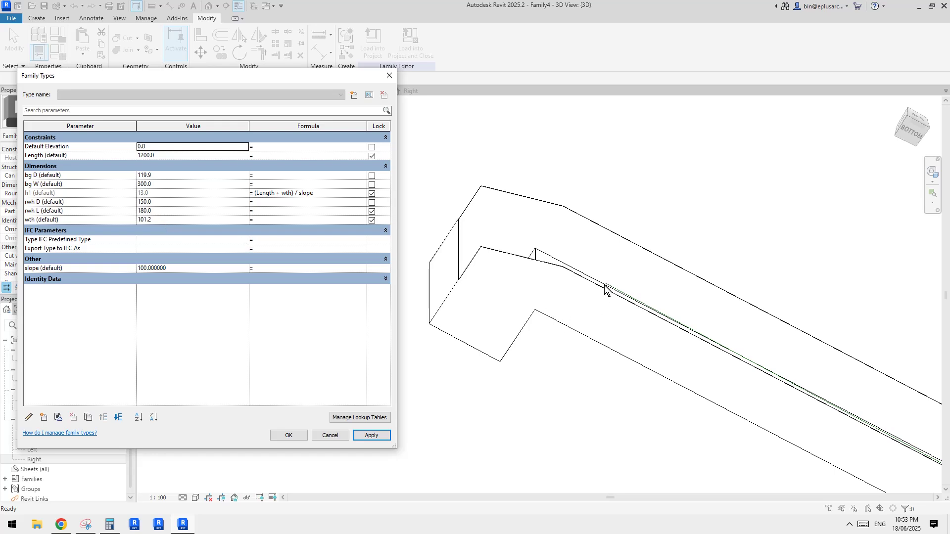
{"action": "left_click", "coordinate": [159, 219]}
{"action": "type", "text": "150"}
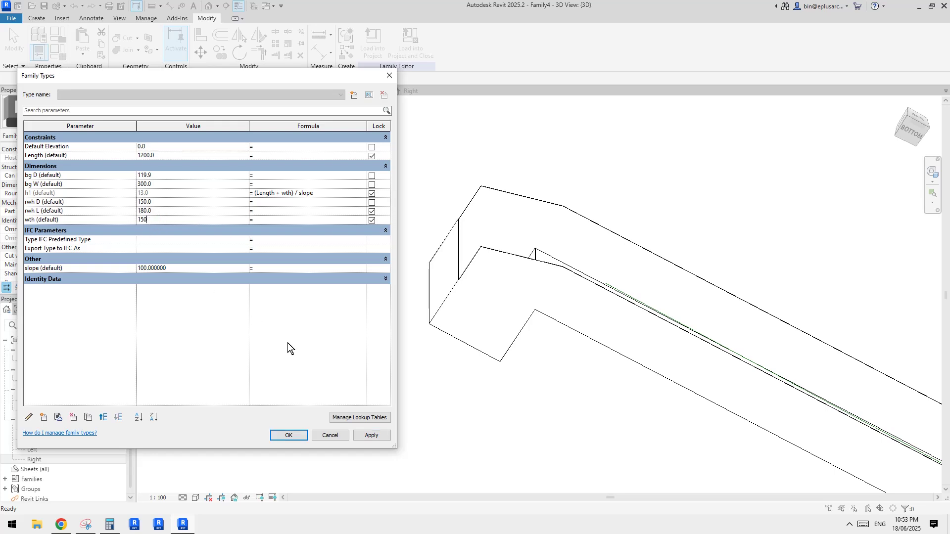
{"action": "left_click", "coordinate": [370, 435]}
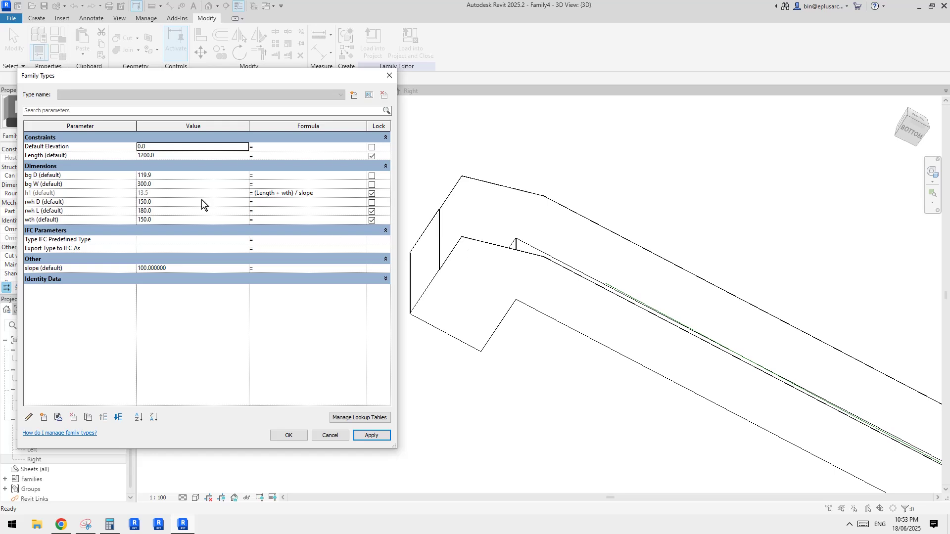
Set the bg D parameter to 150, apply it and accept the family types
{"action": "left_click", "coordinate": [158, 176]}
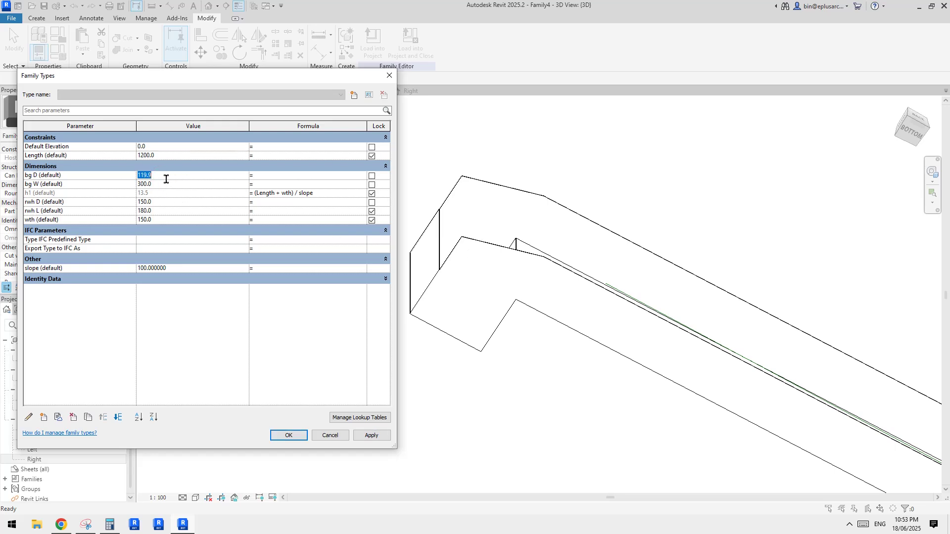
{"action": "left_click", "coordinate": [376, 434]}
{"action": "left_click", "coordinate": [289, 436]}
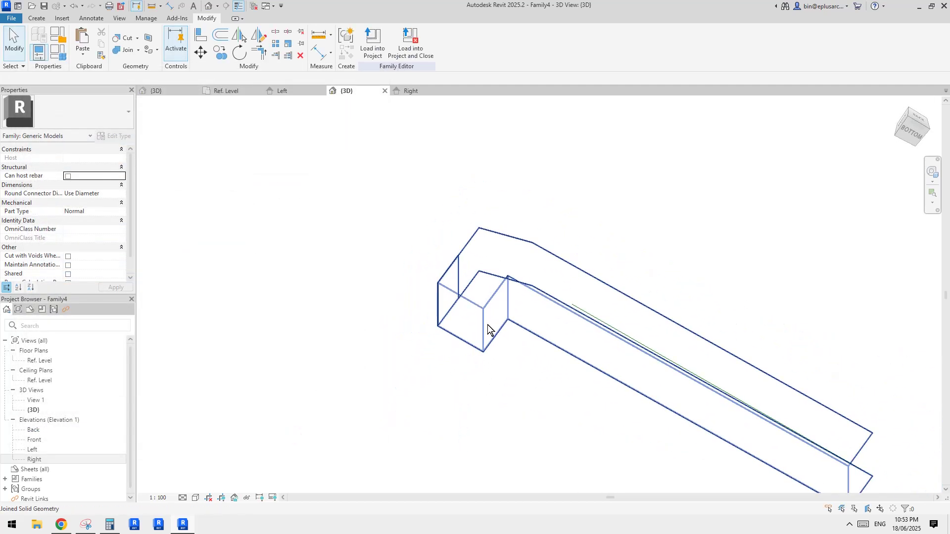
Review the gutter and rainhead profile with its labelled dimensions in the Ref. Level plan and open the Front elevation
{"action": "double_click", "coordinate": [39, 360]}
{"action": "scroll", "coordinate": [533, 295], "scroll_direction": "down", "scroll_amount": 1}
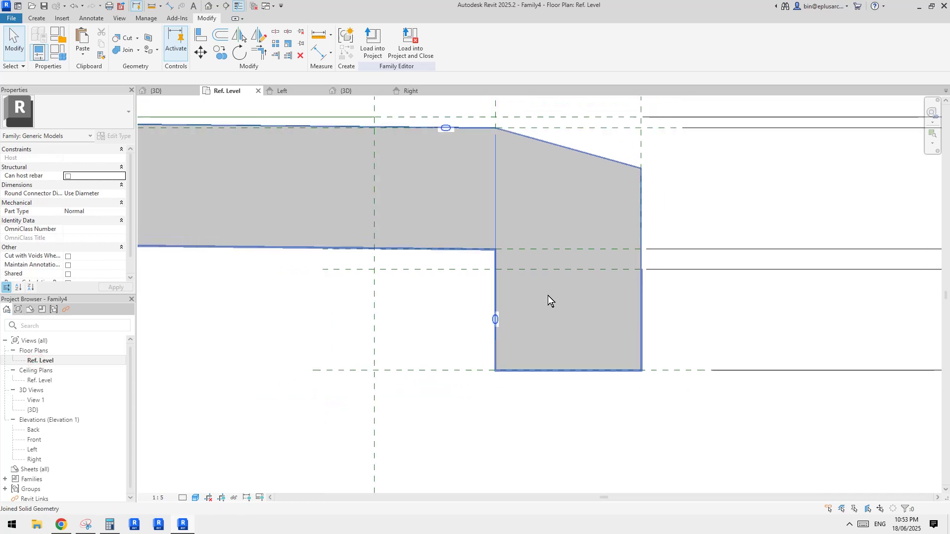
{"action": "scroll", "coordinate": [534, 293], "scroll_direction": "down", "scroll_amount": 1}
{"action": "middle_click_drag", "start_coordinate": [539, 292], "coordinate": [507, 281]}
{"action": "scroll", "coordinate": [460, 280], "scroll_direction": "down", "scroll_amount": 1}
{"action": "scroll", "coordinate": [468, 279], "scroll_direction": "down", "scroll_amount": 1}
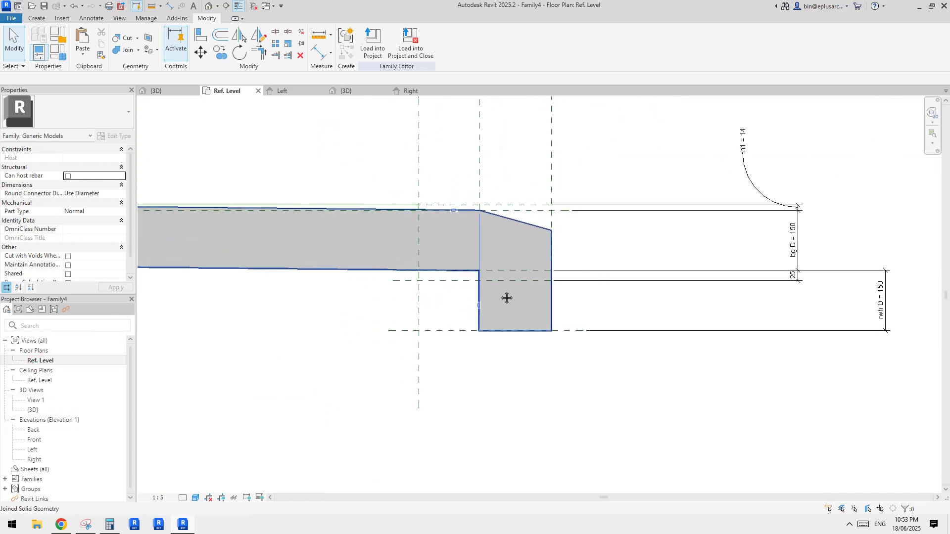
{"action": "double_click", "coordinate": [37, 440]}
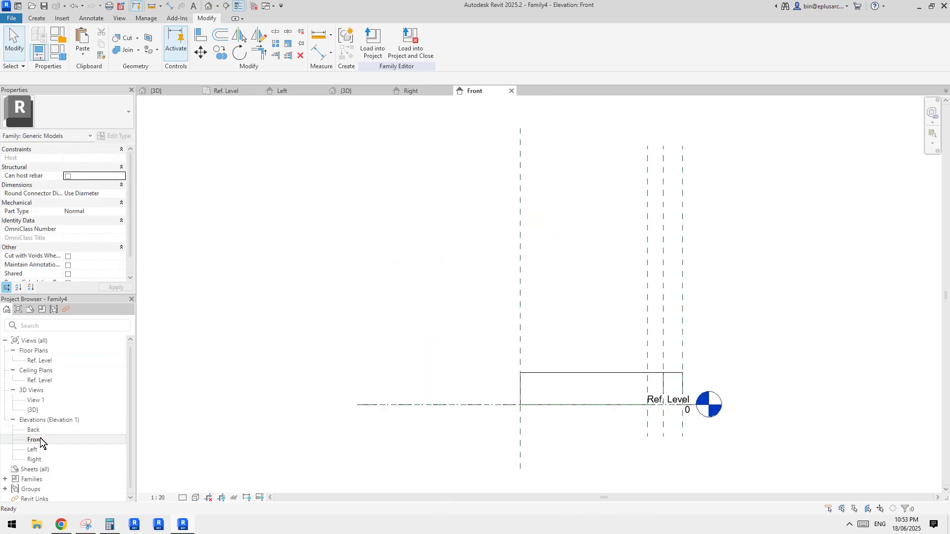
Draw one horizontal and one vertical reference plane crossing each other inside the rainhead outline in the Front elevation
{"action": "scroll", "coordinate": [495, 306], "scroll_direction": "up", "scroll_amount": 3}
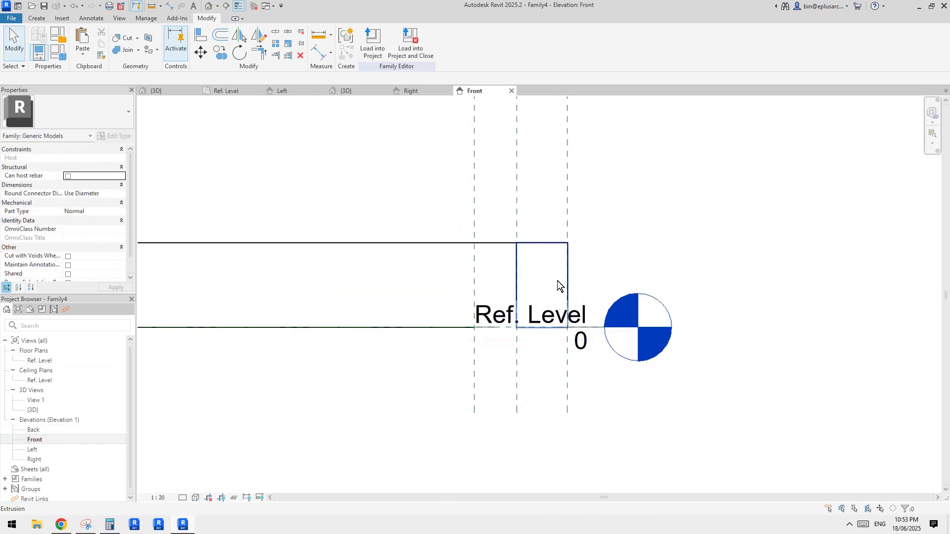
{"action": "key", "text": "r"}
{"action": "key", "text": "p"}
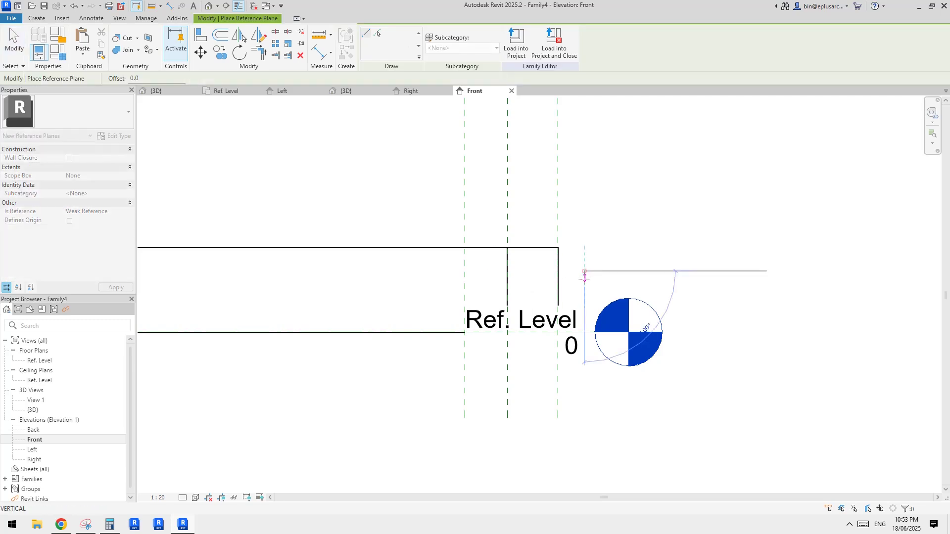
{"action": "left_click", "coordinate": [438, 285]}
{"action": "left_click", "coordinate": [589, 286]}
{"action": "left_click", "coordinate": [533, 210]}
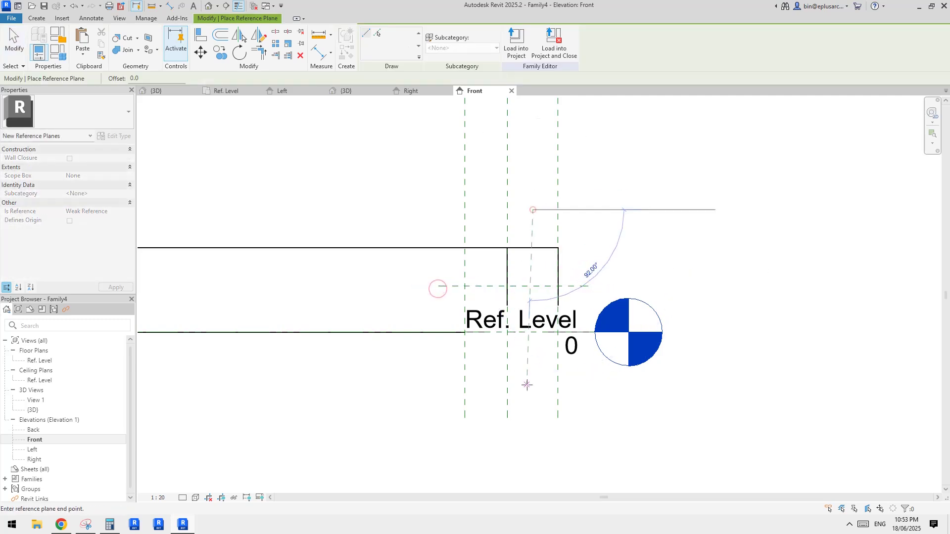
{"action": "left_click", "coordinate": [533, 390]}
{"action": "key", "text": "Escape"}
{"action": "key", "text": "Escape"}
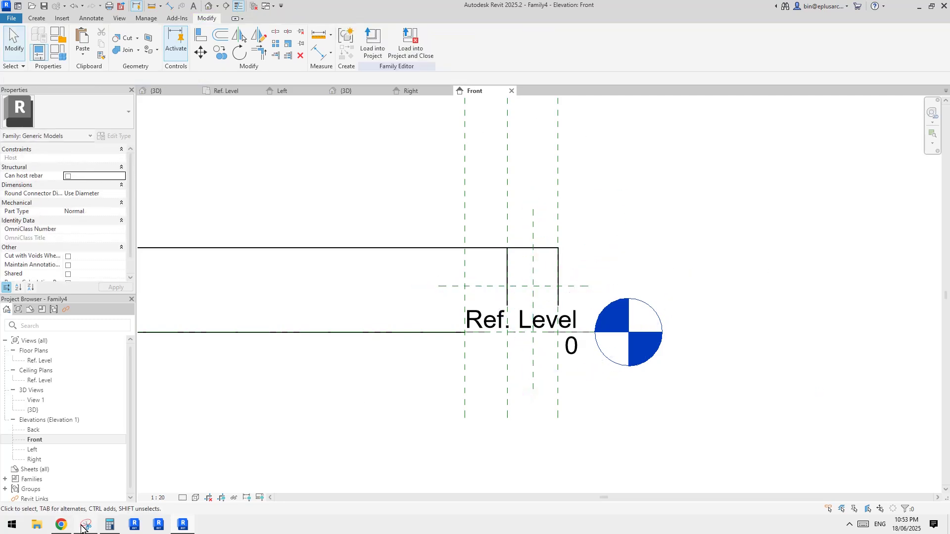
Switch to the Snipping Tool to check the rainhead and downpipe figure, return to Revit and inspect the vertical downpipe reference plane
{"action": "left_click", "coordinate": [61, 526]}
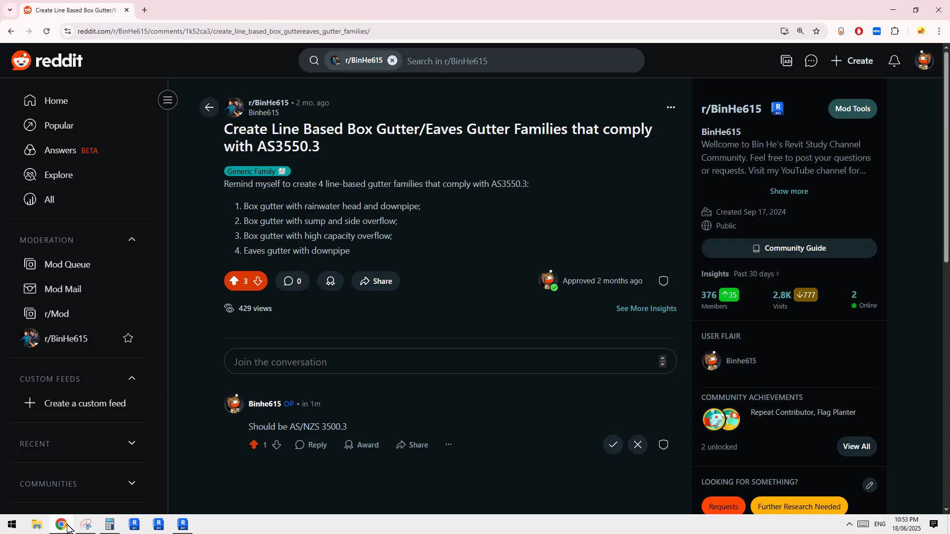
{"action": "left_click", "coordinate": [110, 526]}
{"action": "left_click", "coordinate": [177, 526]}
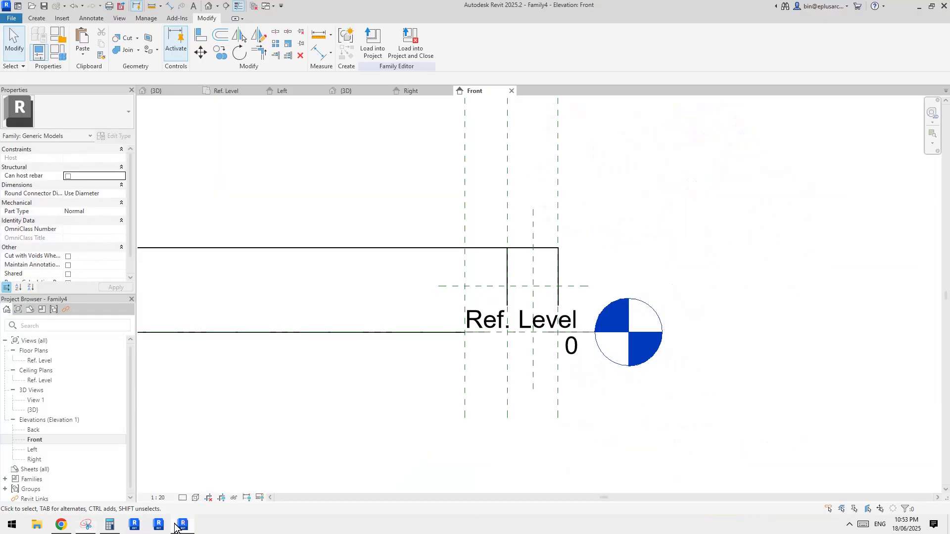
{"action": "left_click", "coordinate": [85, 527]}
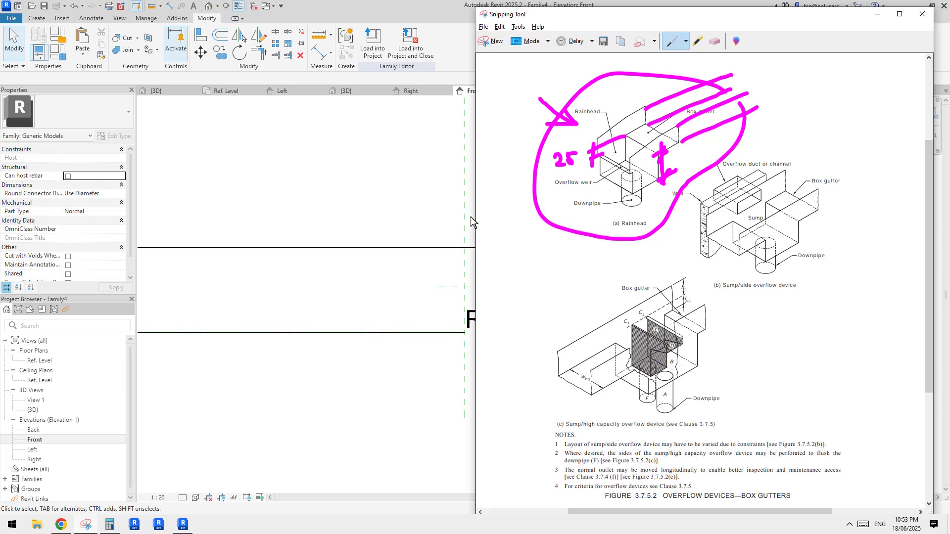
{"action": "left_click", "coordinate": [328, 236]}
{"action": "scroll", "coordinate": [544, 272], "scroll_direction": "up", "scroll_amount": 4}
{"action": "scroll", "coordinate": [535, 272], "scroll_direction": "down", "scroll_amount": 1}
{"action": "left_click", "coordinate": [526, 271]}
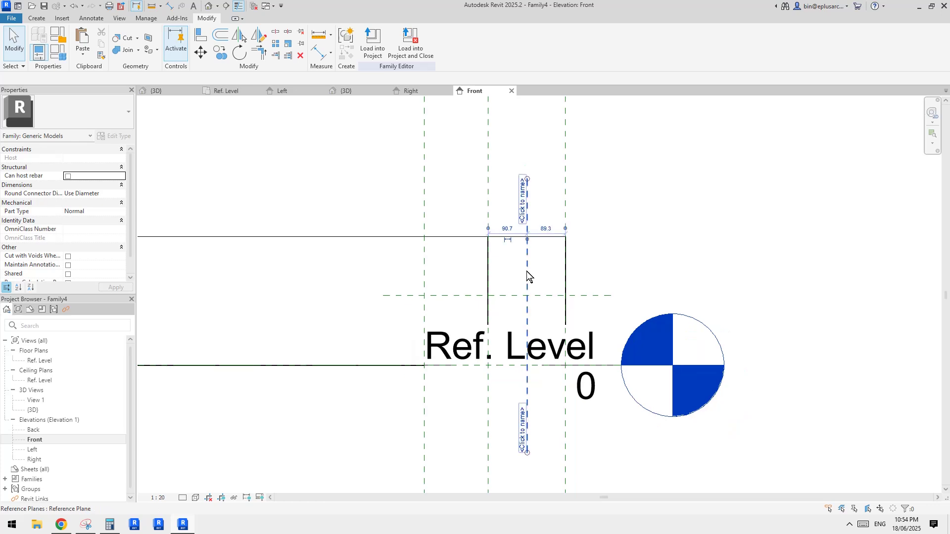
{"action": "middle_click_drag", "start_coordinate": [550, 290], "coordinate": [549, 263]}
{"action": "key", "text": "Escape"}
{"action": "middle_click_drag", "start_coordinate": [541, 220], "coordinate": [547, 254]}
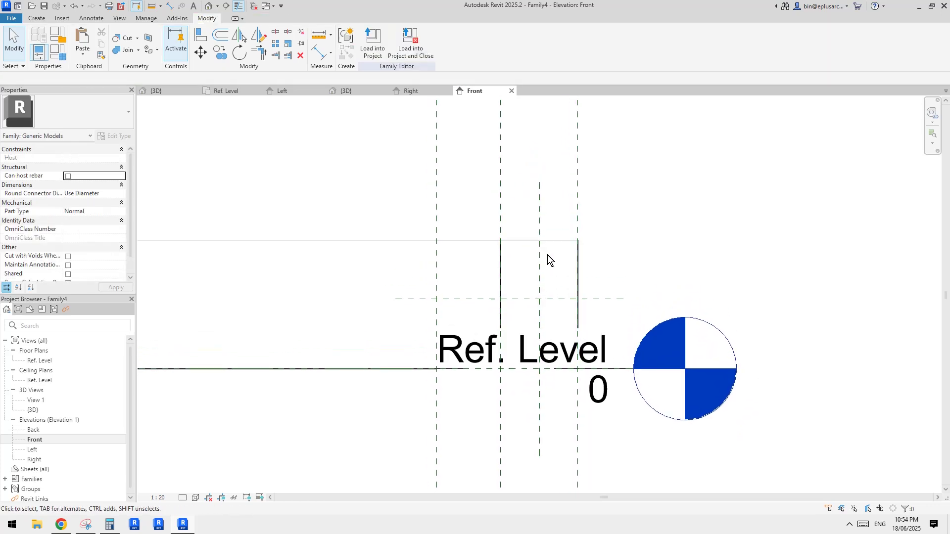
Dimension the new vertical reference plane from the plane at the rainhead's gutter-side edge
{"action": "left_click", "coordinate": [540, 218]}
{"action": "middle_click_drag", "start_coordinate": [538, 225], "coordinate": [549, 227]}
{"action": "key", "text": "d"}
{"action": "key", "text": "i"}
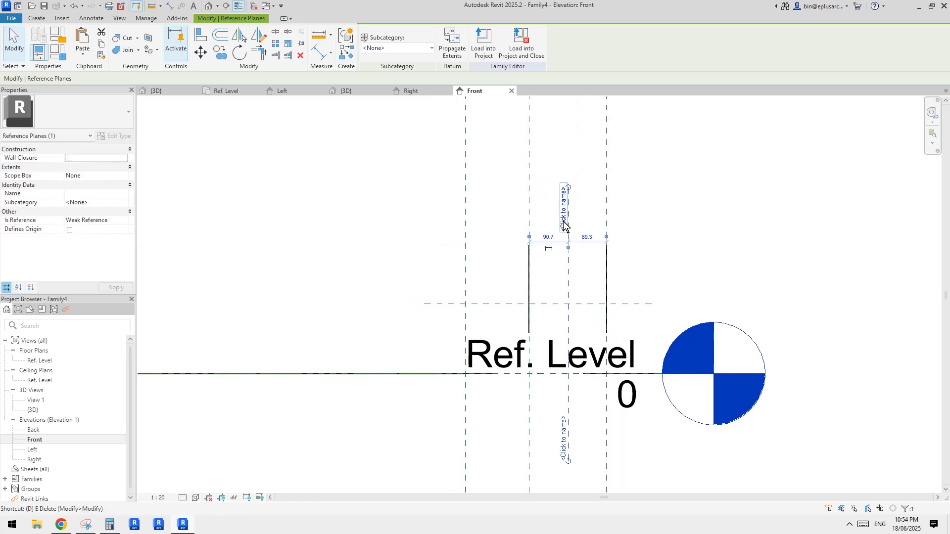
{"action": "left_click", "coordinate": [568, 212]}
{"action": "left_click", "coordinate": [530, 201]}
{"action": "middle_click_drag", "start_coordinate": [564, 159], "coordinate": [558, 224]}
{"action": "left_click", "coordinate": [525, 193]}
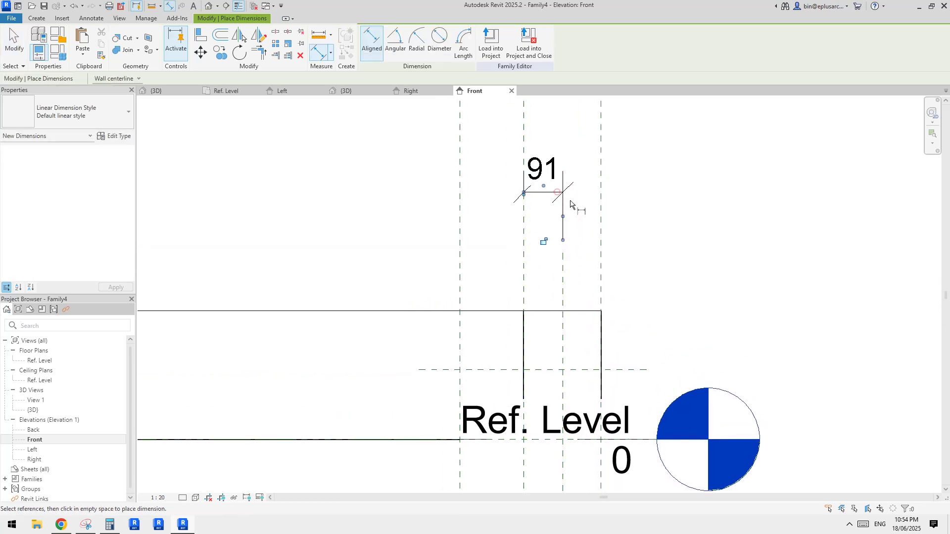
{"action": "key", "text": "Escape"}
Label the vertical plane's offset dimension with a new instance family parameter named dp ofs
{"action": "left_click", "coordinate": [560, 192]}
{"action": "left_click", "coordinate": [464, 42]}
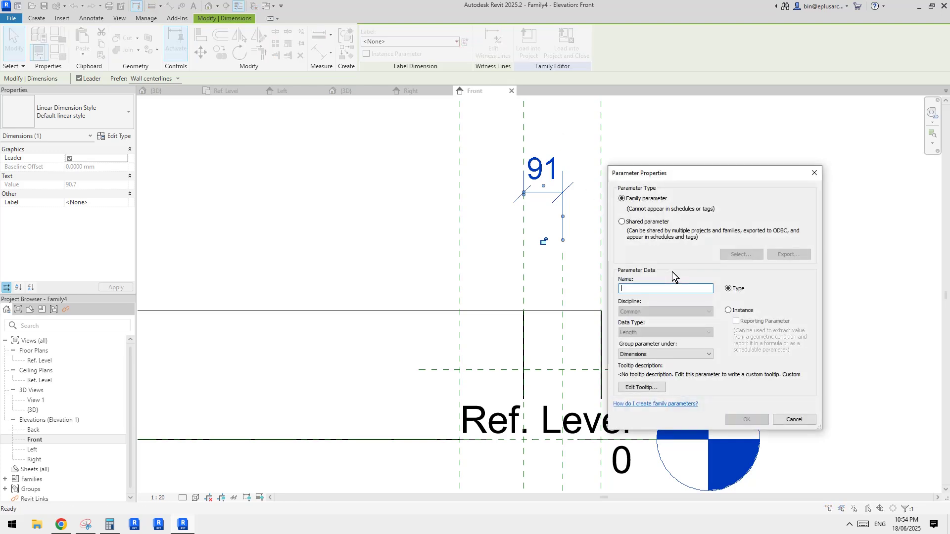
{"action": "key", "text": "Caps_Lock"}
{"action": "type", "text": "dp"}
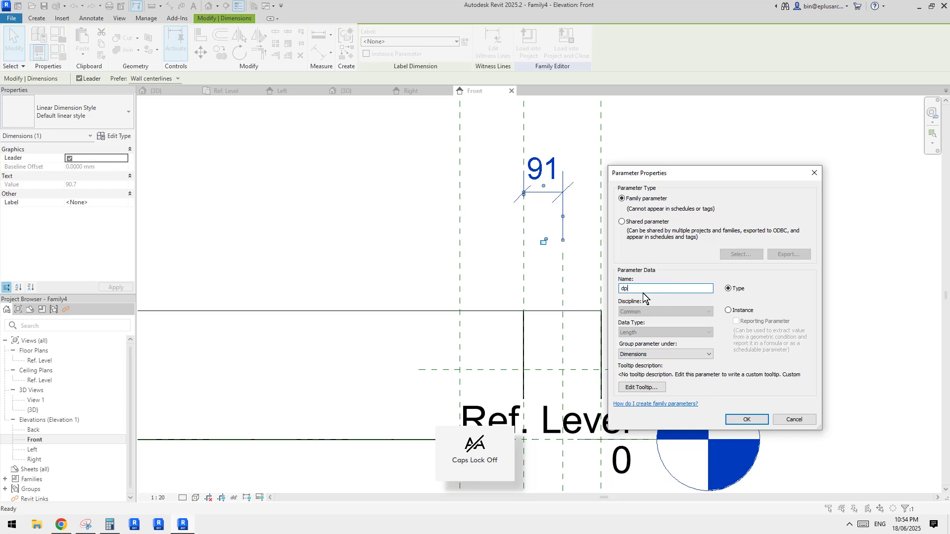
{"action": "type", "text": " ofs"}
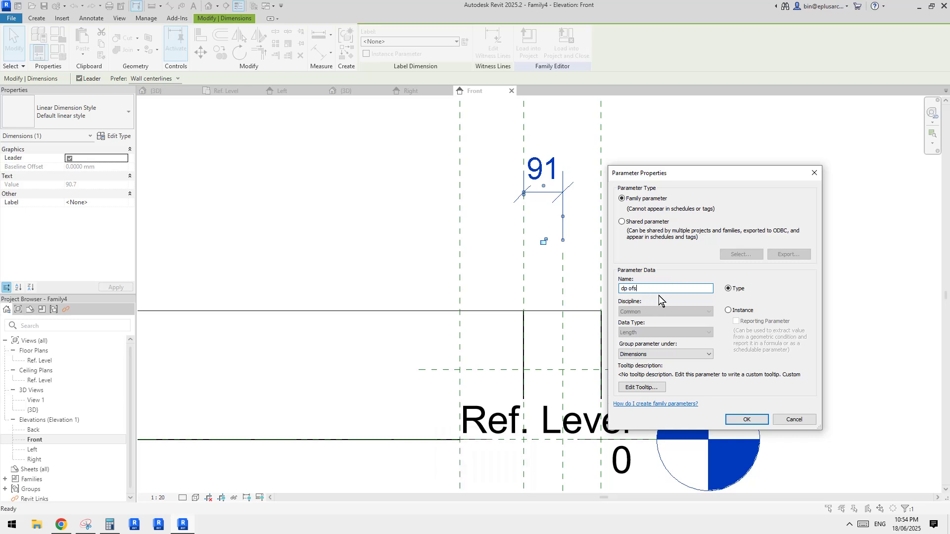
{"action": "left_click", "coordinate": [738, 313]}
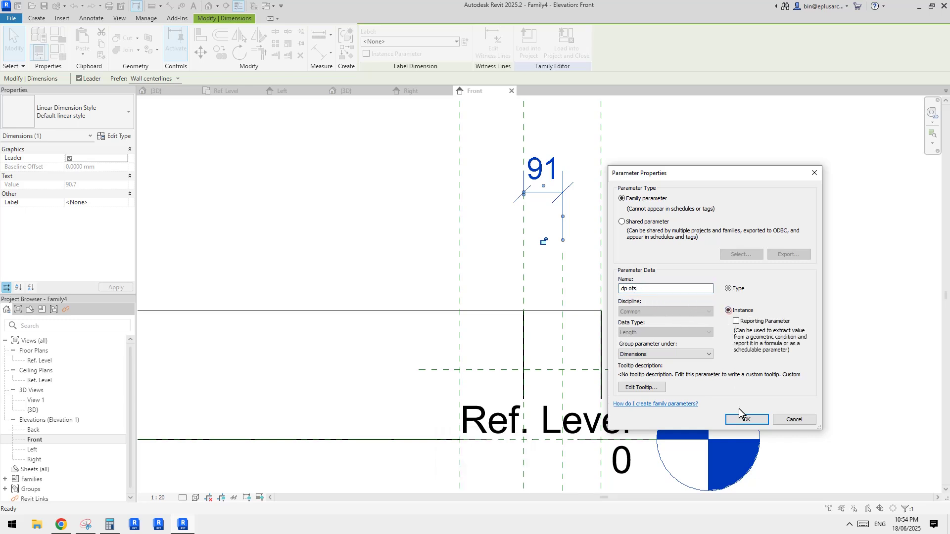
{"action": "left_click", "coordinate": [745, 419]}
Set the dp ofs dimension to 60
{"action": "left_click", "coordinate": [555, 182]}
{"action": "middle_click_drag", "start_coordinate": [601, 229], "coordinate": [598, 239]}
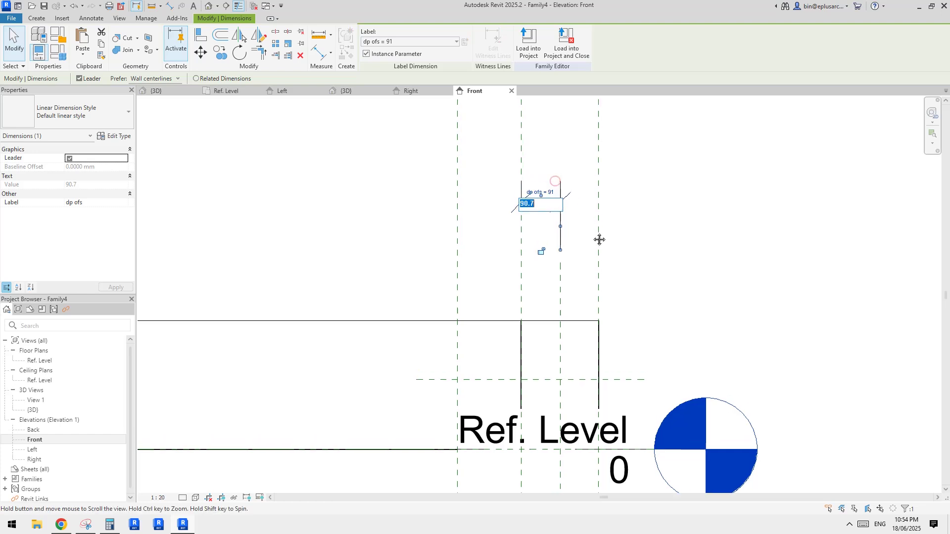
{"action": "type", "text": "60"}
{"action": "left_click", "coordinate": [665, 227]}
{"action": "middle_click_drag", "start_coordinate": [599, 291], "coordinate": [603, 229]}
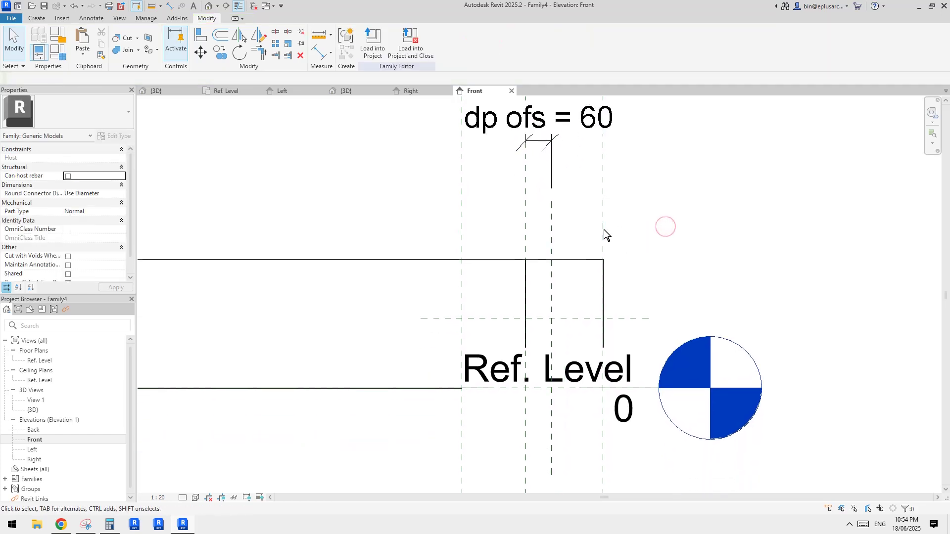
{"action": "left_click", "coordinate": [553, 205]}
{"action": "middle_click_drag", "start_coordinate": [576, 265], "coordinate": [573, 218]}
{"action": "key", "text": "Escape"}
{"action": "left_click", "coordinate": [580, 269]}
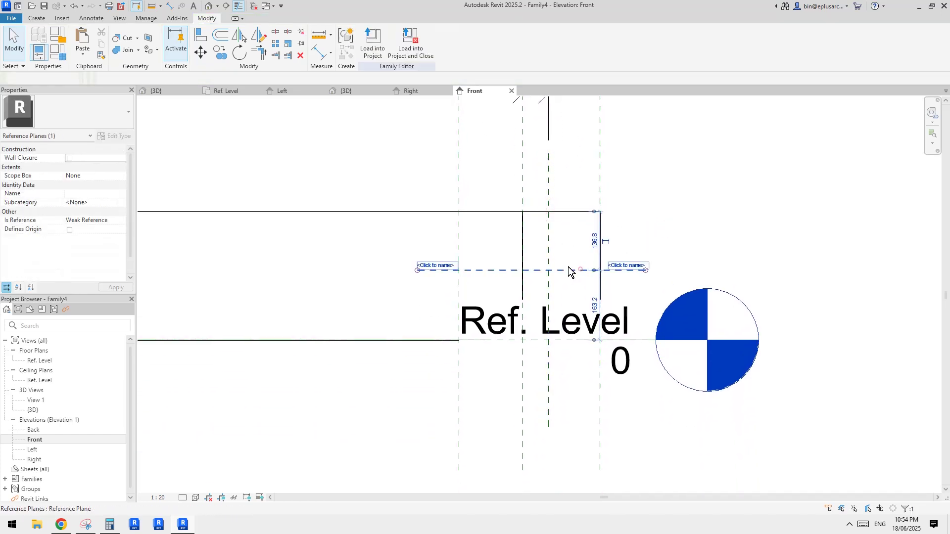
{"action": "key", "text": "d"}
{"action": "key", "text": "i"}
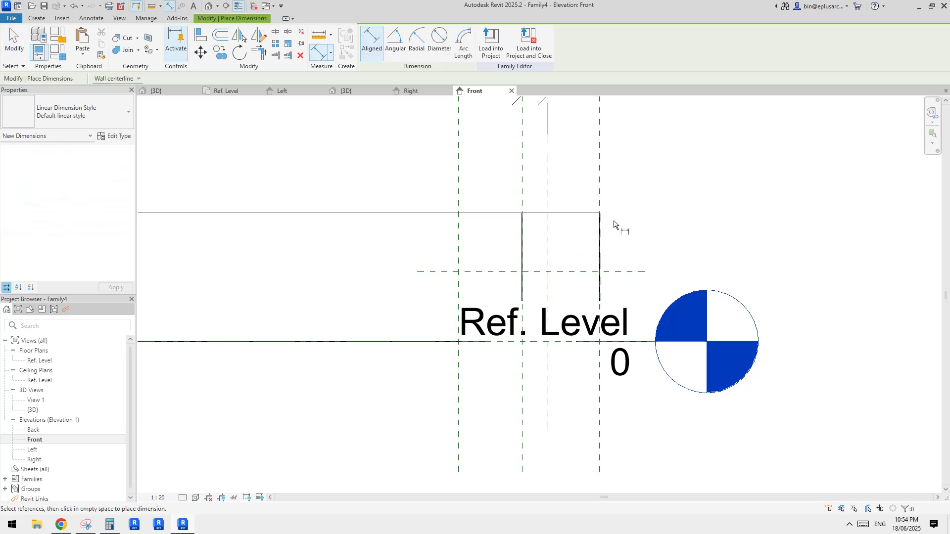
{"action": "key", "text": "Escape"}
Draw a horizontal reference plane along the gutter's upper edge, extending past both ends of the gutter and rainhead
{"action": "scroll", "coordinate": [660, 250], "scroll_direction": "down", "scroll_amount": 2}
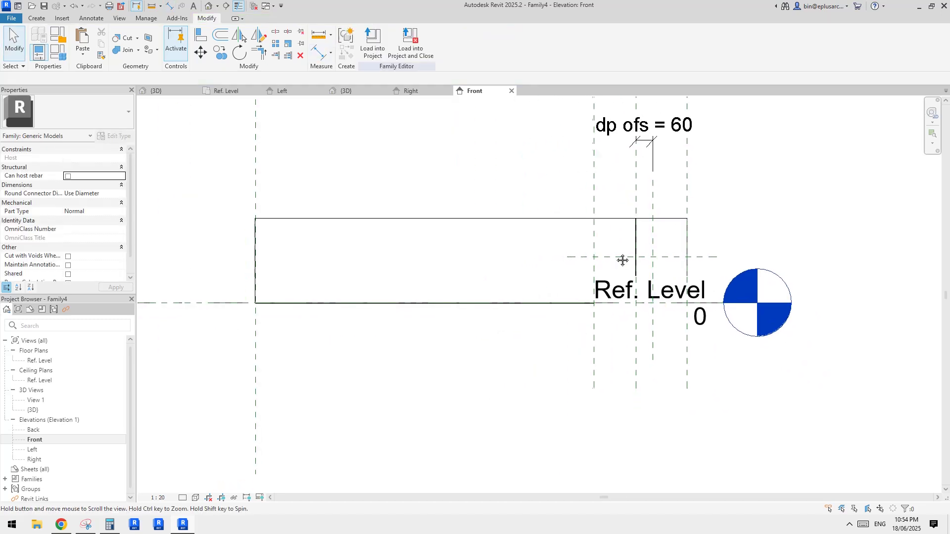
{"action": "scroll", "coordinate": [648, 250], "scroll_direction": "down", "scroll_amount": 1}
{"action": "middle_click_drag", "start_coordinate": [614, 259], "coordinate": [670, 258]}
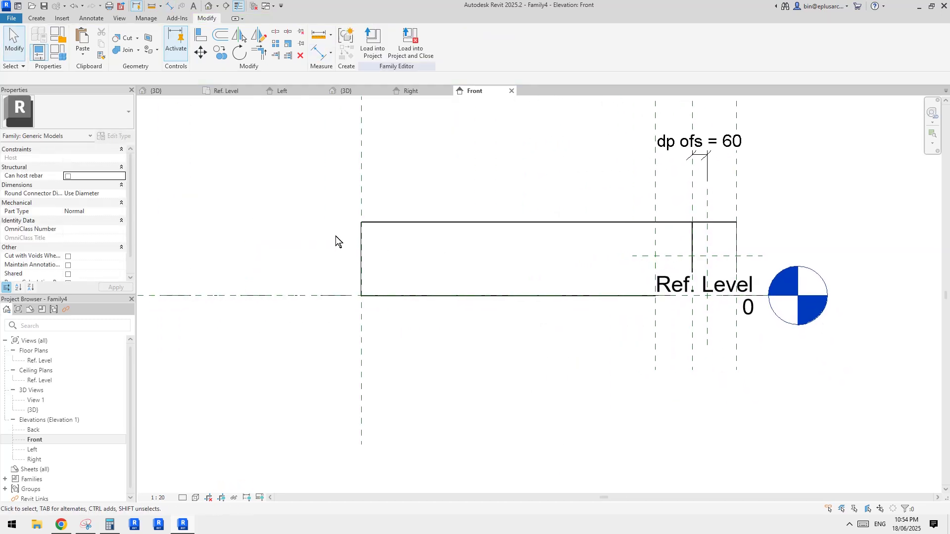
{"action": "middle_click_drag", "start_coordinate": [743, 234], "coordinate": [727, 240]}
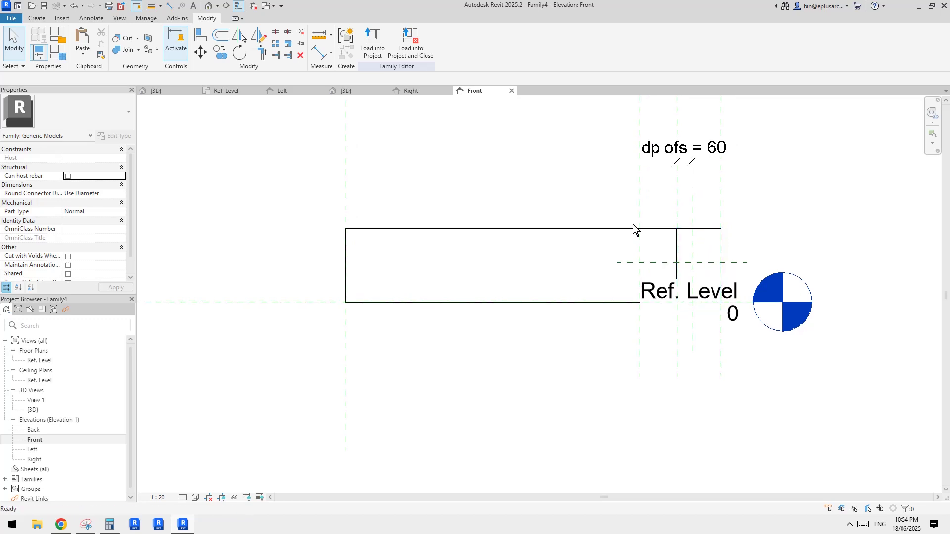
{"action": "key", "text": "r"}
{"action": "key", "text": "p"}
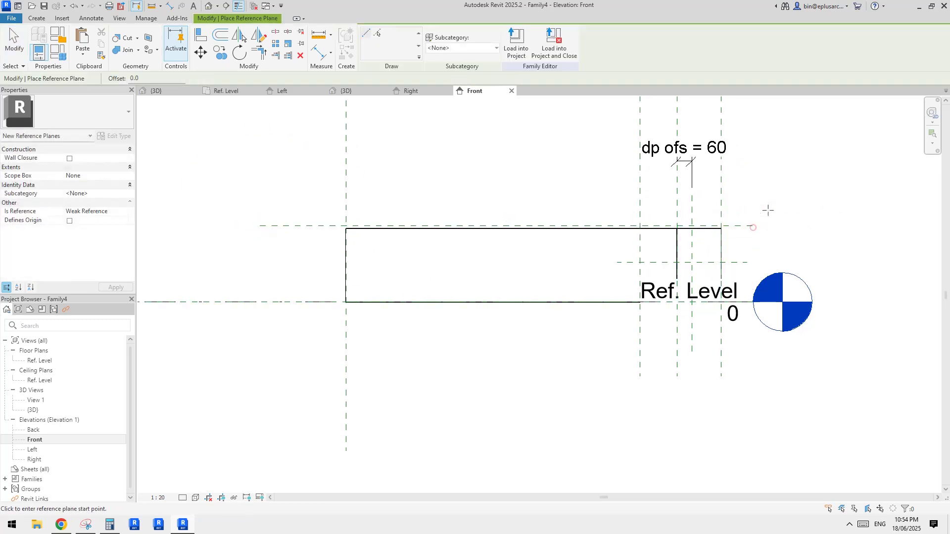
{"action": "middle_click_drag", "start_coordinate": [768, 210], "coordinate": [766, 214]}
Dimension the upper horizontal reference plane from the Ref. Level and place the dimension beyond the level head
{"action": "key", "text": "d"}
{"action": "key", "text": "i"}
{"action": "left_click", "coordinate": [301, 229]}
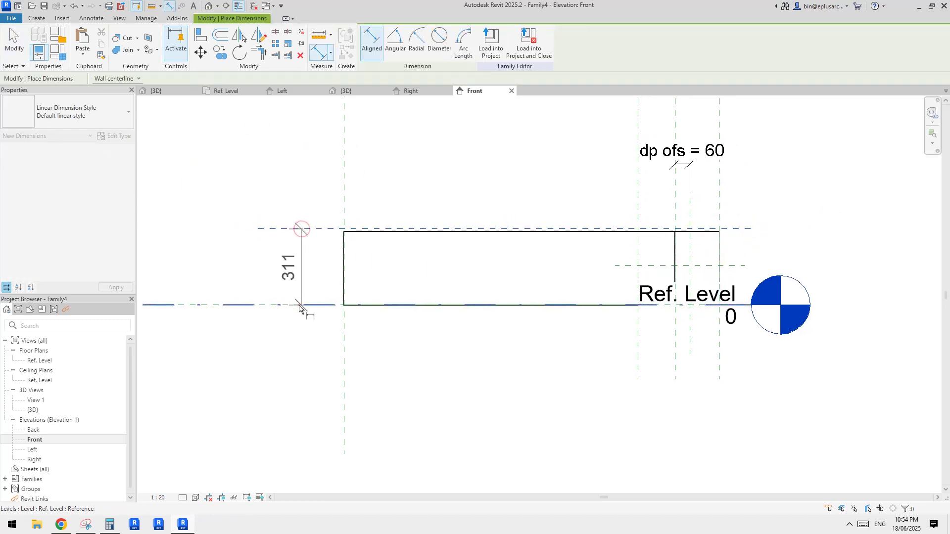
{"action": "left_click", "coordinate": [298, 308]}
{"action": "scroll", "coordinate": [721, 243], "scroll_direction": "up", "scroll_amount": 3}
{"action": "middle_click_drag", "start_coordinate": [845, 246], "coordinate": [629, 232]}
{"action": "key", "text": "Escape"}
Label the overall height dimension with the existing bg W parameter
{"action": "left_click", "coordinate": [634, 230]}
{"action": "left_click", "coordinate": [448, 41]}
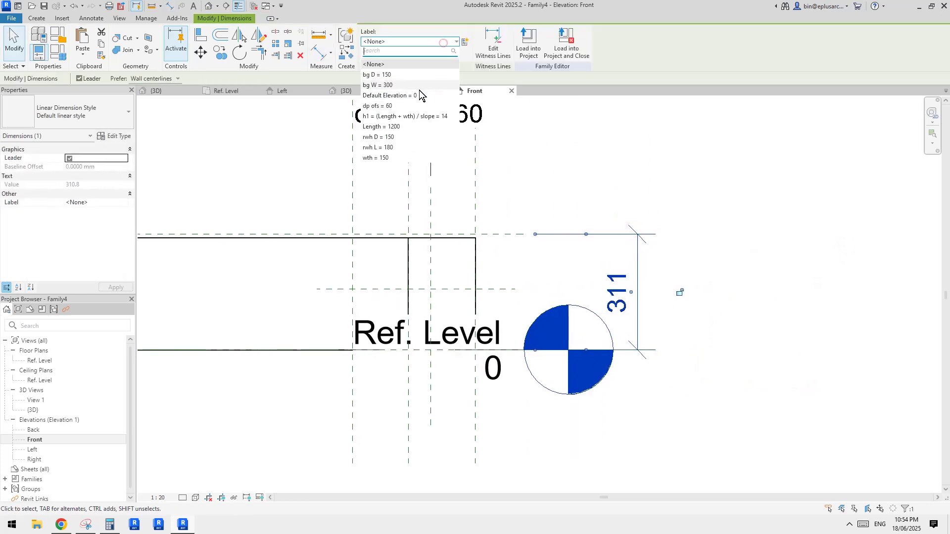
{"action": "left_click", "coordinate": [373, 85]}
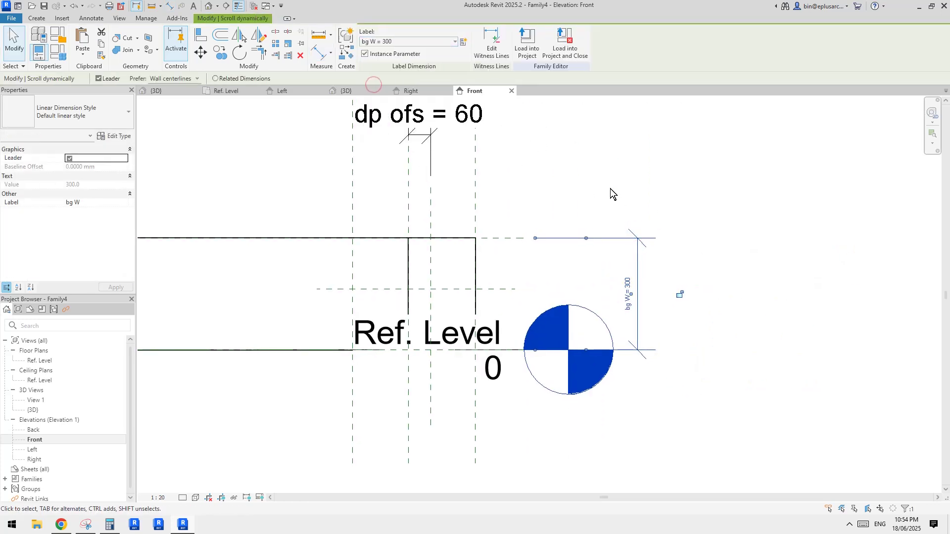
{"action": "key", "text": "Escape"}
Add a continuous dimension across the upper plane, middle plane and Ref. Level, and make its two segments equal
{"action": "key", "text": "d"}
{"action": "key", "text": "i"}
{"action": "left_click", "coordinate": [504, 238]}
{"action": "left_click", "coordinate": [504, 239]}
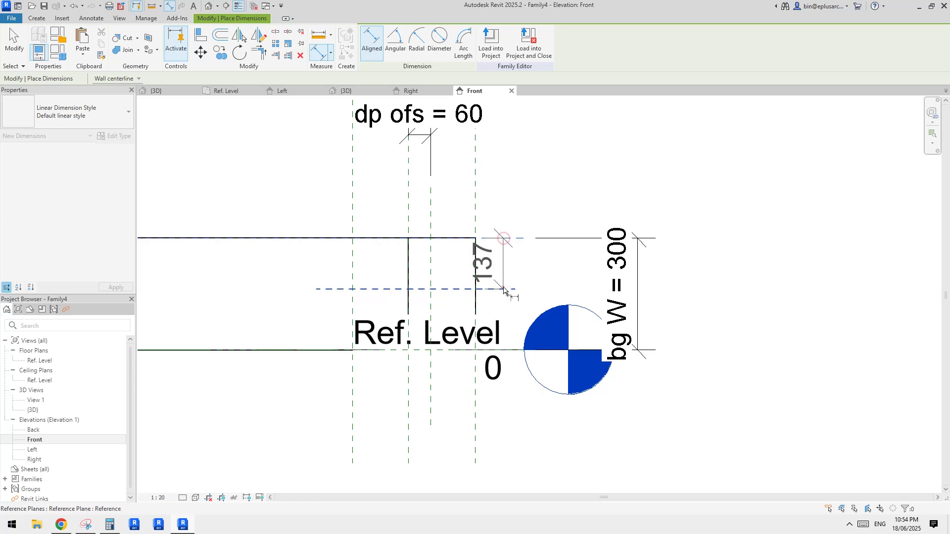
{"action": "left_click", "coordinate": [490, 289]}
{"action": "left_click", "coordinate": [433, 350]}
{"action": "left_click", "coordinate": [735, 310]}
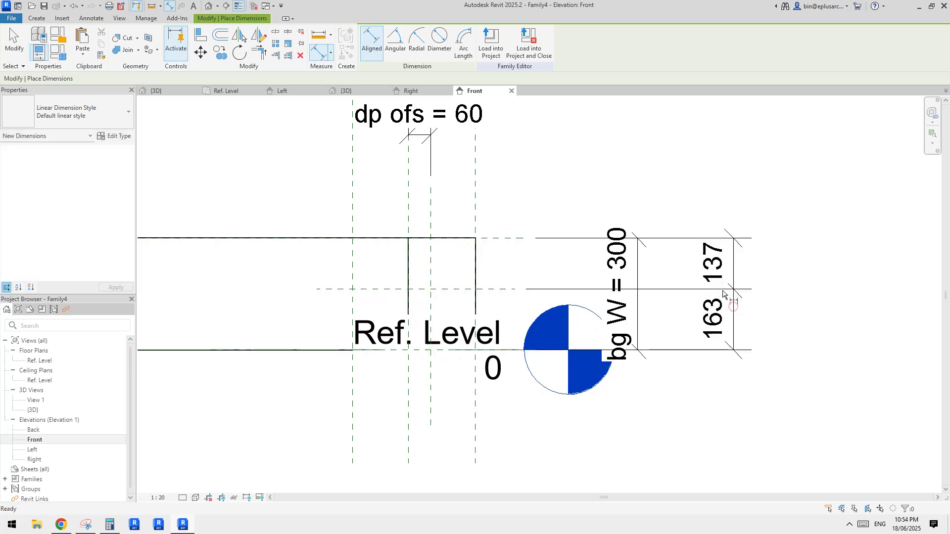
{"action": "key", "text": "Escape"}
{"action": "left_click", "coordinate": [826, 294]}
Start an extrusion and sketch a circle of about 45 mm radius centred where the downpipe offset plane crosses the middle horizontal plane
{"action": "scroll", "coordinate": [511, 307], "scroll_direction": "up", "scroll_amount": 2}
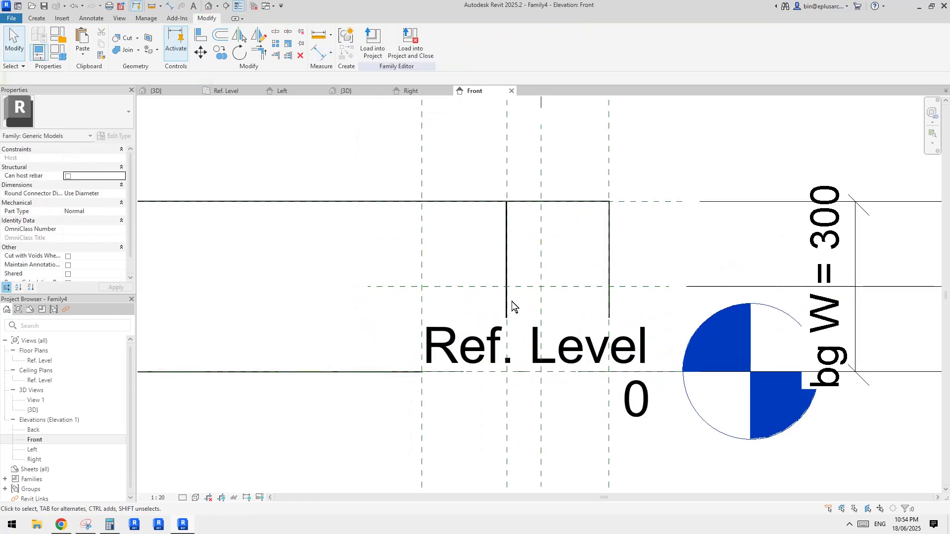
{"action": "scroll", "coordinate": [544, 289], "scroll_direction": "up", "scroll_amount": 2}
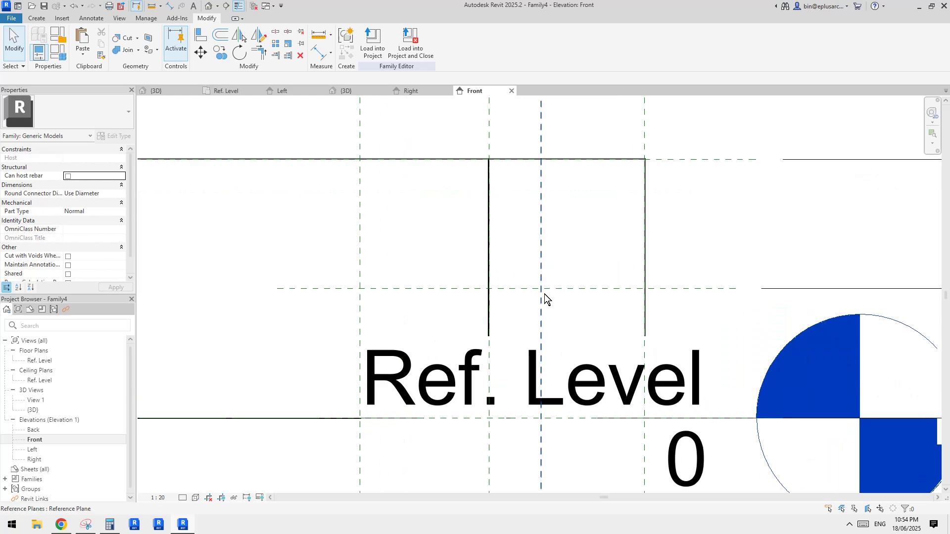
{"action": "middle_click_drag", "start_coordinate": [513, 266], "coordinate": [521, 248]}
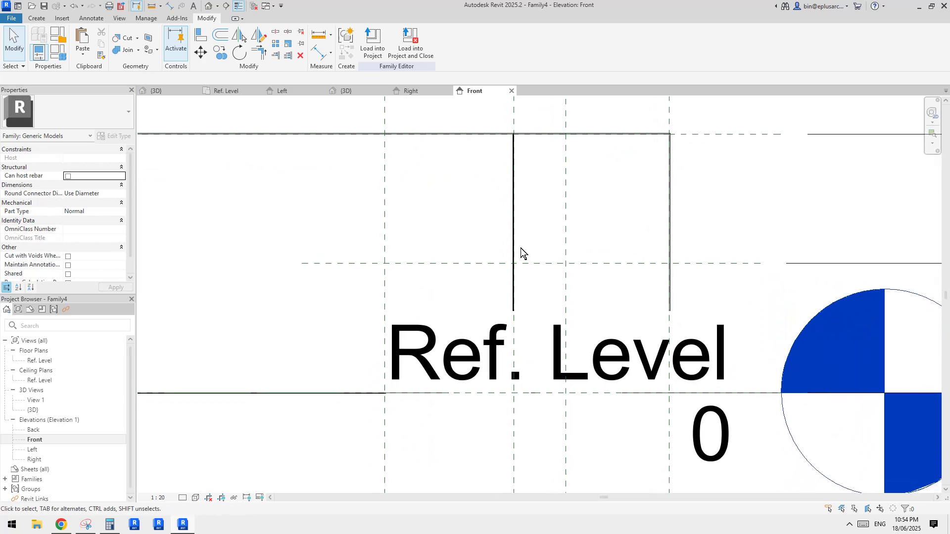
{"action": "middle_click_drag", "start_coordinate": [578, 257], "coordinate": [561, 272]}
{"action": "left_click", "coordinate": [36, 18]}
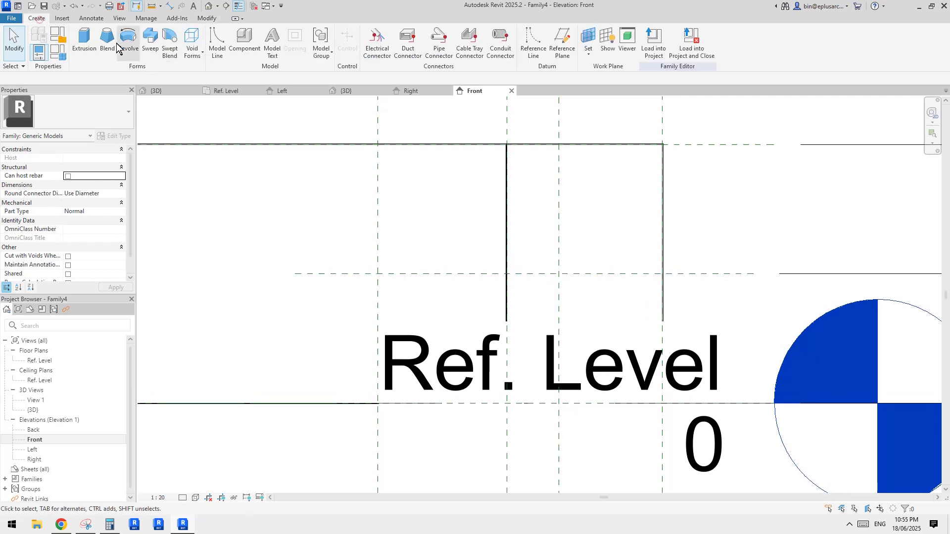
{"action": "left_click", "coordinate": [83, 42]}
{"action": "middle_click_drag", "start_coordinate": [499, 213], "coordinate": [465, 207]}
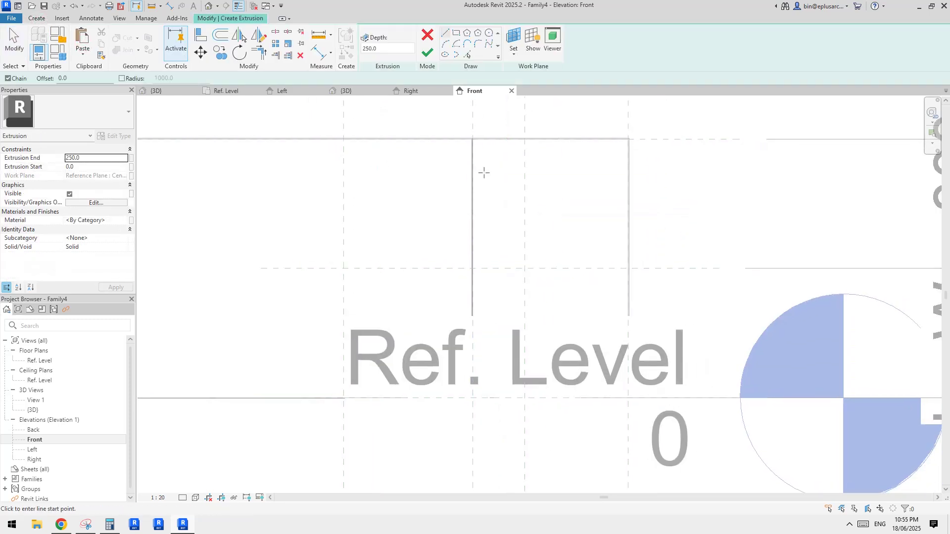
{"action": "left_click", "coordinate": [489, 33]}
{"action": "middle_click_drag", "start_coordinate": [470, 222], "coordinate": [500, 222]}
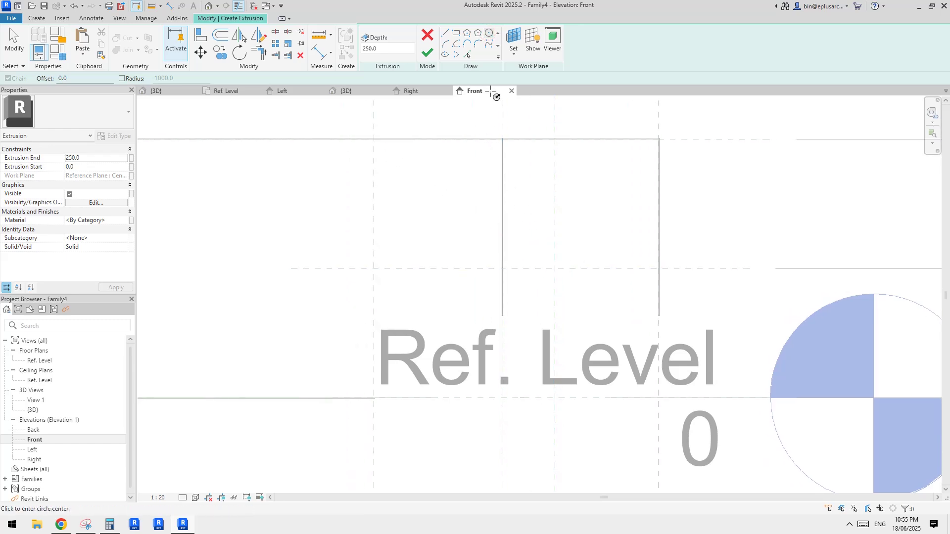
{"action": "left_click", "coordinate": [554, 268]}
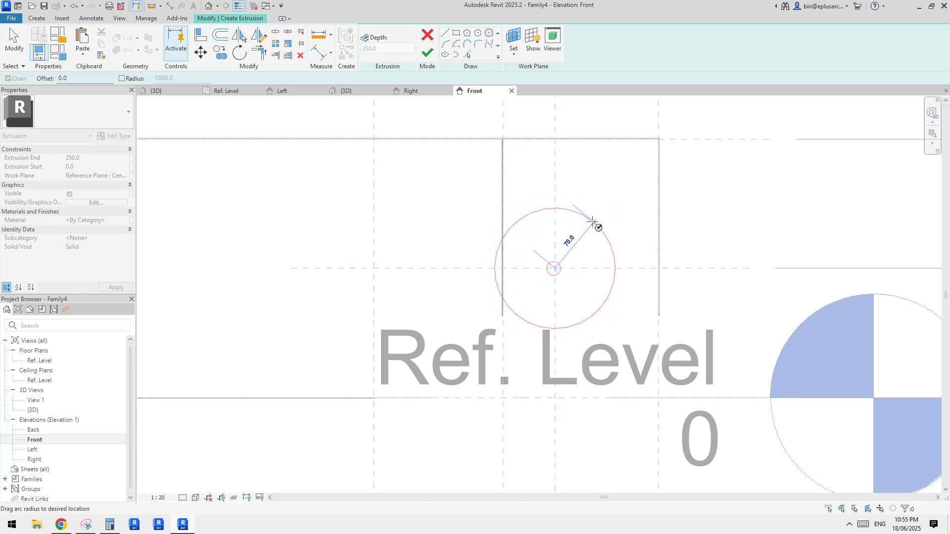
{"action": "left_click", "coordinate": [577, 238]}
{"action": "scroll", "coordinate": [570, 255], "scroll_direction": "up", "scroll_amount": 3}
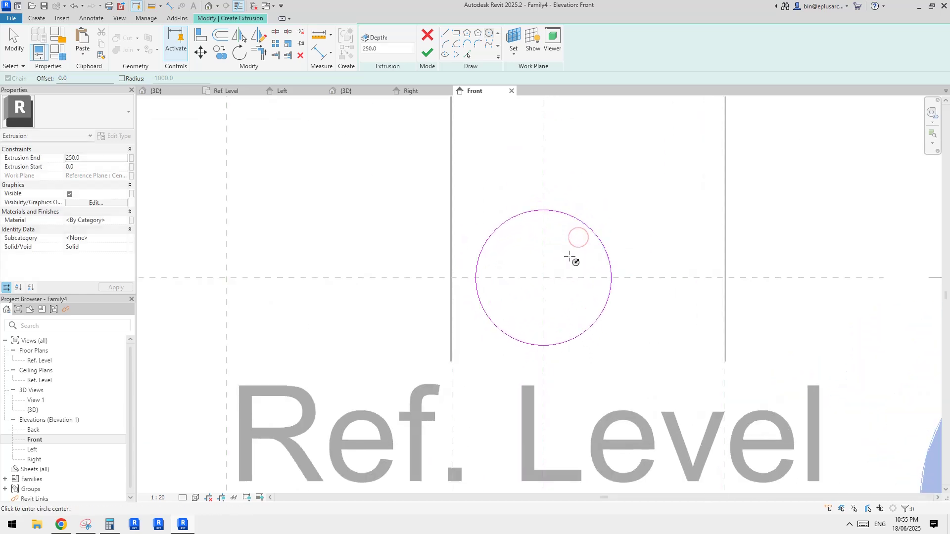
{"action": "key", "text": "Escape"}
Add a diameter dimension to the sketched downpipe circle
{"action": "left_click", "coordinate": [583, 226]}
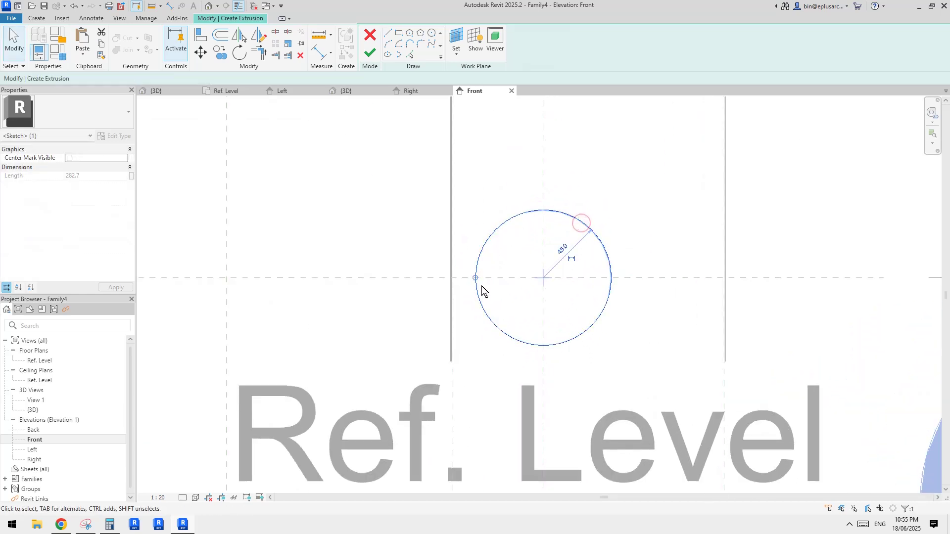
{"action": "middle_click_drag", "start_coordinate": [553, 268], "coordinate": [553, 274]}
{"action": "key", "text": "d"}
{"action": "key", "text": "i"}
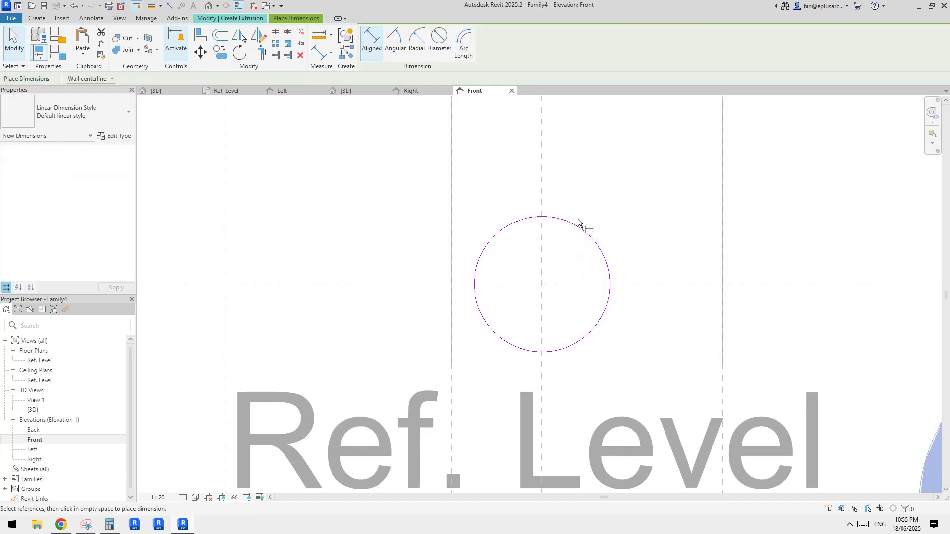
{"action": "left_click", "coordinate": [439, 40]}
{"action": "left_click", "coordinate": [573, 226]}
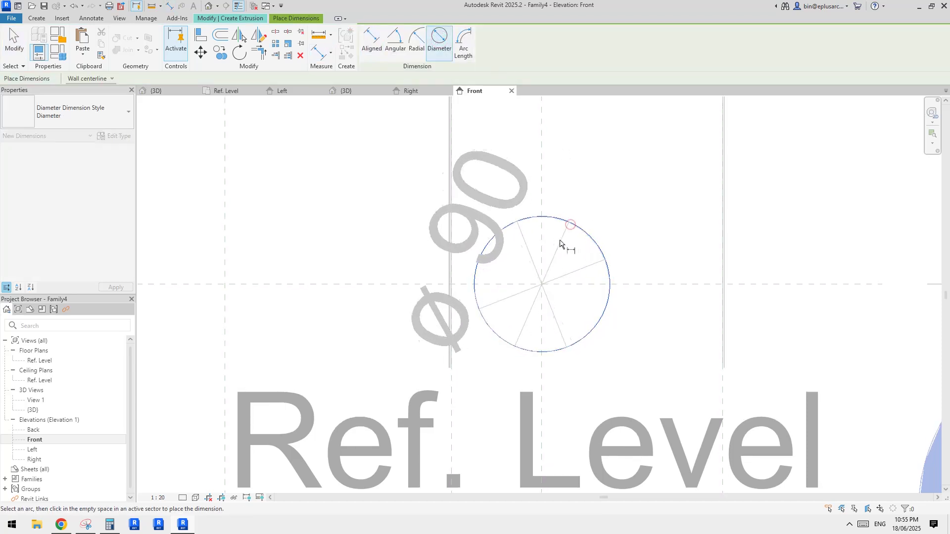
{"action": "left_click", "coordinate": [572, 249]}
{"action": "key", "text": "Escape"}
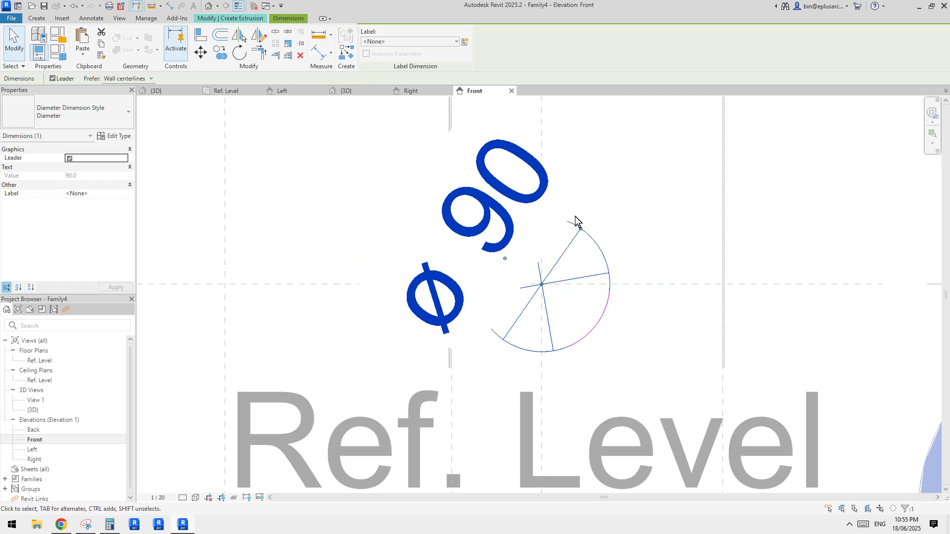
Label the circle's diameter dimension with a new instance family parameter named dp D
{"action": "middle_click_drag", "start_coordinate": [534, 227], "coordinate": [533, 219]}
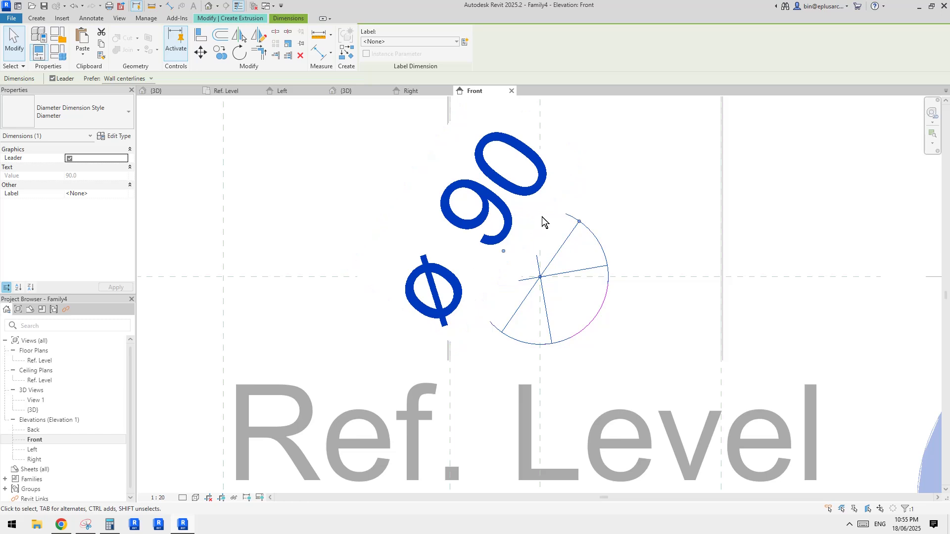
{"action": "middle_click_drag", "start_coordinate": [573, 243], "coordinate": [584, 237]}
{"action": "left_click", "coordinate": [627, 247]}
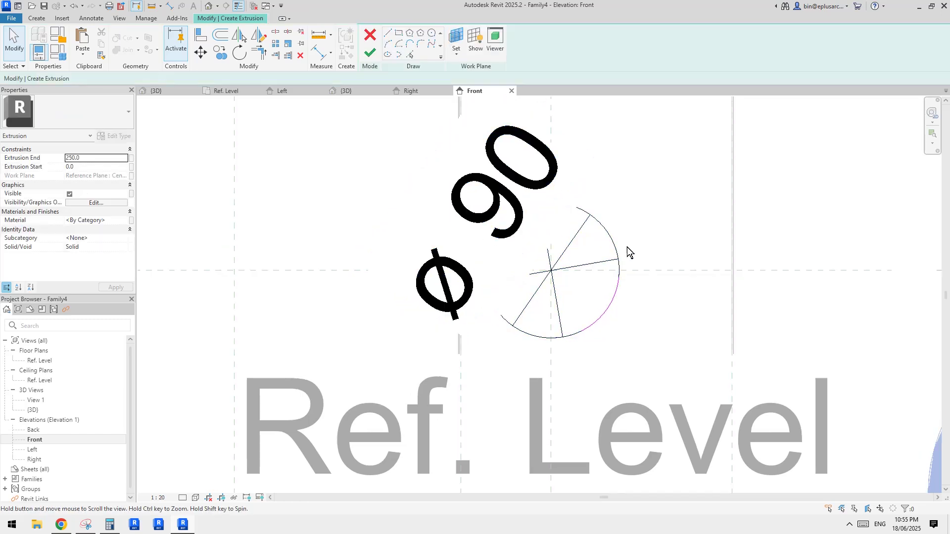
{"action": "left_click", "coordinate": [615, 293]}
{"action": "left_click", "coordinate": [563, 253]}
{"action": "middle_click_drag", "start_coordinate": [637, 183], "coordinate": [635, 190]}
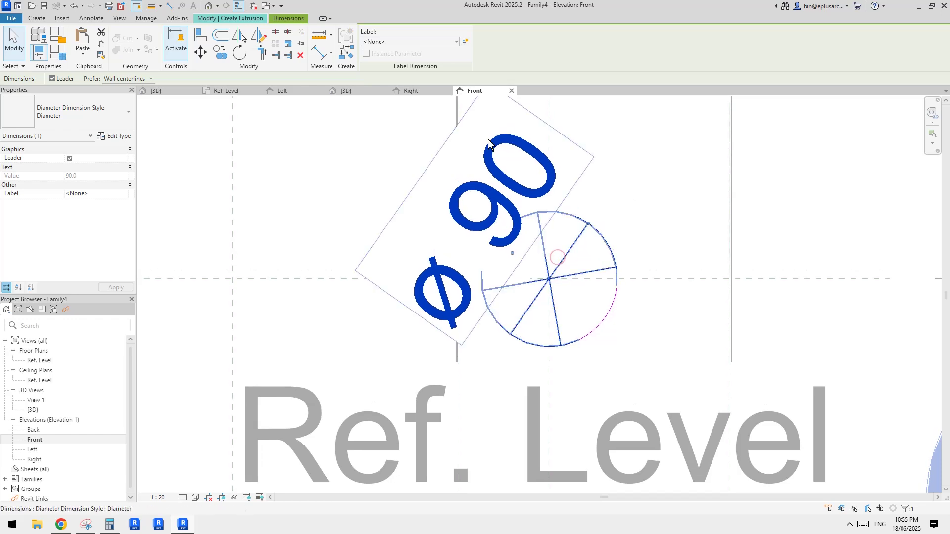
{"action": "left_click", "coordinate": [465, 42]}
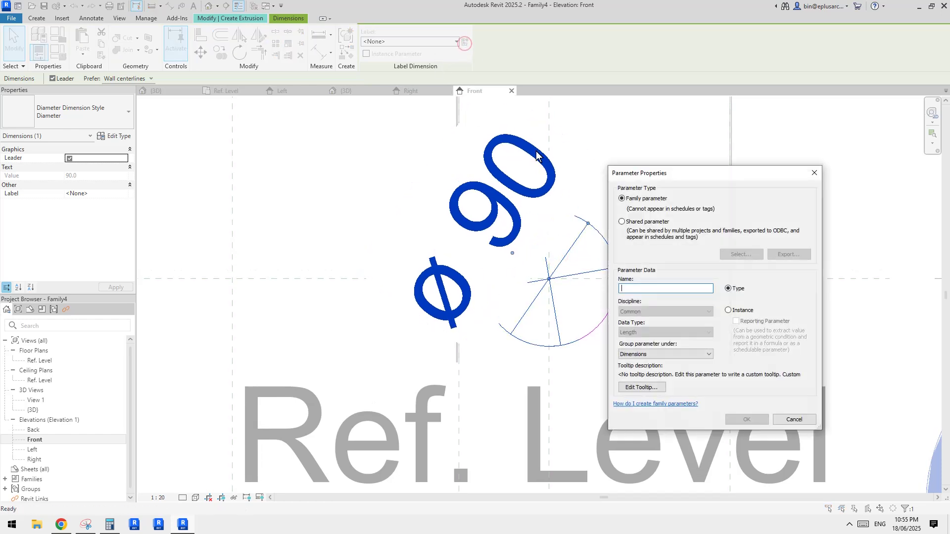
{"action": "type", "text": "d"}
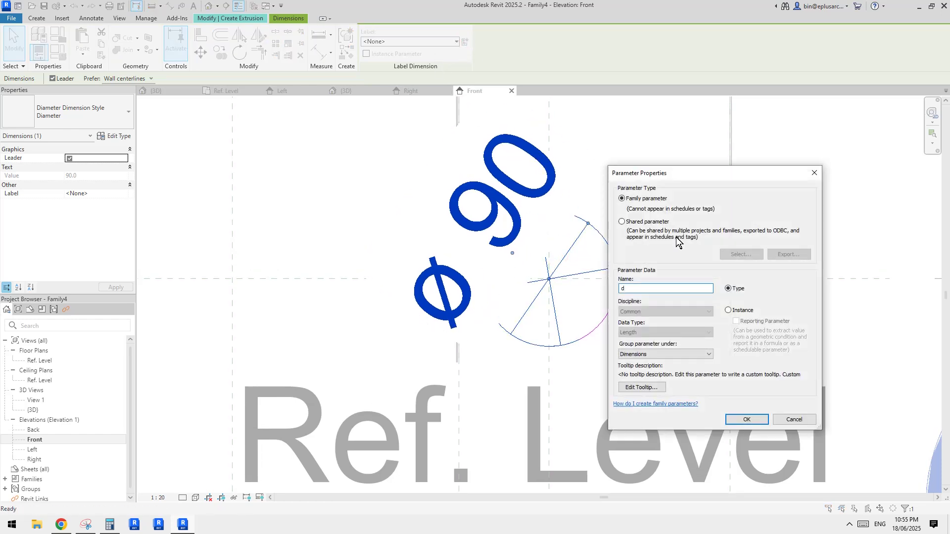
{"action": "type", "text": "p D"}
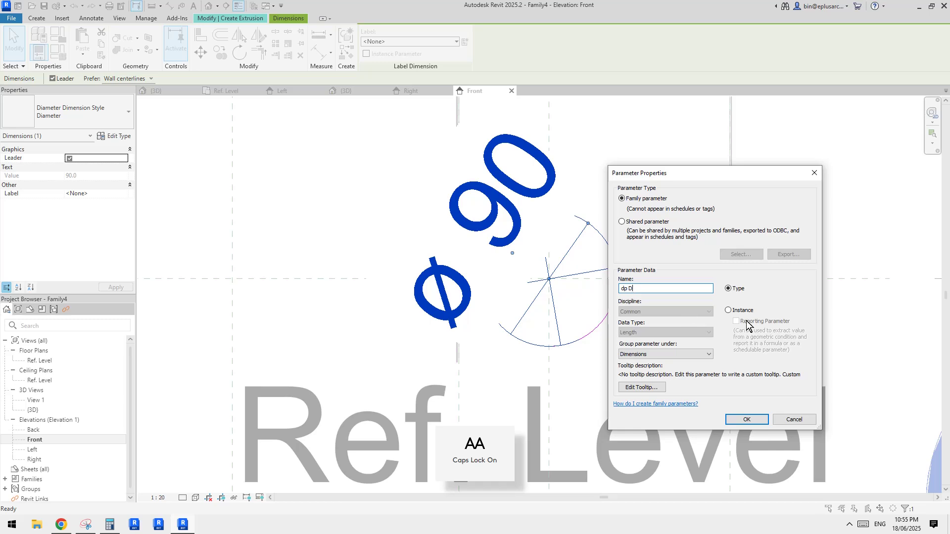
{"action": "left_click", "coordinate": [728, 310]}
{"action": "left_click", "coordinate": [748, 420]}
Set the circle's dp D diameter to 100 mm
{"action": "middle_click_drag", "start_coordinate": [539, 355], "coordinate": [552, 344]}
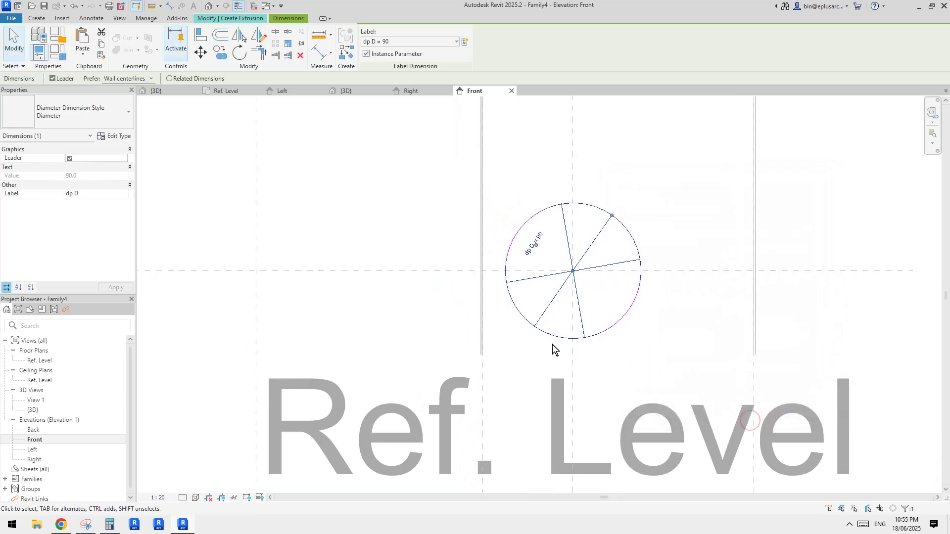
{"action": "left_click", "coordinate": [537, 241]}
{"action": "mouse_move", "coordinate": [591, 287]}
{"action": "middle_mouse_down"}
{"action": "mouse_move", "coordinate": [604, 299]}
{"action": "mouse_move", "coordinate": [625, 290]}
{"action": "middle_mouse_up"}
{"action": "type", "text": "100"}
{"action": "key", "text": "Return"}
{"action": "scroll", "coordinate": [644, 282], "scroll_direction": "down", "scroll_amount": 1}
Make the center mark of the downpipe circle visible
{"action": "left_click", "coordinate": [635, 290]}
{"action": "middle_click_drag", "start_coordinate": [547, 221], "coordinate": [544, 235]}
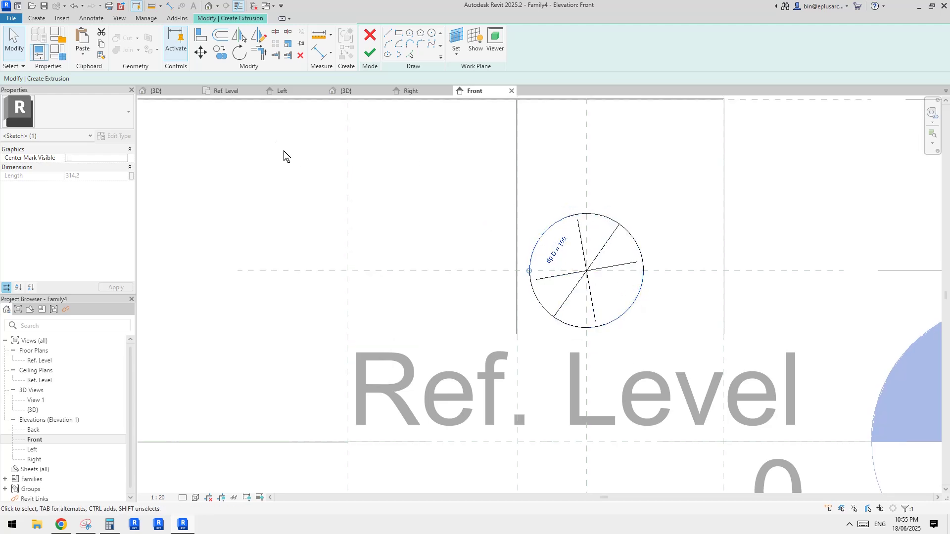
{"action": "left_click", "coordinate": [70, 159]}
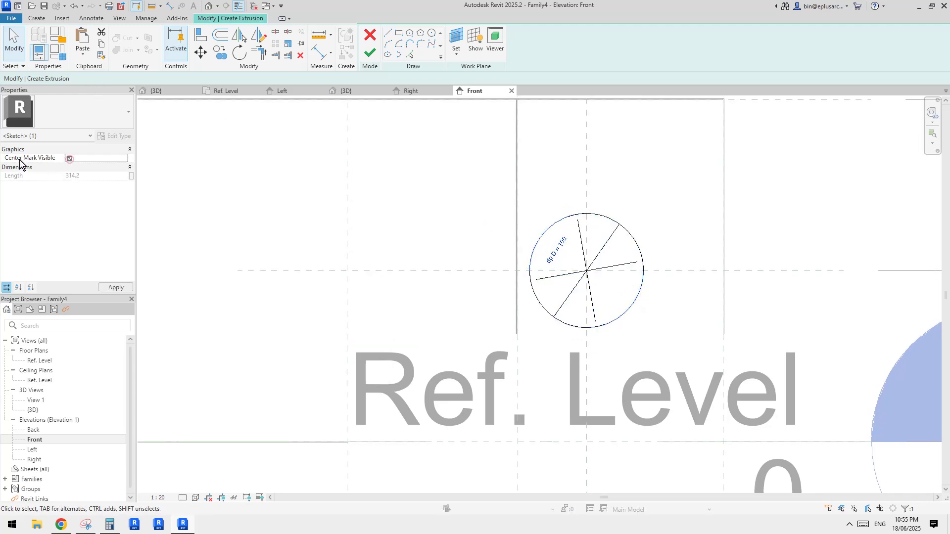
Align the circle's center mark to the middle horizontal plane and the vertical downpipe plane, locking both alignments
{"action": "key", "text": "a"}
{"action": "key", "text": "l"}
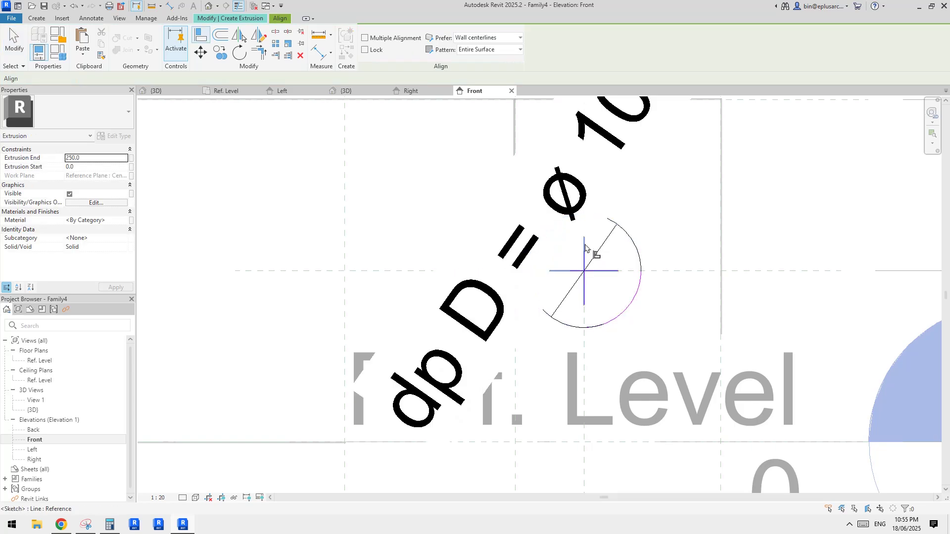
{"action": "left_click", "coordinate": [684, 271]}
{"action": "left_click", "coordinate": [528, 292]}
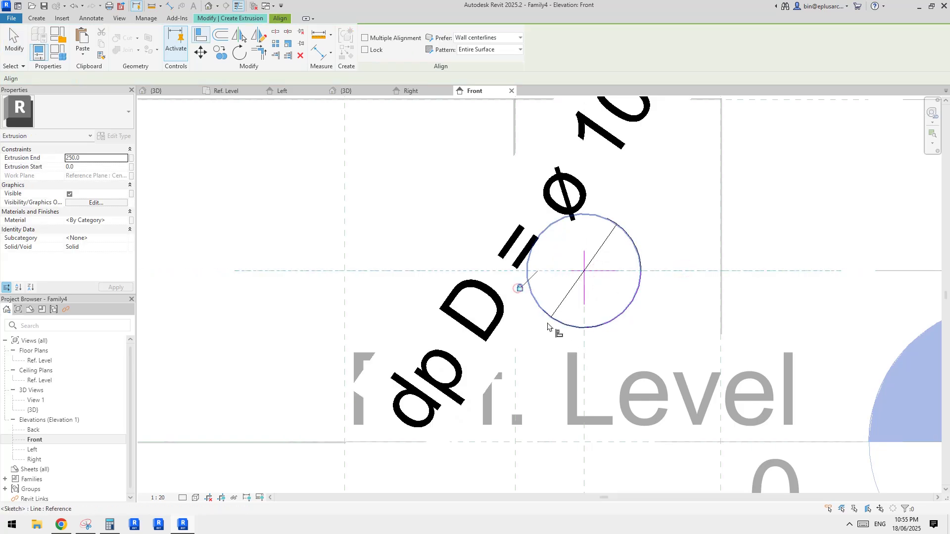
{"action": "left_click", "coordinate": [584, 347]}
{"action": "left_click", "coordinate": [584, 282]}
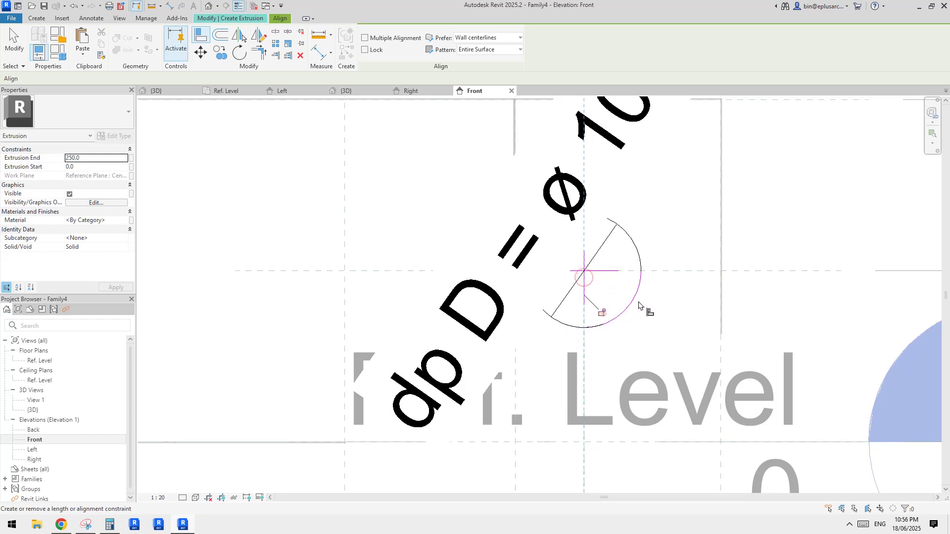
{"action": "scroll", "coordinate": [613, 267], "scroll_direction": "down", "scroll_amount": 2}
{"action": "key", "text": "Escape"}
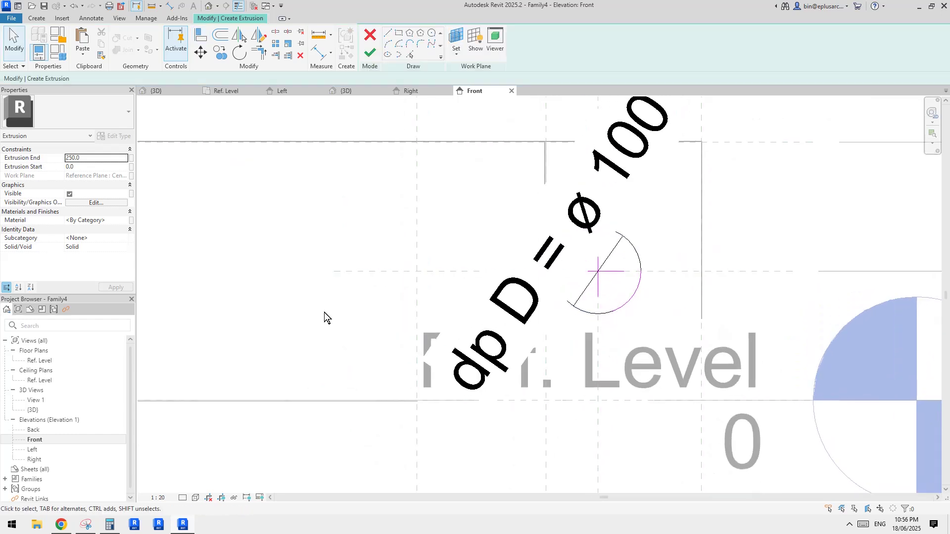
From the Ref. Level floor plan, set the extrusion's work plane to the reference plane along the rainhead's base and open Elevation: Back
{"action": "left_click", "coordinate": [39, 362]}
{"action": "double_click", "coordinate": [40, 362]}
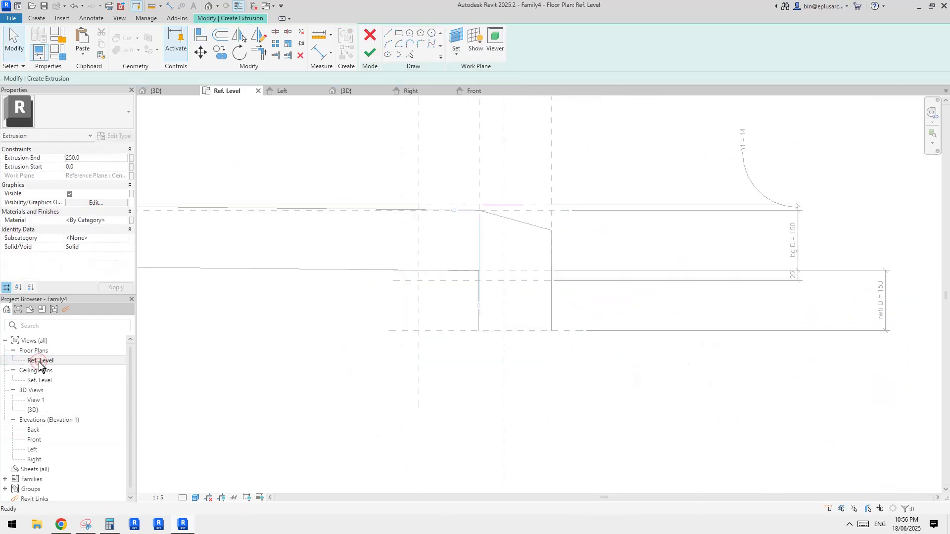
{"action": "scroll", "coordinate": [571, 246], "scroll_direction": "up", "scroll_amount": 2}
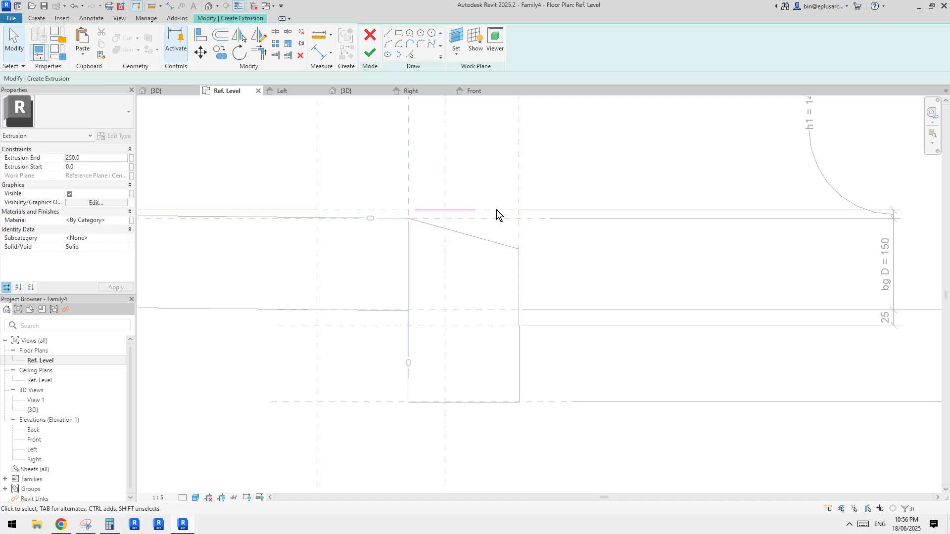
{"action": "scroll", "coordinate": [502, 210], "scroll_direction": "down", "scroll_amount": 1}
{"action": "middle_click_drag", "start_coordinate": [502, 210], "coordinate": [586, 167]}
{"action": "mouse_move", "coordinate": [580, 244]}
{"action": "middle_mouse_down"}
{"action": "mouse_move", "coordinate": [603, 203]}
{"action": "mouse_move", "coordinate": [589, 229]}
{"action": "middle_mouse_up"}
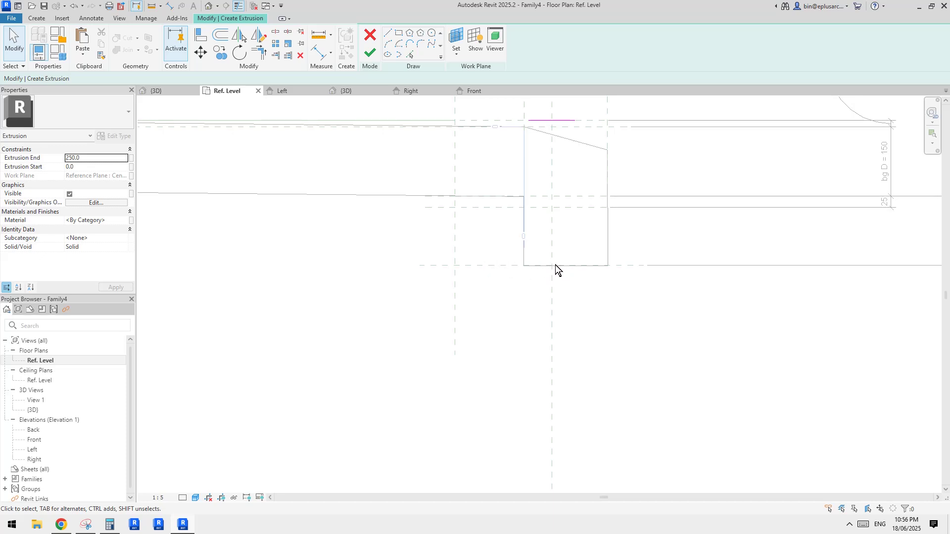
{"action": "middle_click_drag", "start_coordinate": [514, 234], "coordinate": [511, 239]}
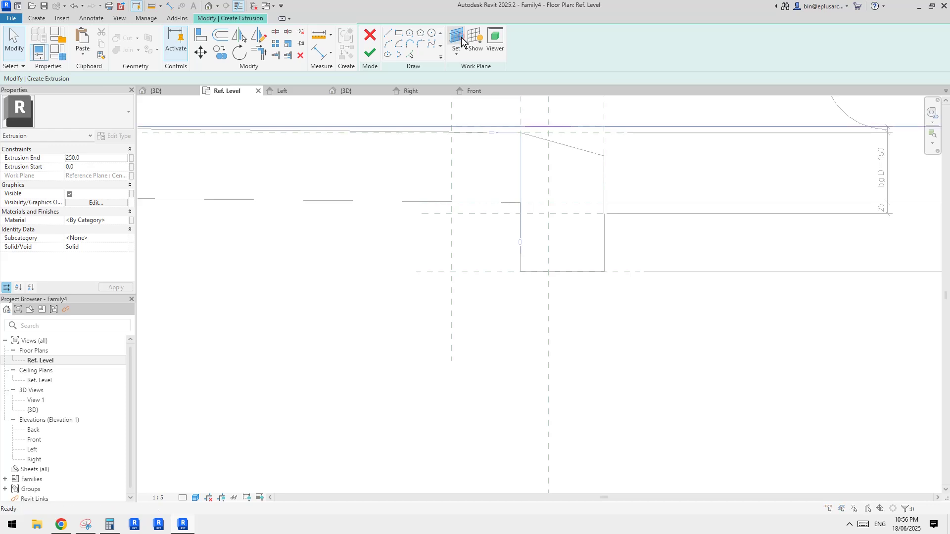
{"action": "left_click", "coordinate": [459, 38]}
{"action": "left_click", "coordinate": [275, 294]}
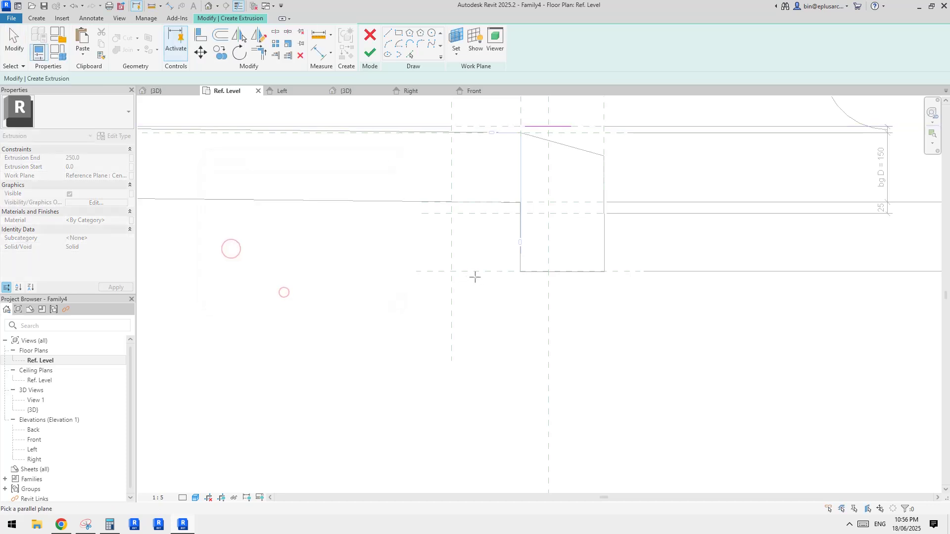
{"action": "left_click", "coordinate": [475, 271]}
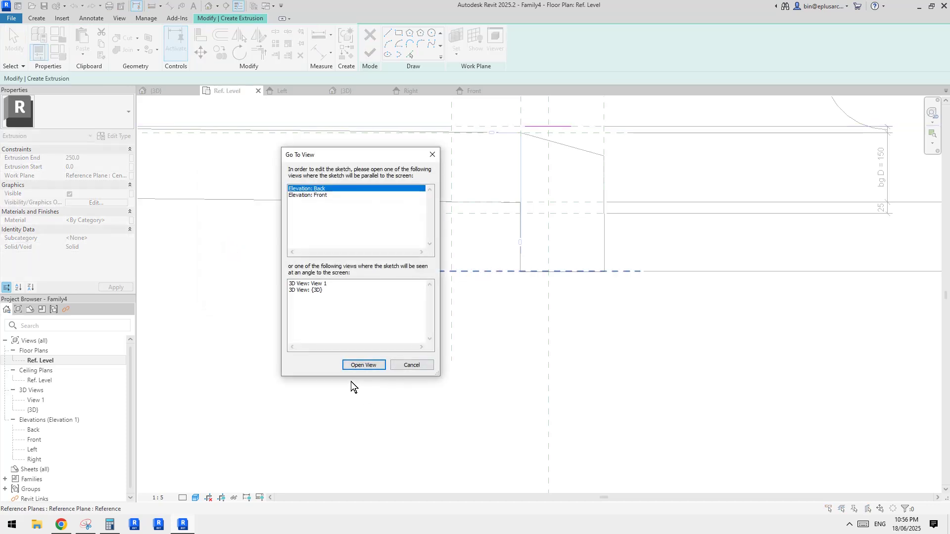
{"action": "left_click", "coordinate": [363, 366]}
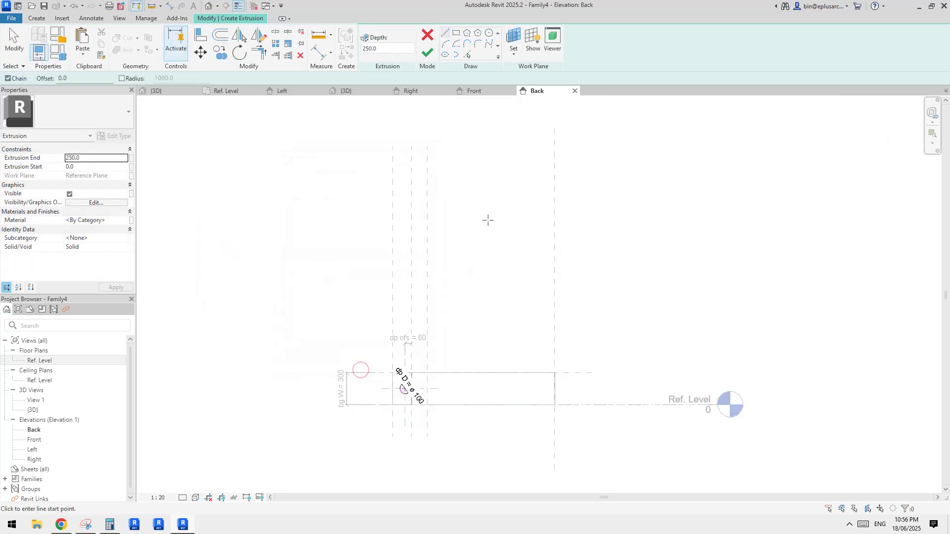
Finish the downpipe extrusion sketch and return to the Ref. Level floor plan
{"action": "left_click", "coordinate": [428, 53]}
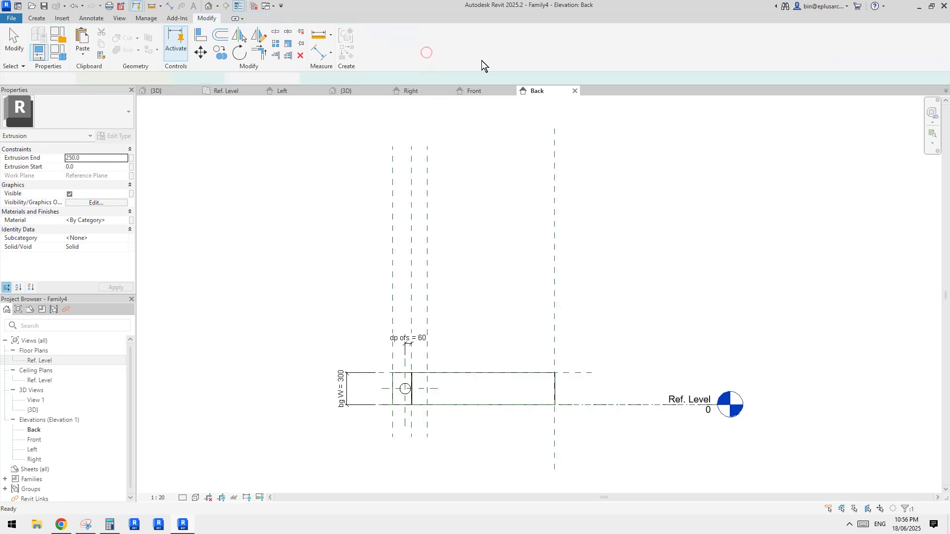
{"action": "double_click", "coordinate": [39, 361]}
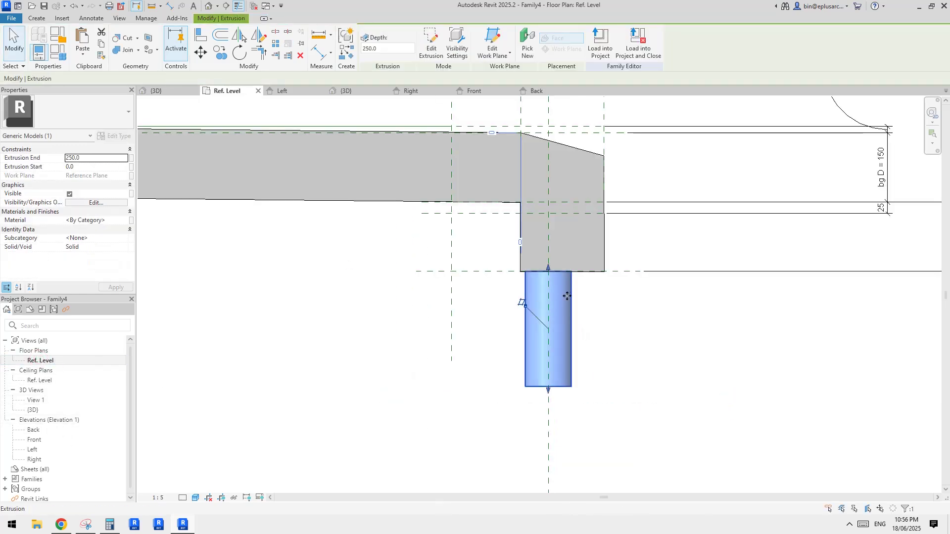
{"action": "scroll", "coordinate": [569, 307], "scroll_direction": "down", "scroll_amount": 2}
{"action": "left_click", "coordinate": [564, 303]}
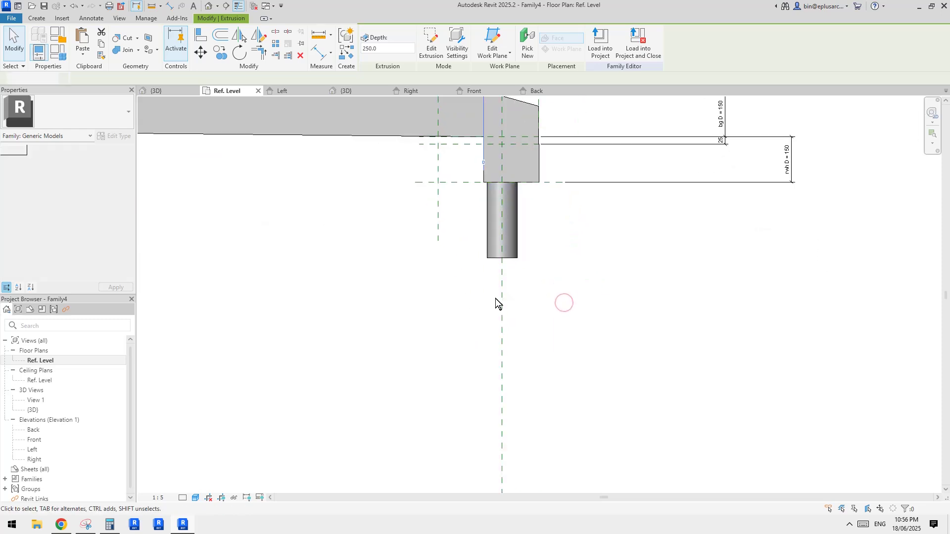
Draw a horizontal reference plane across the downpipe axis, about 409 mm below the rainhead's base
{"action": "key", "text": "r"}
{"action": "key", "text": "p"}
{"action": "left_click", "coordinate": [438, 311]}
{"action": "left_click", "coordinate": [588, 310]}
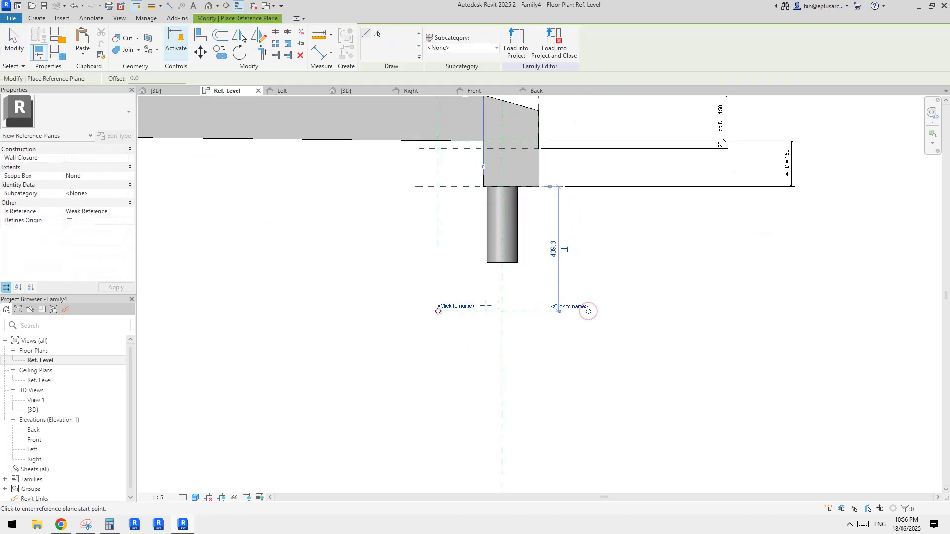
Dimension the vertical distance between the new lower reference plane and the rainhead's base plane
{"action": "key", "text": "d"}
{"action": "key", "text": "i"}
{"action": "left_click", "coordinate": [555, 311]}
{"action": "left_click", "coordinate": [555, 189]}
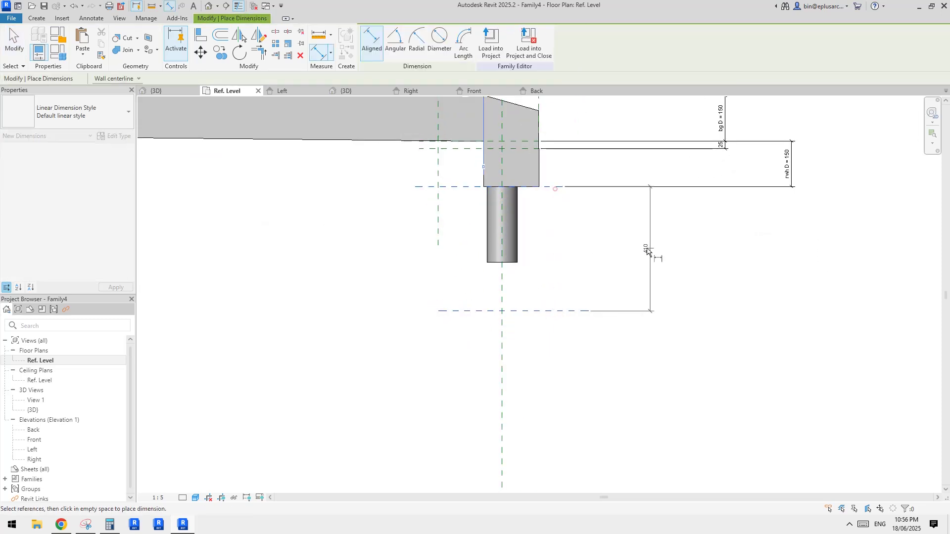
{"action": "left_click", "coordinate": [711, 250]}
{"action": "key", "text": "Escape"}
{"action": "scroll", "coordinate": [685, 228], "scroll_direction": "up", "scroll_amount": 1}
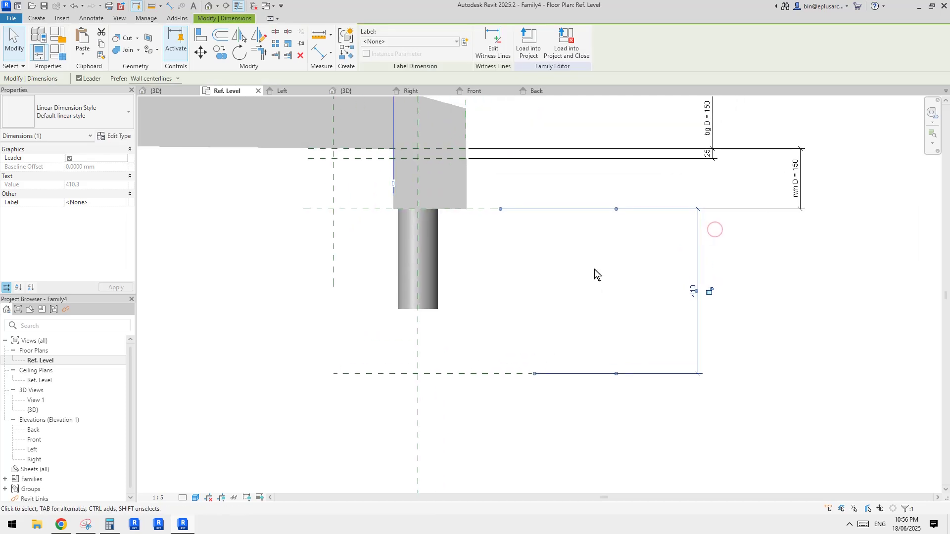
Label the new vertical dimension with a new instance parameter named dp L
{"action": "left_click", "coordinate": [465, 42]}
{"action": "type", "text": "D"}
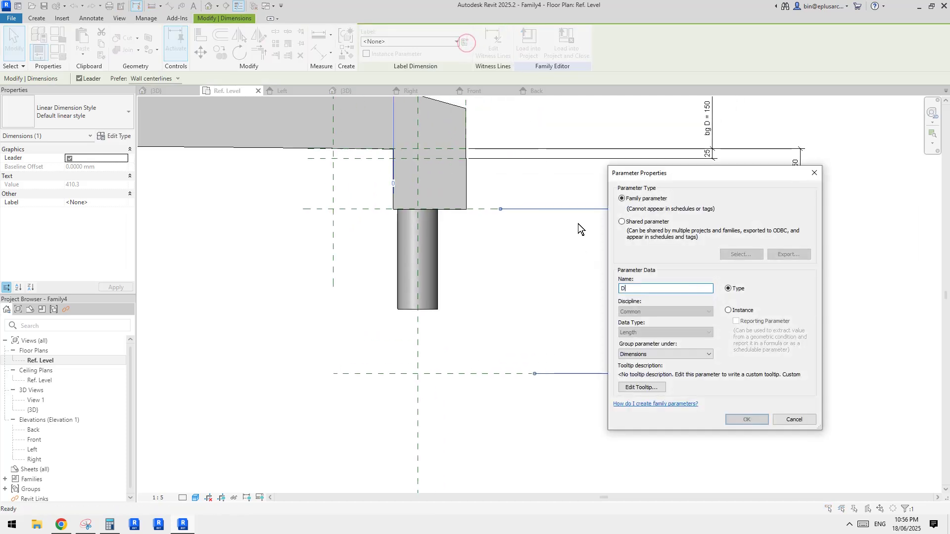
{"action": "key", "text": "BackSpace"}
{"action": "key", "text": "Caps_Lock"}
{"action": "type", "text": "dp"}
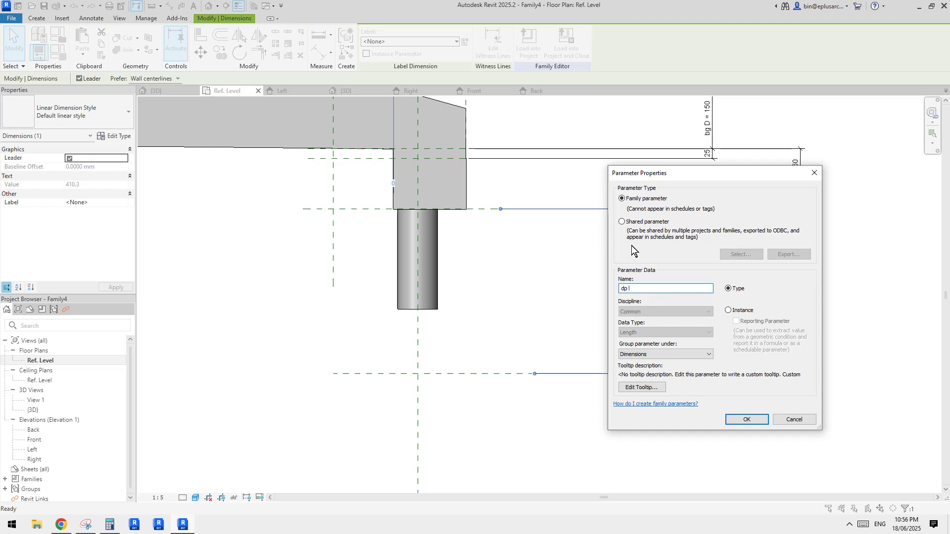
{"action": "key", "text": "Caps_Lock"}
{"action": "type", "text": "L"}
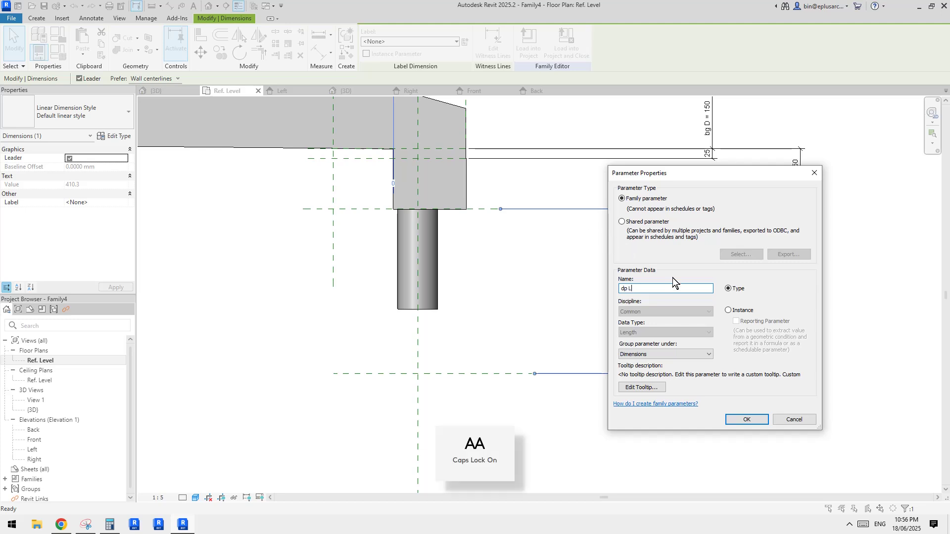
{"action": "left_click", "coordinate": [735, 311]}
{"action": "left_click", "coordinate": [747, 419]}
Stretch the downpipe extrusion's lower end down to the new reference plane and lock it there
{"action": "left_click", "coordinate": [448, 281]}
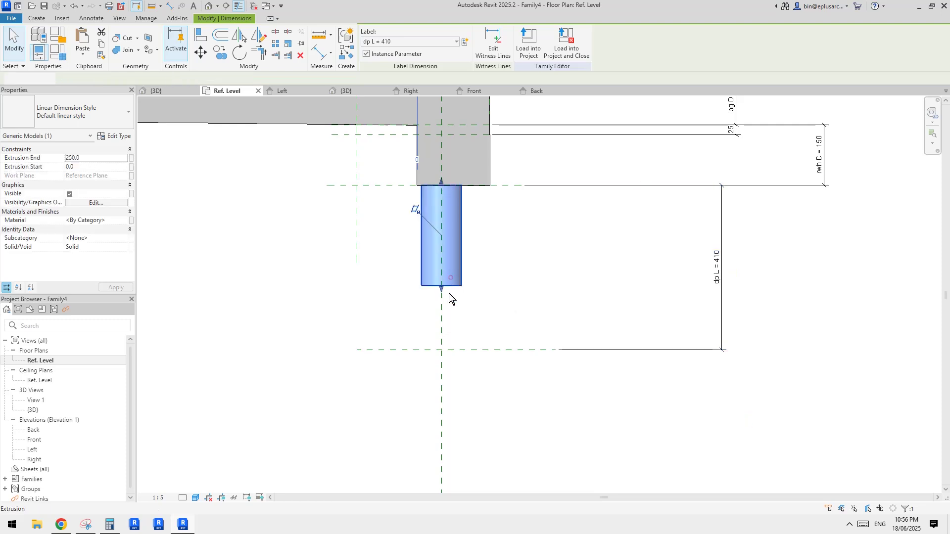
{"action": "left_click_drag", "start_coordinate": [442, 286], "coordinate": [441, 350]}
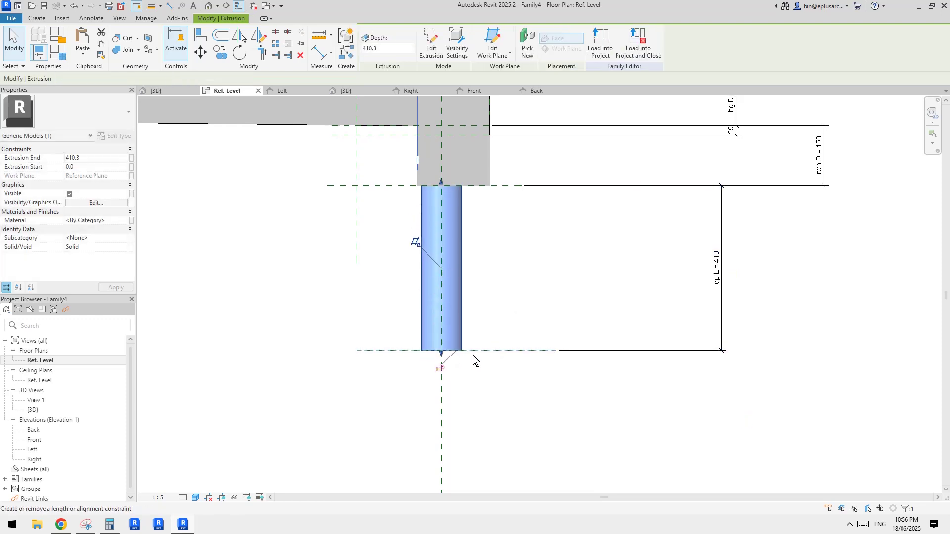
{"action": "scroll", "coordinate": [544, 351], "scroll_direction": "down", "scroll_amount": 2}
{"action": "middle_click_drag", "start_coordinate": [554, 351], "coordinate": [551, 320]}
{"action": "key", "text": "Escape"}
Set the downpipe length dp L to 2700 by changing the lower reference plane's dimension
{"action": "left_click", "coordinate": [521, 309]}
{"action": "left_click", "coordinate": [649, 263]}
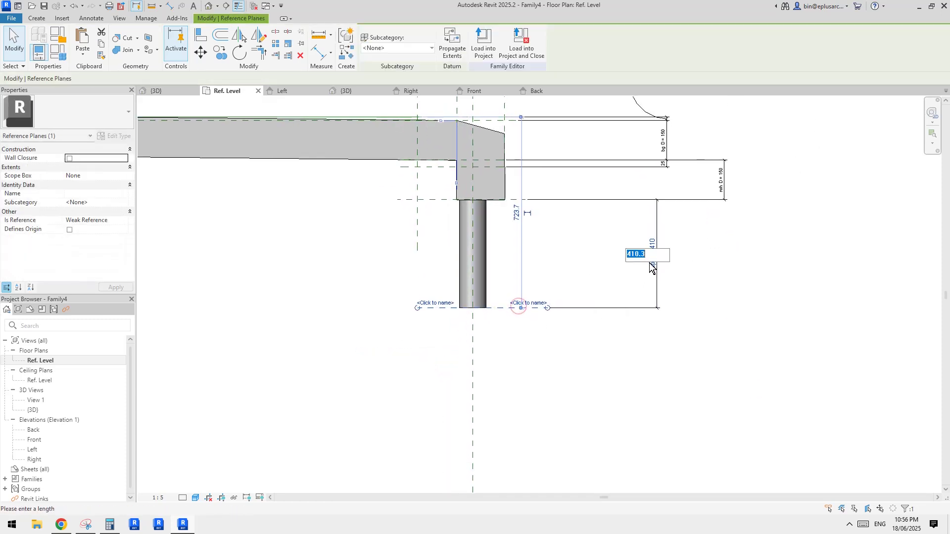
{"action": "middle_click_drag", "start_coordinate": [722, 286], "coordinate": [721, 293]}
{"action": "type", "text": "2700"}
{"action": "left_click", "coordinate": [749, 304]}
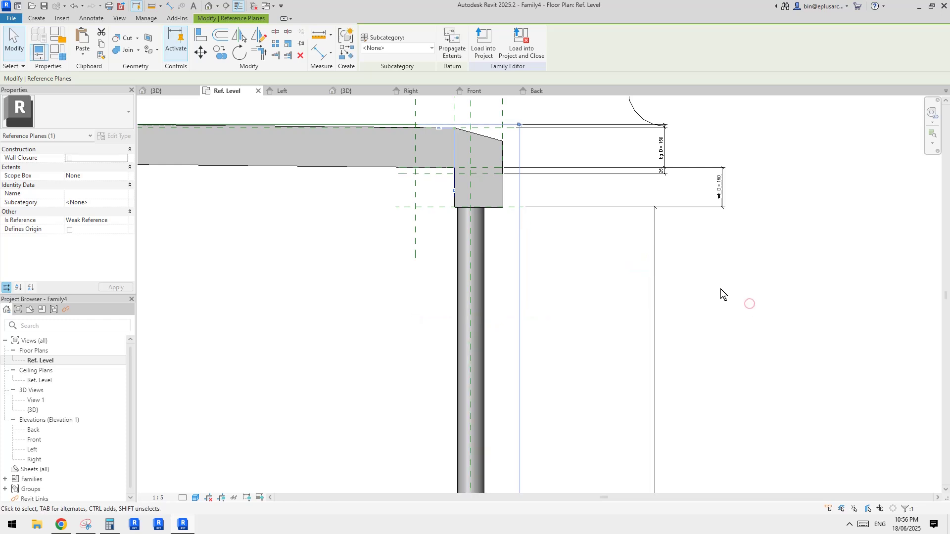
{"action": "scroll", "coordinate": [643, 287], "scroll_direction": "down", "scroll_amount": 1}
{"action": "scroll", "coordinate": [635, 296], "scroll_direction": "down", "scroll_amount": 1}
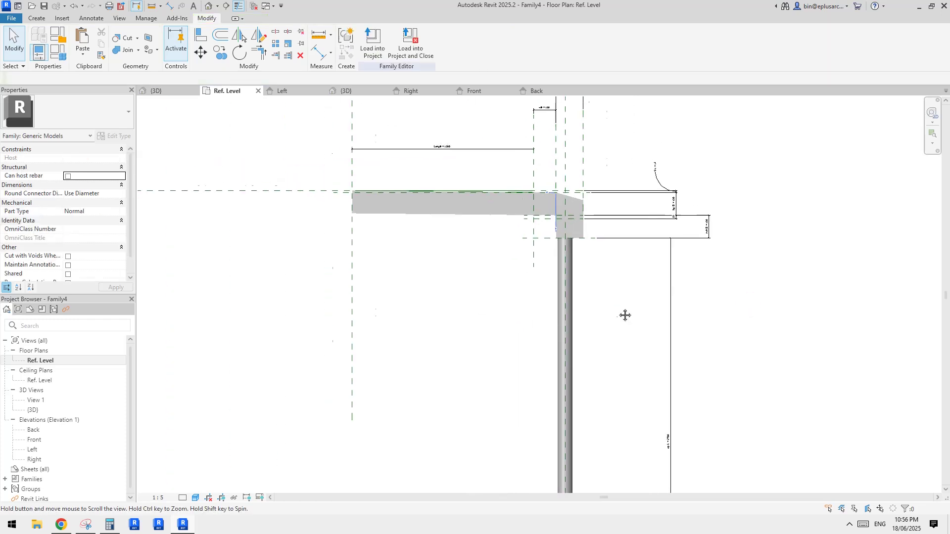
Examine the gutter, rainhead and downpipe from below and behind in the shaded 3D view
{"action": "left_click", "coordinate": [208, 7]}
{"action": "scroll", "coordinate": [576, 205], "scroll_direction": "down", "scroll_amount": 2}
{"action": "key", "text": "s"}
{"action": "key", "text": "d"}
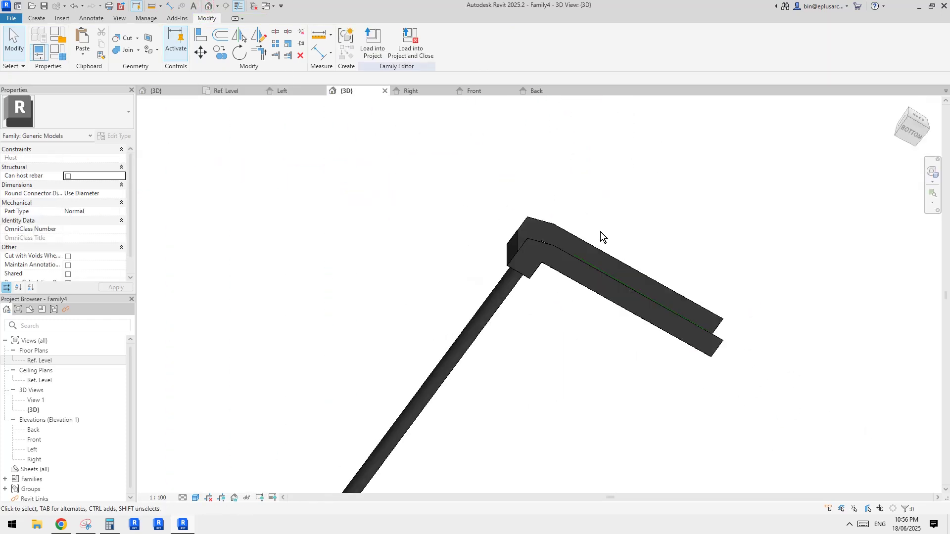
{"action": "mouse_move", "coordinate": [597, 250]}
{"action": "middle_mouse_down", "text": "shift"}
{"action": "mouse_move", "coordinate": [551, 293]}
{"action": "mouse_move", "coordinate": [500, 291]}
{"action": "mouse_move", "coordinate": [598, 282]}
{"action": "mouse_move", "coordinate": [612, 254]}
{"action": "middle_mouse_up", "text": "shift"}
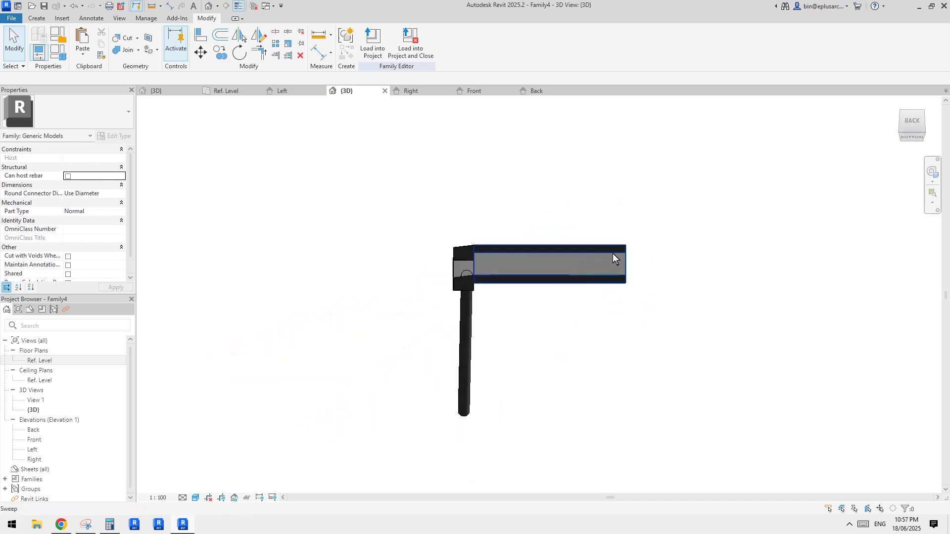
{"action": "mouse_move", "coordinate": [541, 275]}
{"action": "middle_mouse_down", "text": "shift"}
{"action": "mouse_move", "coordinate": [552, 234]}
{"action": "mouse_move", "coordinate": [532, 253]}
{"action": "mouse_move", "coordinate": [576, 266]}
{"action": "middle_mouse_up", "text": "shift"}
{"action": "left_click", "coordinate": [530, 249]}
{"action": "middle_click_drag", "start_coordinate": [519, 276], "coordinate": [514, 286], "text": "shift"}
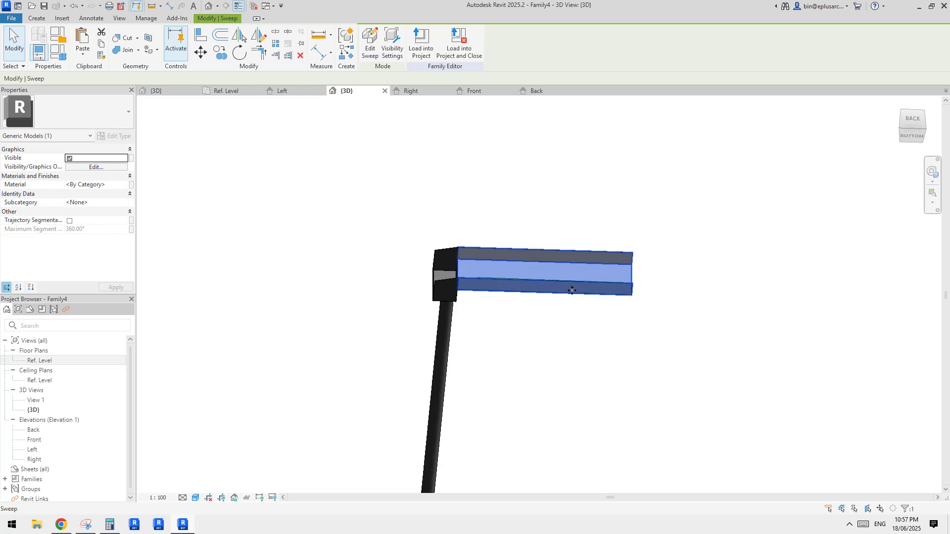
{"action": "middle_click_drag", "start_coordinate": [572, 290], "coordinate": [574, 262], "text": "shift"}
{"action": "middle_click_drag", "start_coordinate": [490, 272], "coordinate": [482, 272], "text": "shift"}
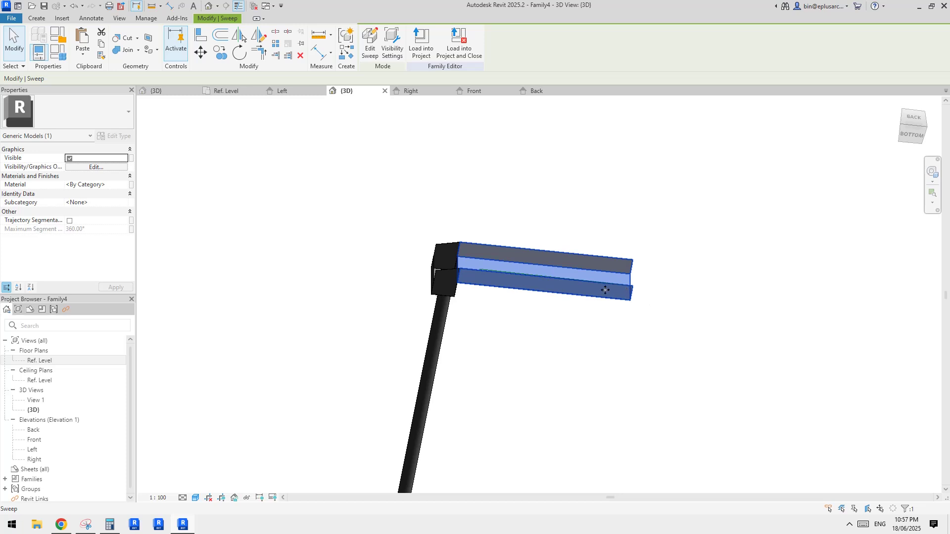
{"action": "middle_click_drag", "start_coordinate": [605, 291], "coordinate": [602, 289], "text": "shift"}
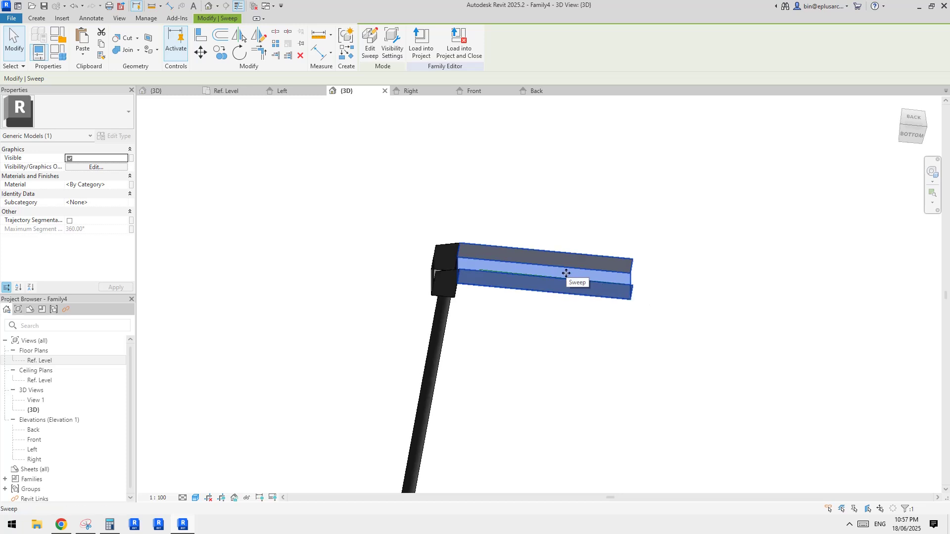
{"action": "middle_click_drag", "start_coordinate": [550, 269], "coordinate": [539, 232], "text": "shift"}
{"action": "left_click", "coordinate": [533, 207]}
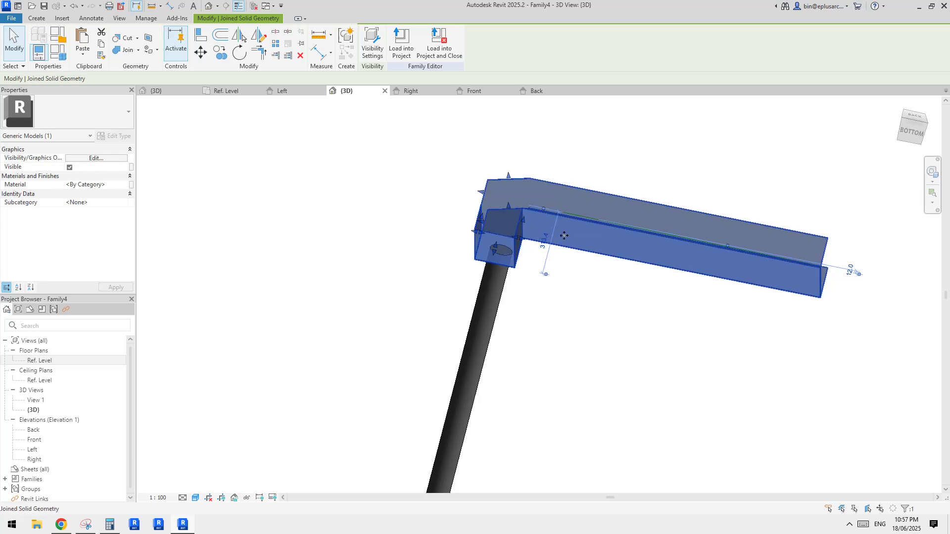
{"action": "middle_click_drag", "start_coordinate": [527, 204], "coordinate": [525, 206]}
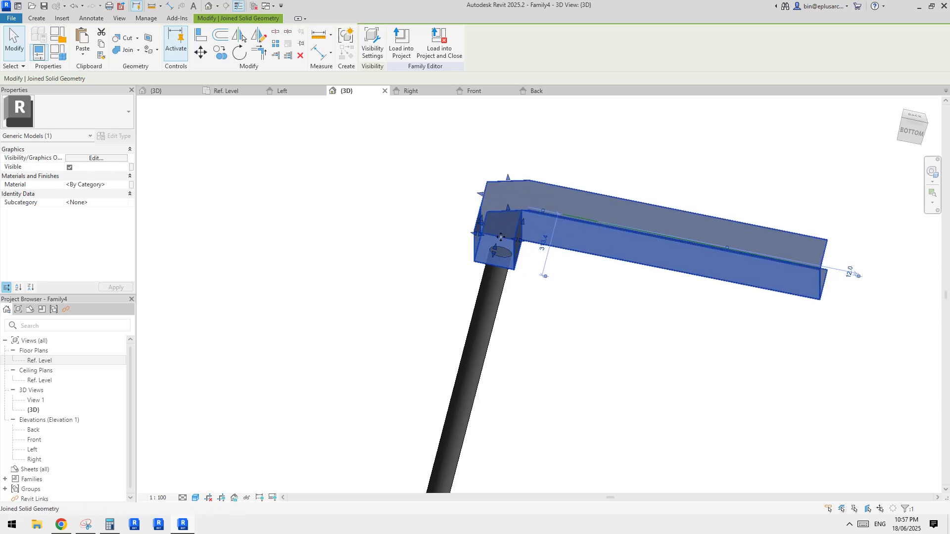
{"action": "scroll", "coordinate": [536, 270], "scroll_direction": "down", "scroll_amount": 2}
{"action": "left_click", "coordinate": [495, 257]}
{"action": "scroll", "coordinate": [497, 257], "scroll_direction": "down", "scroll_amount": 2}
{"action": "middle_click_drag", "start_coordinate": [540, 296], "coordinate": [539, 277]}
{"action": "left_click", "coordinate": [539, 271]}
{"action": "scroll", "coordinate": [524, 230], "scroll_direction": "up", "scroll_amount": 3}
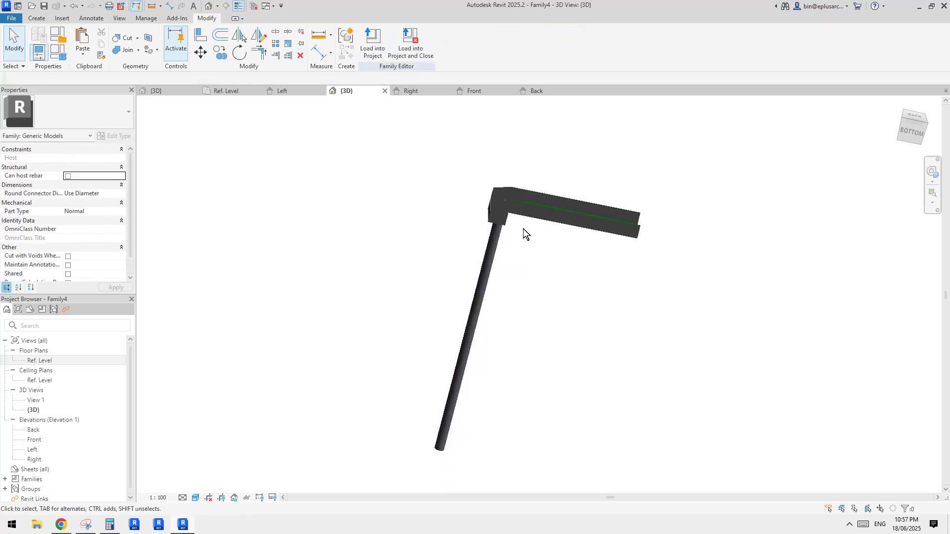
Associate the material of the downpipe and the joined gutter-rainhead geometry with a new instance parameter named material
{"action": "left_click", "coordinate": [497, 239]}
{"action": "left_click", "coordinate": [530, 201], "text": "ctrl"}
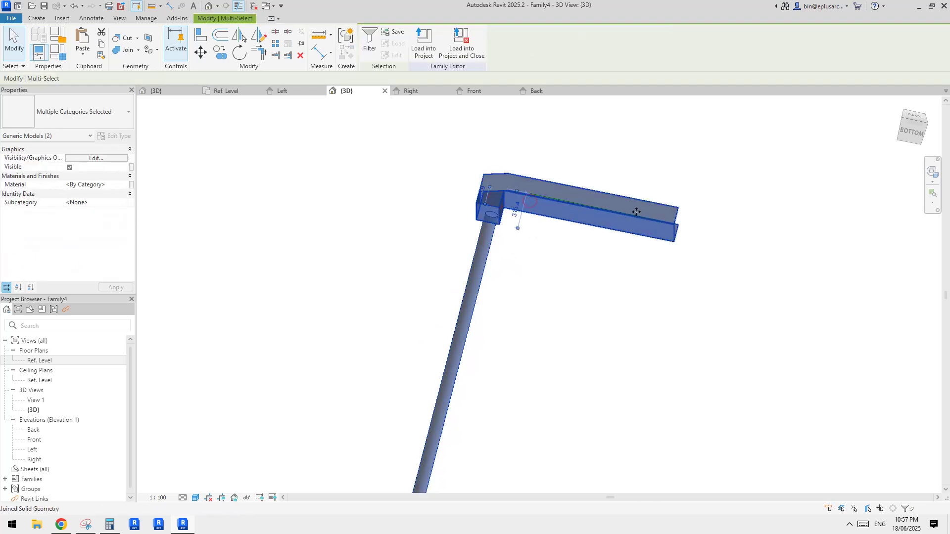
{"action": "middle_click_drag", "start_coordinate": [637, 212], "coordinate": [346, 216], "text": "shift"}
{"action": "left_click", "coordinate": [131, 185]}
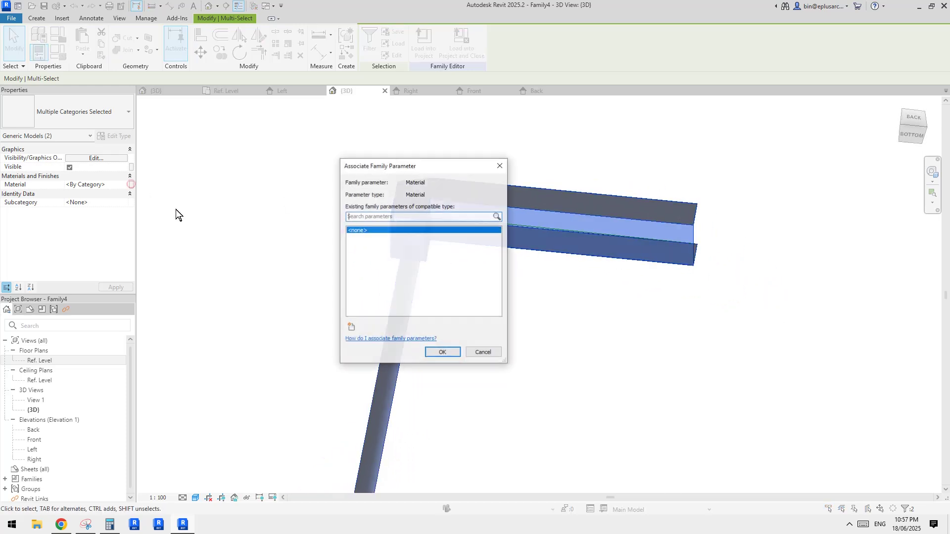
{"action": "left_click", "coordinate": [350, 327]}
{"action": "type", "text": "M"}
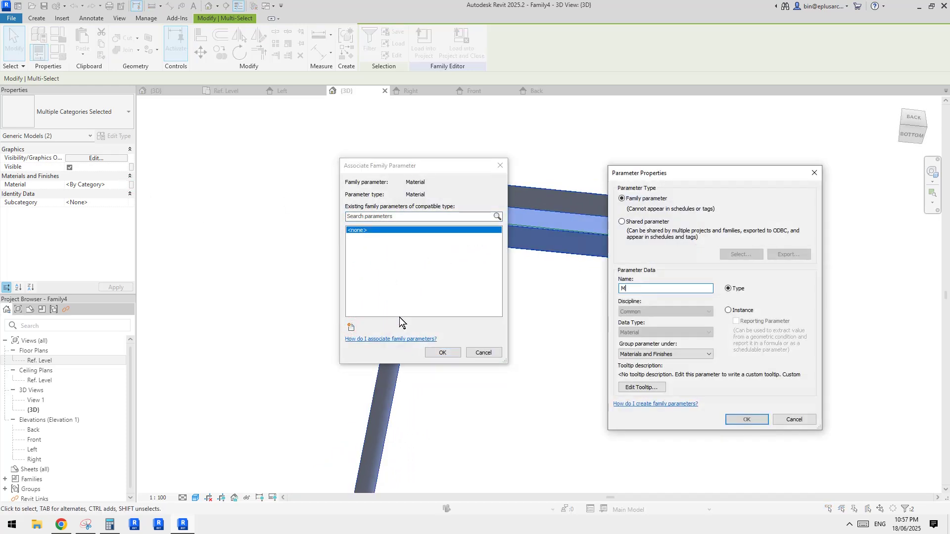
{"action": "key", "text": "BackSpace"}
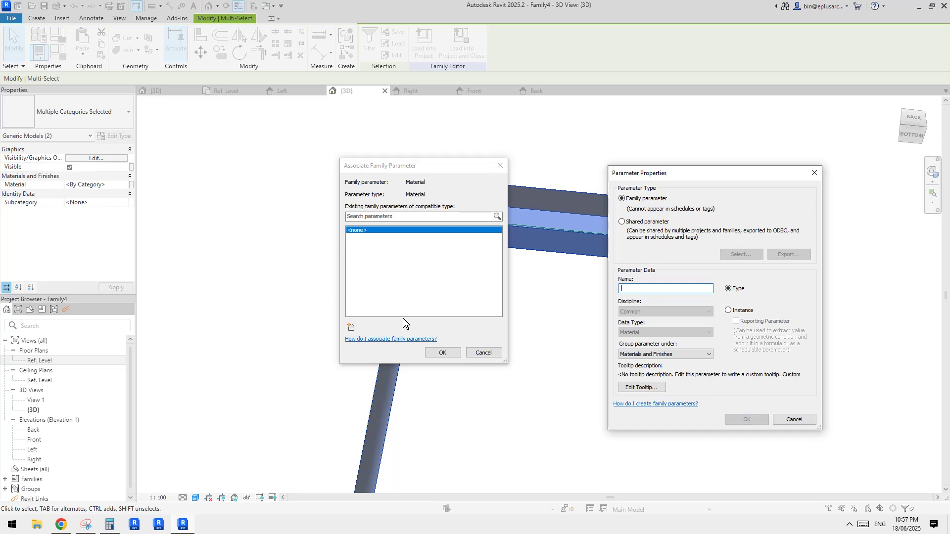
{"action": "key", "text": "Caps_Lock"}
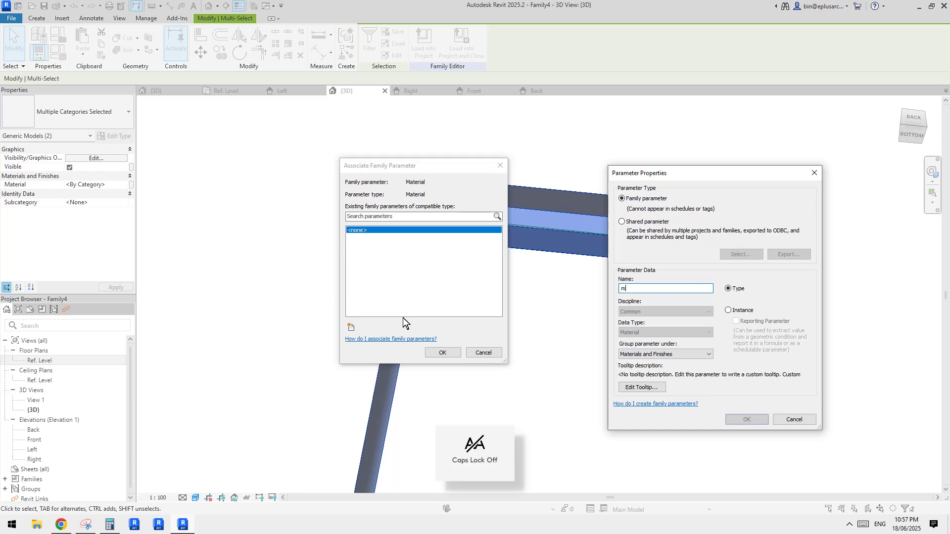
{"action": "type", "text": "material"}
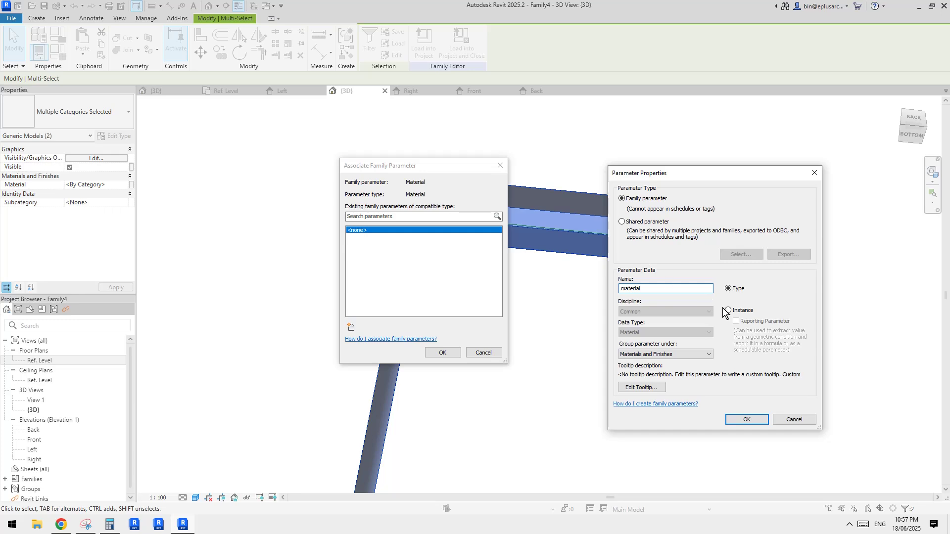
{"action": "left_click", "coordinate": [748, 420]}
{"action": "left_click", "coordinate": [441, 353]}
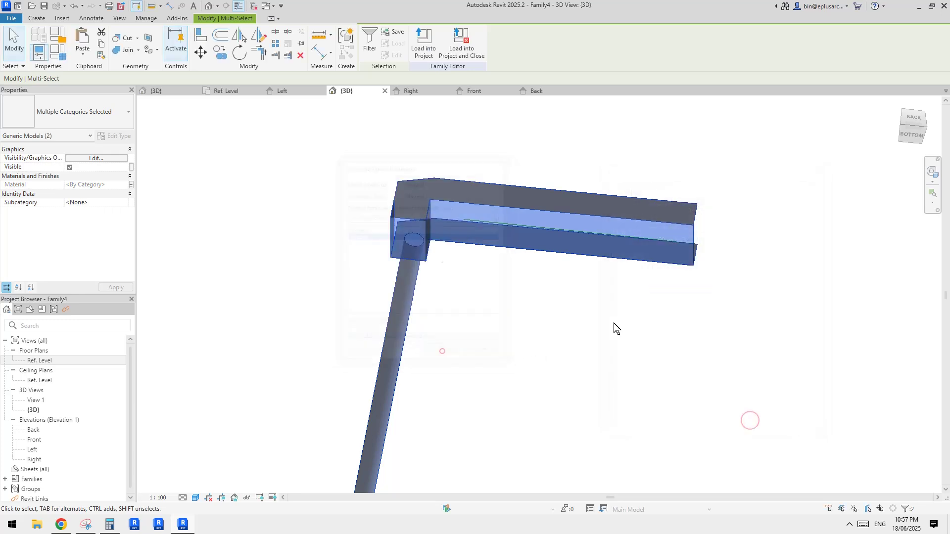
Close the inactive views and load the gutter family into Project2, leaving the automatic placement
{"action": "middle_click_drag", "start_coordinate": [579, 260], "coordinate": [552, 224]}
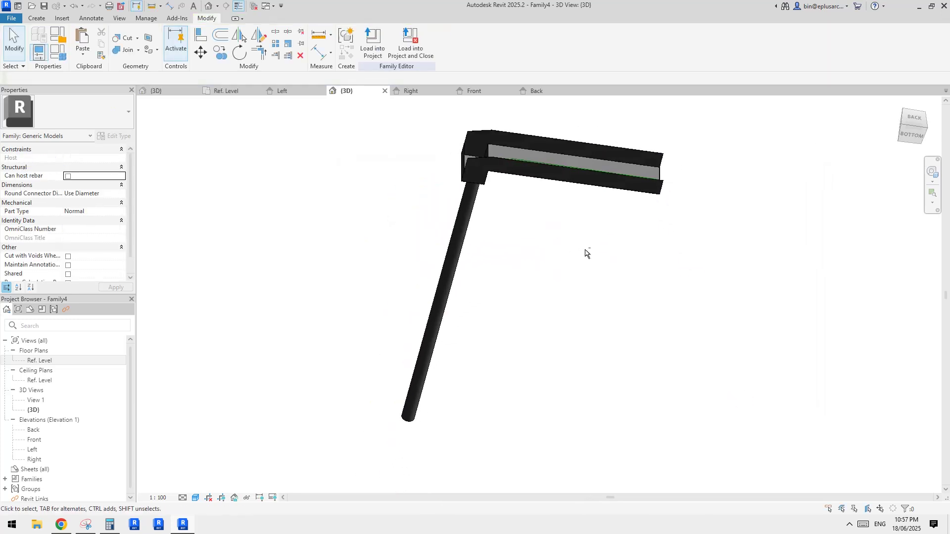
{"action": "scroll", "coordinate": [539, 208], "scroll_direction": "up", "scroll_amount": 4}
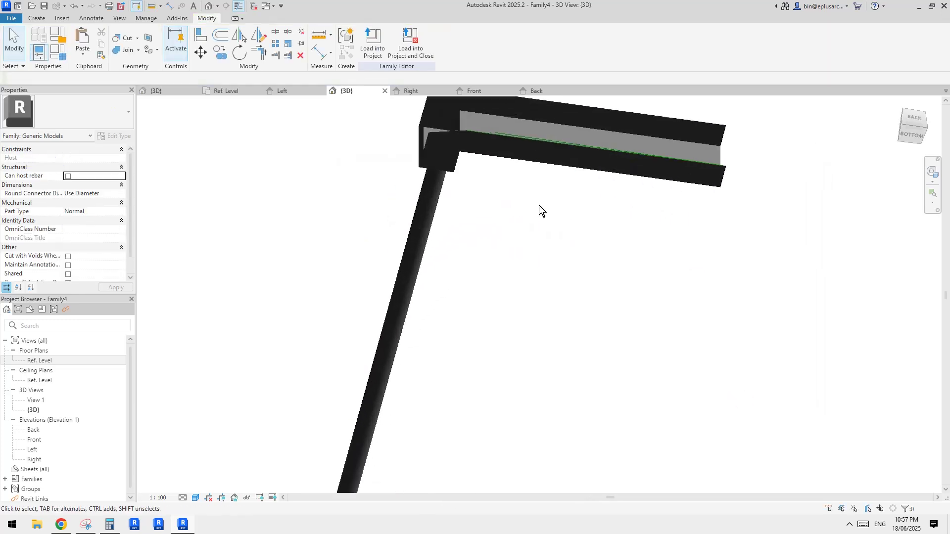
{"action": "left_click", "coordinate": [253, 6]}
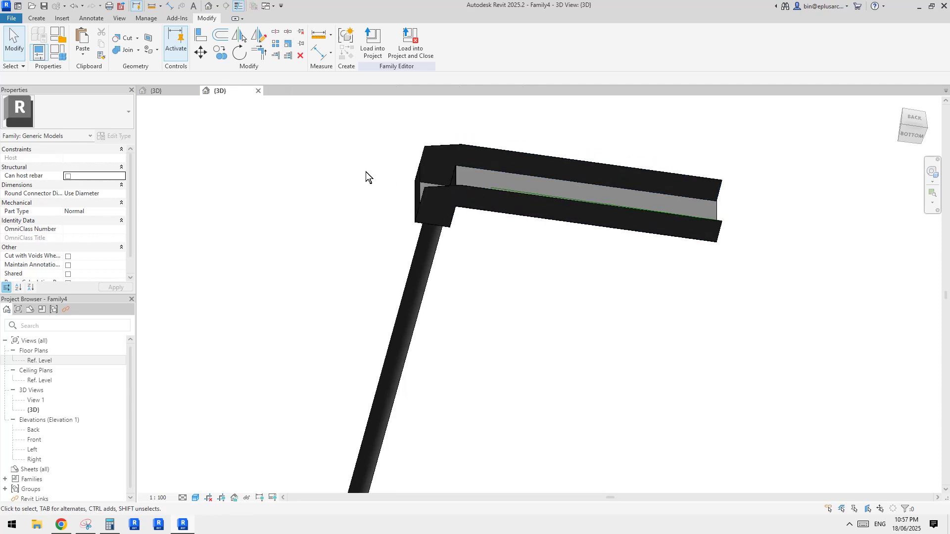
{"action": "left_click", "coordinate": [173, 92]}
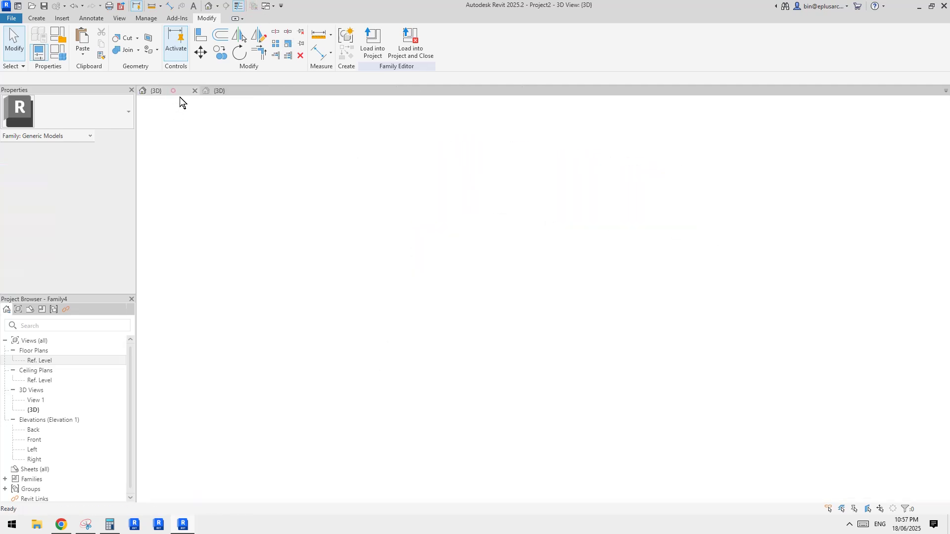
{"action": "key", "text": "Escape"}
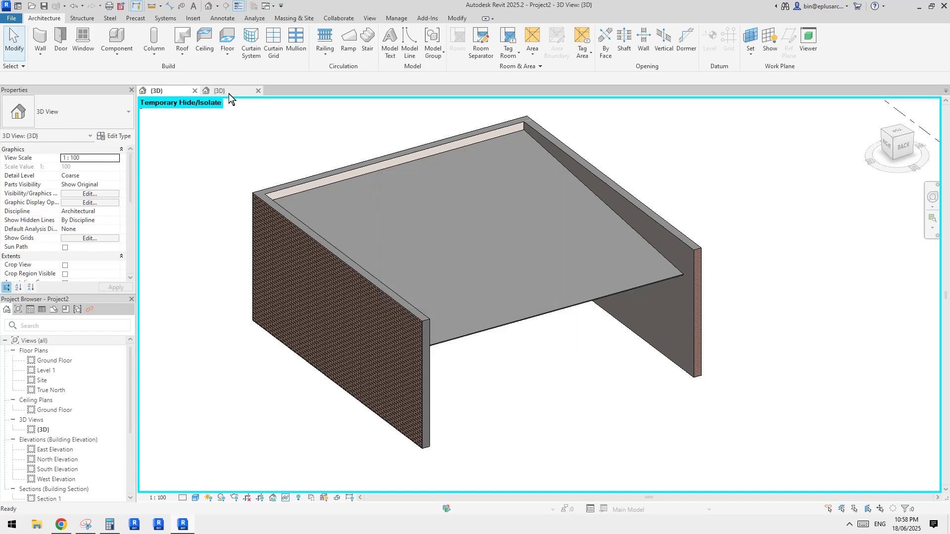
{"action": "left_click", "coordinate": [229, 94]}
{"action": "left_click", "coordinate": [372, 44]}
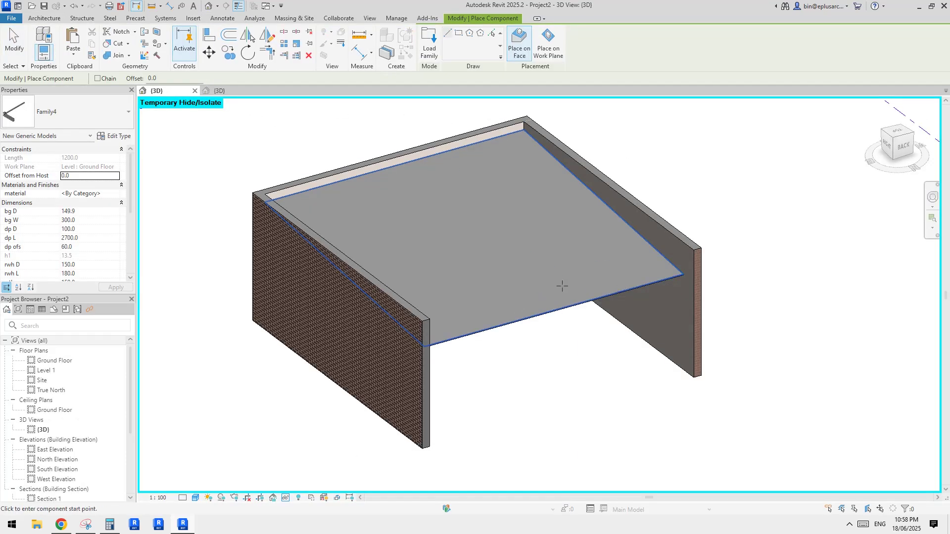
{"action": "middle_click_drag", "start_coordinate": [657, 262], "coordinate": [649, 271]}
{"action": "middle_click_drag", "start_coordinate": [699, 255], "coordinate": [574, 255]}
{"action": "key", "text": "Escape"}
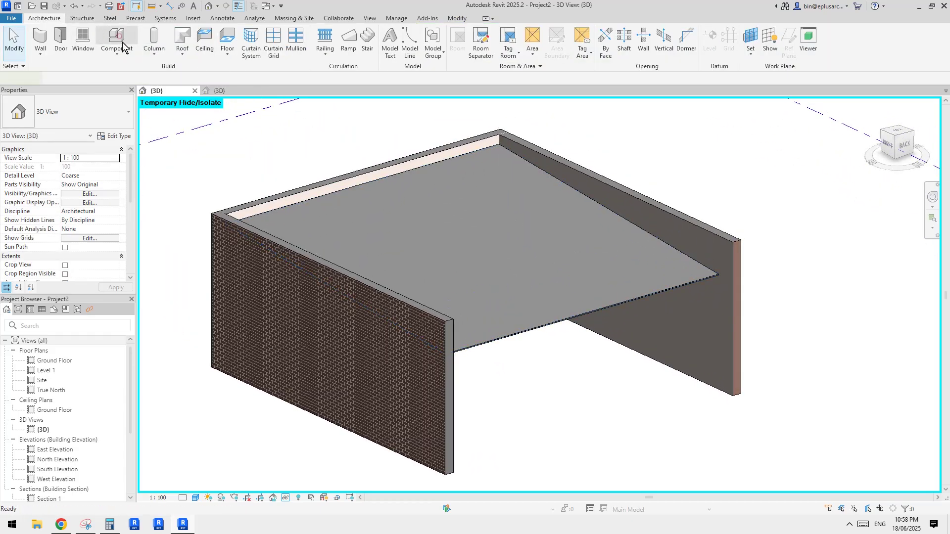
Place the Family4 box gutter component along the roof's low eave edge by picking the edge line
{"action": "left_click", "coordinate": [118, 37]}
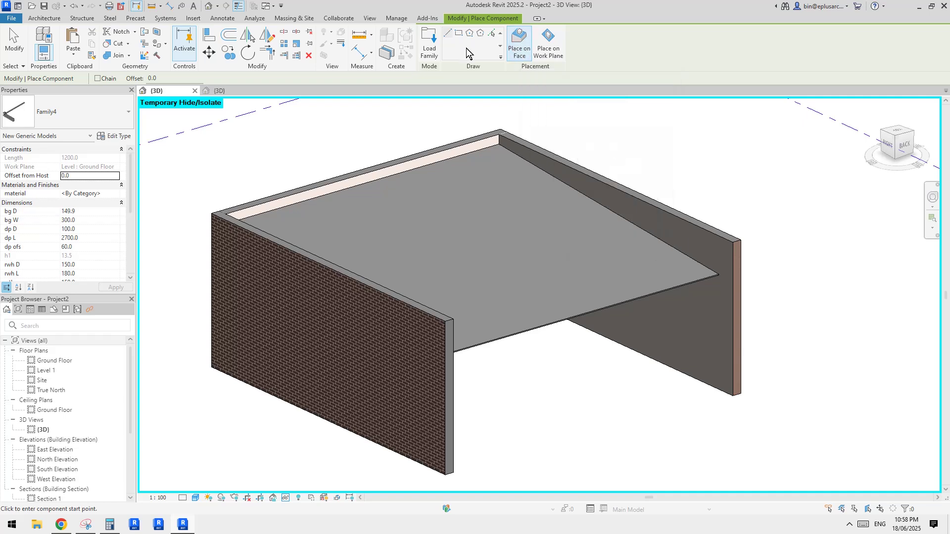
{"action": "left_click", "coordinate": [492, 35]}
{"action": "scroll", "coordinate": [637, 269], "scroll_direction": "up", "scroll_amount": 5}
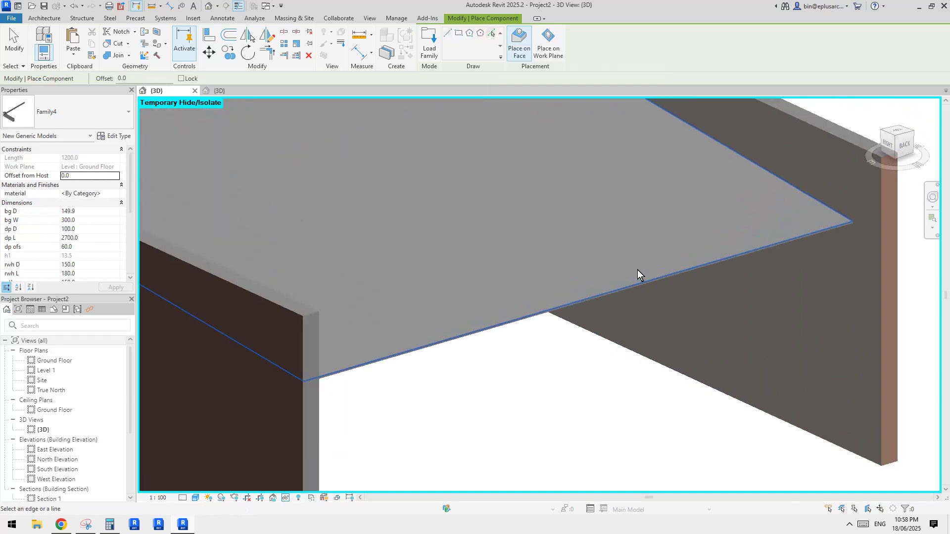
{"action": "middle_click_drag", "start_coordinate": [592, 305], "coordinate": [589, 238], "text": "shift"}
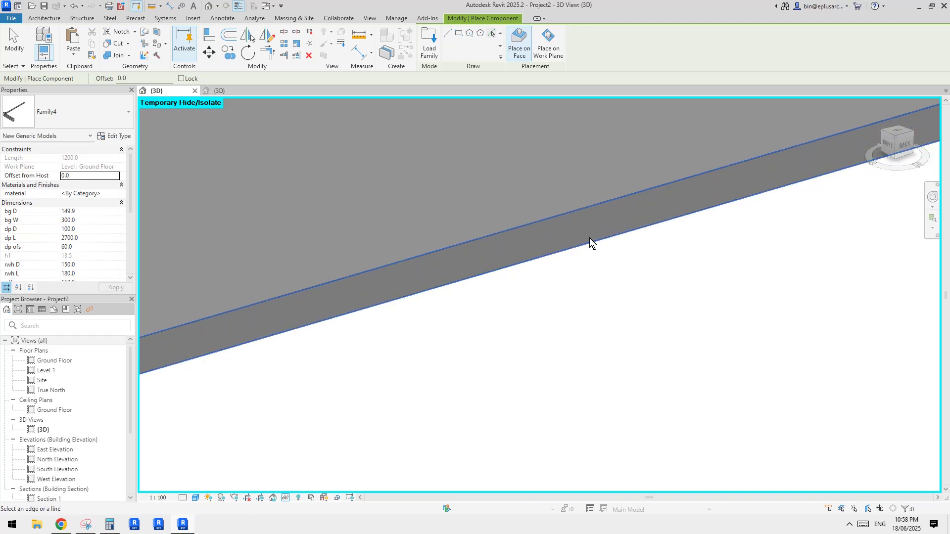
{"action": "left_click", "coordinate": [565, 217]}
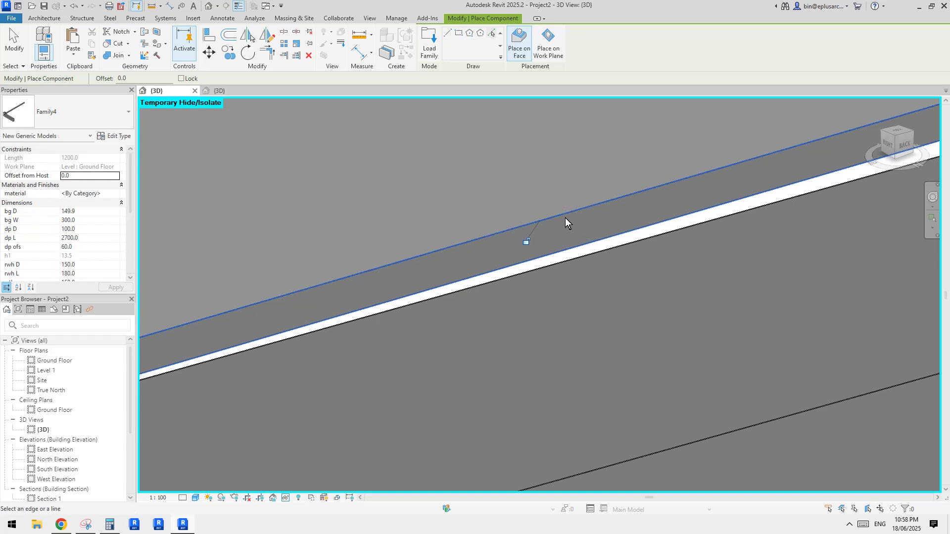
{"action": "middle_click_drag", "start_coordinate": [565, 217], "coordinate": [584, 237], "text": "shift"}
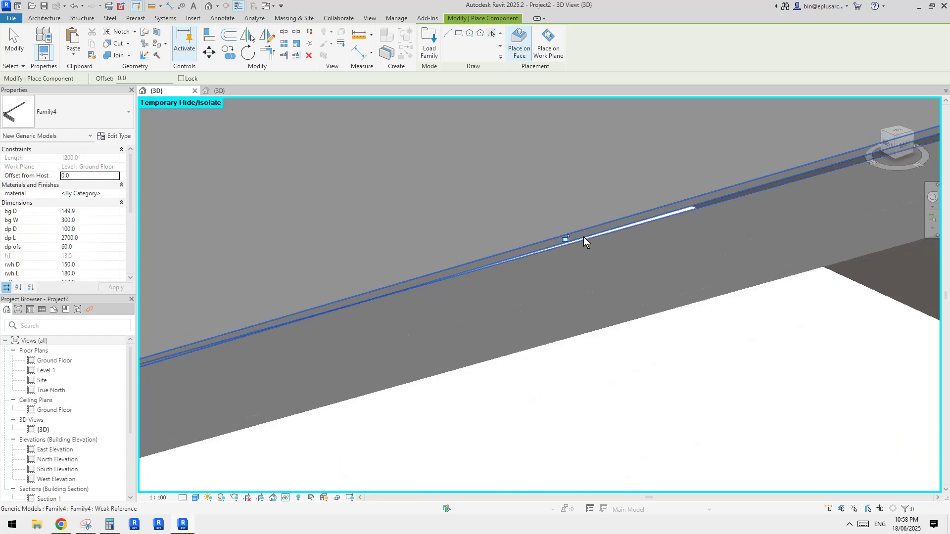
{"action": "key", "text": "Escape"}
Set the placed gutter's wth parameter to 250 to suit the brick veneer wall at the rainhead end
{"action": "left_click", "coordinate": [606, 262]}
{"action": "scroll", "coordinate": [607, 263], "scroll_direction": "down", "scroll_amount": 5}
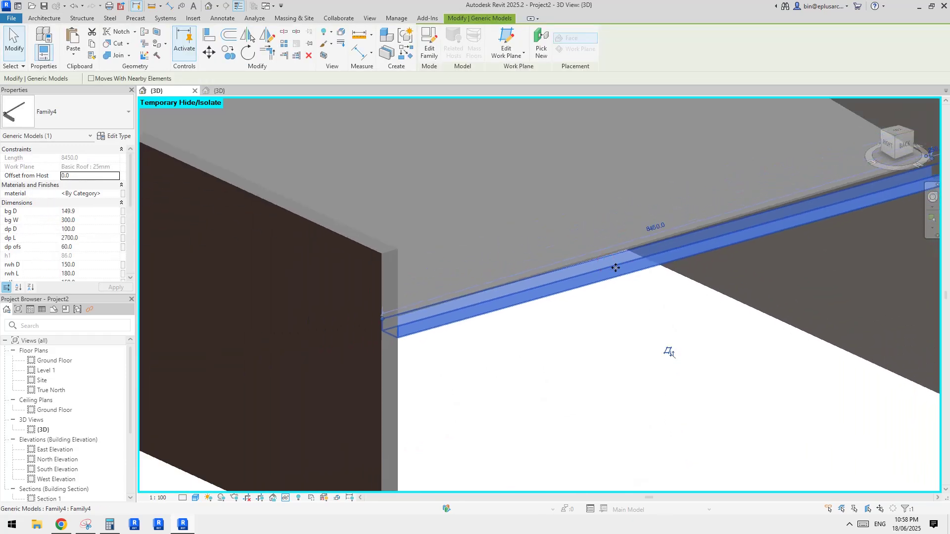
{"action": "middle_click_drag", "start_coordinate": [615, 268], "coordinate": [482, 236], "text": "shift"}
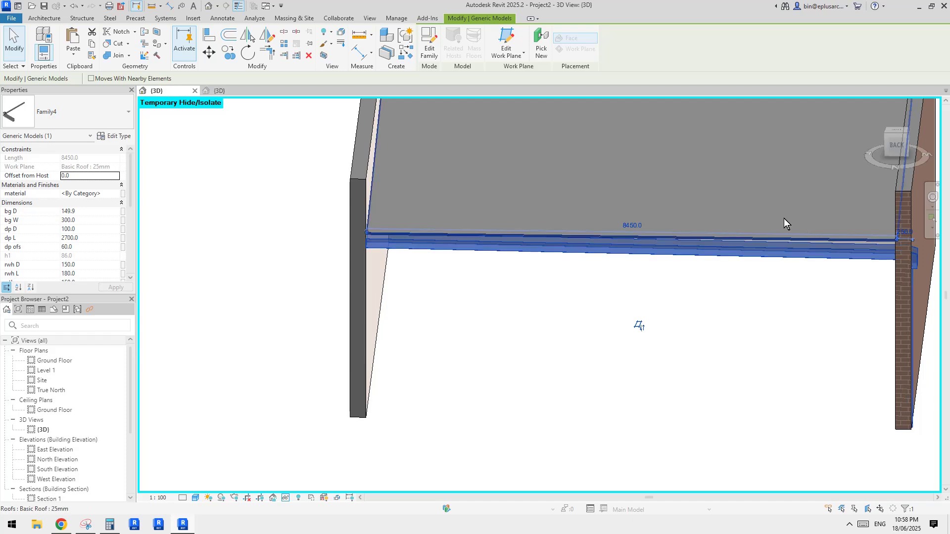
{"action": "middle_click_drag", "start_coordinate": [784, 218], "coordinate": [621, 184]}
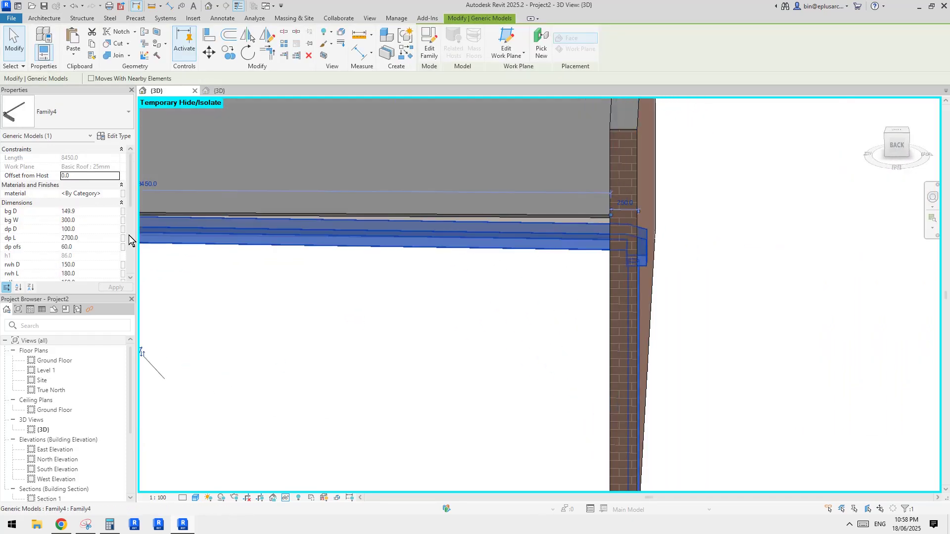
{"action": "scroll", "coordinate": [67, 266], "scroll_direction": "down", "scroll_amount": 2}
{"action": "scroll", "coordinate": [74, 259], "scroll_direction": "up", "scroll_amount": 1}
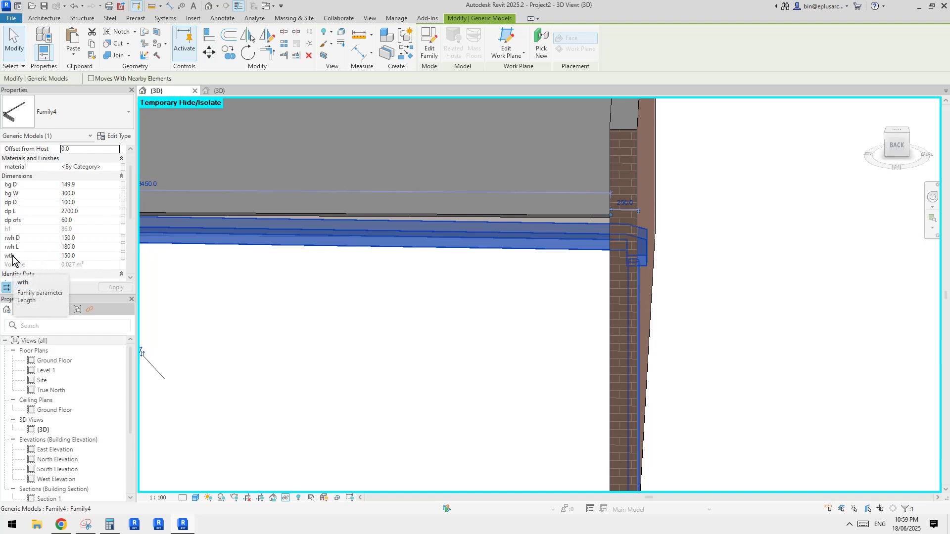
{"action": "left_click", "coordinate": [85, 255]}
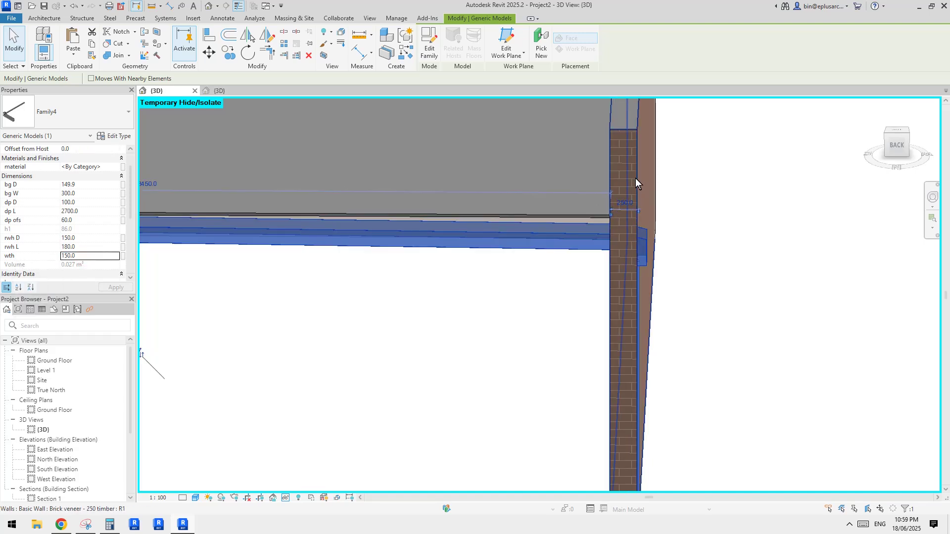
{"action": "double_click", "coordinate": [87, 255]}
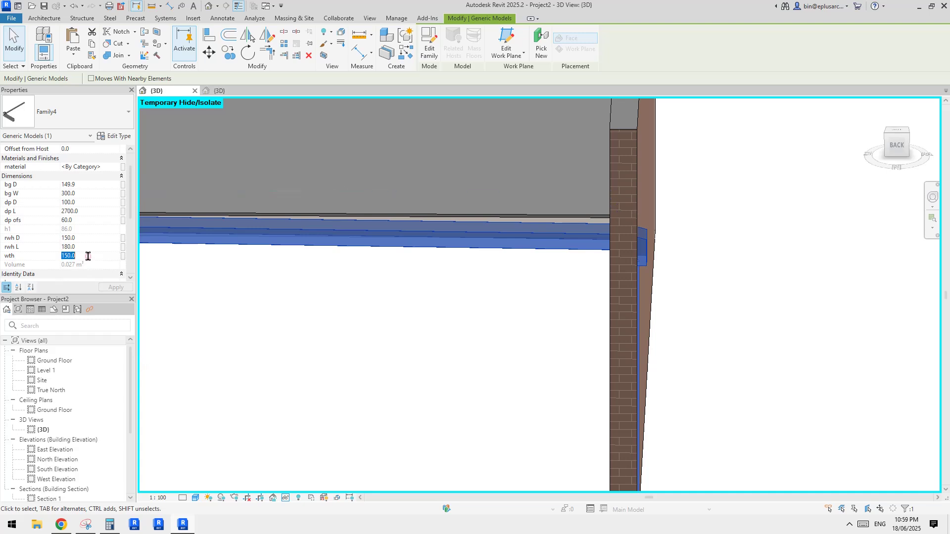
{"action": "type", "text": "2"}
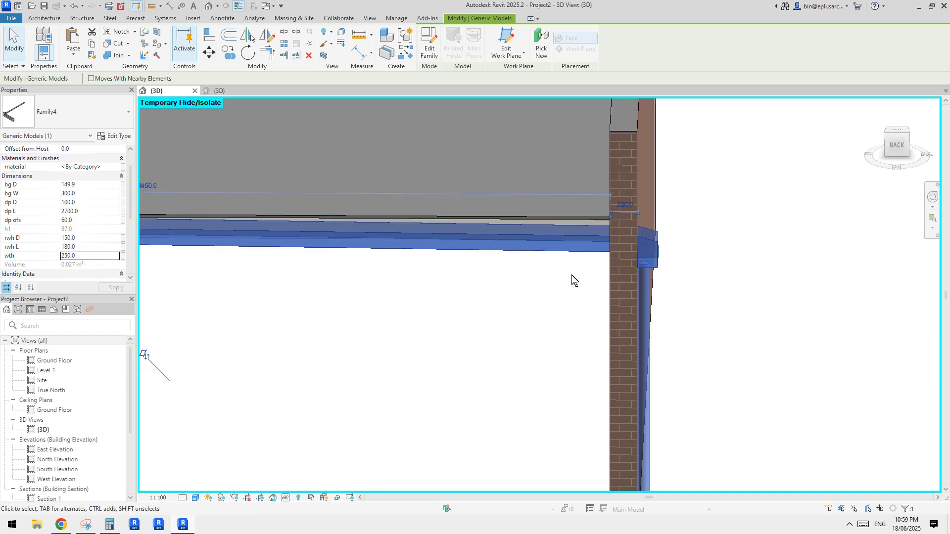
{"action": "mouse_move", "coordinate": [618, 242]}
{"action": "middle_mouse_down", "text": "shift"}
{"action": "mouse_move", "coordinate": [631, 283]}
{"action": "mouse_move", "coordinate": [637, 267]}
{"action": "mouse_move", "coordinate": [614, 238]}
{"action": "middle_mouse_up", "text": "shift"}
{"action": "scroll", "coordinate": [614, 242], "scroll_direction": "down", "scroll_amount": 2}
{"action": "scroll", "coordinate": [638, 241], "scroll_direction": "up", "scroll_amount": 1}
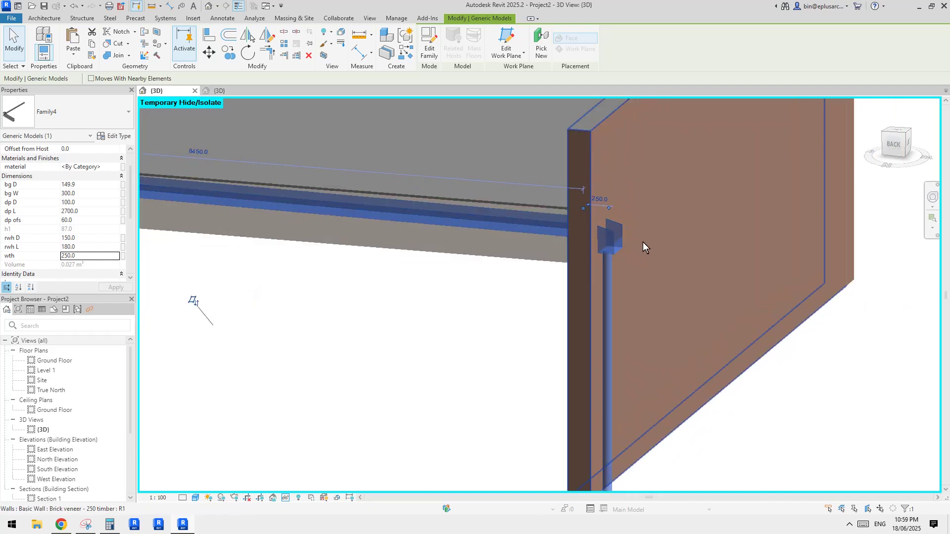
Try 2400 for the gutter's downpipe length dp L, and settle on 2600
{"action": "key", "text": "Escape"}
{"action": "left_click", "coordinate": [619, 248]}
{"action": "middle_click_drag", "start_coordinate": [616, 272], "coordinate": [669, 259], "text": "shift"}
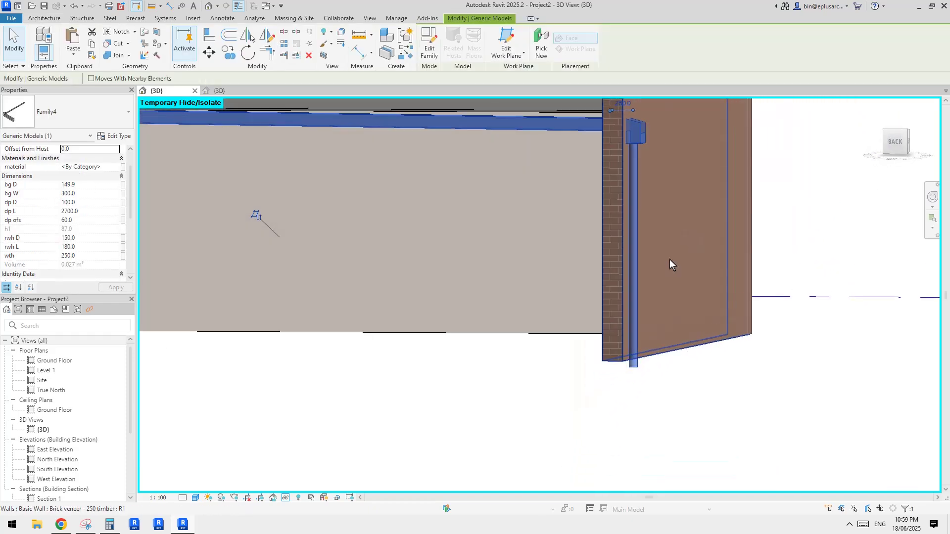
{"action": "left_click", "coordinate": [91, 211]}
{"action": "type", "text": "24"}
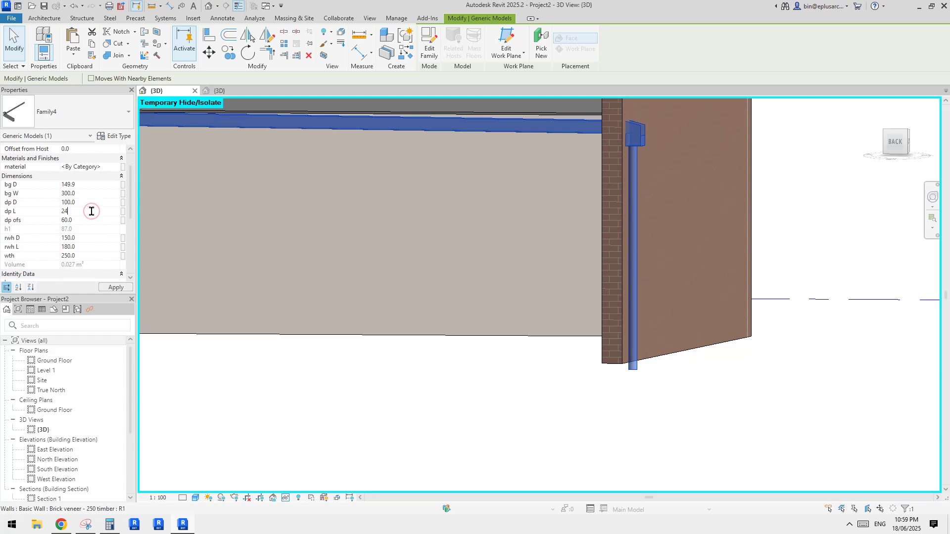
{"action": "type", "text": "00"}
{"action": "middle_click", "coordinate": [252, 201]}
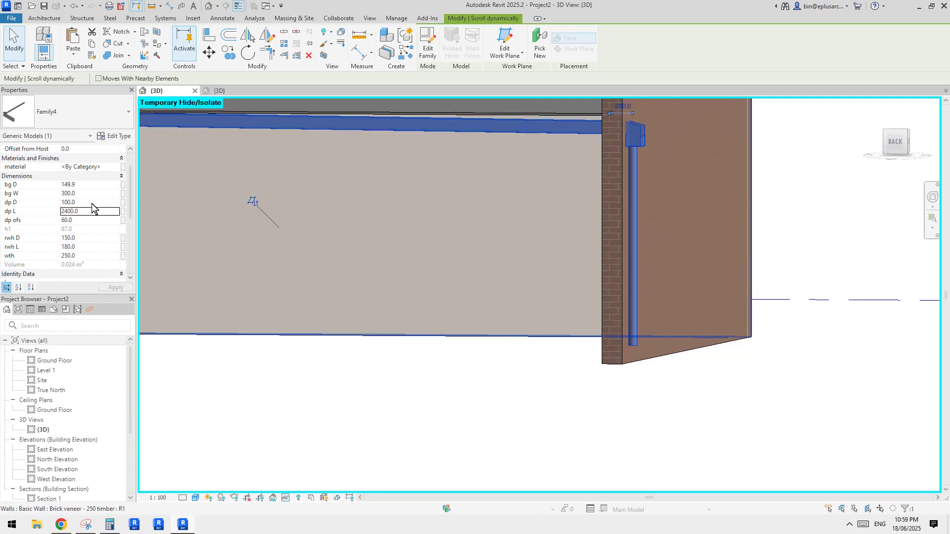
{"action": "left_click", "coordinate": [93, 211]}
{"action": "type", "text": "2"}
{"action": "key", "text": "Escape"}
{"action": "scroll", "coordinate": [585, 213], "scroll_direction": "down", "scroll_amount": 1}
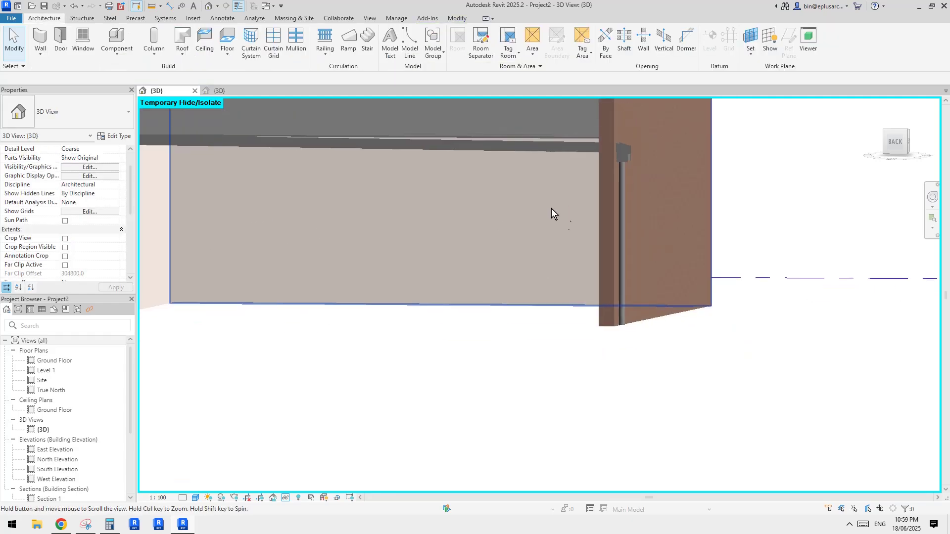
Set the roof's base offset from level to 3300 and its slope to 2°
{"action": "middle_click_drag", "start_coordinate": [551, 208], "coordinate": [776, 268], "text": "shift"}
{"action": "left_click", "coordinate": [537, 174]}
{"action": "middle_click_drag", "start_coordinate": [583, 199], "coordinate": [624, 235]}
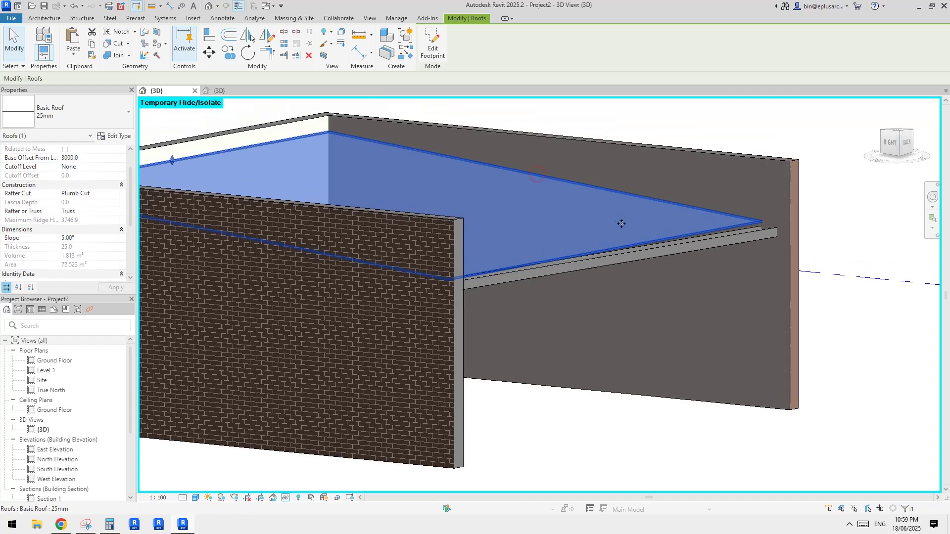
{"action": "left_click", "coordinate": [94, 158]}
{"action": "type", "text": "330"}
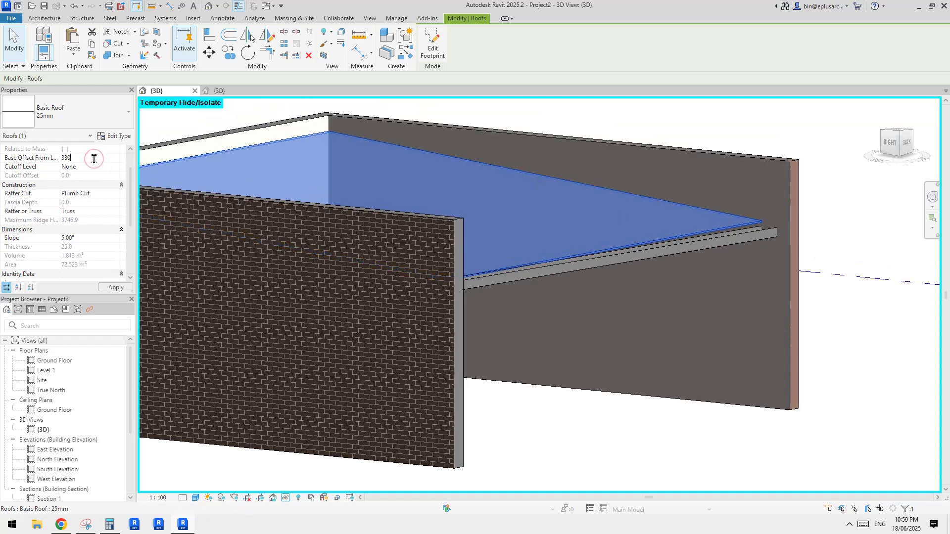
{"action": "type", "text": "2"}
{"action": "key", "text": "Return"}
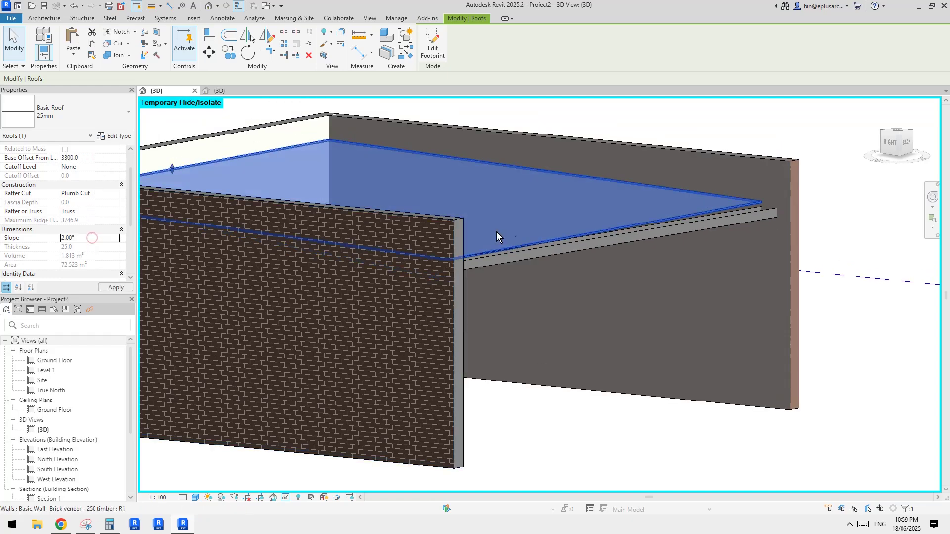
Move the brick veneer wall at the rainhead end inward to narrow the roof, leaving the gutter projecting past it
{"action": "middle_click_drag", "start_coordinate": [694, 230], "coordinate": [689, 206], "text": "shift"}
{"action": "left_click", "coordinate": [709, 224]}
{"action": "scroll", "coordinate": [675, 257], "scroll_direction": "down", "scroll_amount": 1}
{"action": "left_click", "coordinate": [674, 259]}
{"action": "left_click", "coordinate": [689, 206]}
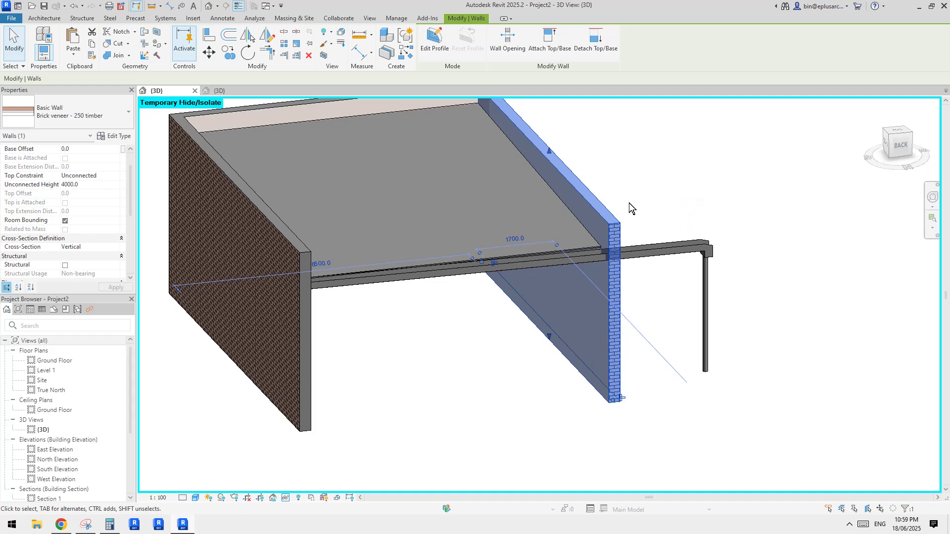
{"action": "left_click_drag", "start_coordinate": [598, 213], "coordinate": [481, 235]}
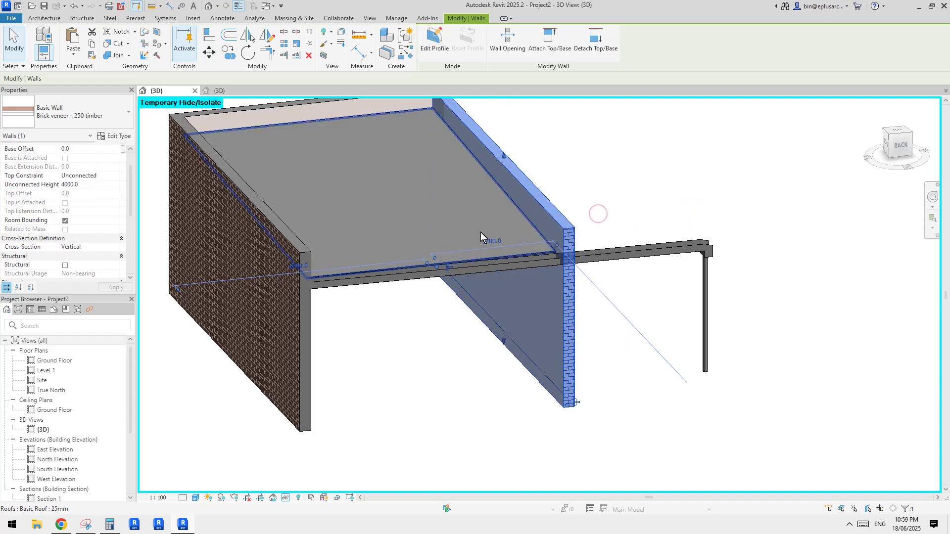
{"action": "middle_click_drag", "start_coordinate": [525, 235], "coordinate": [609, 245], "text": "shift"}
{"action": "scroll", "coordinate": [606, 242], "scroll_direction": "up", "scroll_amount": 2}
{"action": "scroll", "coordinate": [652, 249], "scroll_direction": "down", "scroll_amount": 1}
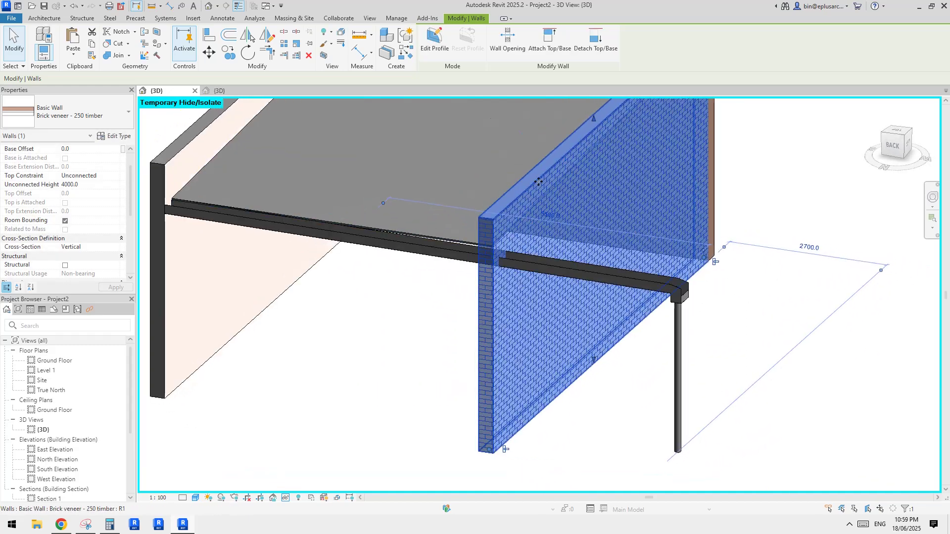
Trim the projecting gutter back to the moved brick veneer wall with Trim/Extend Single Element
{"action": "left_click", "coordinate": [284, 56]}
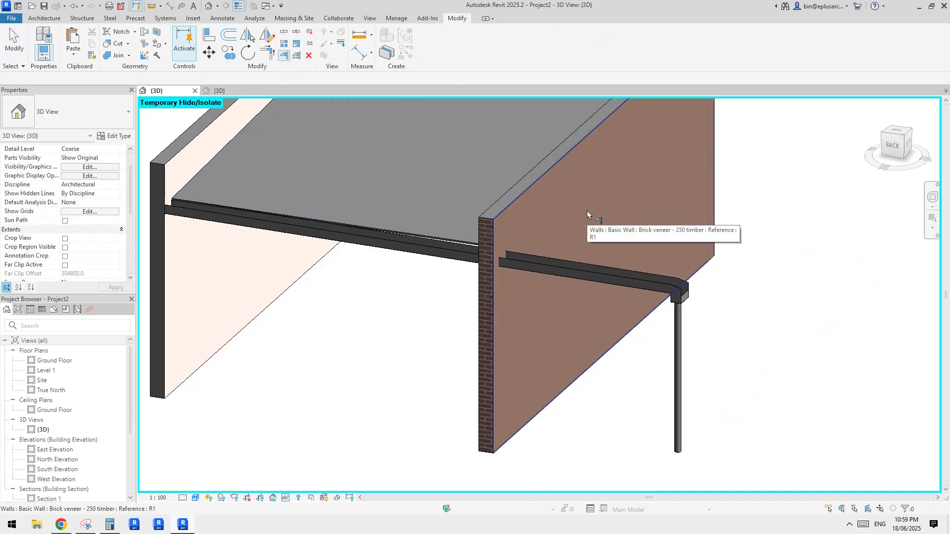
{"action": "middle_click_drag", "start_coordinate": [587, 211], "coordinate": [622, 274], "text": "shift"}
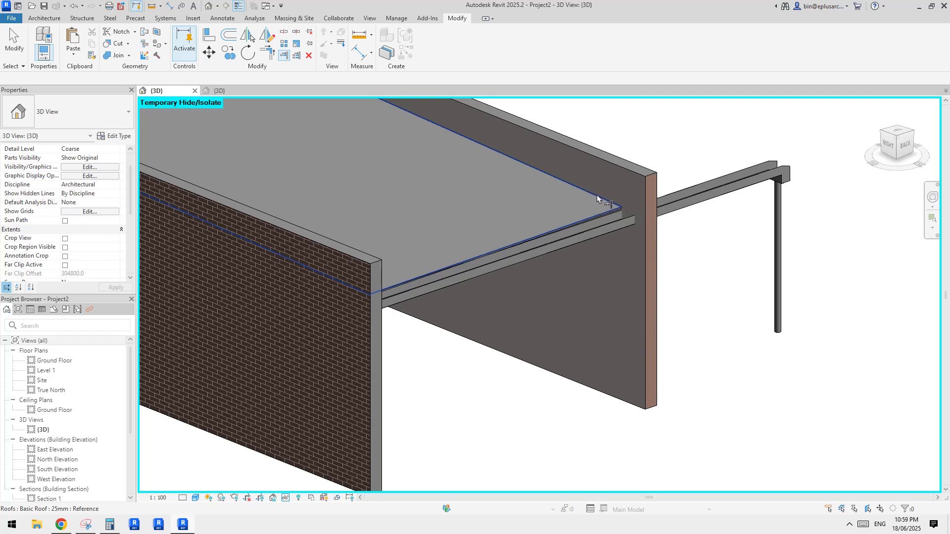
{"action": "left_click", "coordinate": [611, 326]}
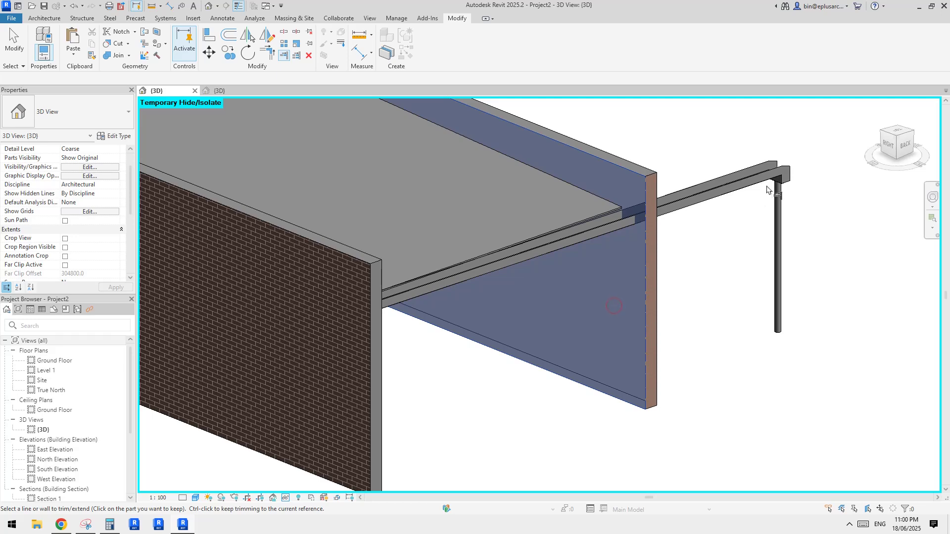
{"action": "left_click", "coordinate": [590, 237]}
{"action": "middle_click_drag", "start_coordinate": [748, 271], "coordinate": [463, 229], "text": "shift"}
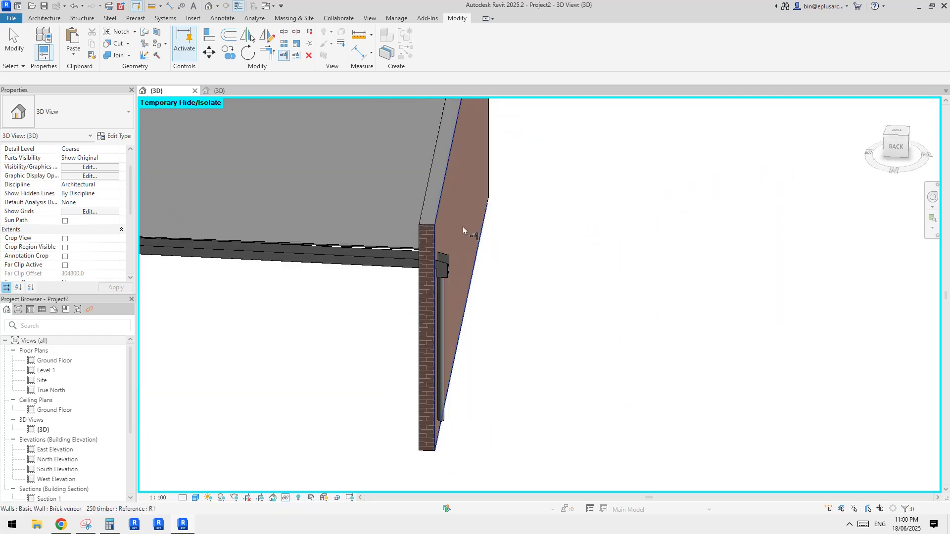
{"action": "scroll", "coordinate": [569, 253], "scroll_direction": "down", "scroll_amount": 1}
{"action": "middle_click_drag", "start_coordinate": [569, 252], "coordinate": [644, 270], "text": "shift"}
{"action": "scroll", "coordinate": [640, 290], "scroll_direction": "down", "scroll_amount": 1}
{"action": "key", "text": "Escape"}
Move the brick veneer wall outward again and extend the gutter to meet it
{"action": "left_click_drag", "start_coordinate": [704, 244], "coordinate": [806, 259]}
{"action": "middle_click_drag", "start_coordinate": [692, 262], "coordinate": [681, 287], "text": "shift"}
{"action": "left_click", "coordinate": [285, 57]}
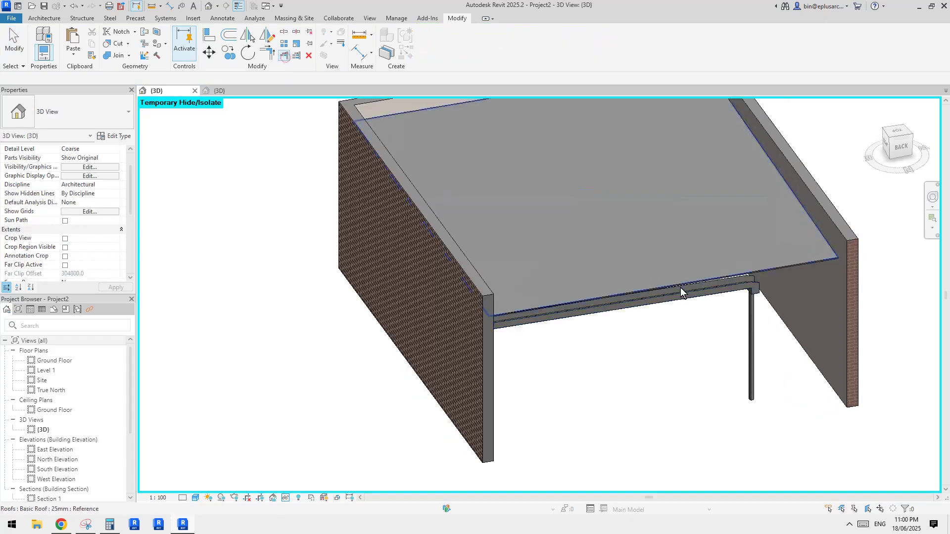
{"action": "left_click", "coordinate": [789, 295]}
{"action": "left_click", "coordinate": [754, 288]}
{"action": "key", "text": "Escape"}
{"action": "mouse_move", "coordinate": [800, 303]}
{"action": "middle_mouse_down"}
{"action": "mouse_move", "coordinate": [675, 303]}
{"action": "mouse_move", "coordinate": [676, 328]}
{"action": "mouse_move", "coordinate": [600, 280]}
{"action": "mouse_move", "coordinate": [671, 344]}
{"action": "mouse_move", "coordinate": [665, 305]}
{"action": "mouse_move", "coordinate": [684, 316]}
{"action": "mouse_move", "coordinate": [655, 308]}
{"action": "mouse_move", "coordinate": [656, 323]}
{"action": "mouse_move", "coordinate": [557, 314]}
{"action": "mouse_move", "coordinate": [492, 253]}
{"action": "mouse_move", "coordinate": [491, 266]}
{"action": "middle_mouse_up"}
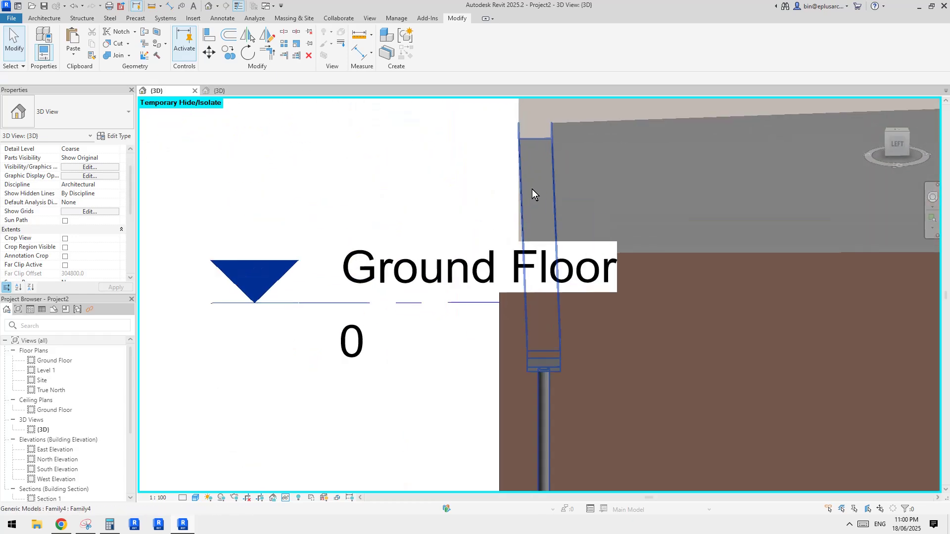
Examine how the gutter, rainhead and downpipe fit through and against the brick veneer wall
{"action": "left_click", "coordinate": [533, 189]}
{"action": "middle_click_drag", "start_coordinate": [541, 182], "coordinate": [690, 242], "text": "shift"}
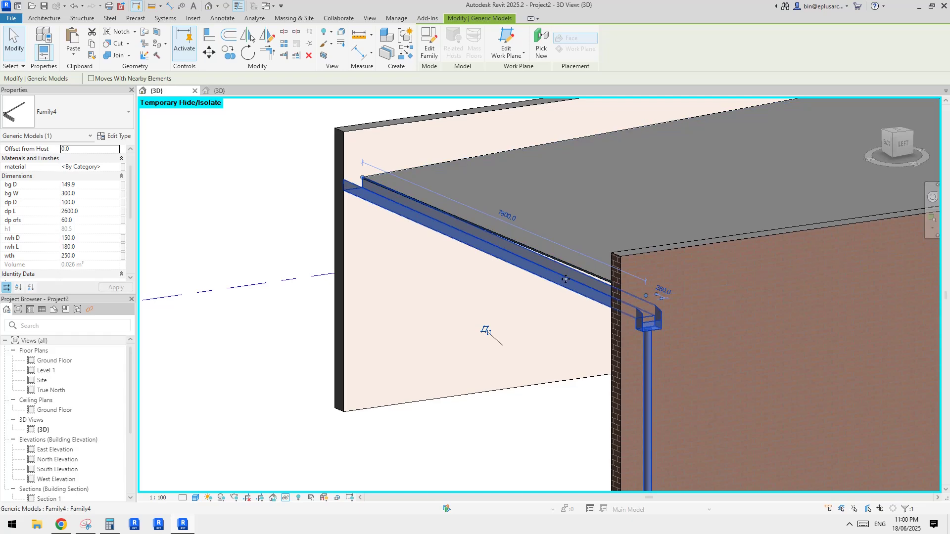
{"action": "middle_click_drag", "start_coordinate": [565, 279], "coordinate": [577, 244], "text": "shift"}
{"action": "key", "text": "Escape"}
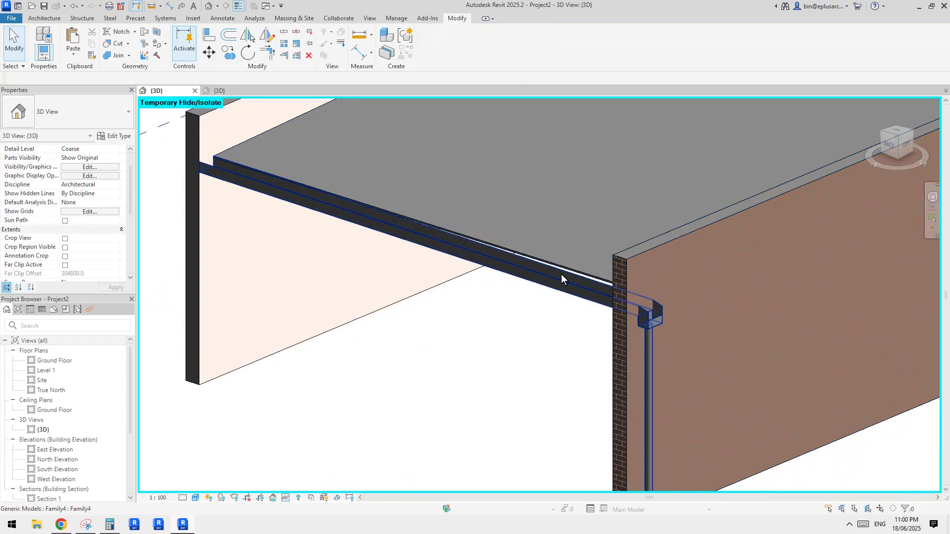
{"action": "scroll", "coordinate": [610, 277], "scroll_direction": "up", "scroll_amount": 5}
{"action": "left_click", "coordinate": [601, 272]}
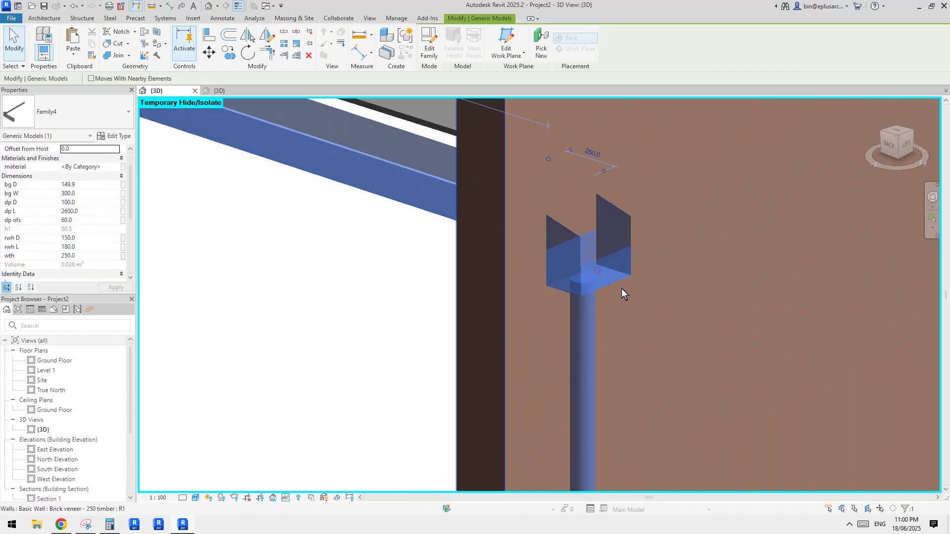
{"action": "key", "text": "Escape"}
{"action": "left_click", "coordinate": [572, 244]}
{"action": "middle_click_drag", "start_coordinate": [587, 257], "coordinate": [559, 202], "text": "shift"}
{"action": "key", "text": "Escape"}
{"action": "left_click", "coordinate": [574, 230]}
{"action": "key", "text": "Escape"}
{"action": "left_click", "coordinate": [563, 240]}
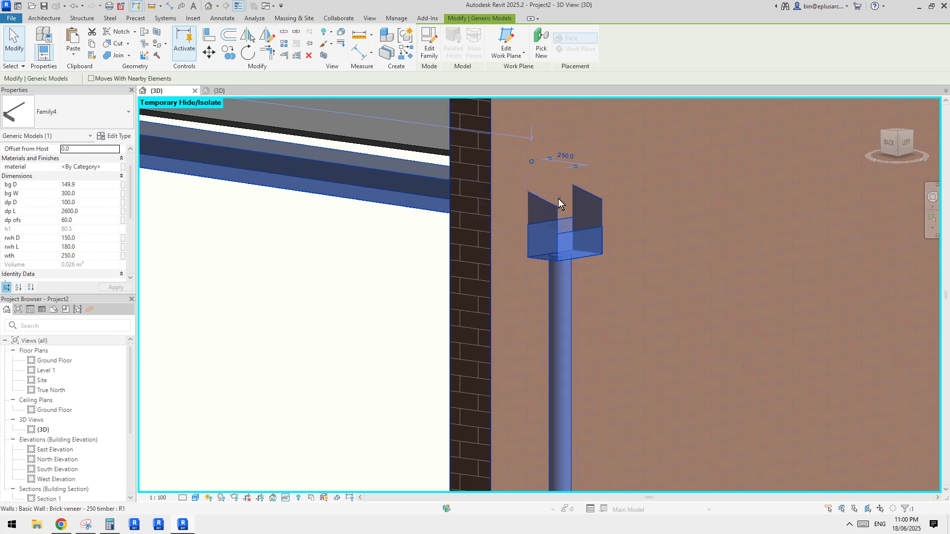
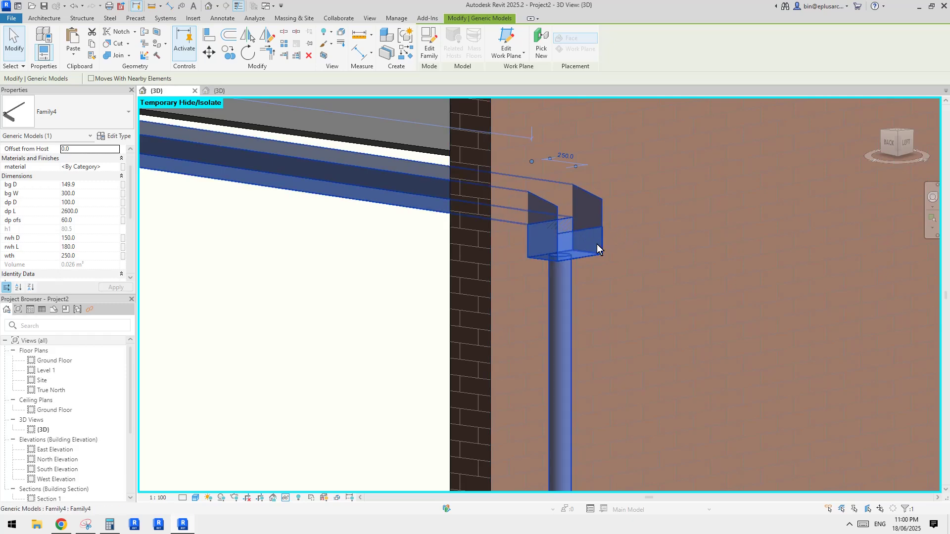
{"action": "key", "text": "Escape"}
{"action": "left_click", "coordinate": [577, 244]}
{"action": "scroll", "coordinate": [590, 245], "scroll_direction": "down", "scroll_amount": 4}
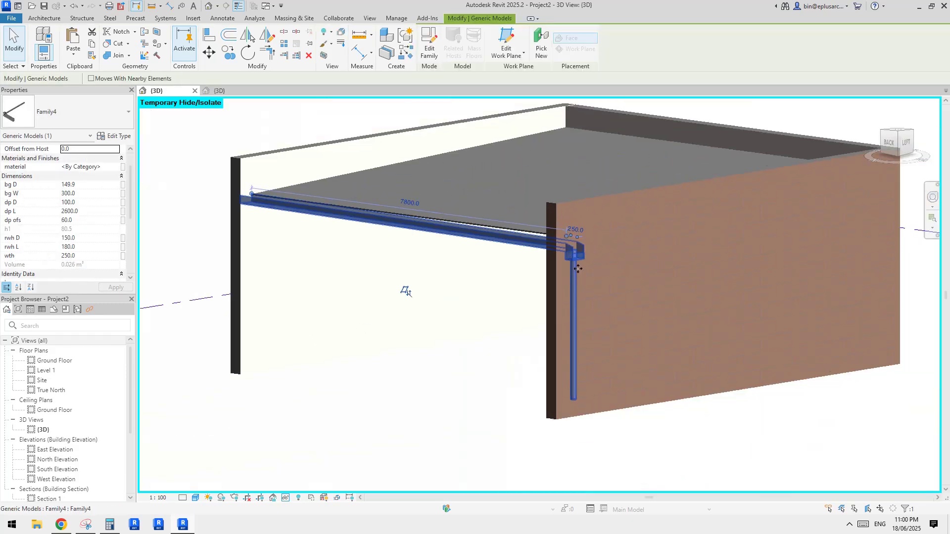
Examine the gutter's closed end where it meets the wall opposite the rainhead and the roof edge
{"action": "middle_click_drag", "start_coordinate": [577, 269], "coordinate": [672, 316], "text": "shift"}
{"action": "middle_click_drag", "start_coordinate": [672, 316], "coordinate": [488, 299], "text": "shift"}
{"action": "scroll", "coordinate": [428, 213], "scroll_direction": "up", "scroll_amount": 1}
{"action": "middle_click_drag", "start_coordinate": [429, 213], "coordinate": [537, 277]}
{"action": "scroll", "coordinate": [479, 244], "scroll_direction": "up", "scroll_amount": 3}
{"action": "key", "text": "Escape"}
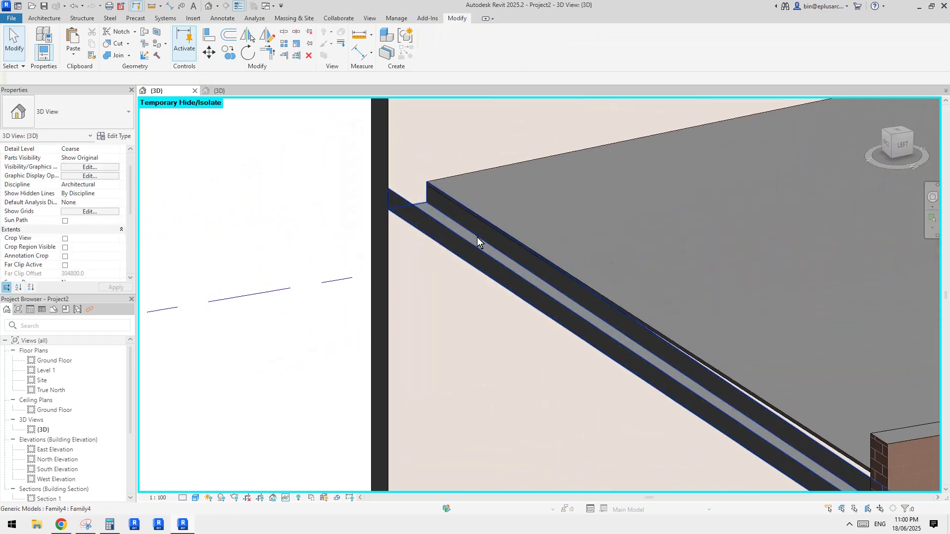
{"action": "left_click", "coordinate": [458, 226]}
{"action": "middle_click_drag", "start_coordinate": [461, 219], "coordinate": [439, 187], "text": "shift"}
{"action": "middle_click_drag", "start_coordinate": [439, 187], "coordinate": [427, 254]}
{"action": "scroll", "coordinate": [428, 255], "scroll_direction": "up", "scroll_amount": 2}
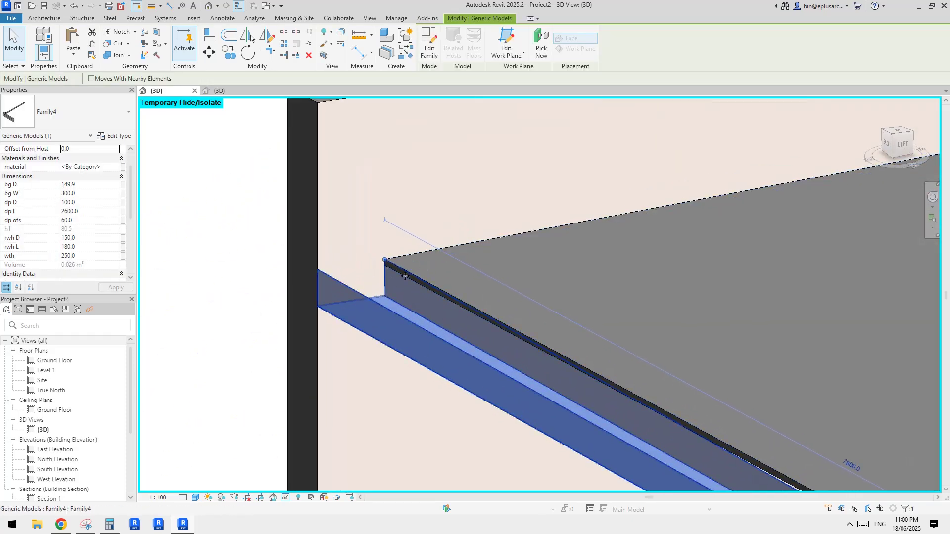
{"action": "scroll", "coordinate": [394, 270], "scroll_direction": "down", "scroll_amount": 1}
{"action": "middle_click_drag", "start_coordinate": [419, 293], "coordinate": [439, 229]}
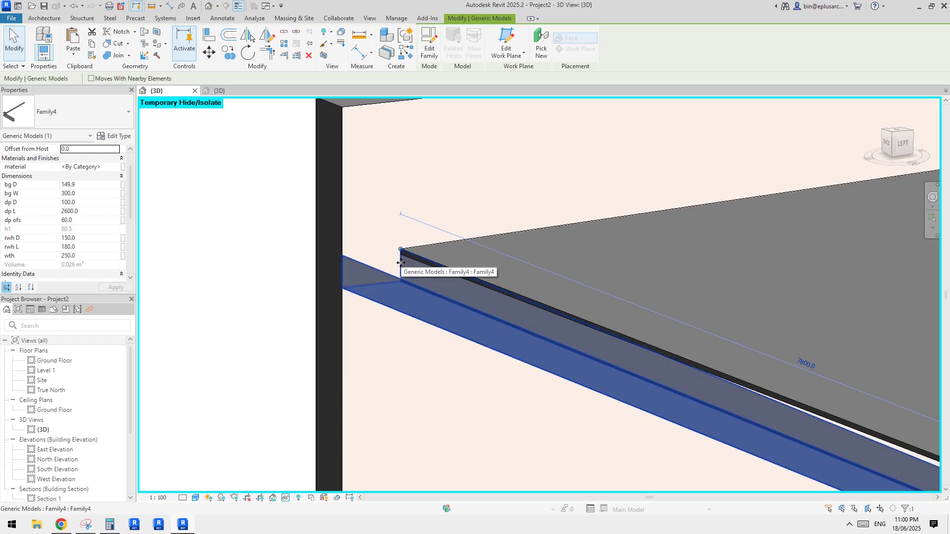
Examine how the gutter runs beneath the roof edge between the two side walls
{"action": "key", "text": "Escape"}
{"action": "middle_click_drag", "start_coordinate": [398, 263], "coordinate": [626, 218]}
{"action": "left_click", "coordinate": [436, 280]}
{"action": "left_click", "coordinate": [470, 261]}
{"action": "left_click", "coordinate": [424, 266]}
{"action": "left_click", "coordinate": [462, 246]}
{"action": "left_click", "coordinate": [446, 177]}
{"action": "scroll", "coordinate": [446, 177], "scroll_direction": "down", "scroll_amount": 2}
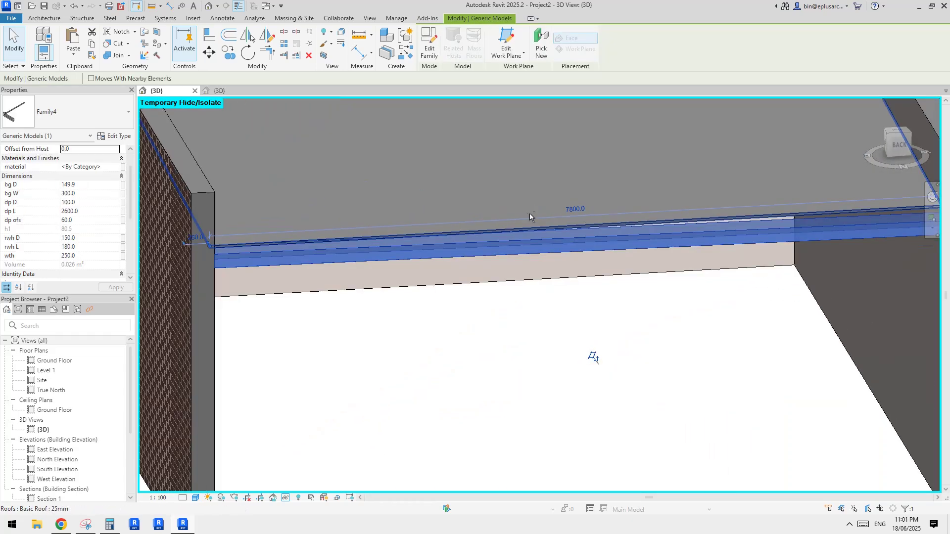
{"action": "scroll", "coordinate": [529, 213], "scroll_direction": "down", "scroll_amount": 10}
{"action": "key", "text": "Escape"}
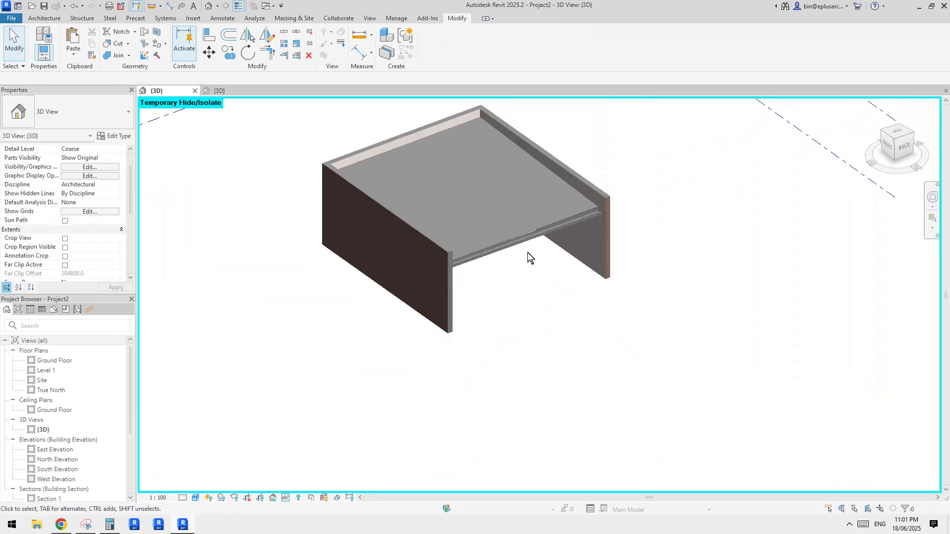
Draw a rectangle of Double brick - 270 walls, 4000 mm high and about 9.3 by 8.5 m inside, beside the existing building
{"action": "middle_click_drag", "start_coordinate": [527, 252], "coordinate": [447, 237]}
{"action": "key", "text": "w"}
{"action": "key", "text": "a"}
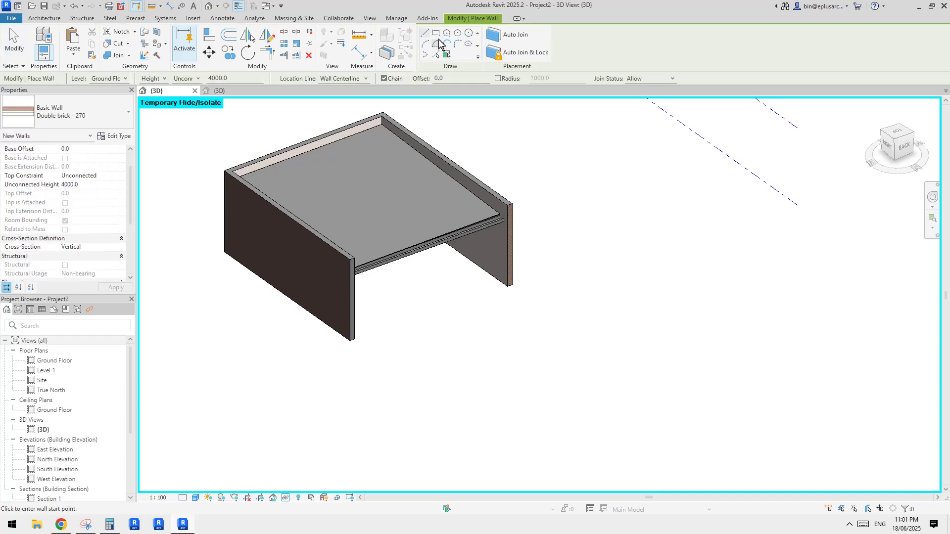
{"action": "scroll", "coordinate": [580, 253], "scroll_direction": "down", "scroll_amount": 2}
{"action": "left_click", "coordinate": [578, 250]}
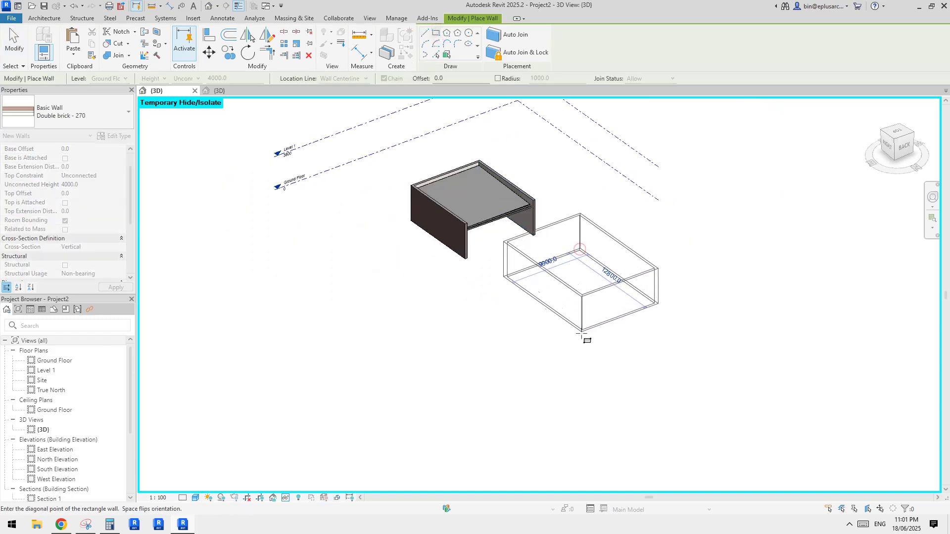
{"action": "left_click", "coordinate": [564, 328]}
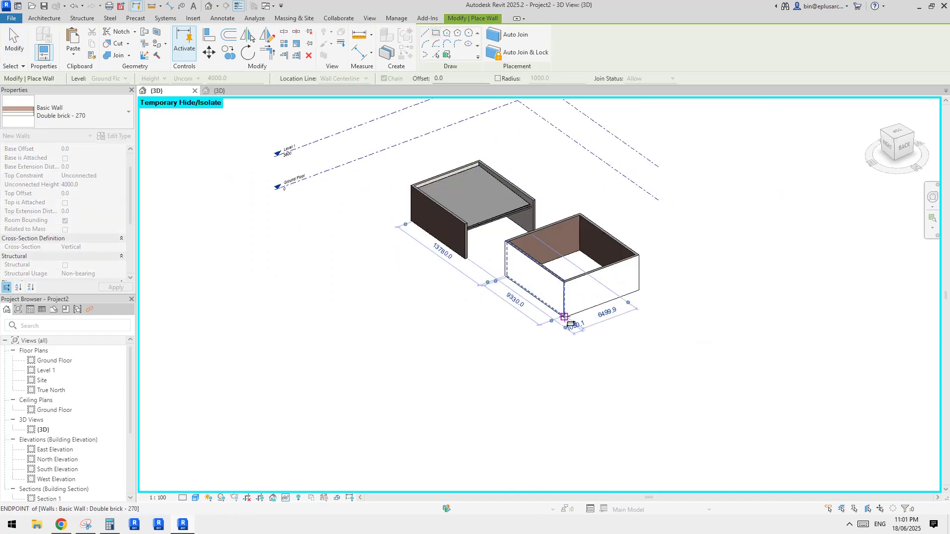
{"action": "scroll", "coordinate": [606, 280], "scroll_direction": "up", "scroll_amount": 3}
{"action": "key", "text": "Escape"}
{"action": "key", "text": "Escape"}
Change the four new rectangle walls to the Brick veneer - 250 timber type
{"action": "key", "text": "Tab"}
{"action": "left_click", "coordinate": [613, 275]}
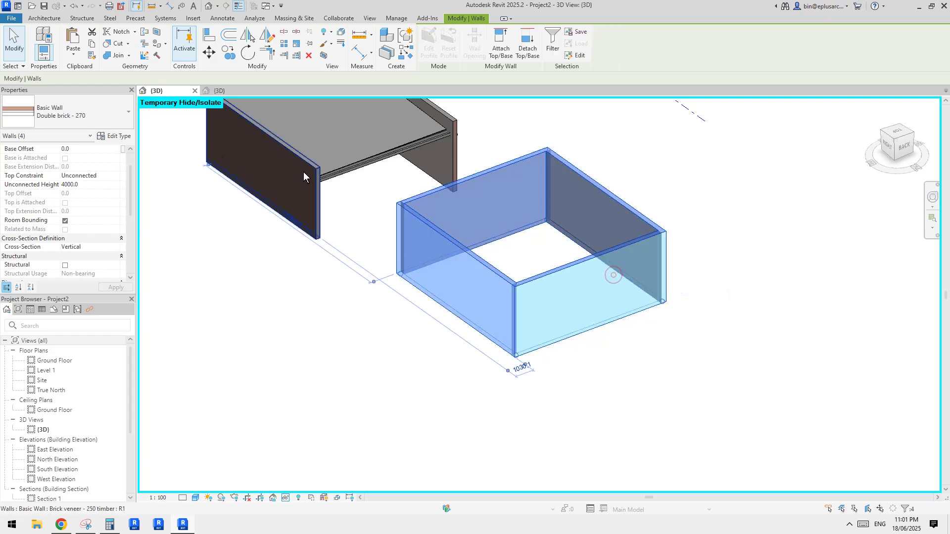
{"action": "left_click", "coordinate": [94, 122]}
{"action": "scroll", "coordinate": [51, 162], "scroll_direction": "up", "scroll_amount": 2}
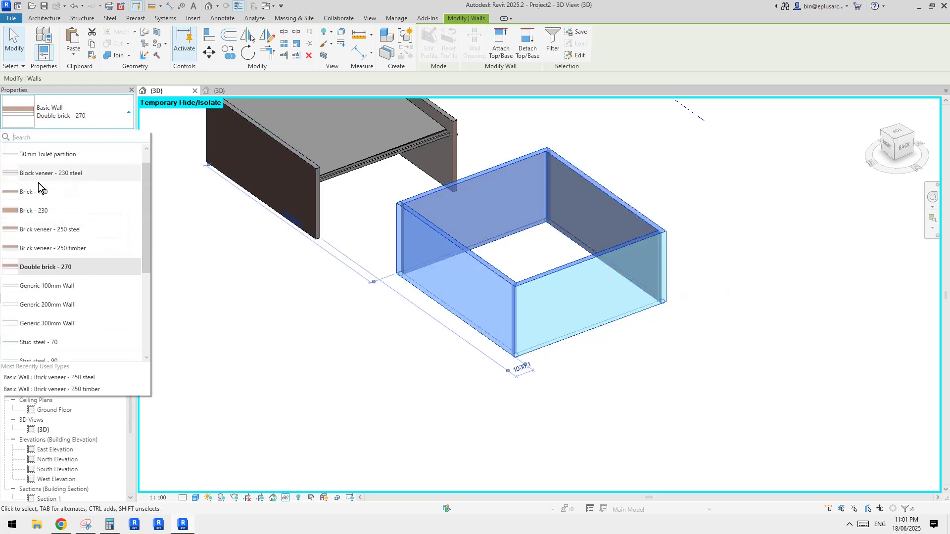
{"action": "left_click", "coordinate": [81, 248]}
{"action": "scroll", "coordinate": [585, 242], "scroll_direction": "up", "scroll_amount": 2}
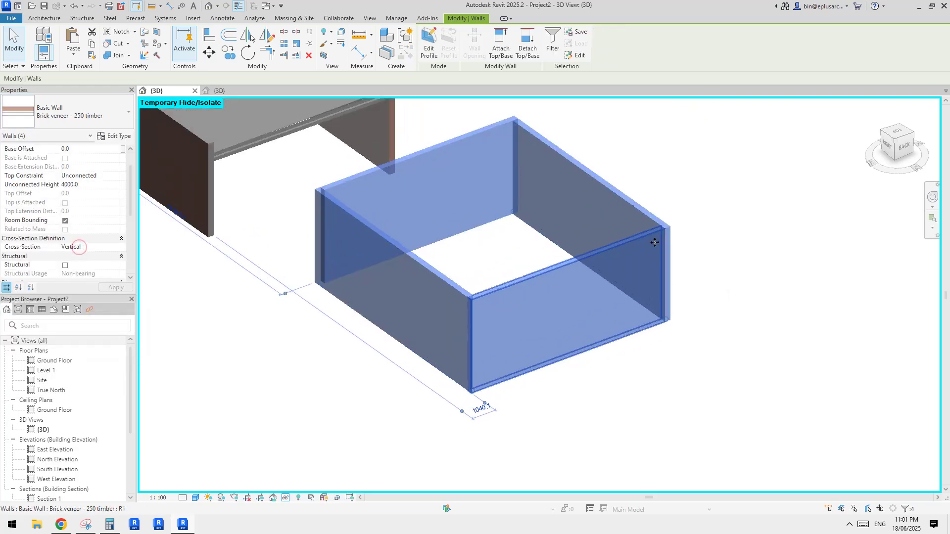
Flip the four new walls so their brick faces the outside of the rectangle
{"action": "left_click", "coordinate": [752, 212]}
{"action": "left_click", "coordinate": [639, 287]}
{"action": "key", "text": "Tab"}
{"action": "left_click", "coordinate": [635, 260]}
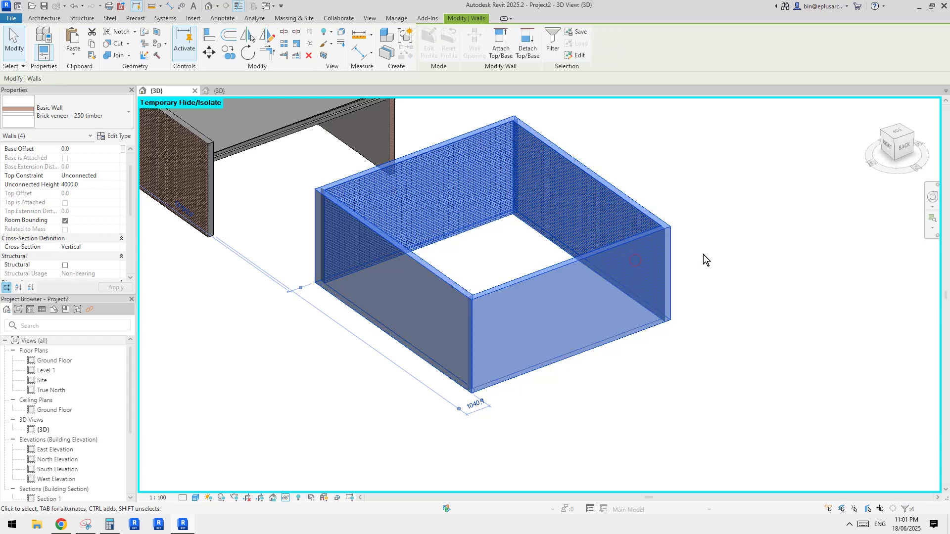
{"action": "left_click", "coordinate": [717, 236]}
Start a 25mm footprint roof like the existing one and pick the four new walls as its boundary
{"action": "middle_click_drag", "start_coordinate": [516, 221], "coordinate": [522, 239]}
{"action": "middle_click_drag", "start_coordinate": [434, 222], "coordinate": [465, 293], "text": "shift"}
{"action": "left_click", "coordinate": [251, 138]}
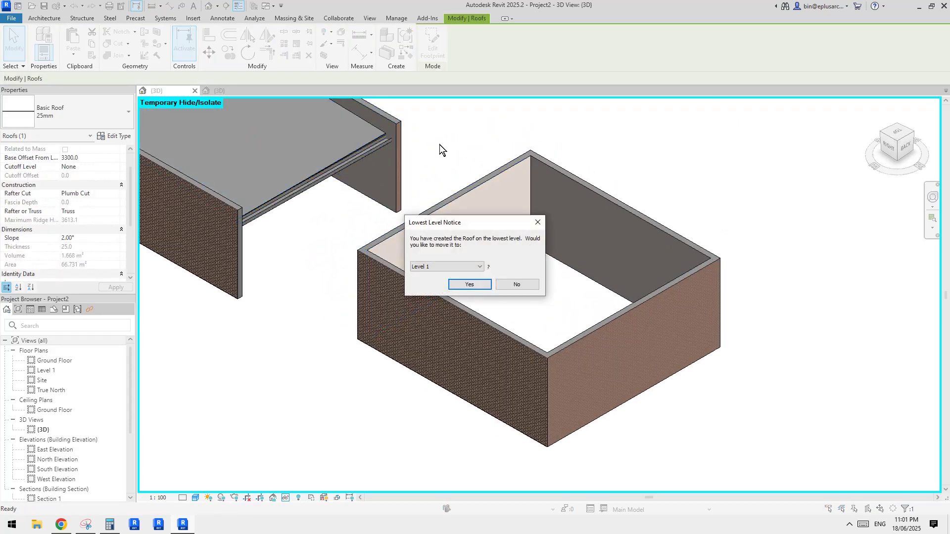
{"action": "left_click", "coordinate": [450, 285]}
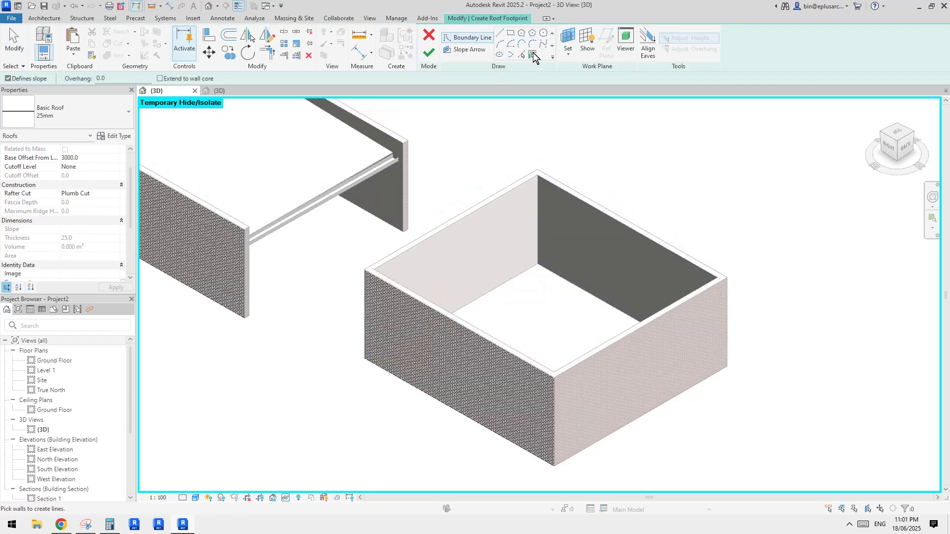
{"action": "key", "text": "Tab"}
{"action": "left_click", "coordinate": [589, 243]}
{"action": "key", "text": "Escape"}
Flip the roof boundary to the inner faces of the walls and turn off Defines Slope on all four lines
{"action": "left_click", "coordinate": [626, 308]}
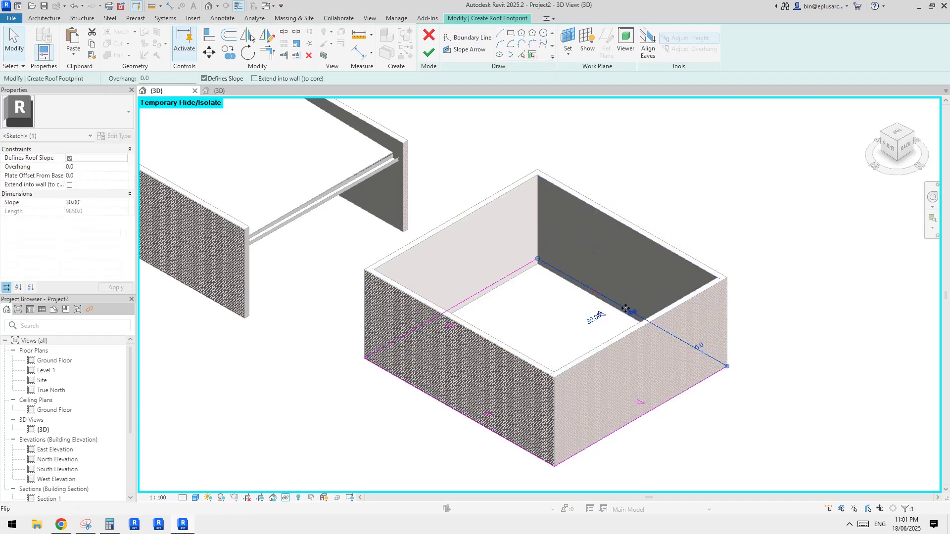
{"action": "left_click", "coordinate": [634, 311]}
{"action": "left_click", "coordinate": [675, 272]}
{"action": "key", "text": "Tab"}
{"action": "left_click", "coordinate": [636, 321]}
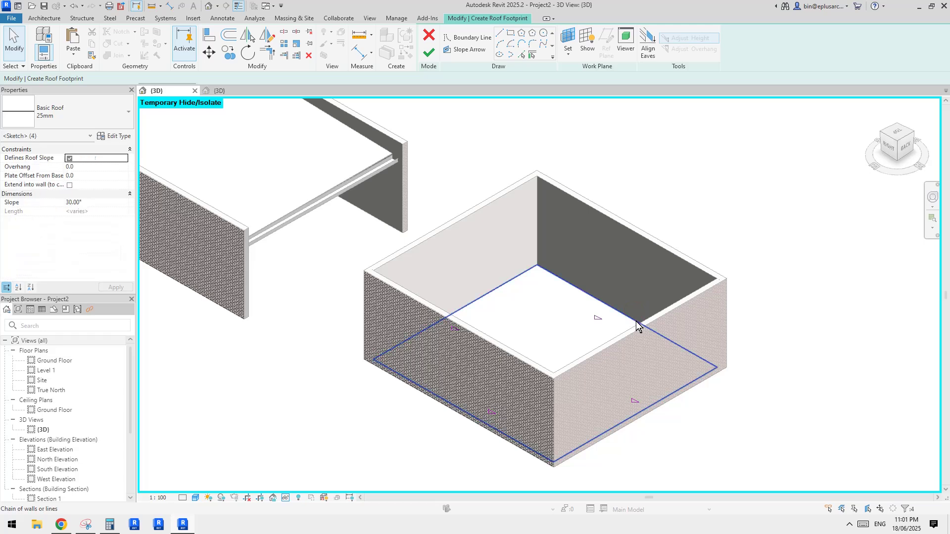
{"action": "key", "text": "Escape"}
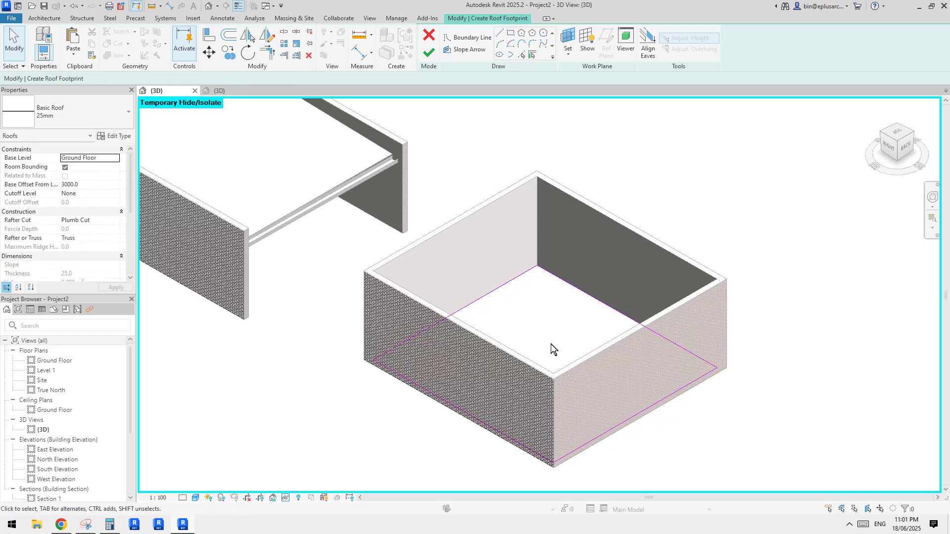
Make the boundary line along the short wall farthest from the first building define a 2.00° slope
{"action": "middle_click_drag", "start_coordinate": [551, 344], "coordinate": [694, 346], "text": "shift"}
{"action": "left_click", "coordinate": [710, 340]}
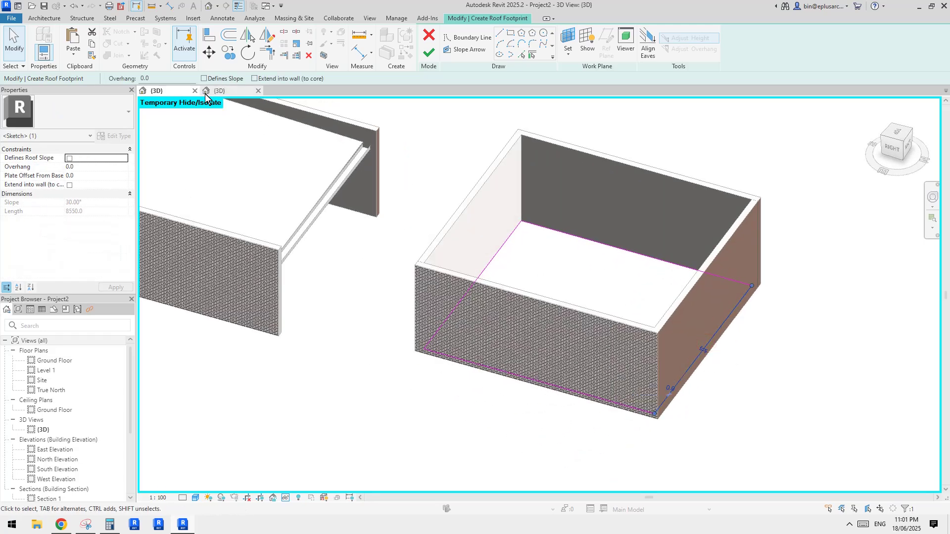
{"action": "middle_click_drag", "start_coordinate": [610, 280], "coordinate": [604, 294]}
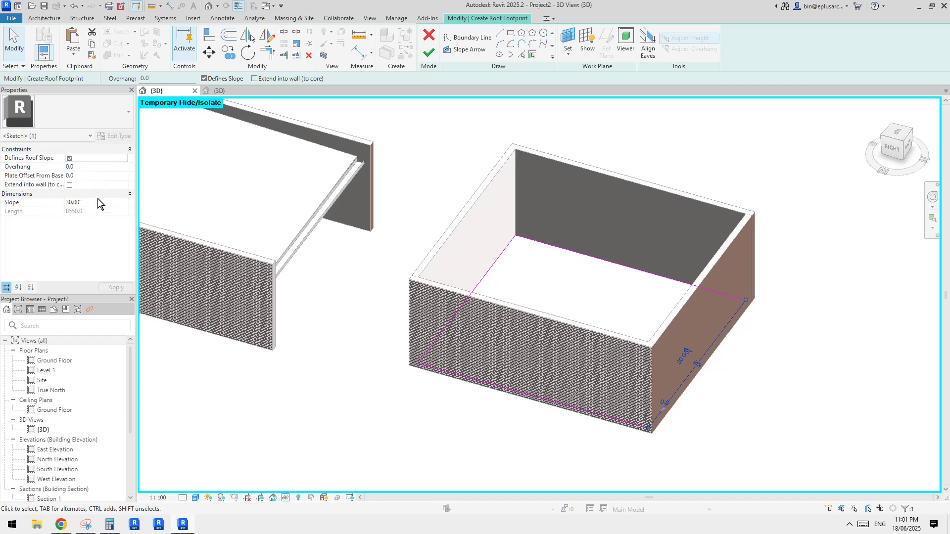
Try to move the sloped boundary line inward from its wall, to an overhang of 4300 and 5300 mm
{"action": "left_click_drag", "start_coordinate": [714, 339], "coordinate": [604, 318]}
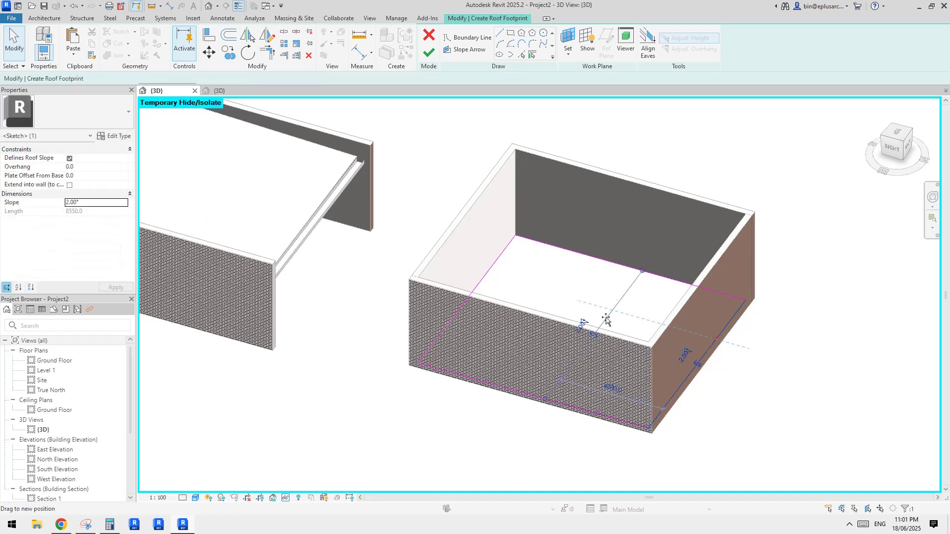
{"action": "middle_click_drag", "start_coordinate": [626, 320], "coordinate": [588, 323], "text": "shift"}
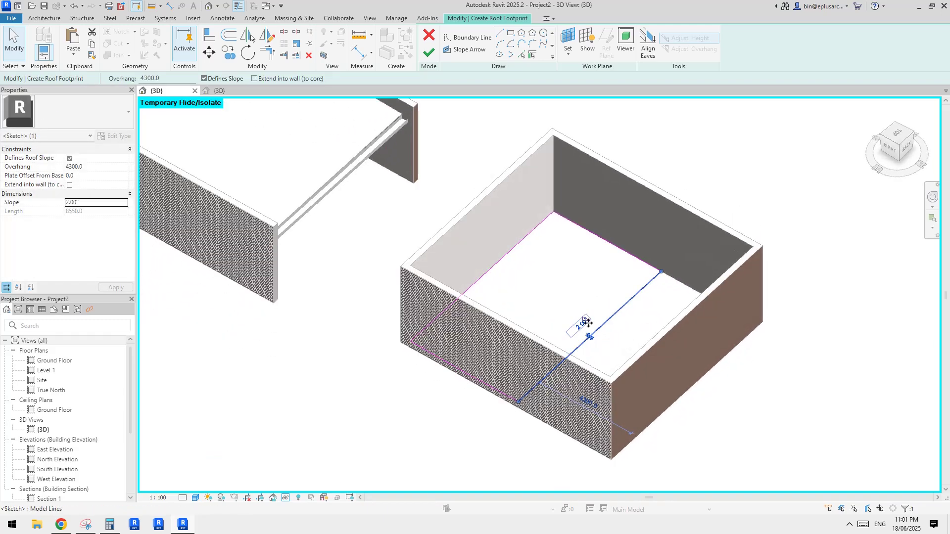
{"action": "left_click_drag", "start_coordinate": [608, 320], "coordinate": [589, 318]}
{"action": "middle_click_drag", "start_coordinate": [589, 318], "coordinate": [631, 261], "text": "shift"}
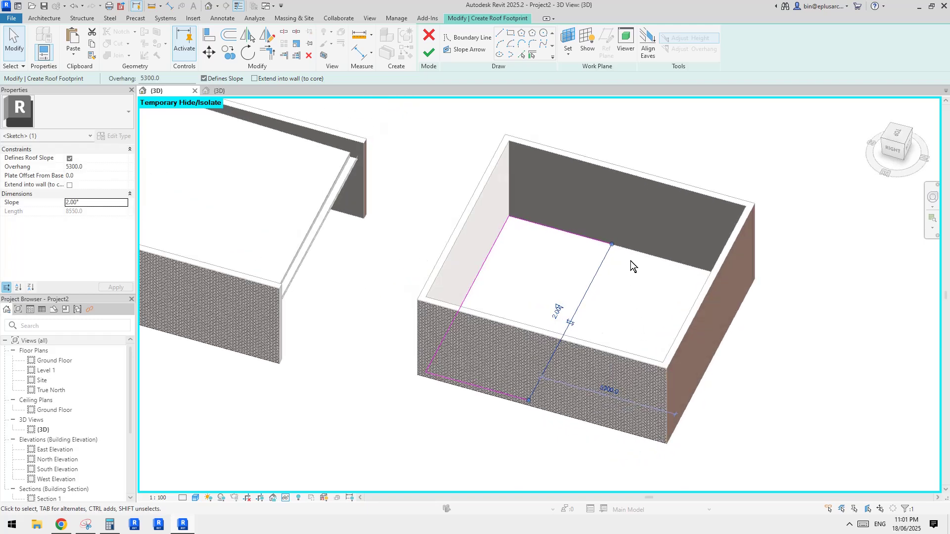
{"action": "mouse_move", "coordinate": [550, 371]}
{"action": "middle_mouse_down", "text": "shift"}
{"action": "mouse_move", "coordinate": [555, 314]}
{"action": "mouse_move", "coordinate": [601, 350]}
{"action": "mouse_move", "coordinate": [598, 325]}
{"action": "mouse_move", "coordinate": [589, 330]}
{"action": "middle_mouse_up", "text": "shift"}
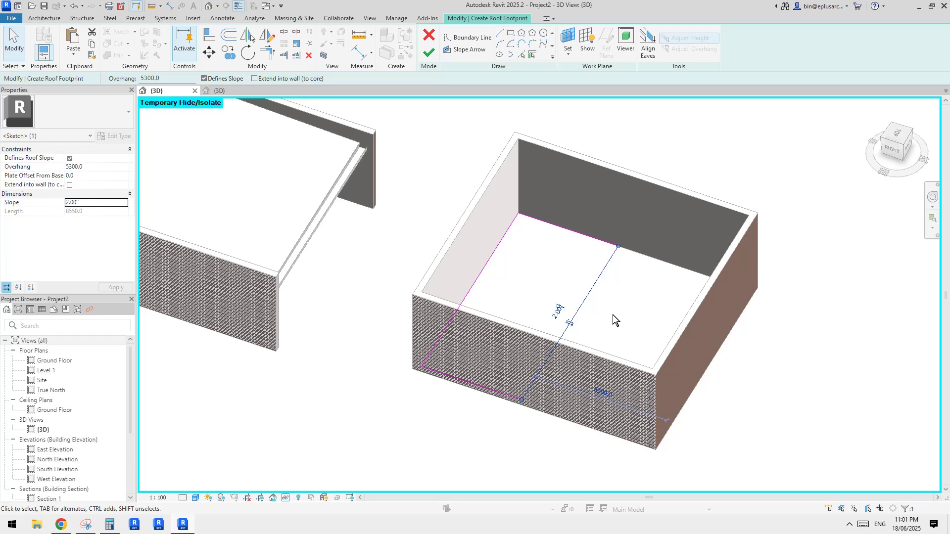
{"action": "left_click", "coordinate": [614, 315]}
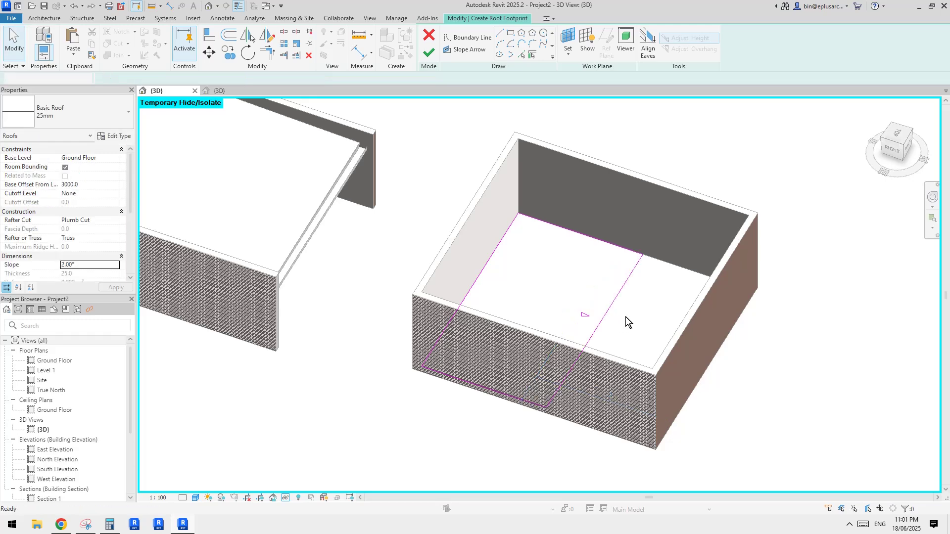
Finish the roof sketch with the boundary following the inner faces of all four walls
{"action": "key", "text": "Tab"}
{"action": "left_click", "coordinate": [721, 335]}
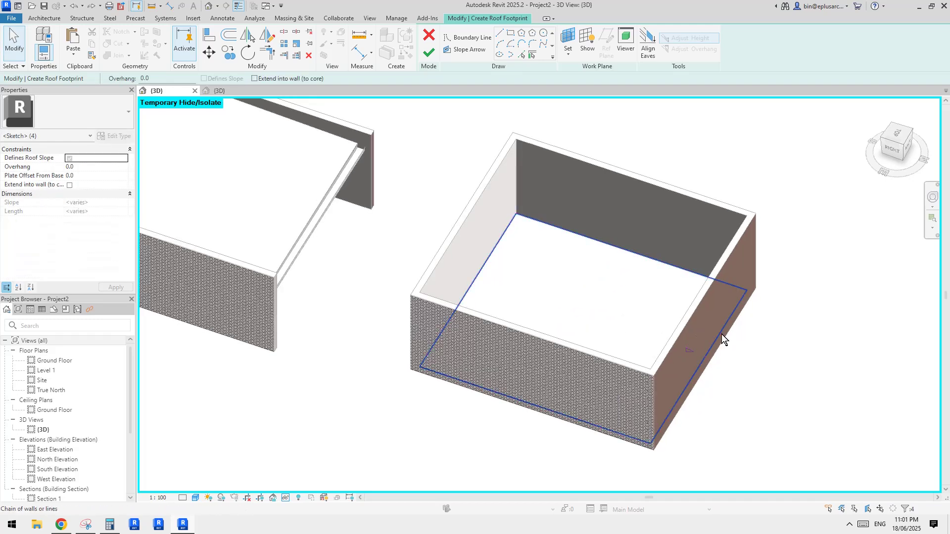
{"action": "left_click", "coordinate": [428, 53]}
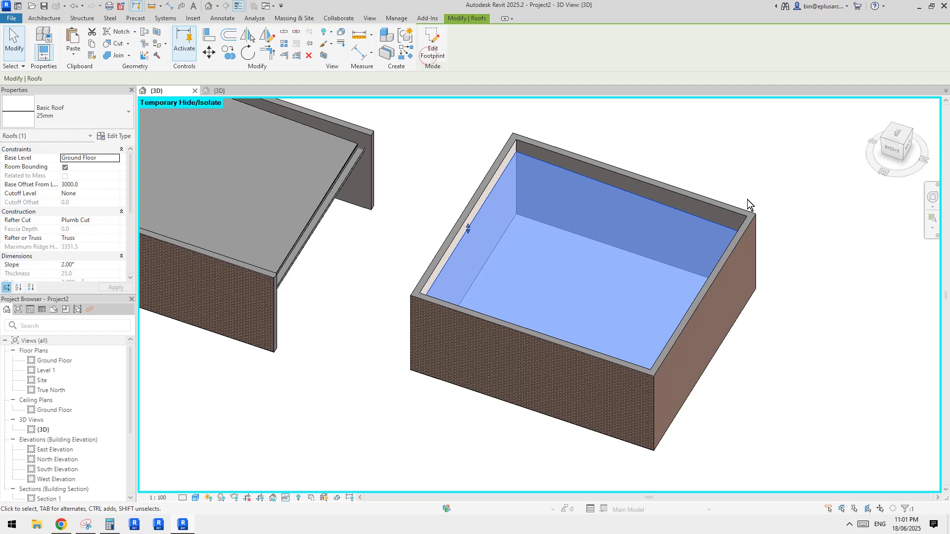
Edit the new roof's footprint and move the sloped boundary line 5200 mm inward from its wall
{"action": "middle_click_drag", "start_coordinate": [692, 210], "coordinate": [691, 229]}
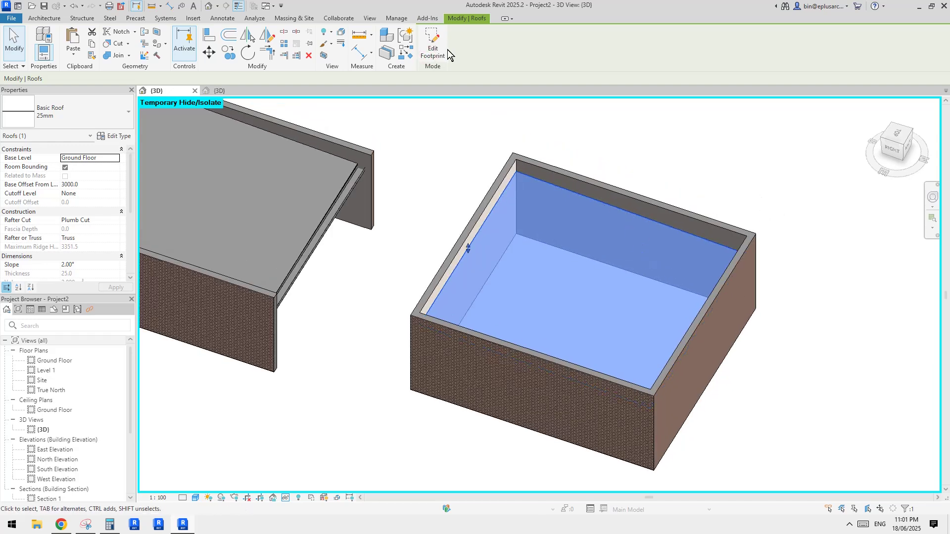
{"action": "left_click", "coordinate": [446, 51]}
{"action": "left_click", "coordinate": [721, 355]}
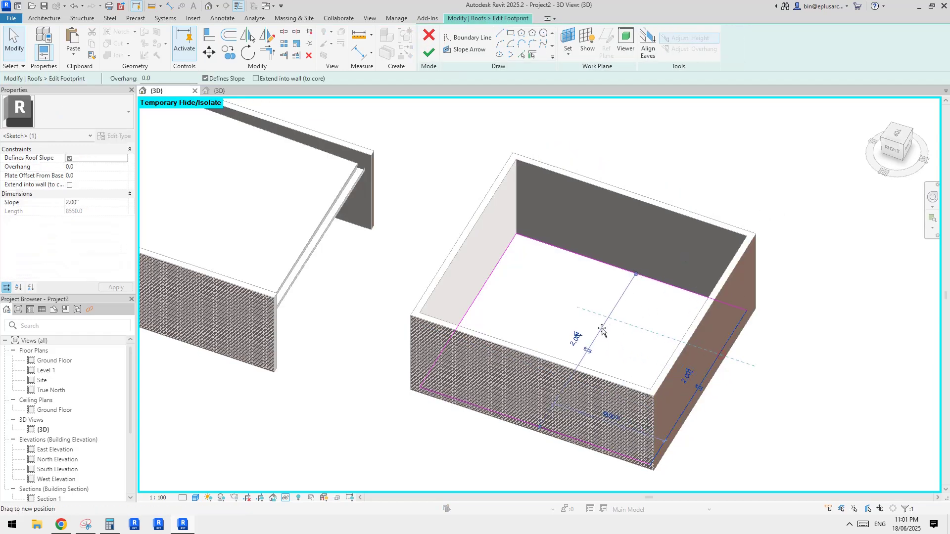
{"action": "left_click_drag", "start_coordinate": [602, 330], "coordinate": [584, 327]}
{"action": "middle_click_drag", "start_coordinate": [623, 247], "coordinate": [608, 315], "text": "shift"}
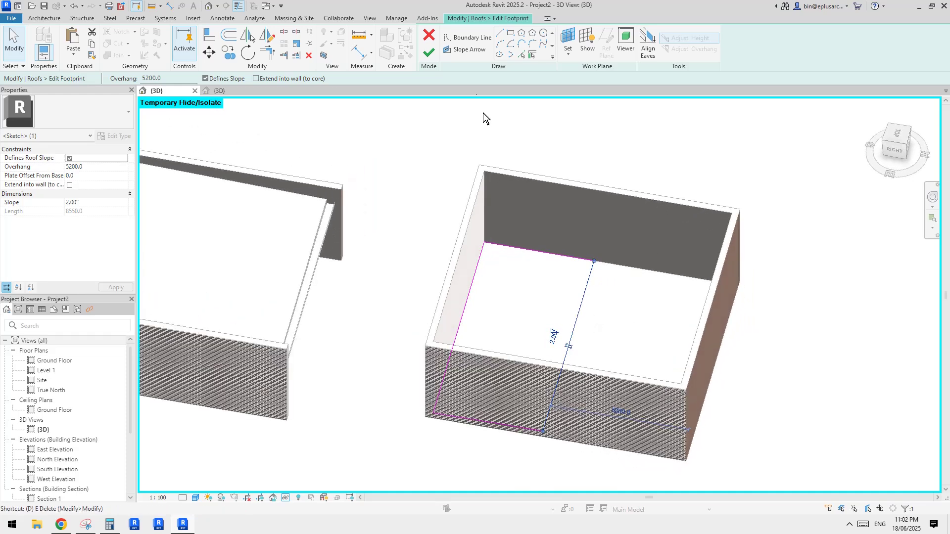
Replace the wall-based sloped boundary line with a straight boundary line drawn between the open ends of the footprint
{"action": "key", "text": "Delete"}
{"action": "left_click", "coordinate": [502, 39]}
{"action": "left_click", "coordinate": [594, 261]}
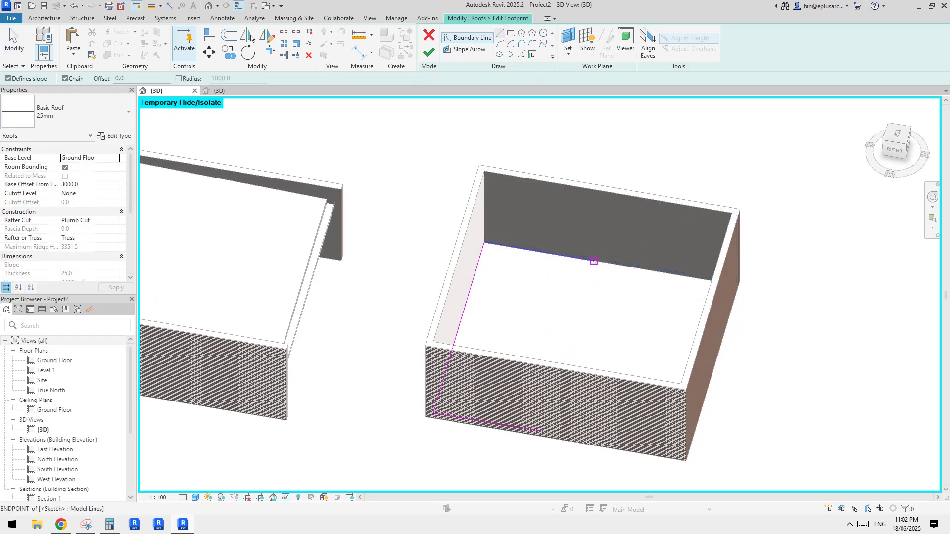
{"action": "left_click", "coordinate": [543, 432]}
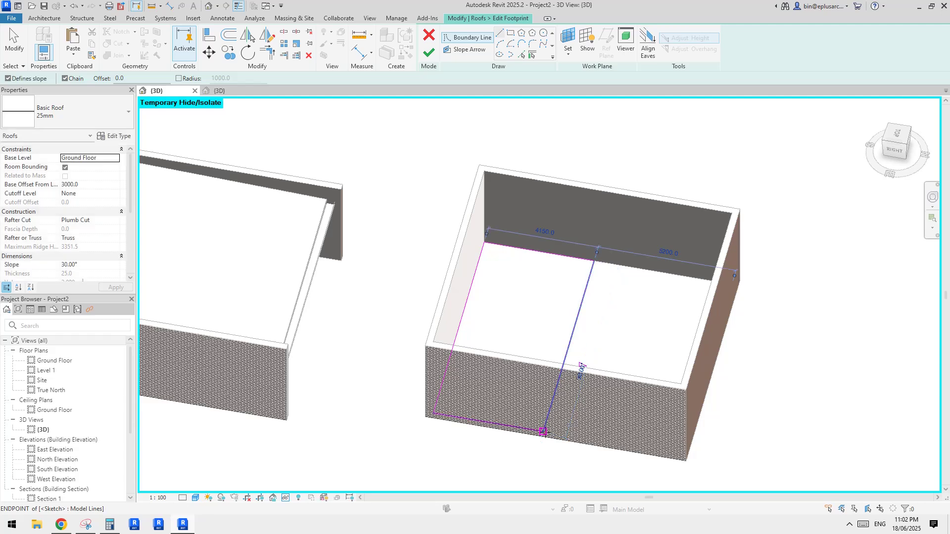
{"action": "key", "text": "Escape"}
Set the slope of the redrawn boundary line to 2.00° and finish the footprint edit
{"action": "left_click", "coordinate": [580, 310]}
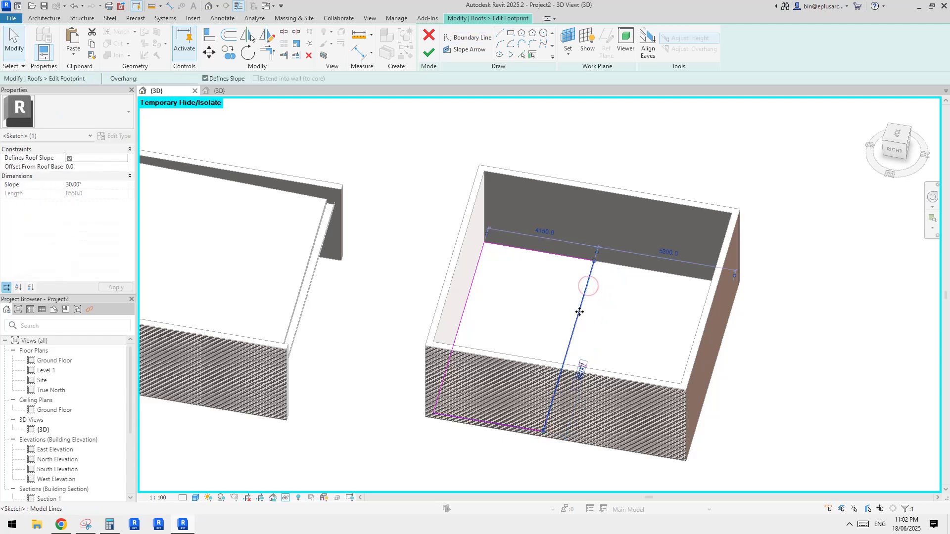
{"action": "mouse_move", "coordinate": [580, 311]}
{"action": "middle_mouse_down", "text": "shift"}
{"action": "mouse_move", "coordinate": [705, 330]}
{"action": "mouse_move", "coordinate": [636, 335]}
{"action": "mouse_move", "coordinate": [629, 322]}
{"action": "middle_mouse_up", "text": "shift"}
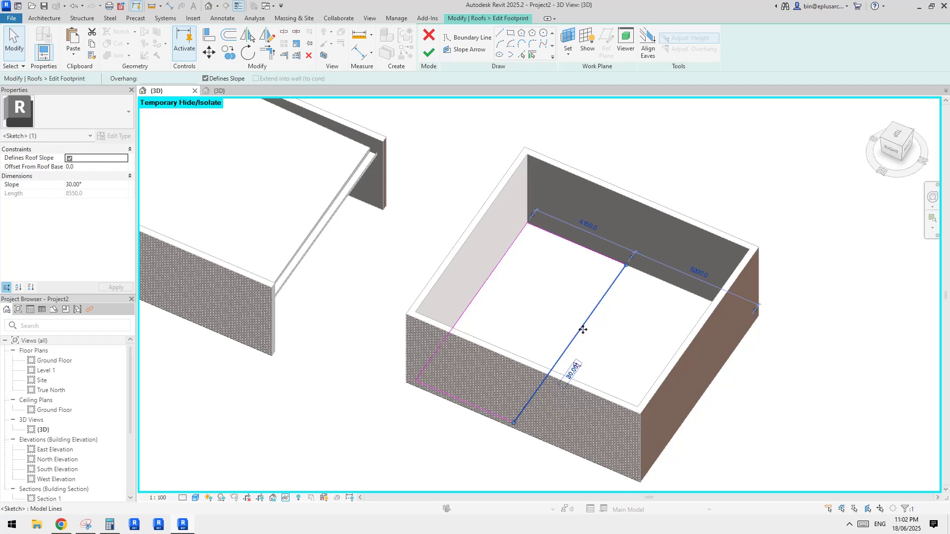
{"action": "scroll", "coordinate": [596, 320], "scroll_direction": "up", "scroll_amount": 3}
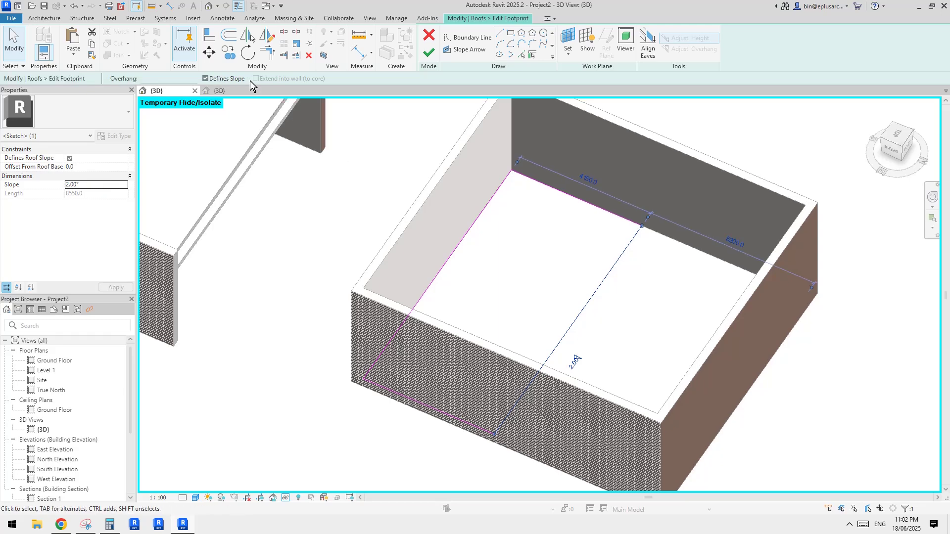
{"action": "left_click", "coordinate": [429, 53]}
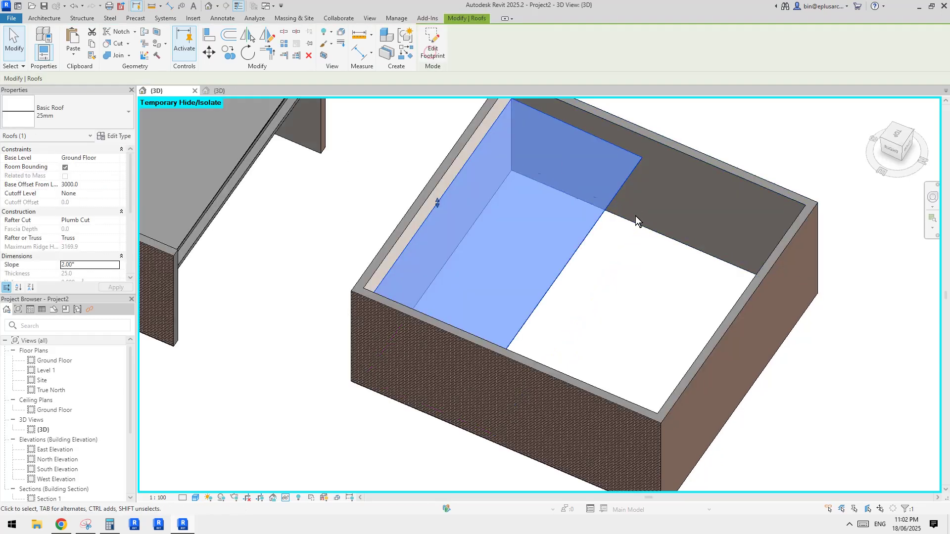
Paste a copy of the roof in the same place and trim its footprint to a new boundary line along the original roof's inner edge
{"action": "left_click", "coordinate": [73, 54]}
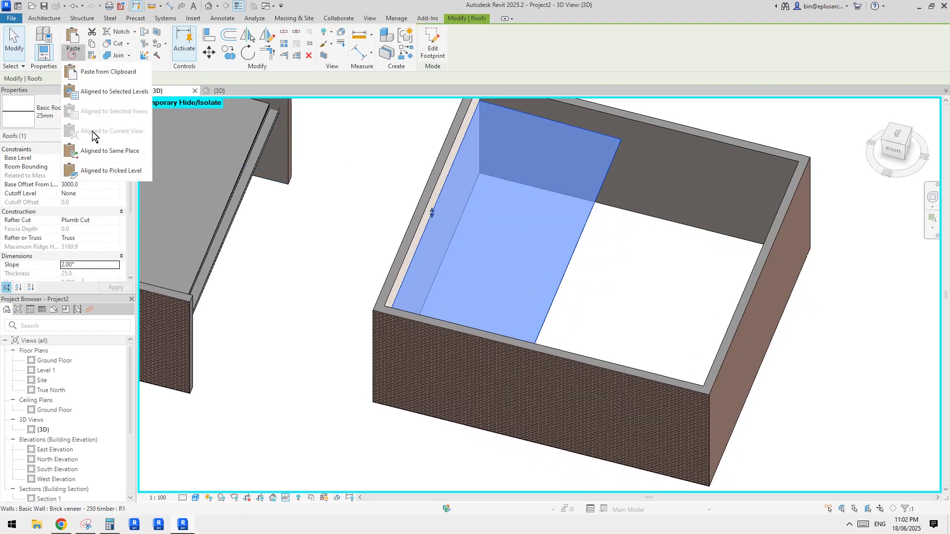
{"action": "left_click", "coordinate": [97, 150]}
{"action": "left_click", "coordinate": [433, 50]}
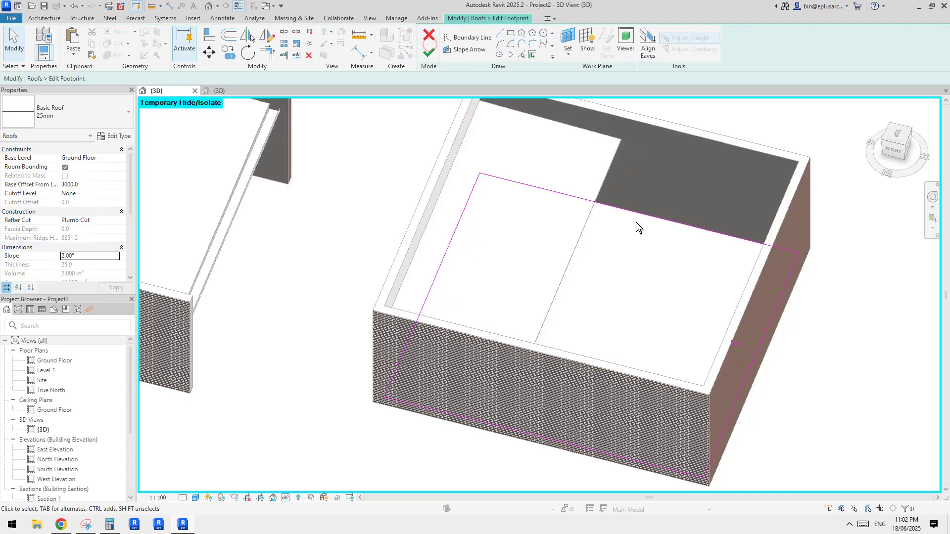
{"action": "left_click", "coordinate": [521, 54]}
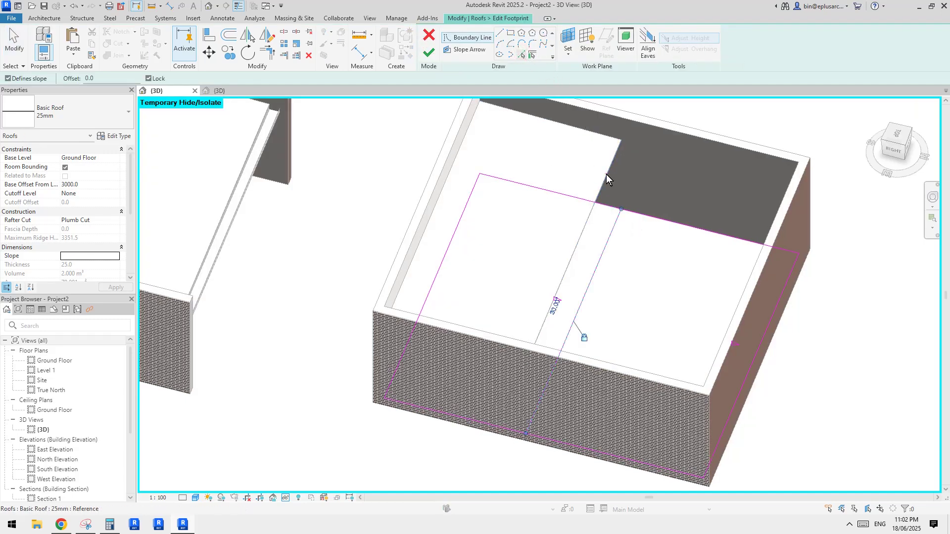
{"action": "left_click", "coordinate": [615, 220]}
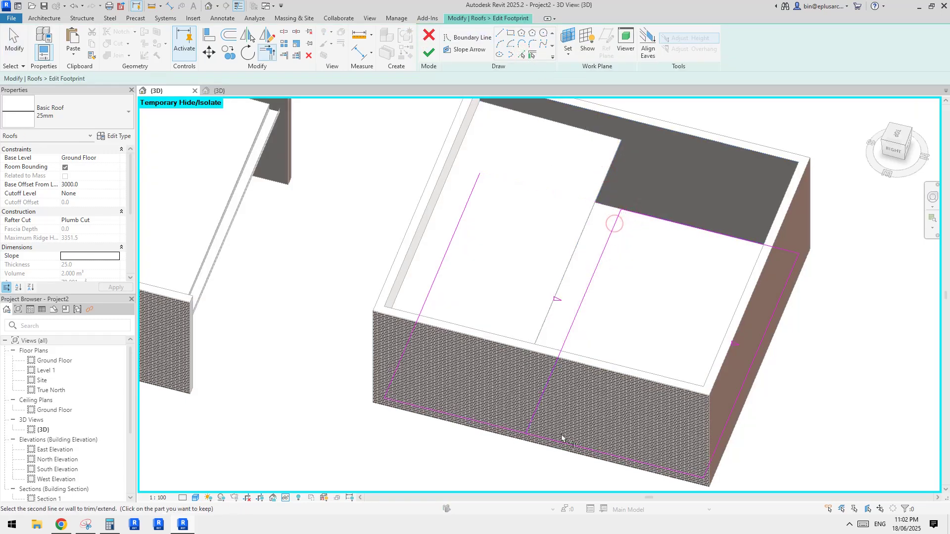
{"action": "left_click", "coordinate": [562, 348]}
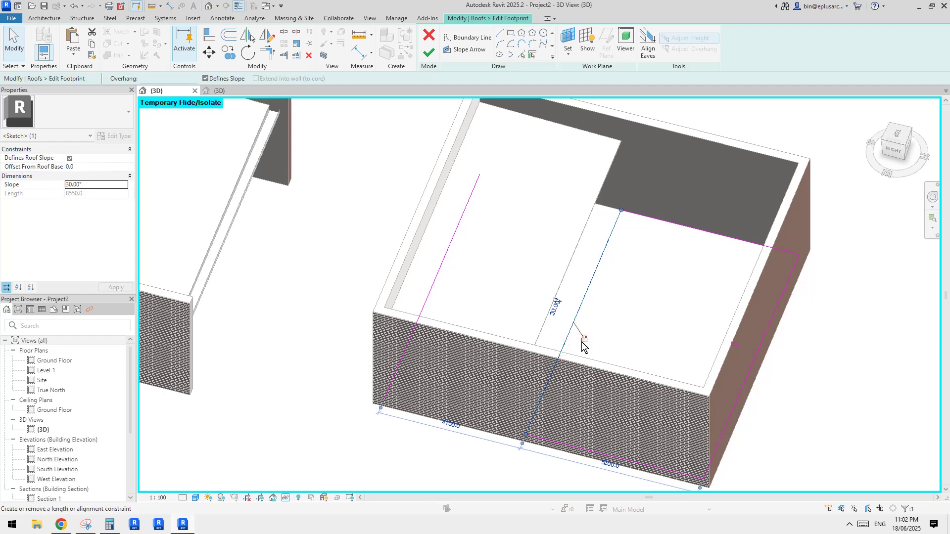
Move the copied roof's new boundary line 300 mm away from the original roof's inner edge
{"action": "middle_click_drag", "start_coordinate": [585, 340], "coordinate": [582, 337]}
{"action": "key", "text": "m"}
{"action": "key", "text": "v"}
{"action": "left_click", "coordinate": [603, 297]}
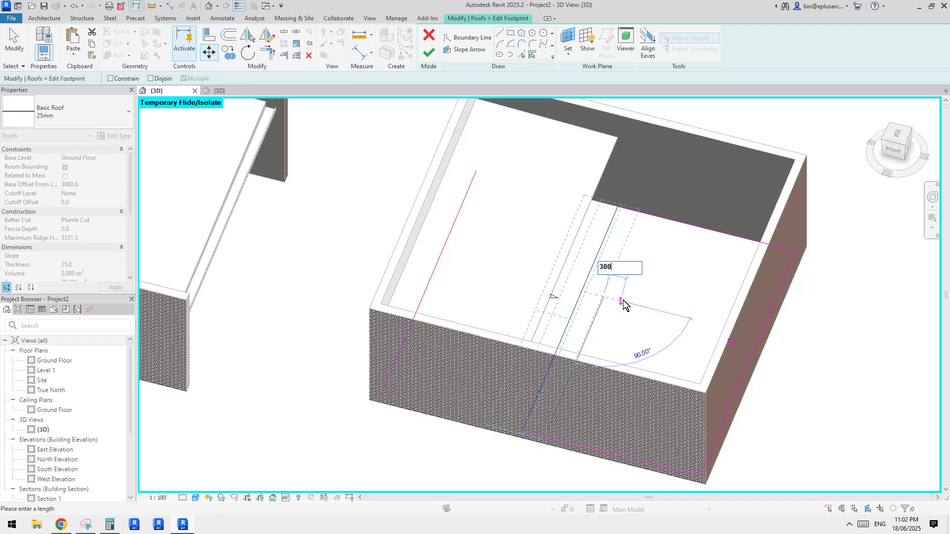
{"action": "key", "text": "Return"}
{"action": "key", "text": "Escape"}
Delete the leftover boundary line, remove the slope definition from the opposite wall's boundary line, and finish the copied roof's footprint
{"action": "left_click_drag", "start_coordinate": [491, 239], "coordinate": [450, 230]}
{"action": "key", "text": "d"}
{"action": "key", "text": "e"}
{"action": "left_click_drag", "start_coordinate": [832, 315], "coordinate": [775, 312]}
{"action": "key", "text": "Escape"}
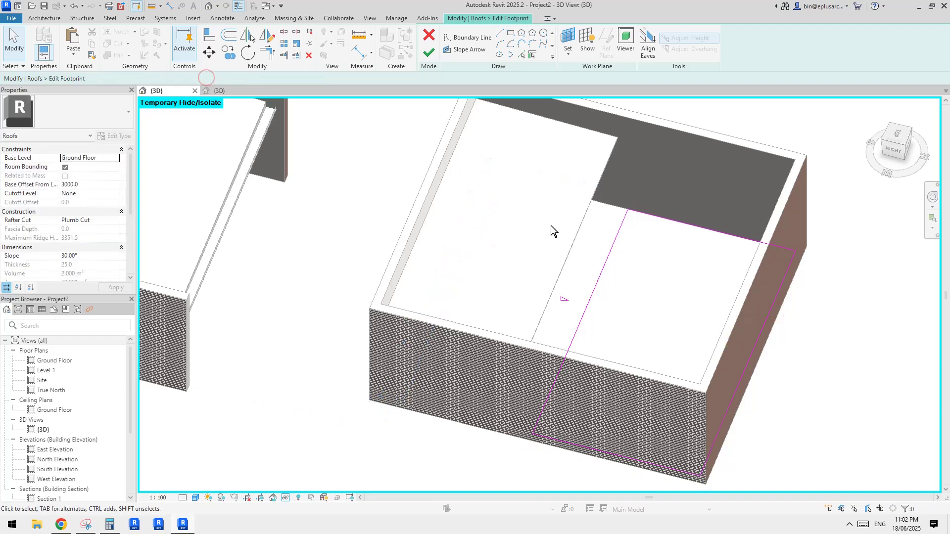
{"action": "left_click", "coordinate": [435, 53]}
Set the copied roof's slope to 2.00°, and set the slope of both roofs together to 5.00°
{"action": "middle_click_drag", "start_coordinate": [816, 311], "coordinate": [757, 250], "text": "shift"}
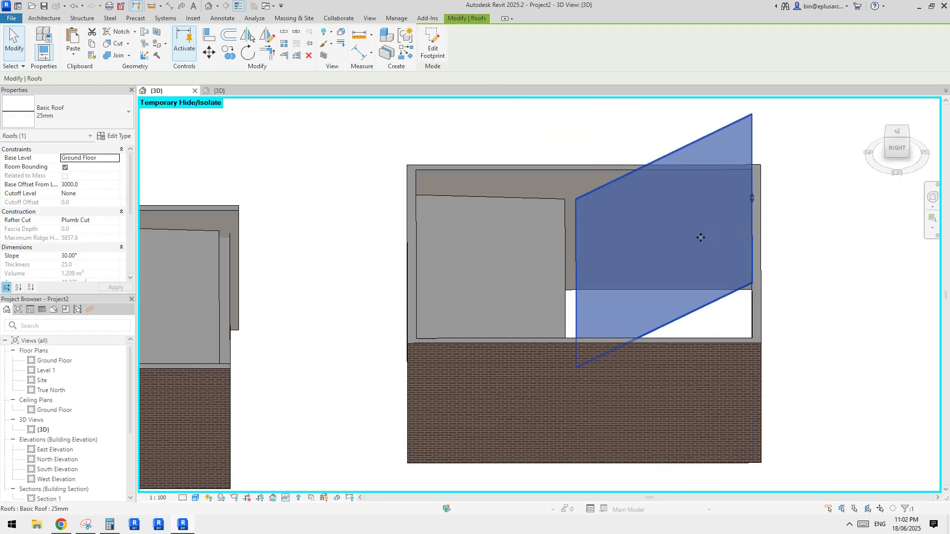
{"action": "left_click", "coordinate": [96, 256]}
{"action": "middle_click_drag", "start_coordinate": [611, 225], "coordinate": [663, 255], "text": "shift"}
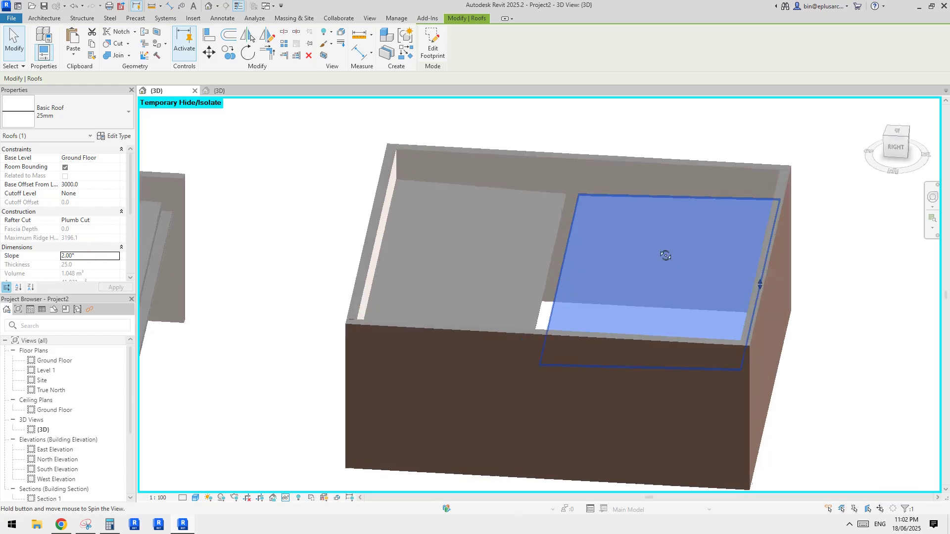
{"action": "left_click", "coordinate": [537, 237], "text": "ctrl"}
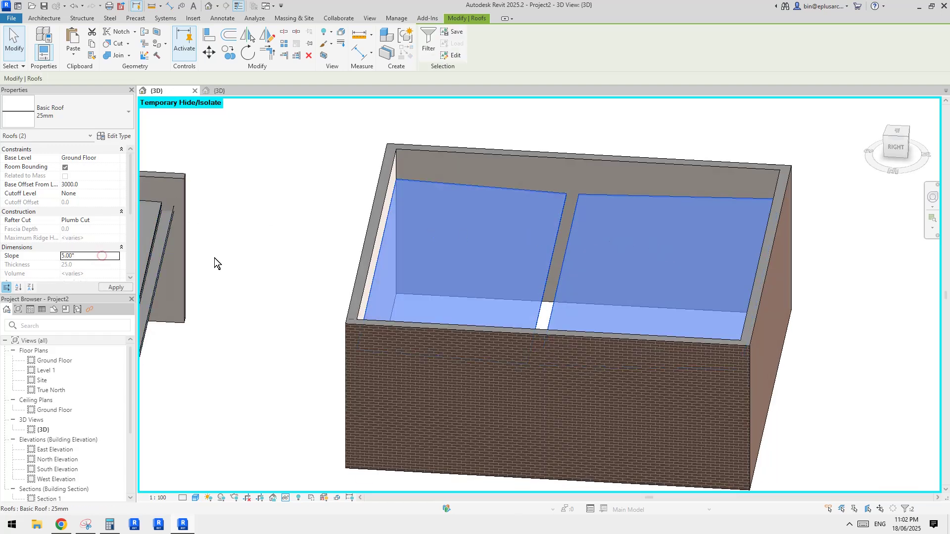
{"action": "key", "text": "Escape"}
Examine the two sloping roofs and the gutter gap between them from several angles
{"action": "middle_click_drag", "start_coordinate": [667, 230], "coordinate": [606, 264], "text": "shift"}
{"action": "scroll", "coordinate": [607, 263], "scroll_direction": "up", "scroll_amount": 3}
{"action": "scroll", "coordinate": [632, 284], "scroll_direction": "down", "scroll_amount": 1}
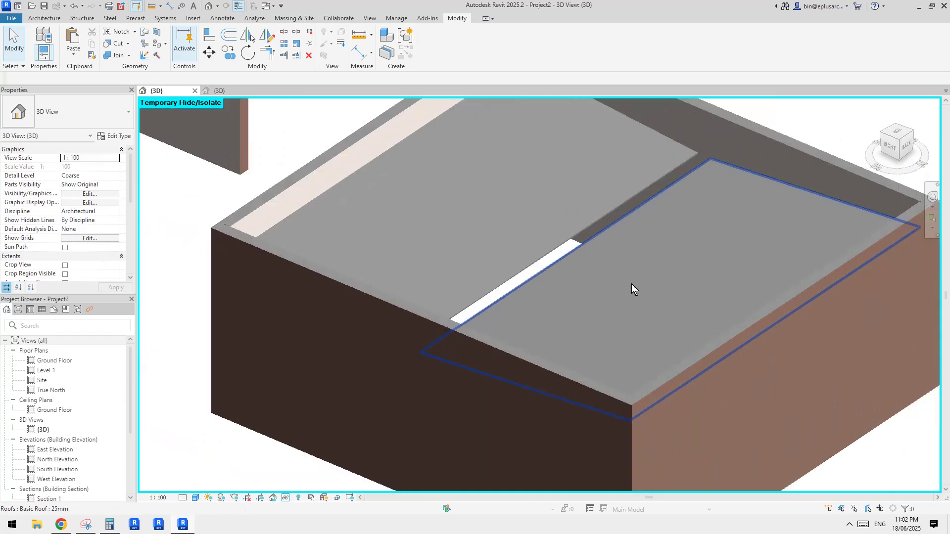
{"action": "scroll", "coordinate": [628, 272], "scroll_direction": "down", "scroll_amount": 5}
{"action": "middle_click_drag", "start_coordinate": [635, 218], "coordinate": [675, 224], "text": "shift"}
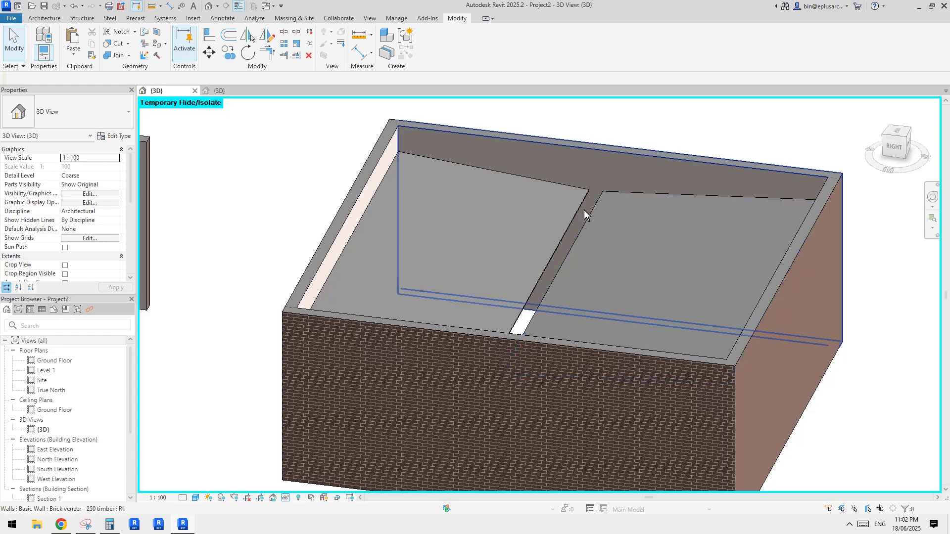
{"action": "scroll", "coordinate": [772, 265], "scroll_direction": "down", "scroll_amount": 3}
{"action": "middle_click_drag", "start_coordinate": [772, 265], "coordinate": [773, 231], "text": "shift"}
{"action": "scroll", "coordinate": [749, 264], "scroll_direction": "up", "scroll_amount": 2}
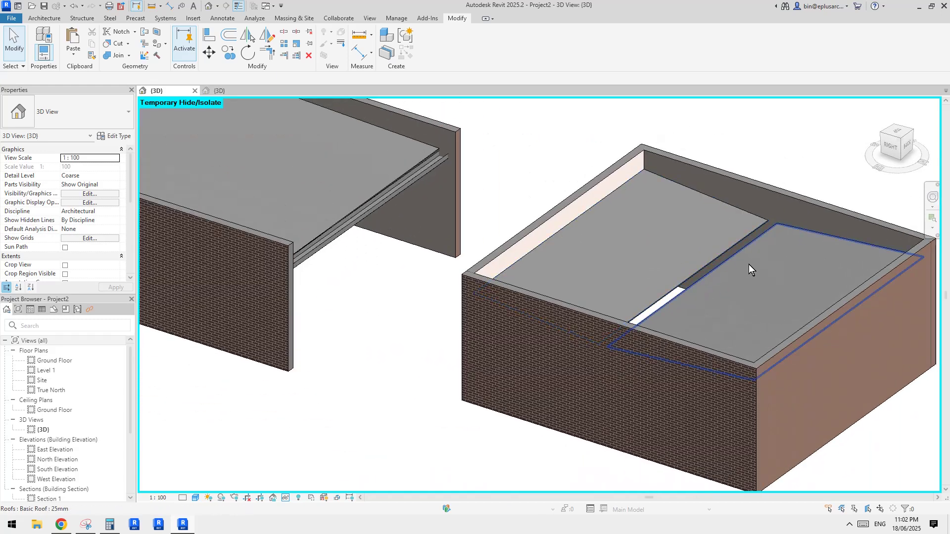
{"action": "scroll", "coordinate": [749, 264], "scroll_direction": "up", "scroll_amount": 3}
{"action": "middle_click_drag", "start_coordinate": [530, 215], "coordinate": [589, 246]}
{"action": "scroll", "coordinate": [589, 246], "scroll_direction": "down", "scroll_amount": 1}
{"action": "middle_click_drag", "start_coordinate": [658, 263], "coordinate": [652, 252]}
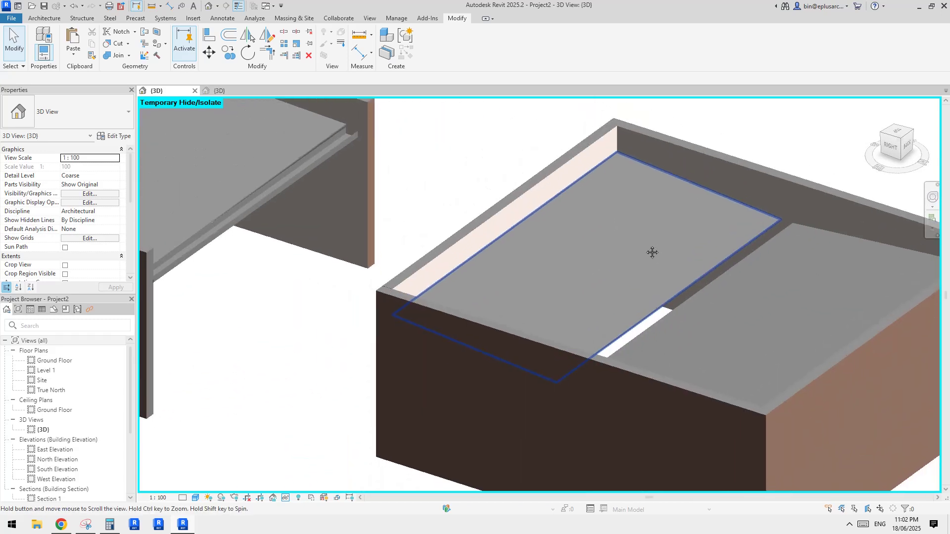
{"action": "scroll", "coordinate": [652, 252], "scroll_direction": "down", "scroll_amount": 1}
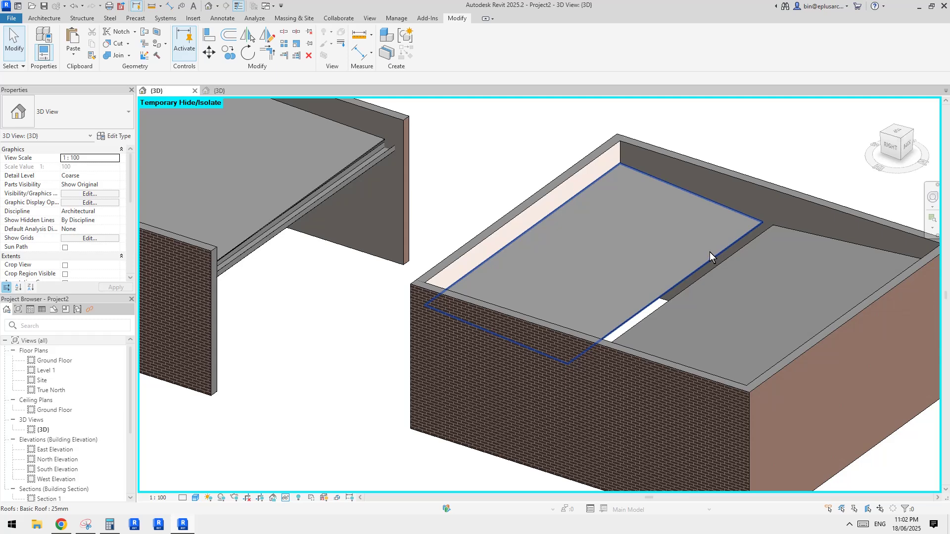
Try to place a box gutter similar to the existing one by picking the bottom edge of the original roof beside the gap
{"action": "left_click", "coordinate": [397, 201]}
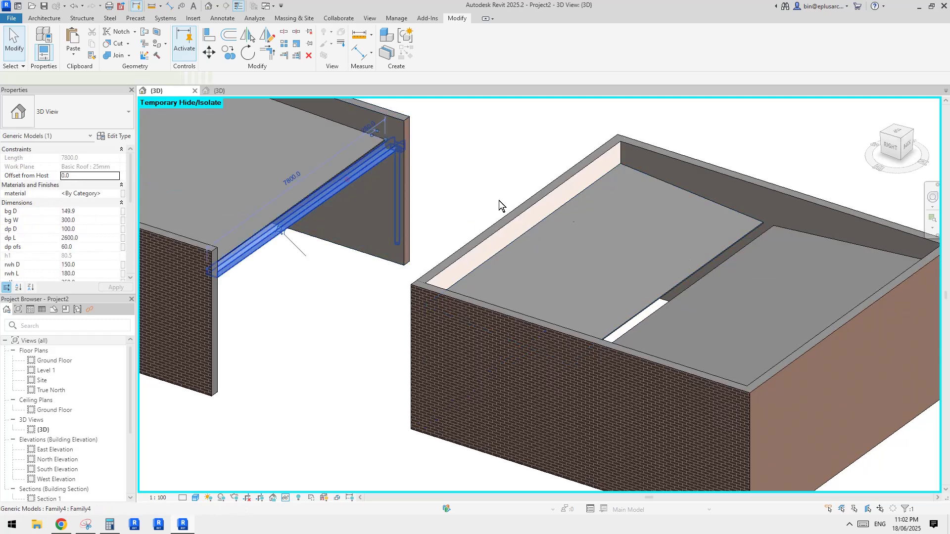
{"action": "mouse_move", "coordinate": [708, 216]}
{"action": "middle_mouse_down"}
{"action": "mouse_move", "coordinate": [682, 221]}
{"action": "mouse_move", "coordinate": [688, 236]}
{"action": "mouse_move", "coordinate": [704, 220]}
{"action": "middle_mouse_up"}
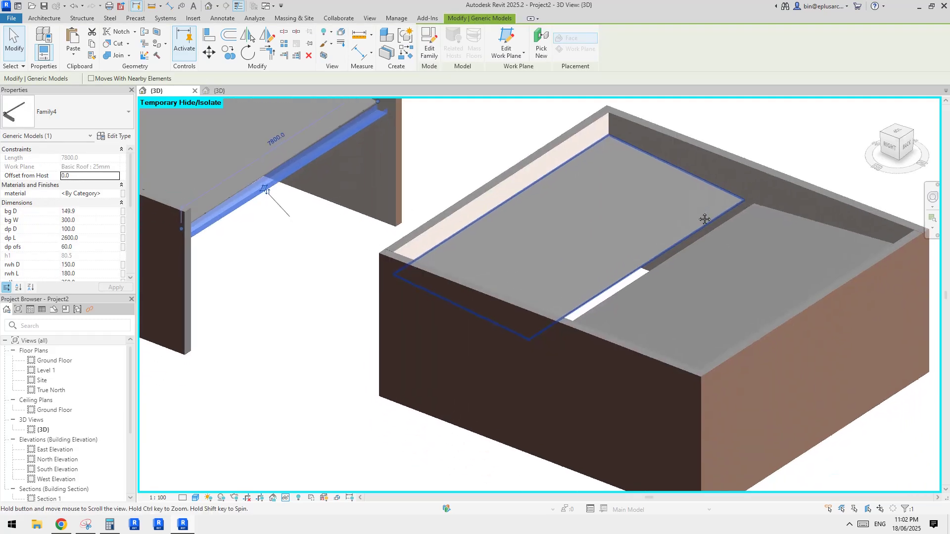
{"action": "scroll", "coordinate": [682, 226], "scroll_direction": "up", "scroll_amount": 1}
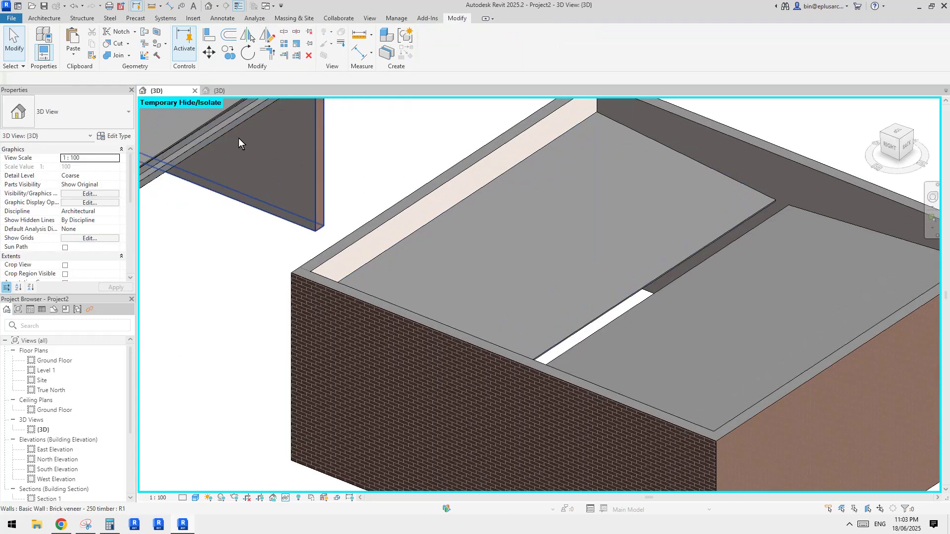
{"action": "scroll", "coordinate": [617, 237], "scroll_direction": "down", "scroll_amount": 1}
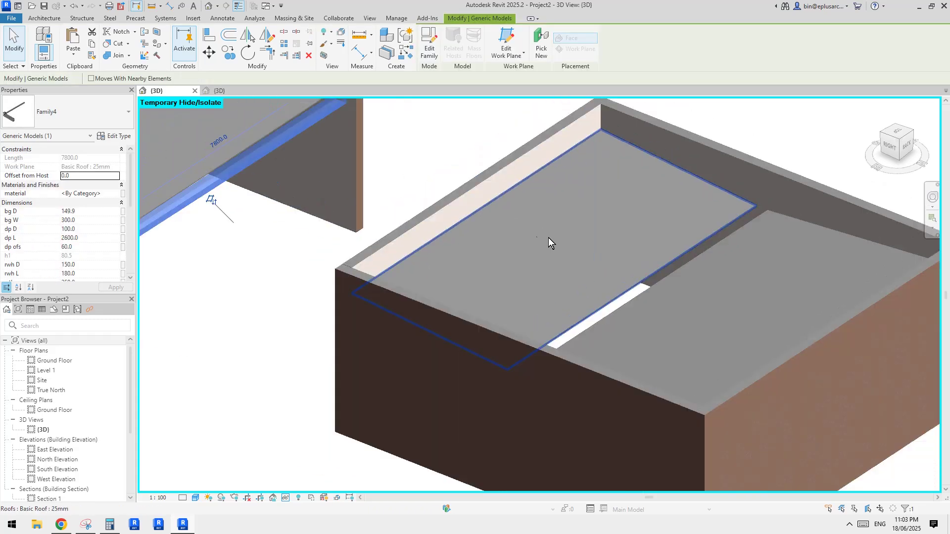
{"action": "middle_click_drag", "start_coordinate": [548, 238], "coordinate": [663, 280]}
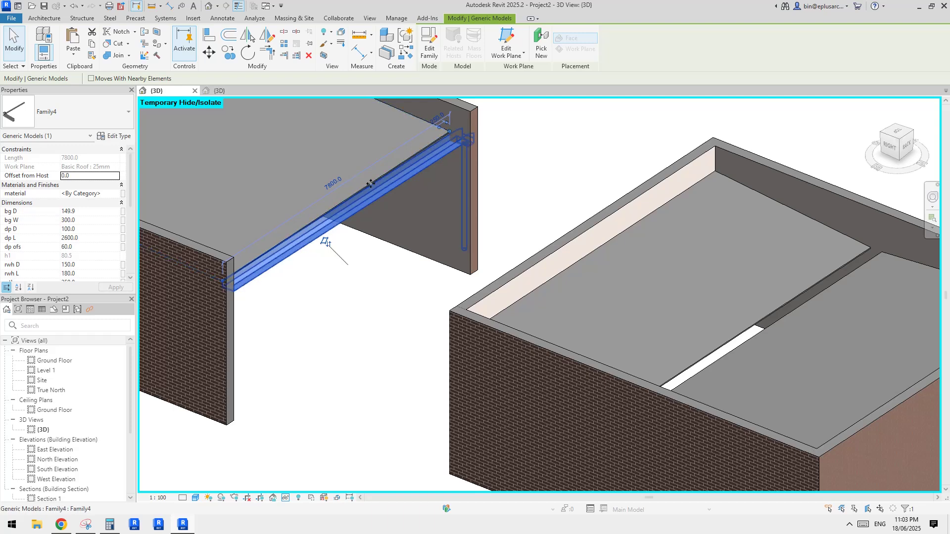
{"action": "middle_click_drag", "start_coordinate": [597, 225], "coordinate": [543, 201]}
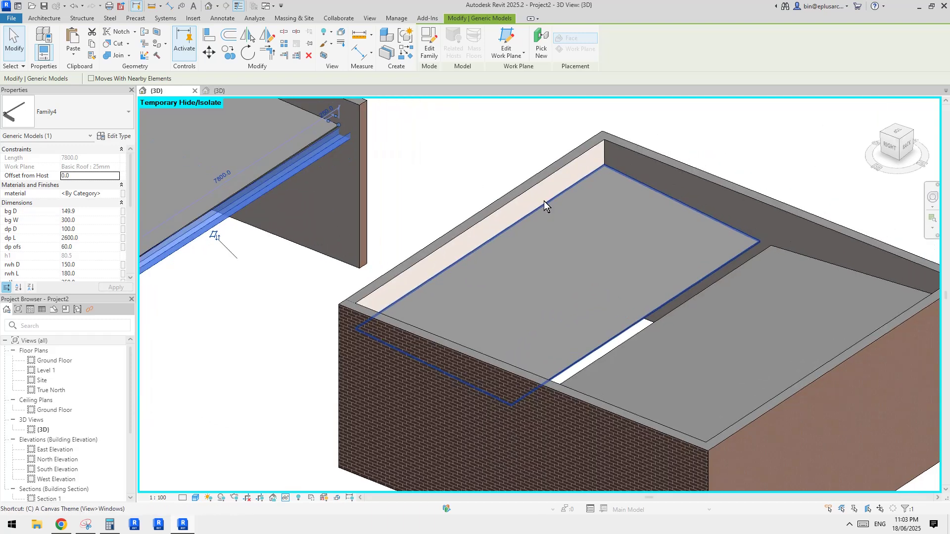
{"action": "key", "text": "c"}
{"action": "key", "text": "s"}
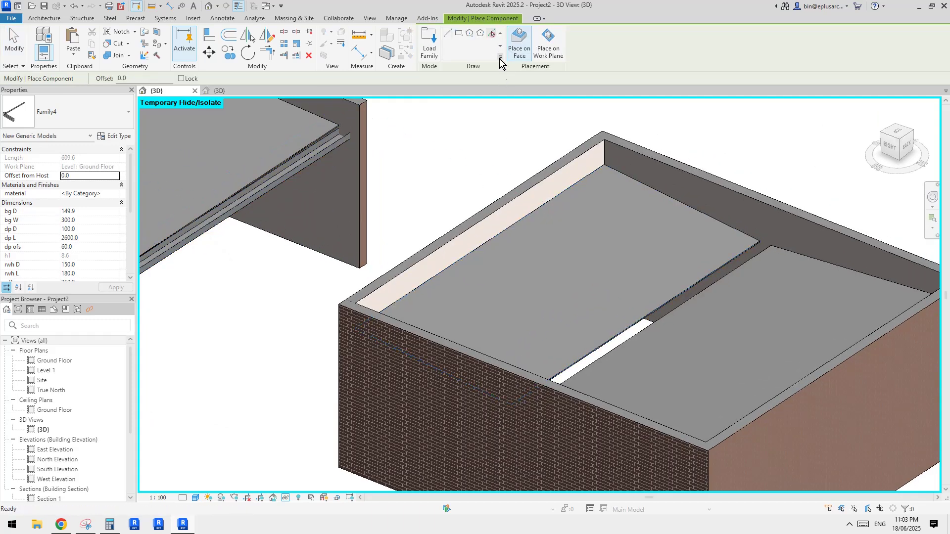
{"action": "scroll", "coordinate": [699, 305], "scroll_direction": "up", "scroll_amount": 8}
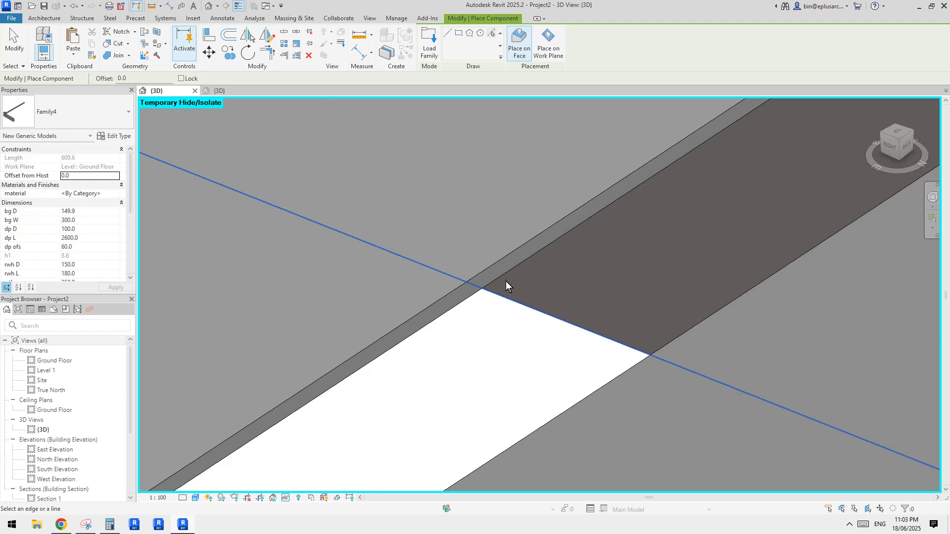
{"action": "middle_click_drag", "start_coordinate": [471, 309], "coordinate": [539, 247]}
{"action": "scroll", "coordinate": [539, 248], "scroll_direction": "up", "scroll_amount": 2}
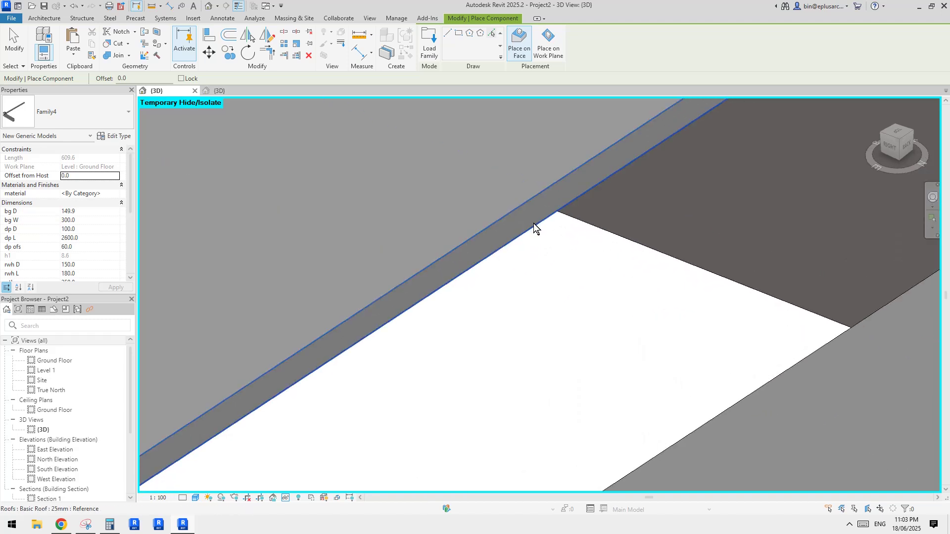
{"action": "left_click", "coordinate": [533, 223]}
{"action": "scroll", "coordinate": [544, 236], "scroll_direction": "down", "scroll_amount": 5}
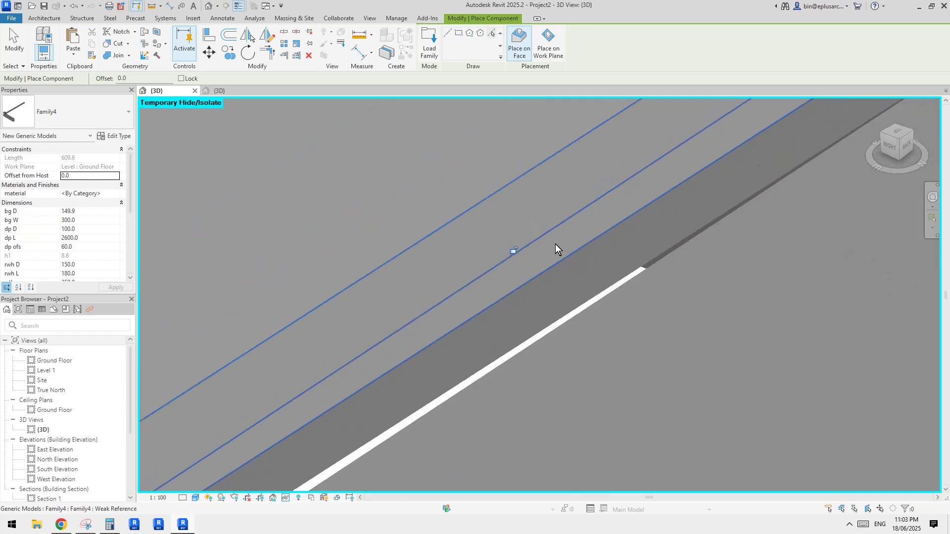
{"action": "key", "text": "Escape"}
{"action": "key", "text": "Escape"}
Check the orientation of the newly placed box gutter with its rainhead and downpipe, and remove it
{"action": "left_click", "coordinate": [612, 255]}
{"action": "scroll", "coordinate": [613, 254], "scroll_direction": "down", "scroll_amount": 3}
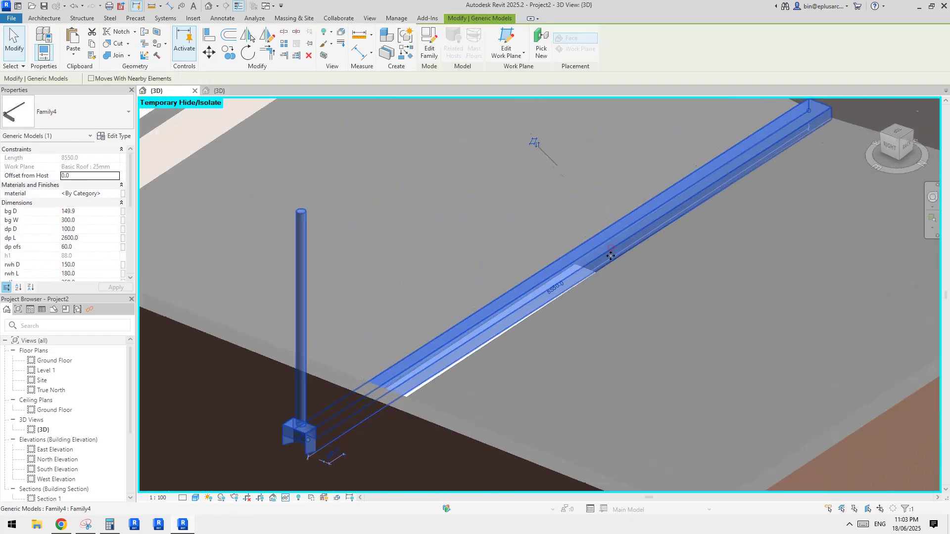
{"action": "middle_click_drag", "start_coordinate": [661, 272], "coordinate": [655, 271], "text": "shift"}
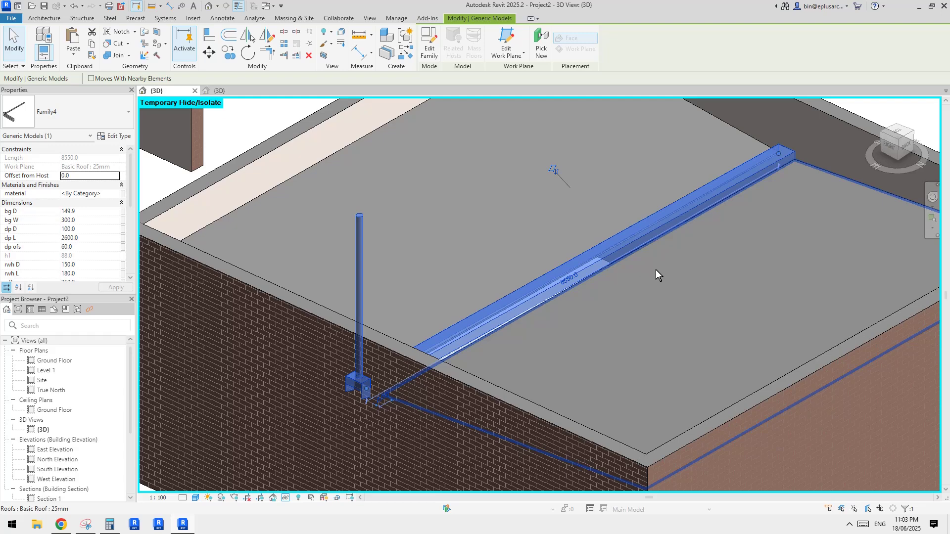
{"action": "key", "text": "Escape"}
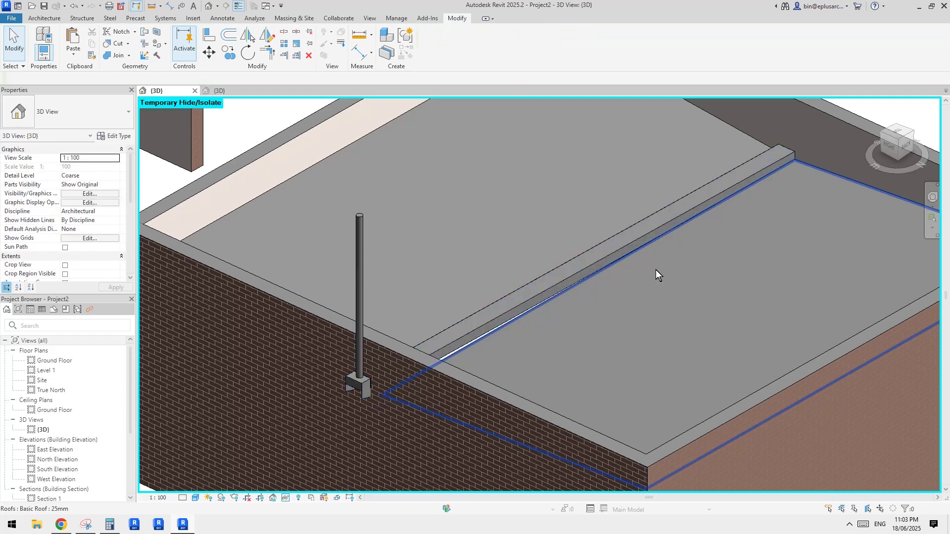
{"action": "scroll", "coordinate": [655, 273], "scroll_direction": "up", "scroll_amount": 5}
{"action": "scroll", "coordinate": [609, 268], "scroll_direction": "down", "scroll_amount": 1}
{"action": "middle_click_drag", "start_coordinate": [607, 267], "coordinate": [606, 274]}
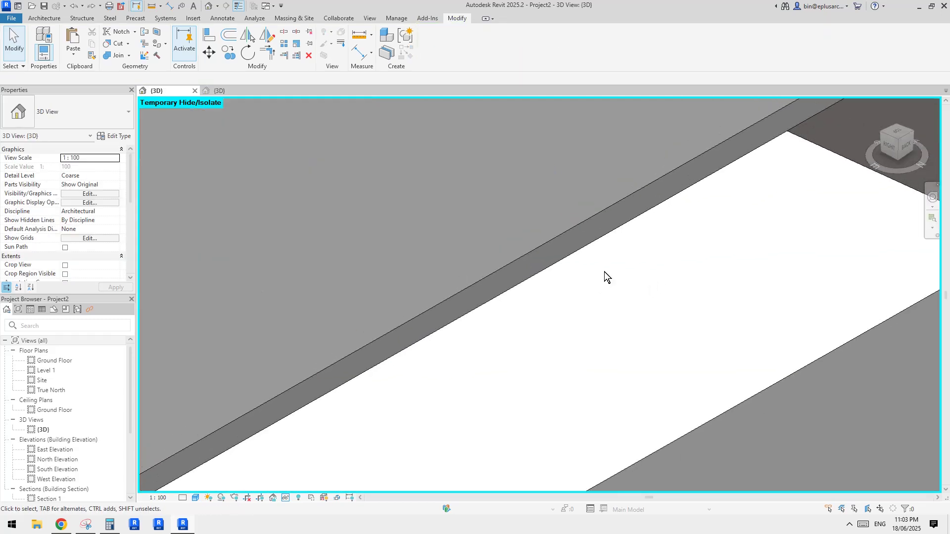
Place the Family4 box gutter along the roof's top edge beside the gap and inspect its rainhead and downpipe outside the wall
{"action": "left_click", "coordinate": [38, 19]}
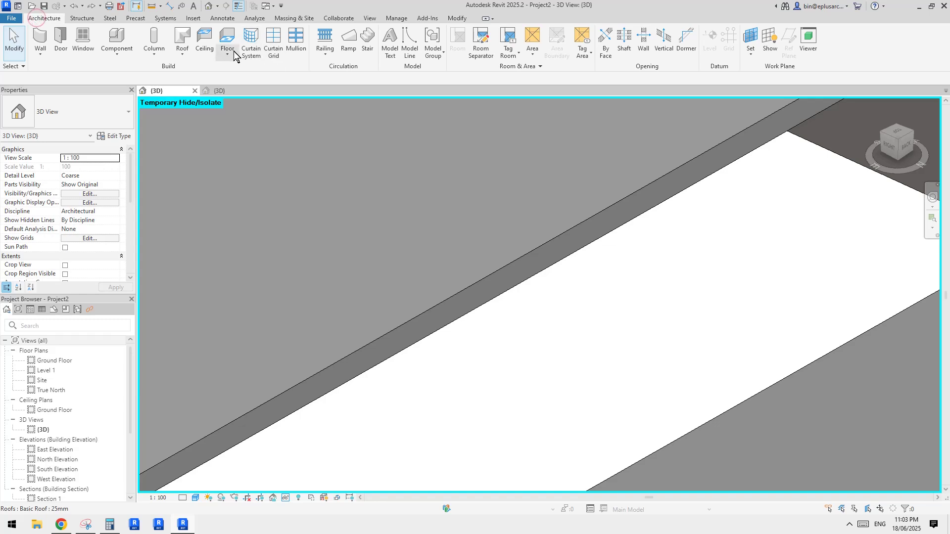
{"action": "left_click", "coordinate": [117, 39]}
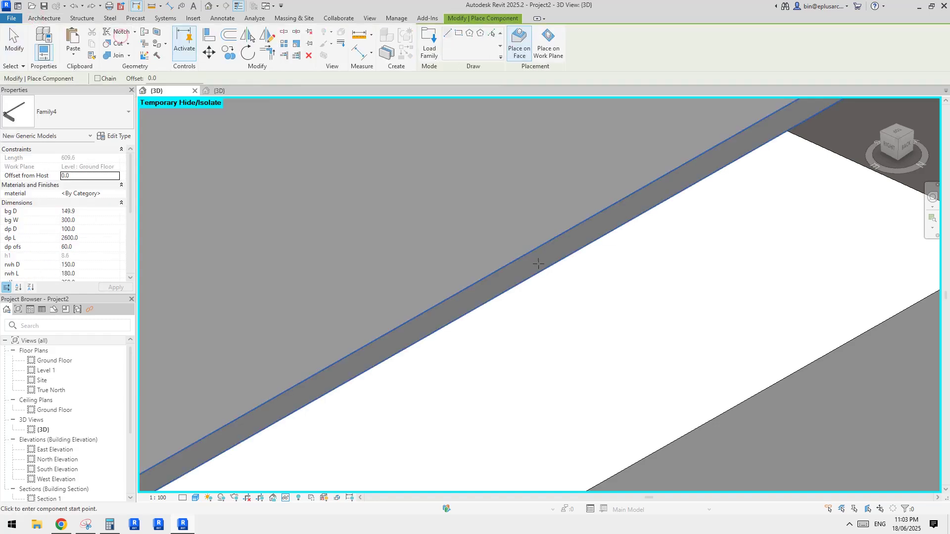
{"action": "left_click", "coordinate": [556, 243]}
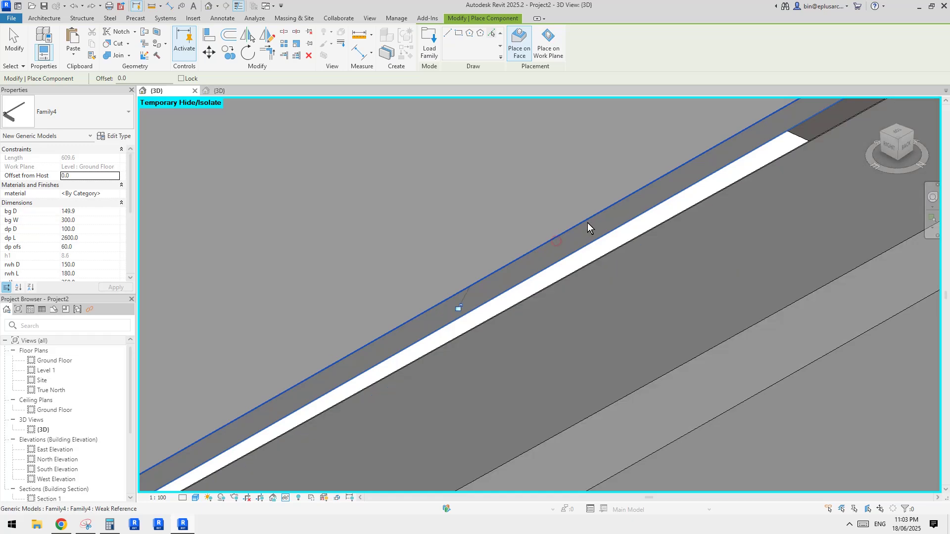
{"action": "key", "text": "Escape"}
{"action": "left_click", "coordinate": [653, 244]}
{"action": "scroll", "coordinate": [661, 249], "scroll_direction": "down", "scroll_amount": 3}
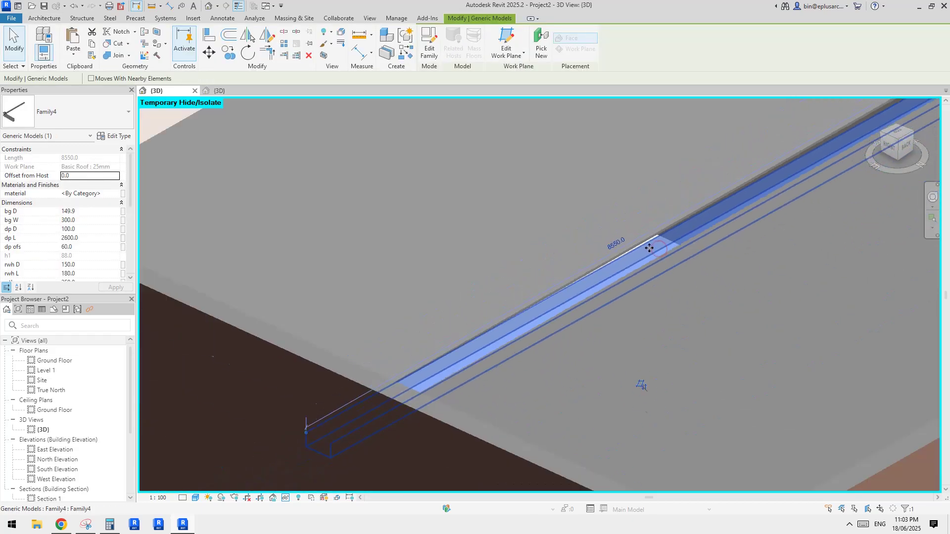
{"action": "middle_click_drag", "start_coordinate": [666, 252], "coordinate": [787, 222], "text": "shift"}
{"action": "key", "text": "Escape"}
{"action": "middle_click_drag", "start_coordinate": [685, 224], "coordinate": [678, 317], "text": "shift"}
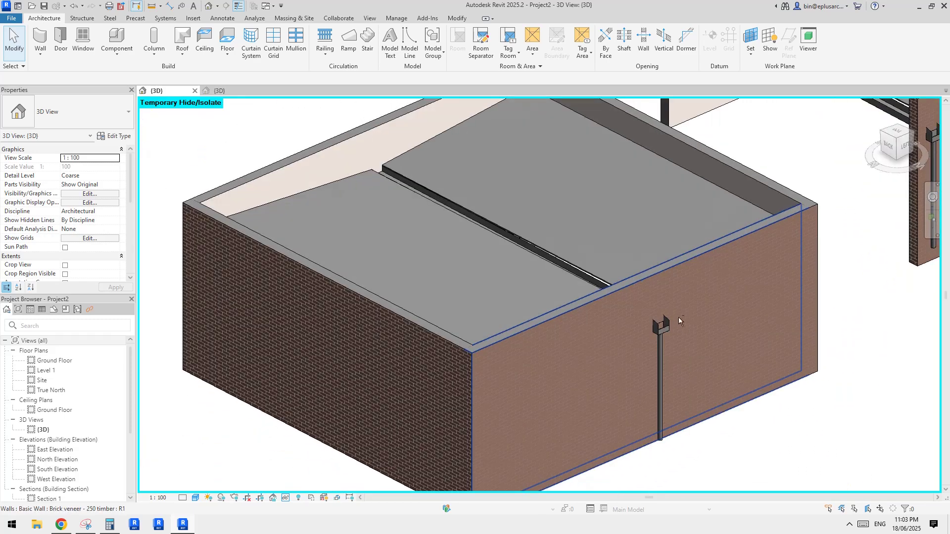
{"action": "scroll", "coordinate": [672, 299], "scroll_direction": "up", "scroll_amount": 3}
{"action": "scroll", "coordinate": [652, 277], "scroll_direction": "down", "scroll_amount": 3}
{"action": "middle_click_drag", "start_coordinate": [652, 277], "coordinate": [604, 305]}
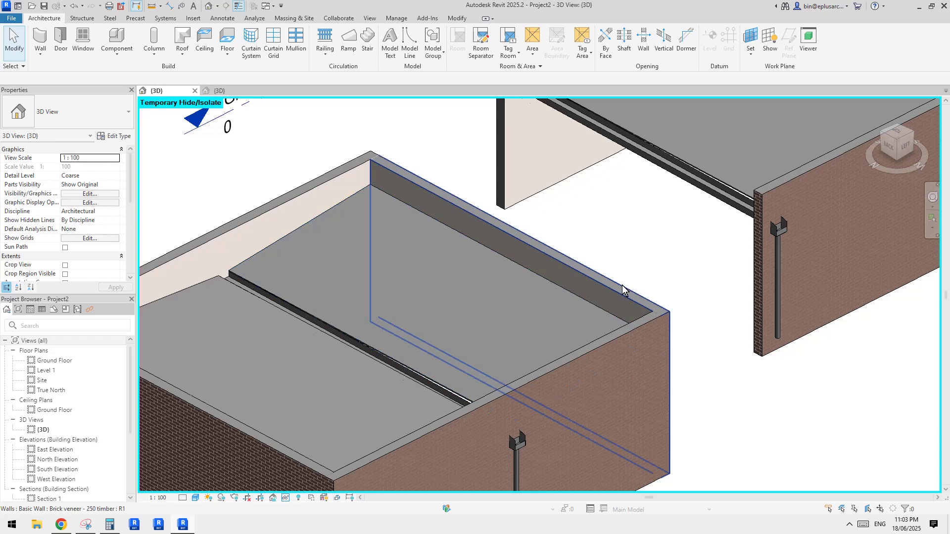
Inspect the placed Family4 box gutter, its rainhead and downpipe from several angles around the roof's open edge
{"action": "middle_click_drag", "start_coordinate": [705, 213], "coordinate": [622, 302]}
{"action": "scroll", "coordinate": [622, 302], "scroll_direction": "up", "scroll_amount": 1}
{"action": "left_click", "coordinate": [538, 229]}
{"action": "middle_click_drag", "start_coordinate": [539, 233], "coordinate": [493, 210], "text": "shift"}
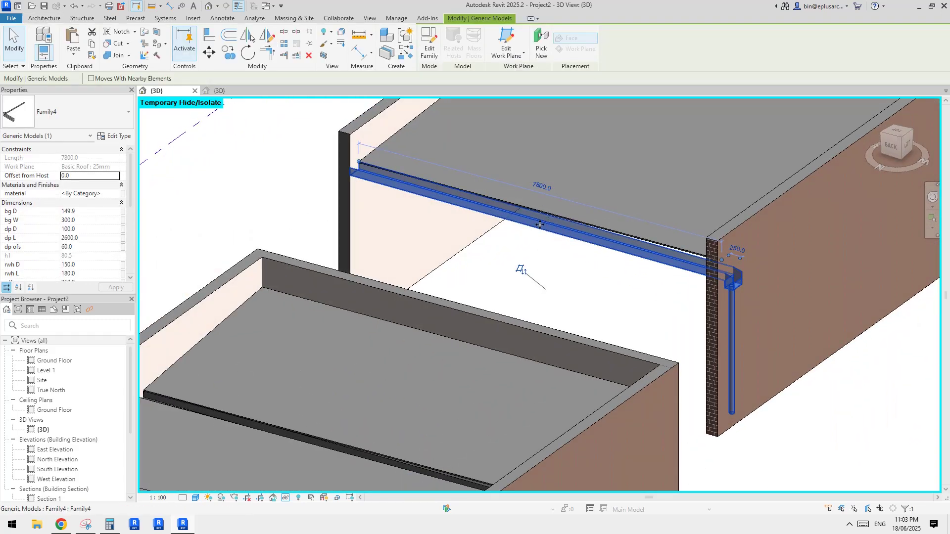
{"action": "middle_click_drag", "start_coordinate": [567, 235], "coordinate": [545, 248], "text": "shift"}
{"action": "left_click", "coordinate": [568, 253]}
{"action": "left_click", "coordinate": [545, 248]}
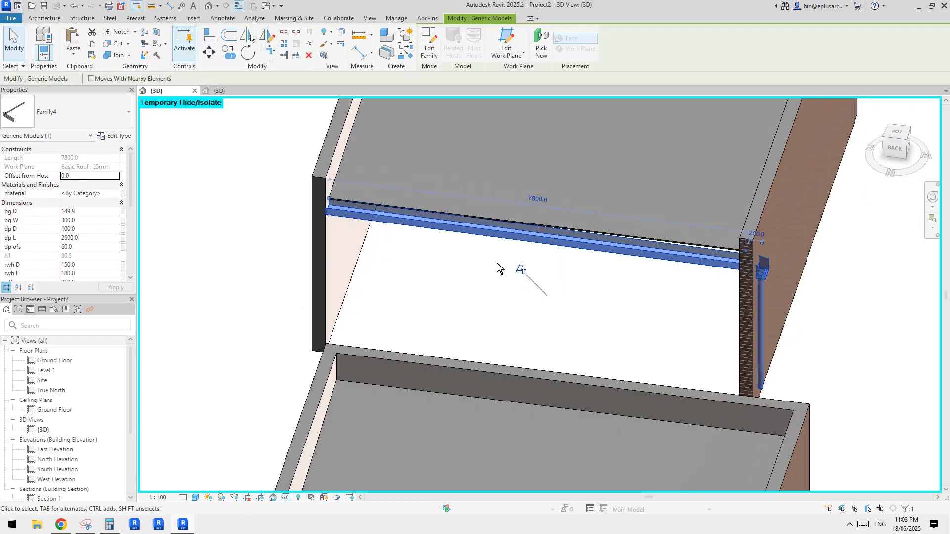
{"action": "middle_click_drag", "start_coordinate": [661, 272], "coordinate": [512, 149], "text": "shift"}
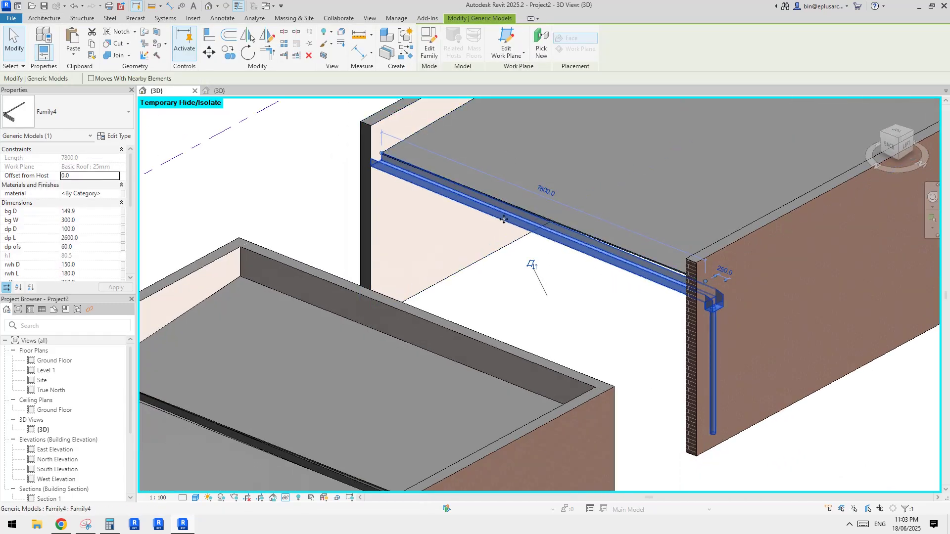
{"action": "mouse_move", "coordinate": [546, 211]}
{"action": "middle_mouse_down", "text": "shift"}
{"action": "mouse_move", "coordinate": [640, 276]}
{"action": "mouse_move", "coordinate": [636, 258]}
{"action": "mouse_move", "coordinate": [635, 269]}
{"action": "mouse_move", "coordinate": [599, 263]}
{"action": "middle_mouse_up", "text": "shift"}
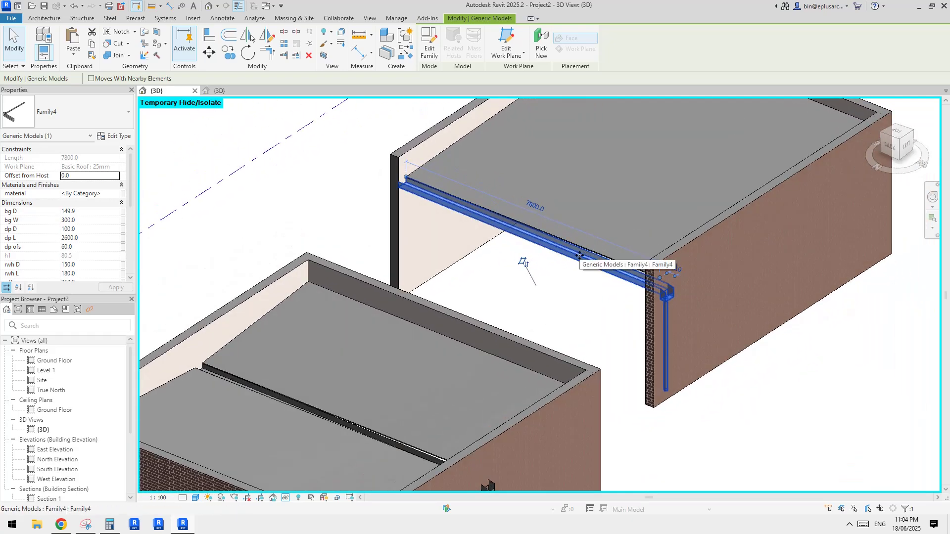
{"action": "scroll", "coordinate": [575, 252], "scroll_direction": "down", "scroll_amount": 3}
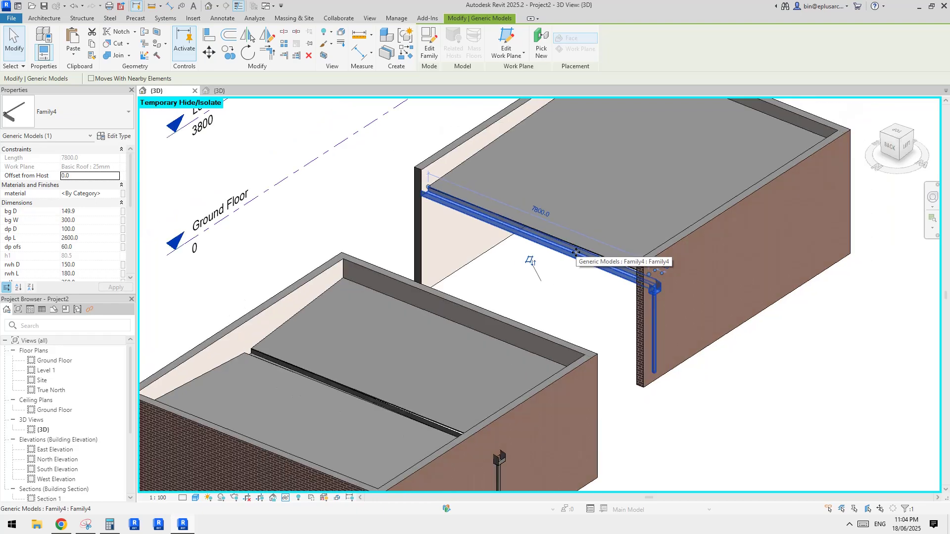
{"action": "middle_click_drag", "start_coordinate": [526, 259], "coordinate": [631, 263], "text": "shift"}
{"action": "left_click", "coordinate": [631, 262]}
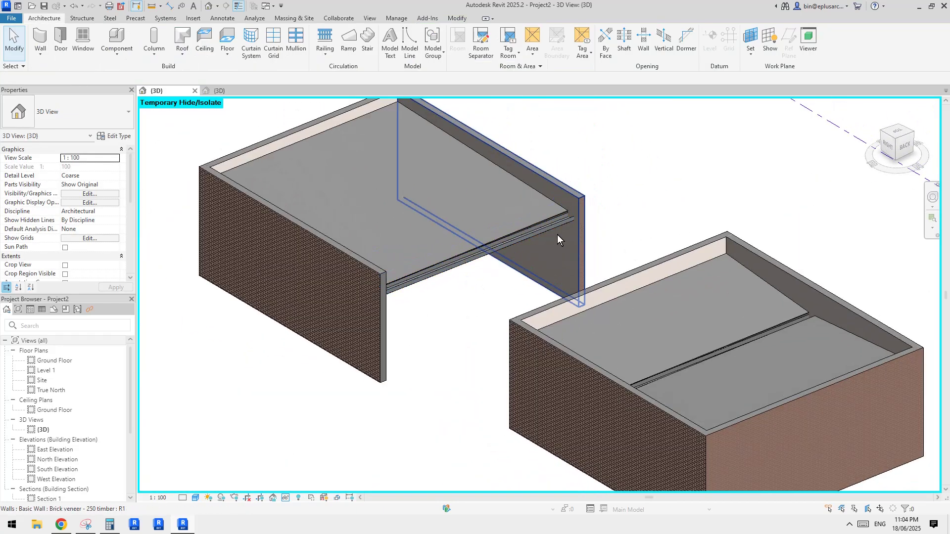
Select the box gutter at the roof's open edge and review its instance parameters down to the slope
{"action": "left_click", "coordinate": [559, 225]}
{"action": "scroll", "coordinate": [570, 227], "scroll_direction": "up", "scroll_amount": 1}
{"action": "middle_click_drag", "start_coordinate": [570, 227], "coordinate": [550, 251], "text": "shift"}
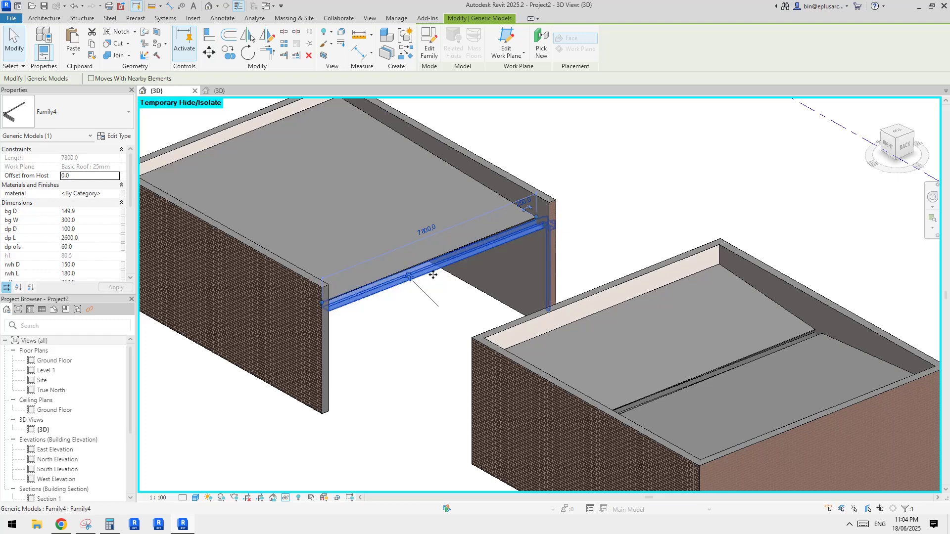
{"action": "middle_click_drag", "start_coordinate": [516, 250], "coordinate": [483, 265], "text": "shift"}
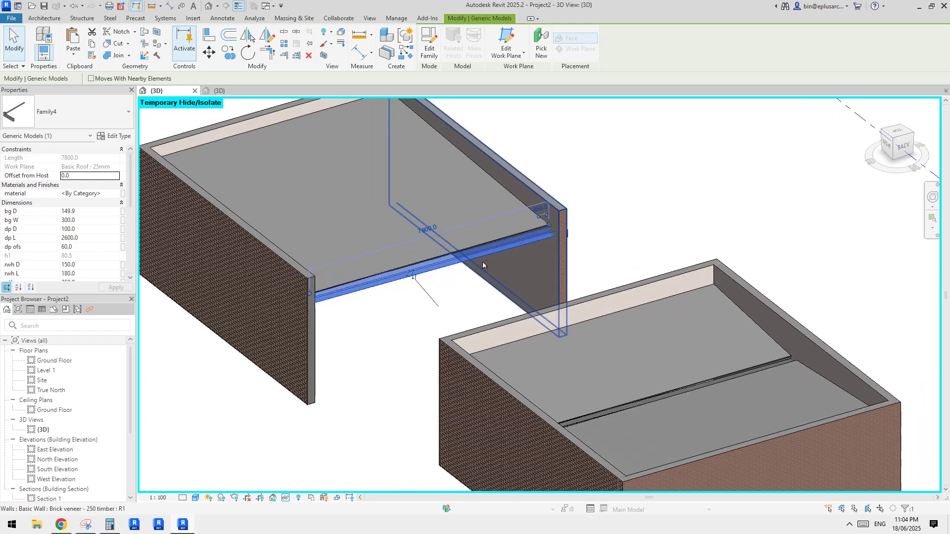
{"action": "scroll", "coordinate": [482, 262], "scroll_direction": "up", "scroll_amount": 2}
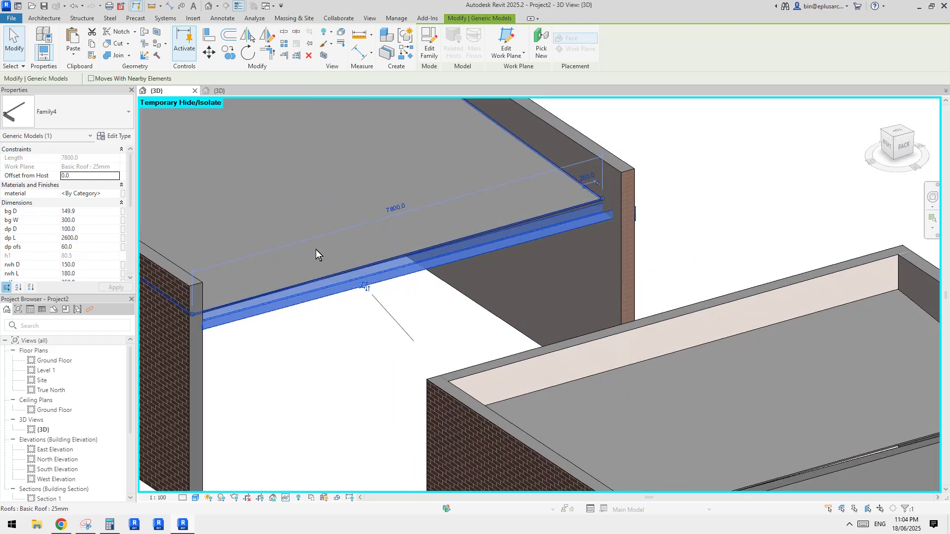
{"action": "mouse_move", "coordinate": [315, 249]}
{"action": "middle_mouse_down", "text": "shift"}
{"action": "mouse_move", "coordinate": [346, 250]}
{"action": "mouse_move", "coordinate": [315, 254]}
{"action": "middle_mouse_up", "text": "shift"}
{"action": "scroll", "coordinate": [316, 254], "scroll_direction": "up", "scroll_amount": 1}
{"action": "scroll", "coordinate": [100, 251], "scroll_direction": "down", "scroll_amount": 2}
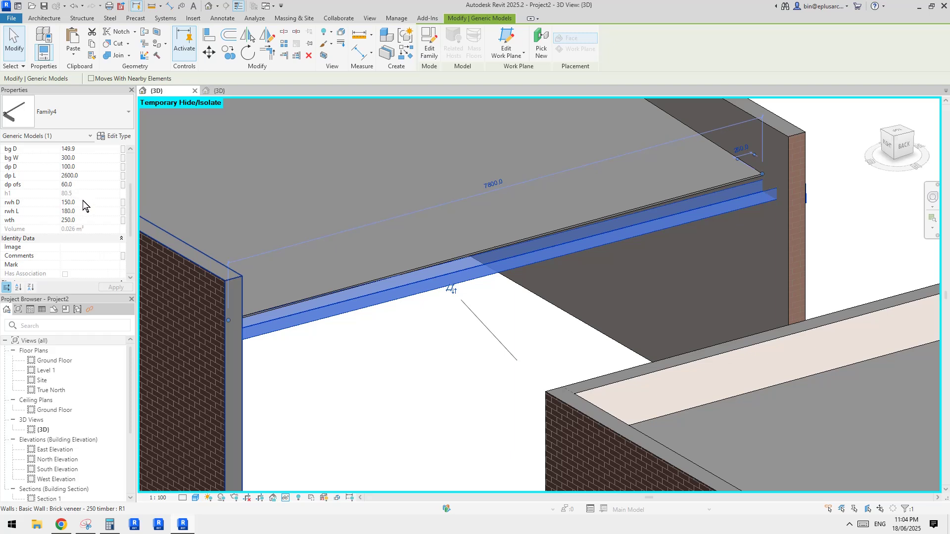
{"action": "scroll", "coordinate": [82, 201], "scroll_direction": "up", "scroll_amount": 1}
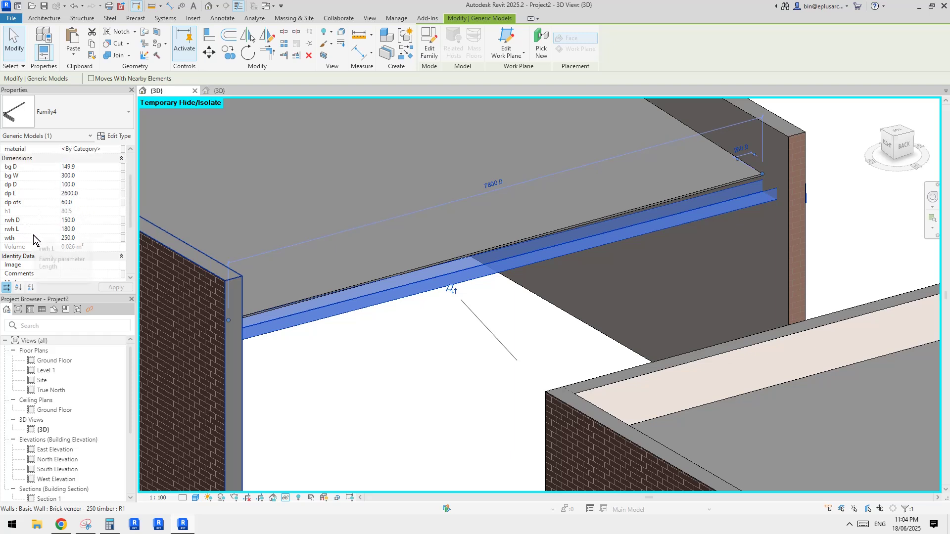
{"action": "scroll", "coordinate": [36, 235], "scroll_direction": "up", "scroll_amount": 1}
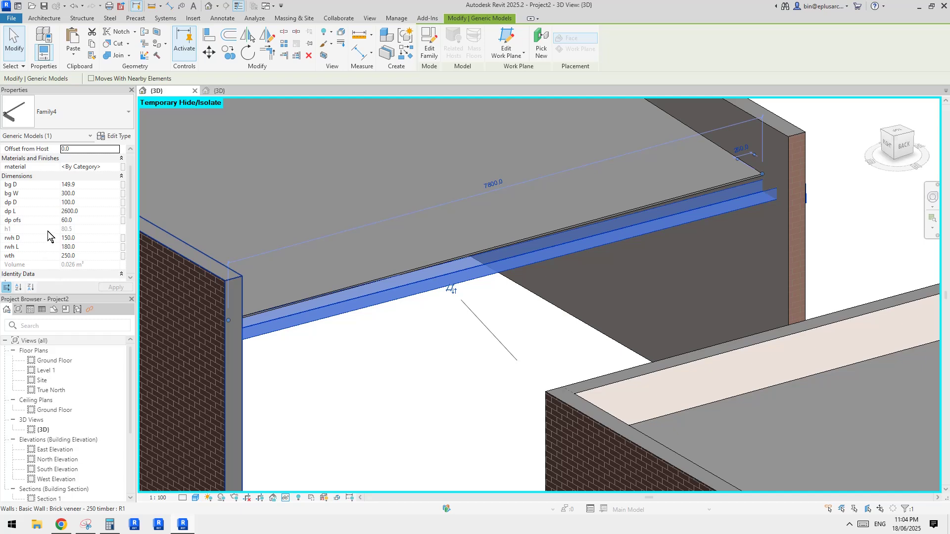
{"action": "scroll", "coordinate": [48, 231], "scroll_direction": "down", "scroll_amount": 6}
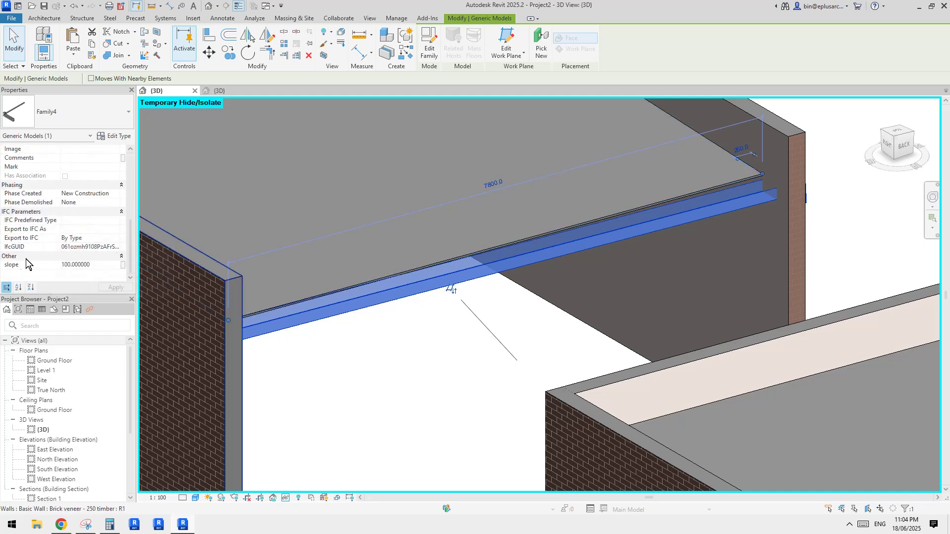
Edit the Family4 family to group its slope parameter under Dimensions, and reload it into Project2
{"action": "middle_click_drag", "start_coordinate": [340, 217], "coordinate": [339, 220]}
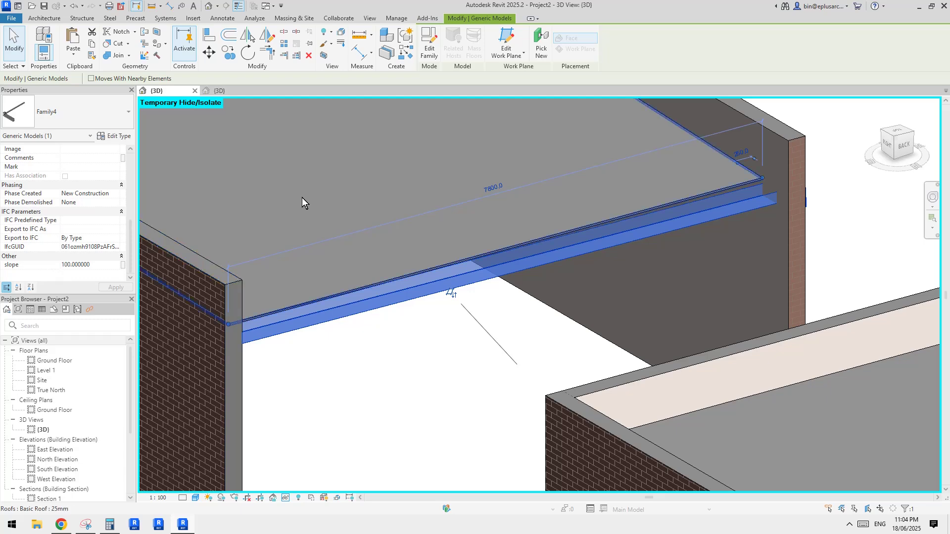
{"action": "left_click", "coordinate": [430, 46]}
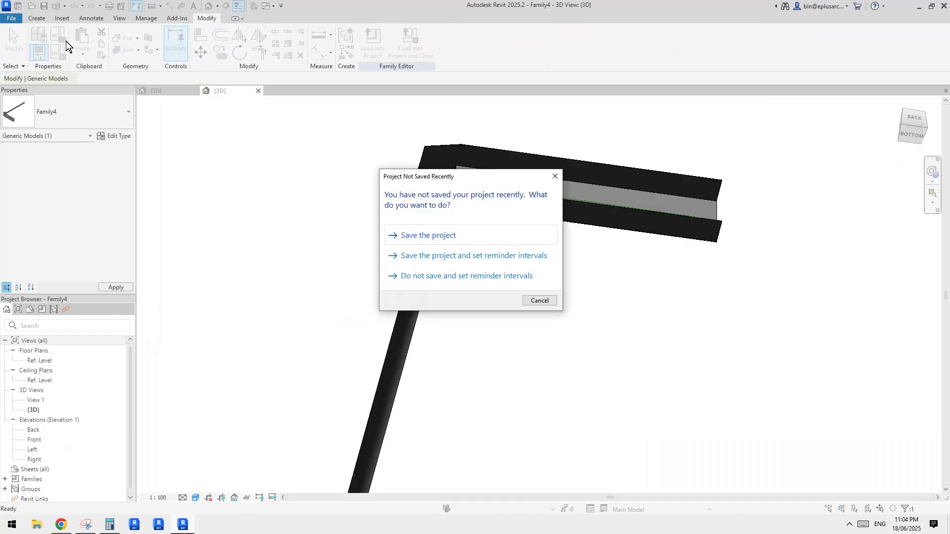
{"action": "key", "text": "Escape"}
{"action": "left_click", "coordinate": [57, 53]}
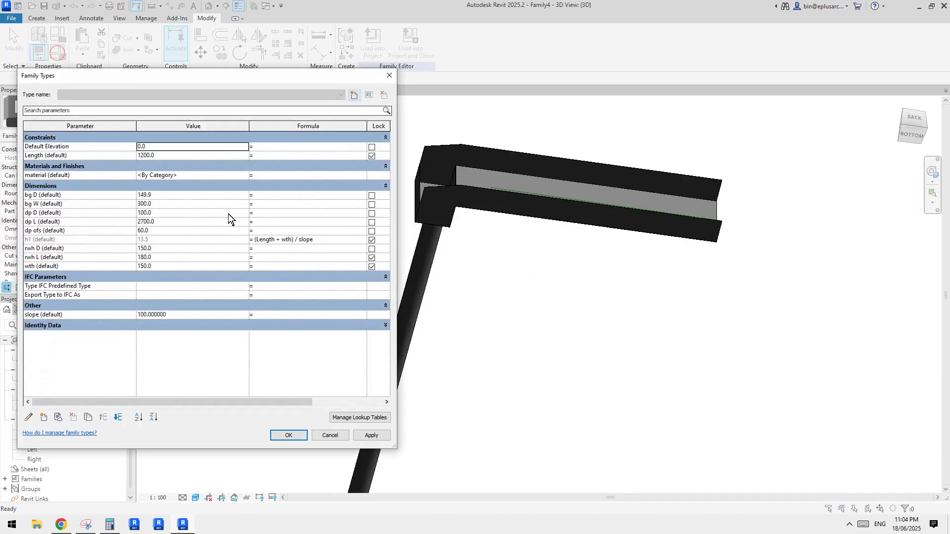
{"action": "left_click", "coordinate": [92, 315]}
{"action": "left_click", "coordinate": [28, 417]}
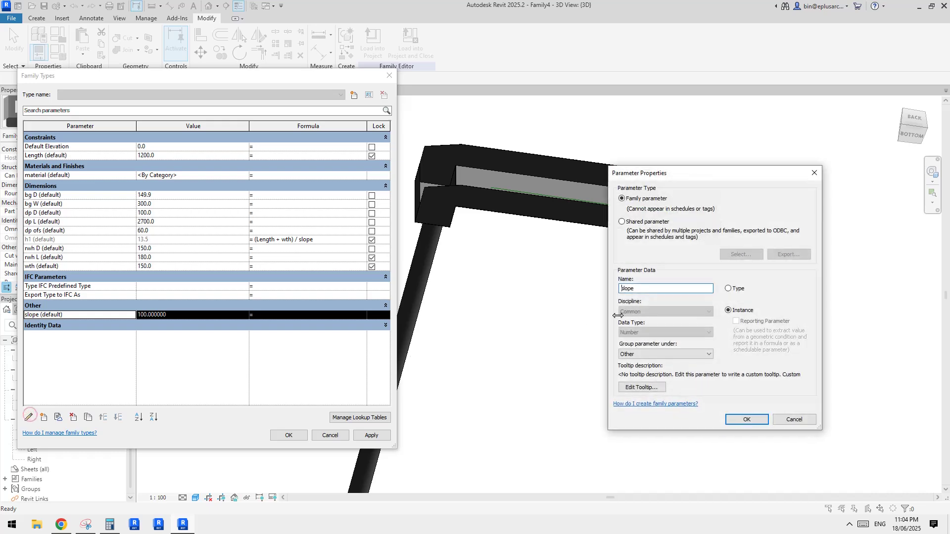
{"action": "left_click", "coordinate": [697, 353]}
{"action": "left_click_drag", "start_coordinate": [708, 245], "coordinate": [708, 224]}
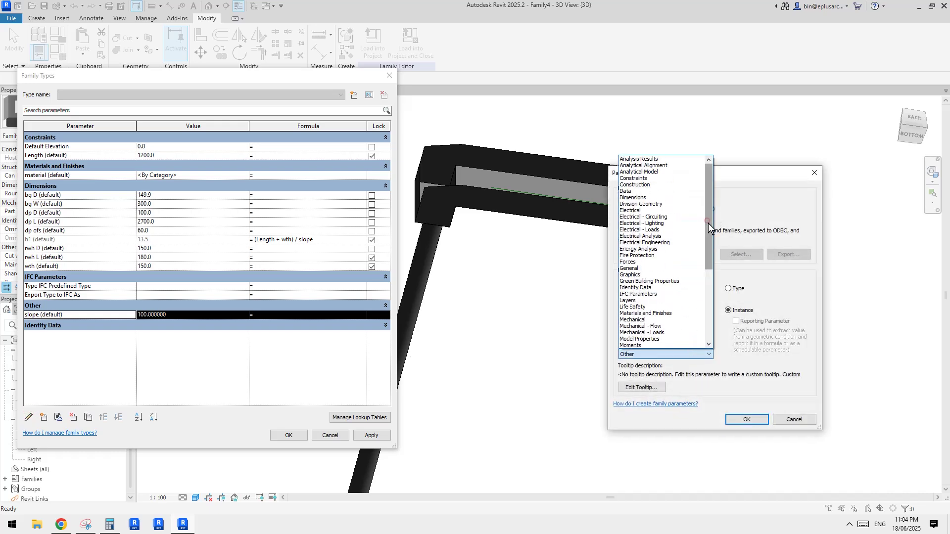
{"action": "left_click", "coordinate": [624, 195]}
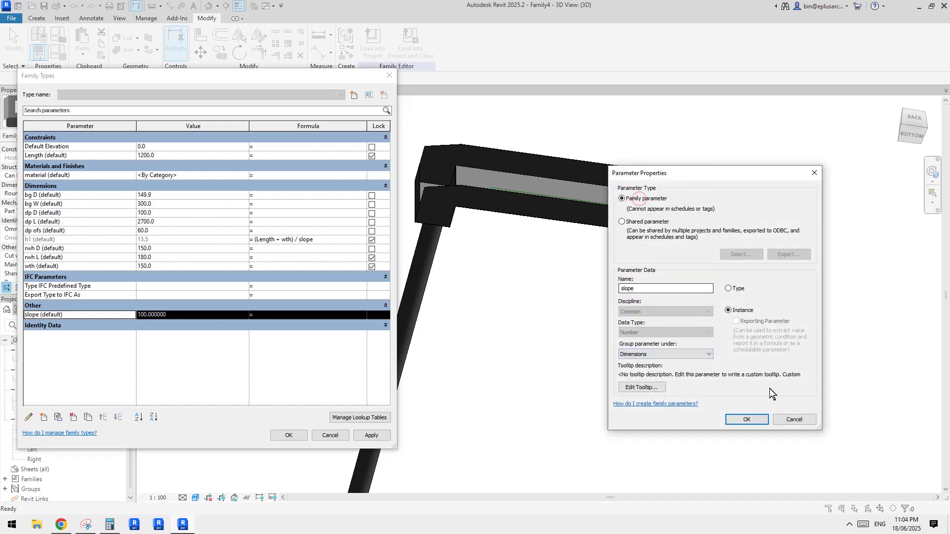
{"action": "left_click", "coordinate": [748, 420]}
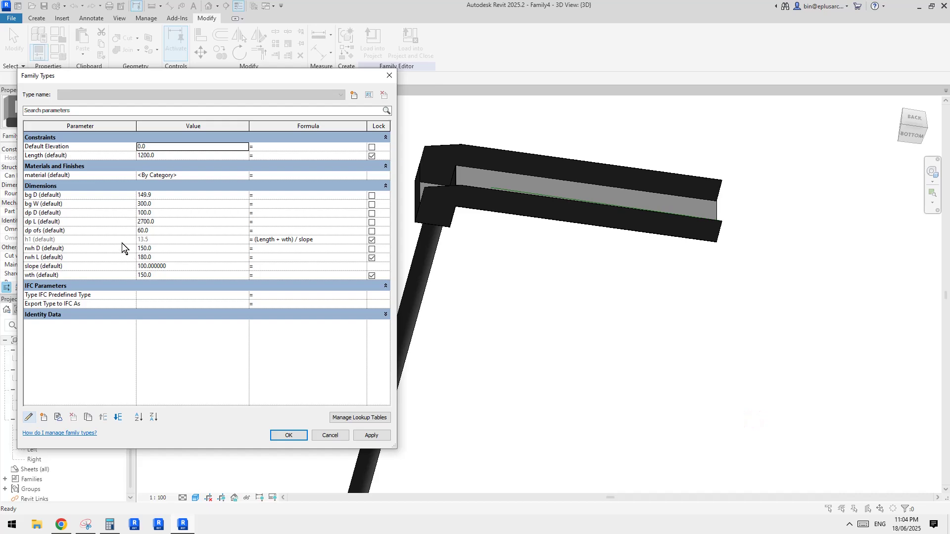
{"action": "key", "text": "Return"}
{"action": "left_click", "coordinate": [372, 44]}
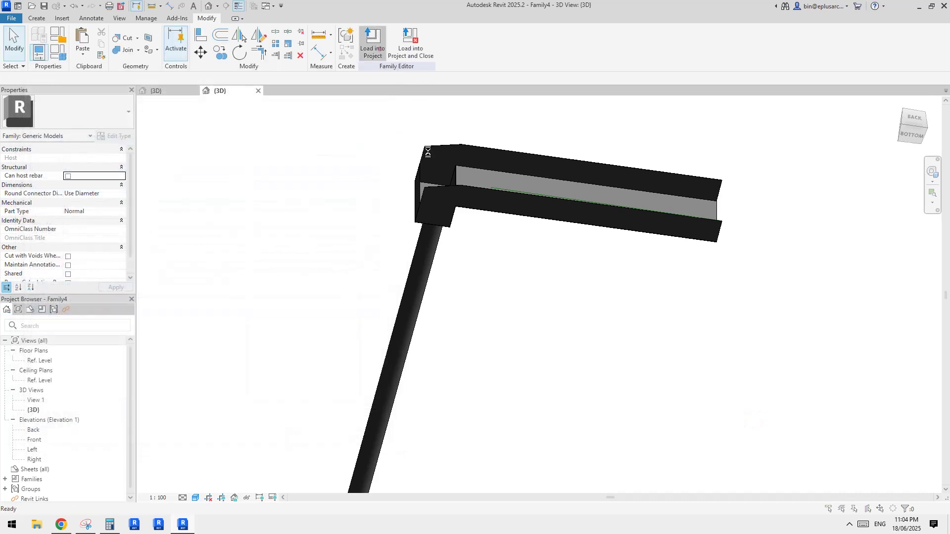
{"action": "left_click", "coordinate": [434, 232]}
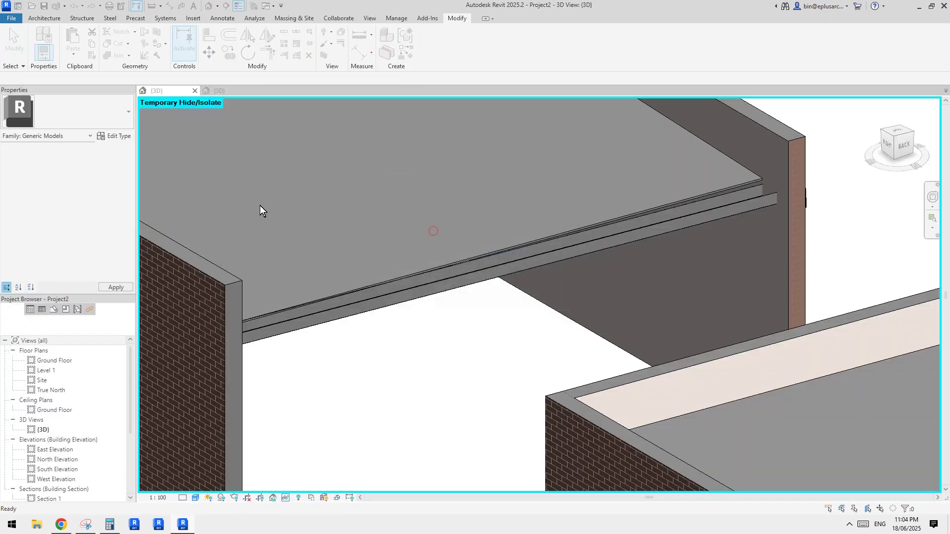
Set the slope of the box gutter at the roof's open edge to 50
{"action": "left_click", "coordinate": [593, 250]}
{"action": "scroll", "coordinate": [43, 252], "scroll_direction": "down", "scroll_amount": 1}
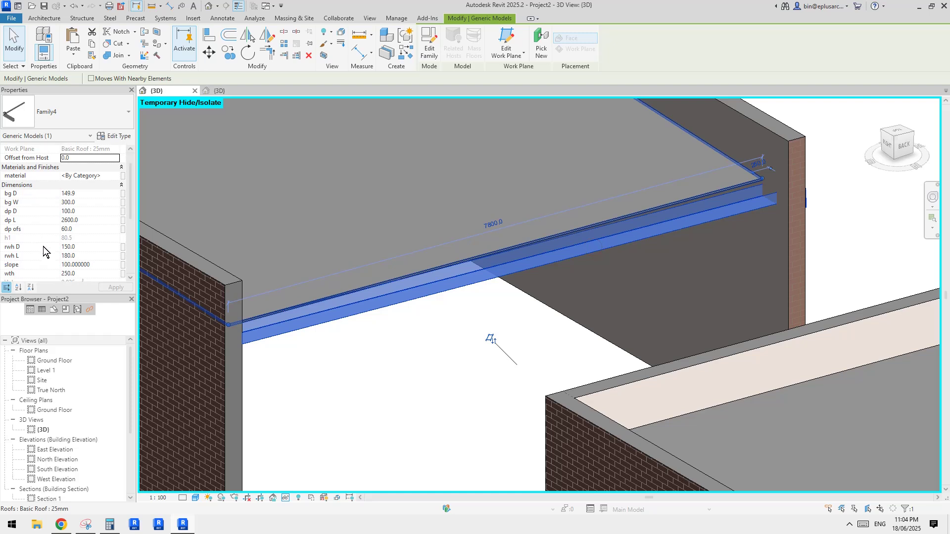
{"action": "left_click", "coordinate": [97, 265]}
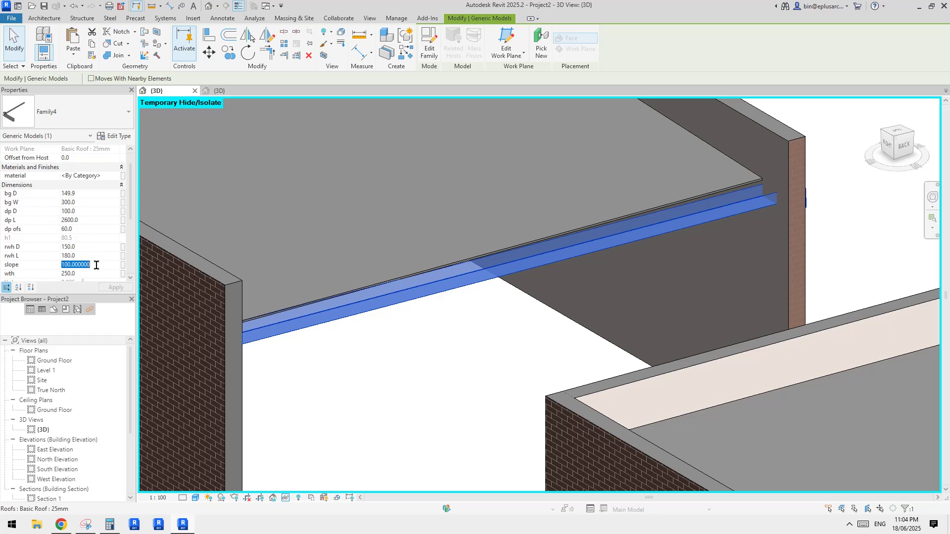
{"action": "key", "text": "Return"}
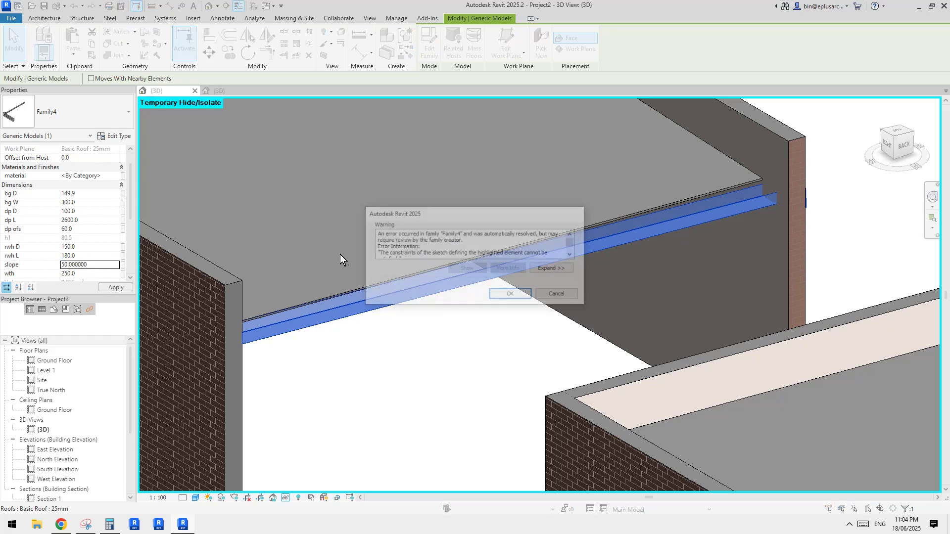
{"action": "left_click", "coordinate": [511, 295]}
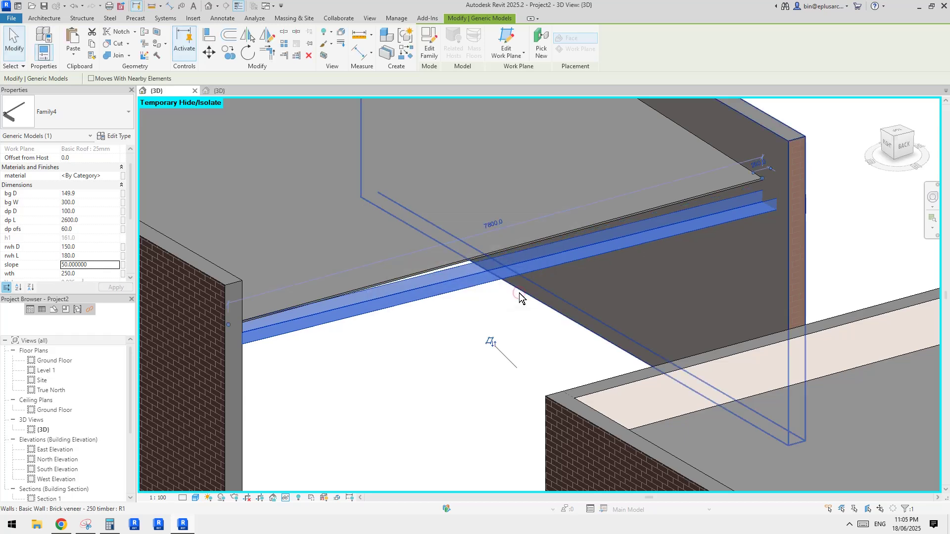
Examine the steeper gutter's fall along the roof edge and its rainhead and downpipe outside the wall
{"action": "middle_click_drag", "start_coordinate": [519, 293], "coordinate": [607, 237], "text": "shift"}
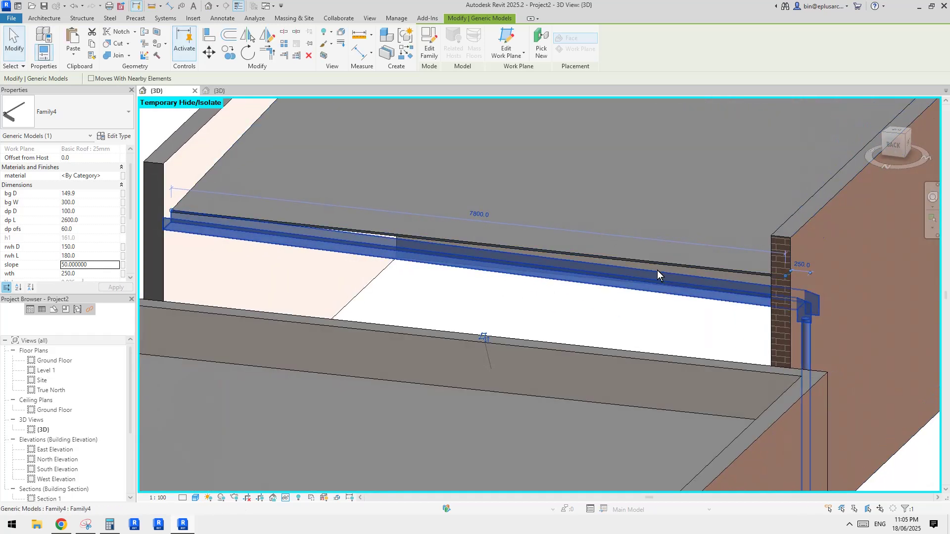
{"action": "scroll", "coordinate": [703, 295], "scroll_direction": "up", "scroll_amount": 4}
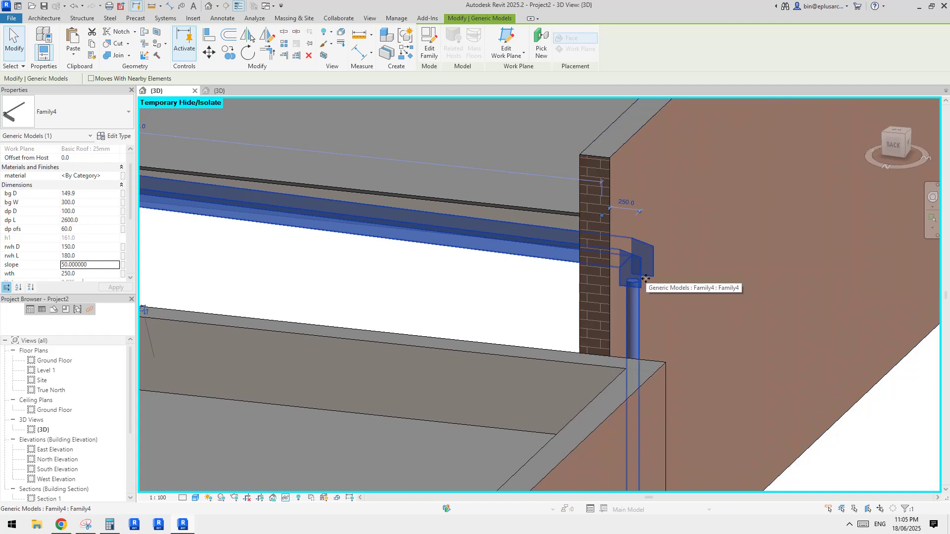
{"action": "key", "text": "Escape"}
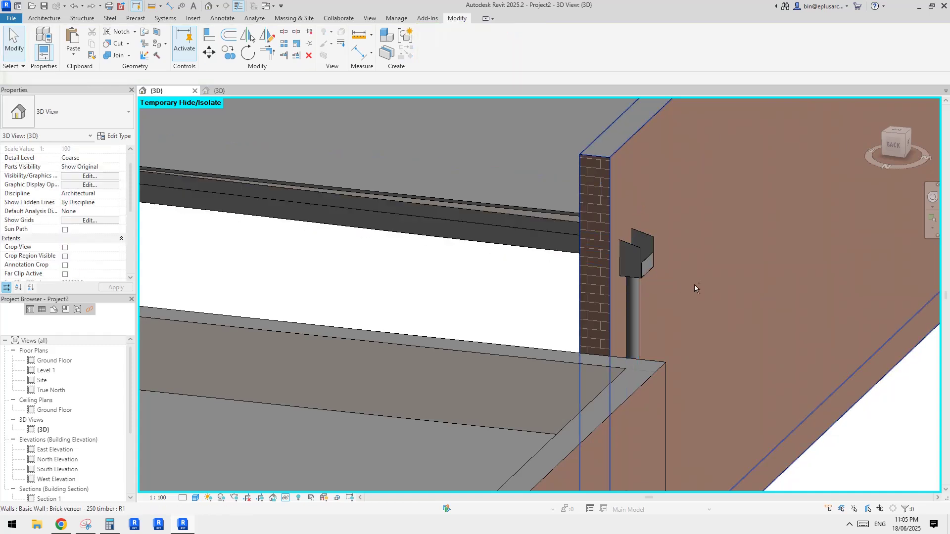
{"action": "left_click", "coordinate": [653, 267]}
{"action": "scroll", "coordinate": [654, 272], "scroll_direction": "up", "scroll_amount": 5}
{"action": "key", "text": "Escape"}
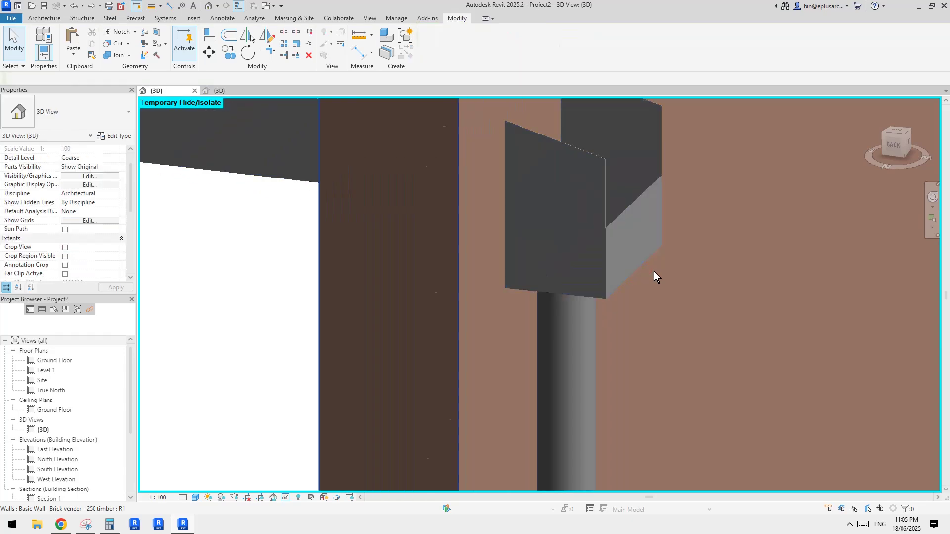
{"action": "scroll", "coordinate": [654, 271], "scroll_direction": "down", "scroll_amount": 10}
{"action": "middle_click_drag", "start_coordinate": [622, 284], "coordinate": [663, 287], "text": "shift"}
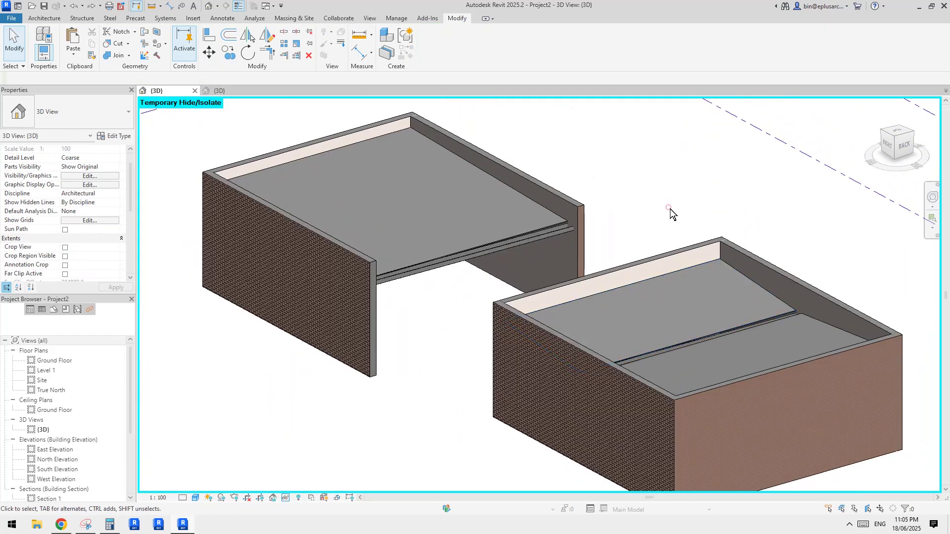
{"action": "middle_click_drag", "start_coordinate": [670, 209], "coordinate": [643, 220]}
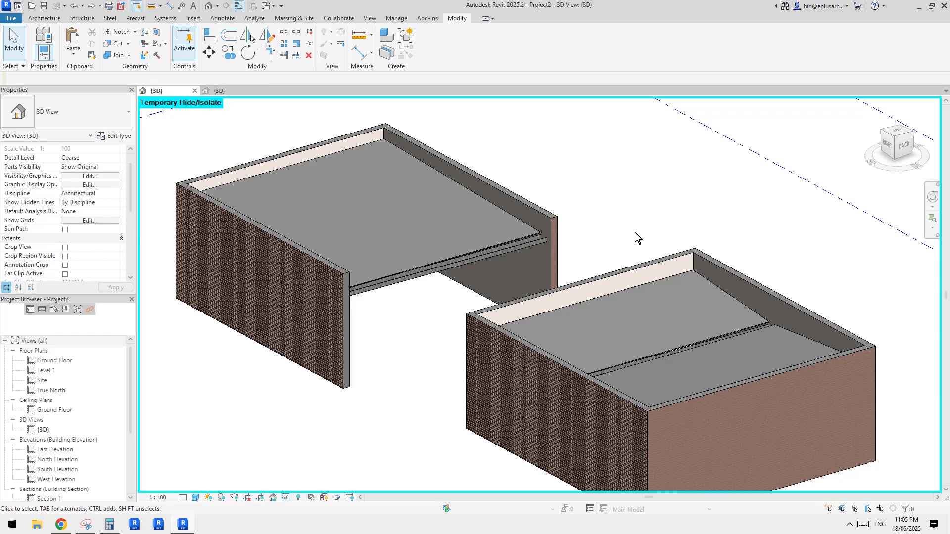
{"action": "middle_click_drag", "start_coordinate": [619, 243], "coordinate": [622, 245]}
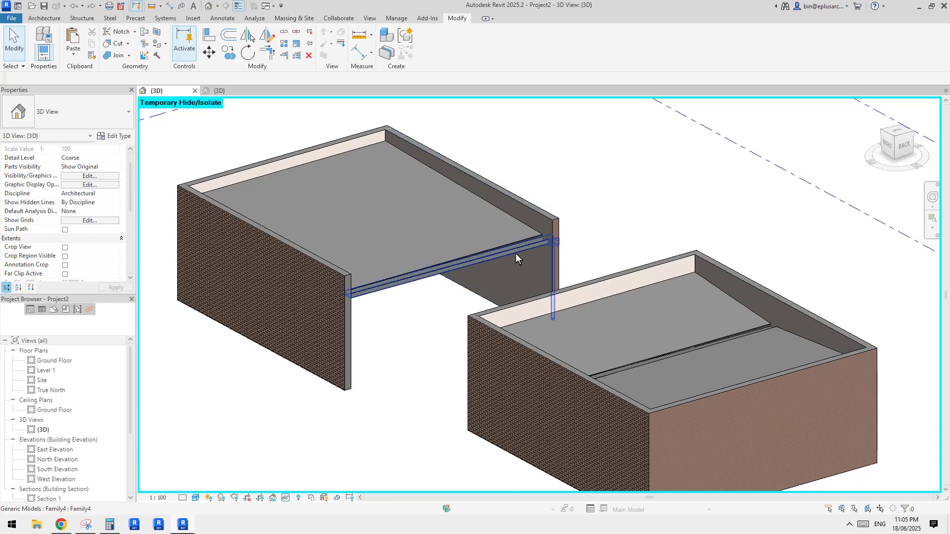
{"action": "scroll", "coordinate": [589, 276], "scroll_direction": "up", "scroll_amount": 4}
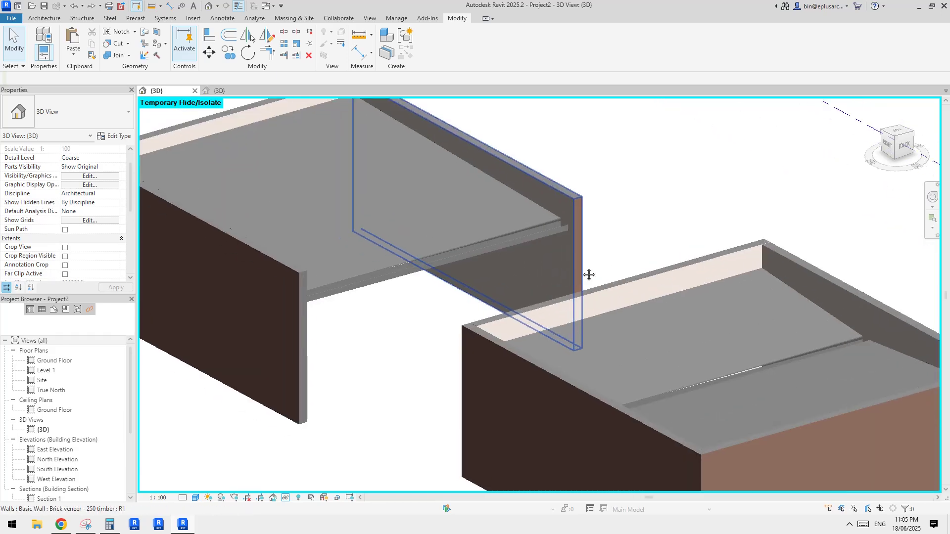
{"action": "scroll", "coordinate": [601, 281], "scroll_direction": "down", "scroll_amount": 3}
{"action": "mouse_move", "coordinate": [603, 275]}
{"action": "middle_mouse_down", "text": "shift"}
{"action": "mouse_move", "coordinate": [631, 256]}
{"action": "mouse_move", "coordinate": [632, 296]}
{"action": "mouse_move", "coordinate": [617, 268]}
{"action": "mouse_move", "coordinate": [646, 291]}
{"action": "mouse_move", "coordinate": [618, 285]}
{"action": "middle_mouse_up", "text": "shift"}
Create a 600 x 600mm Grid compound ceiling, sketching its boundary along the inner wall faces of the fully enclosed building
{"action": "left_click", "coordinate": [46, 18]}
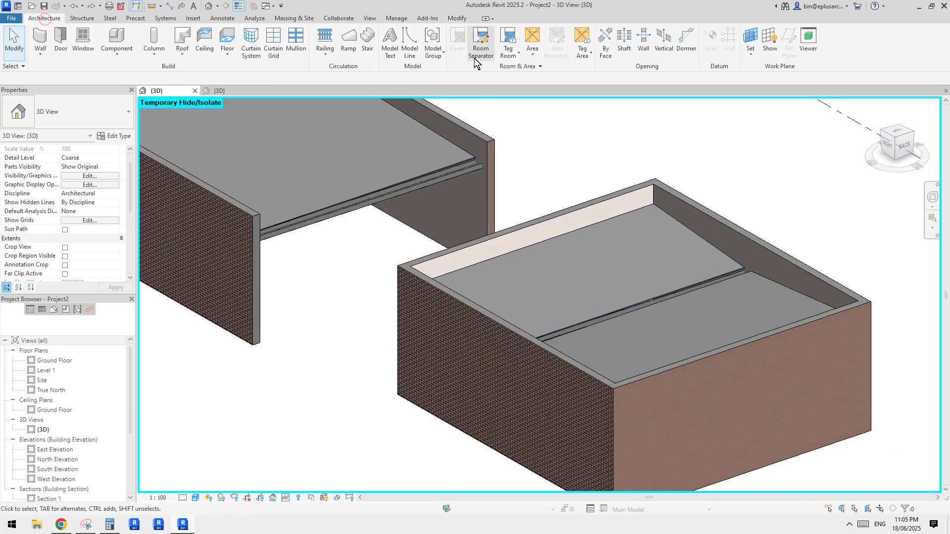
{"action": "left_click", "coordinate": [204, 40]}
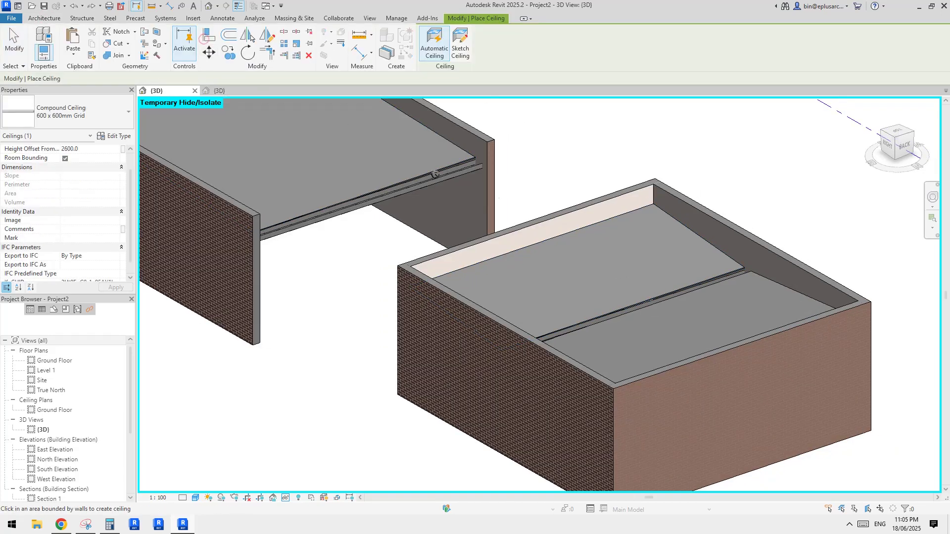
{"action": "left_click", "coordinate": [464, 43]}
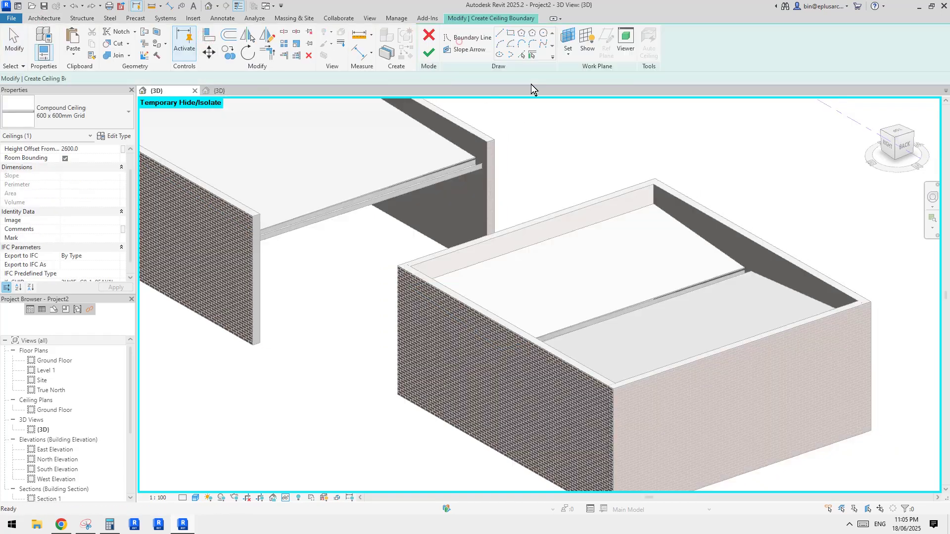
{"action": "left_click", "coordinate": [533, 55]}
{"action": "key", "text": "Tab"}
{"action": "left_click", "coordinate": [827, 349]}
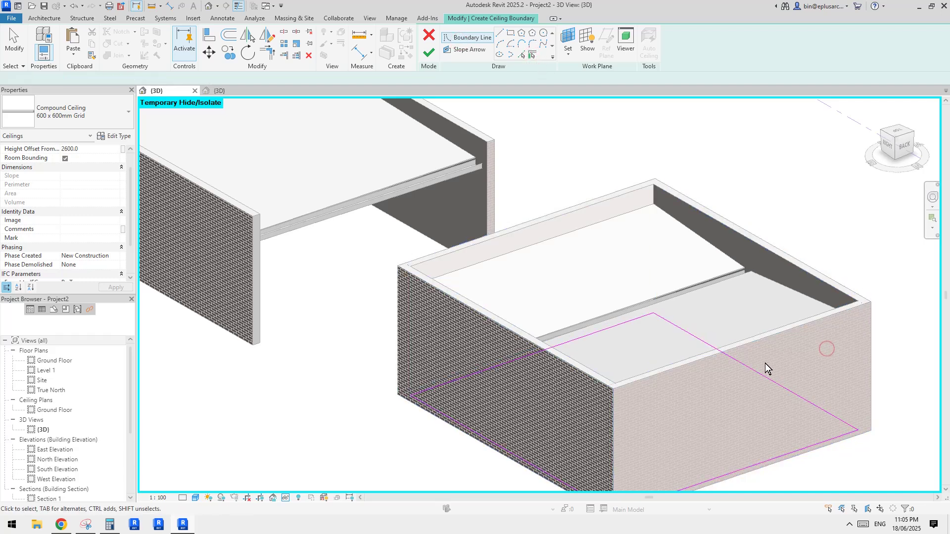
{"action": "key", "text": "Escape"}
{"action": "left_click", "coordinate": [753, 371]}
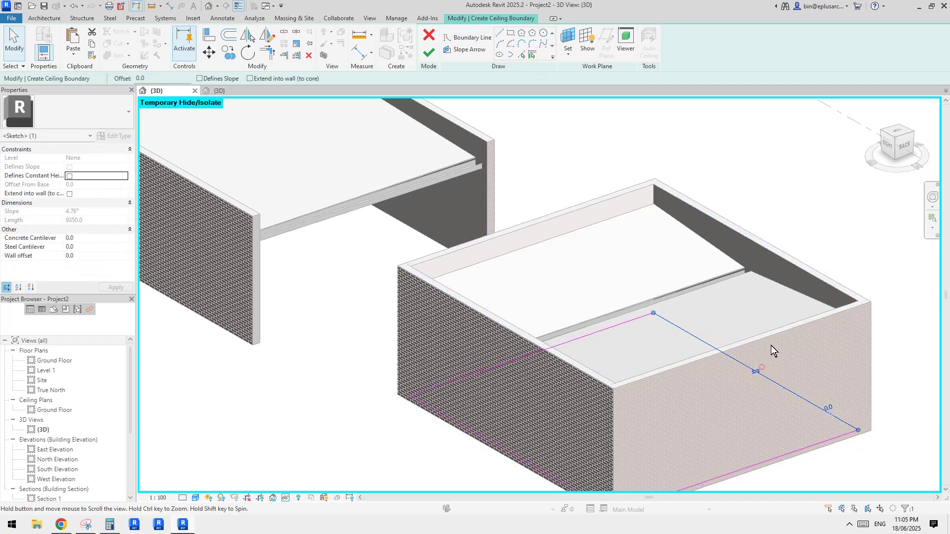
{"action": "key", "text": "Escape"}
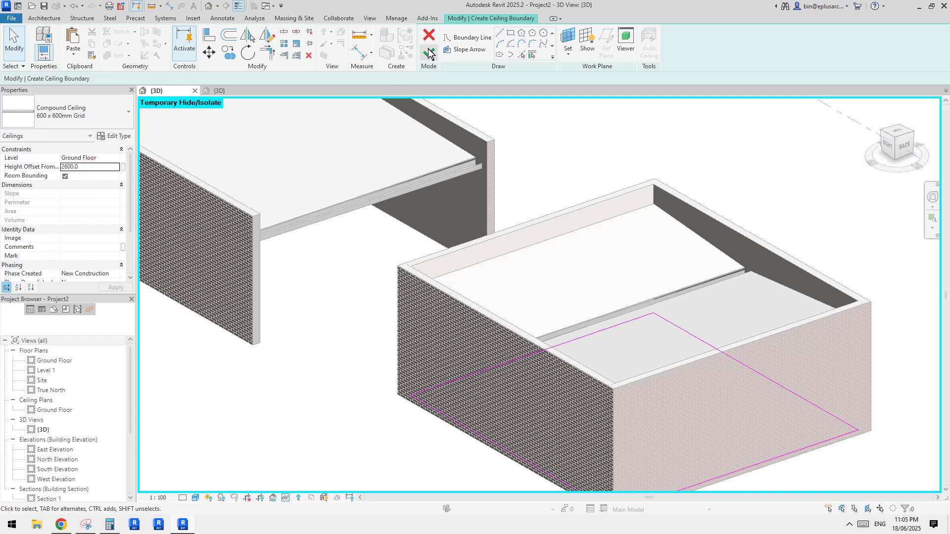
{"action": "left_click", "coordinate": [429, 53]}
{"action": "key", "text": "Escape"}
Cut the 3D view with a section box around the enclosed building's long wall at the gutter's rainhead end
{"action": "scroll", "coordinate": [503, 266], "scroll_direction": "down", "scroll_amount": 3}
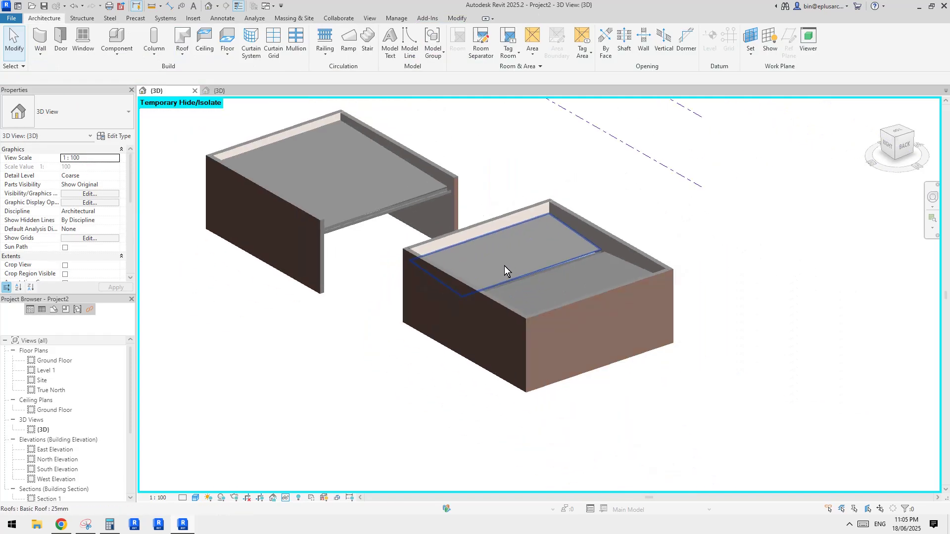
{"action": "left_click", "coordinate": [492, 331]}
{"action": "key", "text": "Escape"}
{"action": "left_click", "coordinate": [598, 231]}
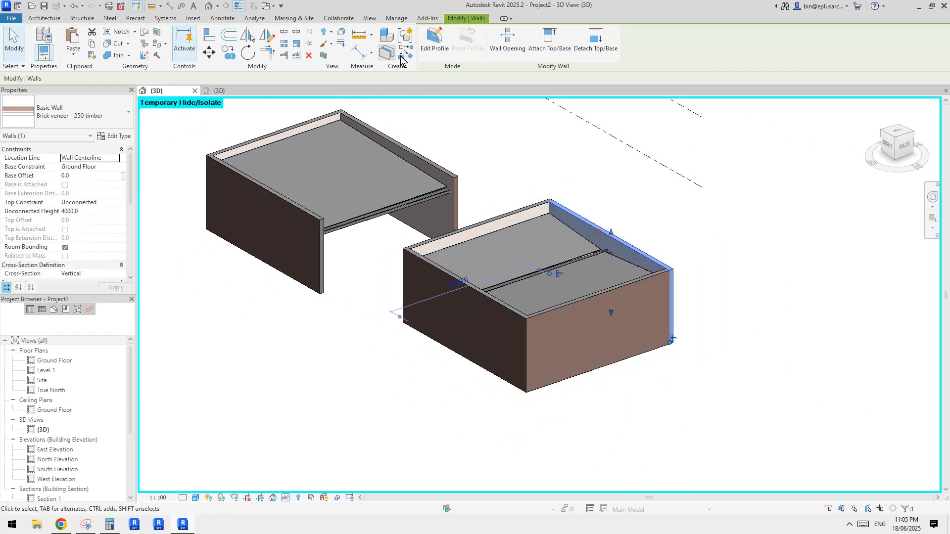
{"action": "left_click", "coordinate": [323, 55]}
{"action": "left_click", "coordinate": [659, 210]}
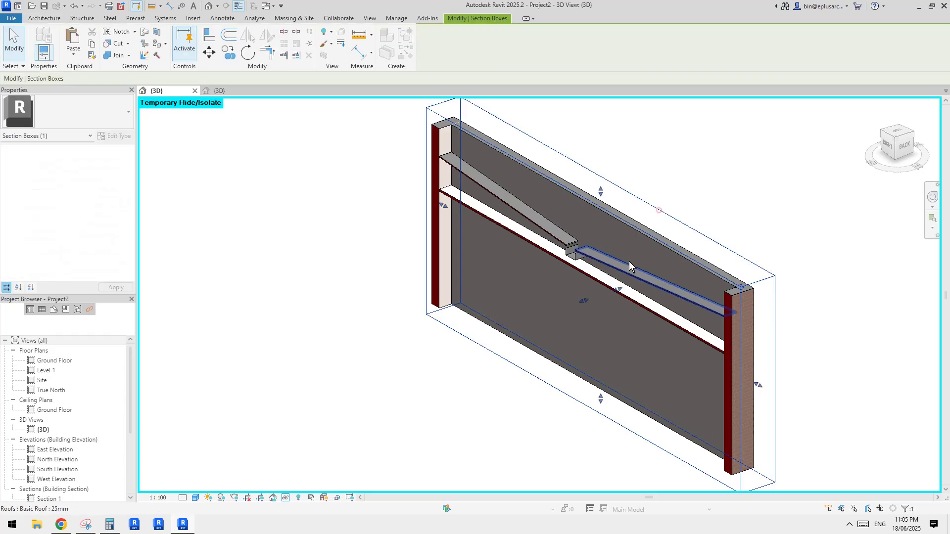
Extend the section box away from the long wall to expose more of the gutter, roofs and ceiling
{"action": "left_click_drag", "start_coordinate": [581, 299], "coordinate": [550, 319]}
{"action": "scroll", "coordinate": [550, 319], "scroll_direction": "up", "scroll_amount": 2}
{"action": "middle_click_drag", "start_coordinate": [550, 312], "coordinate": [612, 218], "text": "shift"}
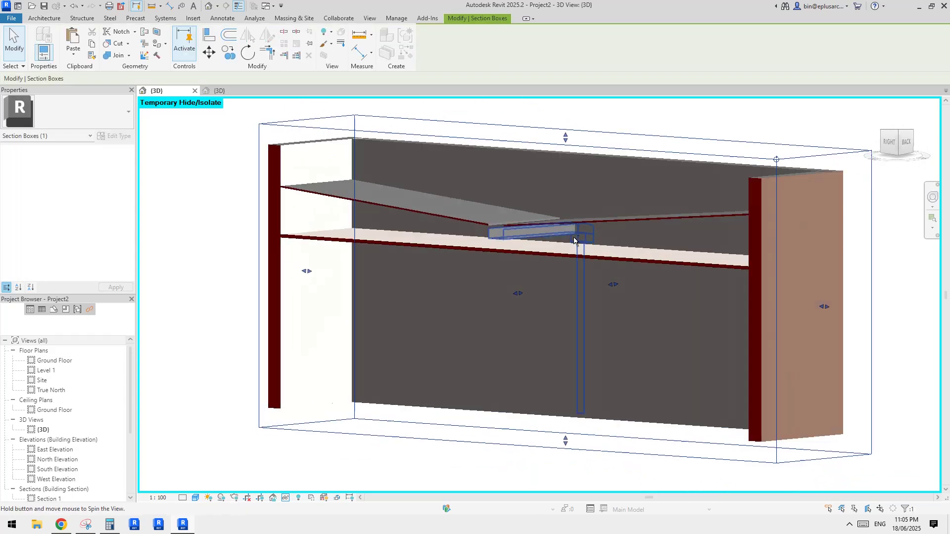
{"action": "middle_click_drag", "start_coordinate": [582, 311], "coordinate": [513, 281], "text": "shift"}
{"action": "scroll", "coordinate": [574, 280], "scroll_direction": "down", "scroll_amount": 2}
{"action": "middle_click_drag", "start_coordinate": [574, 280], "coordinate": [457, 317], "text": "shift"}
{"action": "left_click_drag", "start_coordinate": [457, 318], "coordinate": [400, 297]}
{"action": "scroll", "coordinate": [408, 270], "scroll_direction": "up", "scroll_amount": 3}
Set the height offset of the ceiling below the gutter to 2700
{"action": "left_click", "coordinate": [437, 269]}
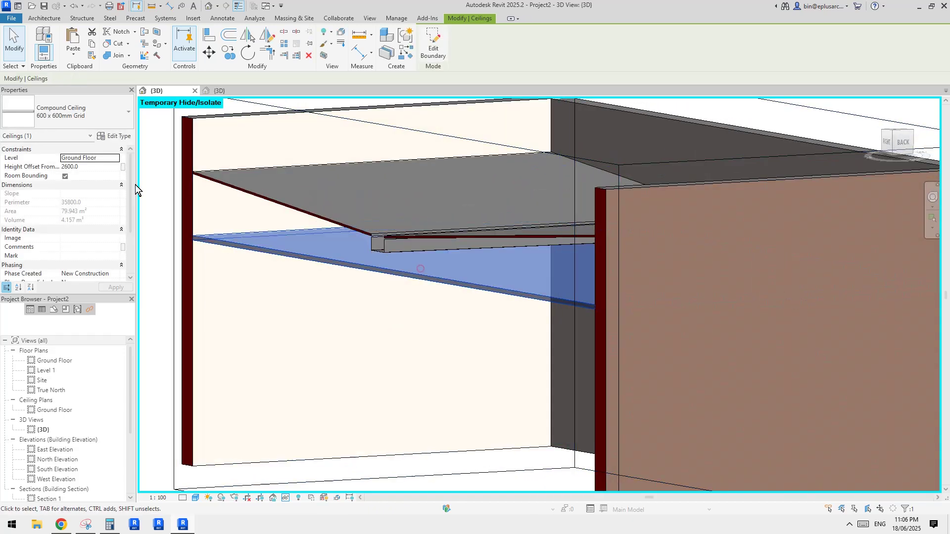
{"action": "left_click", "coordinate": [100, 168]}
{"action": "type", "text": "2700"}
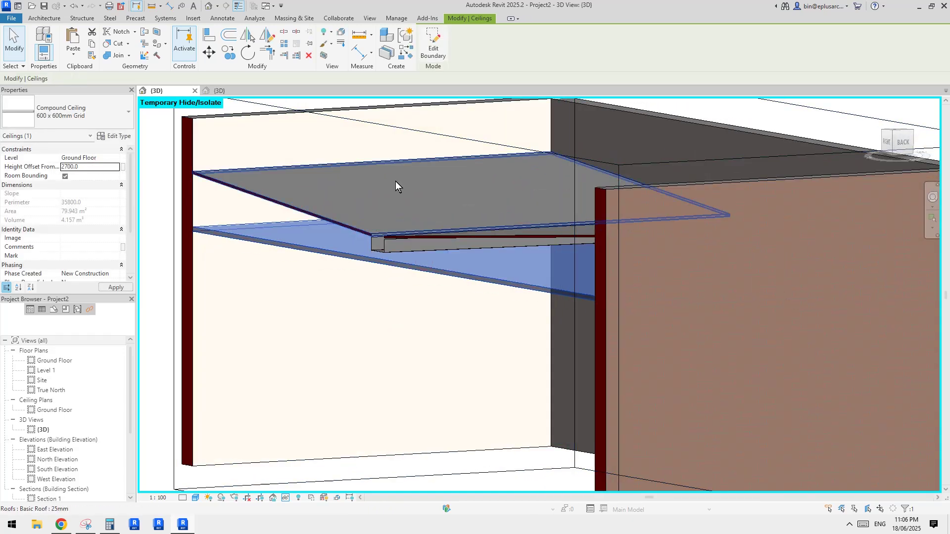
{"action": "key", "text": "Escape"}
Adjust the section box depth to leave a narrow slice of the building against the long wall
{"action": "middle_click_drag", "start_coordinate": [403, 194], "coordinate": [475, 229], "text": "shift"}
{"action": "scroll", "coordinate": [454, 239], "scroll_direction": "down", "scroll_amount": 1}
{"action": "left_click", "coordinate": [449, 178]}
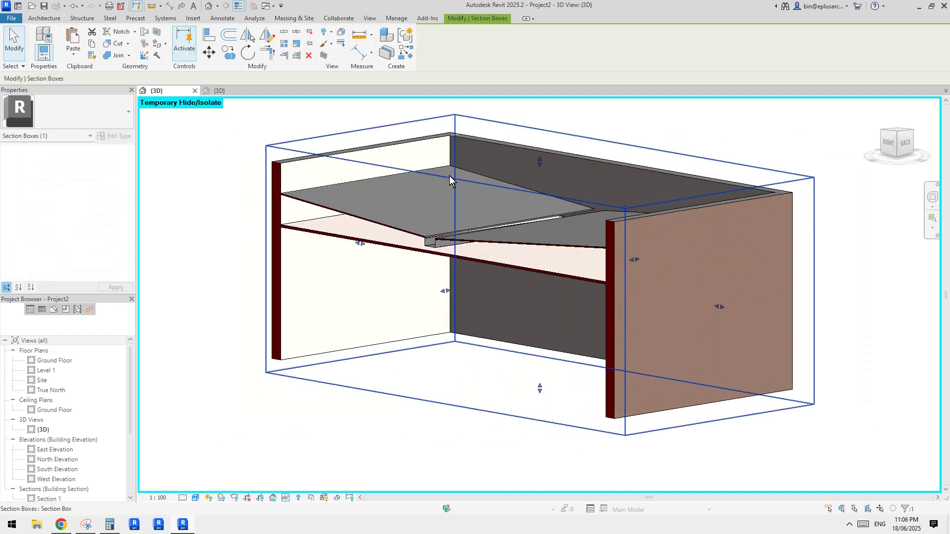
{"action": "middle_click_drag", "start_coordinate": [449, 181], "coordinate": [418, 268], "text": "shift"}
{"action": "left_click_drag", "start_coordinate": [425, 294], "coordinate": [241, 324]}
{"action": "left_click_drag", "start_coordinate": [312, 310], "coordinate": [598, 263]}
Set the base offset of the two roofs on either side of the gutter to 3300 and their slope to 3 degrees
{"action": "middle_click_drag", "start_coordinate": [615, 219], "coordinate": [601, 271], "text": "shift"}
{"action": "middle_click_drag", "start_coordinate": [605, 218], "coordinate": [679, 244], "text": "shift"}
{"action": "scroll", "coordinate": [618, 221], "scroll_direction": "up", "scroll_amount": 1}
{"action": "left_click", "coordinate": [613, 215]}
{"action": "left_click", "coordinate": [662, 199]}
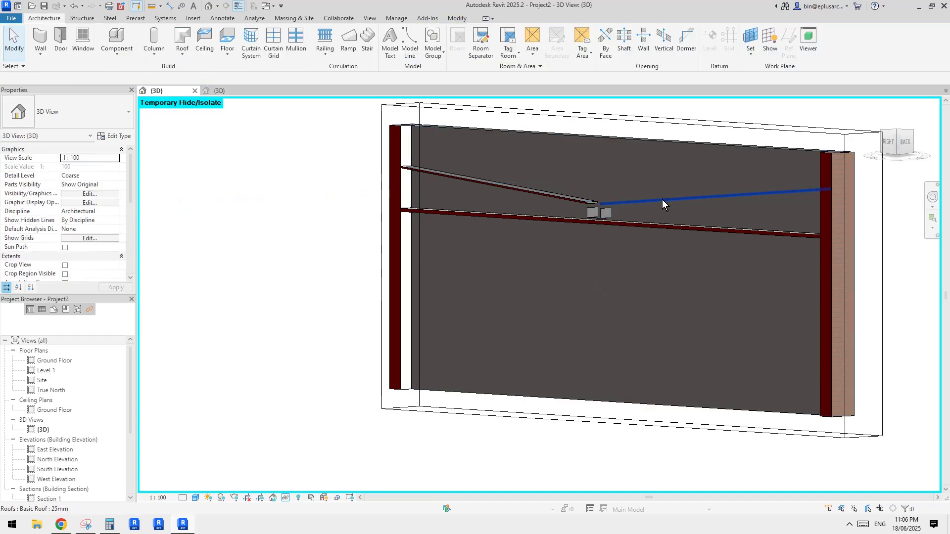
{"action": "left_click", "coordinate": [565, 198], "text": "ctrl"}
{"action": "left_click", "coordinate": [96, 185]}
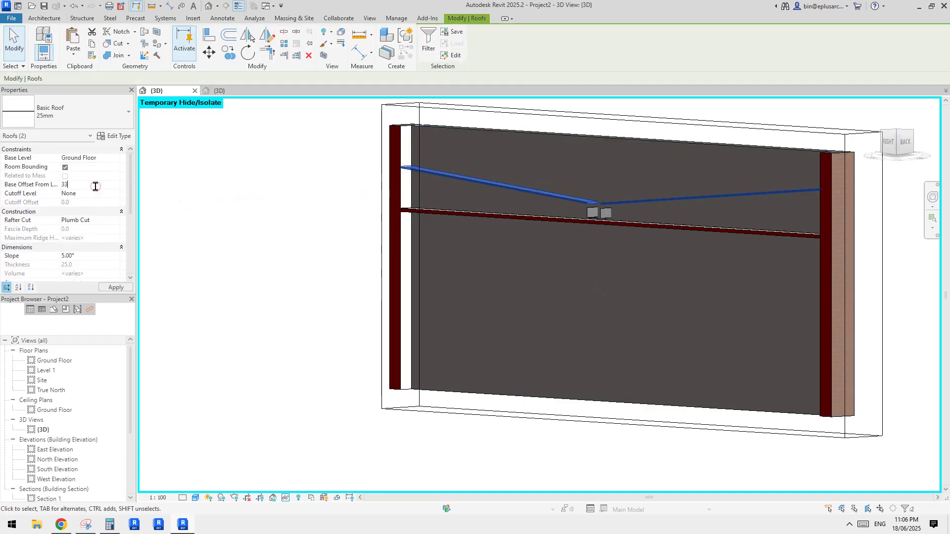
{"action": "type", "text": "3300"}
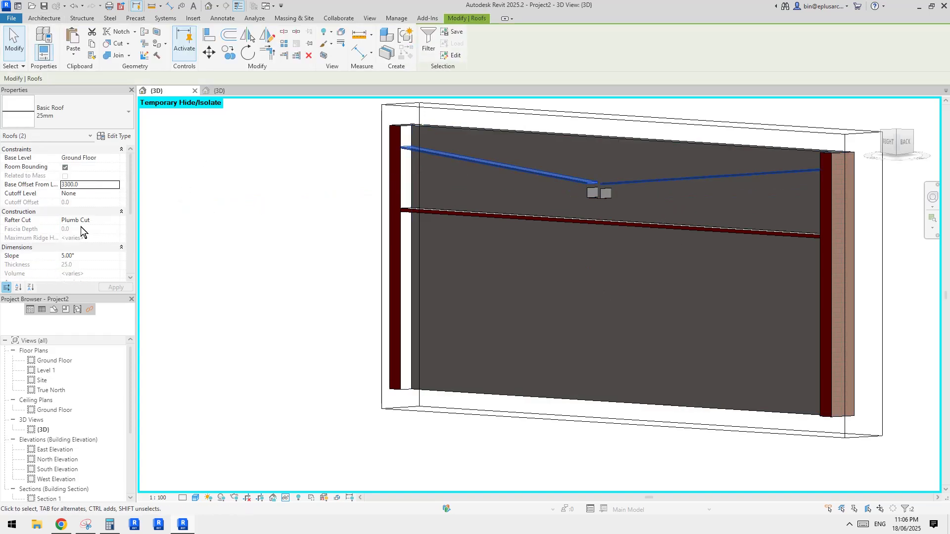
{"action": "left_click", "coordinate": [91, 256]}
{"action": "type", "text": "3"}
{"action": "key", "text": "Escape"}
Turn off the 3D view's section box to show both complete buildings again
{"action": "middle_click_drag", "start_coordinate": [663, 214], "coordinate": [553, 209], "text": "shift"}
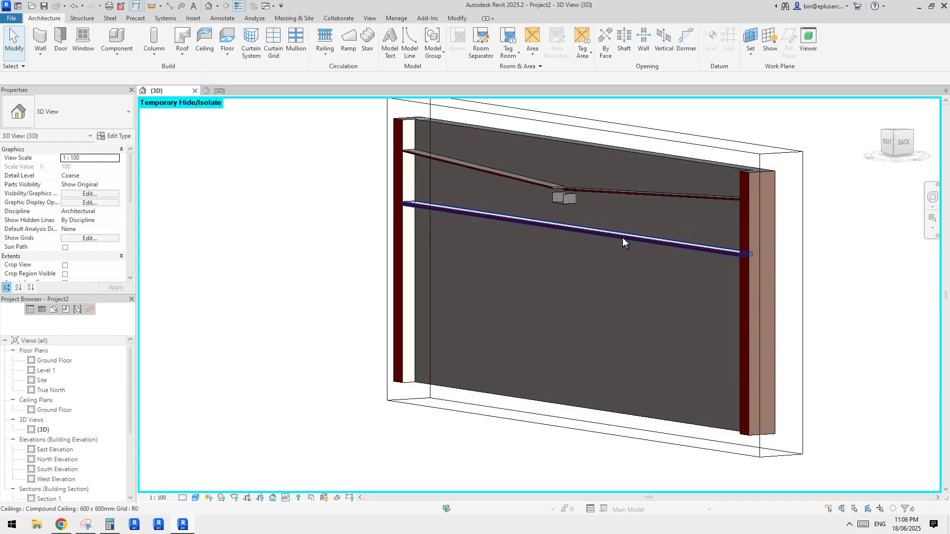
{"action": "middle_click_drag", "start_coordinate": [622, 237], "coordinate": [569, 238], "text": "shift"}
{"action": "left_click", "coordinate": [696, 168]}
{"action": "middle_click_drag", "start_coordinate": [571, 270], "coordinate": [627, 274], "text": "shift"}
{"action": "key", "text": "Escape"}
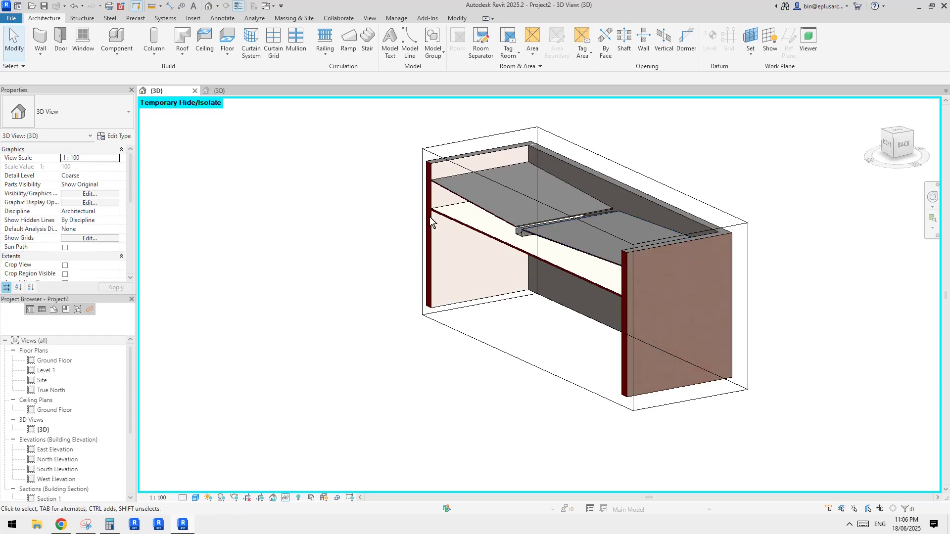
{"action": "scroll", "coordinate": [75, 212], "scroll_direction": "down", "scroll_amount": 2}
{"action": "left_click", "coordinate": [66, 273]}
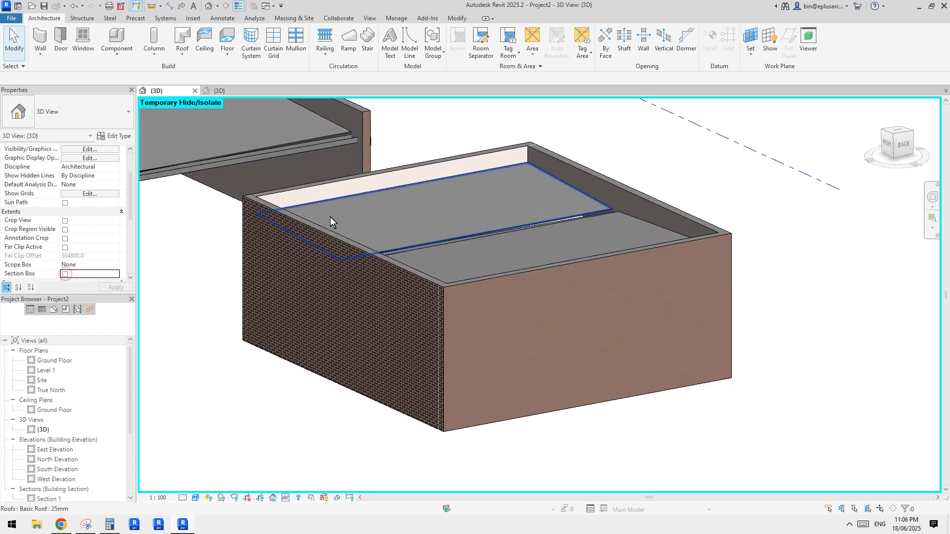